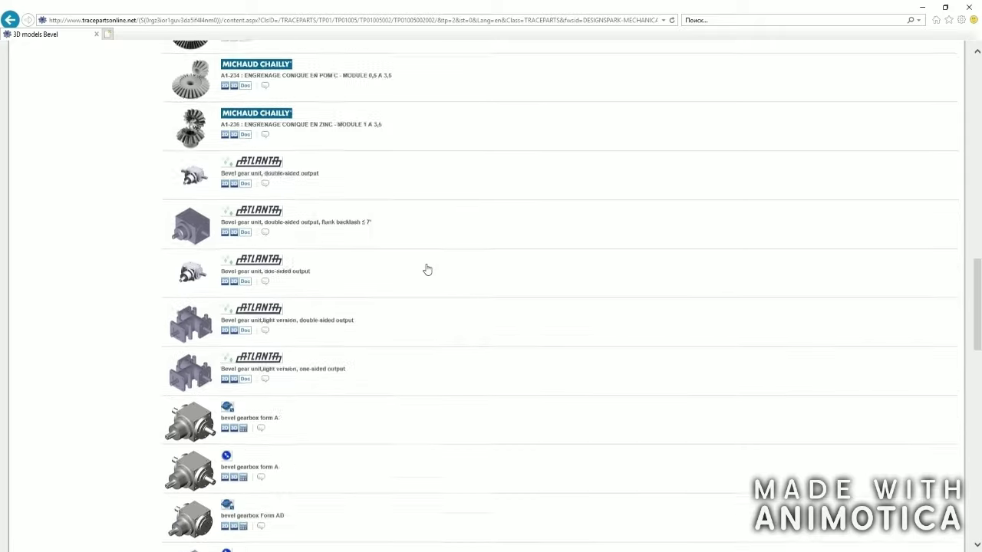
# Open the "Bevel Gears, A Type, 1:2 Ratio" part in the bevel gear catalogue and select its module 2.5 row.
pyautogui.scroll(-15, 427, 269)
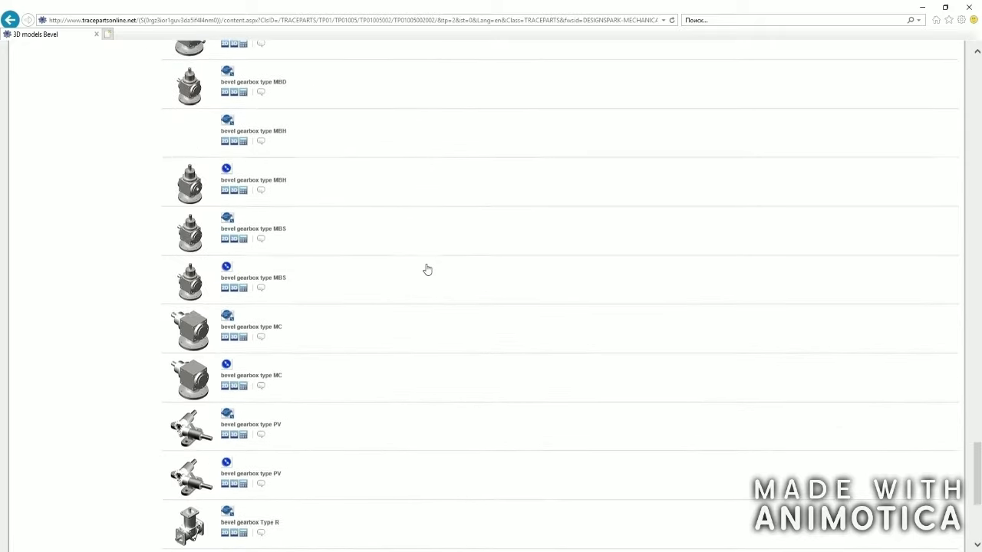
pyautogui.scroll(-2, 427, 269)
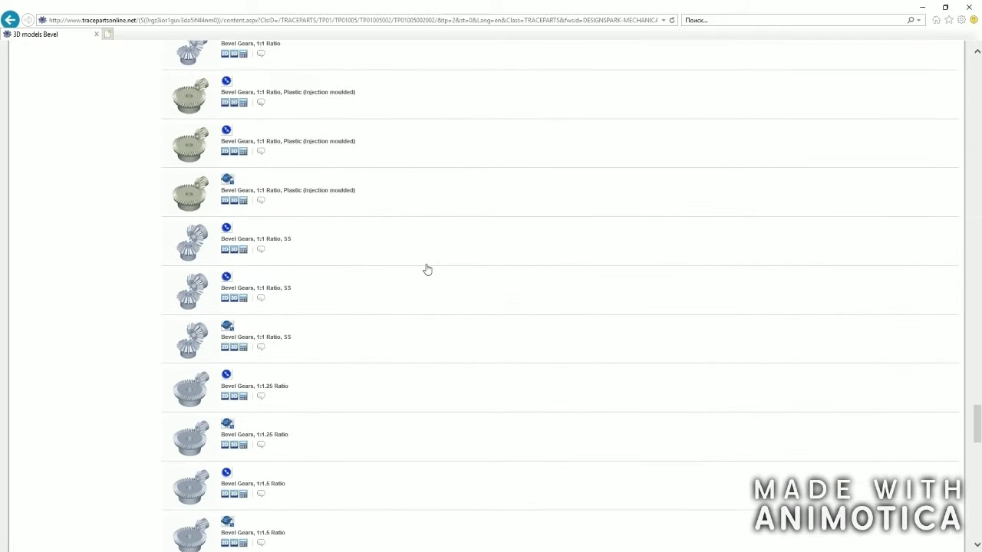
pyautogui.scroll(-8, 428, 270)
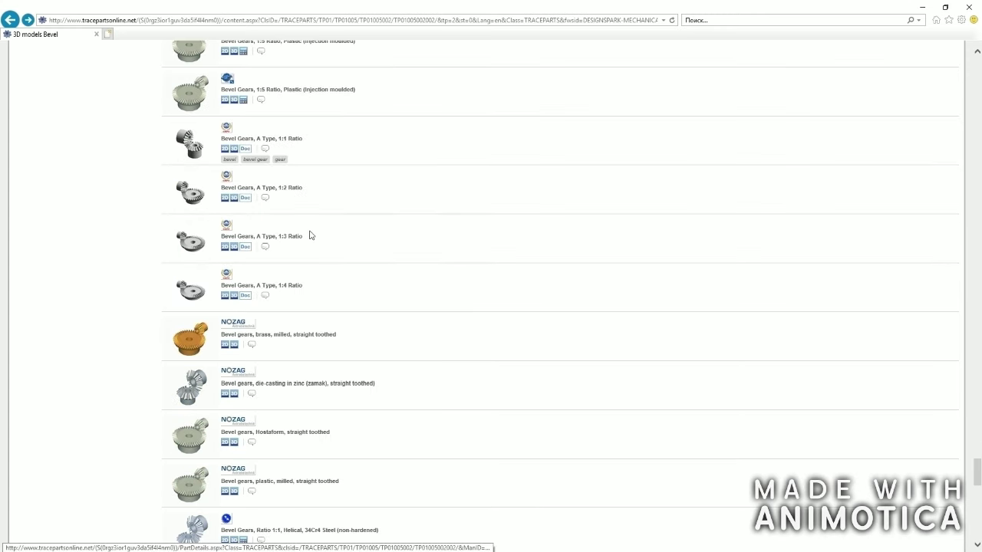
pyautogui.click(252, 193)
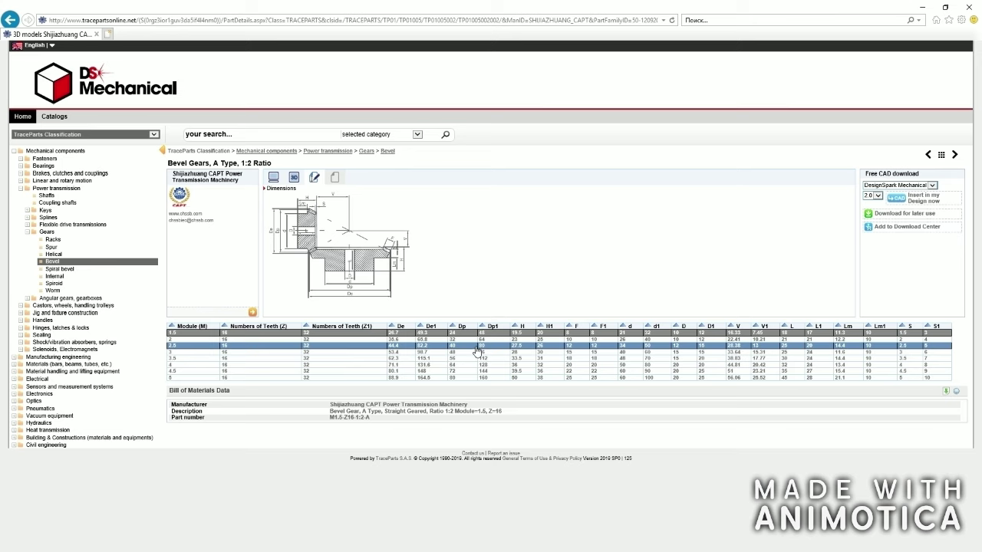
pyautogui.click(429, 350)
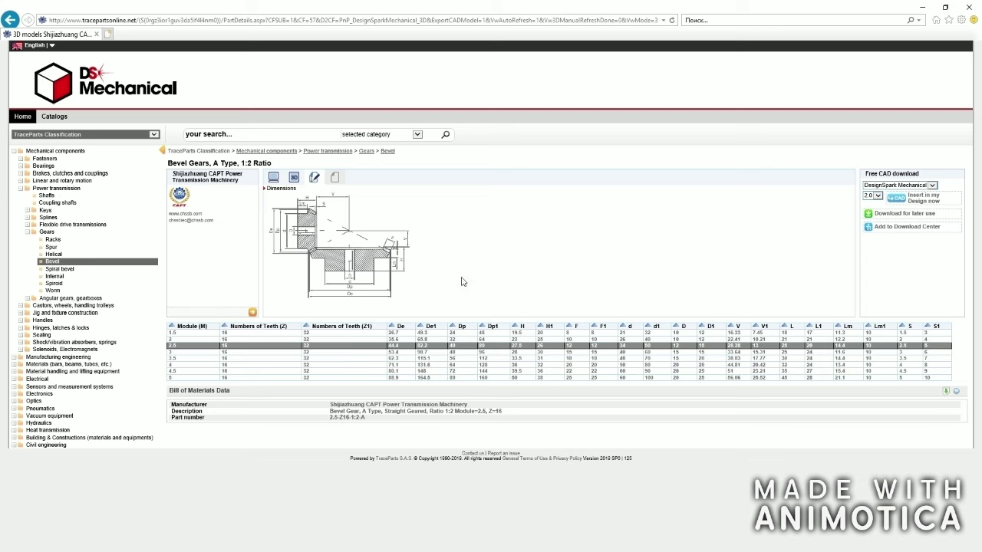
# Switch to DesignSpark Mechanical, close both 3D catalogue documents, and close the TraceParts browser window.
pyautogui.click(406, 545)
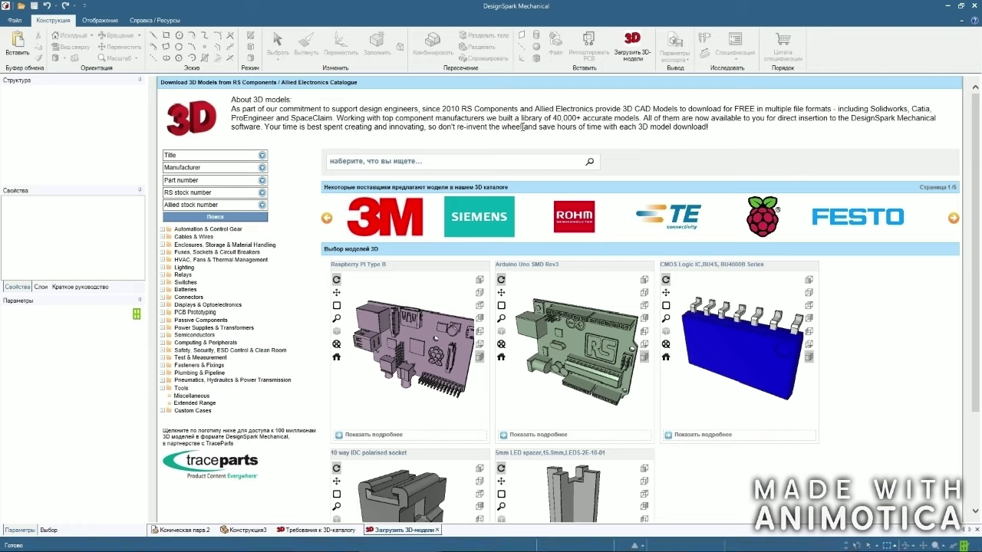
pyautogui.click(436, 530)
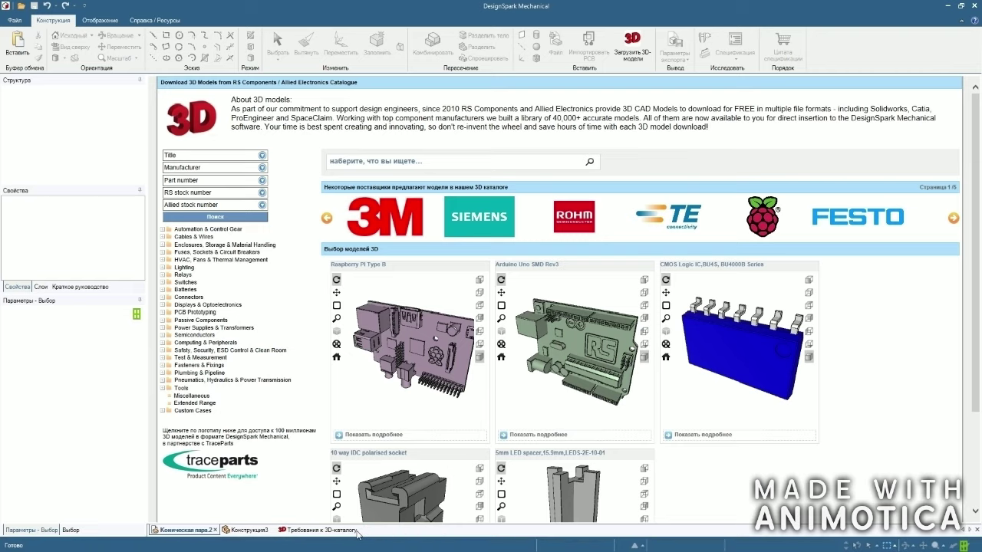
pyautogui.click(328, 533)
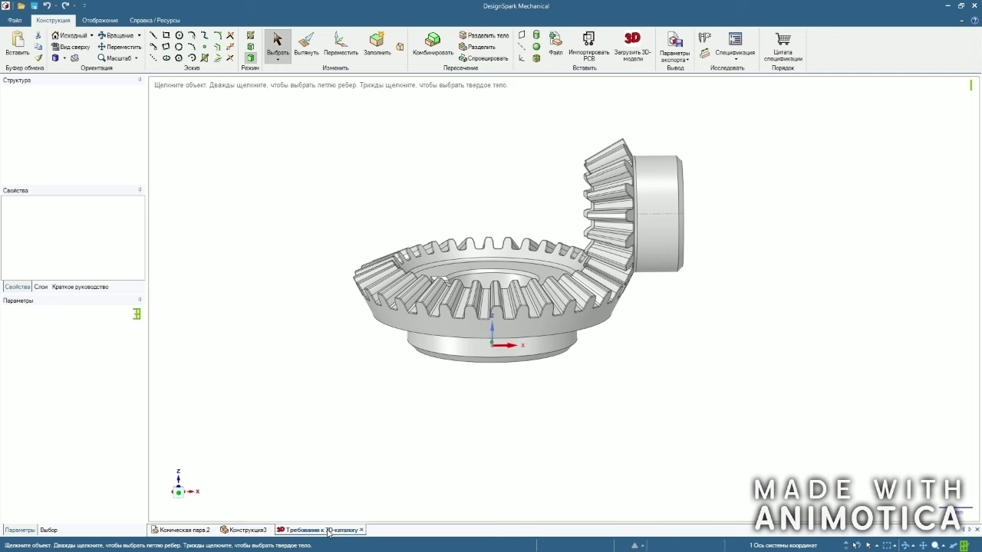
pyautogui.click(360, 530)
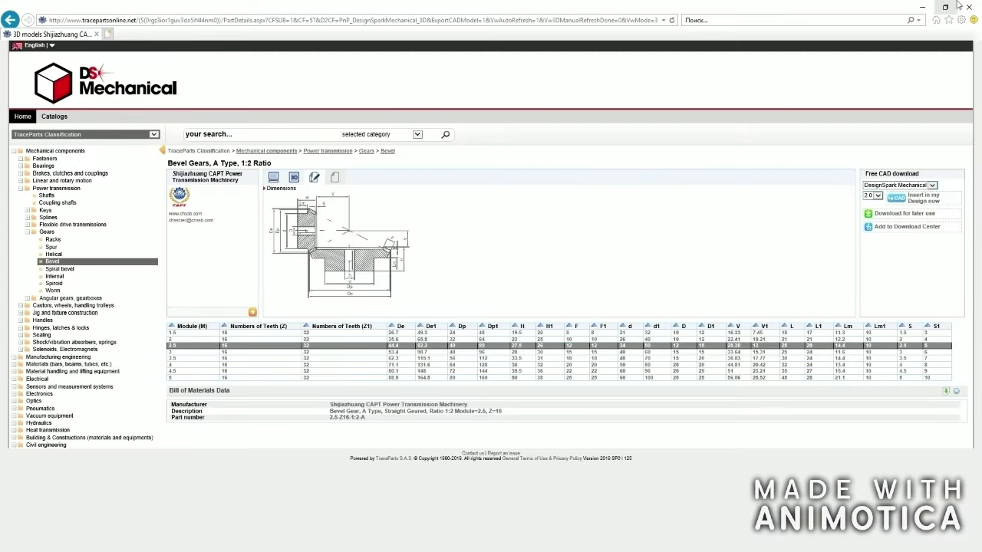
pyautogui.click(976, 7)
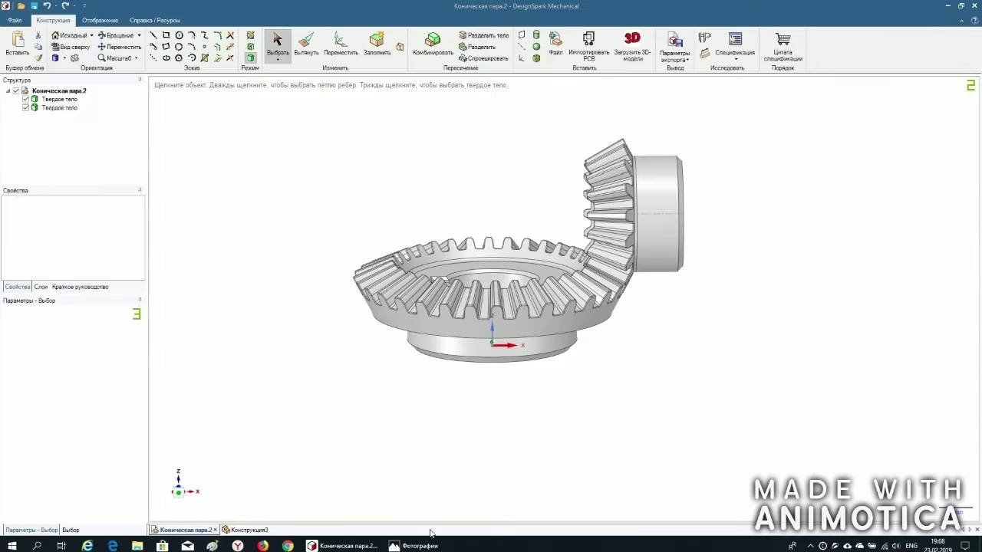
# Switch to the catalogue screenshot in Photos and enlarge it to examine the gear drawing and the module 2.5 dimensions.
pyautogui.click(422, 545)
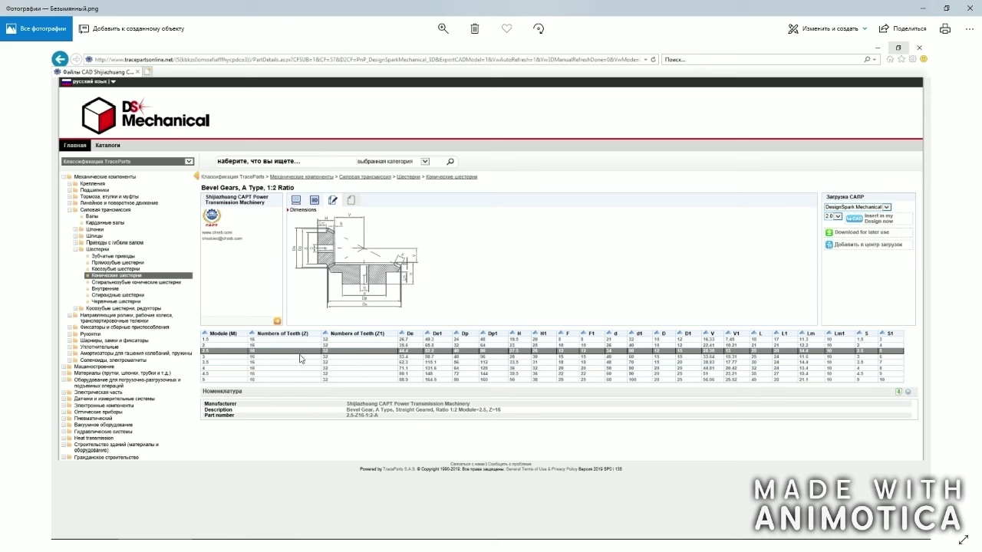
pyautogui.click(442, 29)
pyautogui.moveTo(401, 54); pyautogui.dragTo(407, 56)
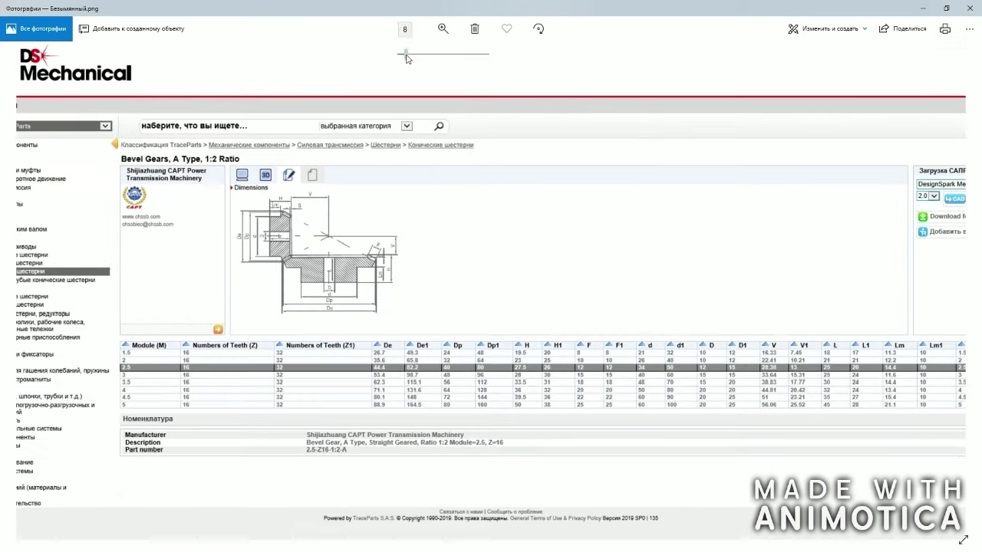
pyautogui.moveTo(665, 159); pyautogui.dragTo(581, 167)
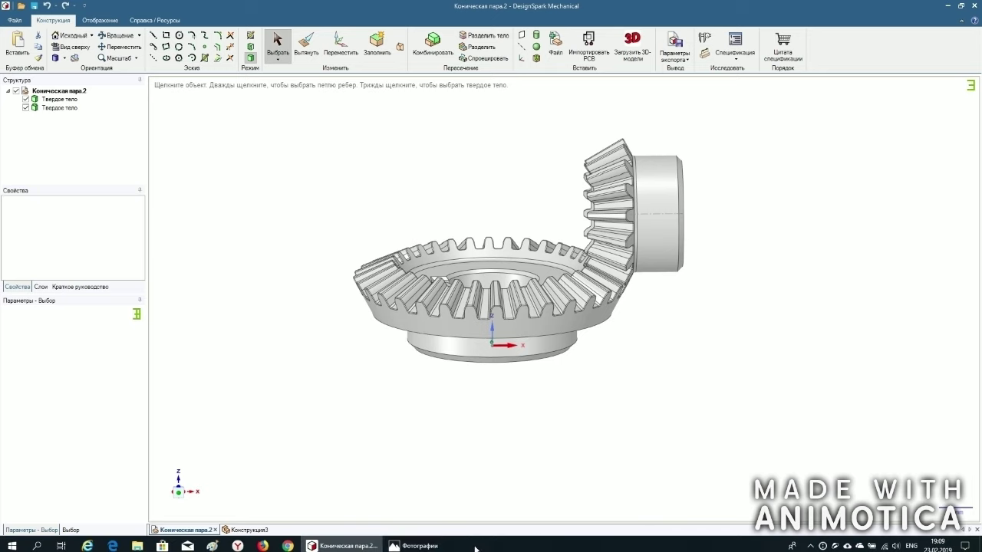
pyautogui.click(415, 546)
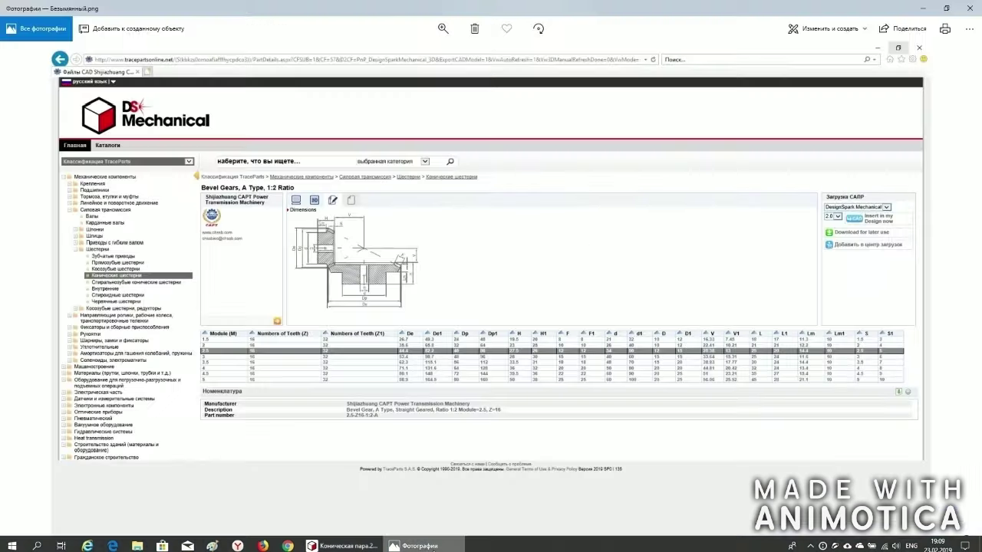
pyautogui.click(442, 30)
pyautogui.moveTo(400, 55); pyautogui.dragTo(406, 56)
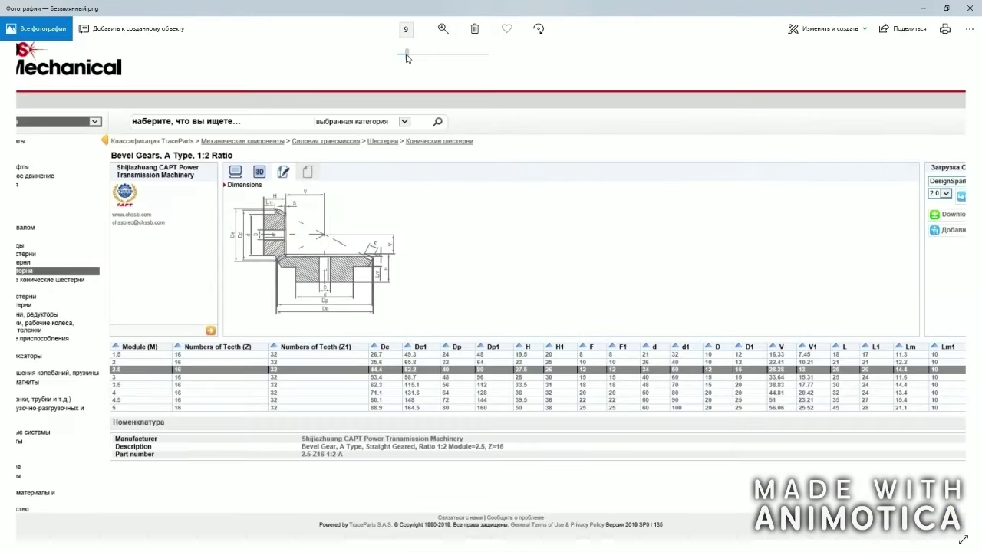
pyautogui.moveTo(585, 207); pyautogui.dragTo(499, 215)
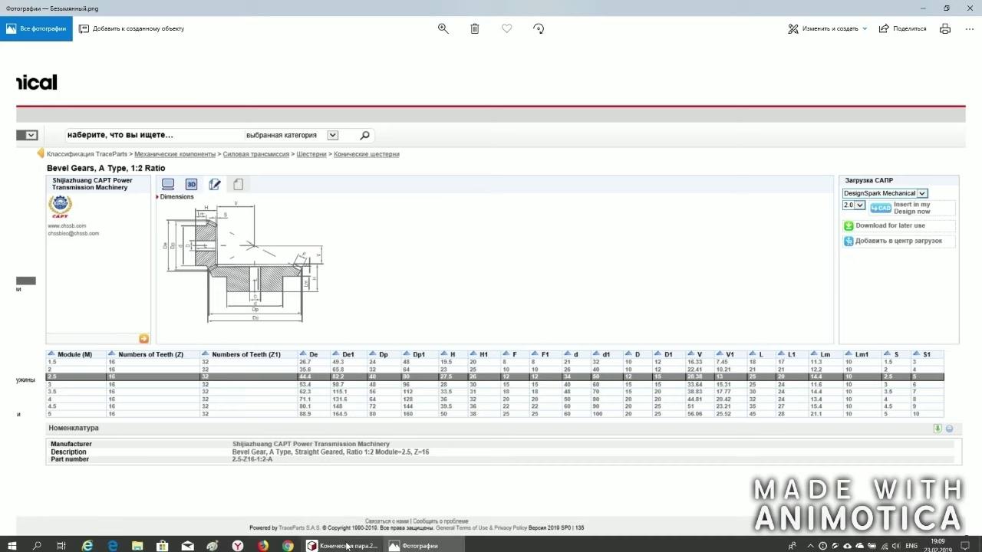
# Switch to the Конструкция3 design in DesignSpark Mechanical and draw a 39 mm vertical construction line up from the origin.
pyautogui.click(339, 545)
pyautogui.click(246, 531)
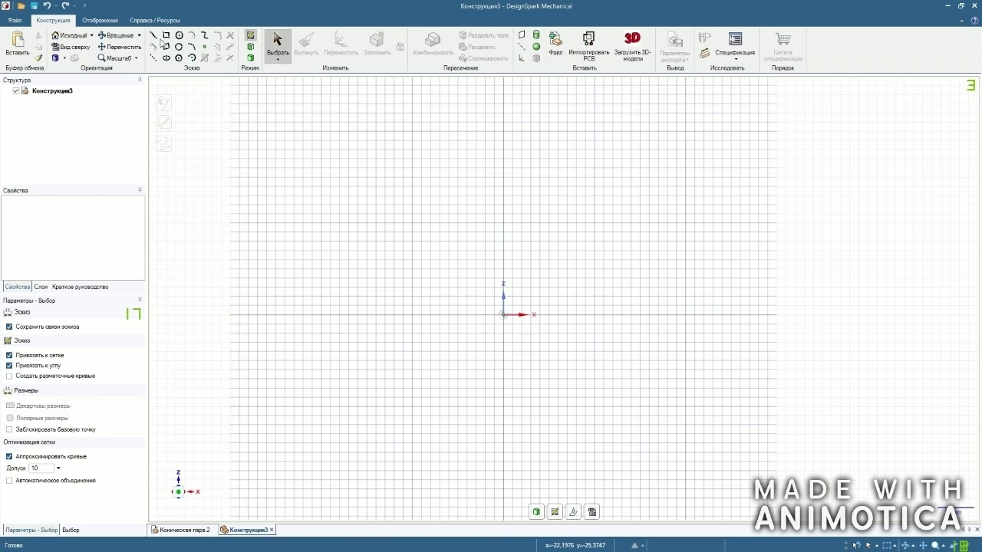
pyautogui.click(153, 58)
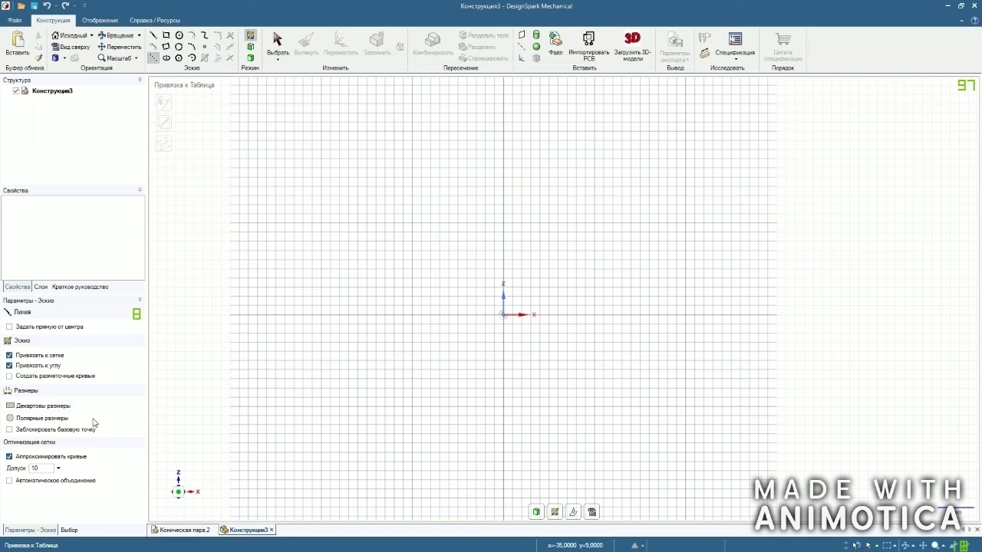
pyautogui.click(513, 331)
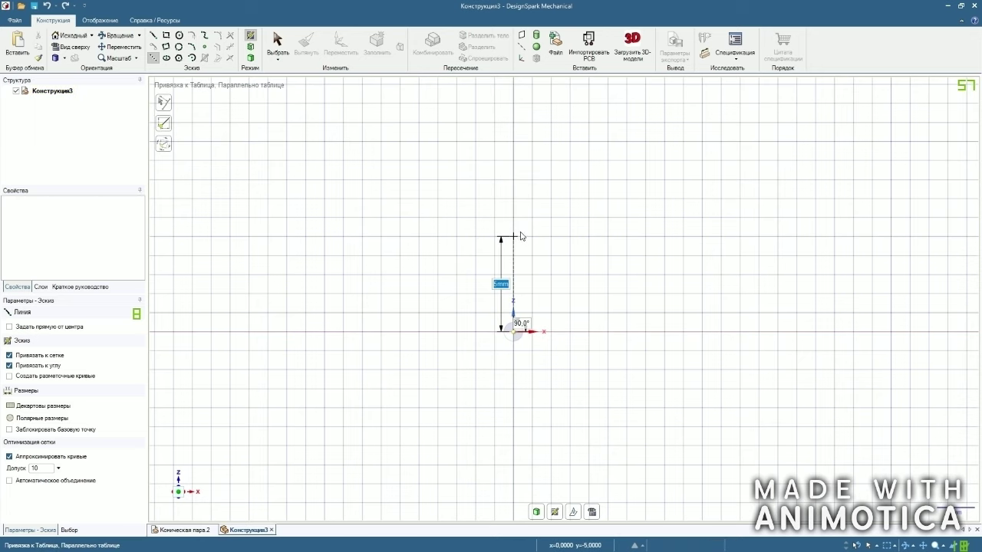
pyautogui.write('39')
pyautogui.press('Return')
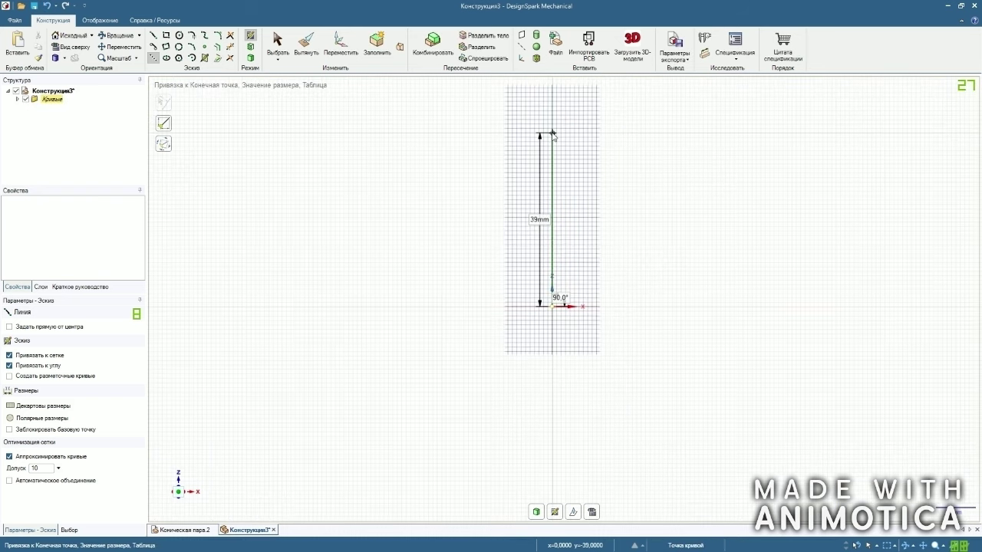
# Draw a 56 mm horizontal construction line to the right from the upper end of the vertical line.
pyautogui.scroll(6, 566, 120)
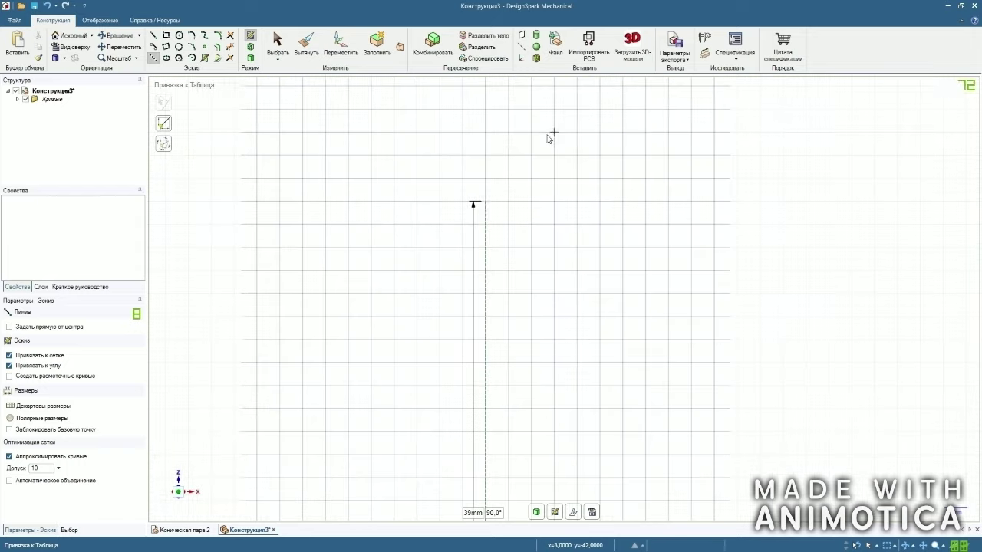
pyautogui.write('56')
pyautogui.press('Return')
pyautogui.scroll(3, 582, 206)
pyautogui.scroll(-4, 537, 230)
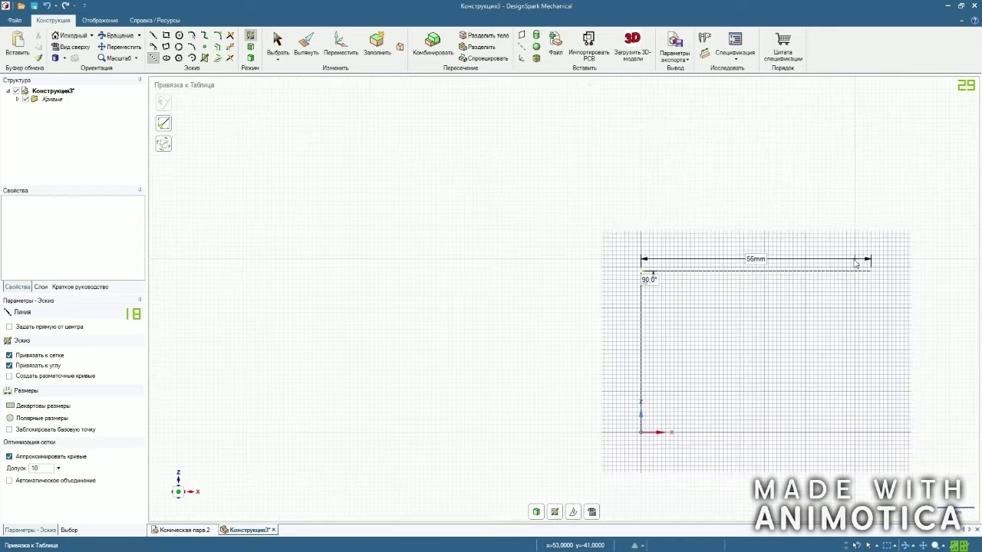
pyautogui.scroll(-1, 475, 219)
pyautogui.scroll(2, 794, 222)
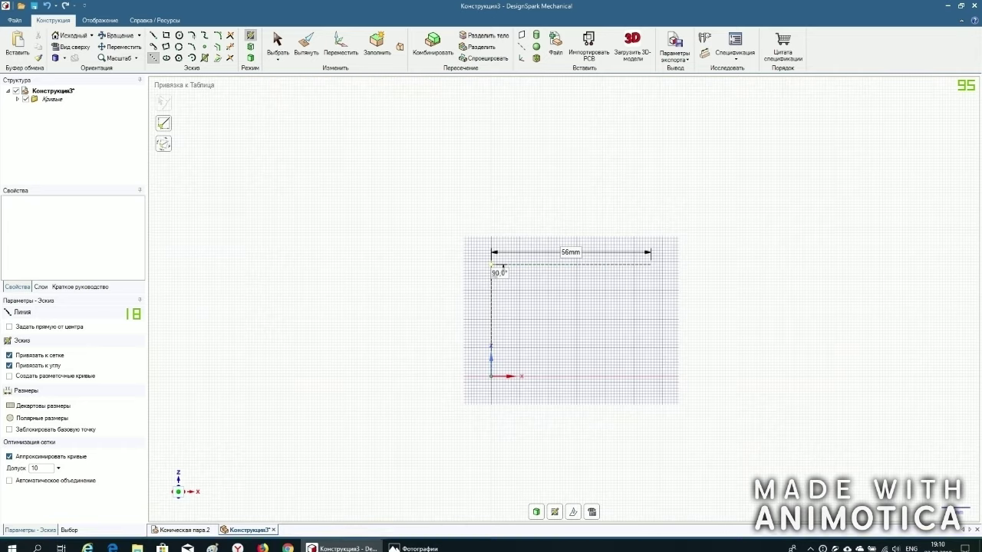
# Check the dimension table in Photos and place a sketch point about 40 mm right of and 20 mm below the construction lines' corner.
pyautogui.click(434, 546)
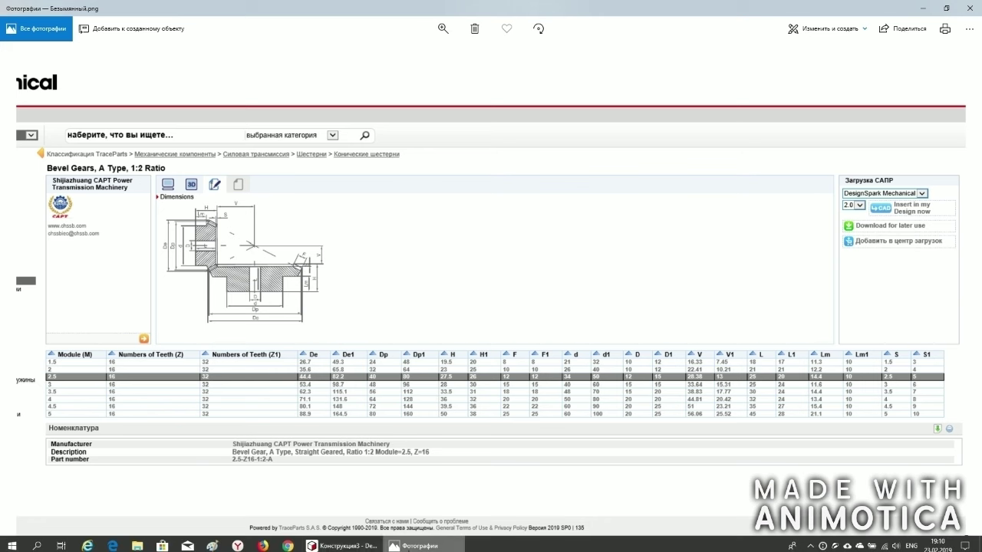
pyautogui.click(341, 545)
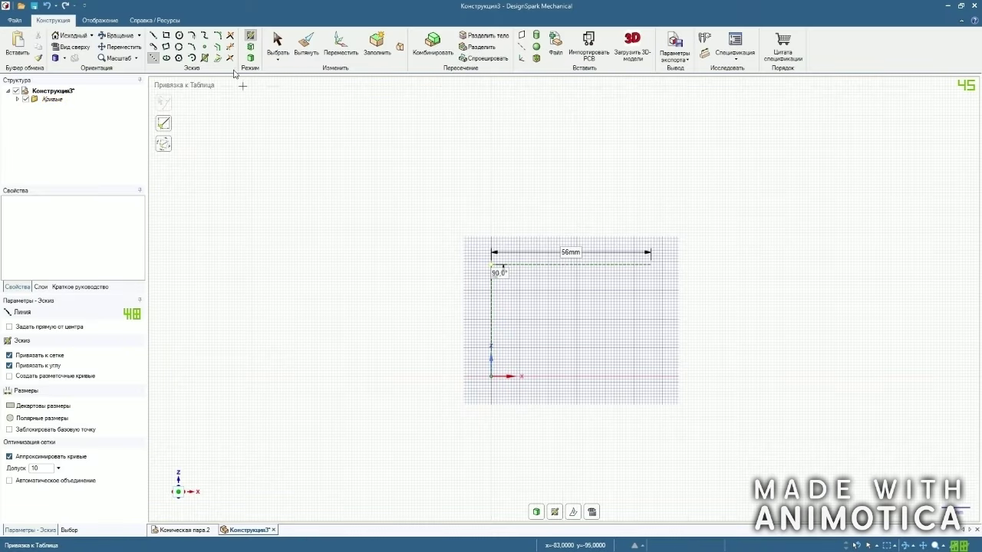
pyautogui.click(205, 48)
pyautogui.scroll(-2, 364, 182)
pyautogui.scroll(3, 503, 276)
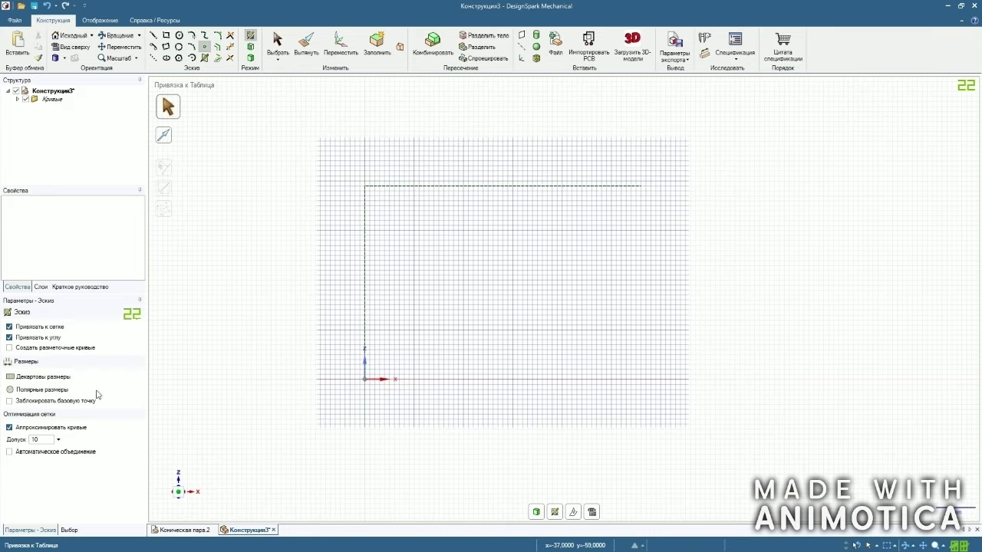
pyautogui.scroll(3, 359, 195)
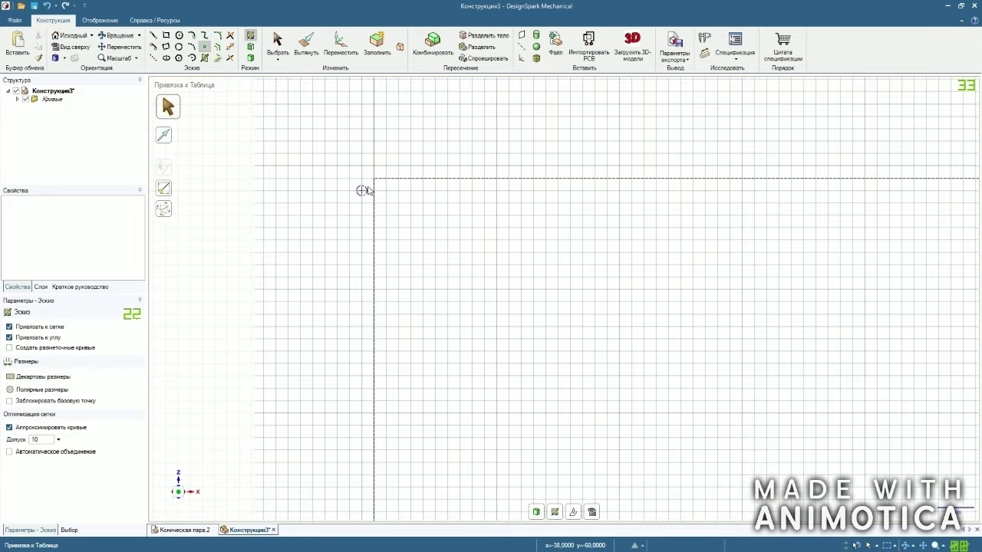
pyautogui.click(372, 178)
pyautogui.scroll(-3, 279, 168)
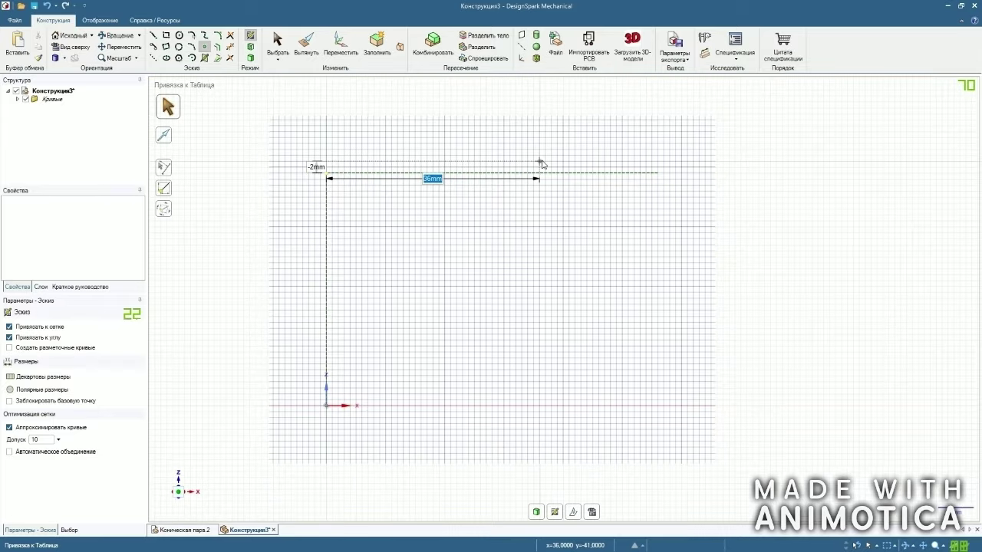
pyautogui.click(563, 293)
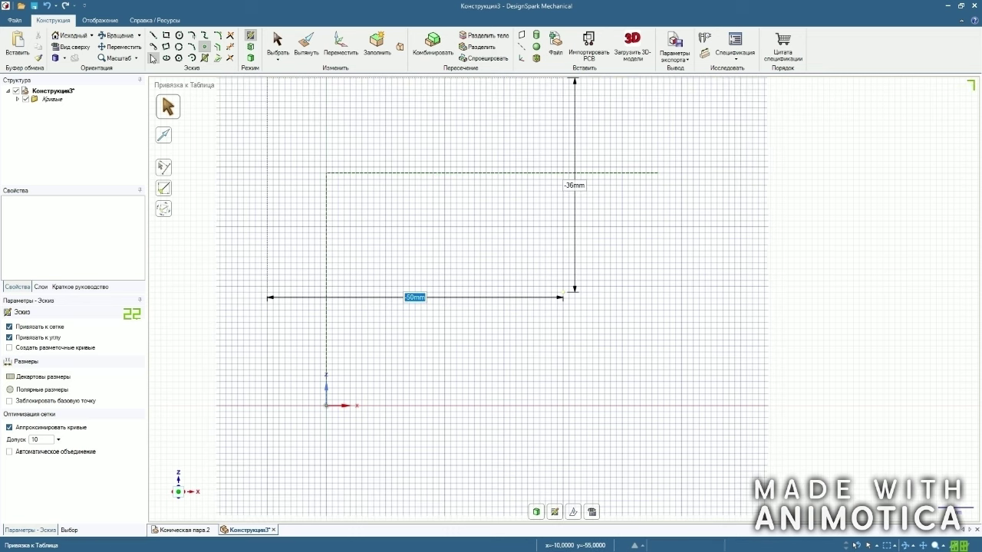
pyautogui.click(154, 58)
pyautogui.scroll(1, 291, 132)
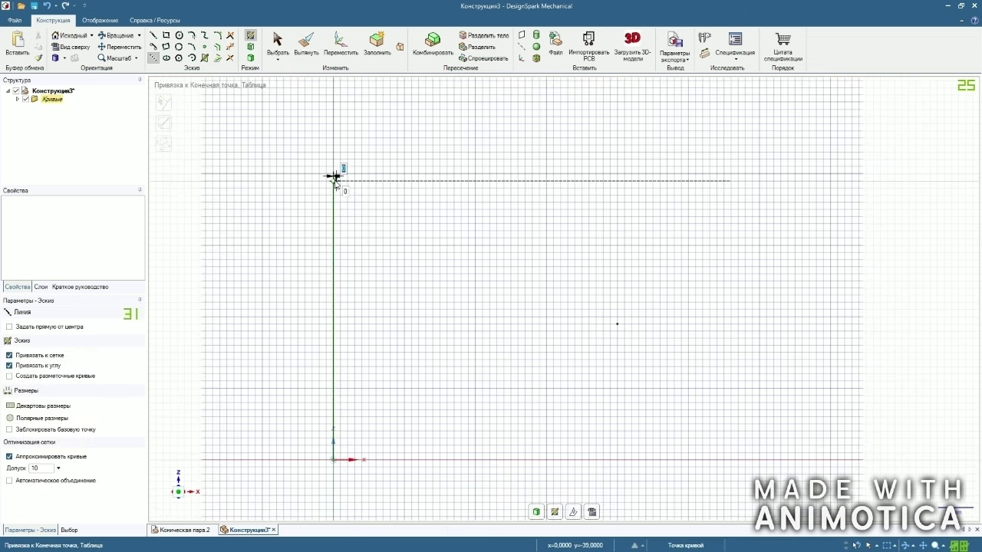
pyautogui.click(333, 181)
pyautogui.scroll(2, 645, 320)
pyautogui.scroll(-2, 618, 322)
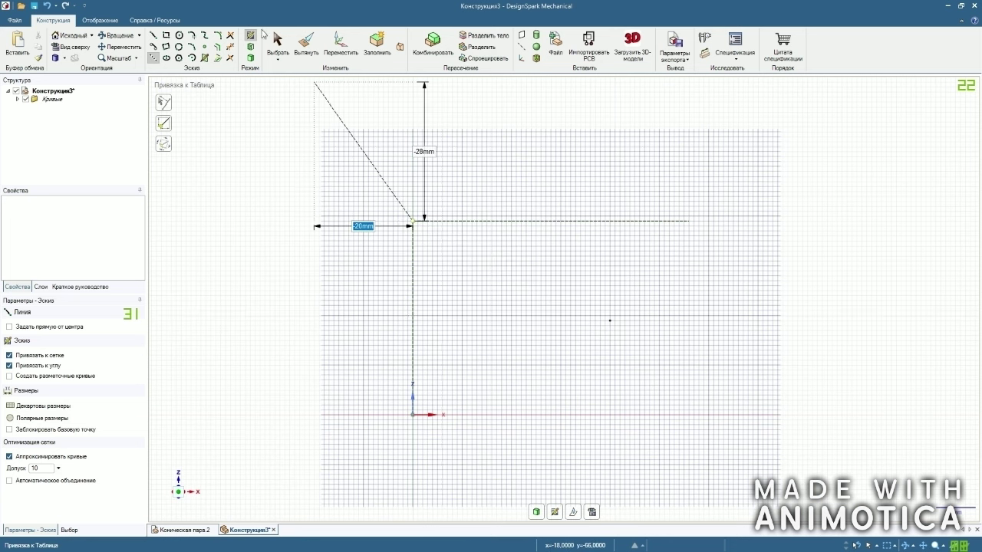
# Set the vertical and the horizontal construction lines as mirror lines.
pyautogui.click(277, 40)
pyautogui.click(417, 259)
pyautogui.rightClick(416, 261)
pyautogui.click(453, 232)
pyautogui.rightClick(456, 222)
pyautogui.click(462, 228)
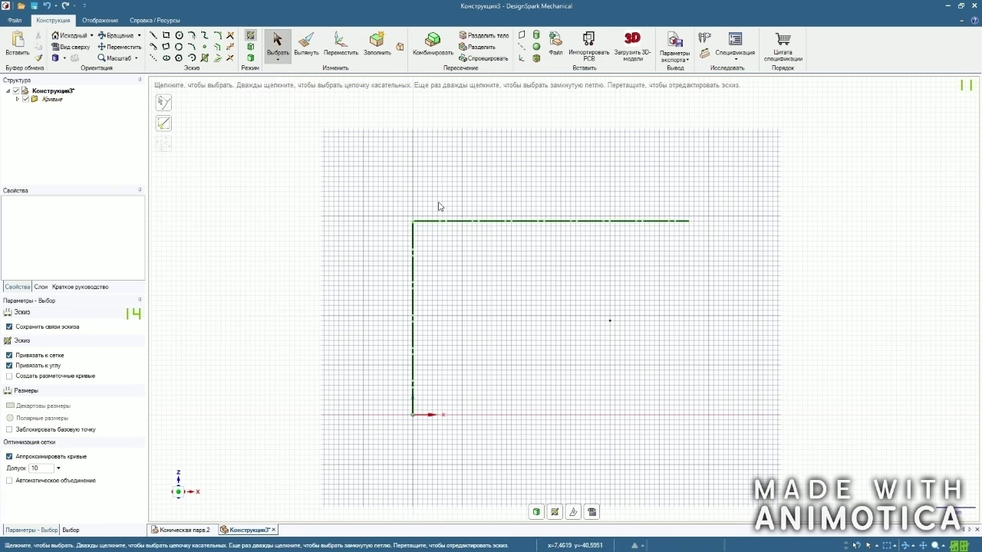
# Draw a diagonal construction line from the mirror lines' shared corner to the sketch point, mirrored about both lines.
pyautogui.click(154, 58)
pyautogui.click(412, 221)
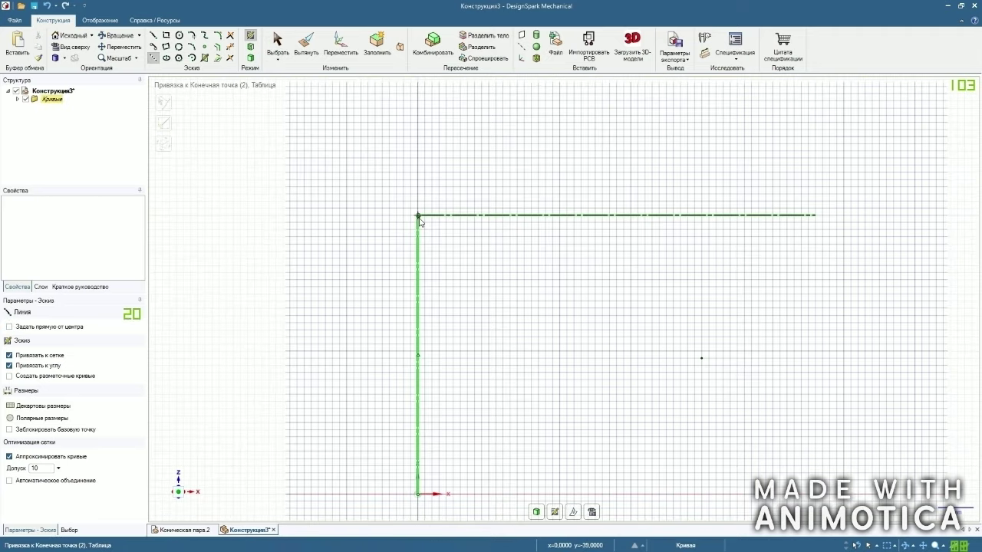
pyautogui.scroll(3, 741, 376)
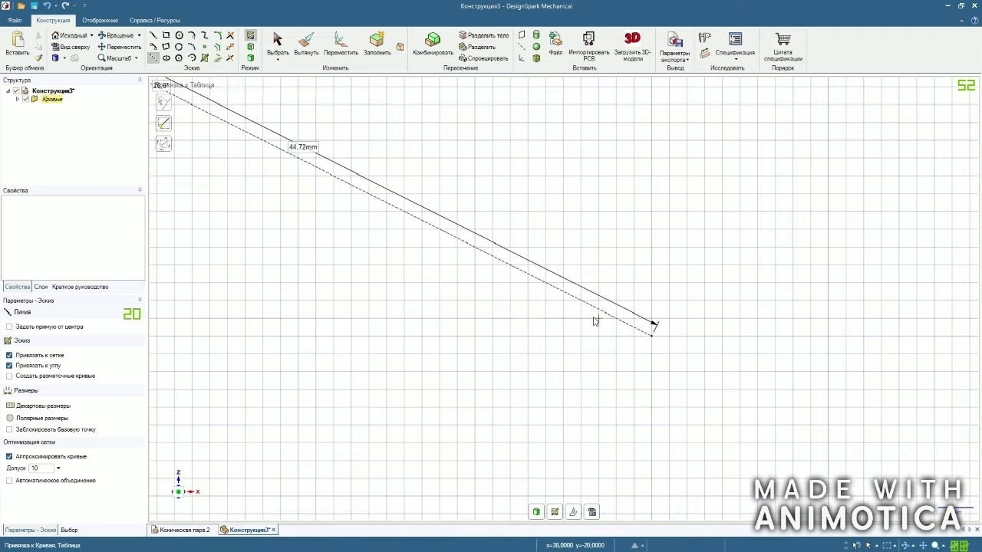
pyautogui.scroll(-3, 594, 320)
pyautogui.scroll(-3, 276, 116)
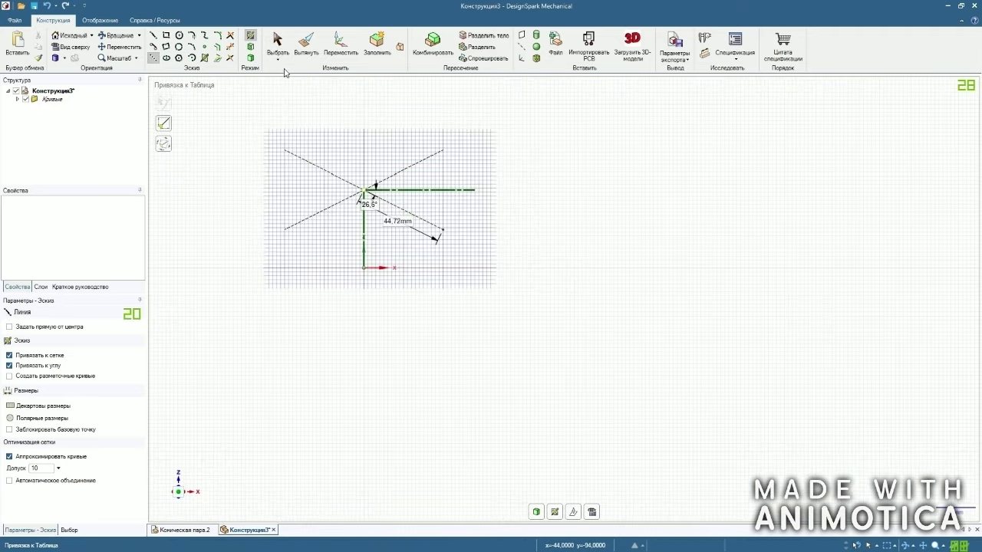
# Turn off the mirror-line setting of the horizontal construction line.
pyautogui.click(278, 42)
pyautogui.scroll(1, 387, 142)
pyautogui.click(407, 209)
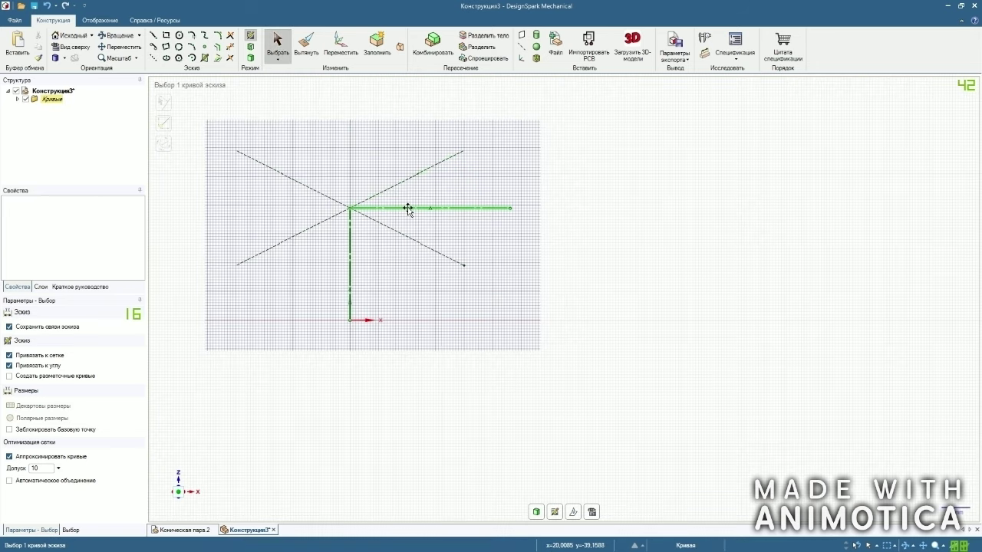
pyautogui.rightClick(408, 210)
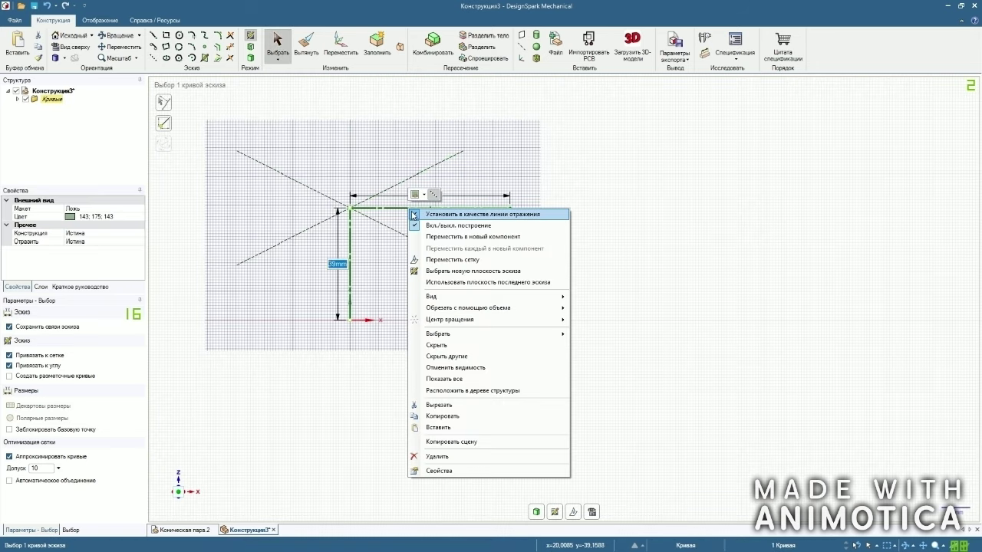
pyautogui.click(413, 216)
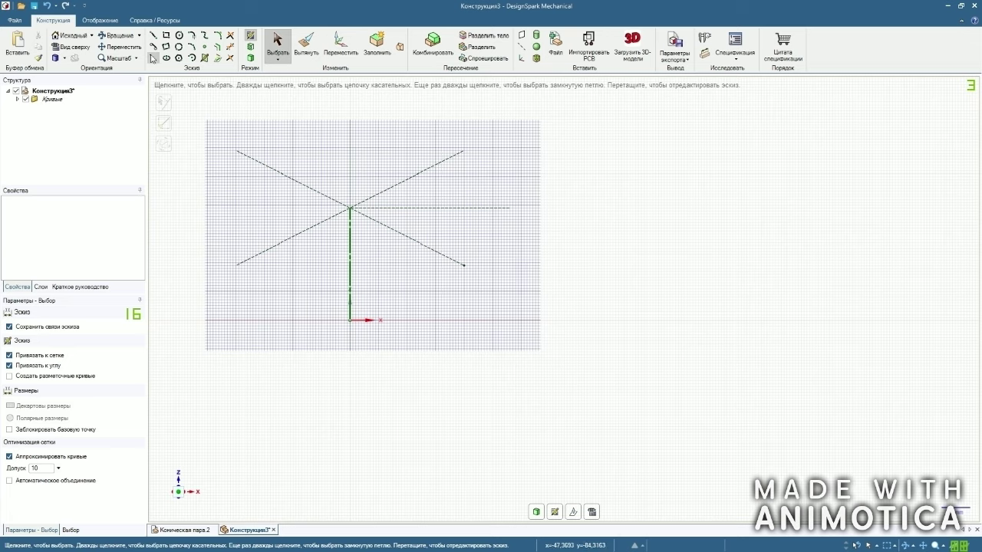
# Draw a vertical construction line about 20 mm long, 41 mm right of the vertical mirror line and mirrored about it.
pyautogui.click(153, 58)
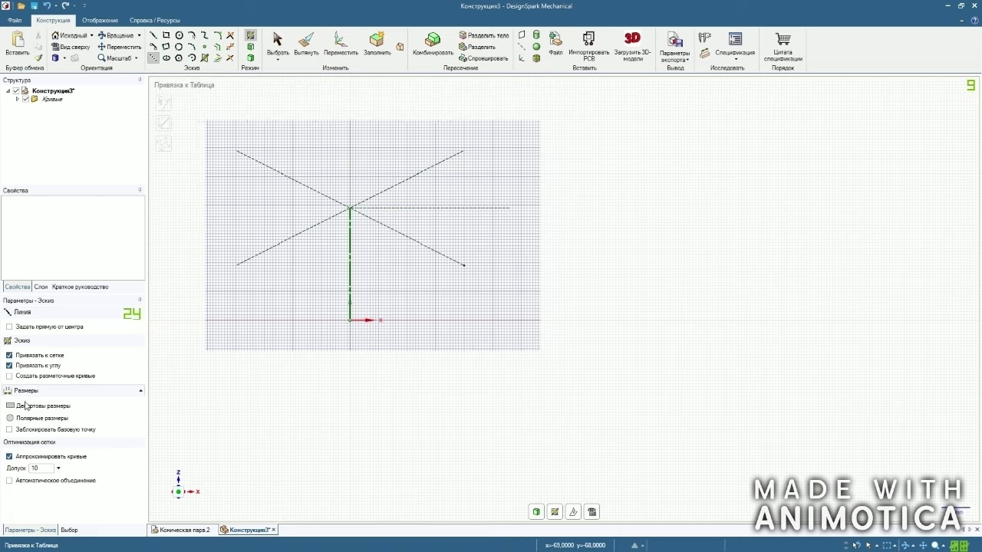
pyautogui.scroll(3, 383, 245)
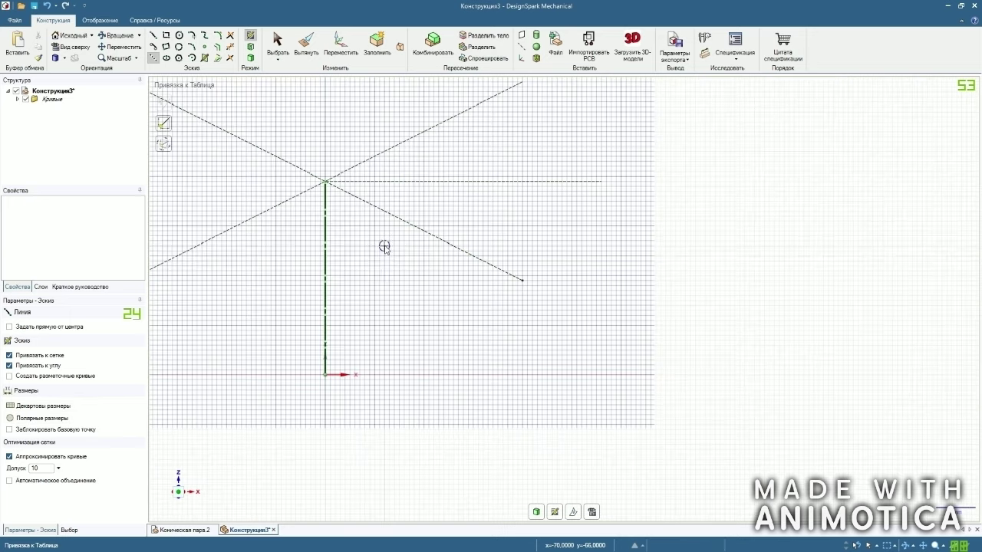
pyautogui.click(326, 311)
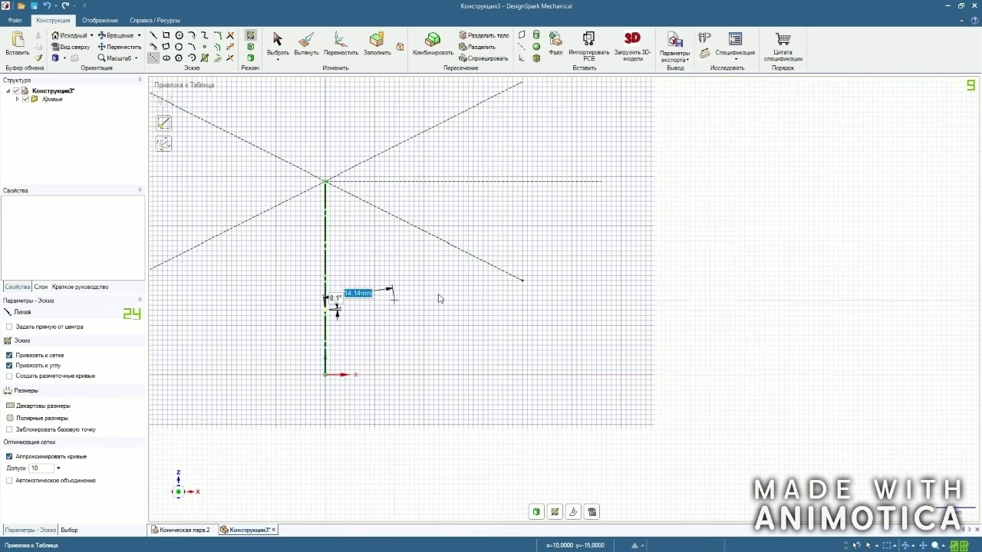
pyautogui.click(528, 310)
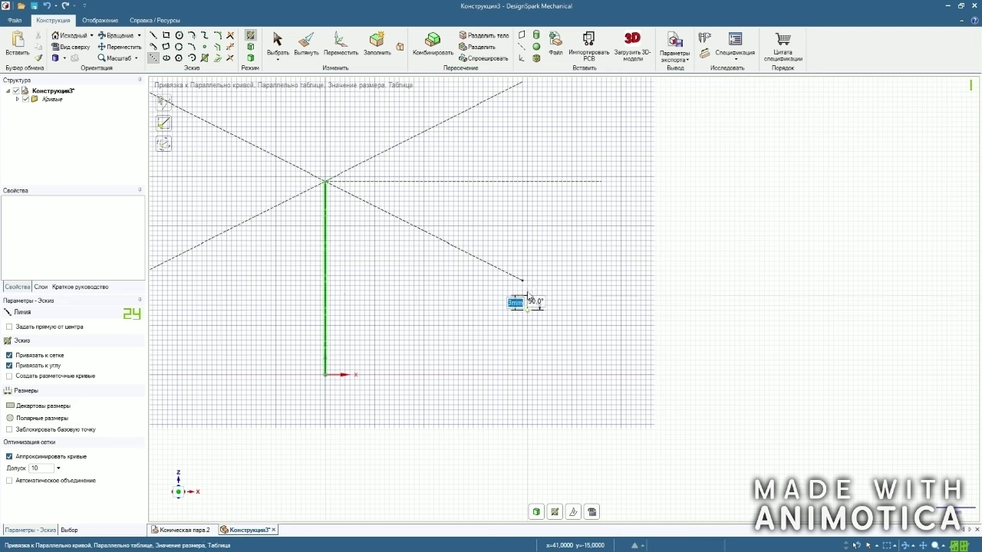
pyautogui.click(528, 203)
# Make the horizontal construction line the mirror line in place of the vertical one.
pyautogui.click(277, 45)
pyautogui.rightClick(307, 262)
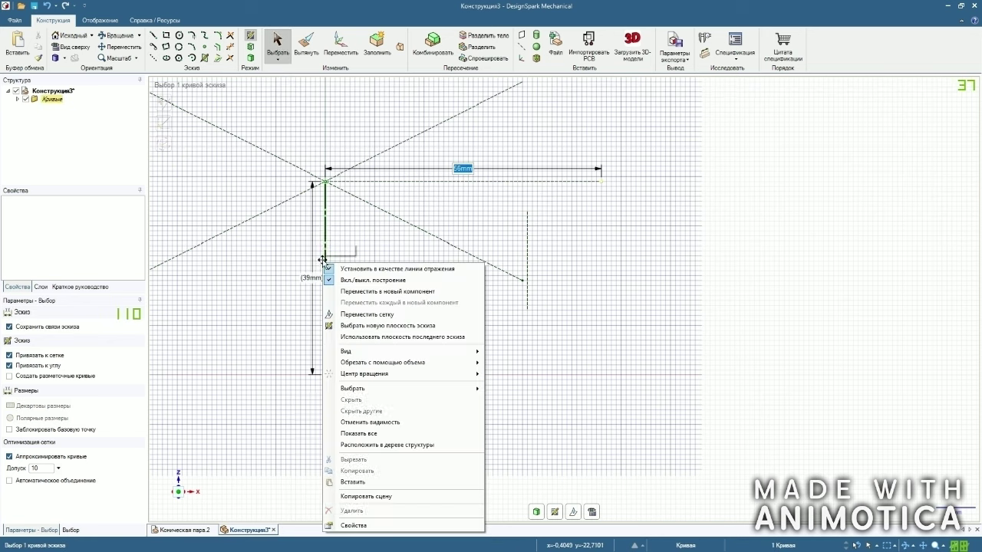
pyautogui.click(345, 265)
pyautogui.click(416, 182)
pyautogui.rightClick(416, 185)
pyautogui.click(437, 189)
pyautogui.scroll(-4, 220, 247)
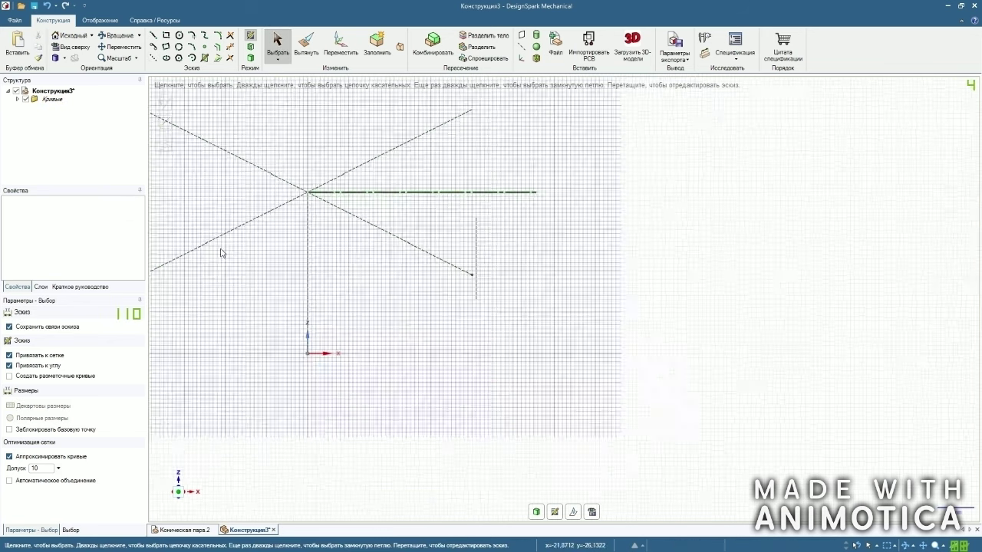
pyautogui.scroll(2, 530, 221)
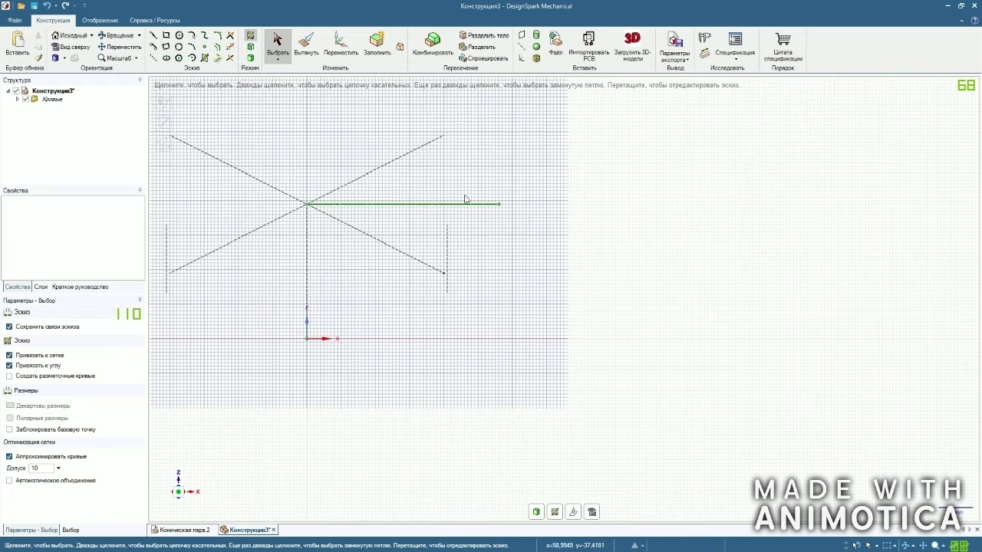
# Draw a horizontal construction line about 23 mm long, offset 22.2 mm above the horizontal mirror line and mirrored about it.
pyautogui.click(154, 57)
pyautogui.scroll(2, 460, 208)
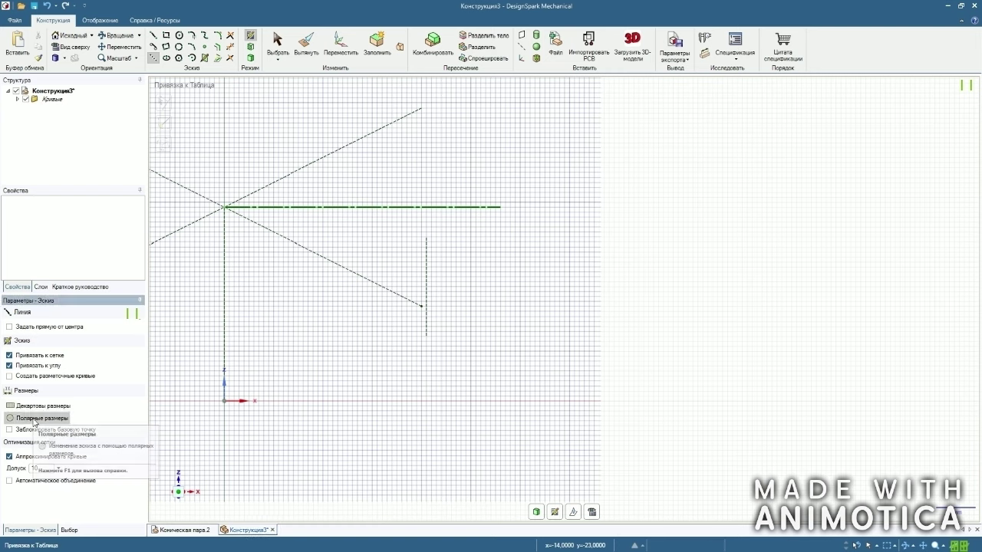
pyautogui.click(437, 207)
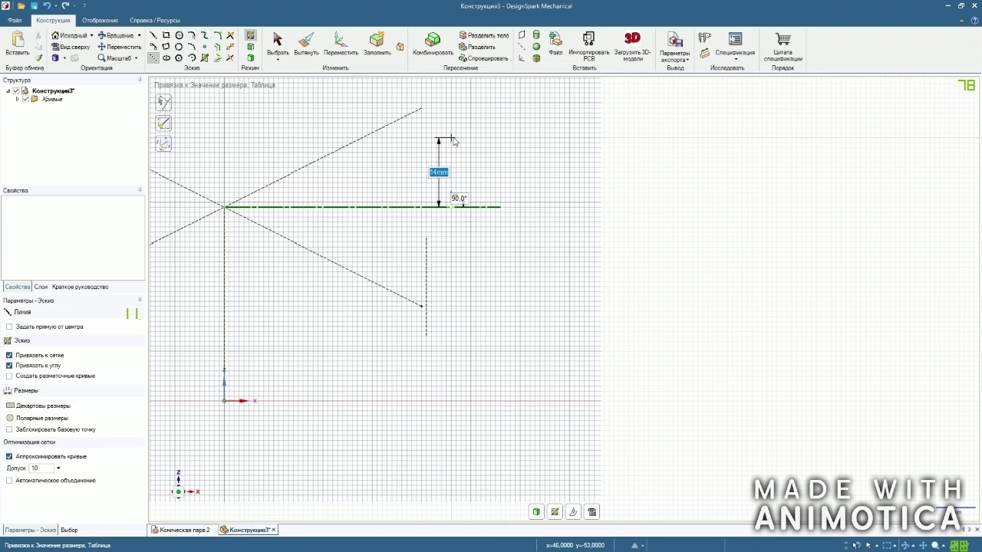
pyautogui.write('22.2')
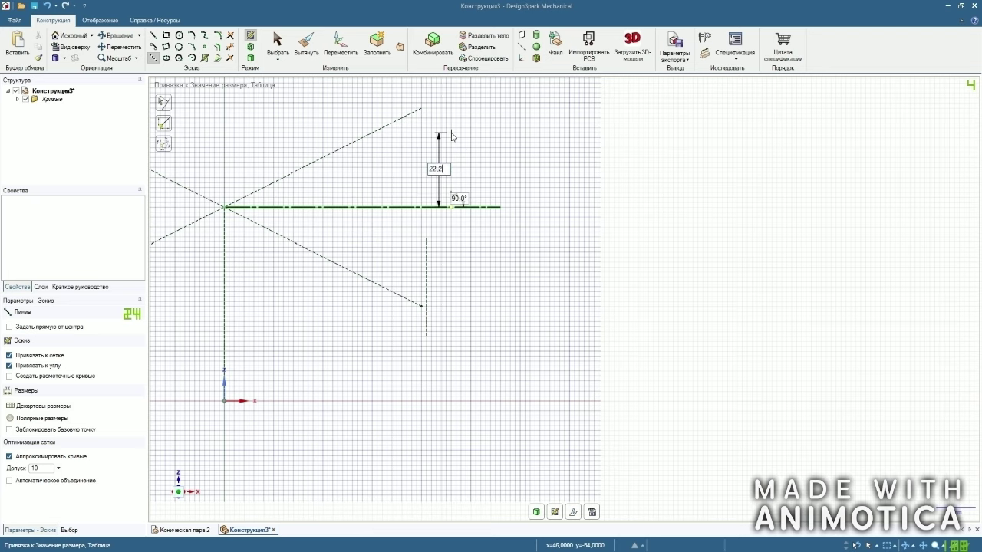
pyautogui.press('Return')
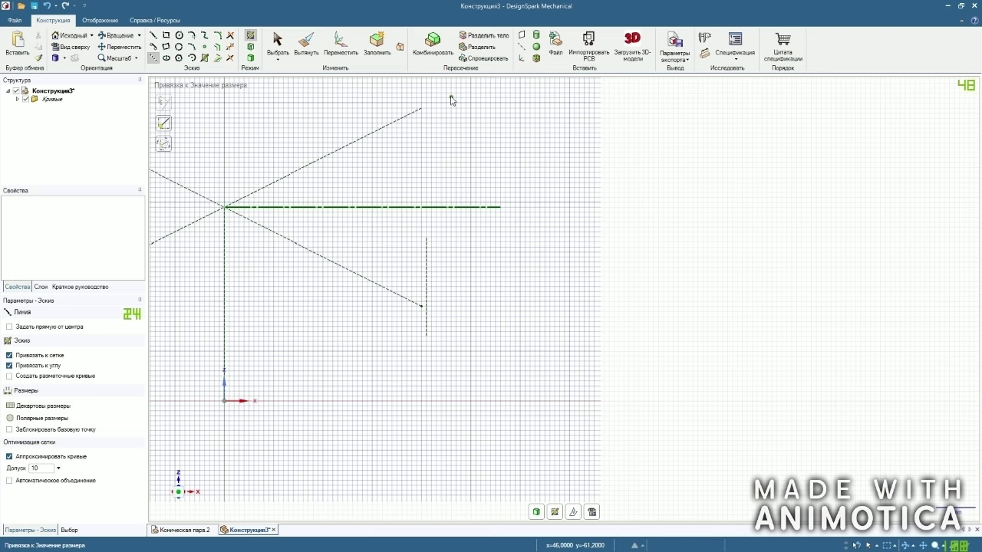
pyautogui.click(340, 100)
pyautogui.scroll(-2, 340, 100)
pyautogui.click(277, 43)
pyautogui.scroll(-1, 398, 165)
pyautogui.scroll(-1, 307, 335)
pyautogui.scroll(2, 362, 359)
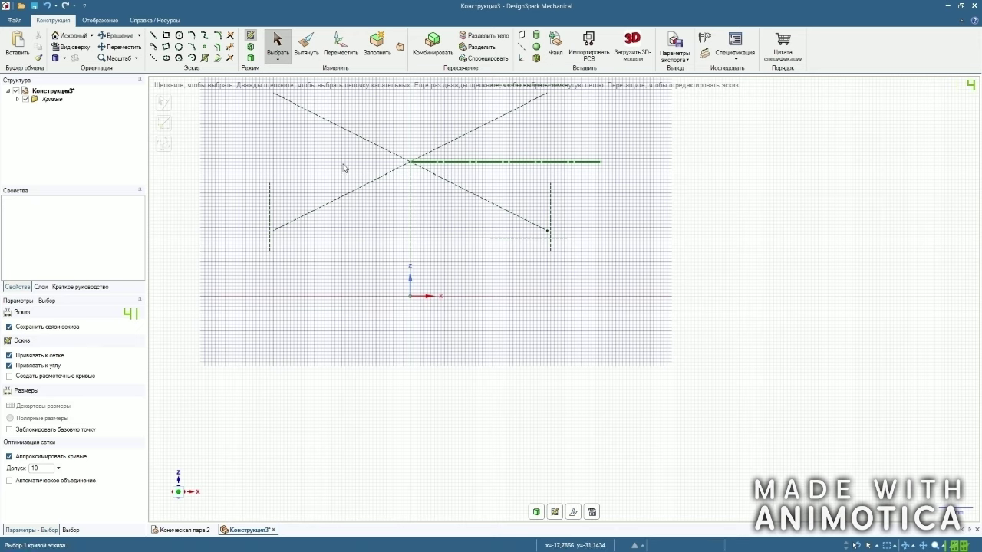
# Try to draw a solid vertical line about 10 mm long upward from a point 25 mm right of the origin.
pyautogui.click(153, 36)
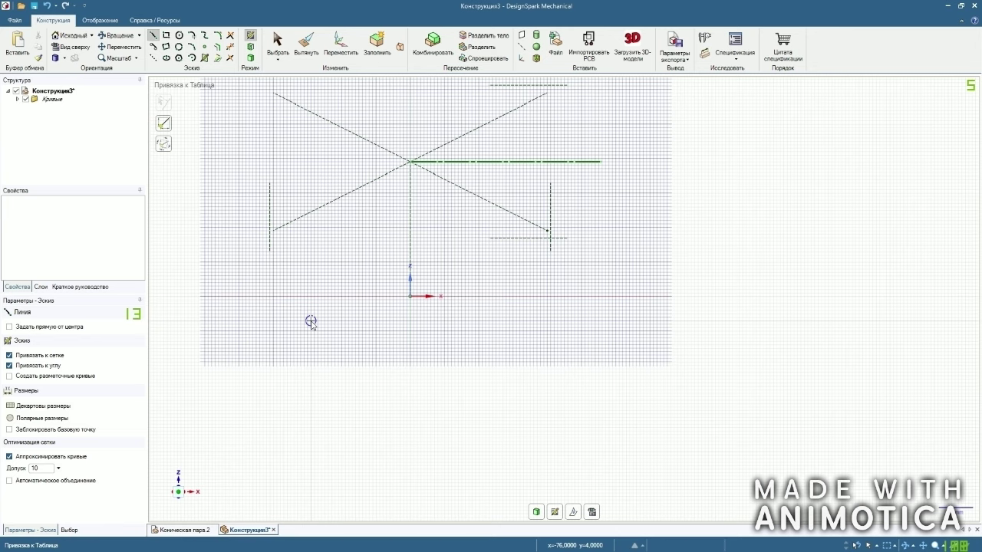
pyautogui.scroll(5, 406, 296)
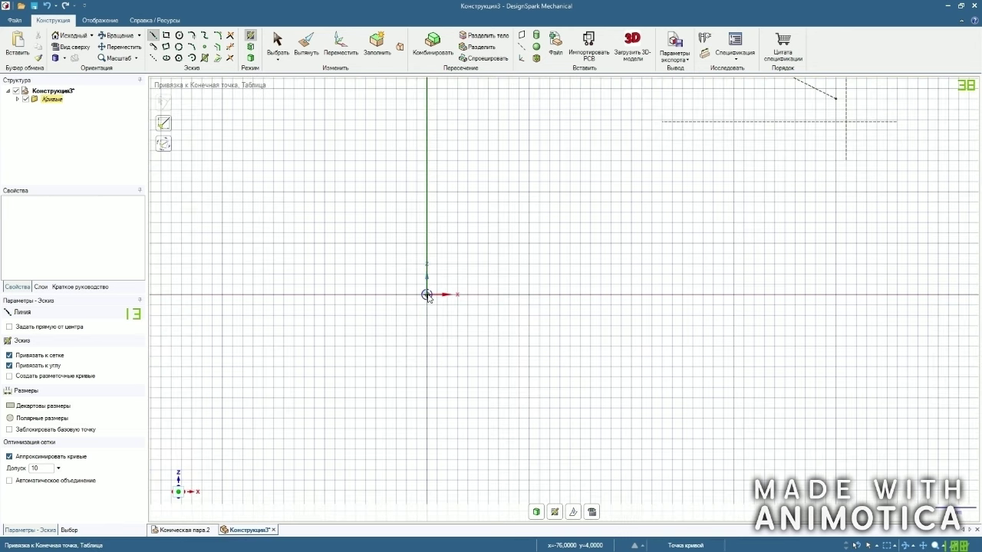
pyautogui.click(428, 295)
pyautogui.write('2')
pyautogui.press('Return')
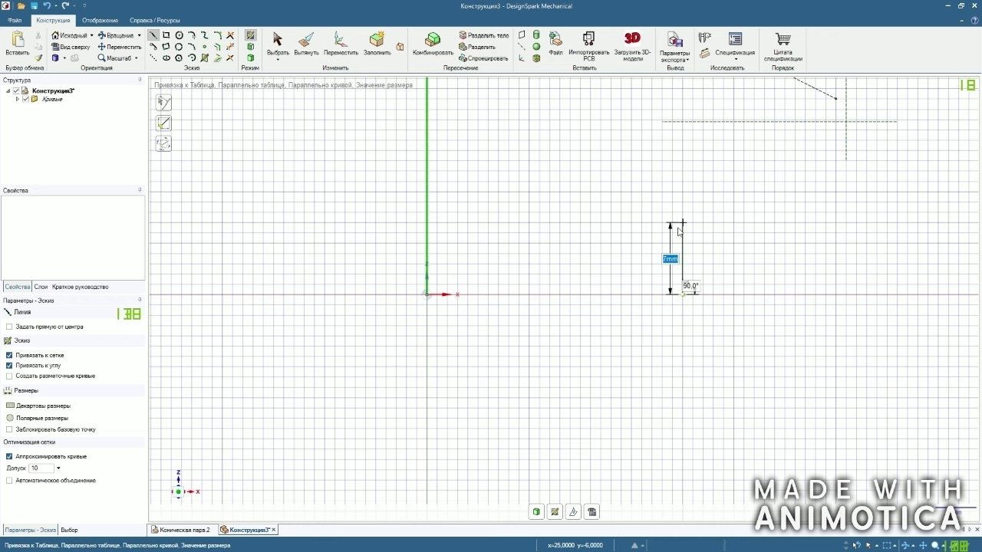
pyautogui.click(682, 193)
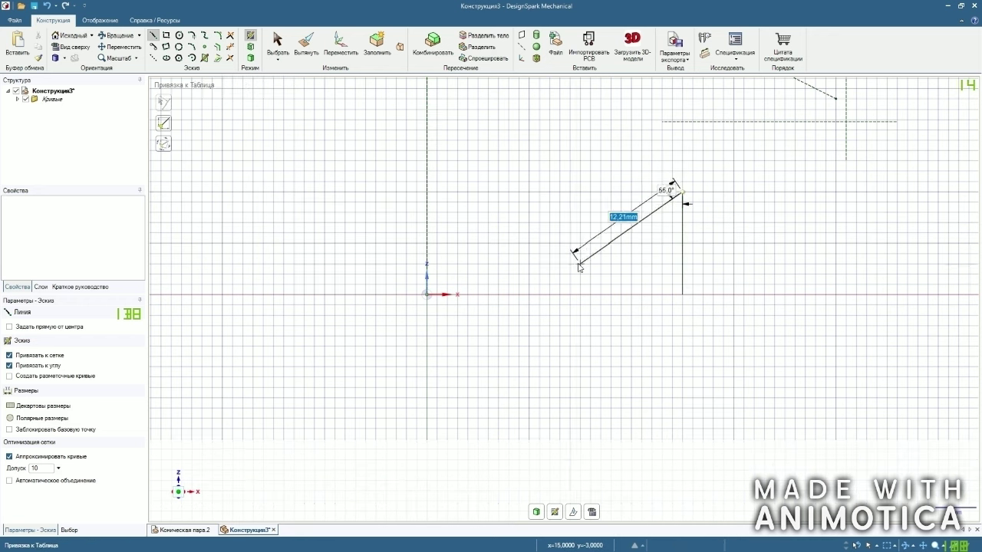
pyautogui.scroll(-3, 574, 249)
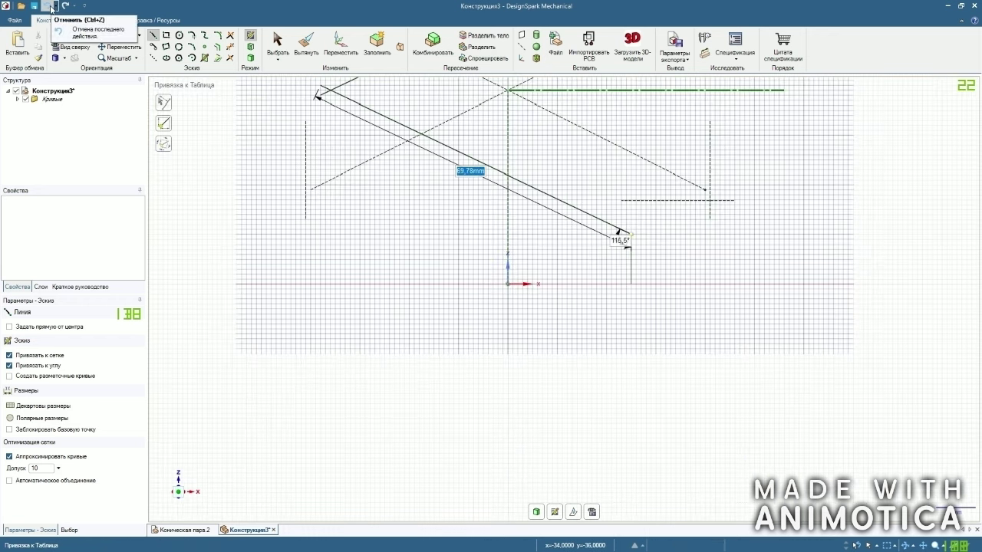
# Undo the solid vertical line just drawn to the right of the origin.
pyautogui.click(50, 8)
pyautogui.click(50, 8)
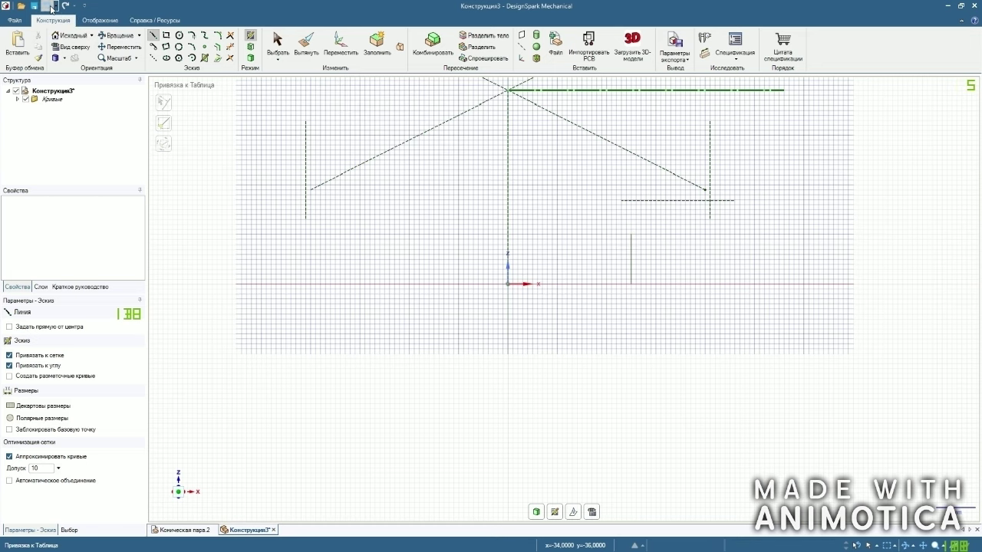
pyautogui.click(50, 7)
# Set the vertical construction line as a mirror line and draw a 10 mm vertical line 25 mm right of the origin, mirrored about both axes.
pyautogui.rightClick(427, 205)
pyautogui.click(537, 241)
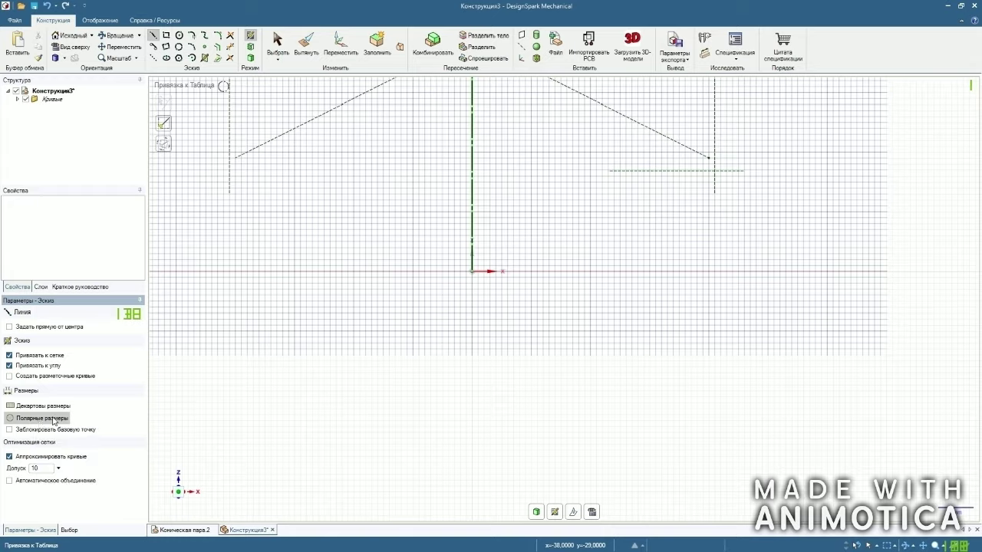
pyautogui.scroll(4, 473, 265)
pyautogui.click(461, 236)
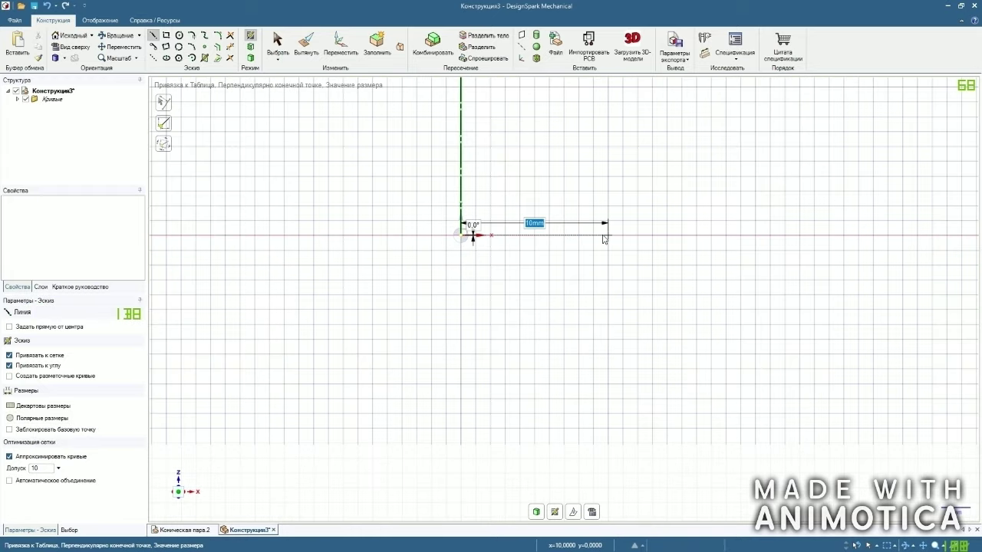
pyautogui.press('Return')
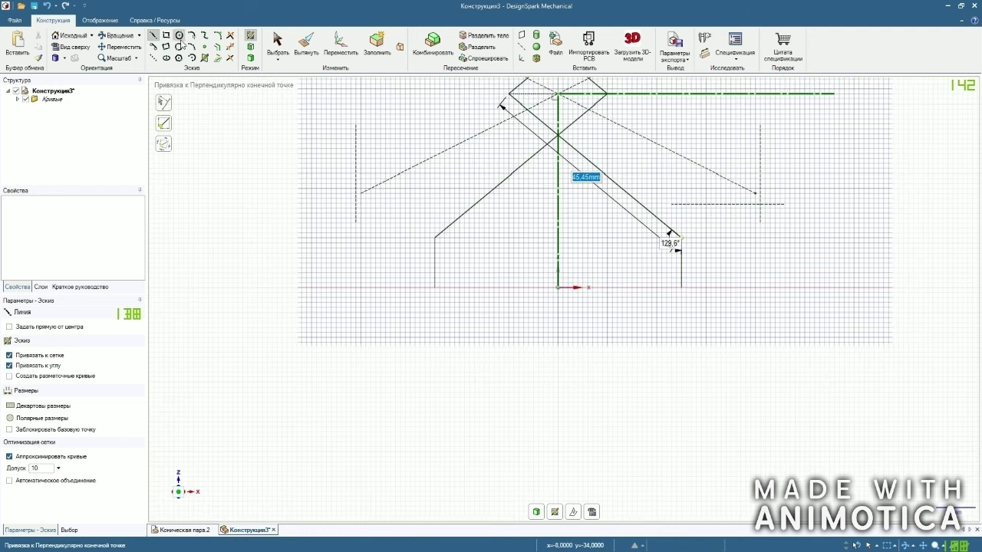
pyautogui.press('s')
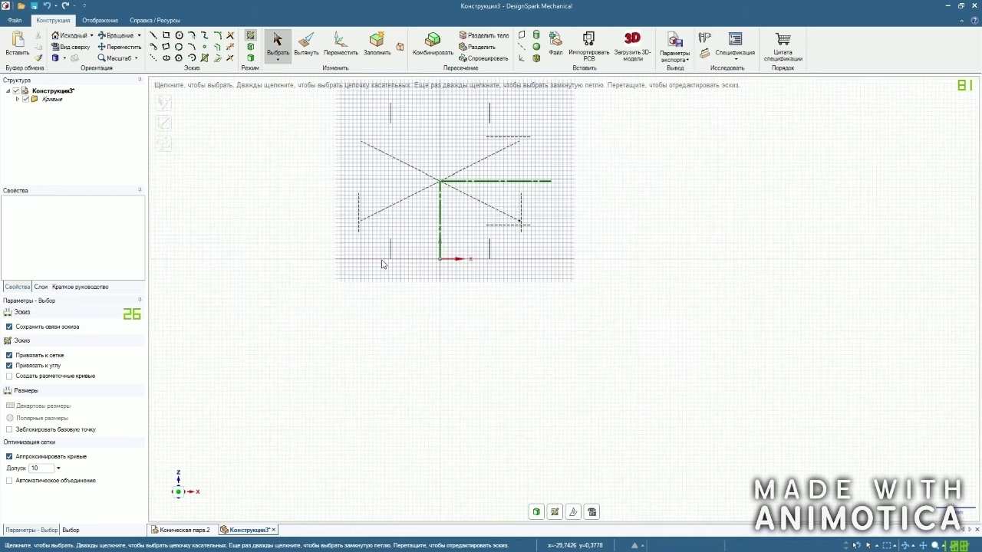
# Turn off the mirror-line setting of the vertical construction line.
pyautogui.scroll(3, 393, 104)
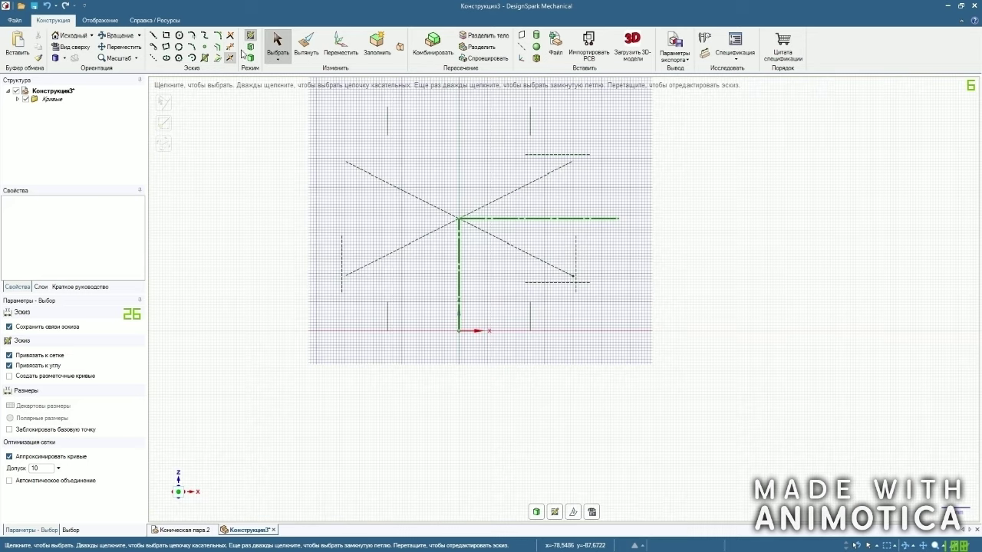
pyautogui.rightClick(460, 267)
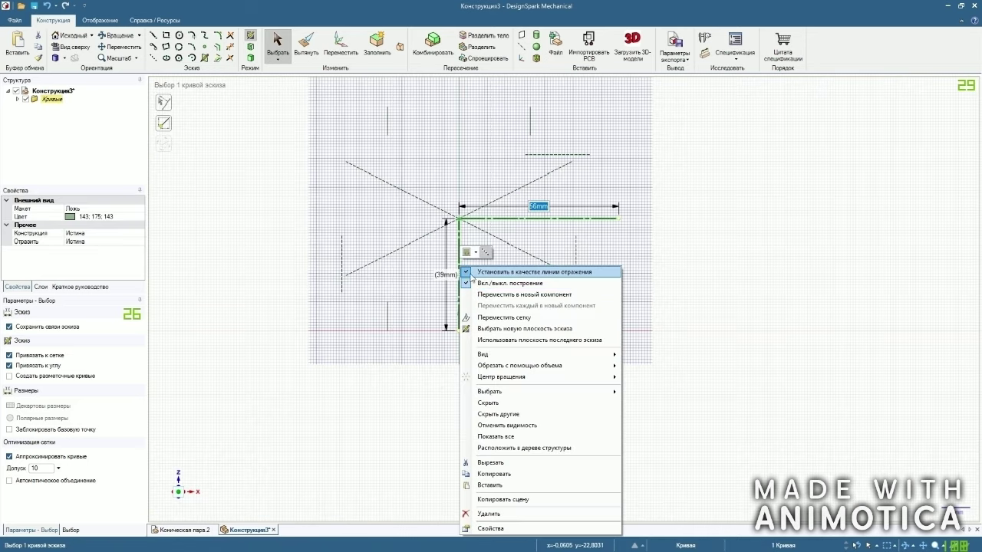
pyautogui.click(469, 274)
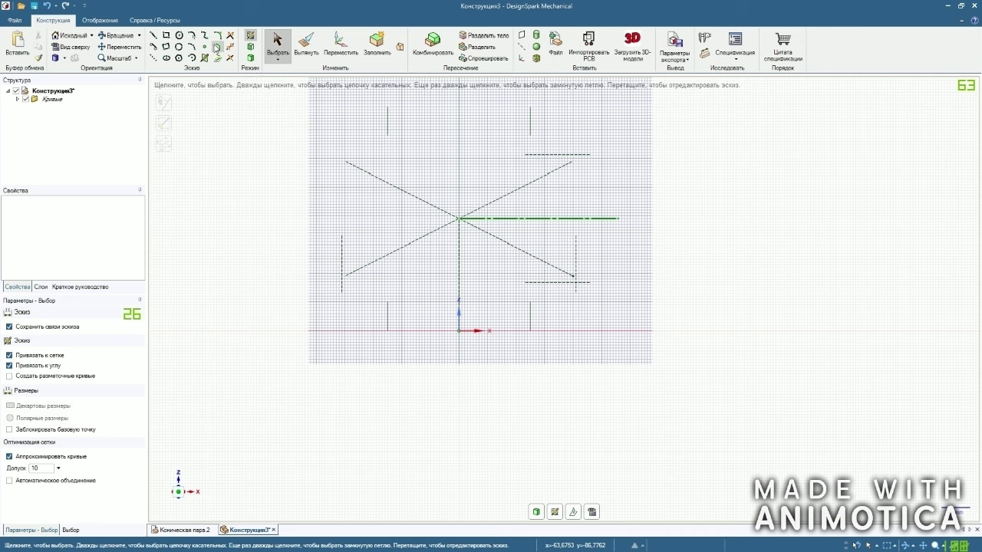
pyautogui.click(504, 218)
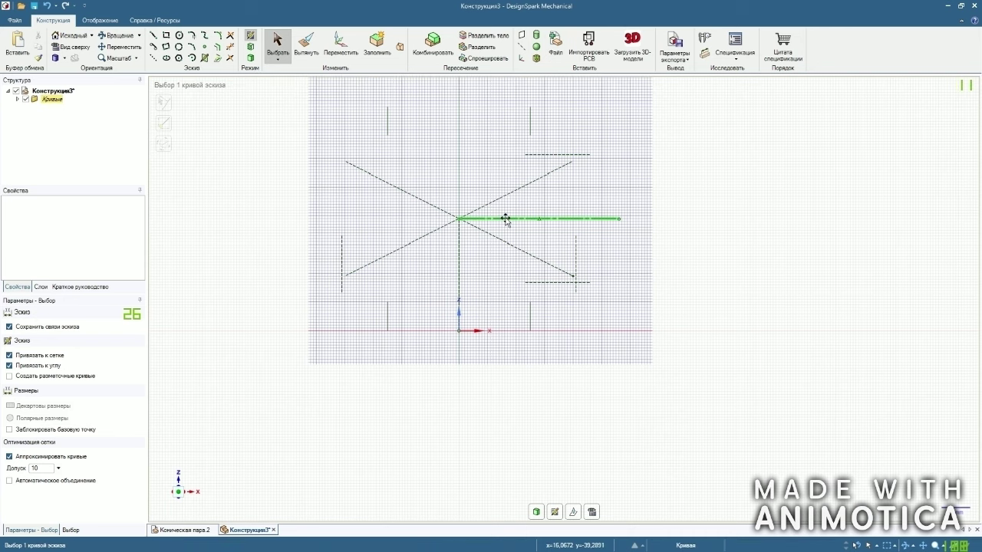
pyautogui.scroll(2, 525, 218)
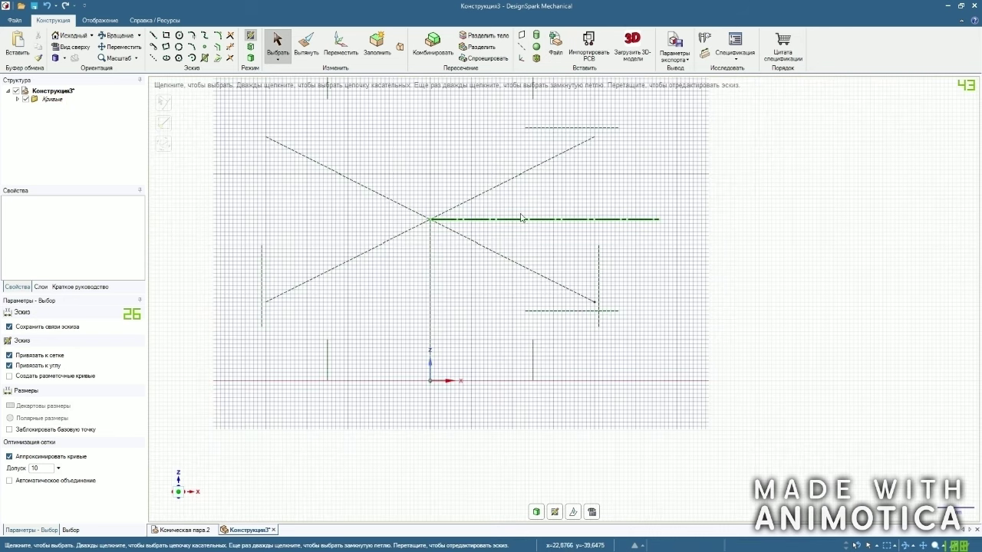
pyautogui.click(154, 35)
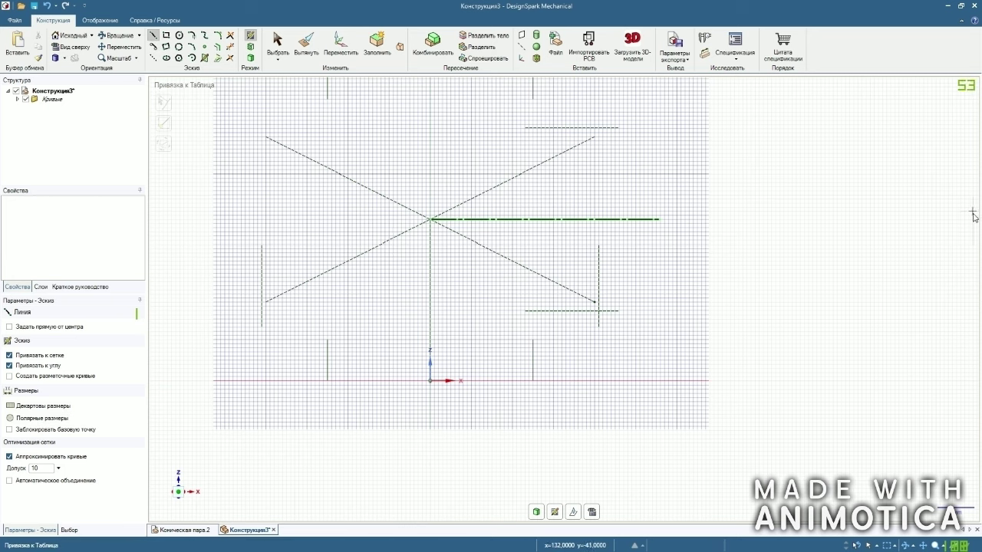
pyautogui.scroll(3, 667, 223)
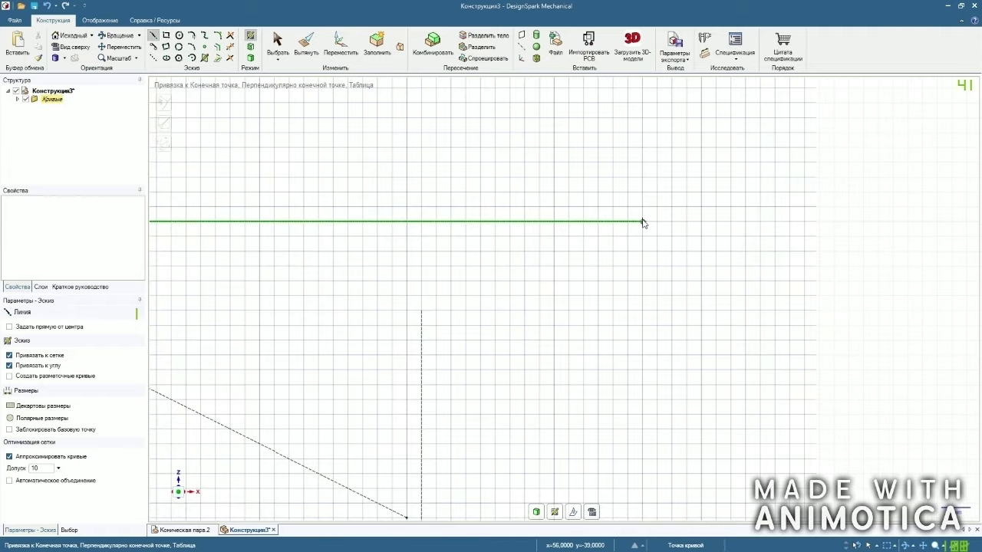
pyautogui.click(643, 221)
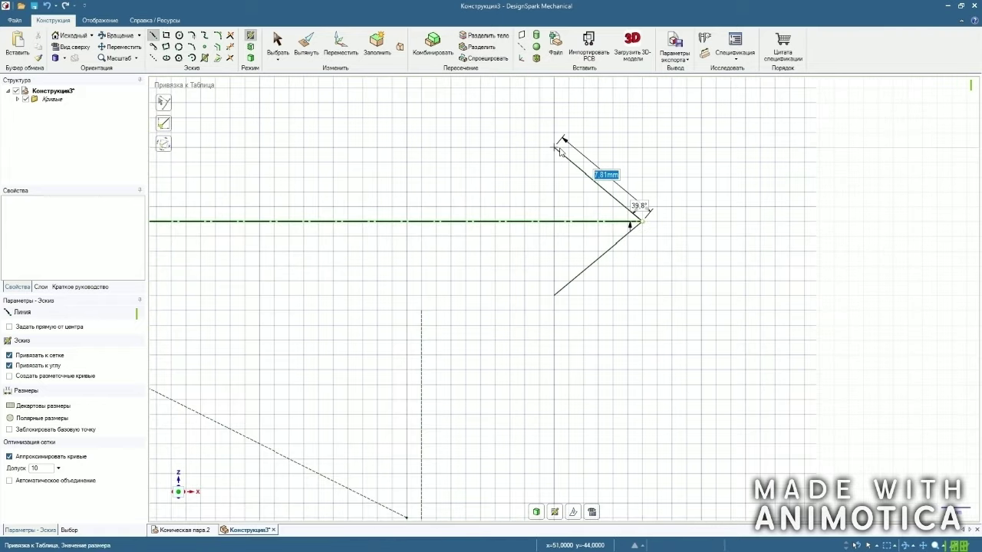
# Draw a 14.4 mm horizontal line inward from a point 17 mm perpendicular to the horizontal axis's outer end, mirrored about that axis.
pyautogui.click(152, 36)
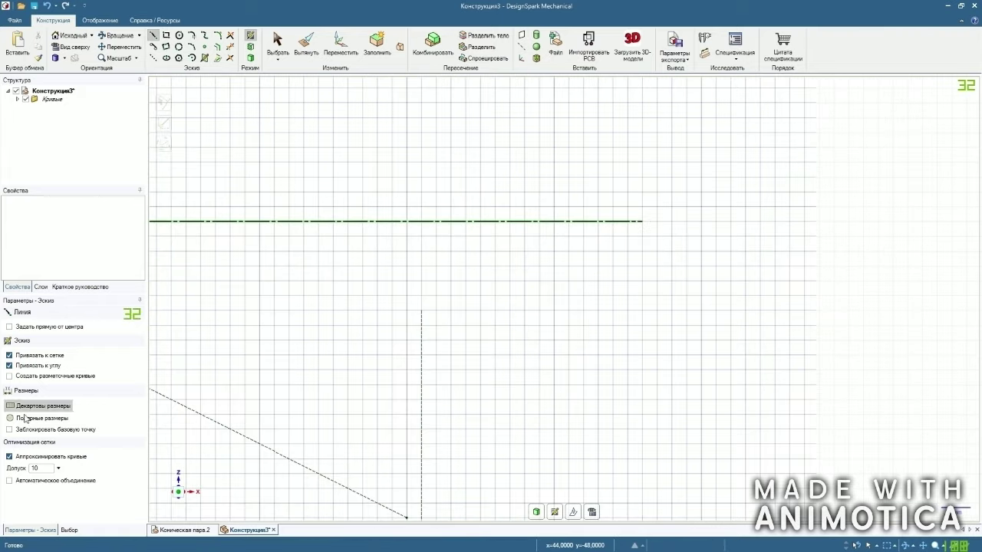
pyautogui.click(641, 221)
pyautogui.write('17')
pyautogui.press('Return')
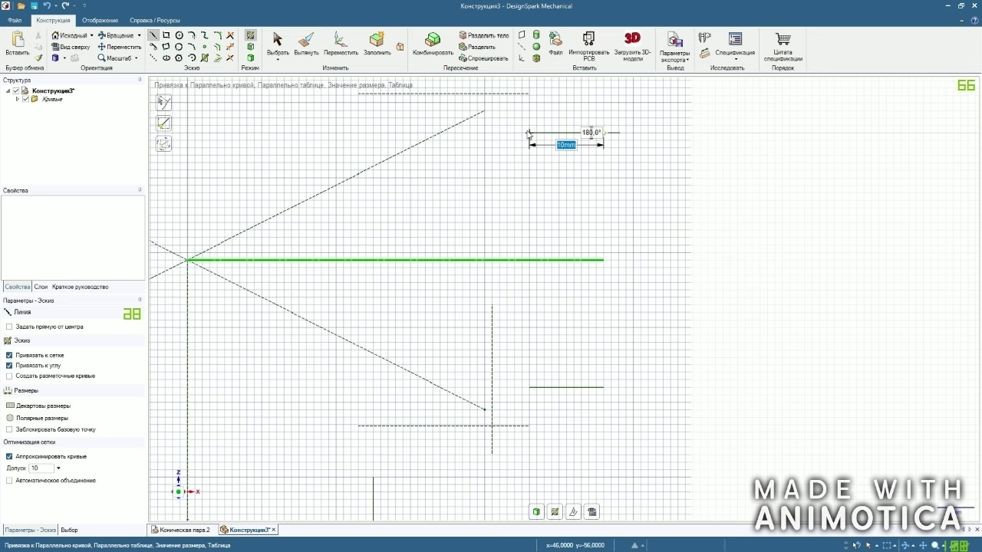
pyautogui.write('14')
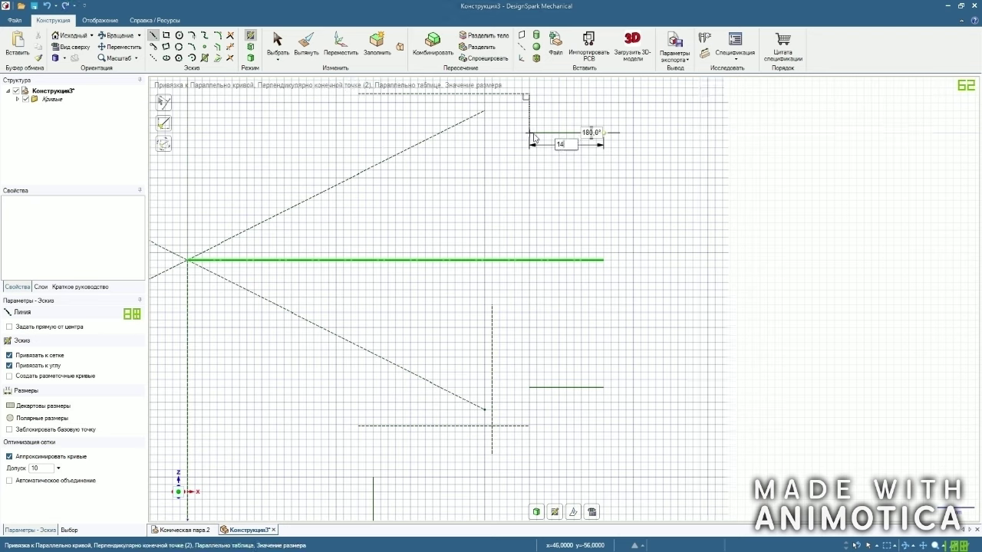
pyautogui.write('.4')
pyautogui.press('Return')
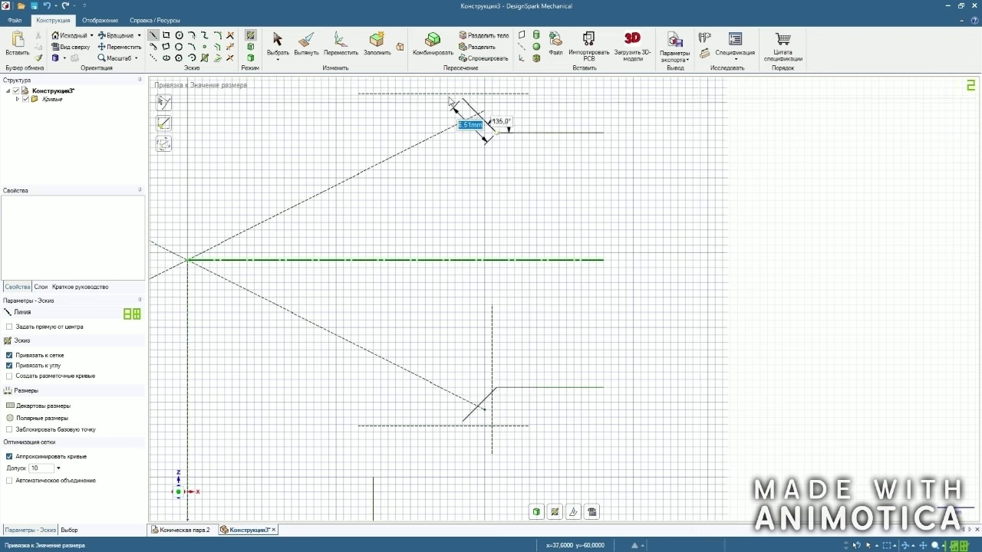
# Turn off the mirror-line setting of the horizontal construction line.
pyautogui.click(277, 45)
pyautogui.scroll(-1, 535, 219)
pyautogui.rightClick(532, 254)
pyautogui.click(536, 259)
# Trim away the two upper vertical solid lines and the upper-left diagonal construction line.
pyautogui.scroll(-3, 528, 241)
pyautogui.click(230, 46)
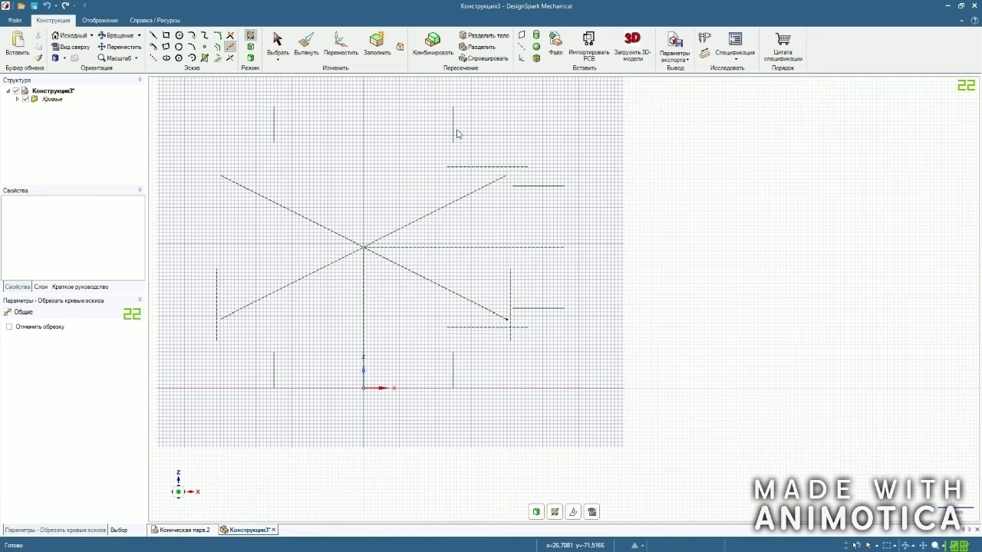
pyautogui.click(453, 126)
pyautogui.click(275, 125)
pyautogui.scroll(-1, 364, 115)
pyautogui.scroll(2, 465, 250)
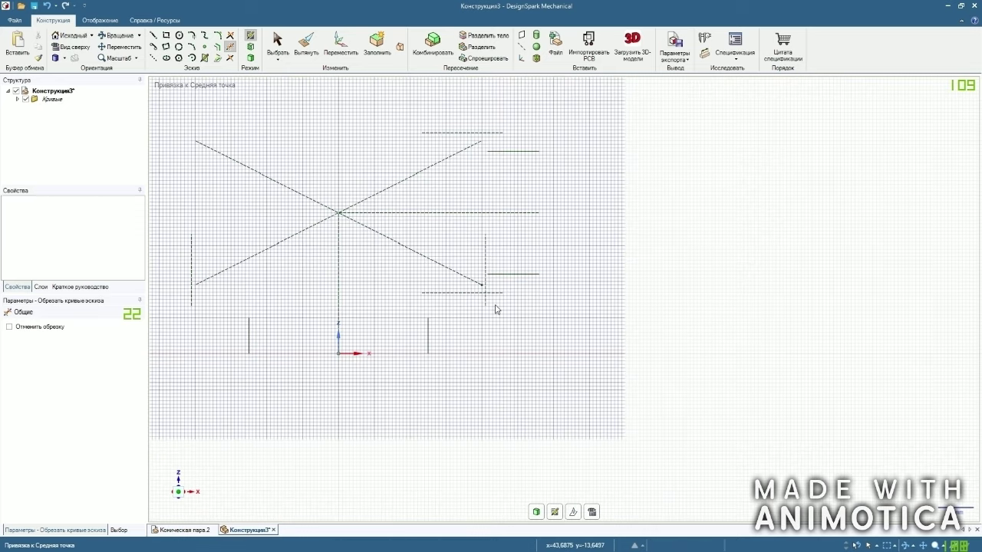
pyautogui.scroll(2, 497, 307)
pyautogui.click(276, 51)
pyautogui.scroll(-1, 441, 212)
pyautogui.scroll(-1, 441, 216)
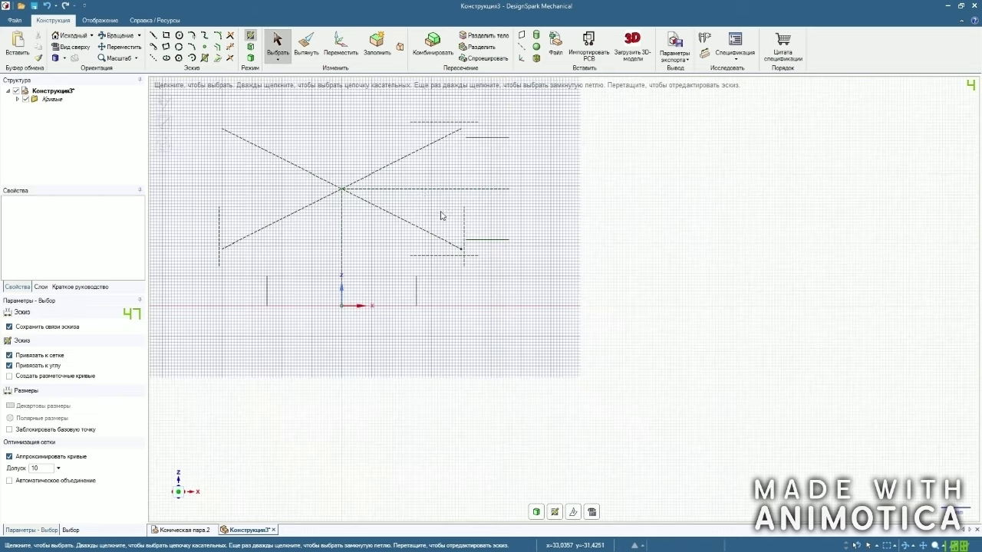
pyautogui.click(230, 48)
pyautogui.click(274, 156)
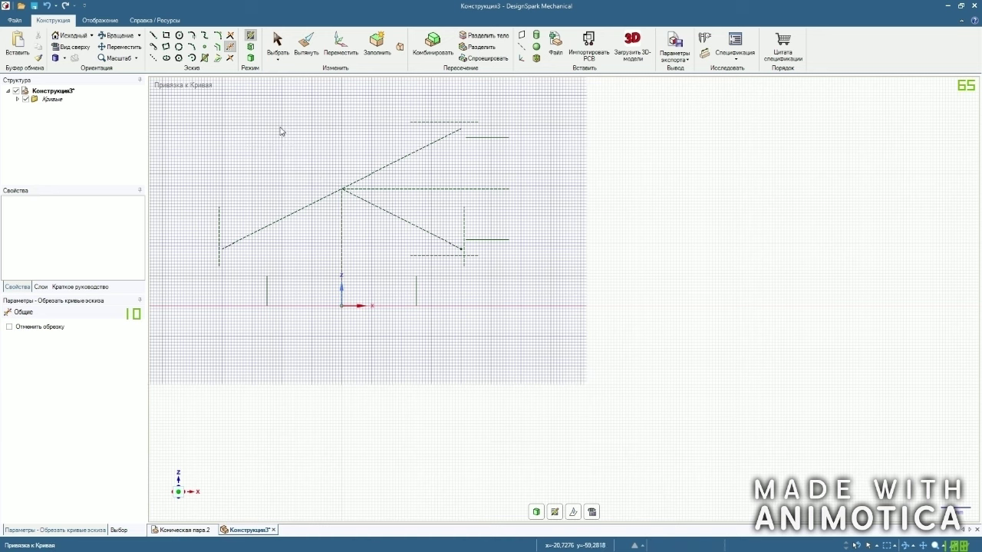
pyautogui.click(278, 45)
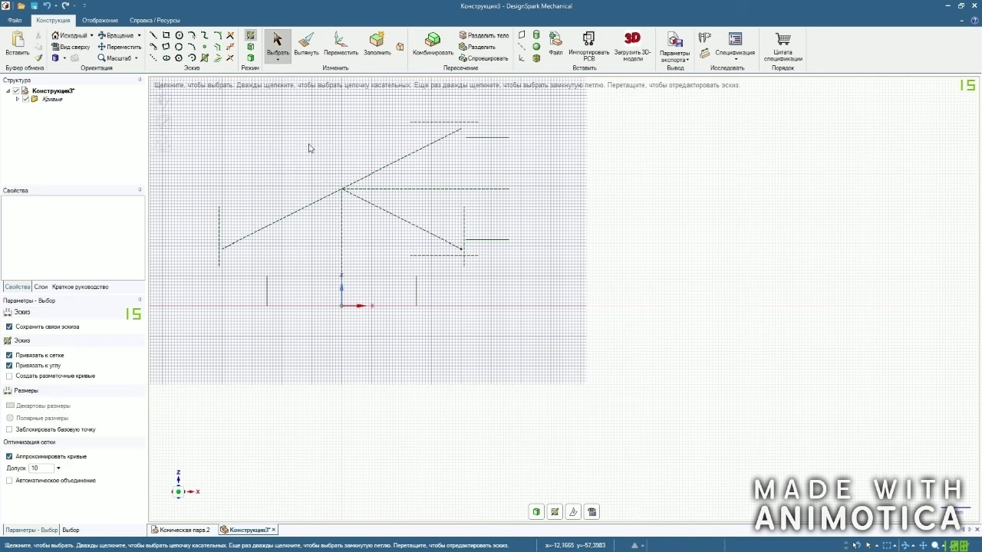
# Check the sketch against the bevel gear dimension drawing and the module 2.5 row of the TraceParts table.
pyautogui.scroll(2, 389, 217)
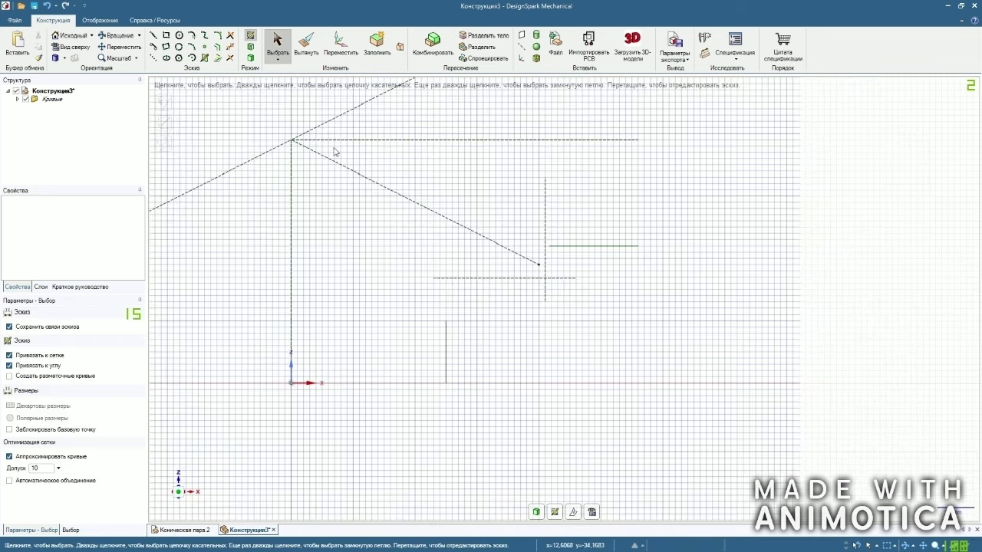
pyautogui.click(543, 252)
pyautogui.click(514, 245)
pyautogui.scroll(-1, 434, 275)
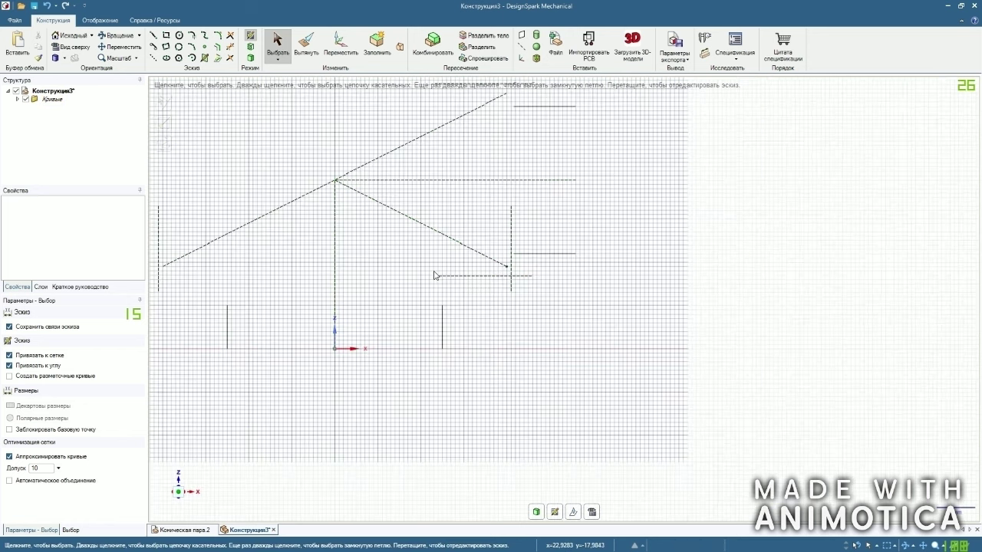
pyautogui.scroll(1, 475, 248)
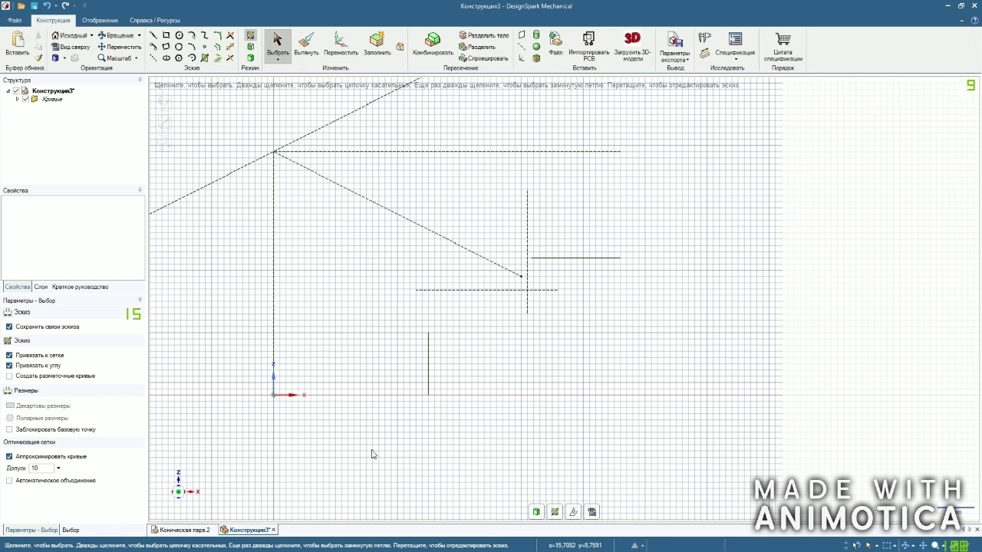
pyautogui.click(414, 544)
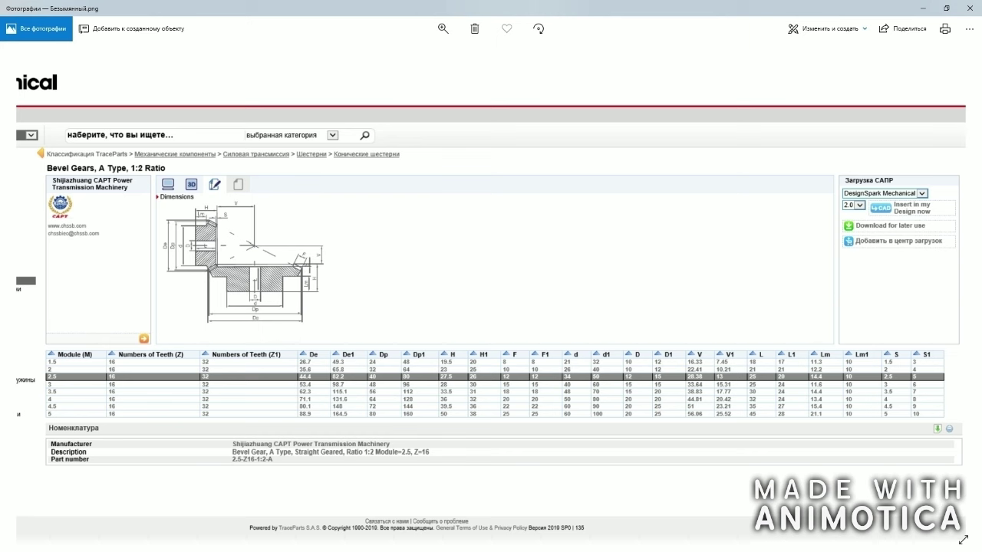
pyautogui.click(358, 544)
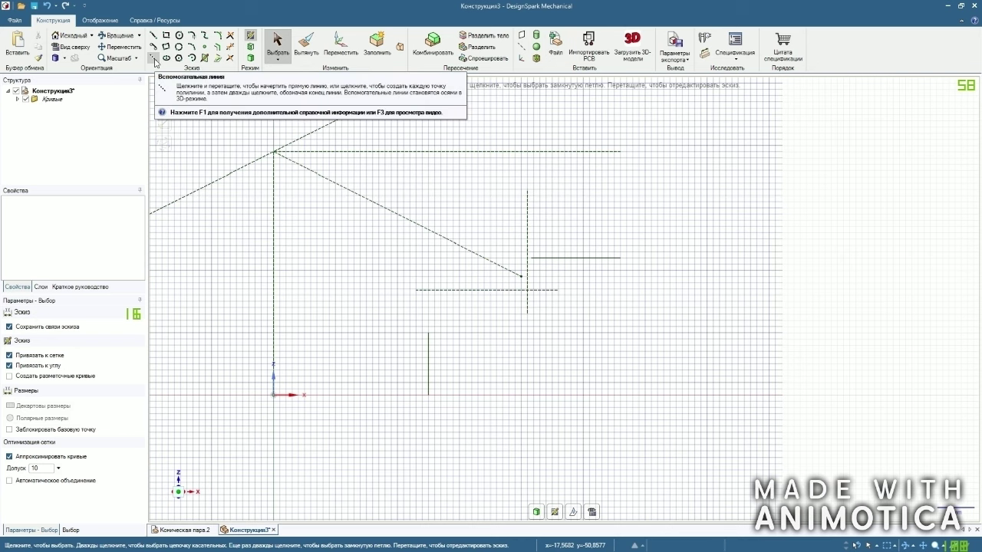
# Draw a construction line about 3.4 mm long from the inner end of the lower 14.4 mm line to the lower-right diagonal's endpoint.
pyautogui.click(154, 58)
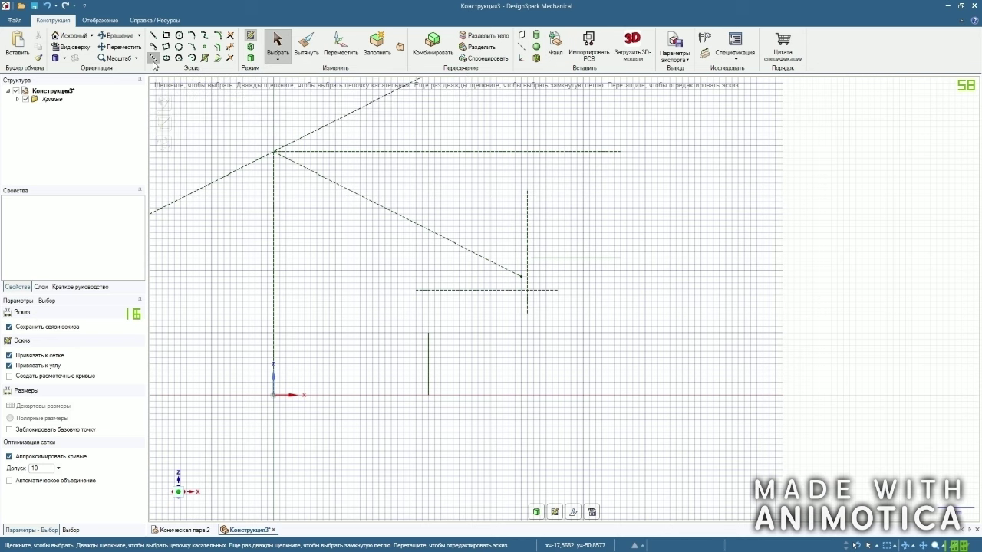
pyautogui.scroll(3, 533, 270)
pyautogui.scroll(-4, 581, 261)
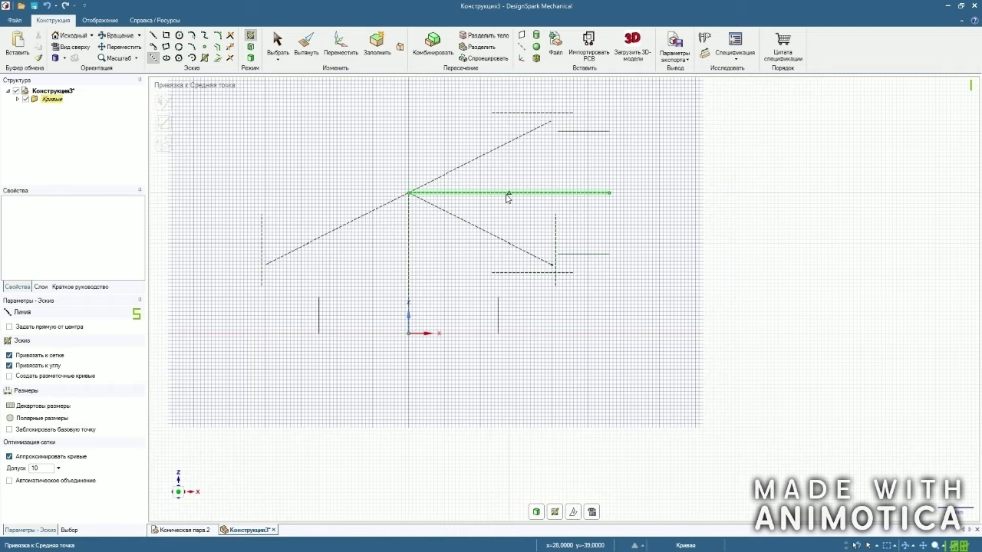
pyautogui.rightClick(506, 198)
pyautogui.click(522, 203)
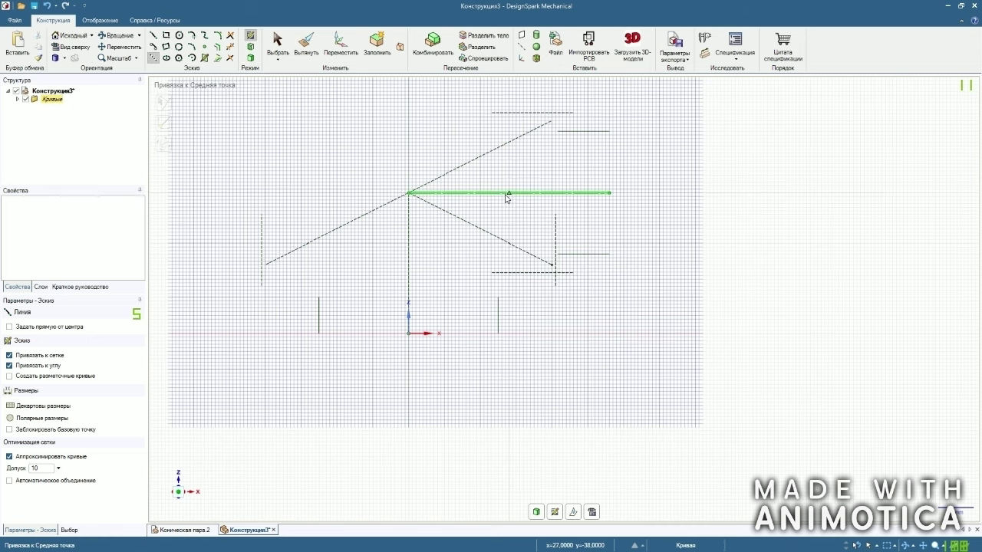
pyautogui.rightClick(506, 198)
pyautogui.click(522, 202)
pyautogui.scroll(5, 560, 255)
pyautogui.press('Escape')
pyautogui.scroll(5, 552, 224)
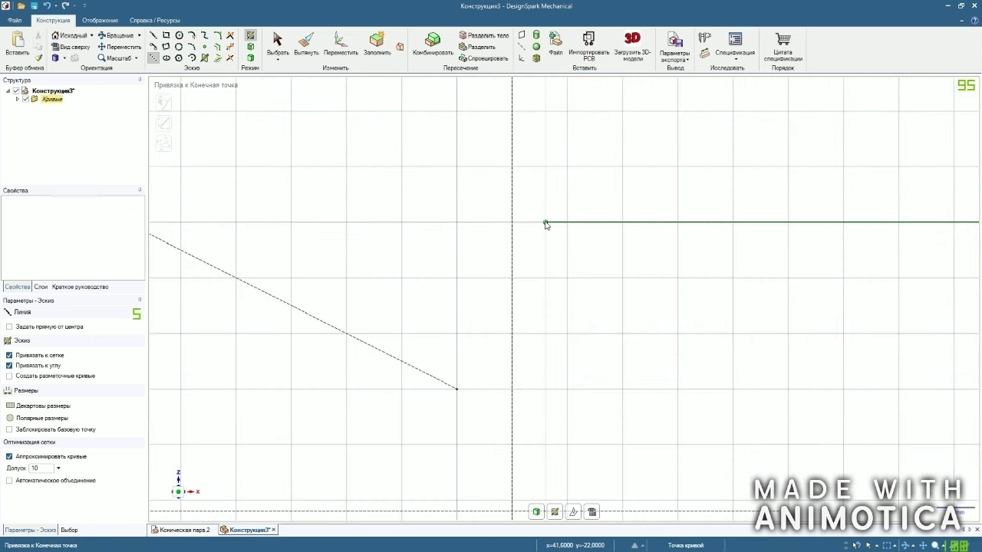
pyautogui.click(546, 224)
pyautogui.scroll(-3, 526, 279)
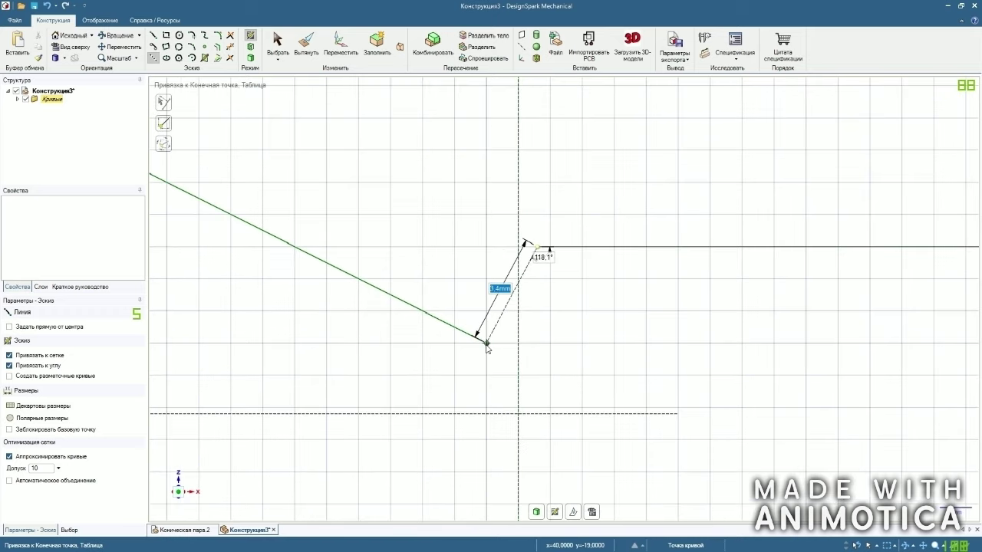
pyautogui.click(487, 344)
pyautogui.scroll(-5, 558, 275)
pyautogui.scroll(5, 559, 258)
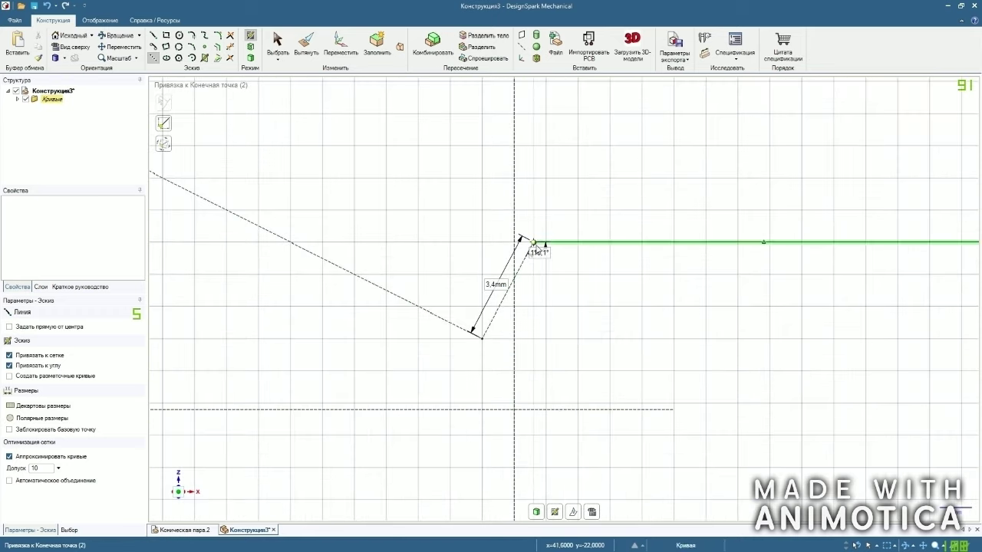
# Draw a 13.6 mm construction line from the 14.4 mm line's inner end, extending along the short slanted line past the diagonal's endpoint.
pyautogui.scroll(-3, 537, 231)
pyautogui.scroll(-2, 485, 353)
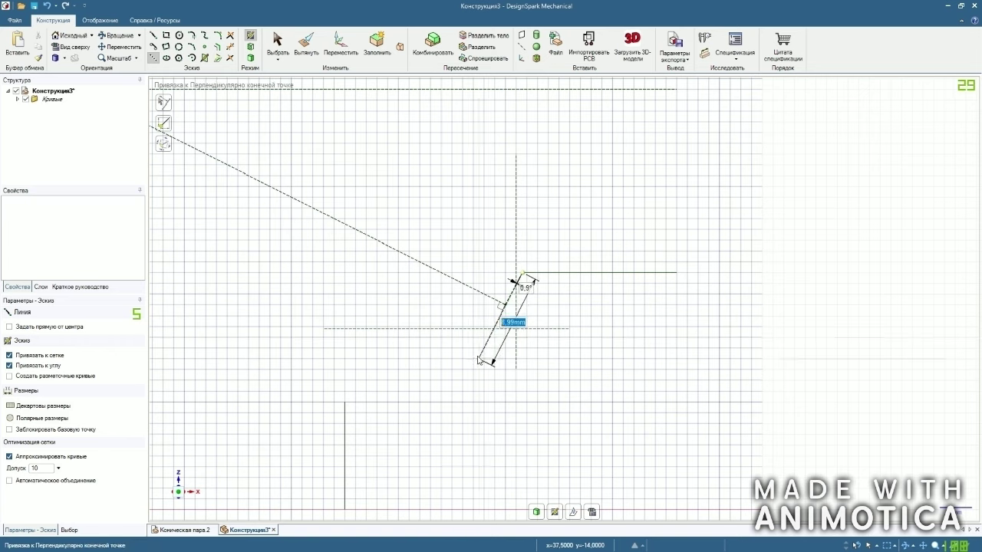
pyautogui.scroll(4, 468, 393)
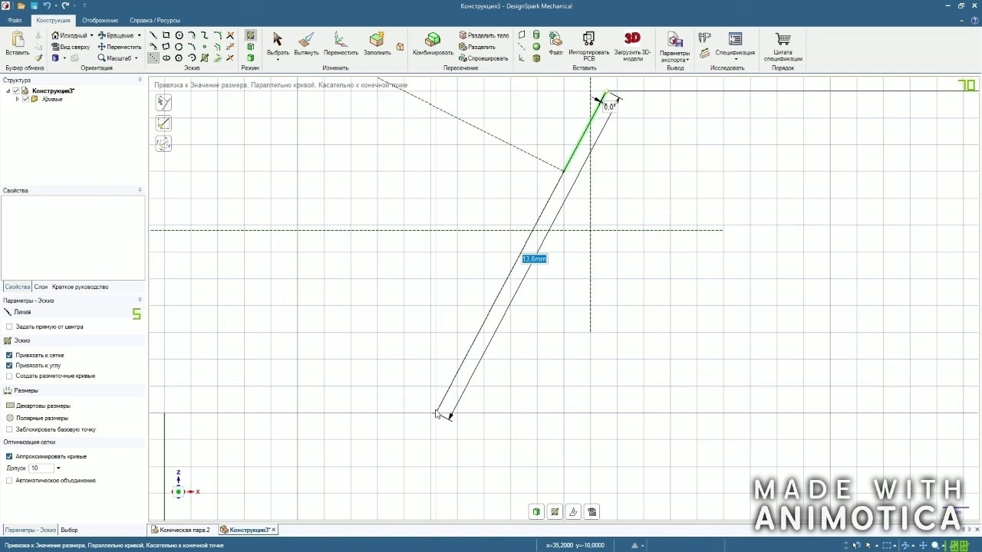
pyautogui.scroll(-5, 436, 415)
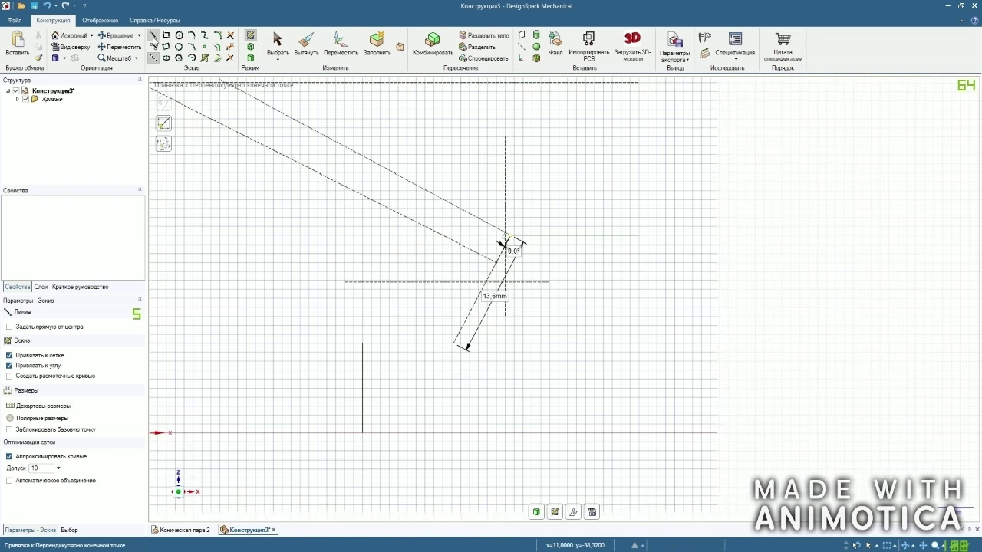
# Set the vertical construction line as a mirror line and draw a 10.2 mm horizontal line from the 10 mm line's upper end to the slanted line.
pyautogui.scroll(2, 390, 354)
pyautogui.scroll(-2, 562, 310)
pyautogui.scroll(-2, 562, 309)
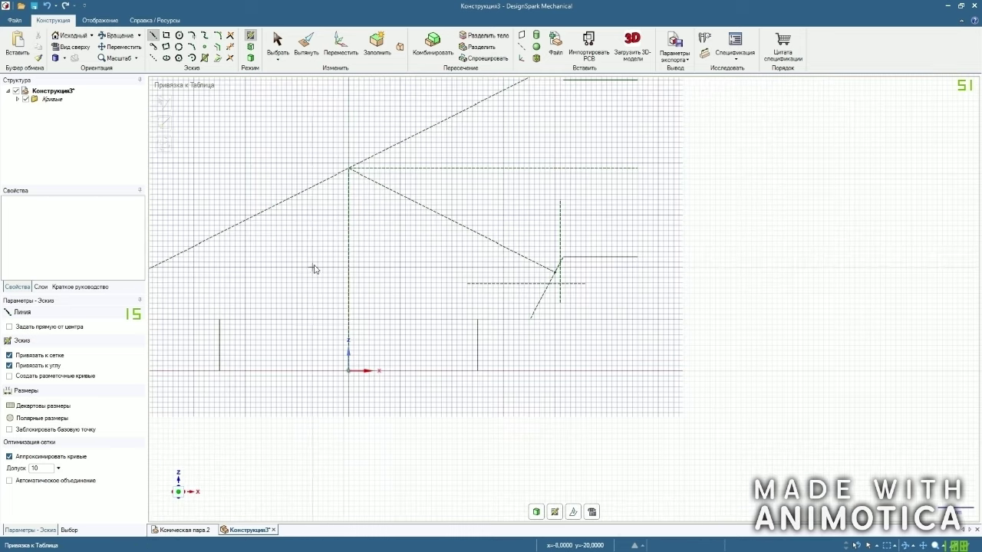
pyautogui.rightClick(350, 272)
pyautogui.click(352, 273)
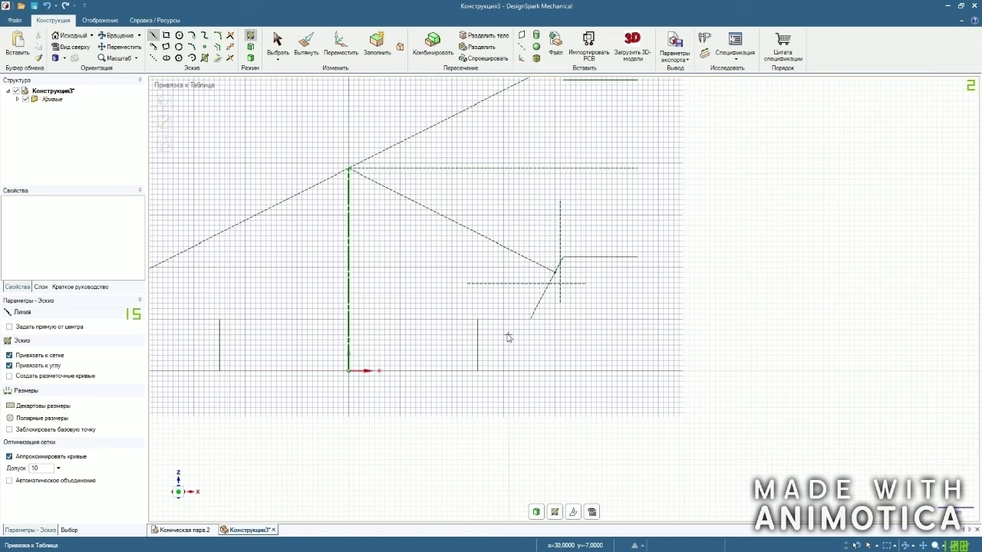
pyautogui.scroll(3, 508, 335)
pyautogui.click(456, 313)
pyautogui.scroll(-3, 441, 281)
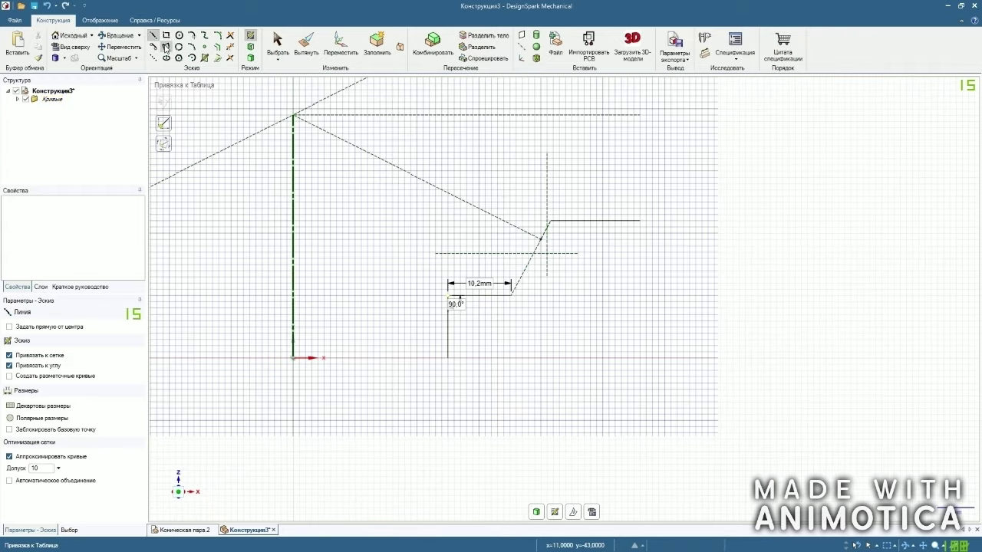
# Turn off the mirror-line setting of the vertical construction line.
pyautogui.press('Escape')
pyautogui.rightClick(294, 197)
pyautogui.click(308, 203)
pyautogui.scroll(4, 609, 246)
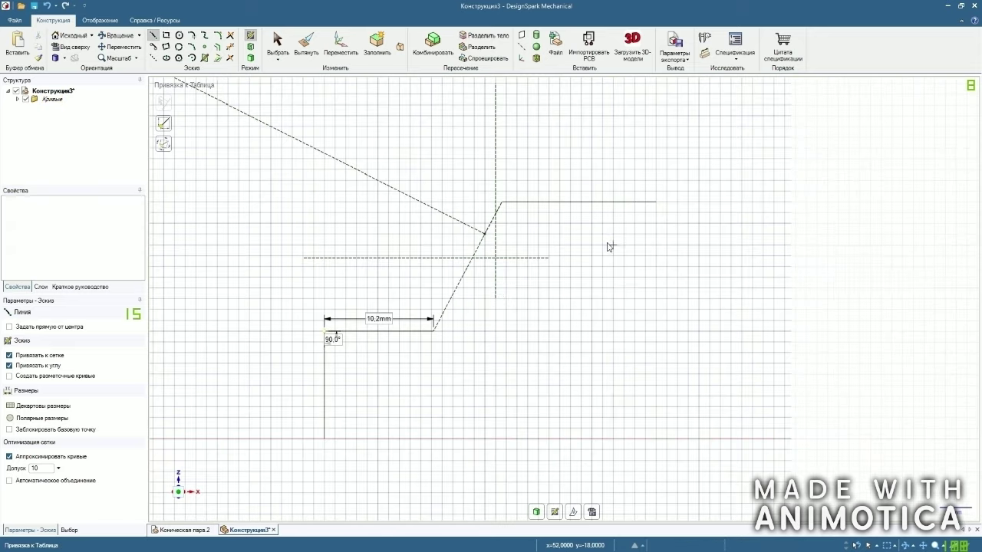
# Delete the short slanted construction line that overlaps the longer one.
pyautogui.click(18, 99)
pyautogui.moveTo(141, 120); pyautogui.dragTo(139, 172)
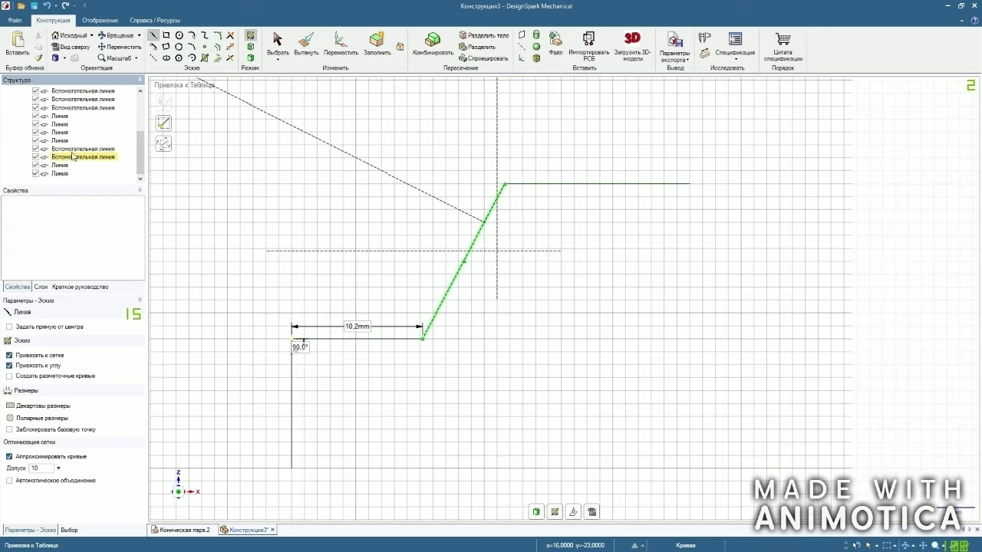
pyautogui.rightClick(71, 150)
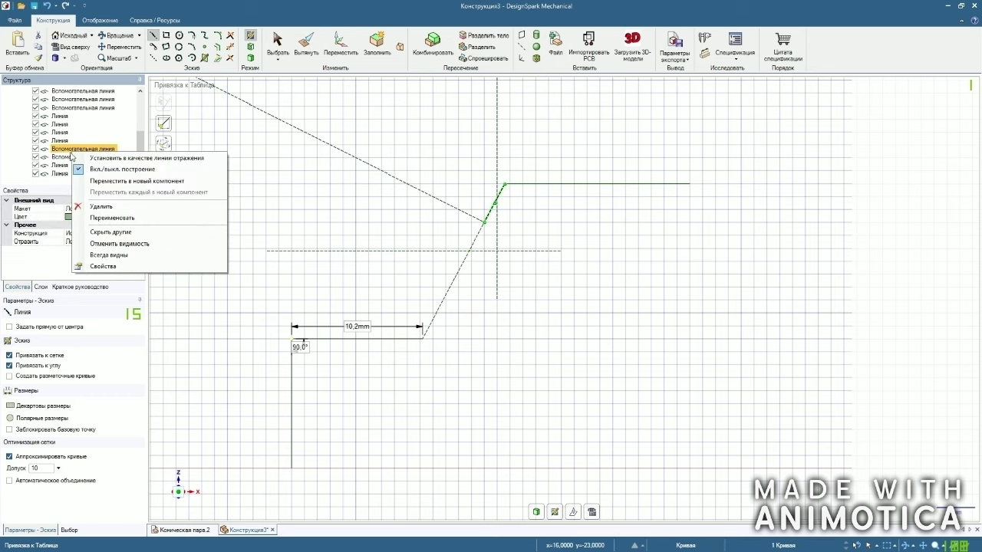
pyautogui.click(102, 206)
# Draw a solid line over the slanted construction line, joining the 10.2 mm line's outer end to the 14.4 mm line's inner end.
pyautogui.scroll(3, 451, 333)
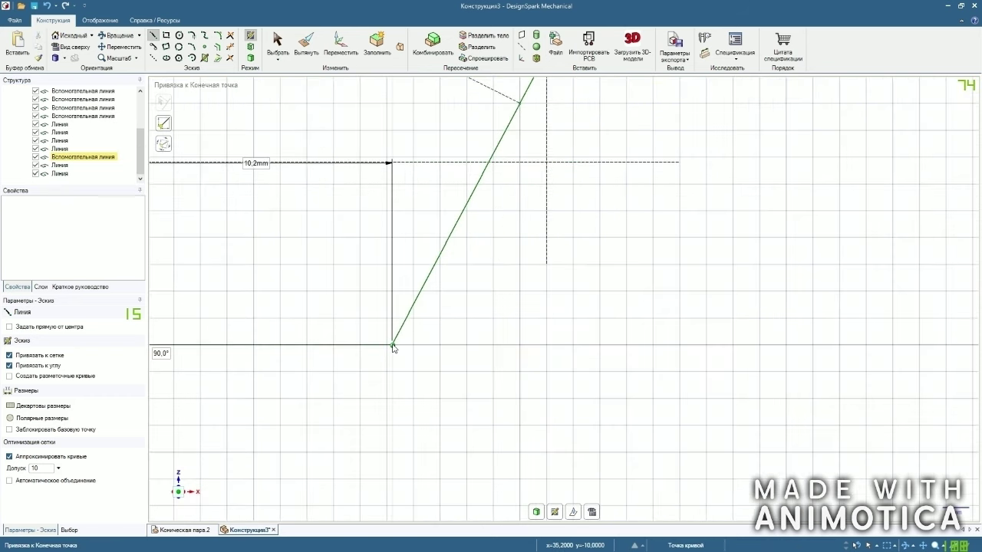
pyautogui.scroll(-3, 393, 346)
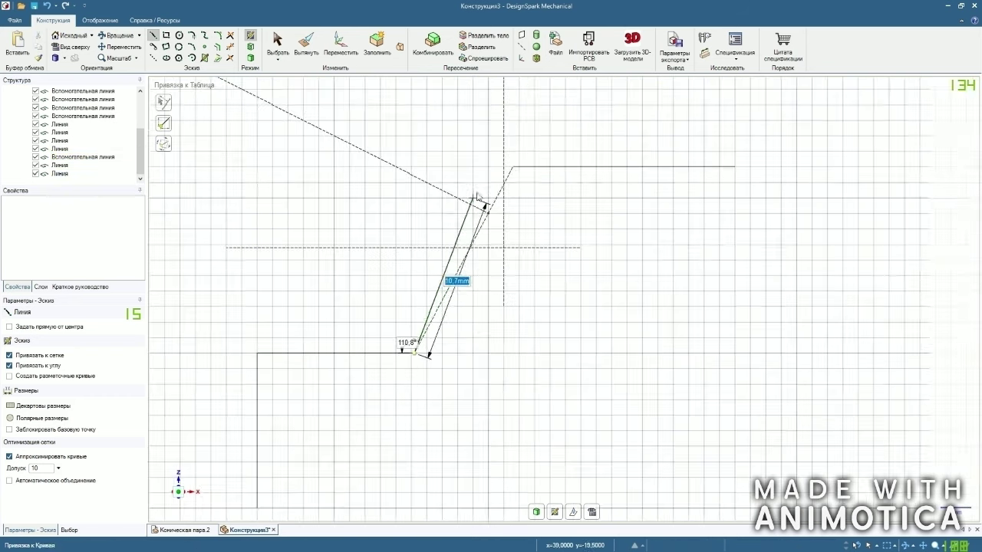
pyautogui.click(514, 165)
pyautogui.scroll(-1, 549, 207)
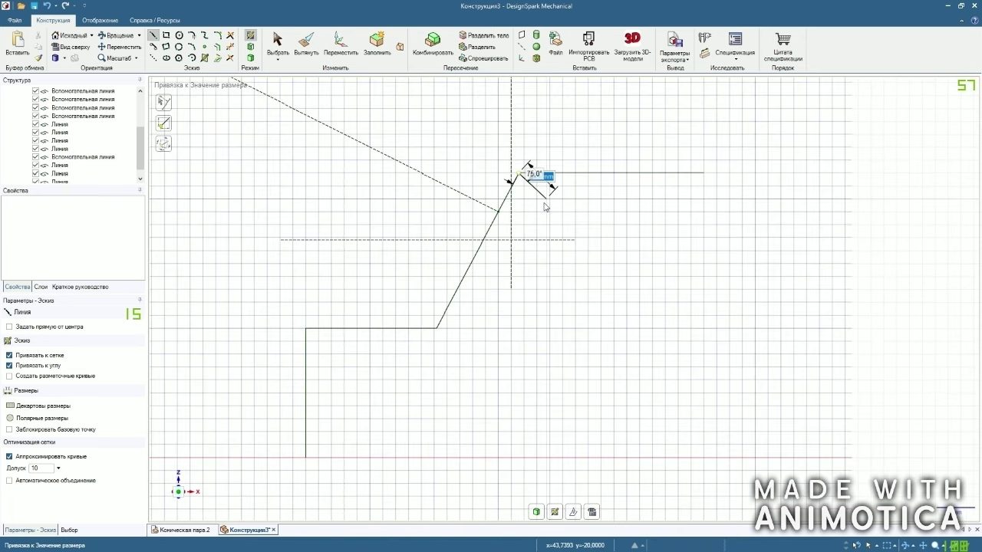
pyautogui.click(276, 49)
pyautogui.scroll(3, 544, 204)
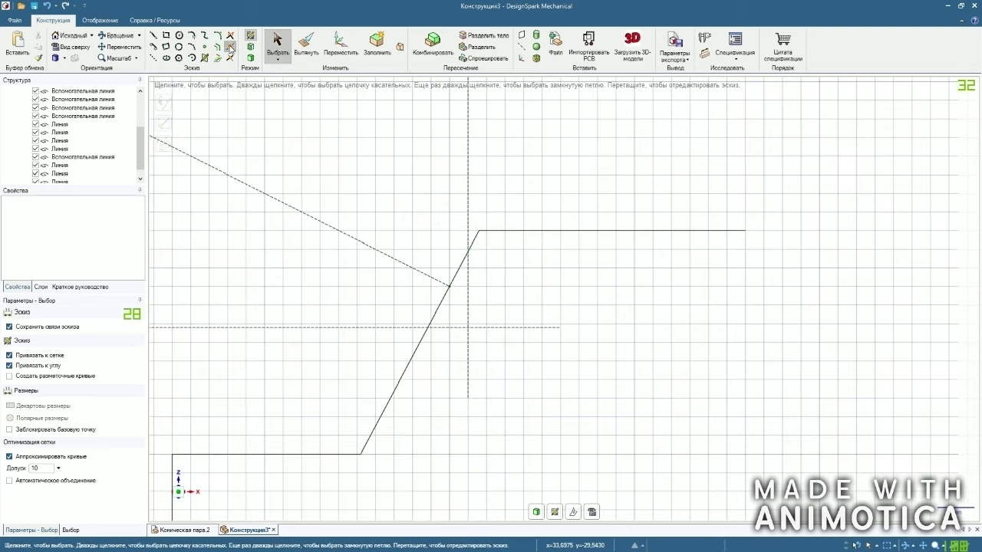
# Set the horizontal and vertical centre construction lines as mirror lines.
pyautogui.click(230, 48)
pyautogui.scroll(-12, 591, 204)
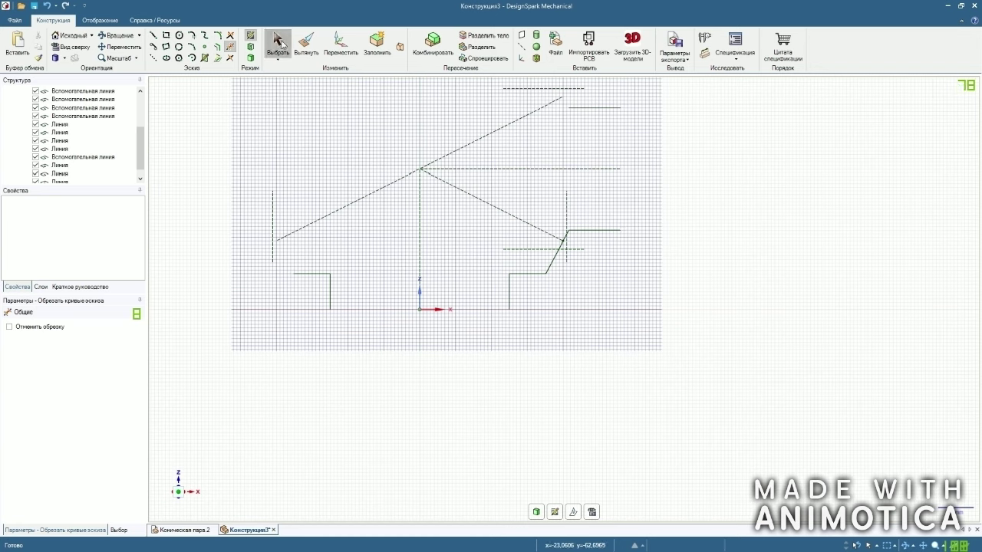
pyautogui.click(277, 45)
pyautogui.rightClick(551, 168)
pyautogui.click(559, 176)
pyautogui.click(421, 198)
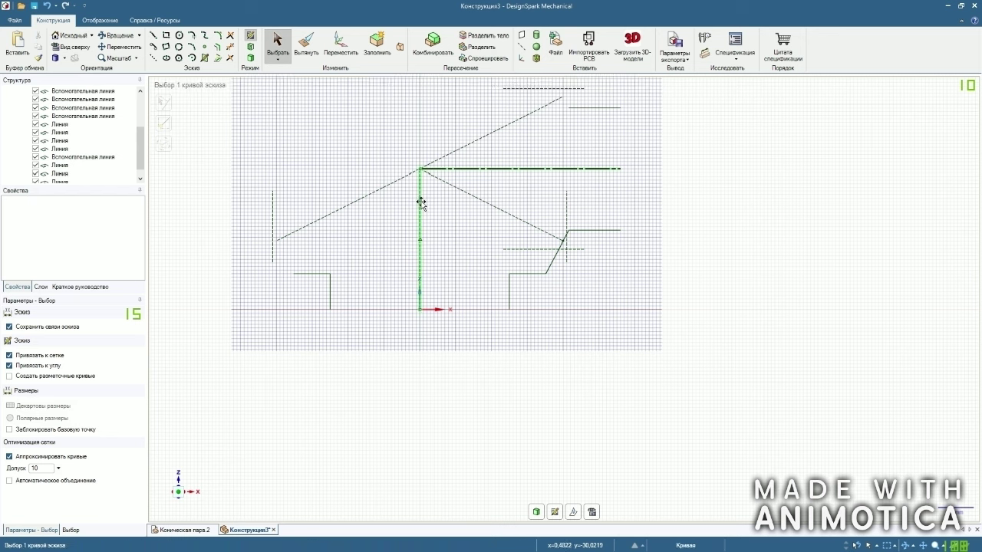
pyautogui.rightClick(422, 197)
pyautogui.click(433, 213)
# Try to trim the part of the short vertical construction line above the slanted profile line.
pyautogui.click(229, 46)
pyautogui.scroll(5, 613, 241)
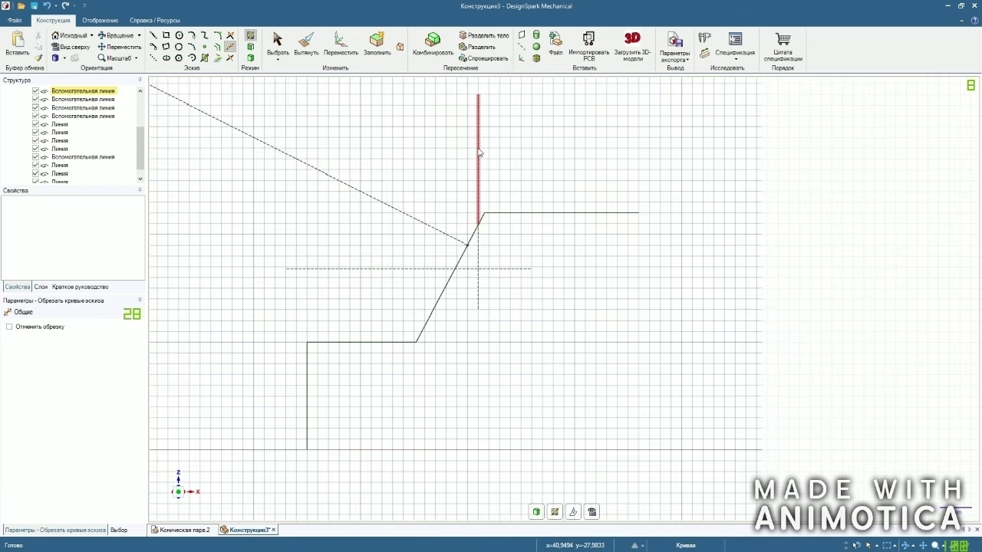
pyautogui.click(479, 151)
pyautogui.scroll(-2, 538, 174)
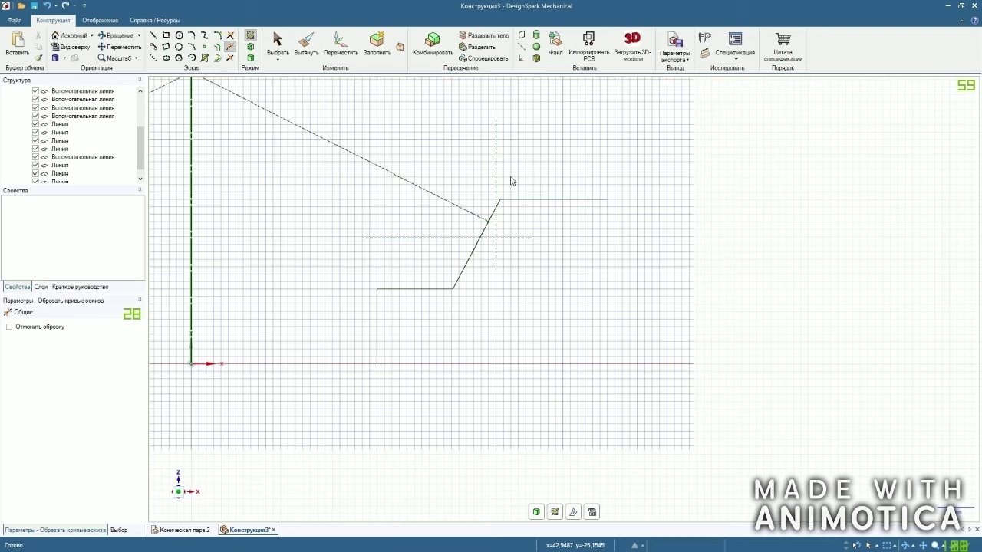
# Draw a construction line from the intersection of the two mirror lines to where the slanted profile line crosses the short vertical construction line.
pyautogui.scroll(-2, 511, 182)
pyautogui.click(154, 58)
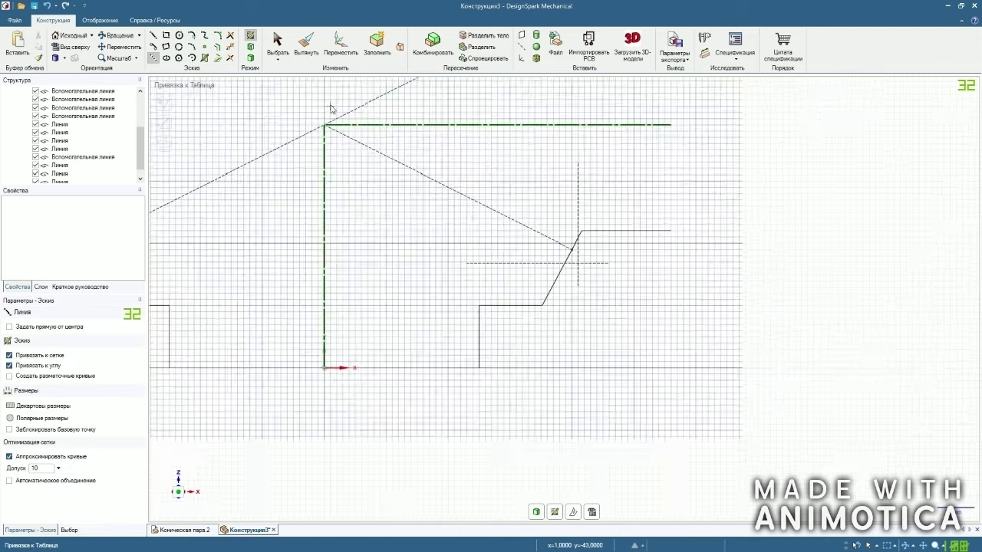
pyautogui.scroll(4, 317, 131)
pyautogui.click(275, 132)
pyautogui.scroll(-4, 261, 119)
pyautogui.scroll(8, 503, 213)
pyautogui.scroll(3, 466, 255)
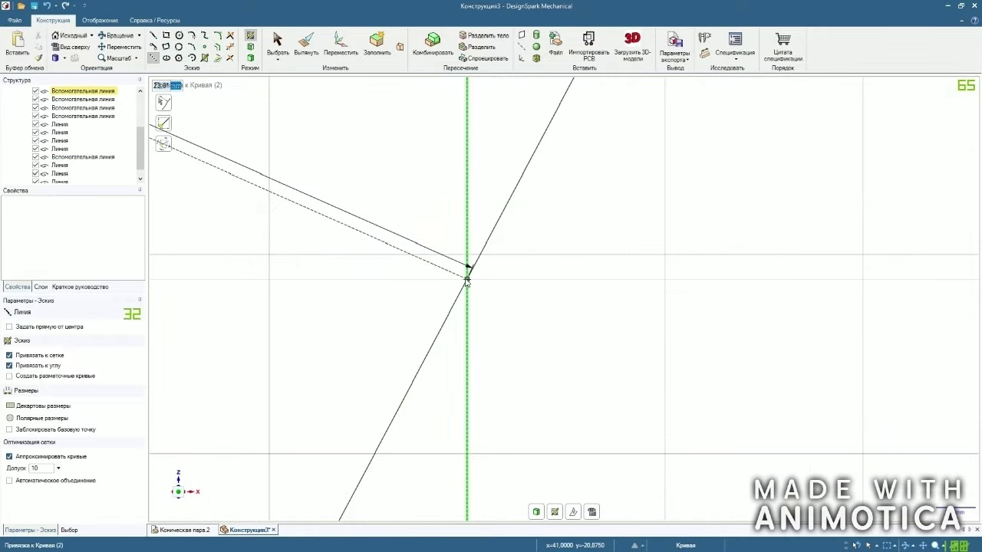
pyautogui.scroll(-5, 499, 223)
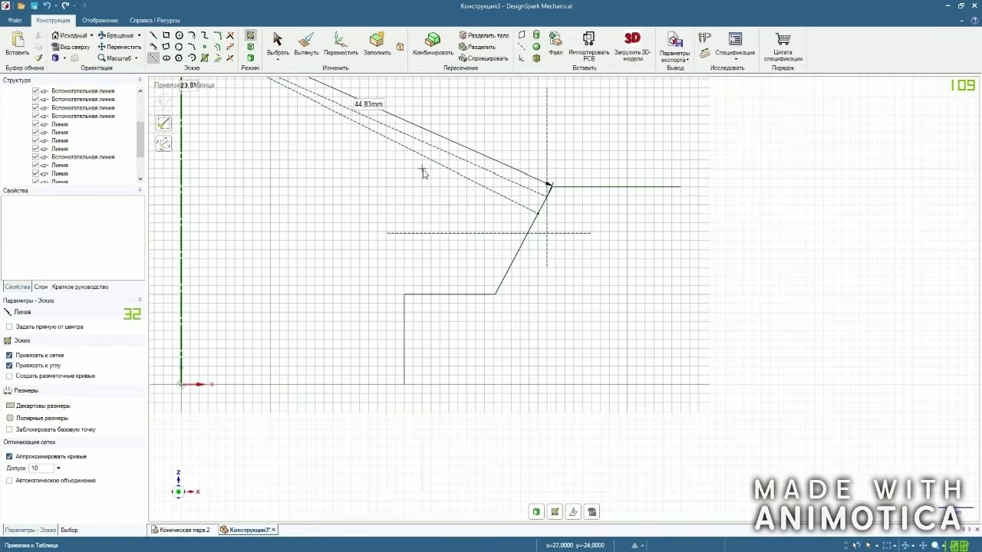
# Draw another construction line from the mirror lines' intersection to where the slanted profile line crosses the short horizontal construction line.
pyautogui.scroll(5, 276, 115)
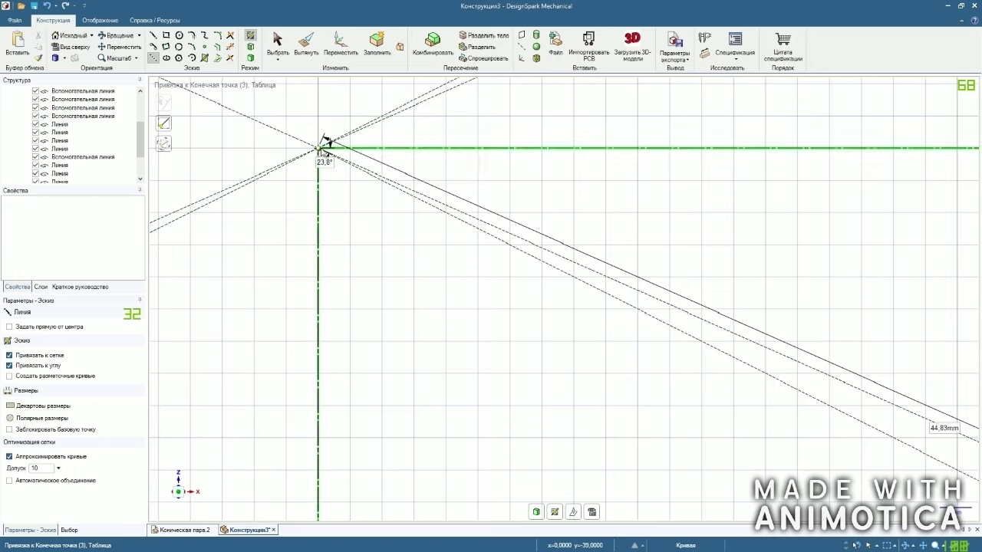
pyautogui.scroll(-3, 321, 146)
pyautogui.scroll(4, 493, 263)
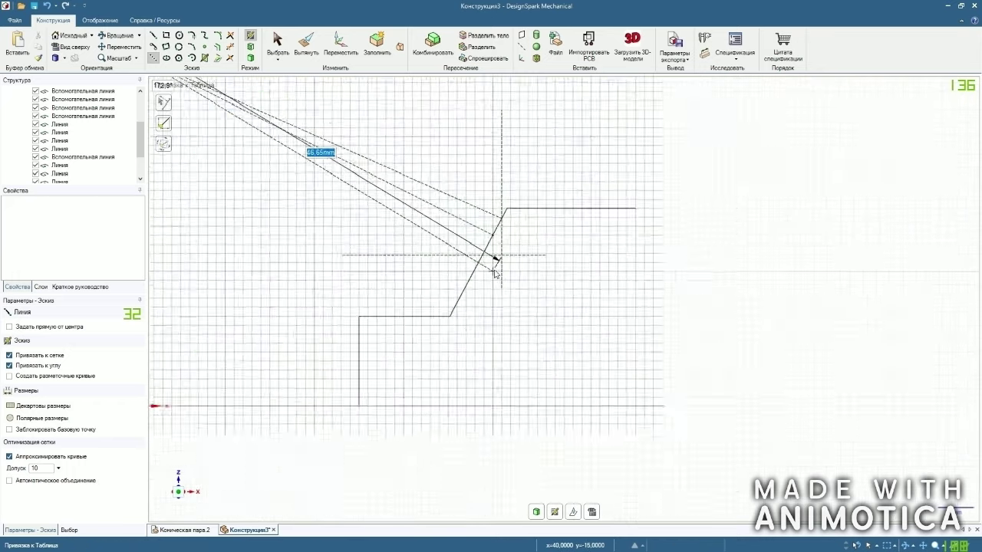
pyautogui.scroll(3, 465, 247)
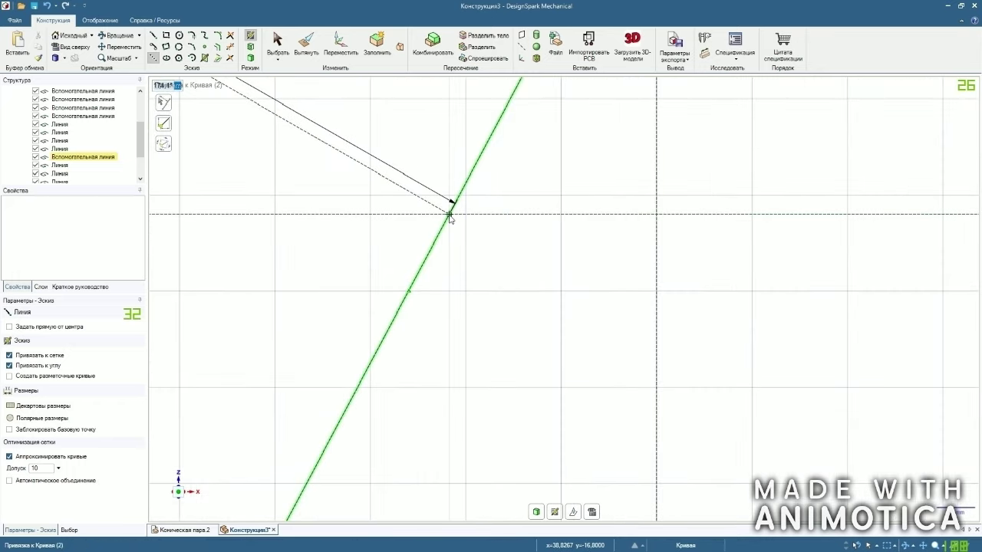
pyautogui.scroll(-6, 460, 253)
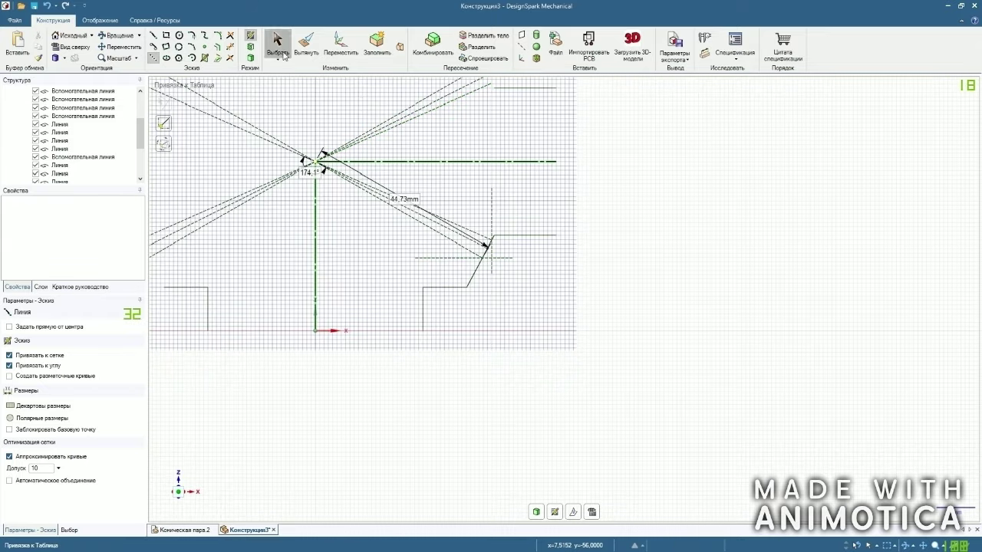
# Trim away the short vertical and horizontal construction lines crossing the slanted profile line, along with their mirrored copies.
pyautogui.click(279, 47)
pyautogui.click(471, 173)
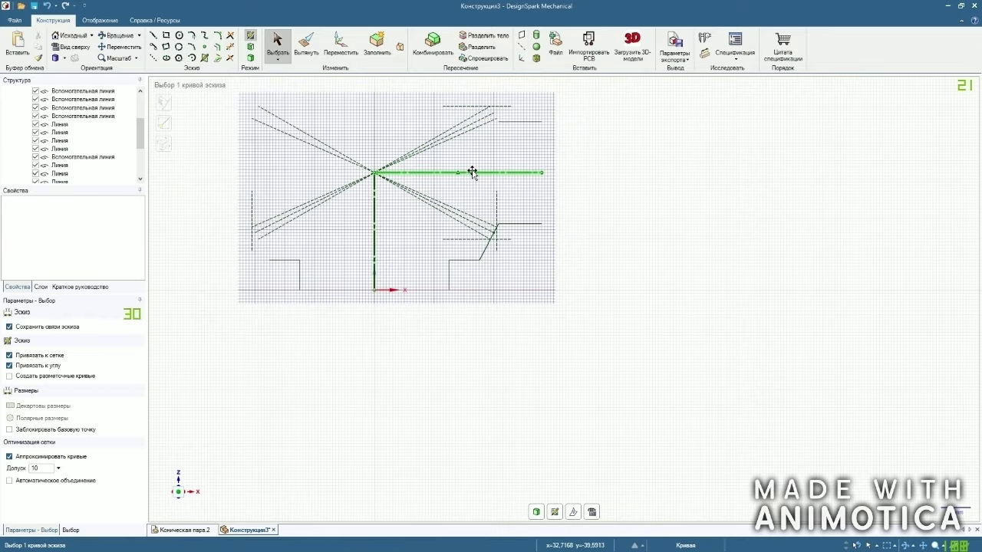
pyautogui.click(229, 46)
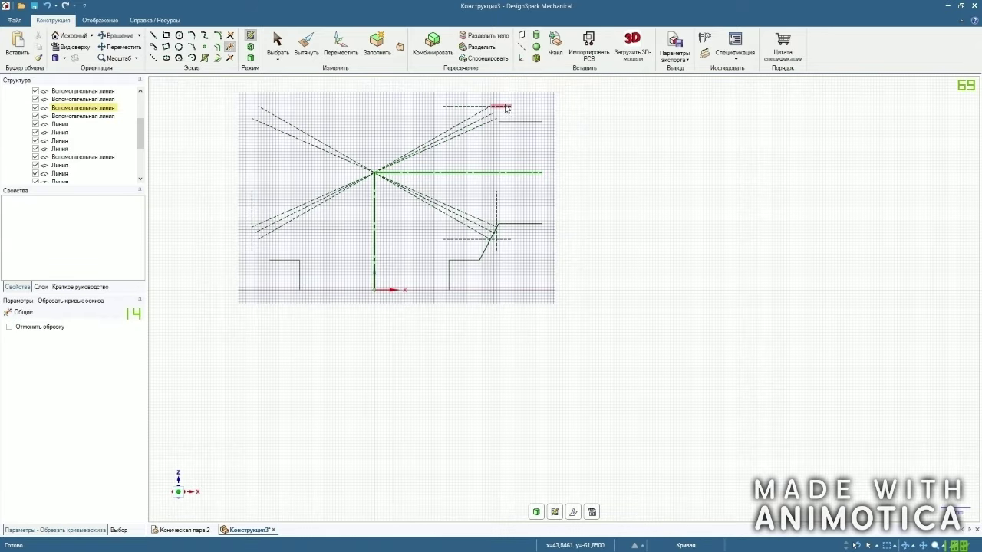
pyautogui.click(498, 206)
pyautogui.scroll(4, 495, 234)
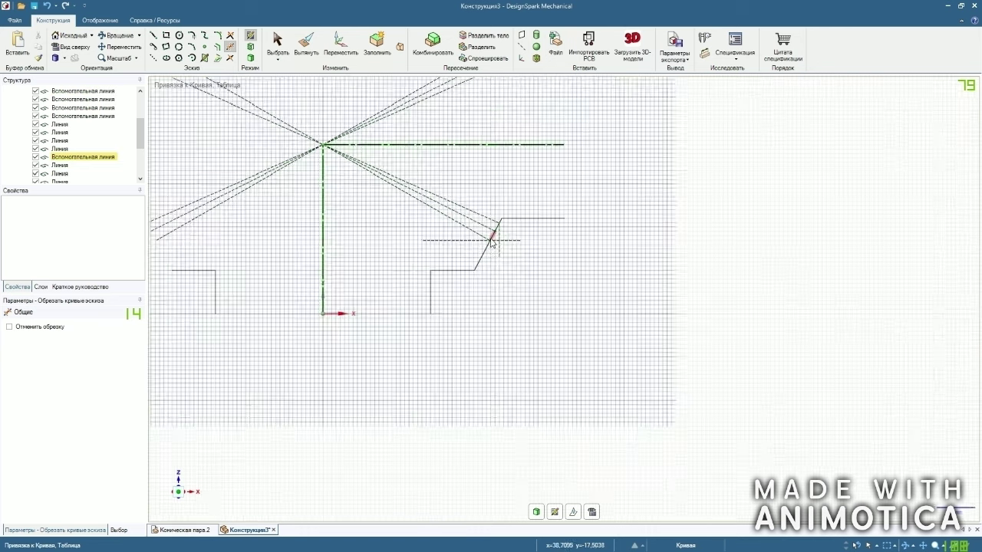
pyautogui.click(499, 250)
pyautogui.click(466, 243)
pyautogui.scroll(-3, 550, 278)
pyautogui.scroll(-1, 549, 272)
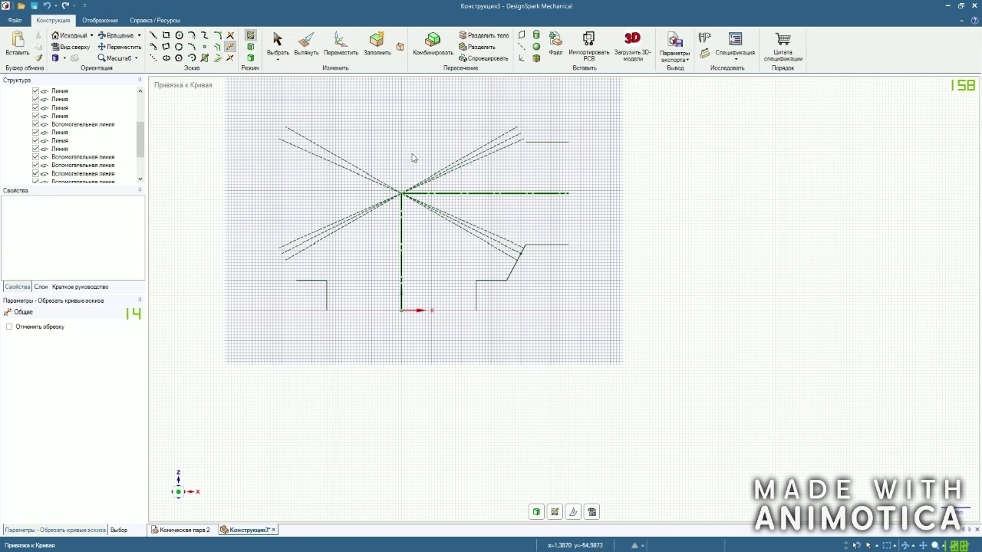
# Turn off the mirror-line setting of both the horizontal and vertical centre construction lines.
pyautogui.scroll(-1, 411, 158)
pyautogui.click(277, 44)
pyautogui.click(482, 189)
pyautogui.rightClick(482, 189)
pyautogui.press('Escape')
pyautogui.rightClick(405, 224)
pyautogui.click(412, 230)
# Trim away the mirrored slanted construction lines in the sketch's upper-left quadrant.
pyautogui.click(231, 47)
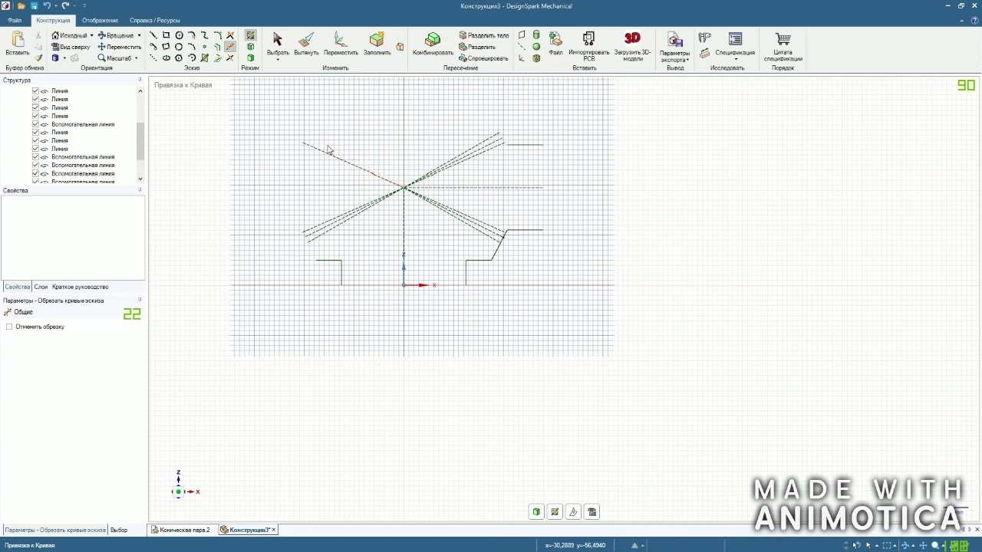
pyautogui.scroll(2, 506, 131)
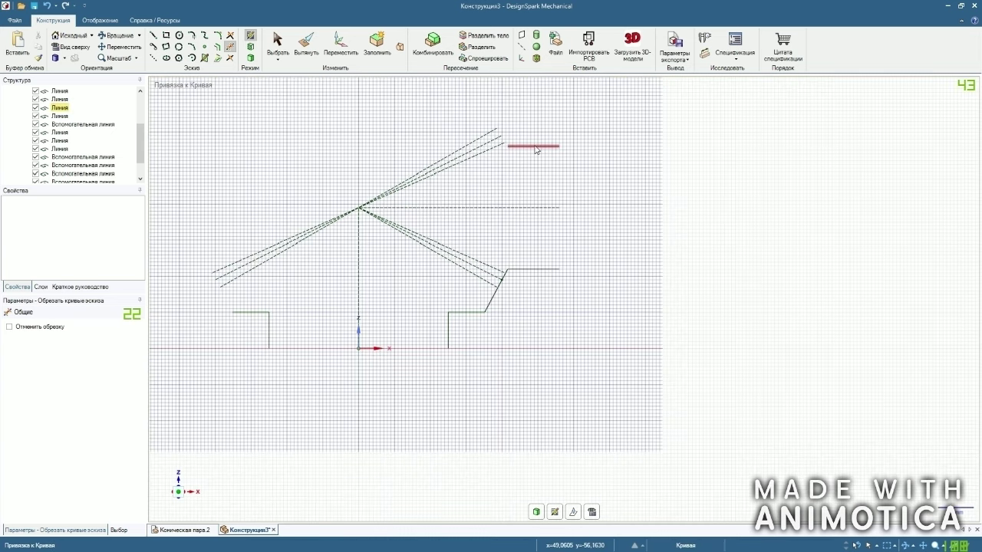
pyautogui.scroll(4, 499, 287)
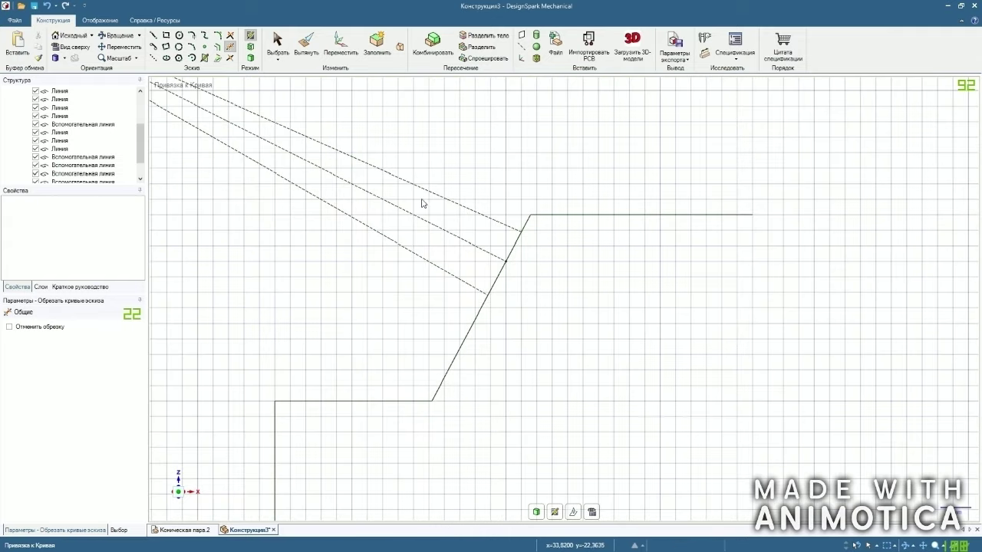
# Try to place a sketch point 0.25 mm from the uppermost converging construction line's end, up along the slanted profile line.
pyautogui.click(205, 46)
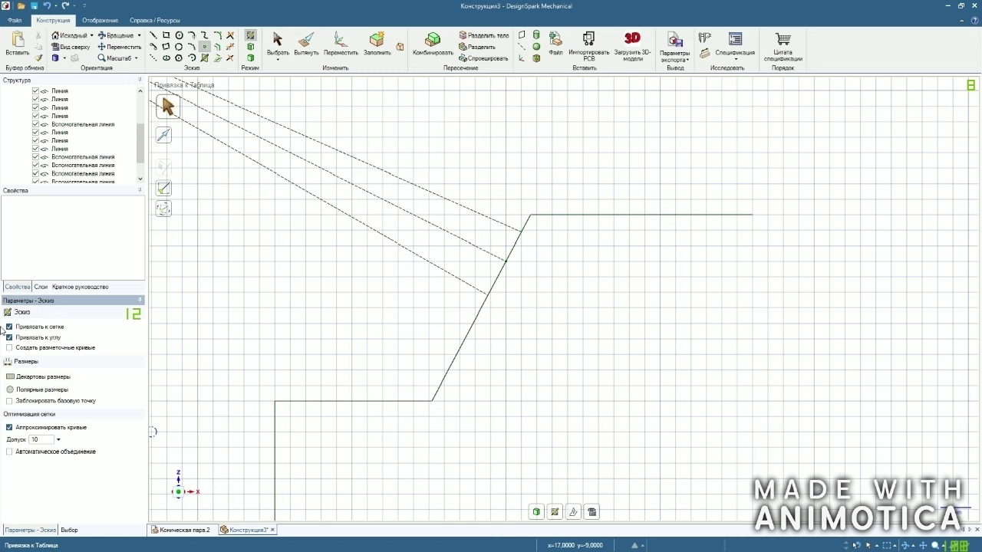
pyautogui.scroll(3, 524, 219)
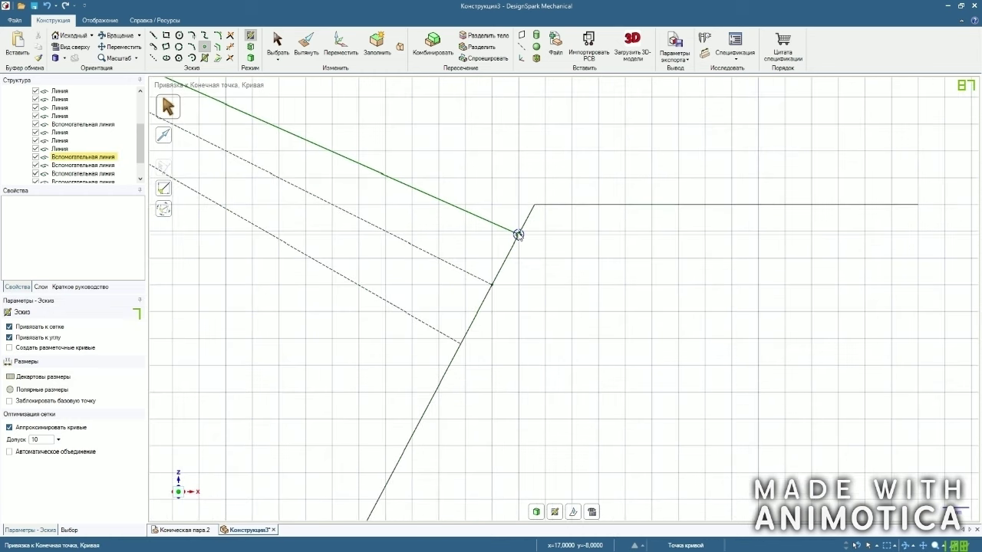
pyautogui.scroll(3, 518, 235)
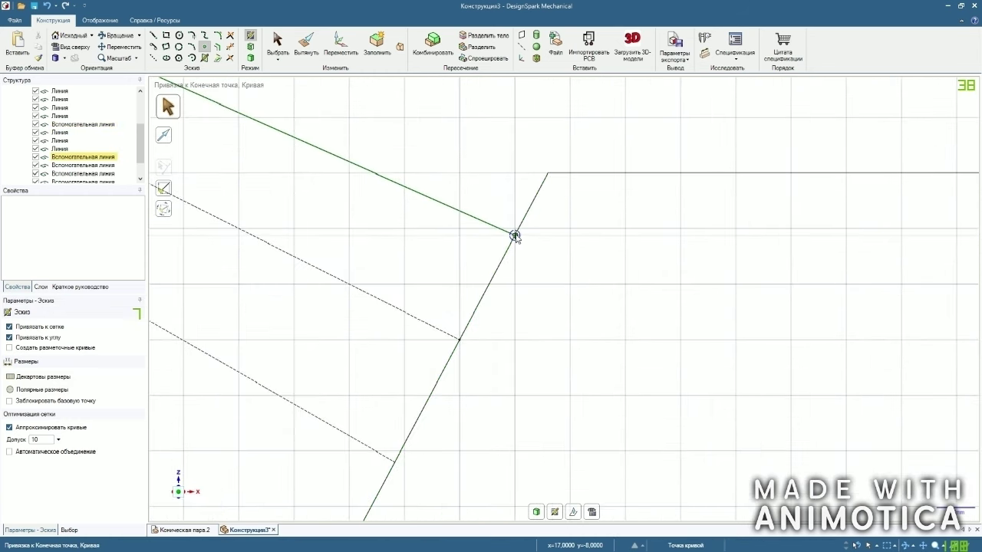
pyautogui.scroll(3, 534, 223)
pyautogui.click(464, 268)
pyautogui.scroll(-3, 453, 298)
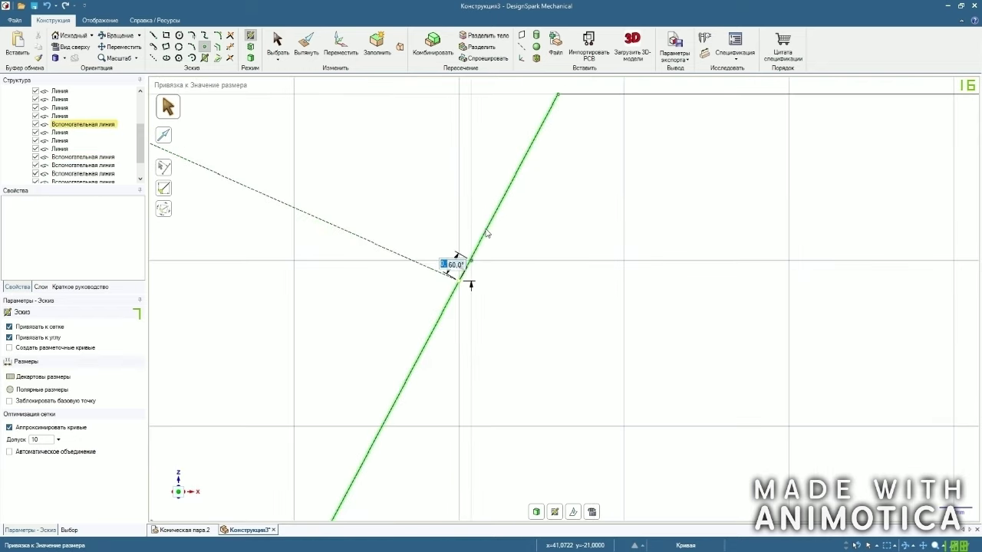
pyautogui.write('0.25')
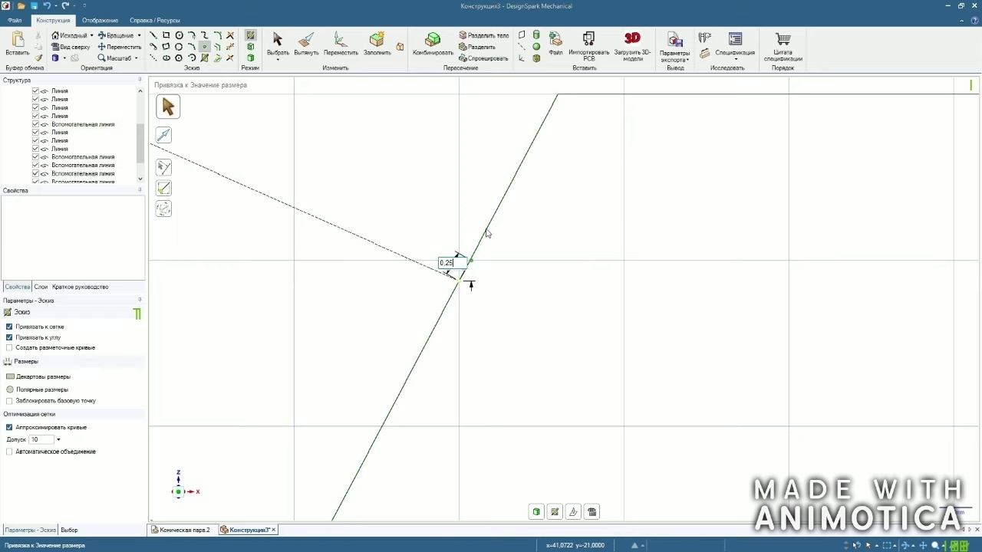
pyautogui.press('Return')
# Undo the misplaced sketch point beside the slanted profile line.
pyautogui.scroll(3, 491, 223)
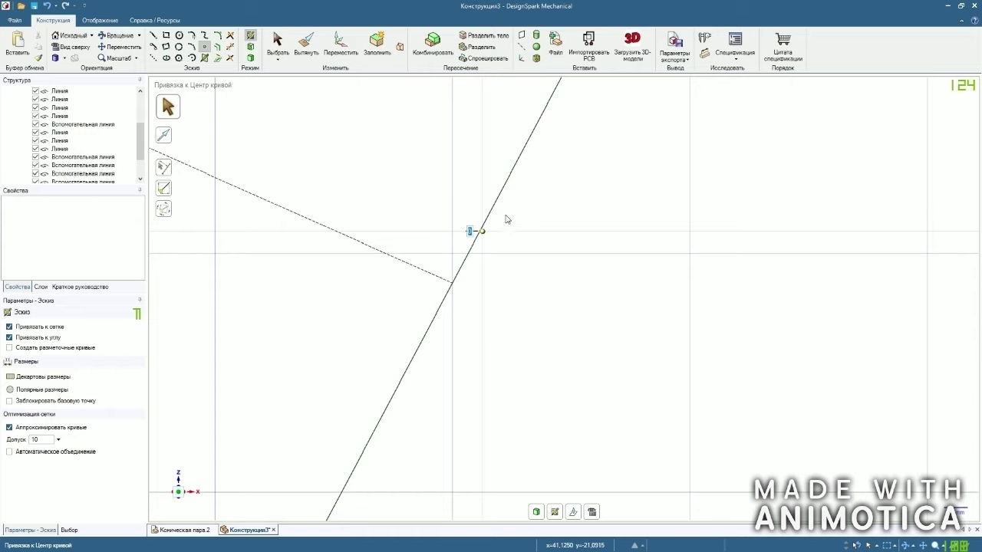
pyautogui.click(474, 244)
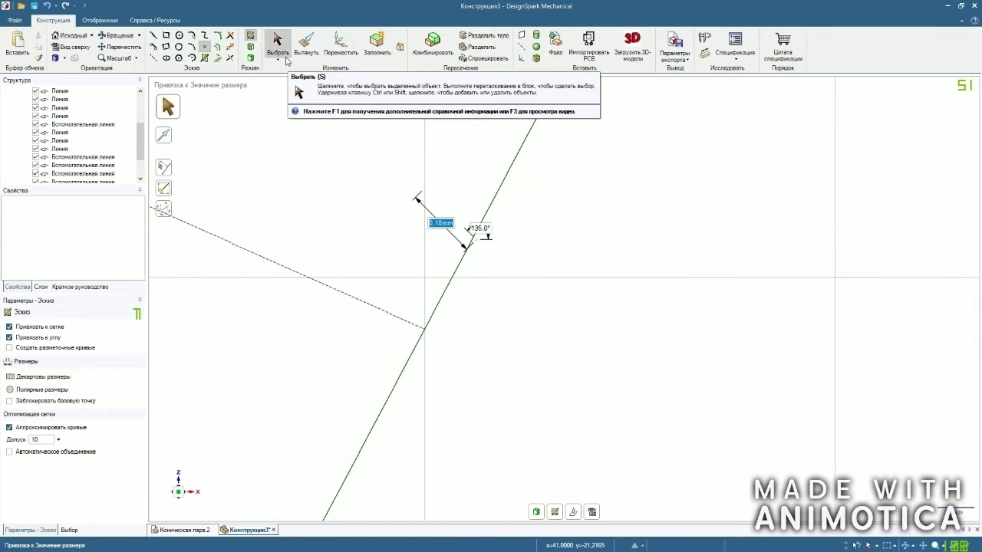
pyautogui.click(277, 44)
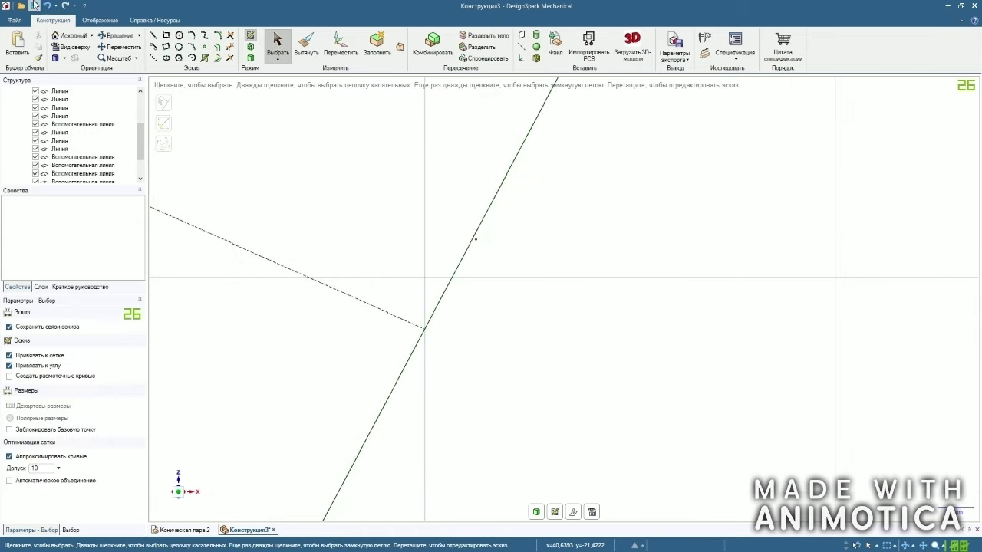
pyautogui.click(51, 8)
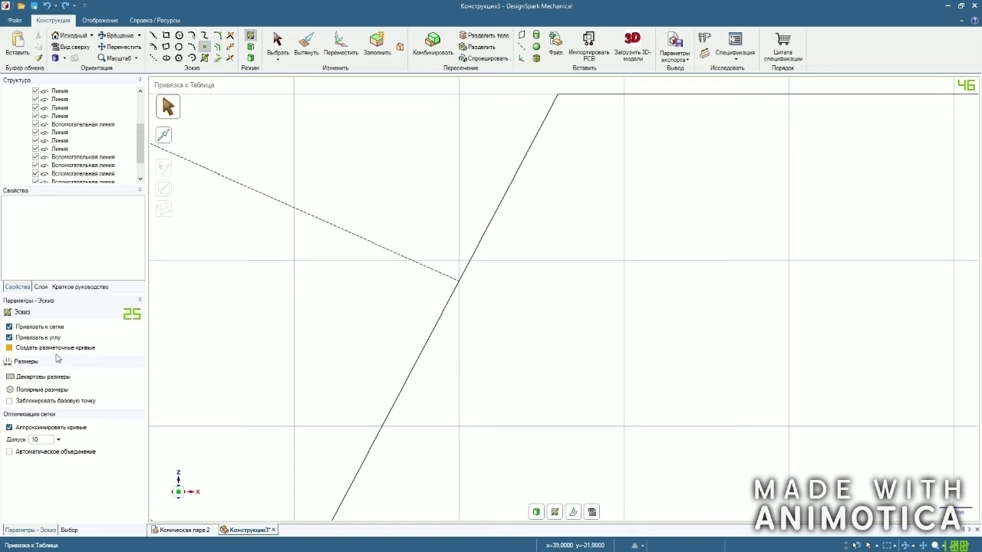
# Place a sketch point on the slanted profile line, 0.25 mm above the end of the uppermost converging construction line.
pyautogui.scroll(3, 466, 277)
pyautogui.click(447, 318)
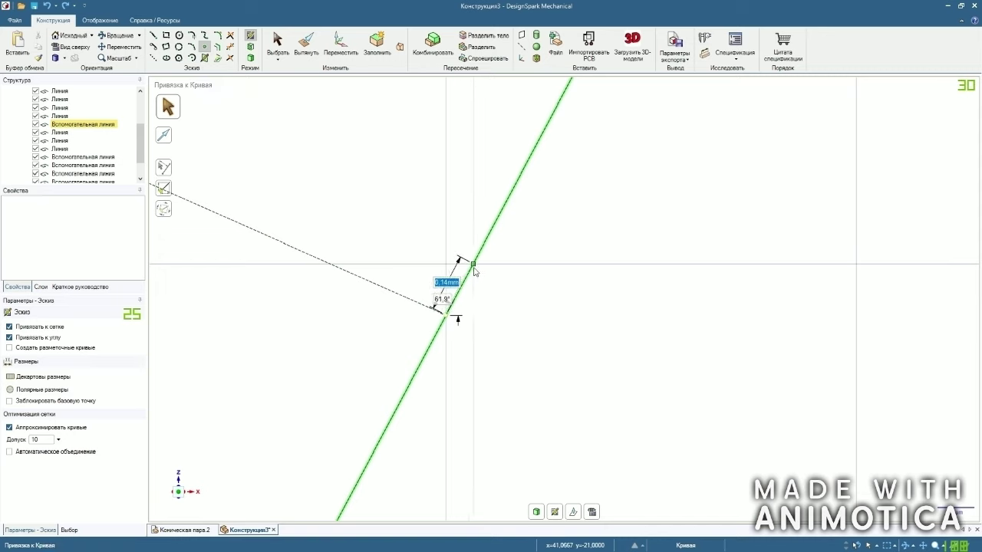
pyautogui.write('0,25')
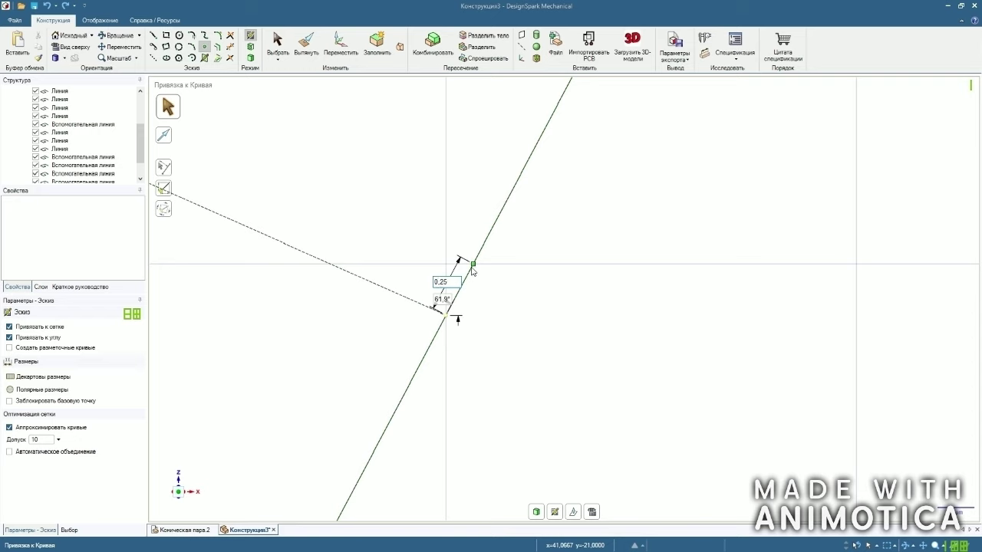
pyautogui.press('Return')
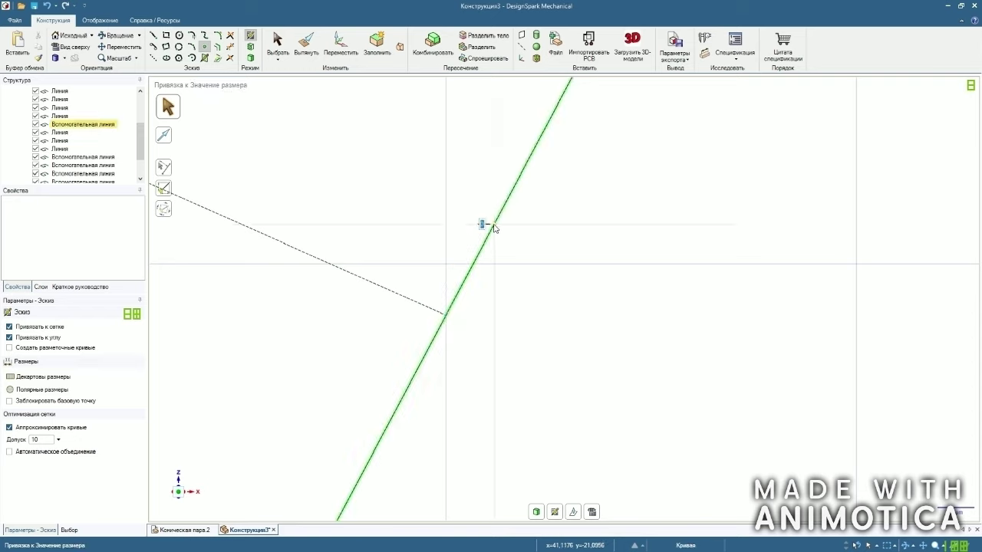
pyautogui.click(495, 228)
pyautogui.press('Escape')
# Place a second sketch point on the slanted profile line, 0.25 mm below the end of the lowest converging construction line.
pyautogui.scroll(3, 509, 184)
pyautogui.scroll(-4, 527, 179)
pyautogui.scroll(5, 451, 338)
pyautogui.click(64, 391)
pyautogui.scroll(3, 476, 295)
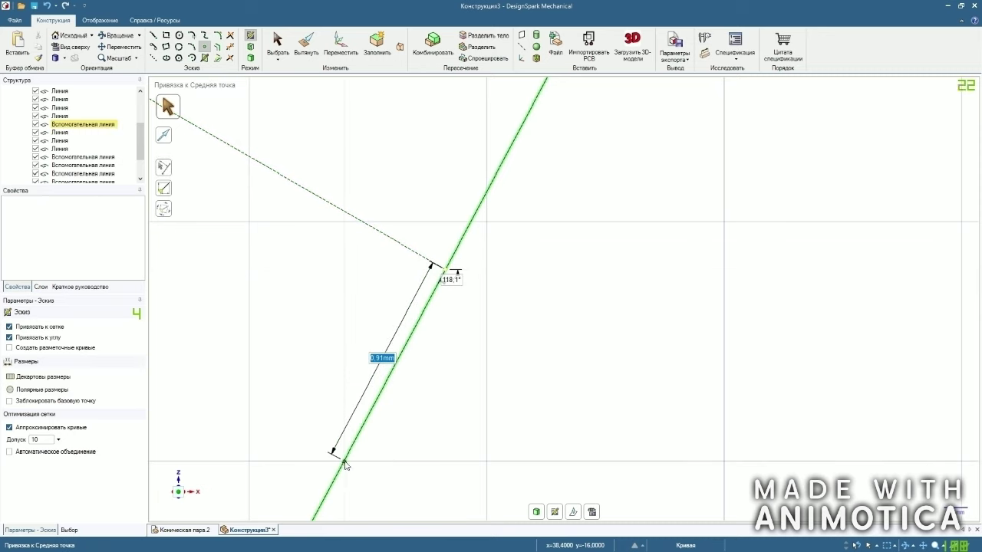
pyautogui.write('0')
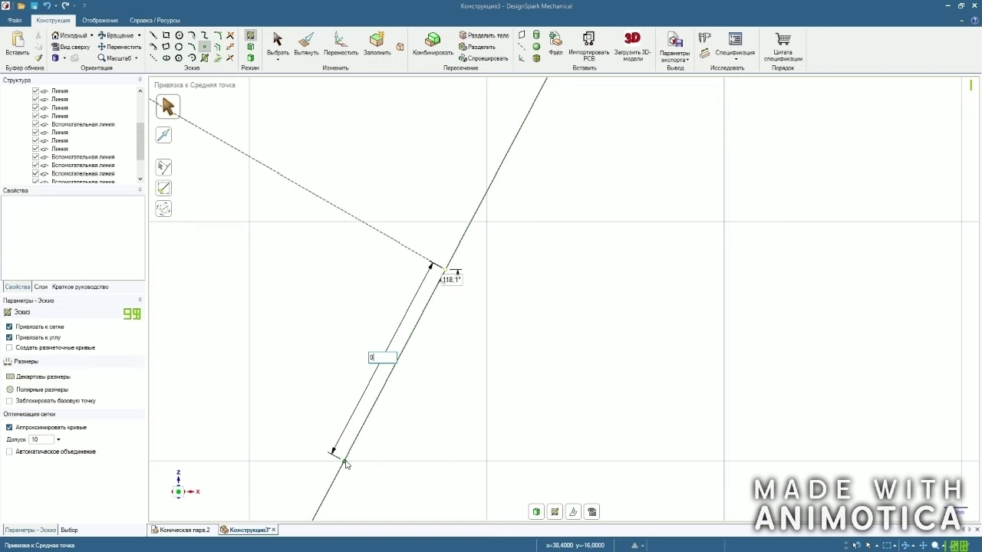
pyautogui.write(',25')
pyautogui.press('Return')
pyautogui.click(278, 48)
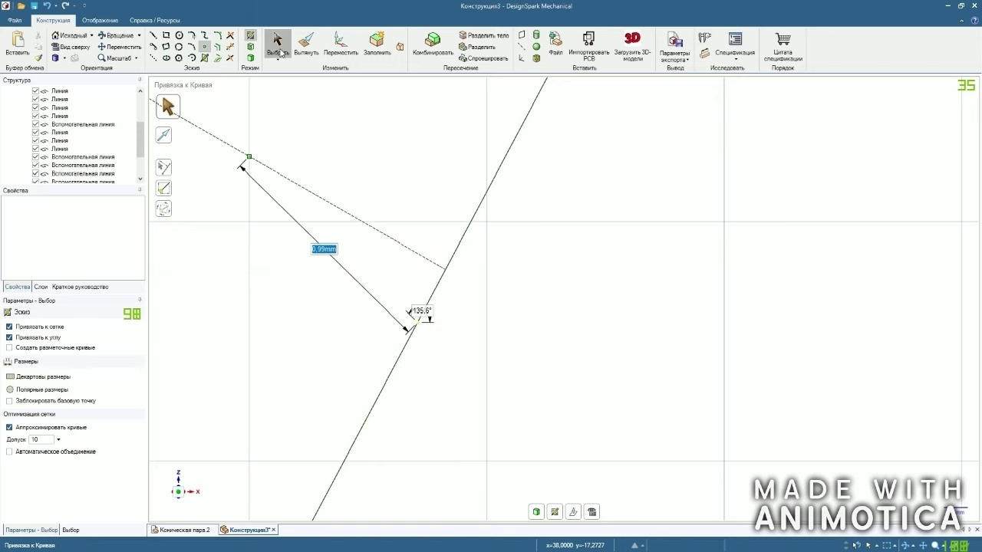
pyautogui.scroll(-5, 438, 368)
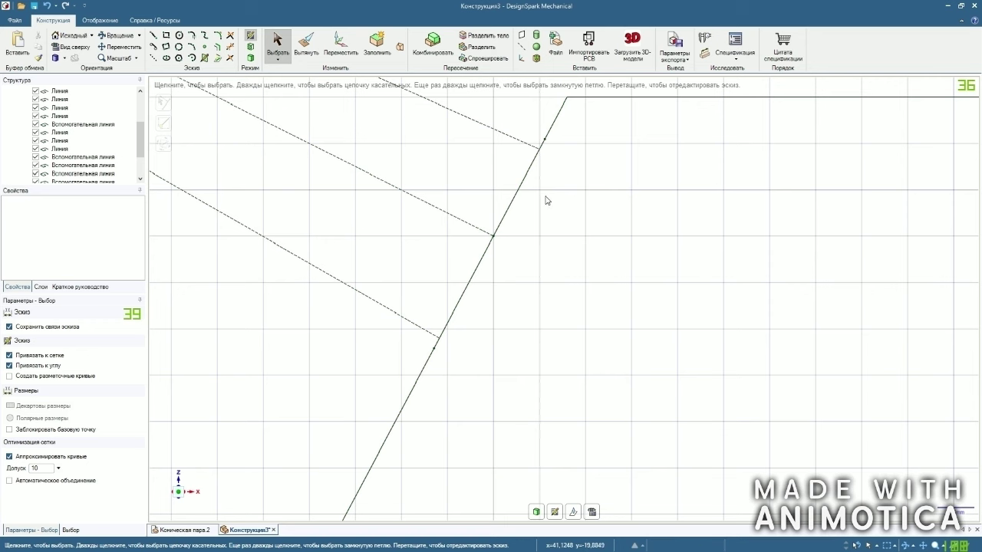
pyautogui.scroll(-2, 546, 201)
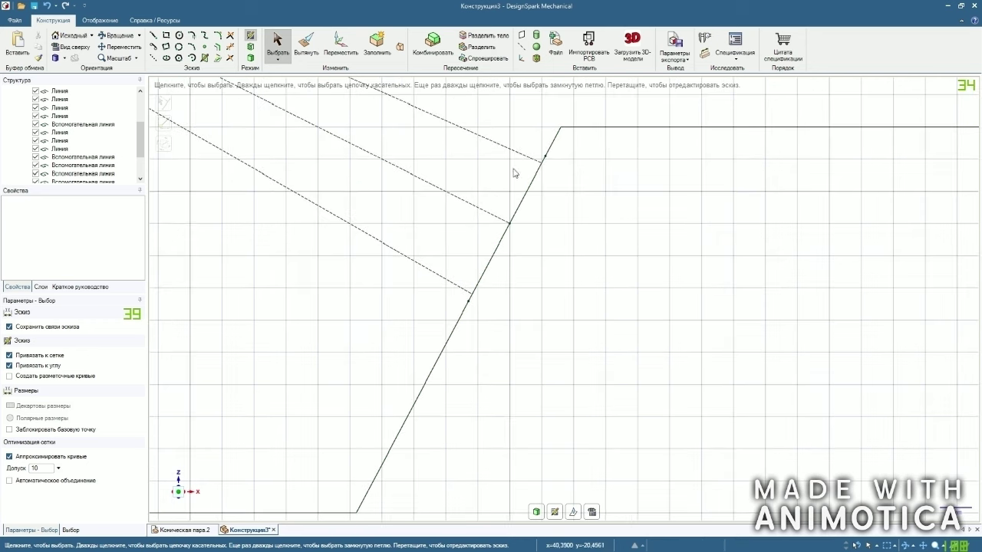
# Place sketch points where the three converging construction lines meet the slanted profile line.
pyautogui.click(206, 49)
pyautogui.scroll(4, 560, 192)
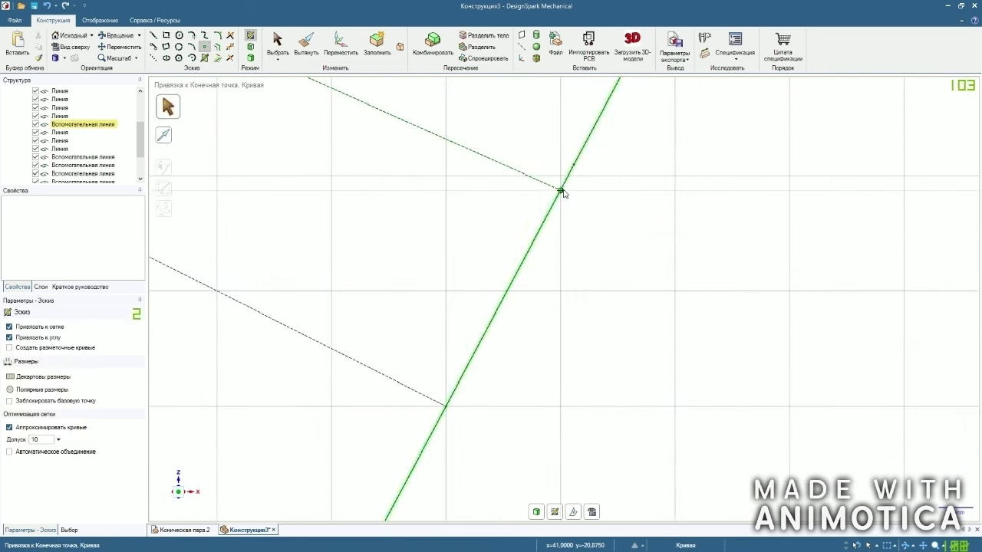
pyautogui.scroll(-2, 529, 208)
pyautogui.scroll(-2, 459, 346)
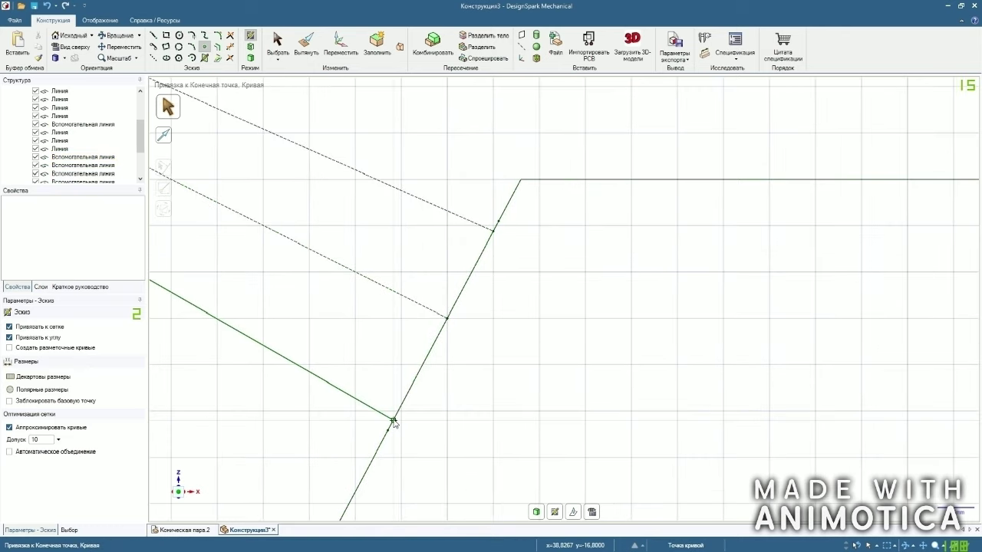
pyautogui.click(277, 42)
# Switch to 3D mode and copy the slanted profile line in place with an offset of 0 mm.
pyautogui.scroll(-3, 478, 234)
pyautogui.scroll(-2, 521, 262)
pyautogui.click(250, 60)
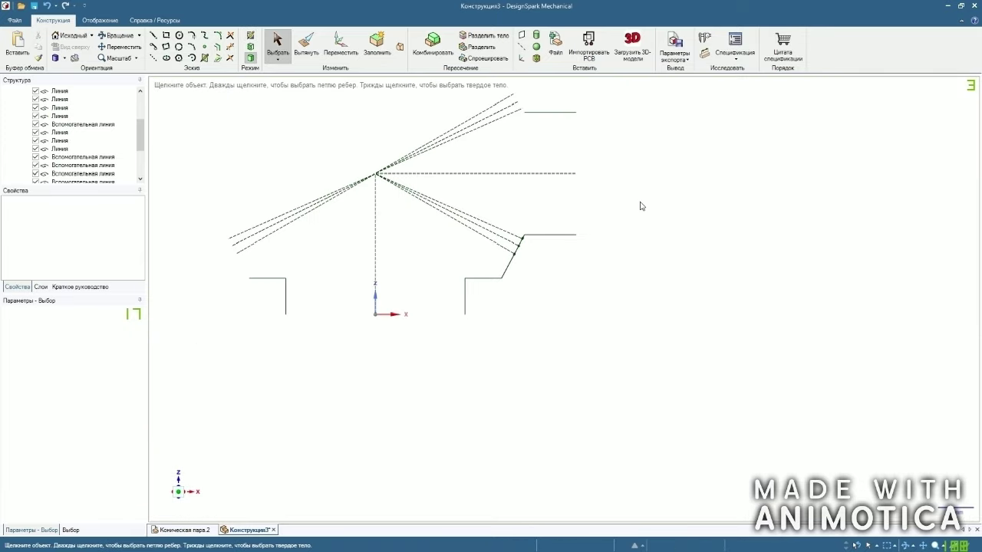
pyautogui.moveTo(663, 261); pyautogui.dragTo(550, 281, button='middle')
pyautogui.click(306, 46)
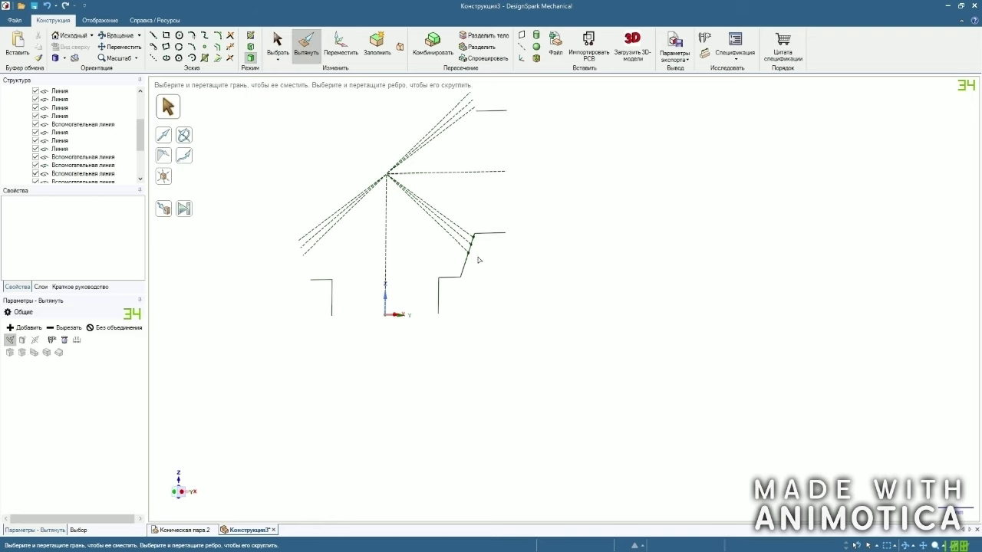
pyautogui.scroll(5, 478, 261)
pyautogui.click(340, 46)
pyautogui.scroll(-3, 91, 155)
pyautogui.moveTo(138, 157); pyautogui.dragTo(142, 140)
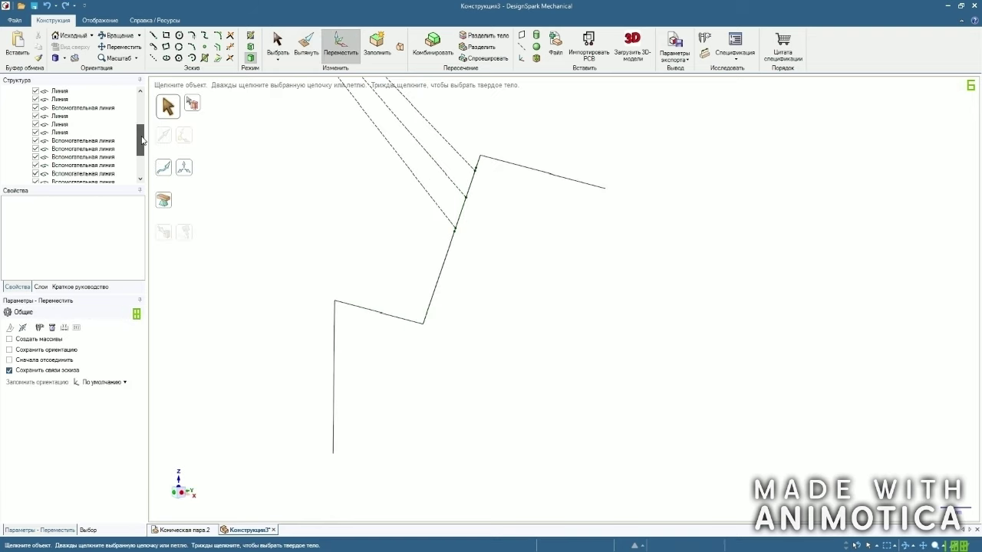
pyautogui.click(61, 133)
pyautogui.moveTo(494, 283)
pyautogui.mouseDown(button='middle')
pyautogui.moveTo(539, 272)
pyautogui.moveTo(491, 273)
pyautogui.mouseUp(button='middle')
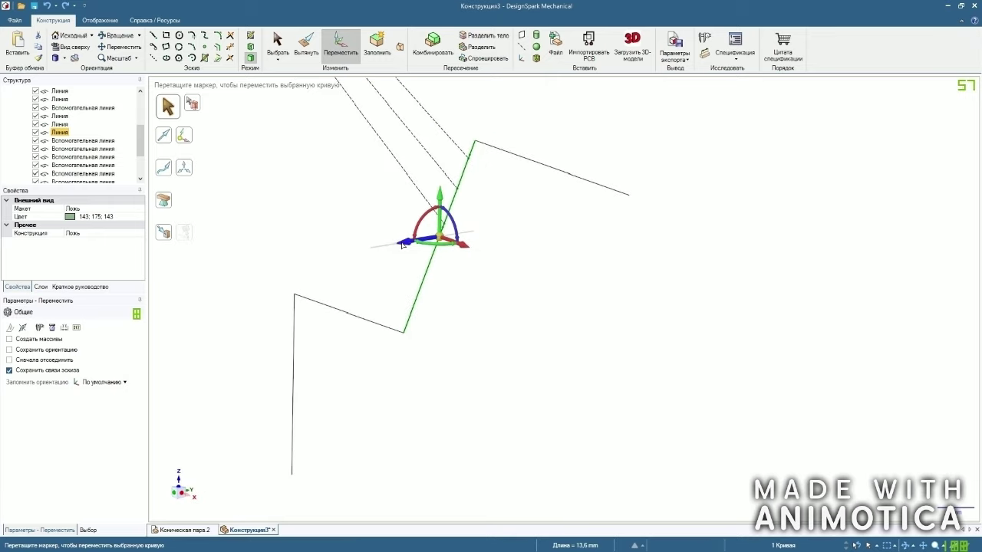
pyautogui.moveTo(402, 244); pyautogui.dragTo(385, 250)
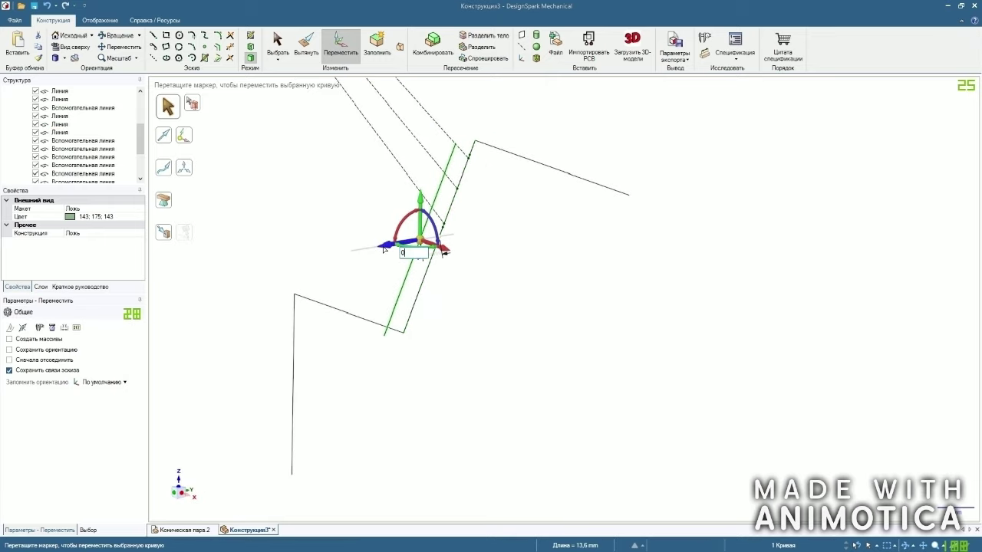
pyautogui.write('0')
pyautogui.press('Return')
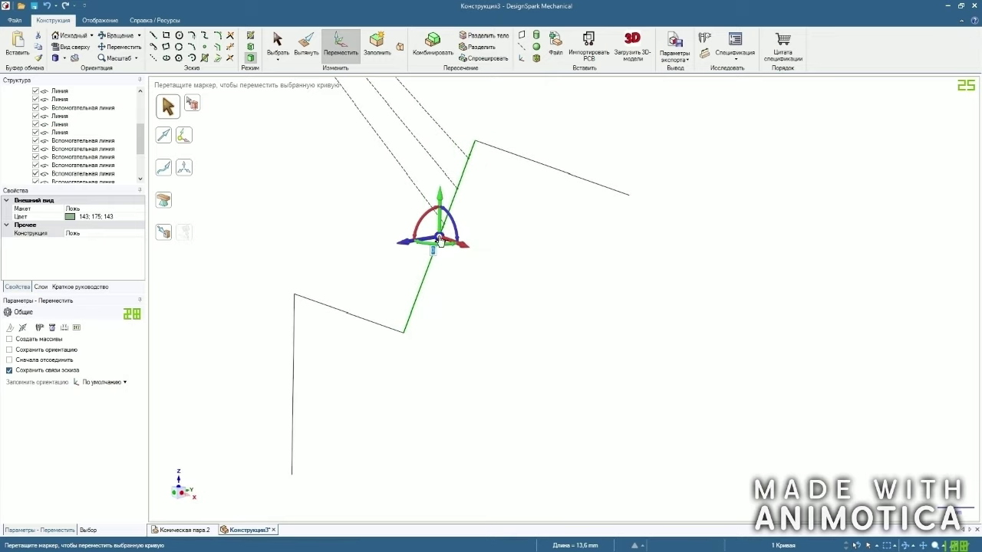
# Hide the copied slanted line in the structure tree.
pyautogui.click(290, 214)
pyautogui.scroll(-5, 56, 182)
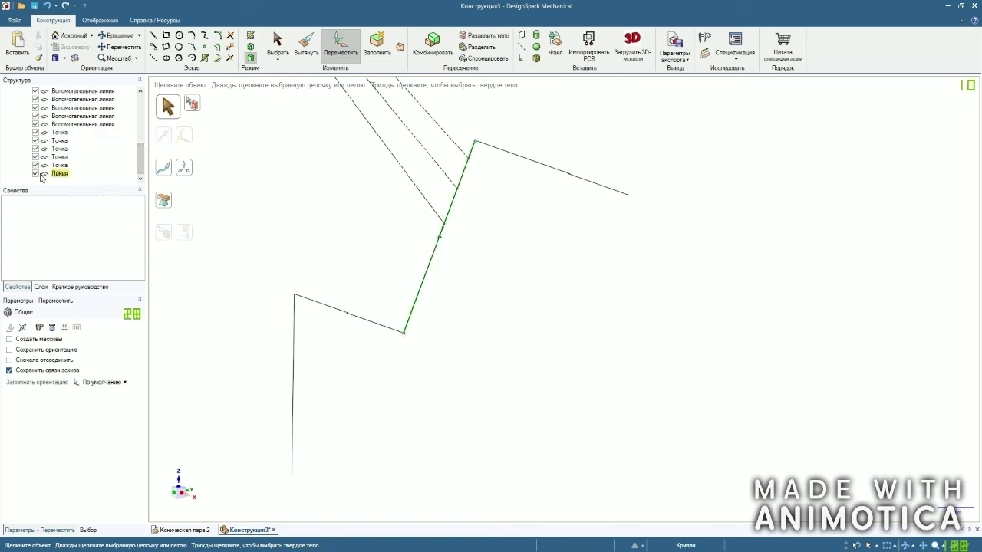
pyautogui.click(35, 174)
# Pull the original slanted line to both sides into a narrow surface about 2.28 mm wide.
pyautogui.moveTo(140, 146); pyautogui.dragTo(139, 118)
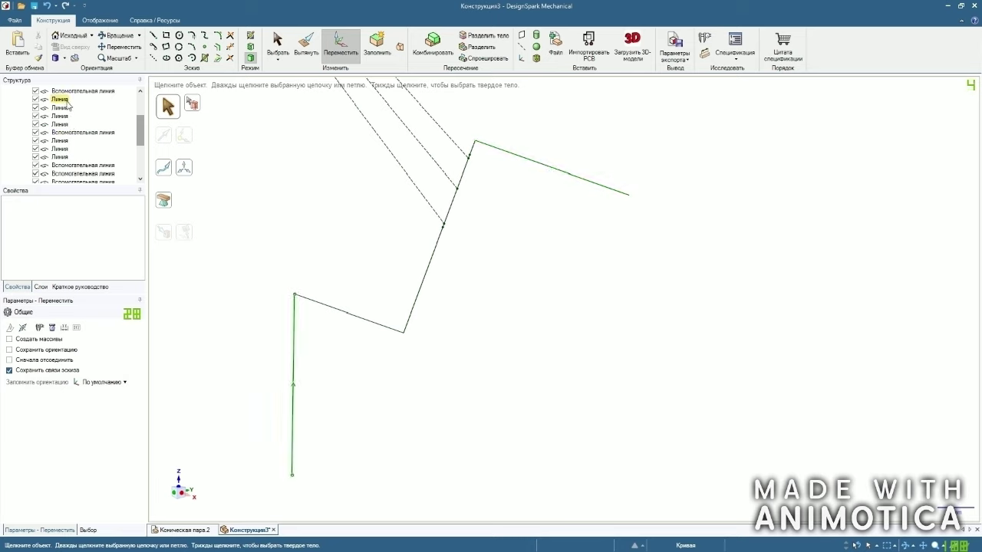
pyautogui.click(63, 157)
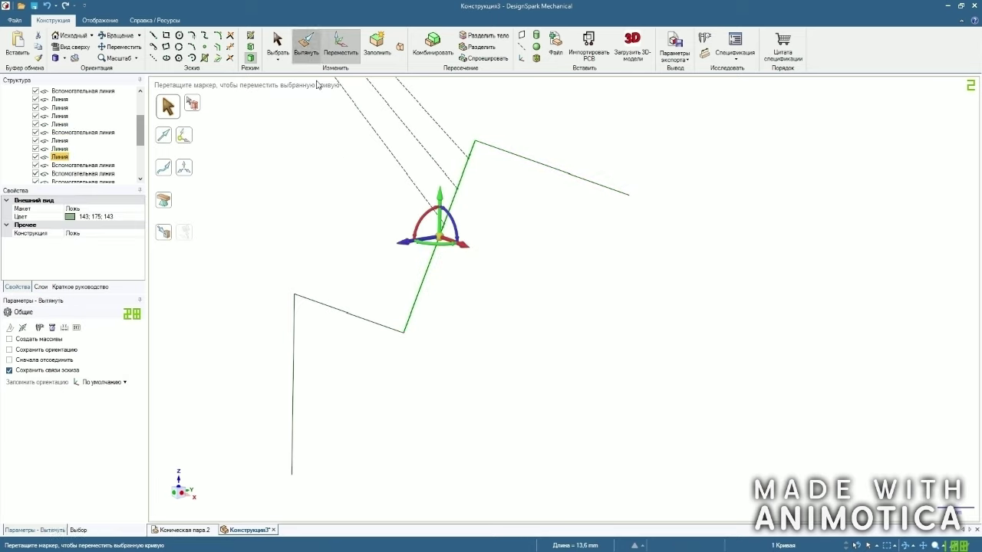
pyautogui.click(305, 46)
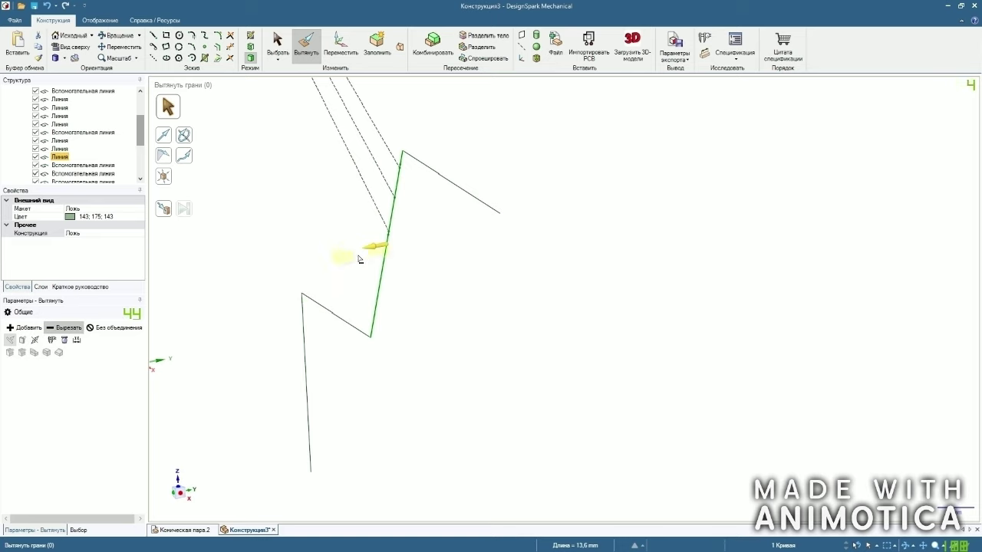
pyautogui.click(28, 333)
pyautogui.click(34, 340)
pyautogui.moveTo(373, 250); pyautogui.dragTo(355, 251)
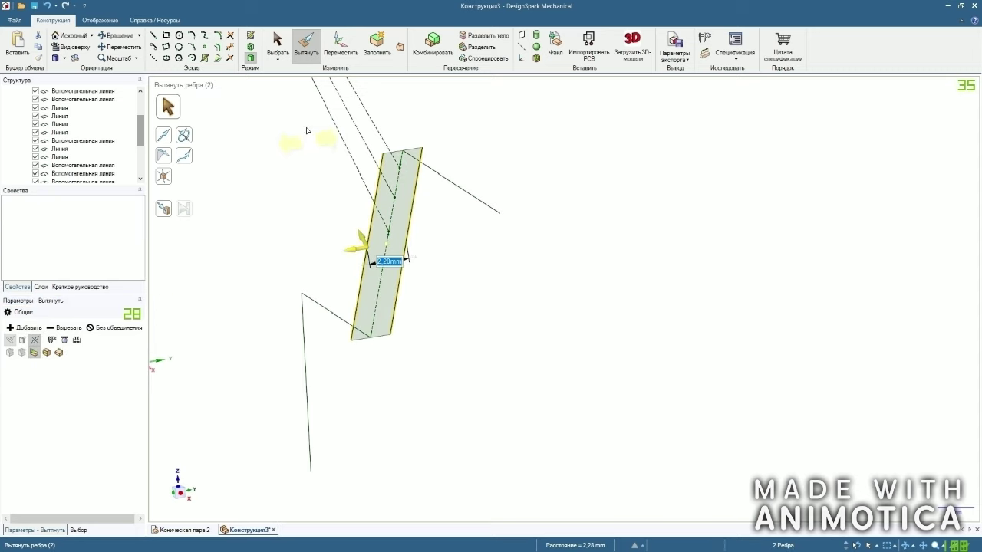
# Start a sketch on the new slanted surface, viewed face-on.
pyautogui.click(278, 44)
pyautogui.click(71, 46)
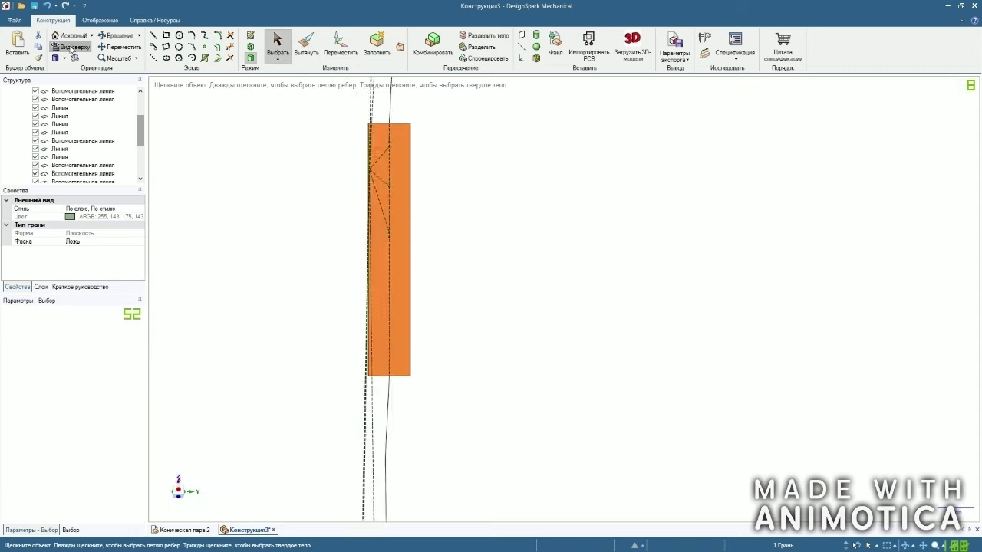
pyautogui.click(250, 36)
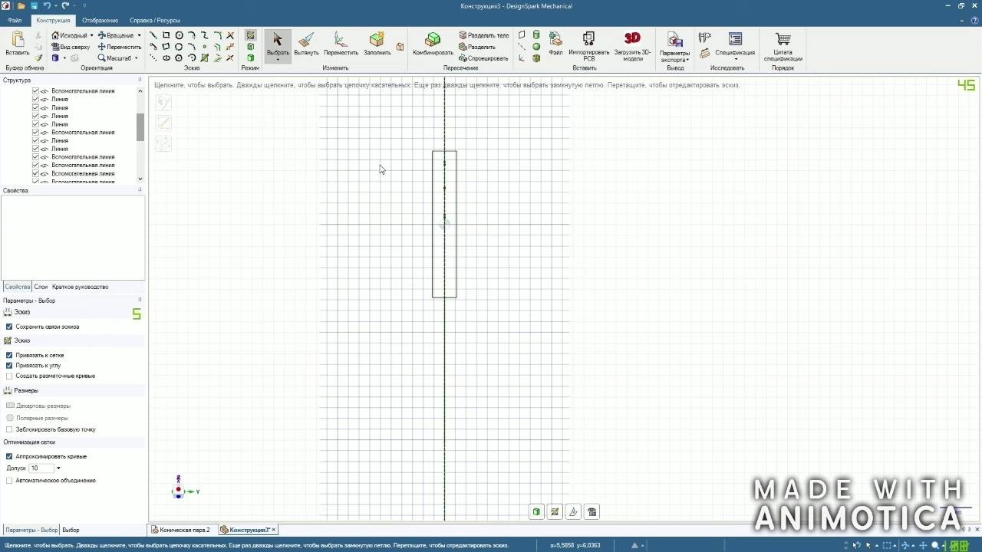
# Trim away all the edges of the narrow rectangle left by the slanted surface.
pyautogui.scroll(2, 422, 161)
pyautogui.click(228, 48)
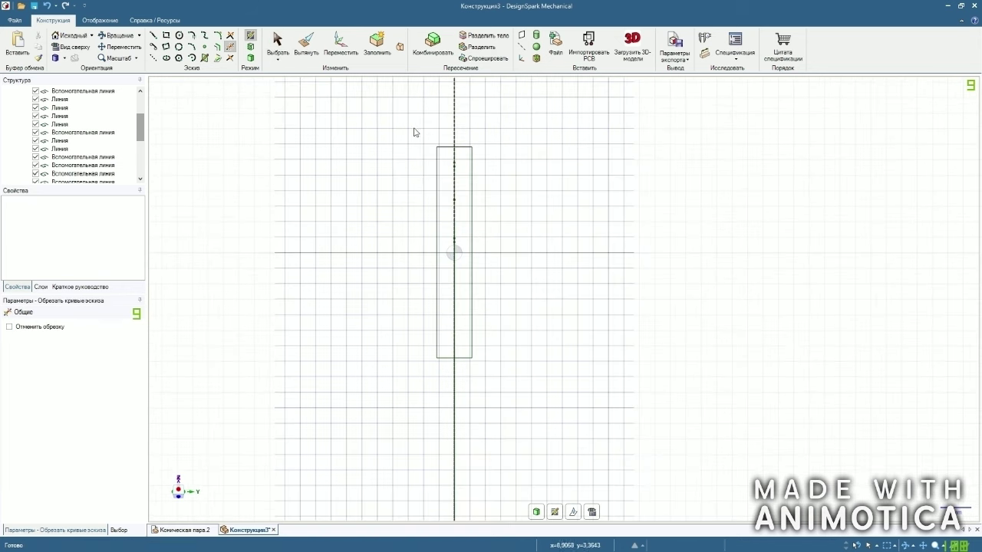
pyautogui.click(437, 153)
pyautogui.click(466, 147)
pyautogui.click(471, 161)
pyautogui.click(465, 358)
pyautogui.click(448, 358)
# Draw a 40 mm diameter circle centred 20 mm above the middle sketch point on the vertical line, passing through that point.
pyautogui.scroll(2, 467, 187)
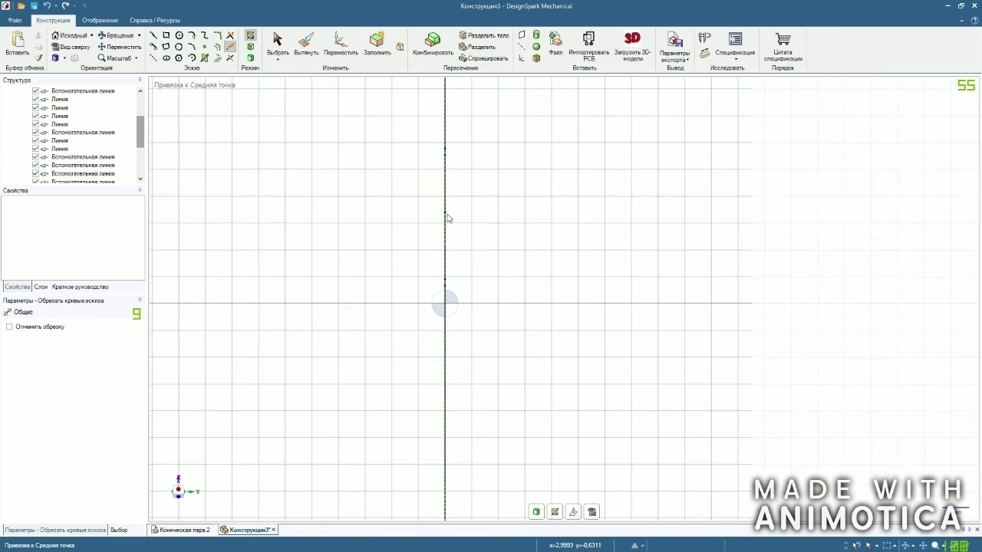
pyautogui.click(179, 36)
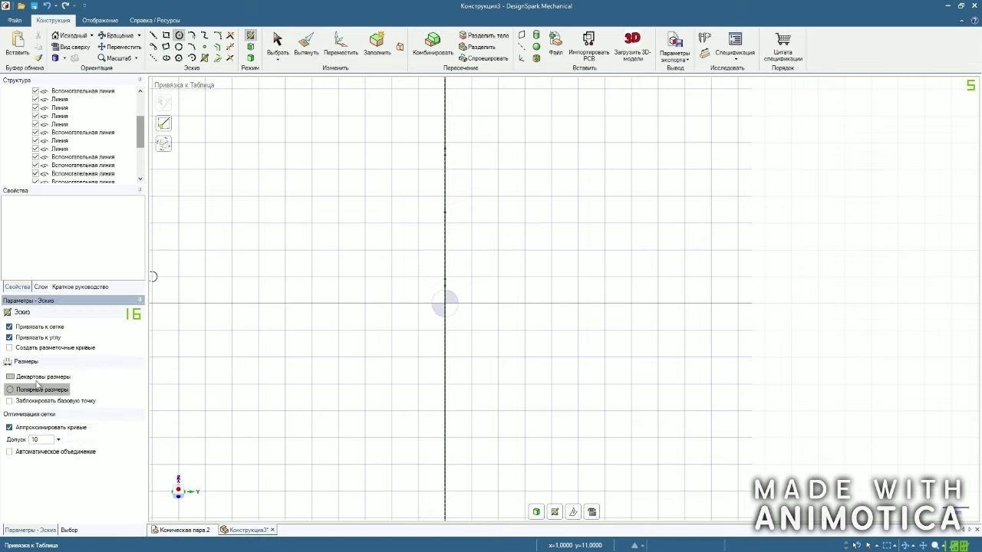
pyautogui.scroll(1, 457, 211)
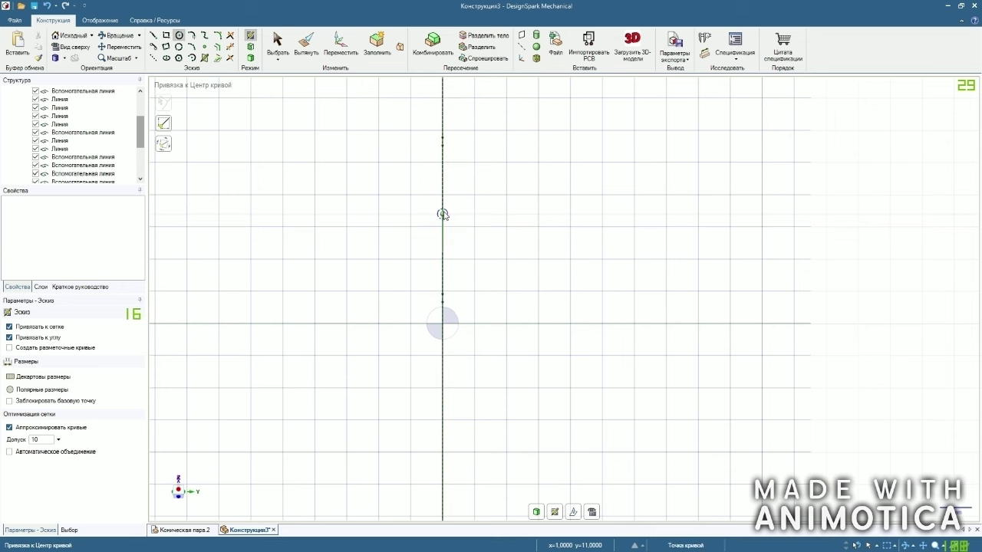
pyautogui.click(442, 214)
pyautogui.scroll(-2, 422, 337)
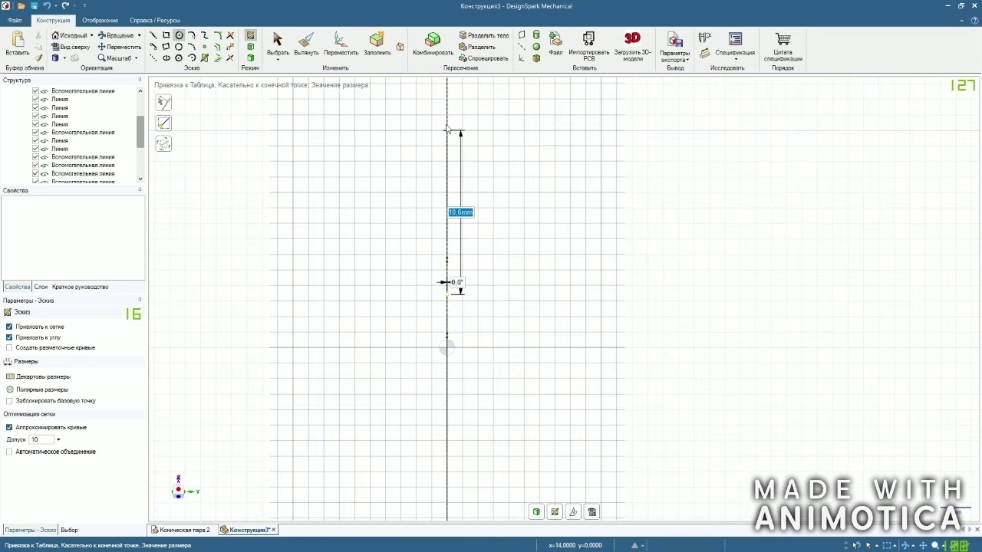
pyautogui.write('20')
pyautogui.press('Return')
pyautogui.click(504, 125)
pyautogui.scroll(2, 499, 291)
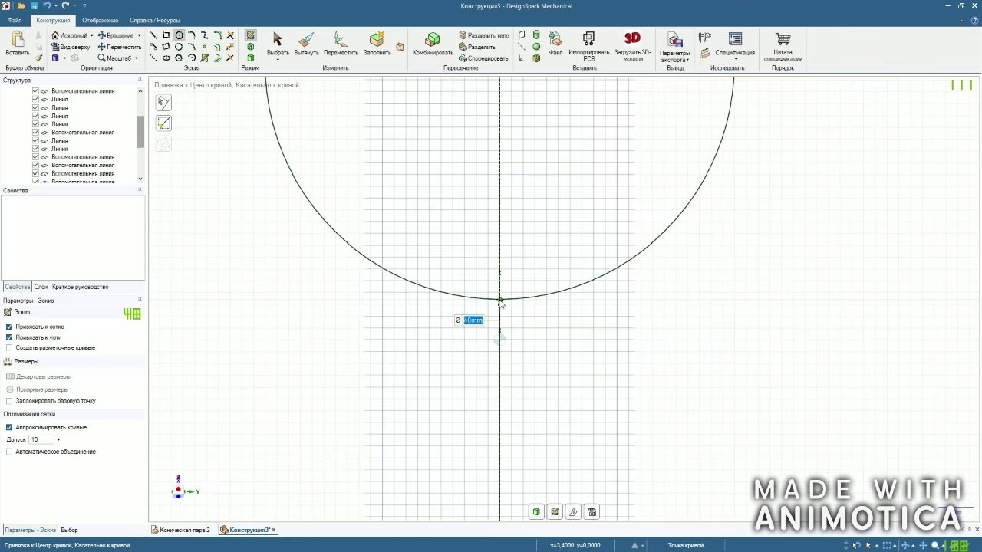
pyautogui.click(499, 300)
# Draw a second circle centred 40 mm below the middle sketch point and touching the first circle at that point.
pyautogui.scroll(-5, 407, 275)
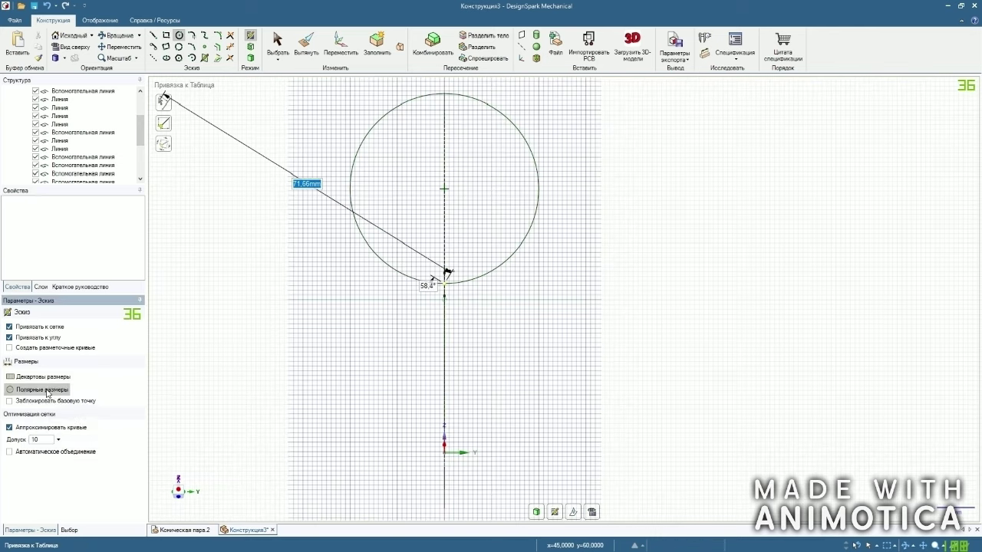
pyautogui.scroll(2, 426, 315)
pyautogui.click(179, 36)
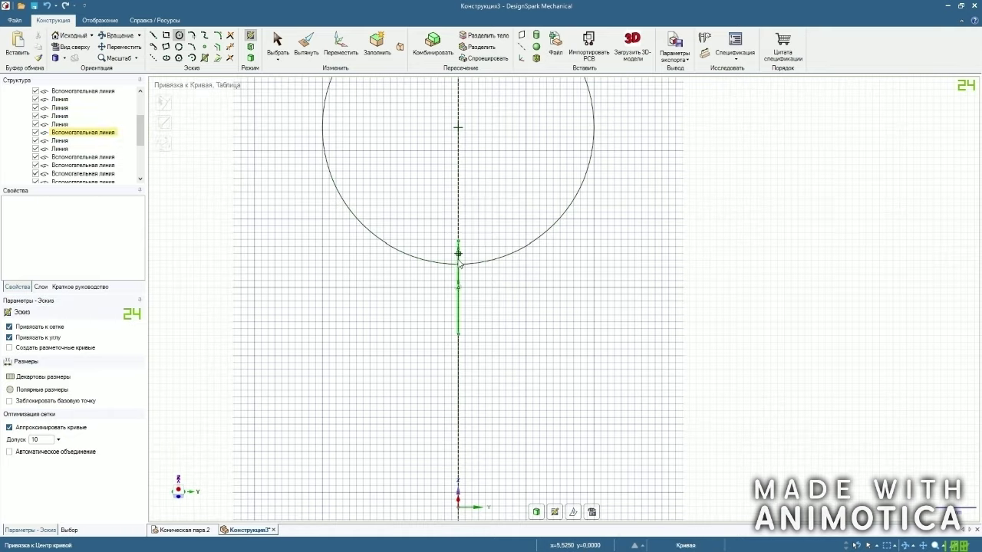
pyautogui.scroll(2, 460, 273)
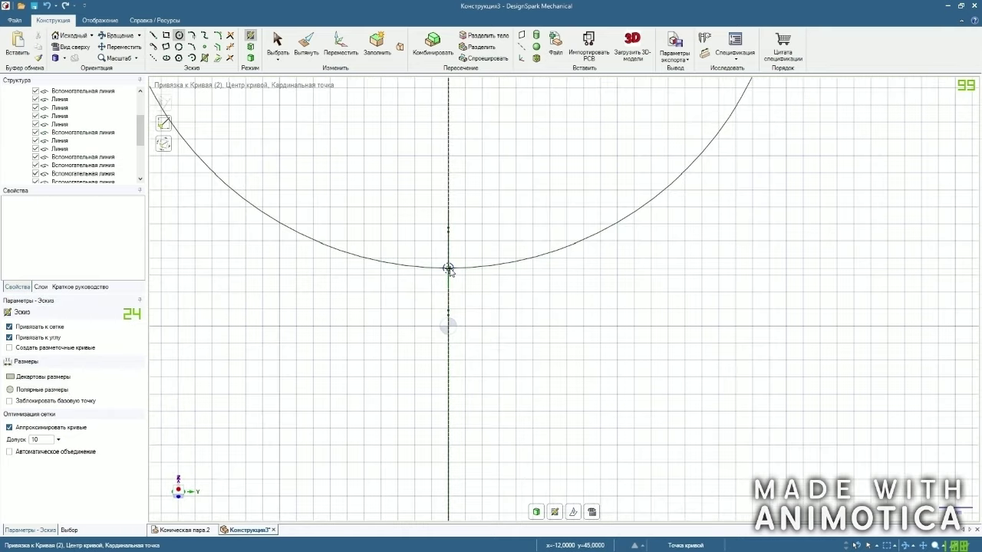
pyautogui.click(450, 270)
pyautogui.scroll(-3, 460, 269)
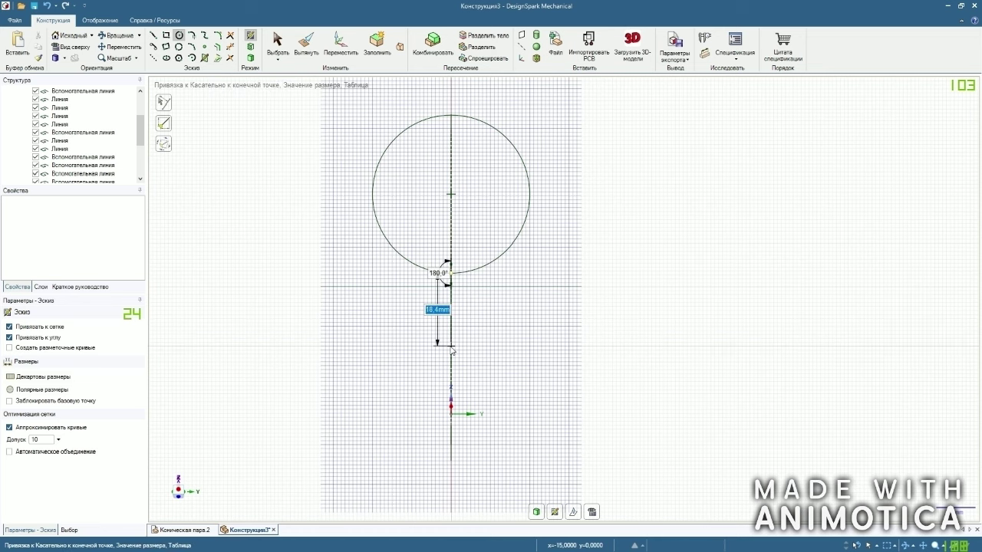
pyautogui.write('40')
pyautogui.press('Return')
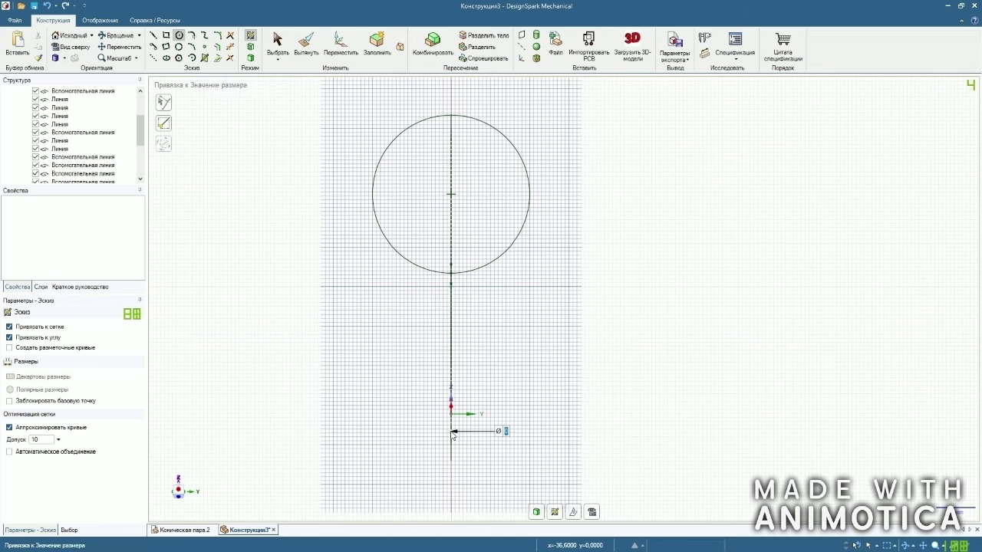
pyautogui.scroll(2, 449, 273)
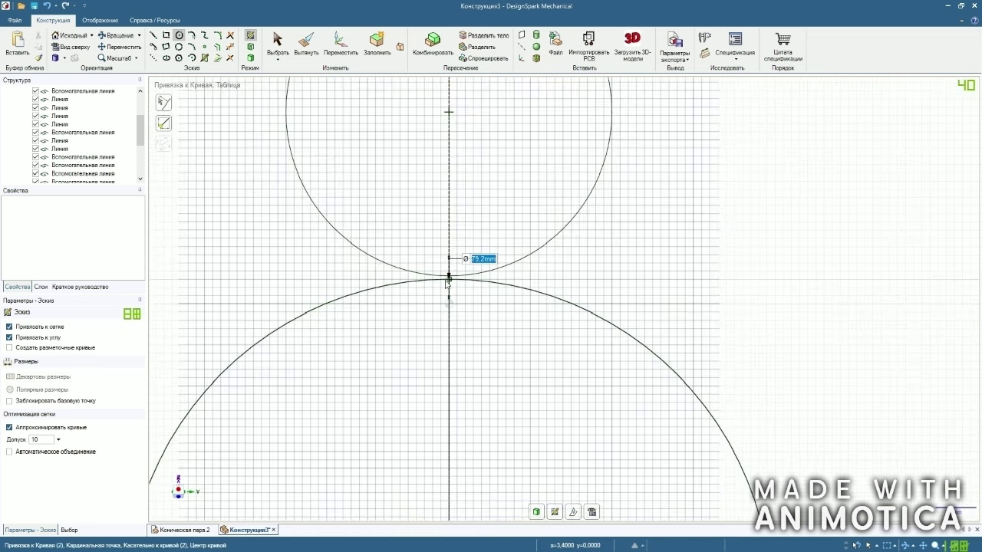
pyautogui.click(451, 277)
pyautogui.press('l')
pyautogui.click(450, 278)
pyautogui.scroll(-2, 437, 283)
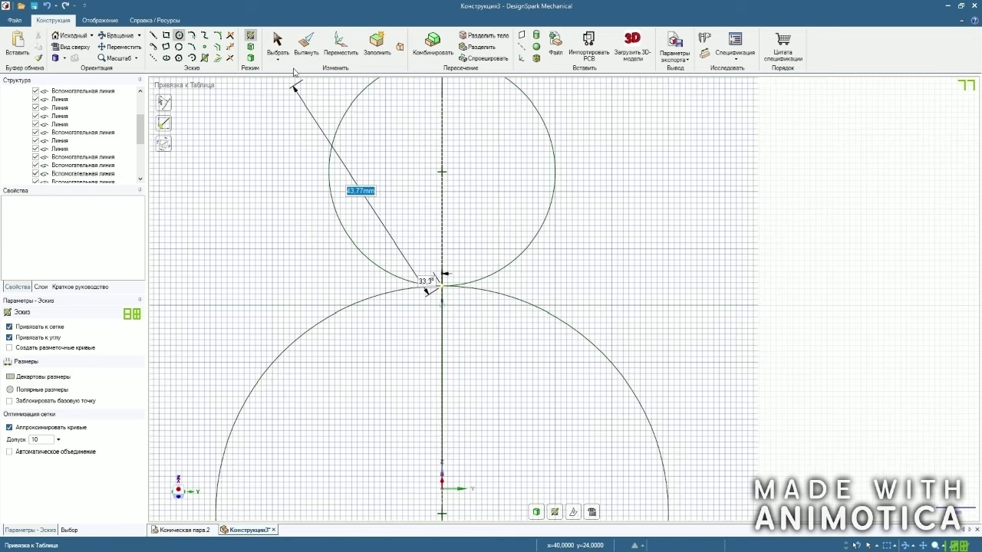
pyautogui.press('Escape')
# Place sketch points at the centres of the two touching circles.
pyautogui.scroll(3, 468, 296)
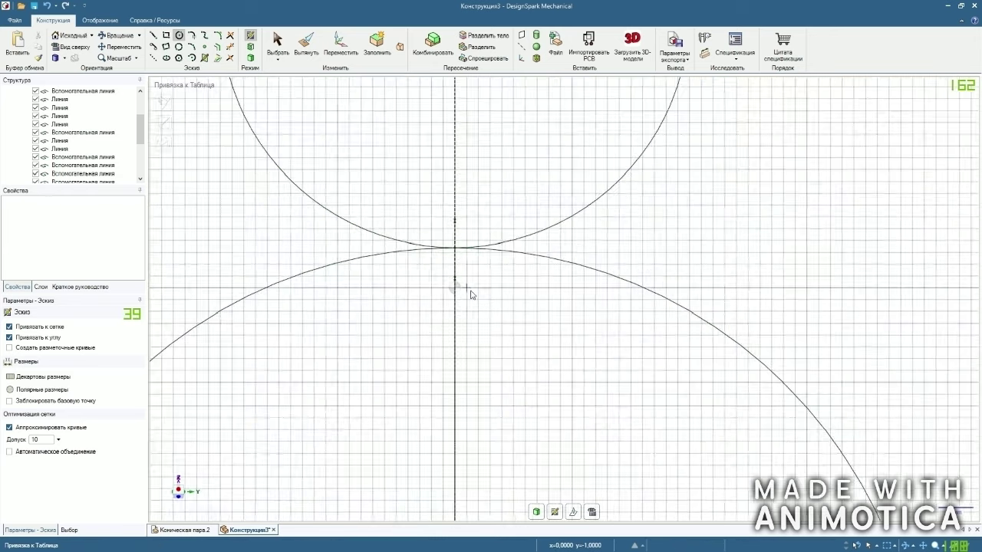
pyautogui.scroll(5, 447, 119)
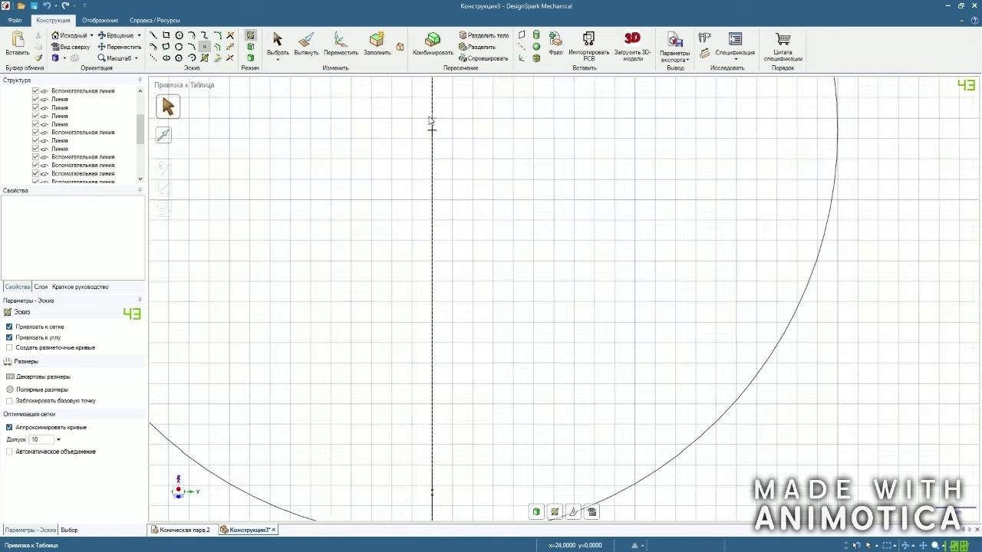
pyautogui.click(432, 131)
pyautogui.scroll(-4, 400, 83)
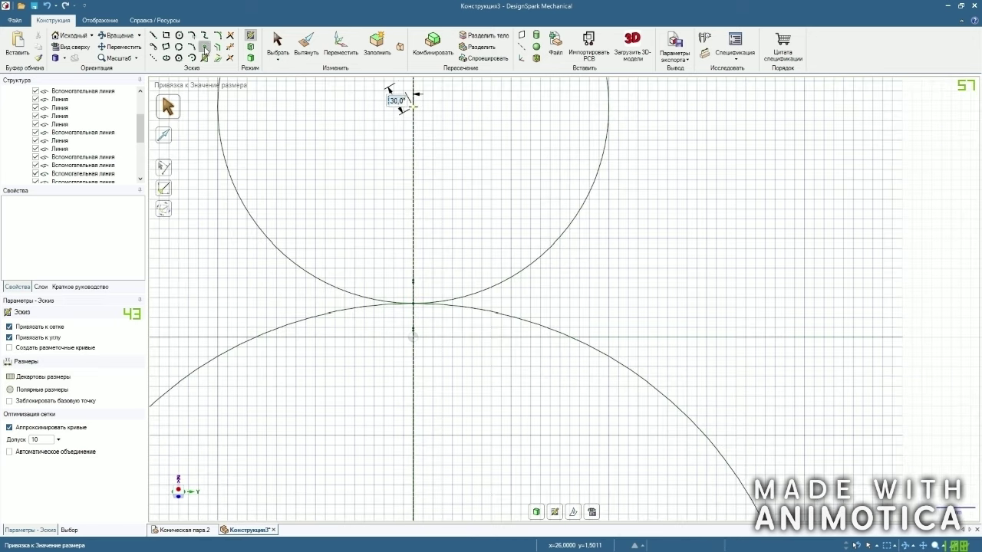
pyautogui.scroll(-3, 414, 230)
pyautogui.scroll(5, 419, 296)
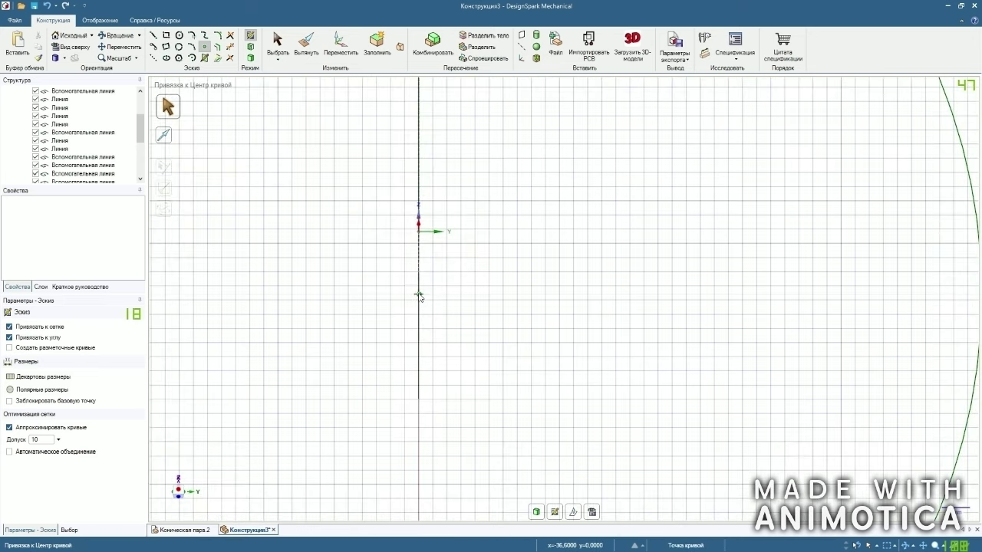
pyautogui.scroll(-4, 418, 296)
pyautogui.click(278, 40)
pyautogui.scroll(-3, 435, 140)
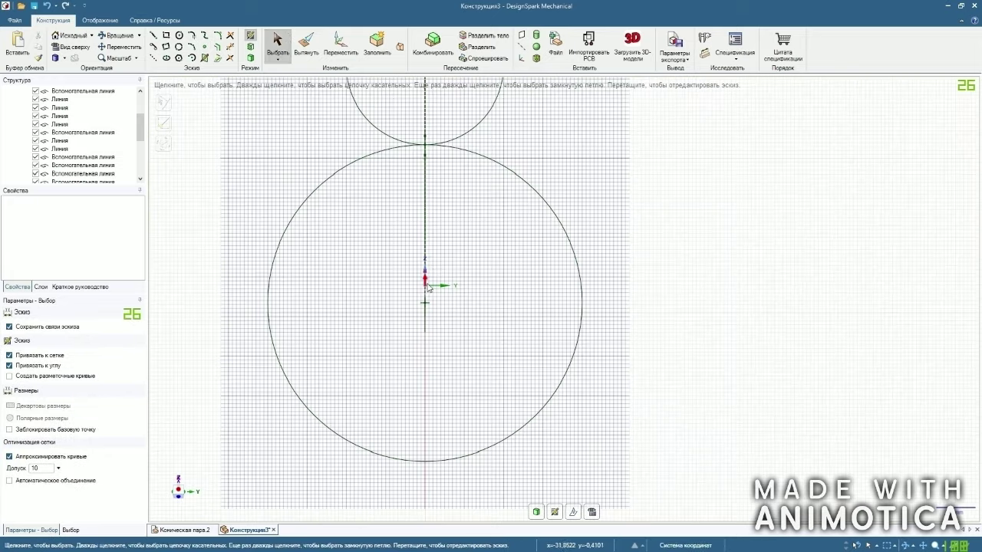
pyautogui.scroll(5, 434, 210)
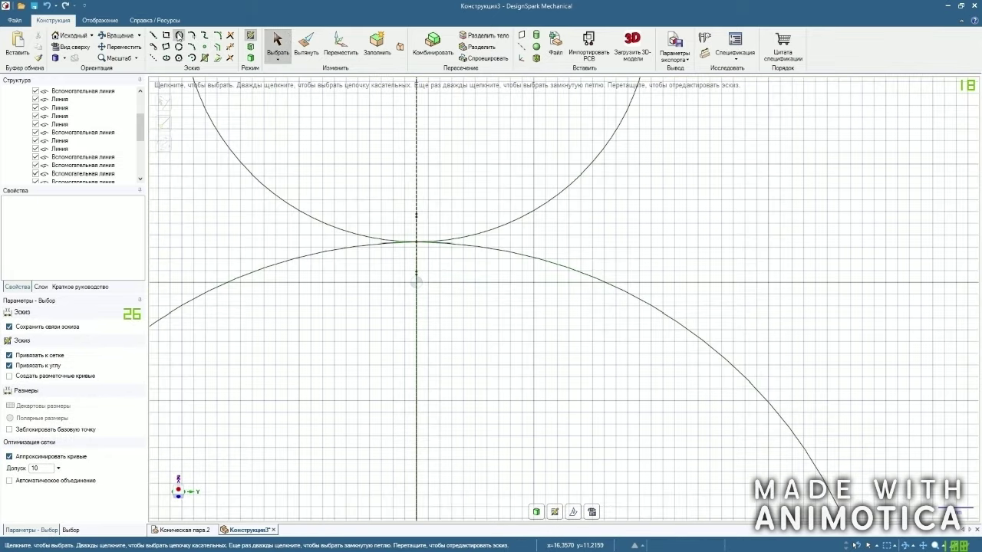
# Draw a circle of about 35.25 mm diameter concentric with the 40 mm circle, through the upper sketch point on the centre line, without grid snapping.
pyautogui.click(179, 36)
pyautogui.scroll(-3, 441, 264)
pyautogui.click(427, 119)
pyautogui.scroll(5, 424, 235)
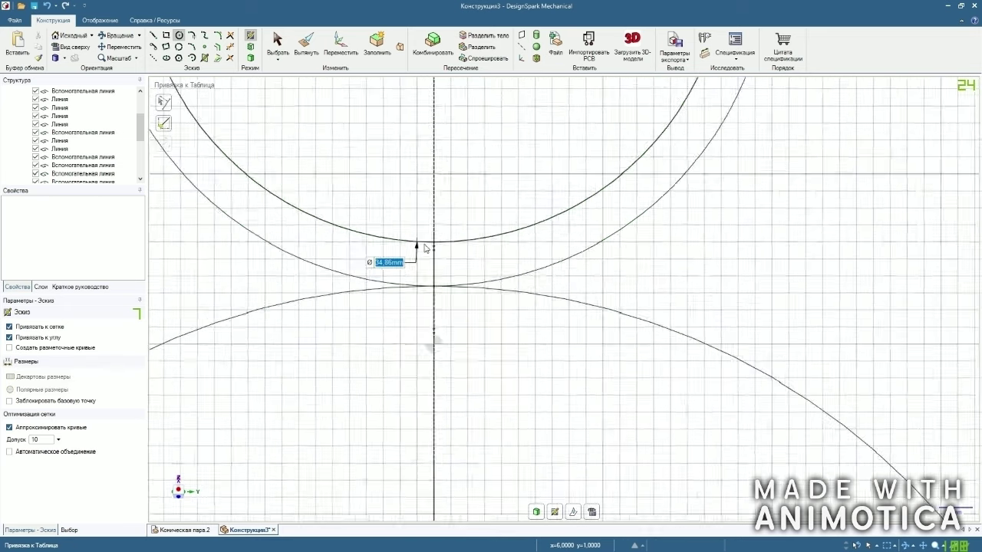
pyautogui.scroll(3, 425, 247)
pyautogui.scroll(-1, 307, 238)
pyautogui.scroll(5, 461, 246)
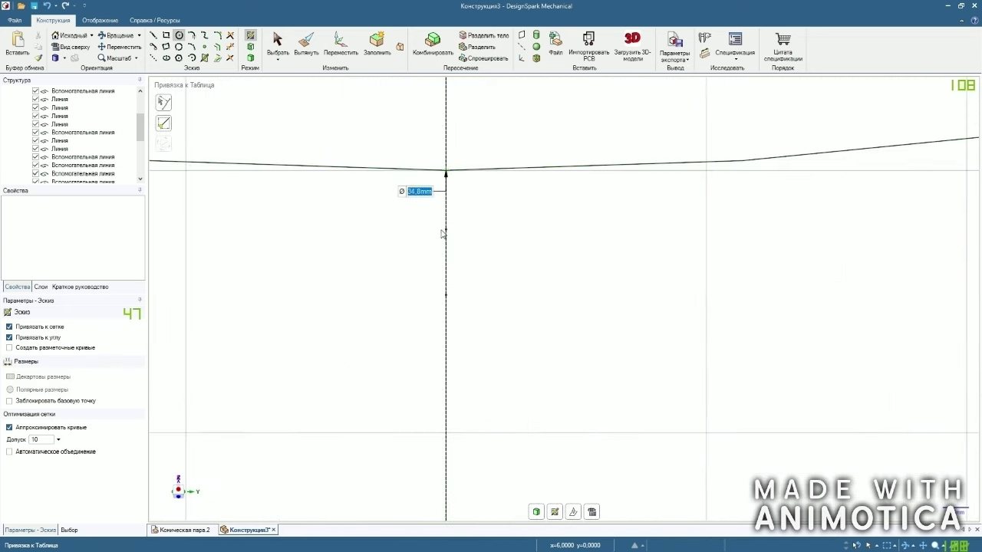
pyautogui.scroll(-2, 445, 230)
pyautogui.click(9, 327)
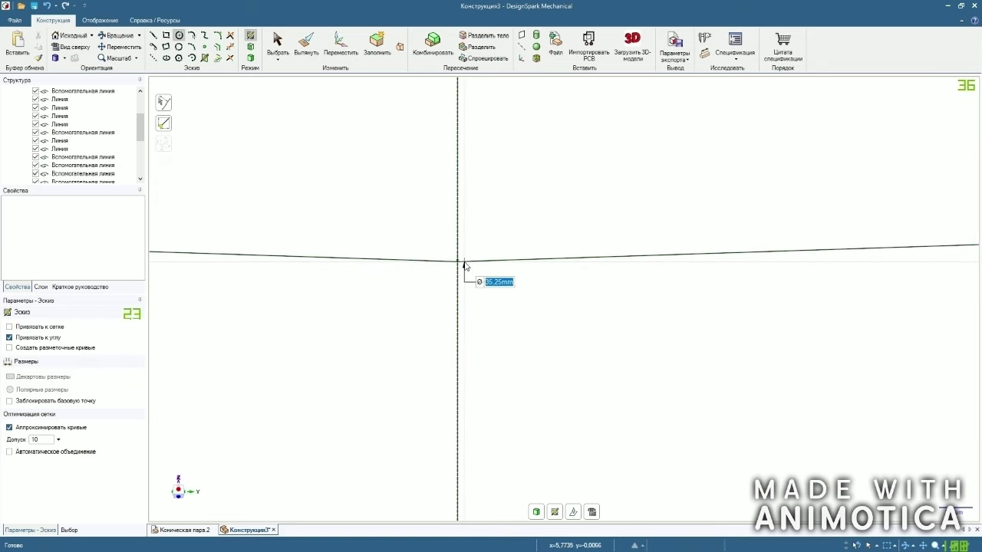
pyautogui.click(458, 261)
pyautogui.scroll(-6, 446, 218)
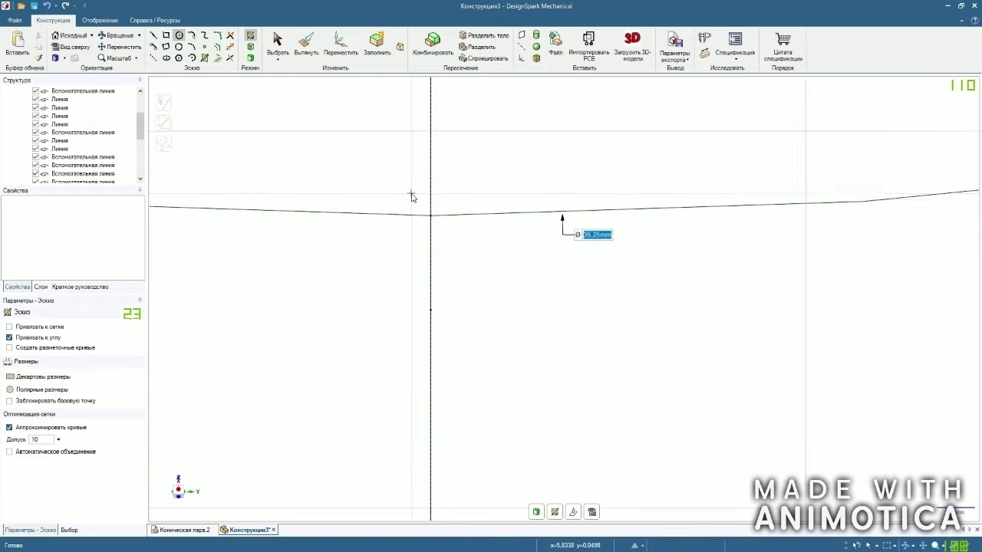
pyautogui.scroll(2, 450, 296)
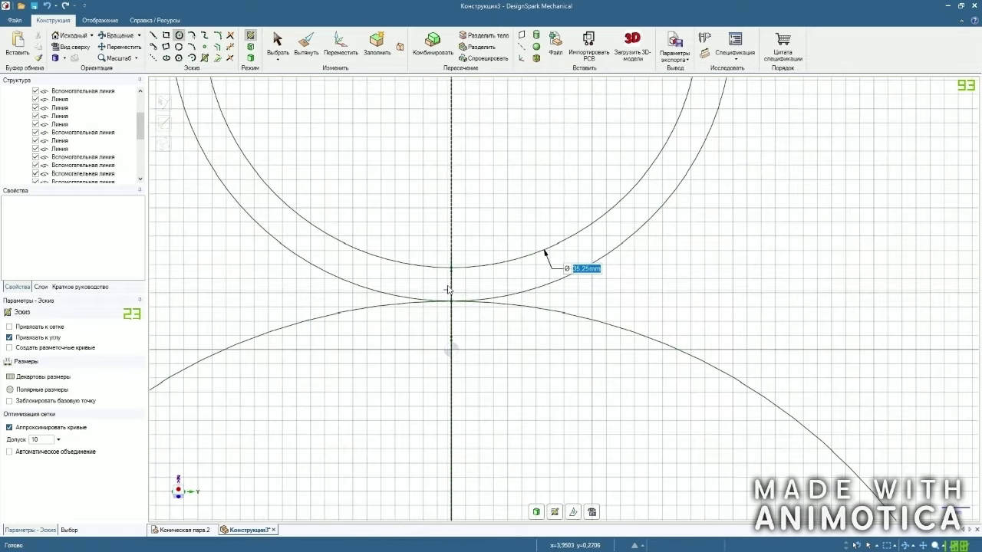
# Draw a circle of about 45 mm diameter concentric with the 40 mm circle, passing through the lower sketch point on the centre line.
pyautogui.scroll(-3, 455, 302)
pyautogui.click(453, 139)
pyautogui.scroll(5, 453, 341)
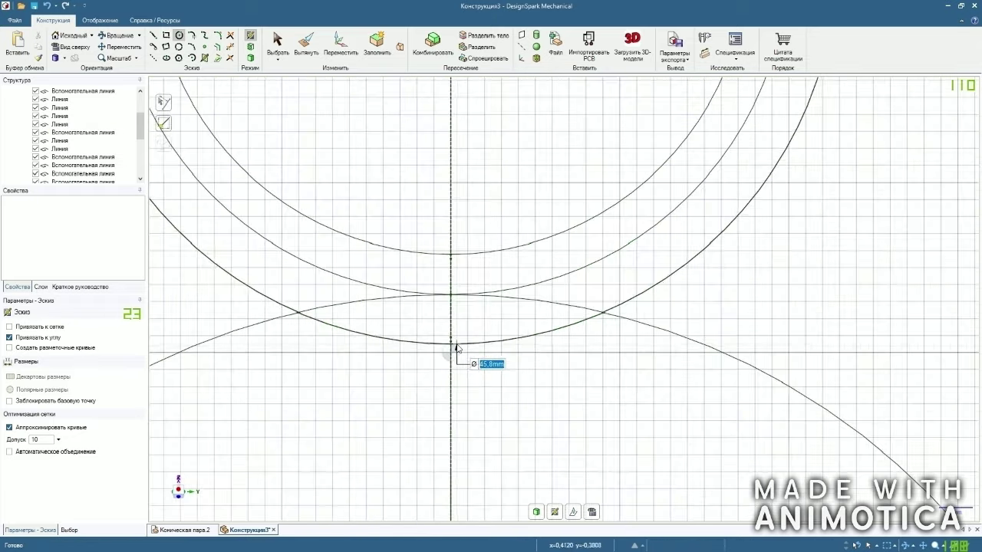
pyautogui.click(9, 328)
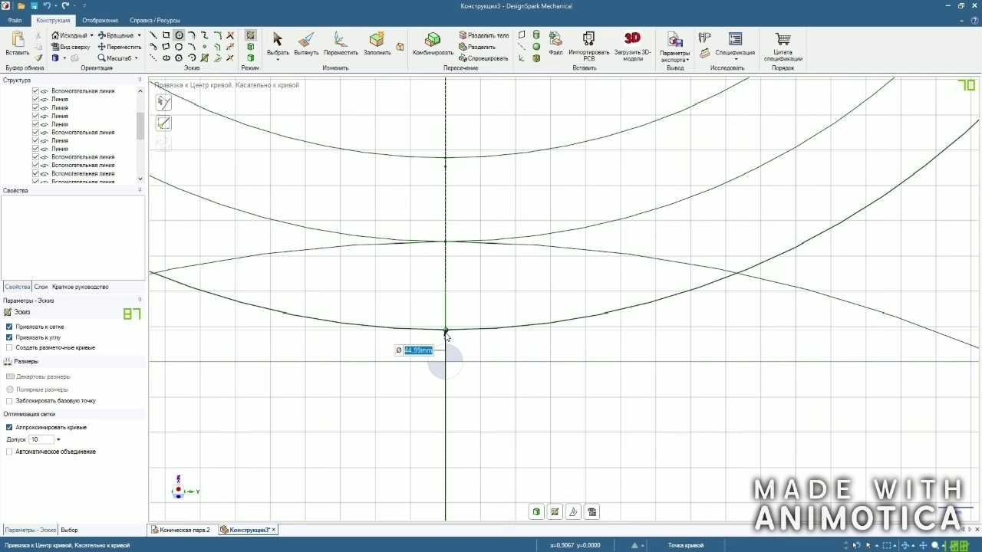
pyautogui.scroll(-3, 447, 336)
pyautogui.scroll(-3, 419, 300)
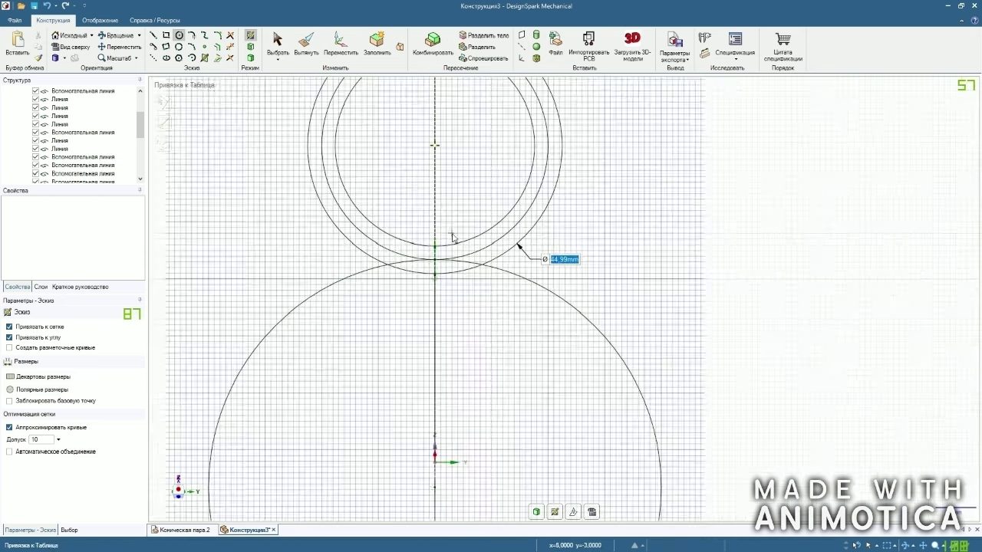
# Draw a circle of about 74.5 mm diameter concentric with the large lower circle, with grid snapping off.
pyautogui.scroll(5, 424, 249)
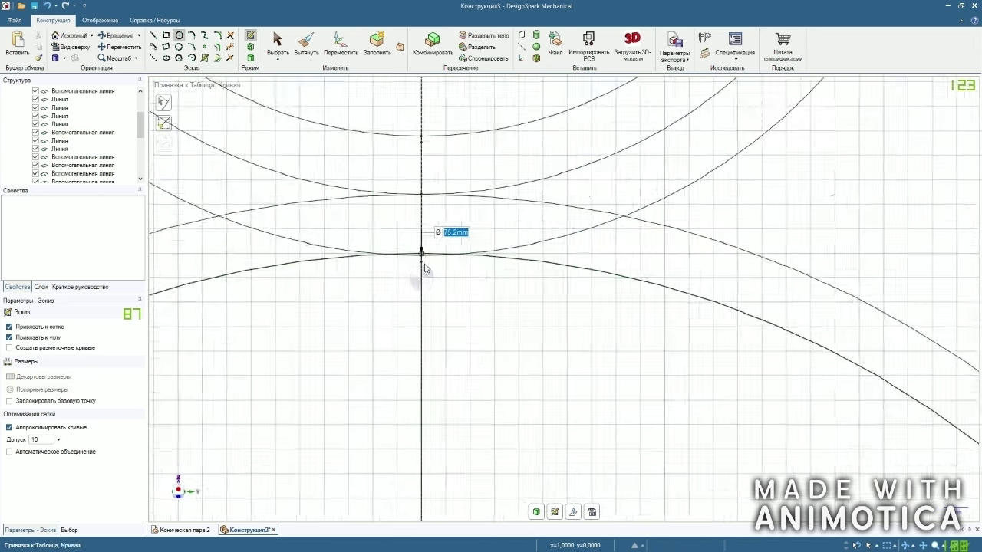
pyautogui.click(25, 325)
pyautogui.scroll(5, 480, 270)
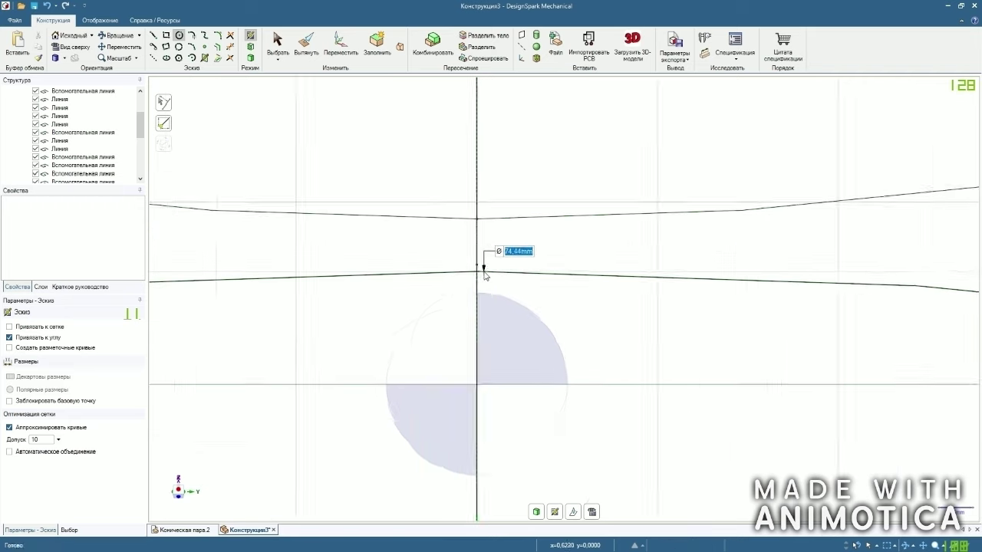
pyautogui.scroll(2, 484, 274)
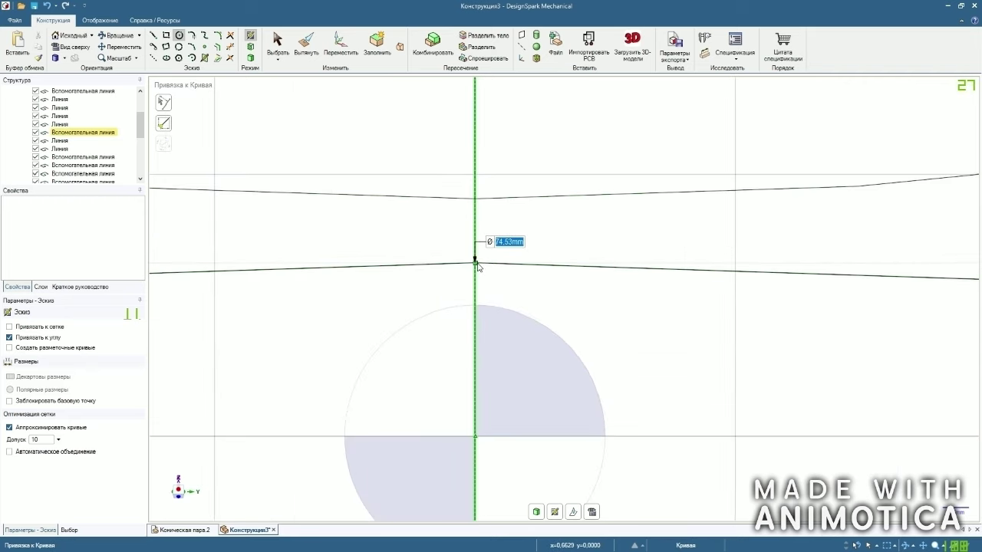
pyautogui.scroll(-5, 483, 260)
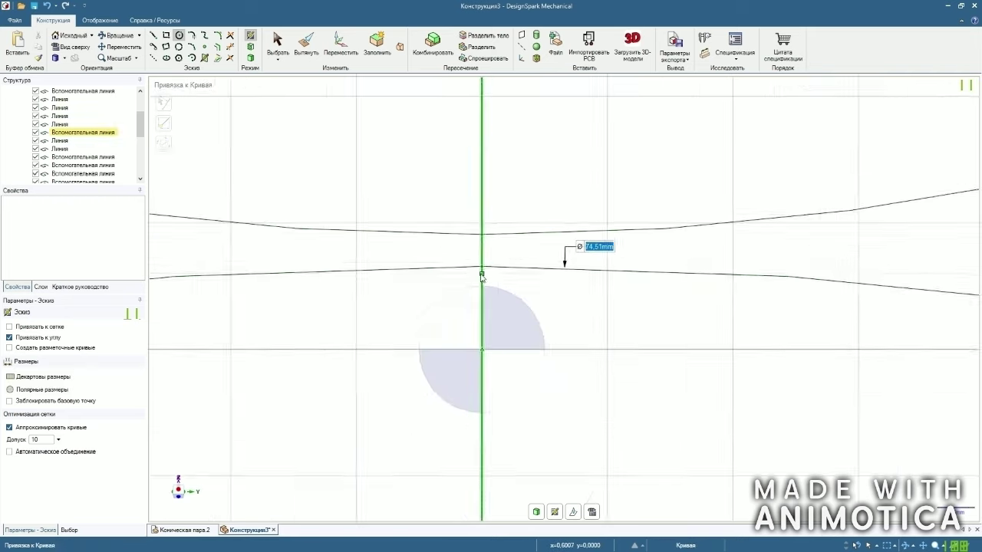
pyautogui.scroll(-5, 488, 254)
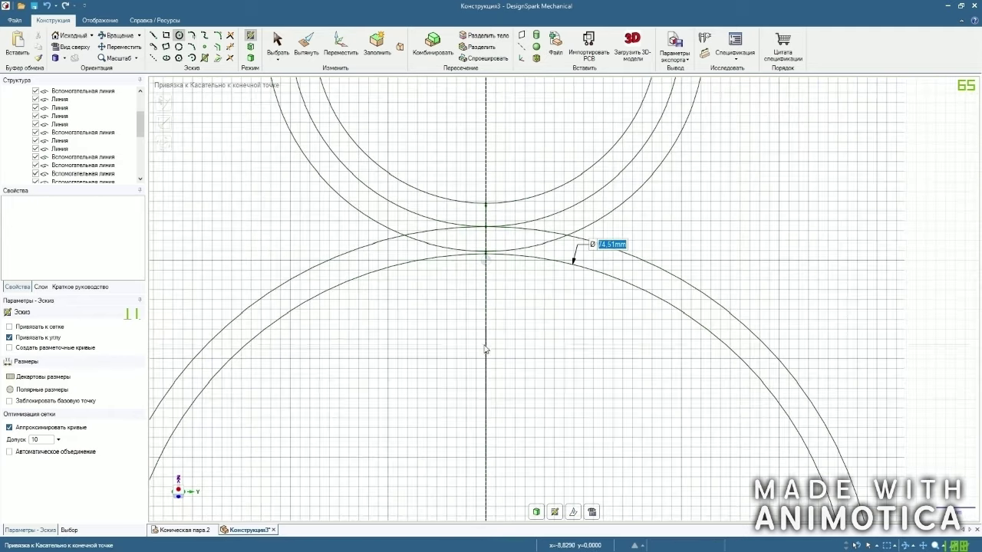
# Draw a circle of about 84.25 mm diameter around the large lower circle's centre and leave the circle tool.
pyautogui.scroll(10, 506, 303)
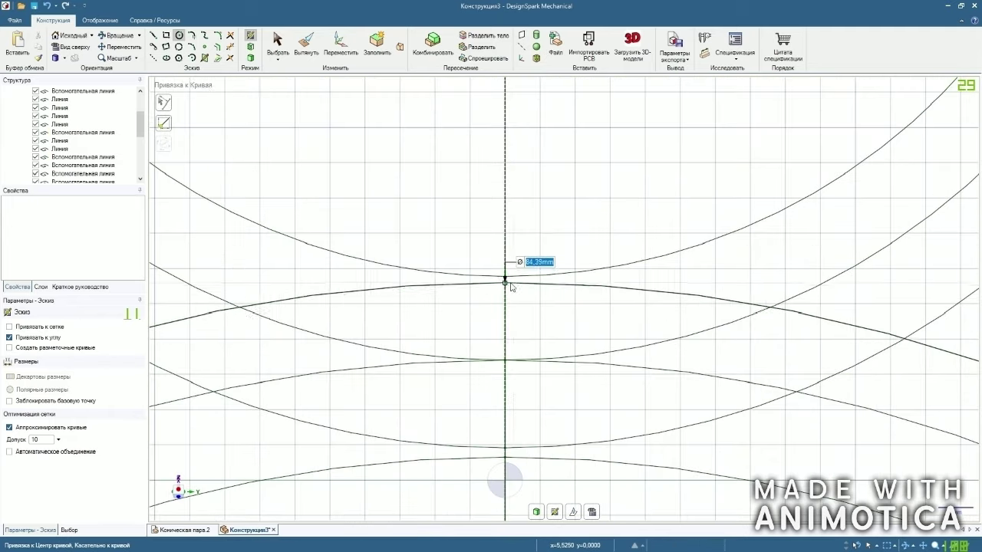
pyautogui.click(505, 288)
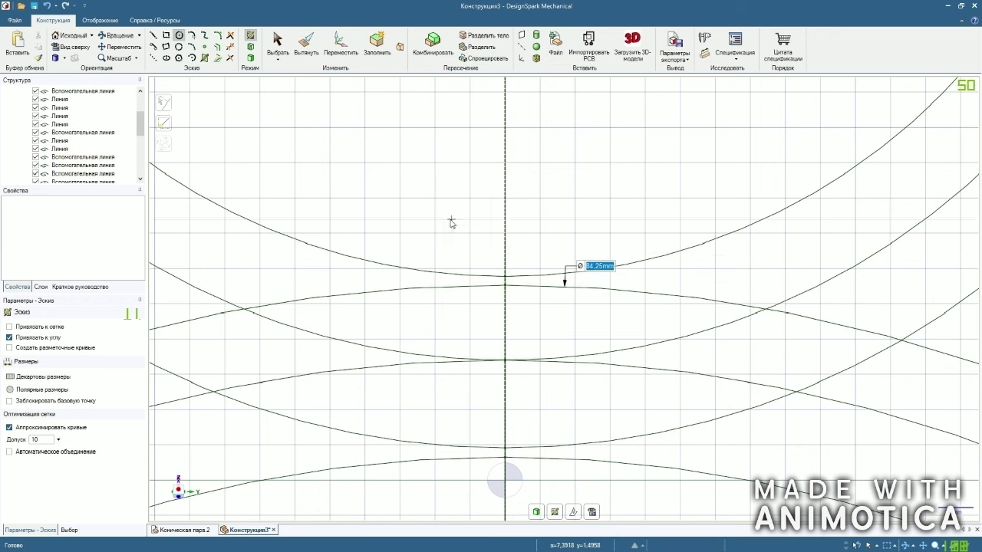
pyautogui.scroll(-3, 449, 223)
pyautogui.press('Escape')
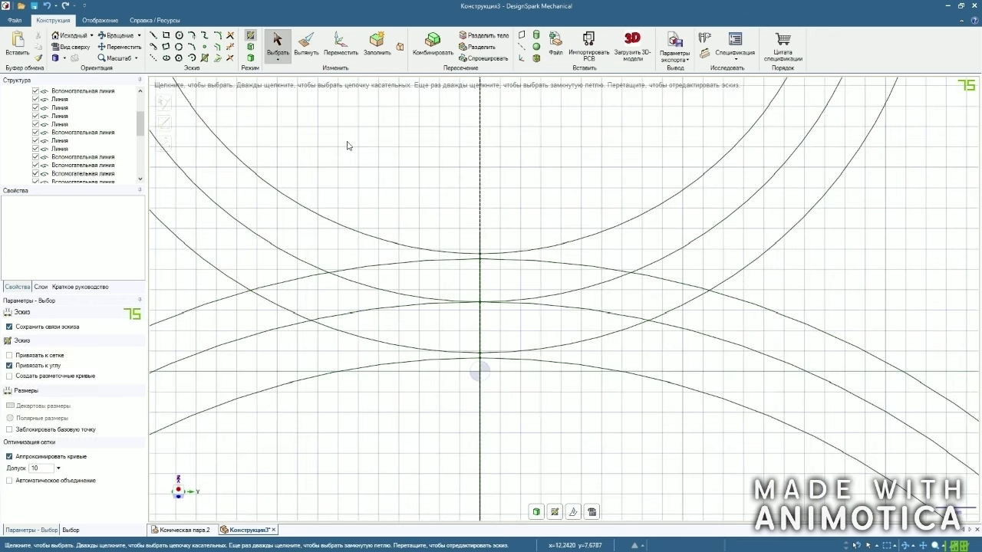
# Draw a 6 mm construction line down the centre line across the overlapping circles to the grid axis, with grid snapping on.
pyautogui.scroll(-5, 407, 165)
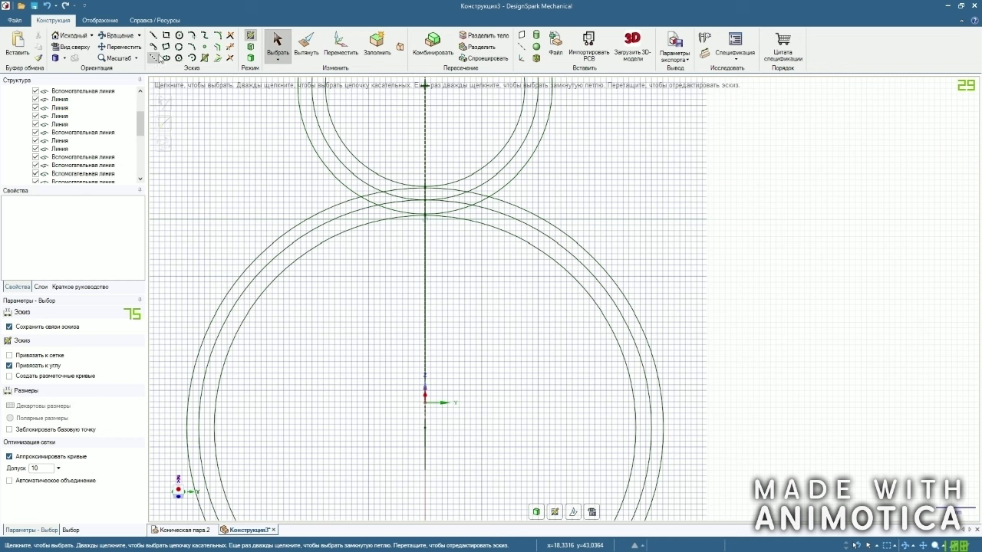
pyautogui.click(152, 59)
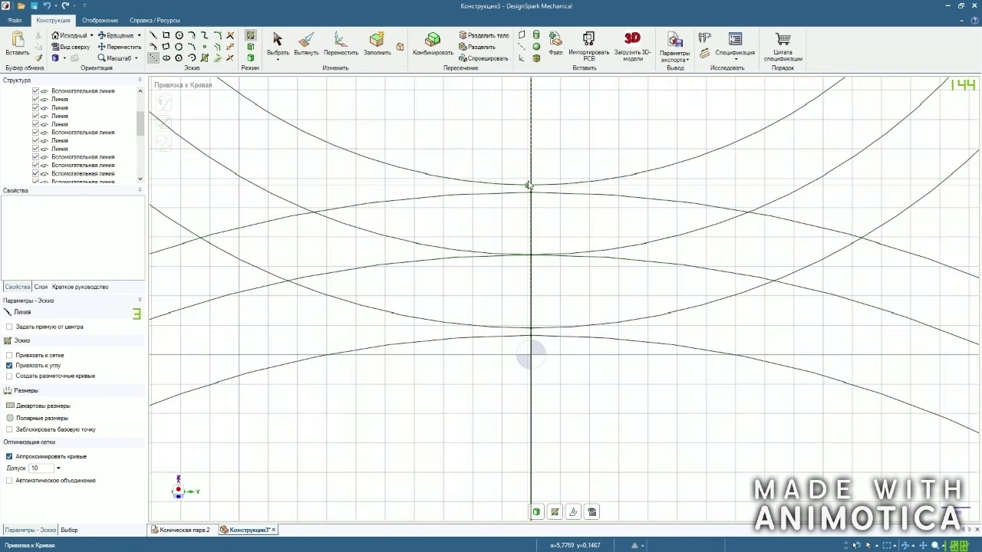
pyautogui.click(9, 355)
pyautogui.click(531, 184)
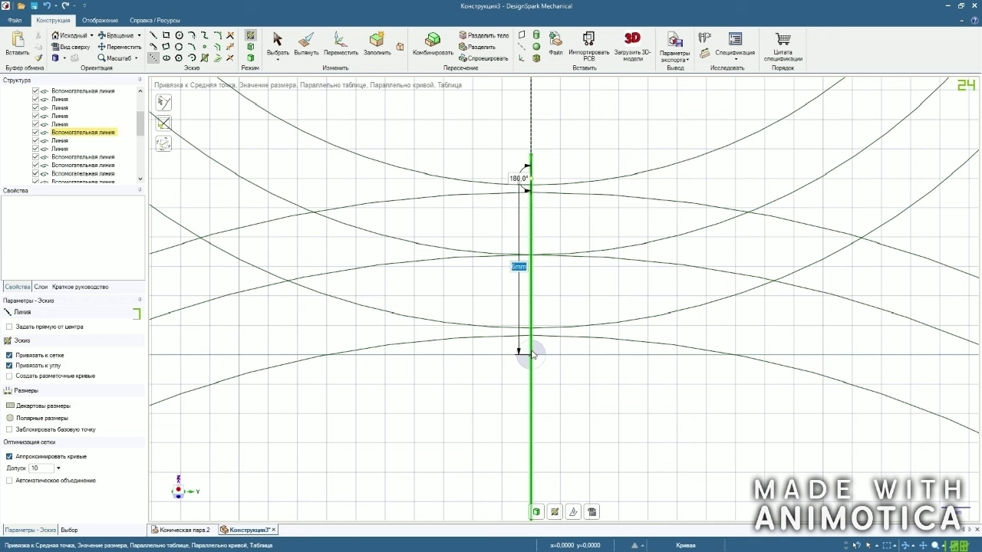
pyautogui.click(277, 42)
pyautogui.scroll(-2, 356, 117)
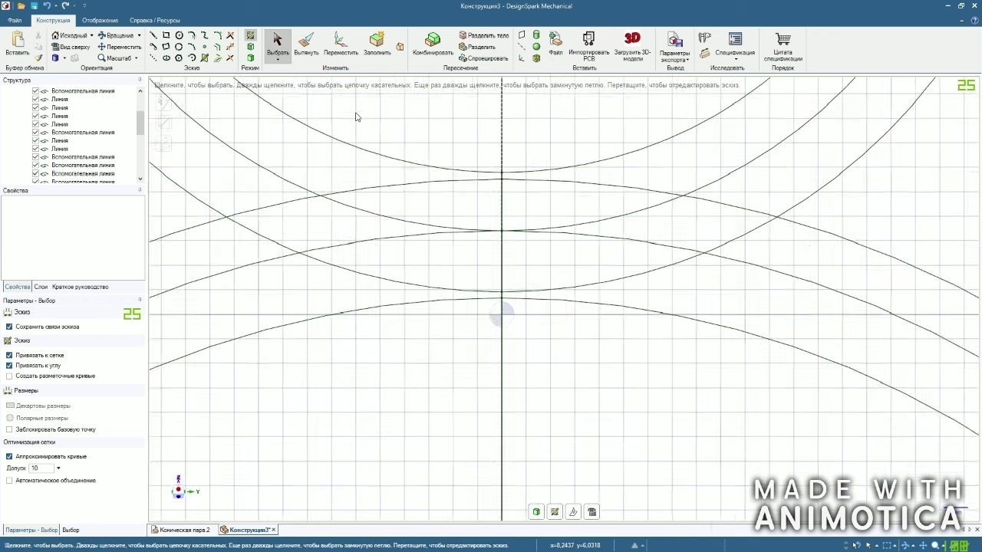
# Copy the 6 mm construction line by rotating it 5.625° about the centre of the upper circles.
pyautogui.scroll(-1, 387, 196)
pyautogui.moveTo(140, 131); pyautogui.dragTo(141, 176)
pyautogui.click(94, 174)
pyautogui.scroll(-3, 380, 291)
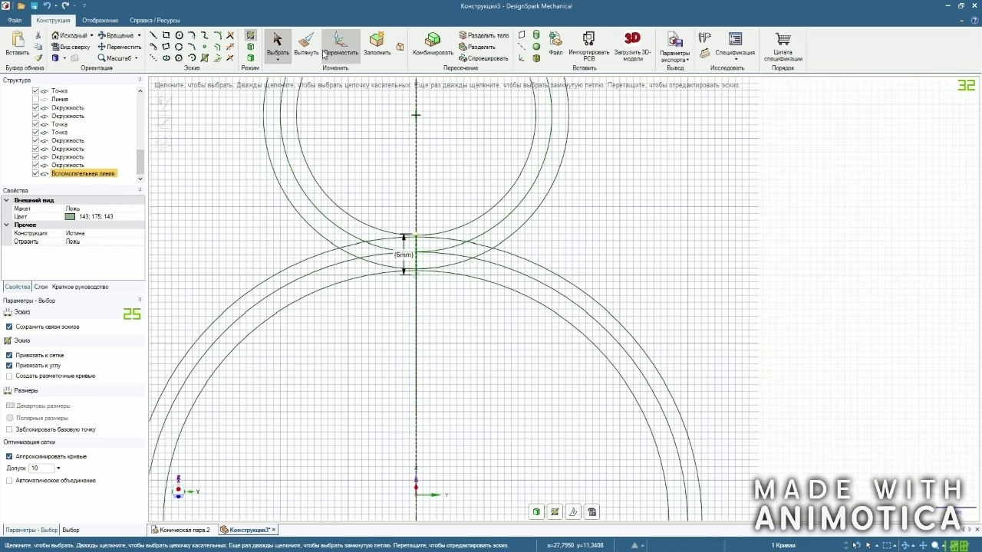
pyautogui.click(339, 45)
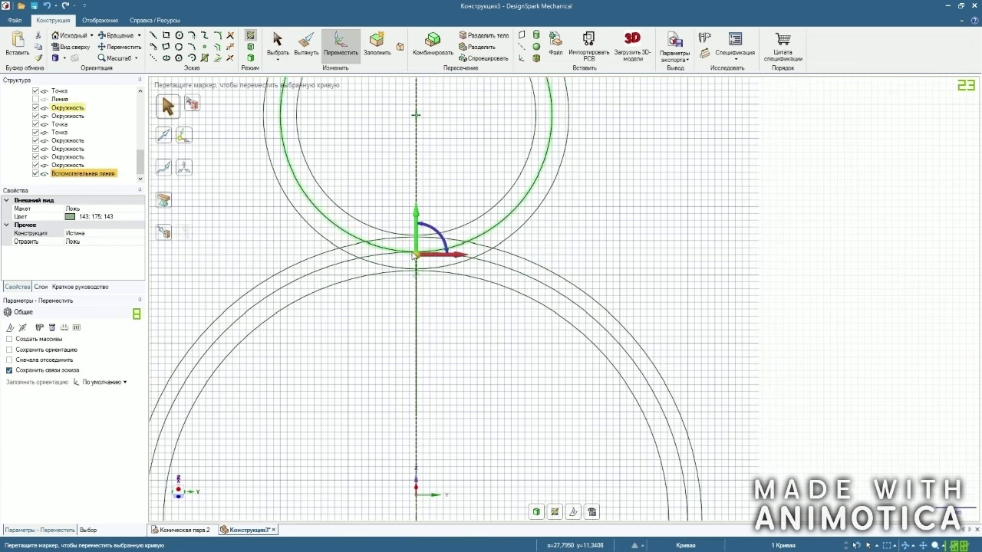
pyautogui.moveTo(413, 156); pyautogui.dragTo(406, 158)
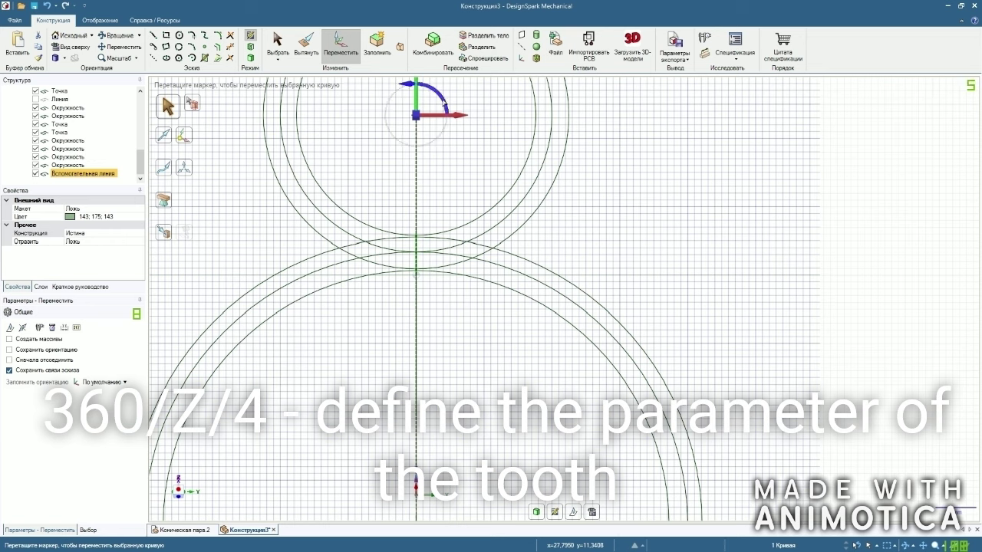
pyautogui.keyDown('ctrl'); pyautogui.moveTo(443, 101); pyautogui.dragTo(439, 97); pyautogui.keyUp('ctrl')
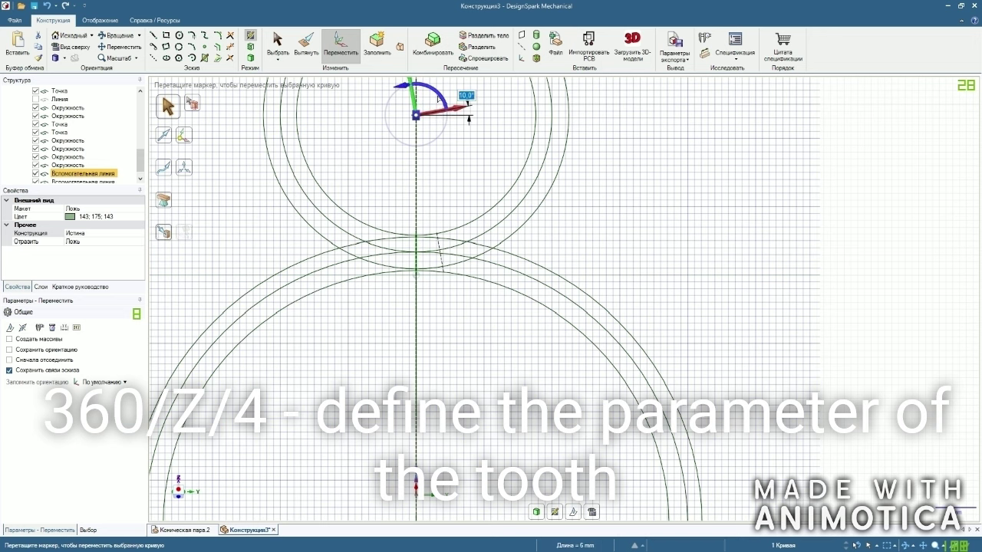
pyautogui.write('5')
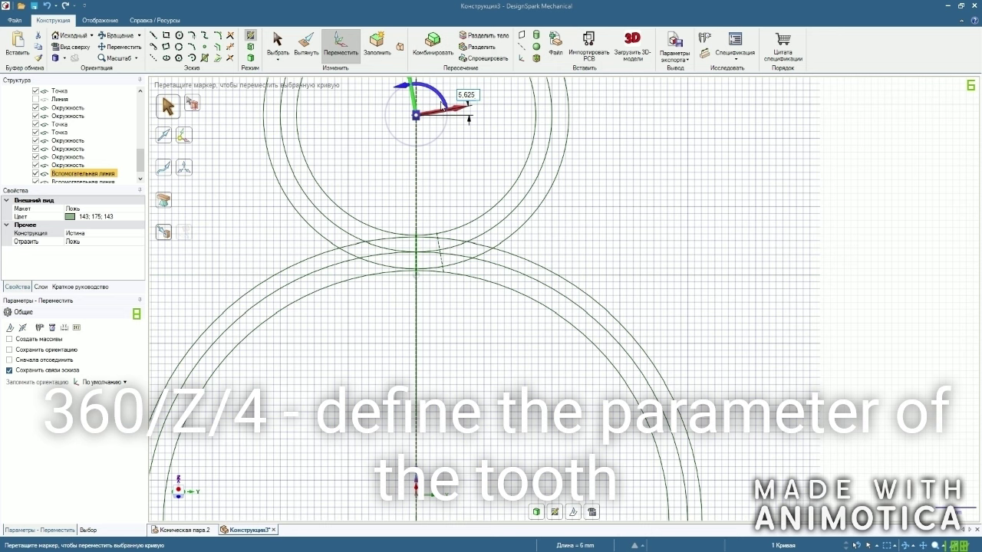
pyautogui.write(',625')
pyautogui.press('Return')
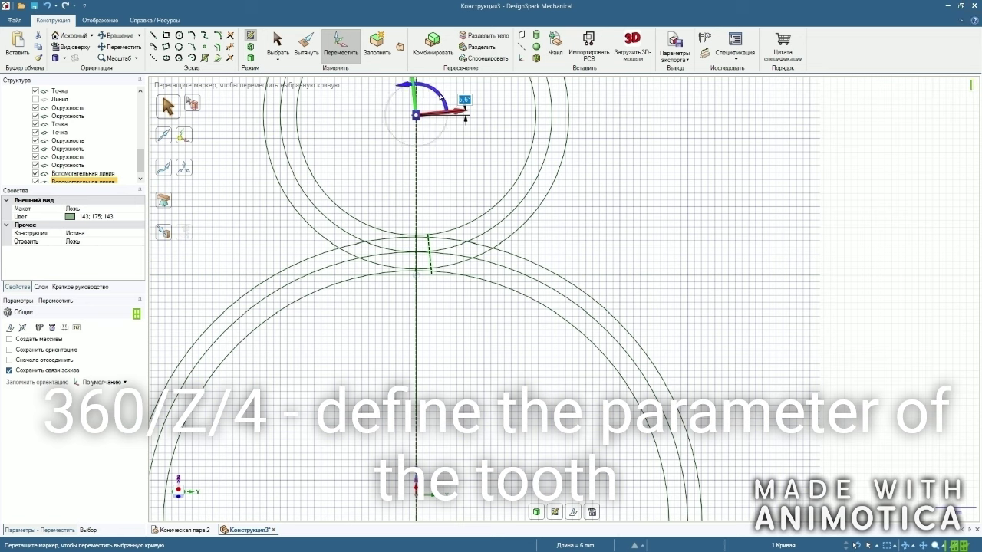
# Copy the rotated construction line by 348.75° about the upper circles' centre to mark the tooth's other side.
pyautogui.keyDown('ctrl'); pyautogui.moveTo(439, 93); pyautogui.dragTo(438, 101); pyautogui.keyUp('ctrl')
pyautogui.write('34')
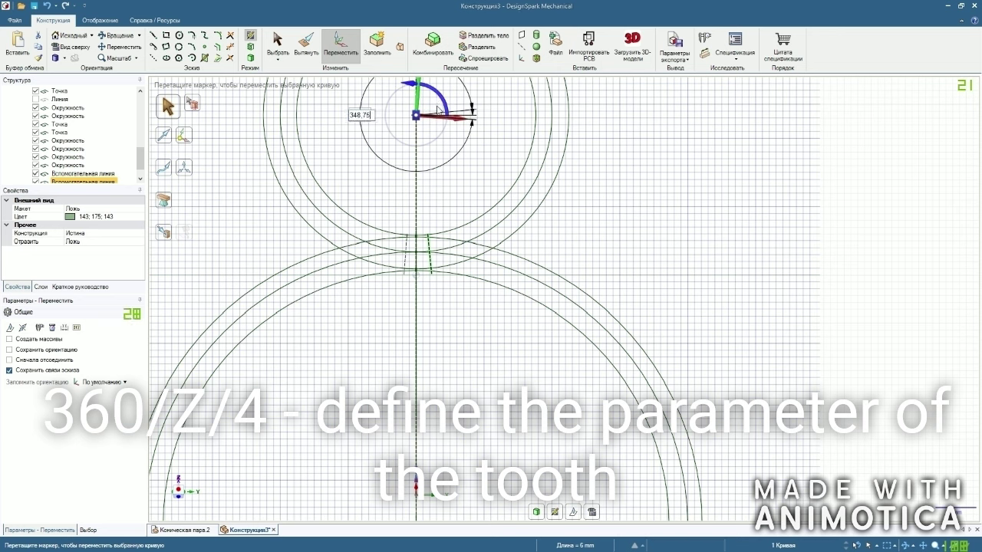
pyautogui.write('8,75')
pyautogui.press('Return')
pyautogui.click(372, 186)
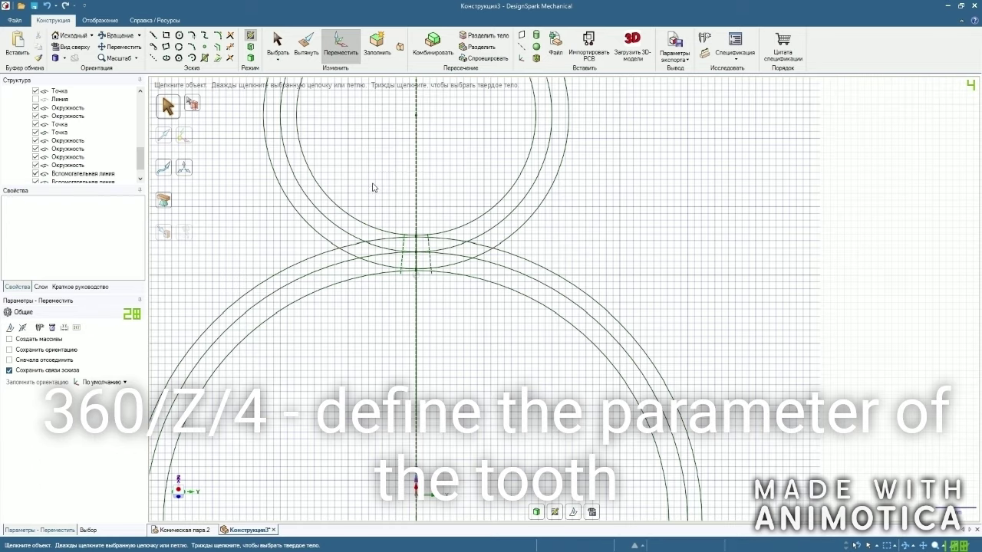
# Copy the central 6 mm construction line by rotating it 2.812° about the centre of the lower circles.
pyautogui.scroll(-3, 386, 170)
pyautogui.scroll(3, 368, 268)
pyautogui.scroll(-1, 115, 162)
pyautogui.click(105, 158)
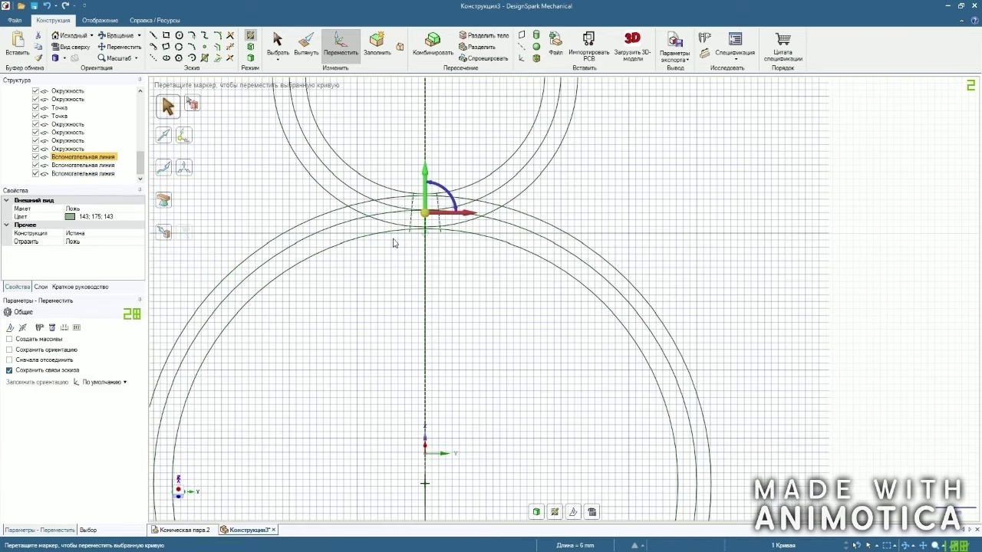
pyautogui.moveTo(420, 488); pyautogui.dragTo(425, 483)
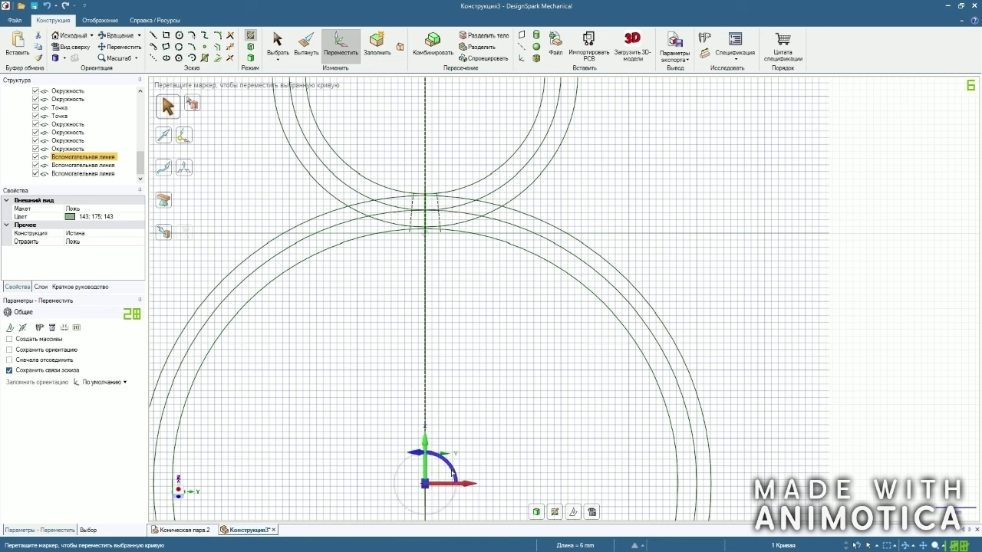
pyautogui.moveTo(452, 476); pyautogui.dragTo(450, 470)
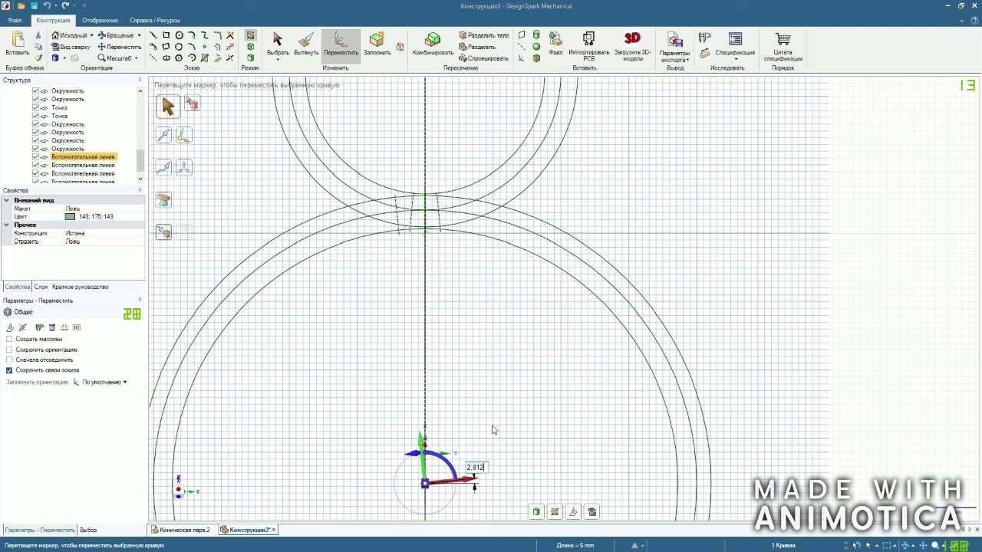
pyautogui.press('Return')
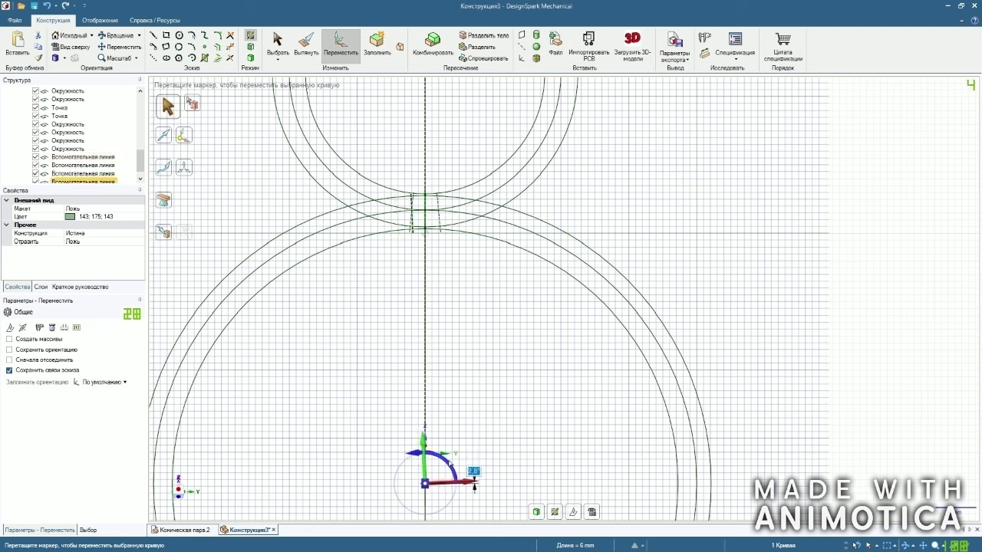
# Copy the newly rotated construction line by 354.375° about the lower circles' centre.
pyautogui.moveTo(447, 464); pyautogui.dragTo(451, 469)
pyautogui.write('3')
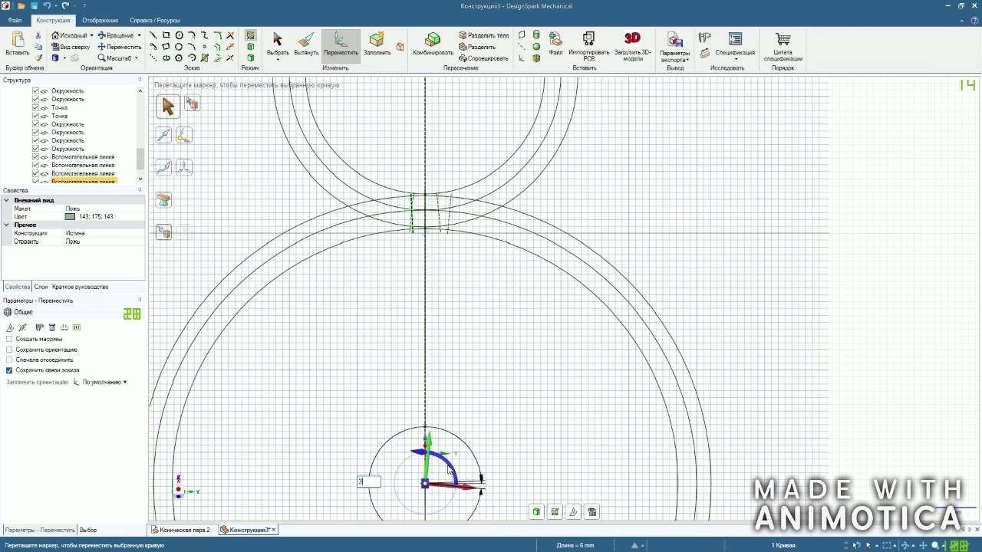
pyautogui.write('54,375')
pyautogui.press('Return')
pyautogui.click(497, 349)
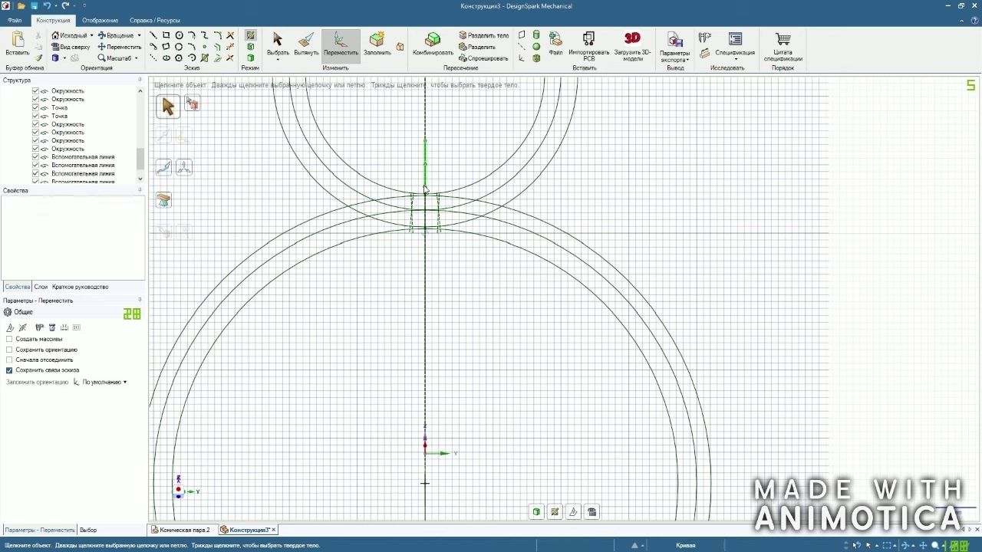
pyautogui.scroll(5, 405, 184)
pyautogui.scroll(3, 407, 192)
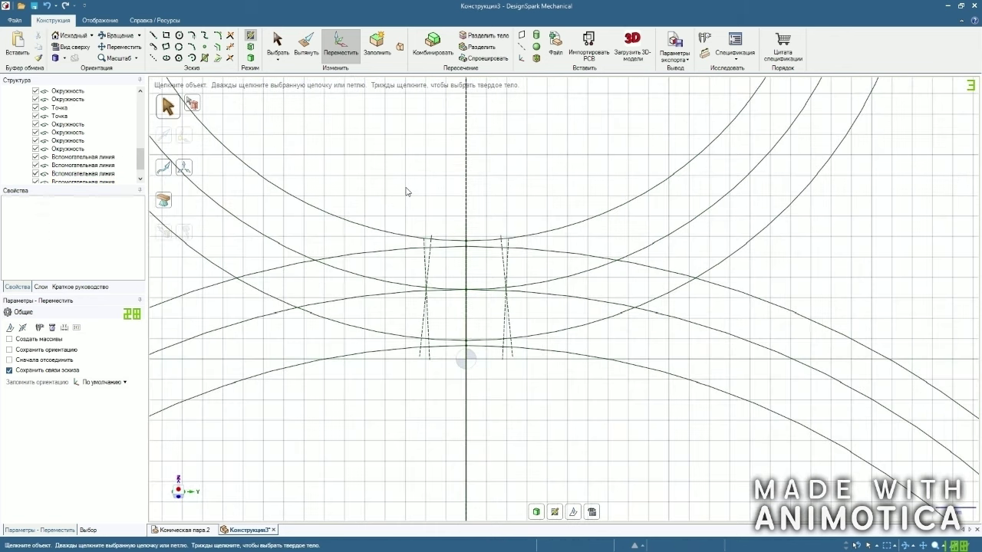
# Set the central vertical construction line as the sketch's mirror line for drawing symmetric tooth flanks.
pyautogui.scroll(2, 417, 407)
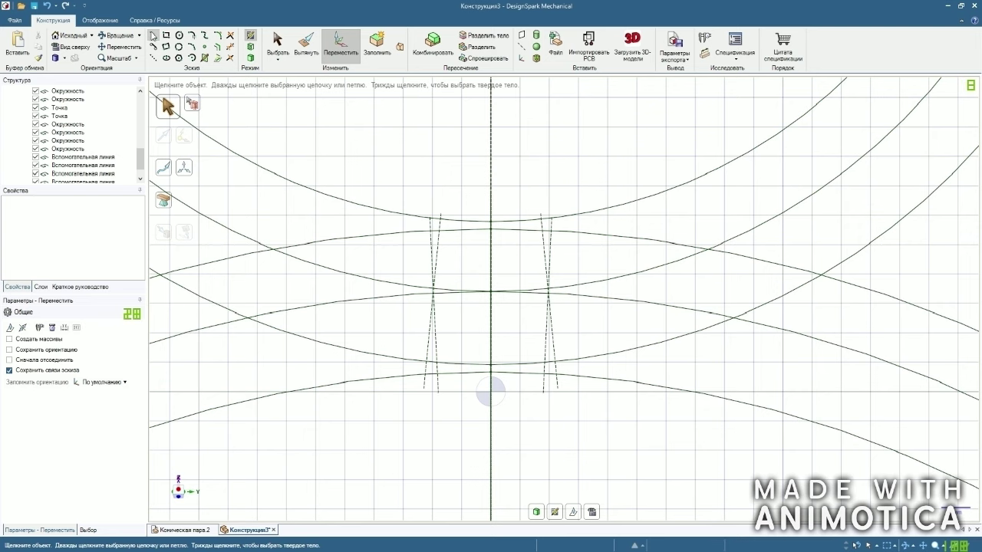
pyautogui.click(153, 36)
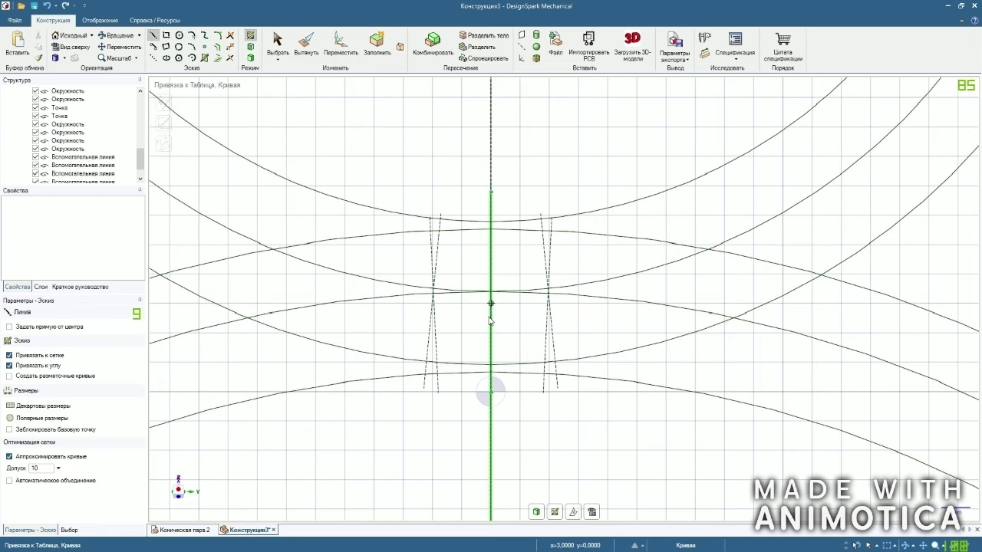
pyautogui.click(109, 160)
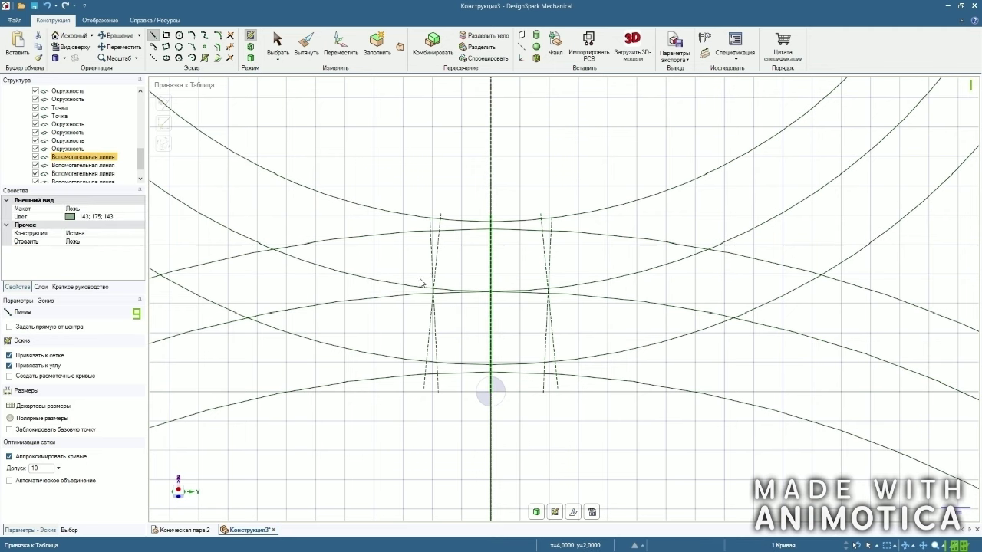
pyautogui.rightClick(491, 274)
pyautogui.click(530, 17)
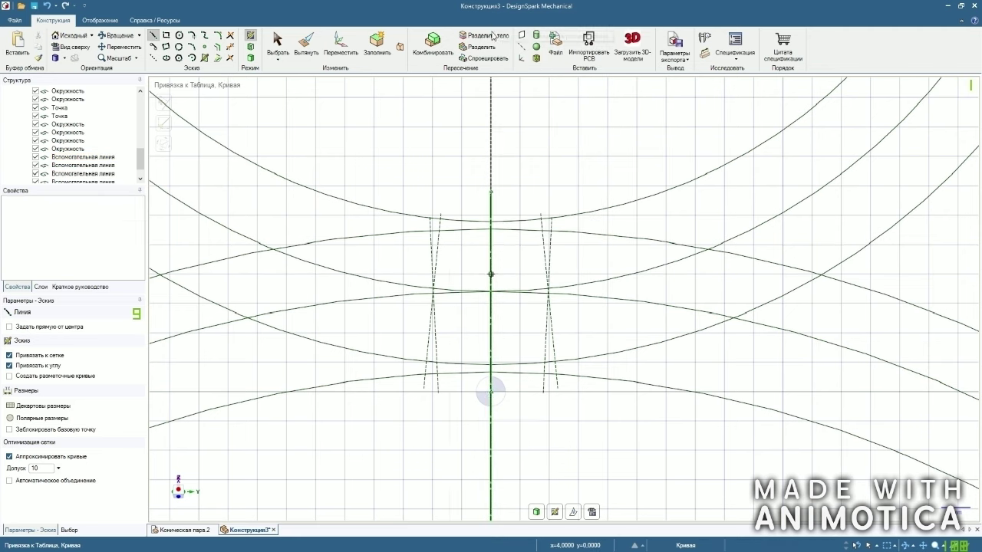
# Draw a mirrored straight flank line about 2.5 mm long from the smallest upper gear circle to its middle circle.
pyautogui.scroll(3, 440, 224)
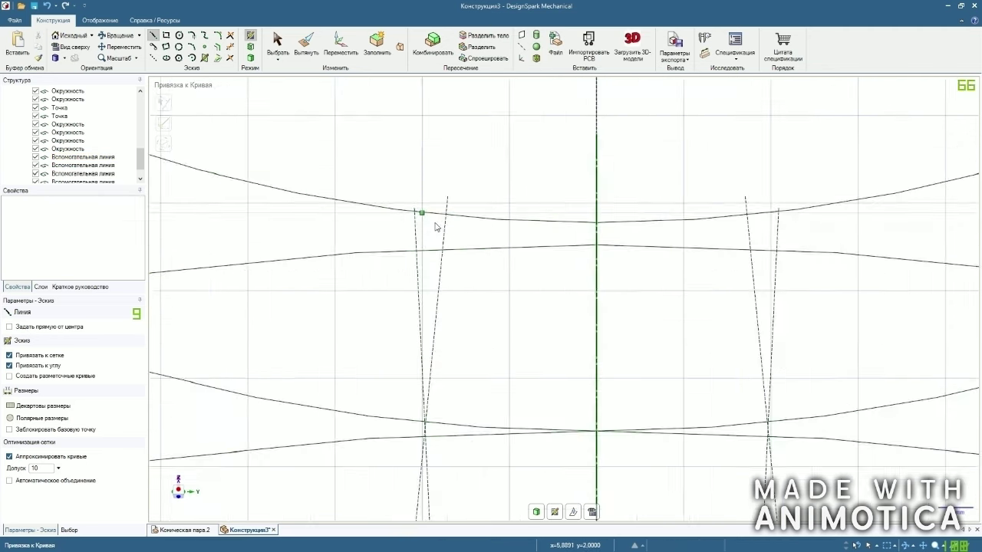
pyautogui.click(415, 212)
pyautogui.scroll(-2, 417, 217)
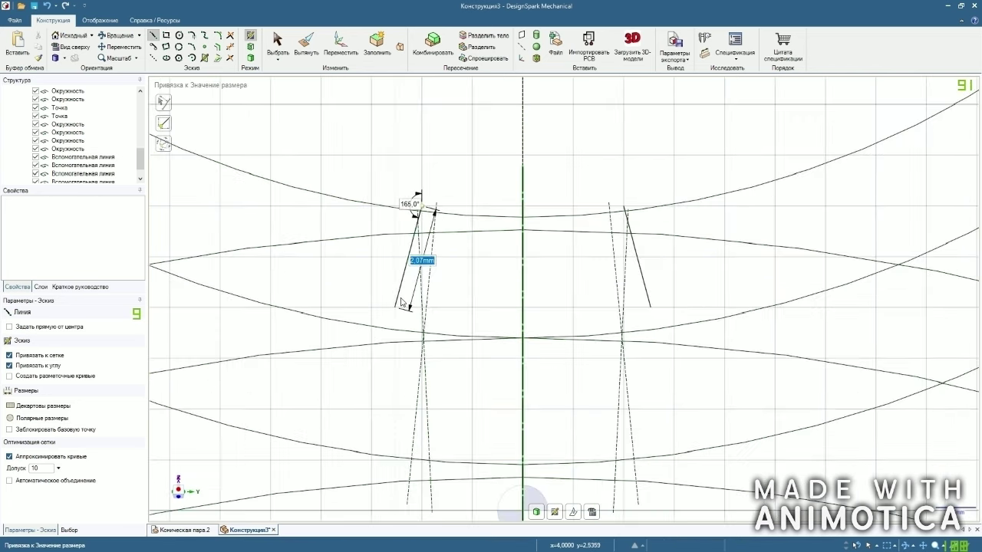
pyautogui.scroll(5, 453, 316)
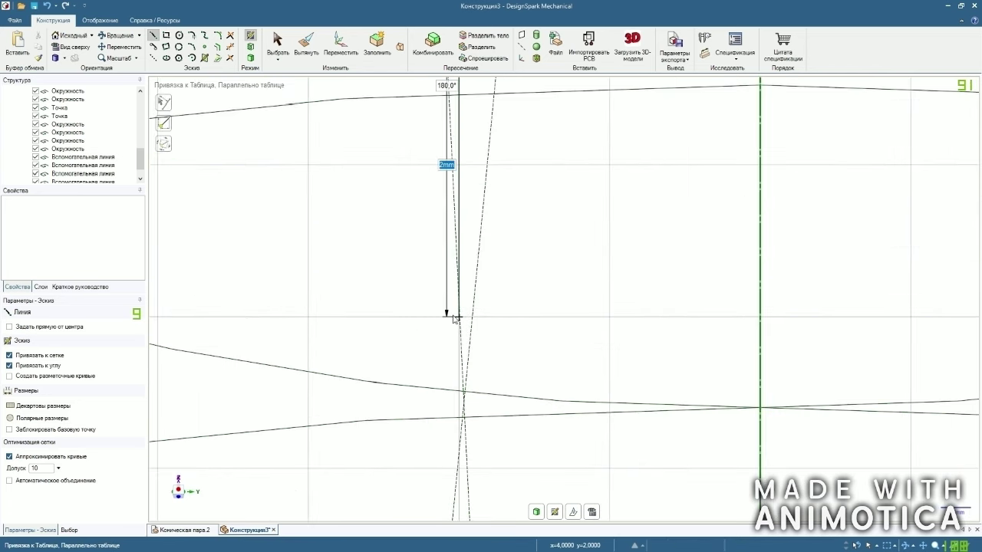
pyautogui.click(477, 395)
pyautogui.scroll(-3, 438, 261)
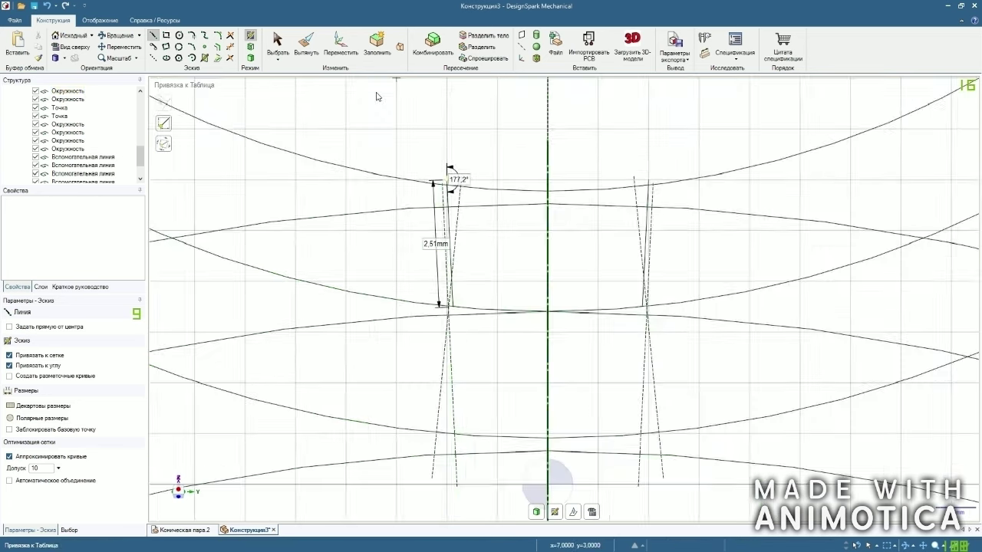
# Draw a mirrored outward-bulging flank arc from the line's lower end to the largest upper gear circle, spanning 30° with radius about 5.2 mm.
pyautogui.click(192, 47)
pyautogui.scroll(3, 460, 305)
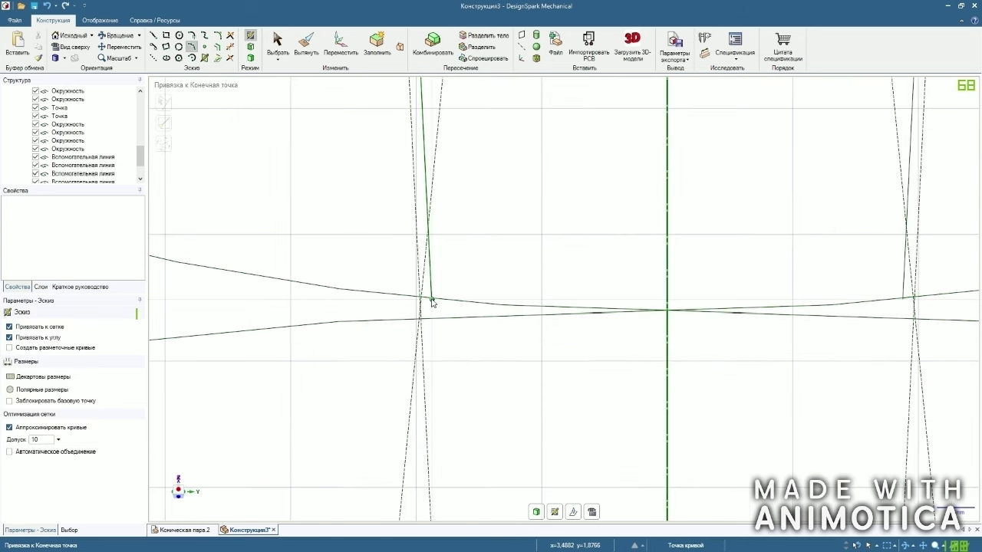
pyautogui.click(431, 300)
pyautogui.scroll(-3, 420, 282)
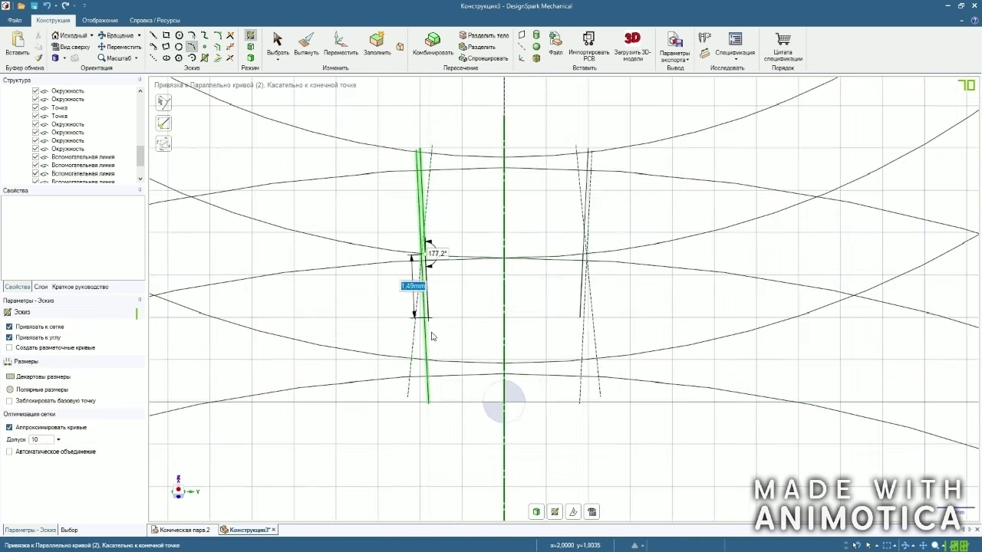
pyautogui.click(463, 363)
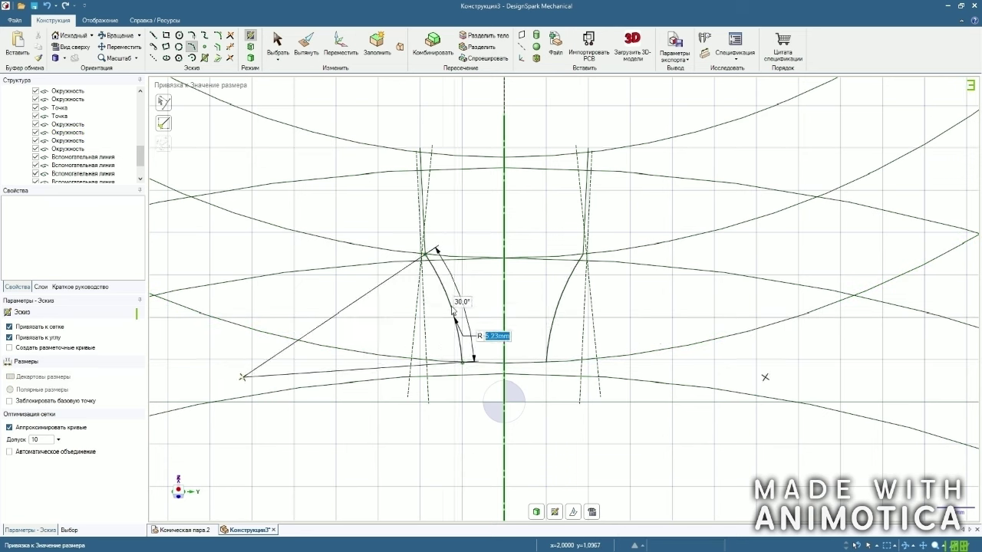
pyautogui.press('Escape')
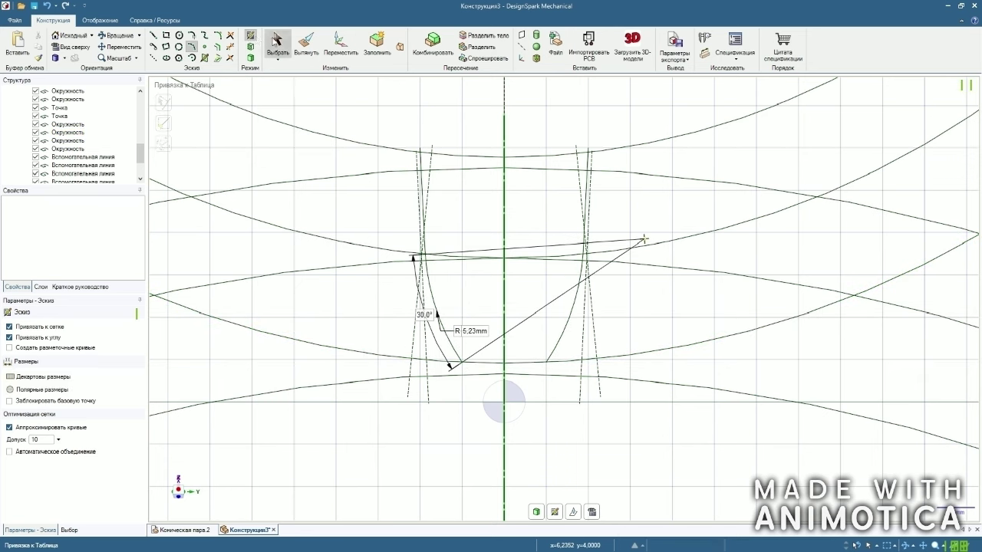
# Try to fillet the corner between the mirrored flank arc and the largest upper gear circle.
pyautogui.scroll(3, 445, 361)
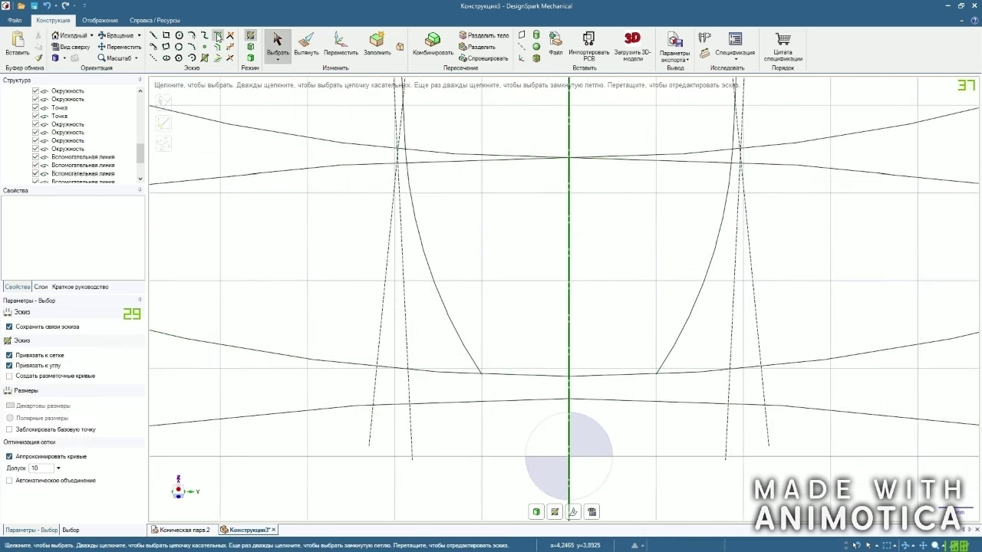
pyautogui.click(218, 35)
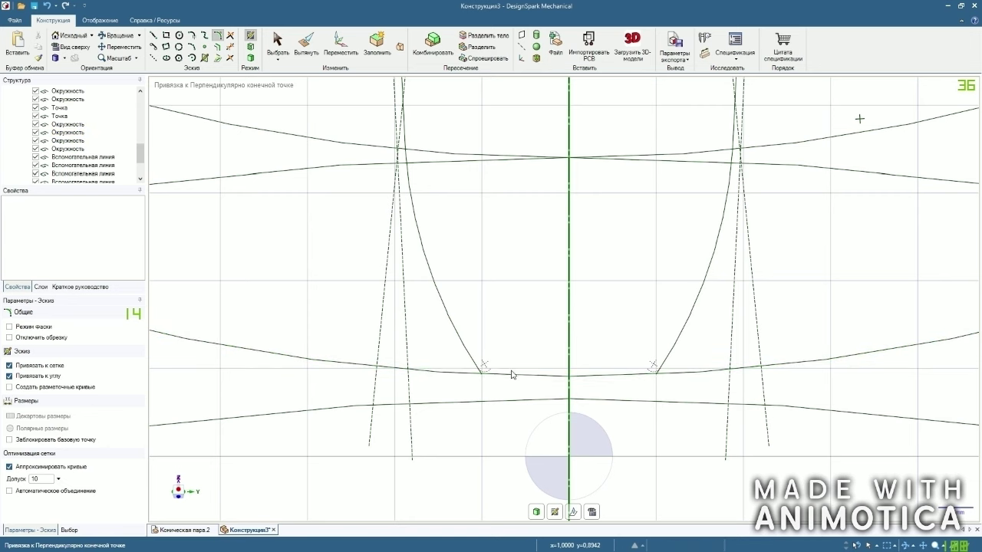
pyautogui.click(277, 43)
pyautogui.click(219, 36)
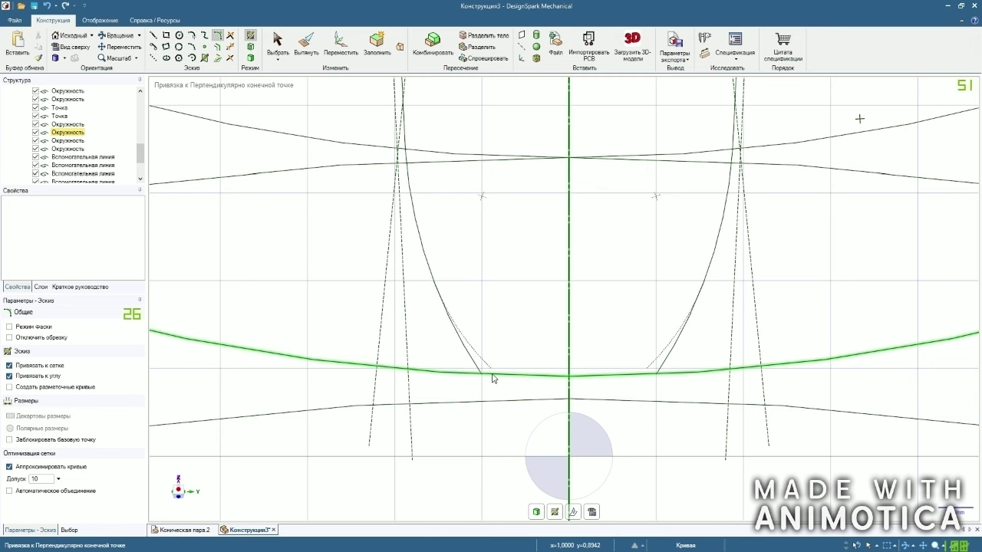
# Turn off mirroring about the central construction line and retry the fillet at the left flank arc's lower end.
pyautogui.click(277, 44)
pyautogui.rightClick(568, 282)
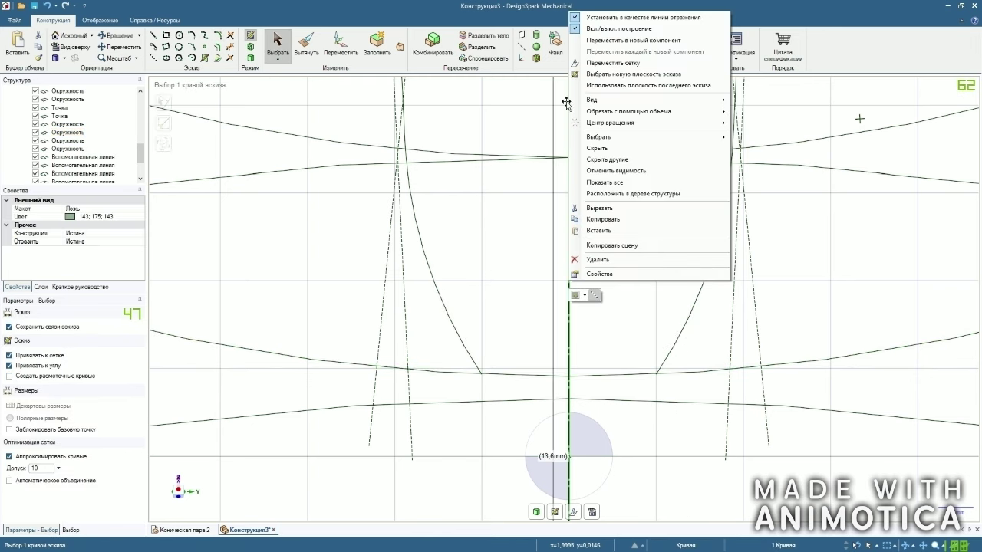
pyautogui.click(567, 19)
pyautogui.press('k')
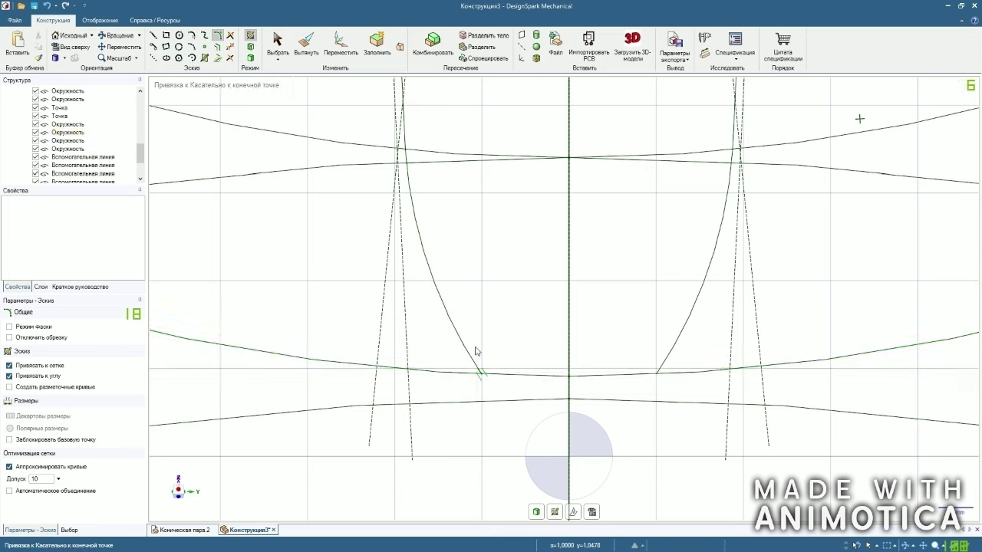
# Draw a three-point arc of about 22.5 mm radius along the largest upper gear circle, joining both flank arcs' lower ends.
pyautogui.click(192, 48)
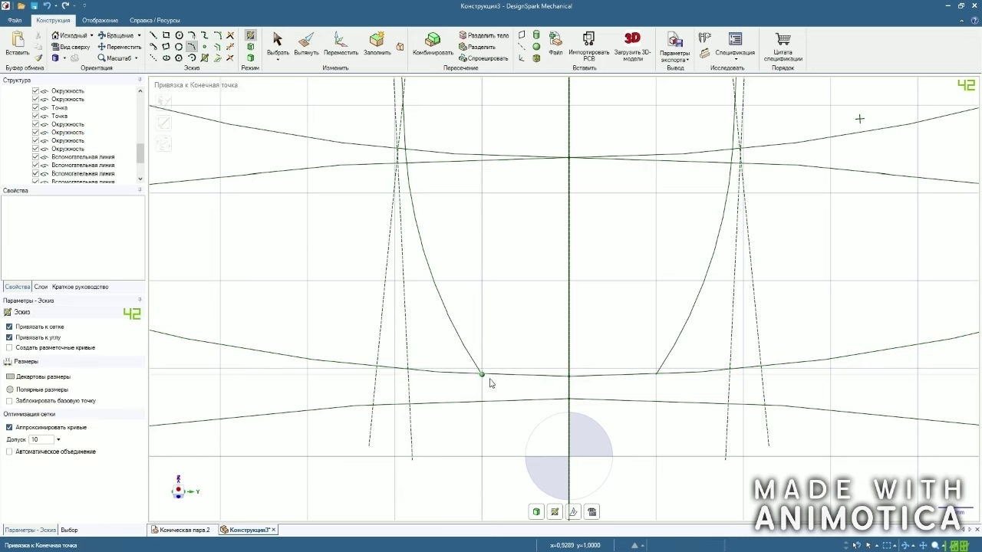
pyautogui.click(481, 376)
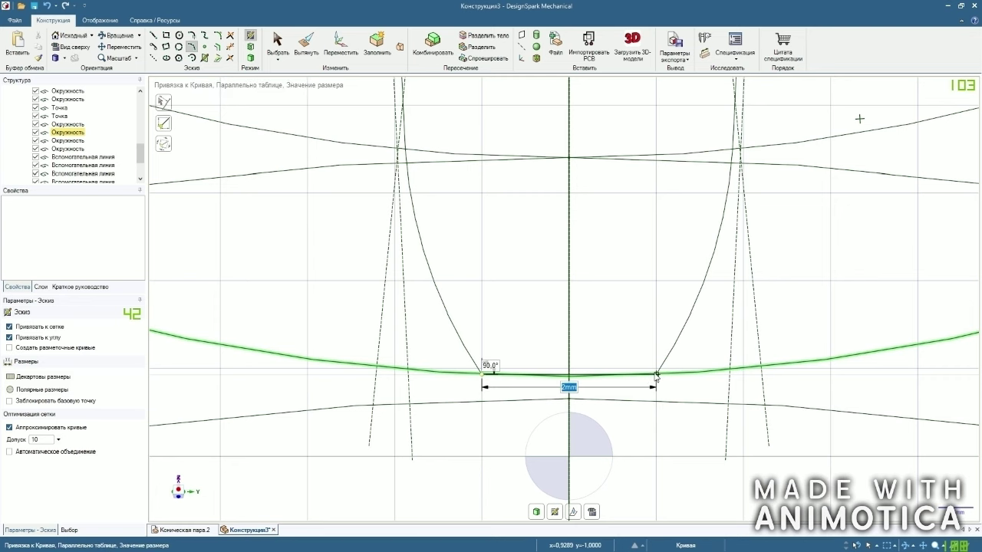
pyautogui.scroll(2, 571, 379)
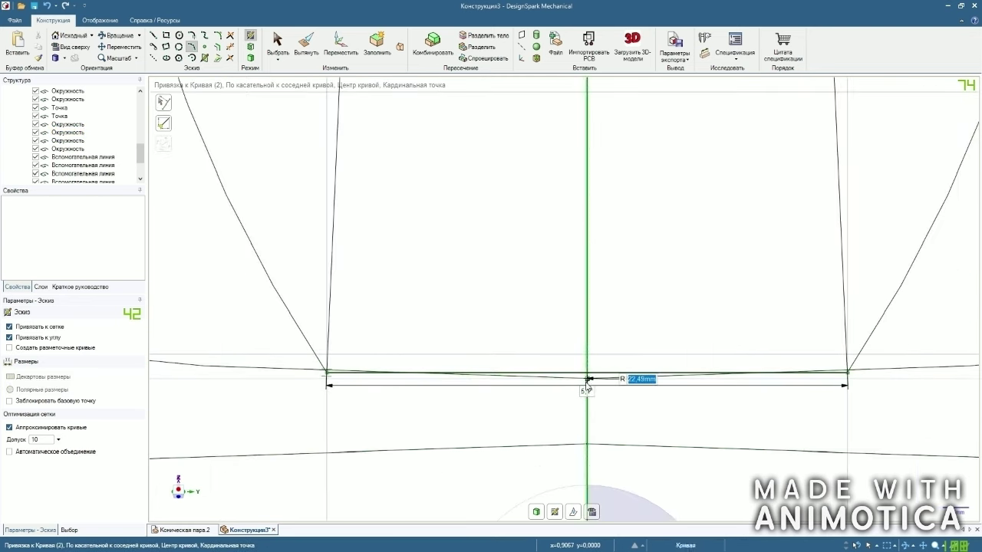
pyautogui.scroll(-2, 498, 326)
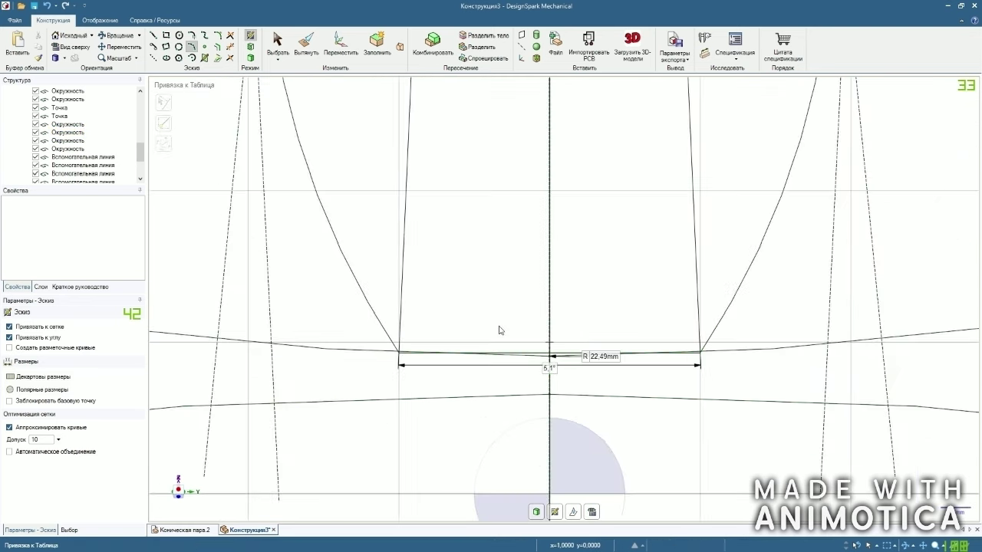
# Try to fillet the corner between the left flank arc and the joining arc.
pyautogui.click(218, 35)
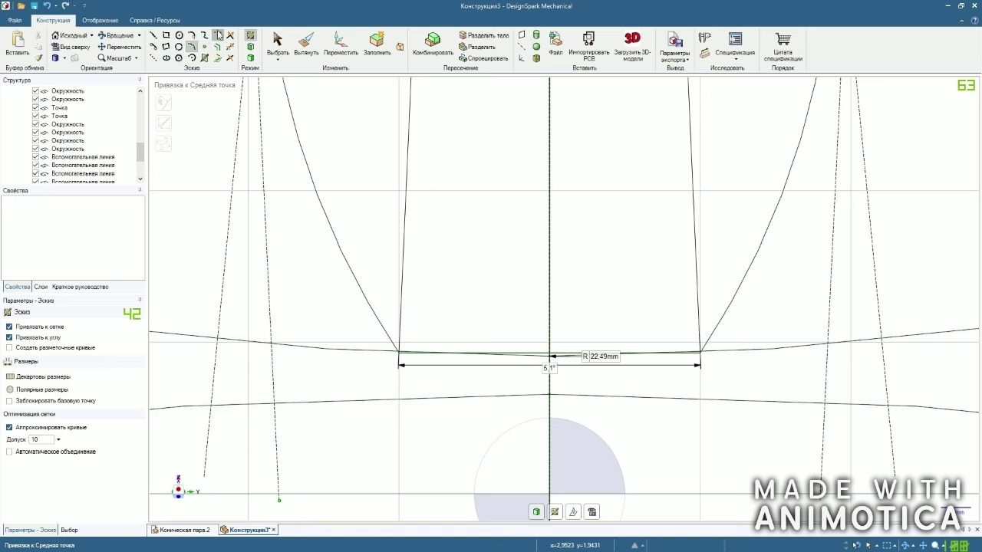
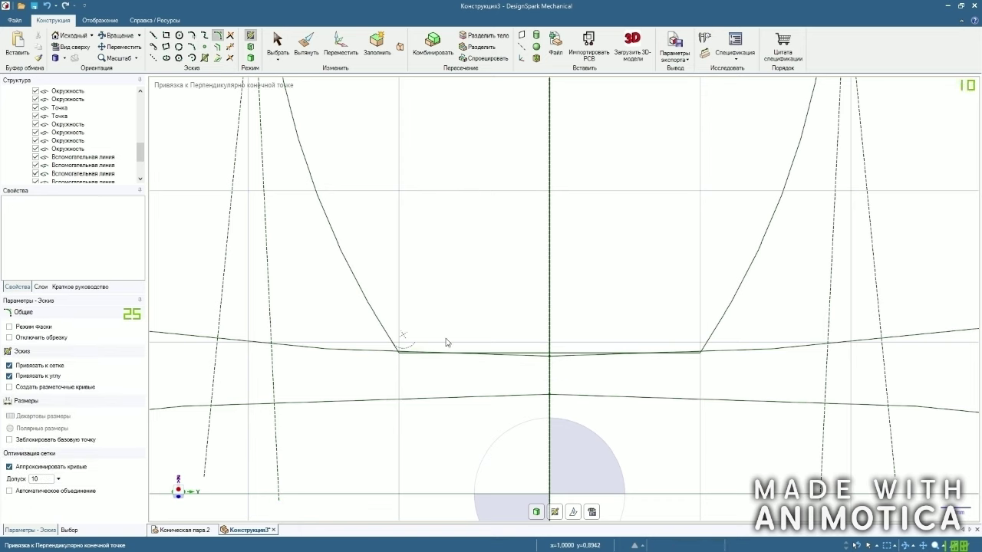
pyautogui.click(278, 43)
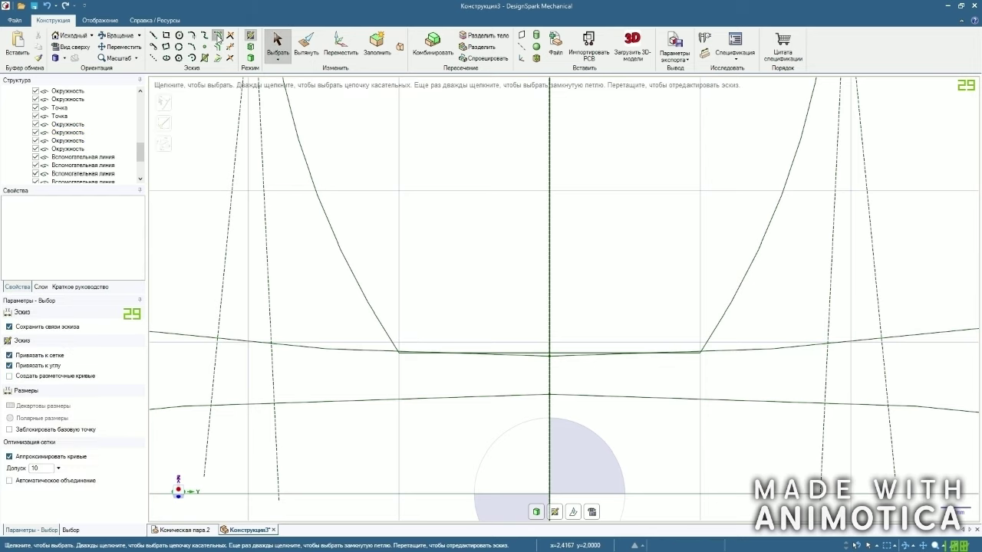
pyautogui.click(218, 36)
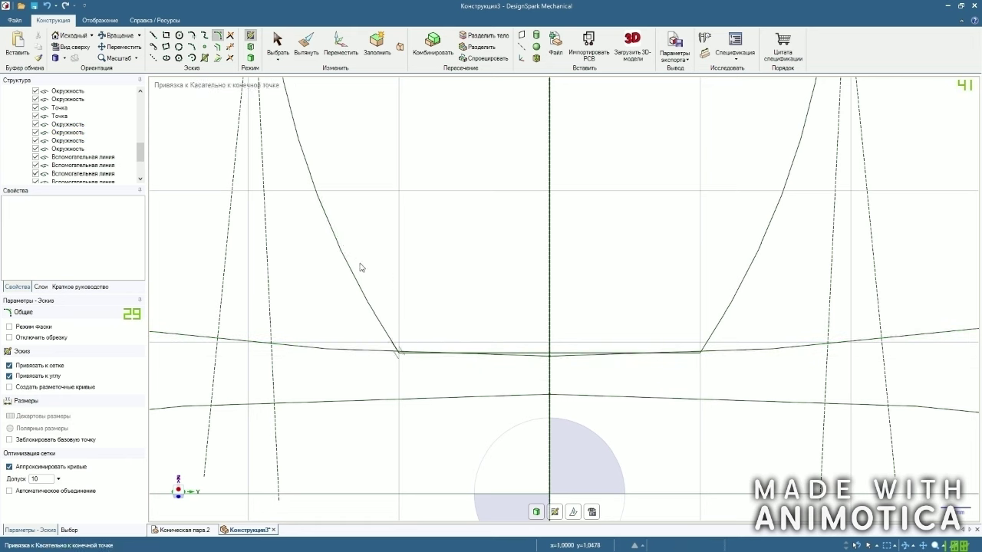
pyautogui.click(278, 43)
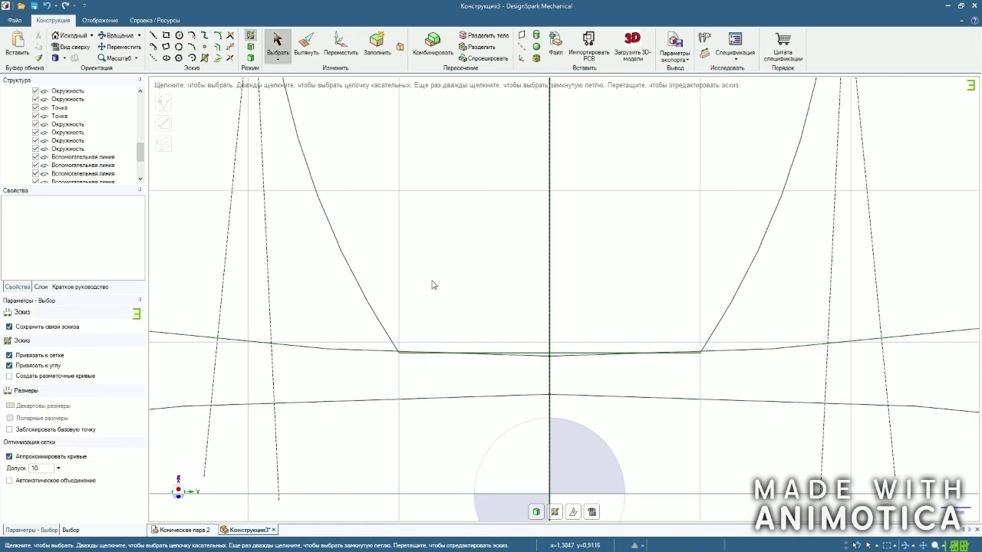
# Hide the largest upper gear circle and delete the arc joining the lower ends of the tooth flanks.
pyautogui.scroll(-2, 443, 281)
pyautogui.scroll(-3, 127, 169)
pyautogui.scroll(2, 127, 174)
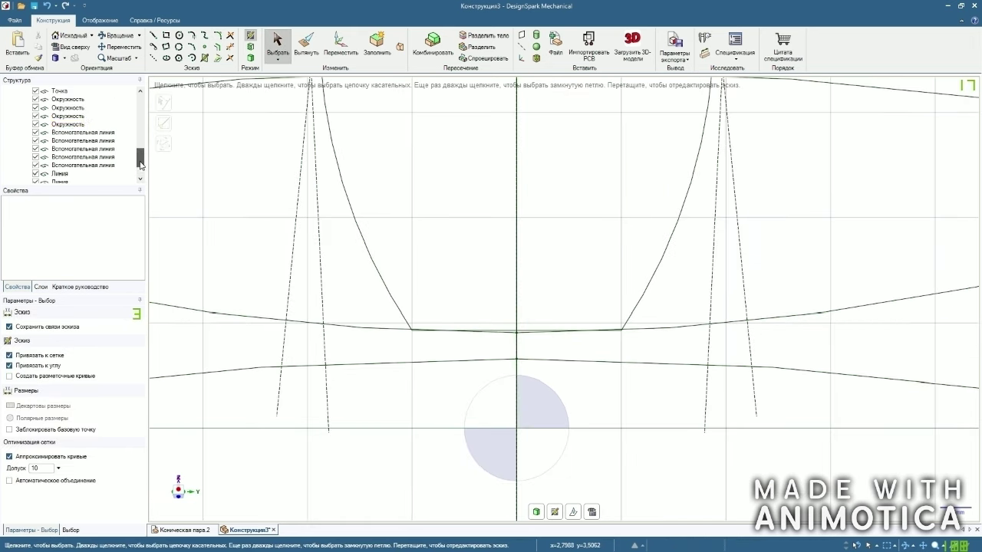
pyautogui.click(36, 107)
pyautogui.click(471, 331)
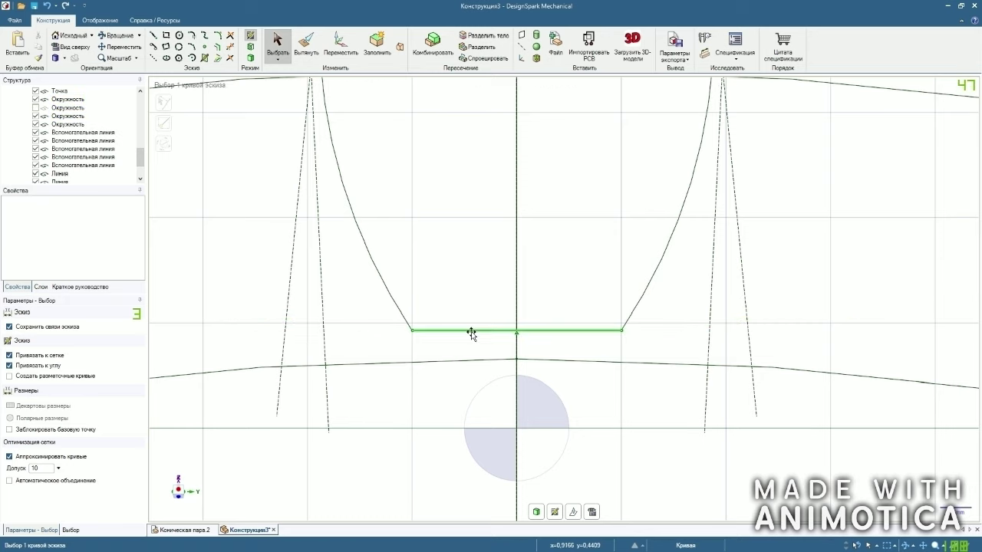
pyautogui.rightClick(499, 330)
pyautogui.click(518, 310)
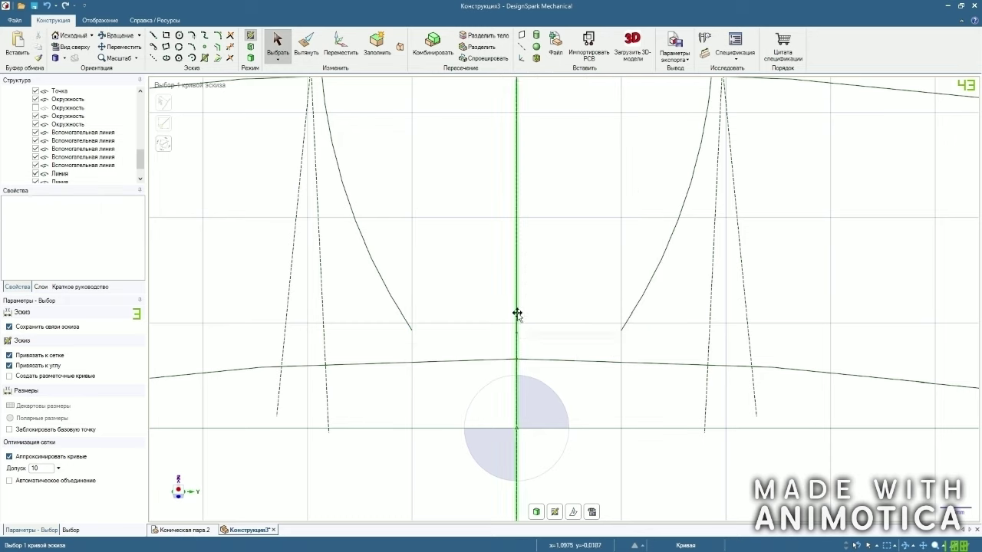
# Redraw the three-point arc between the lower ends of the two flank arcs with a radius of about 22.5 mm.
pyautogui.click(192, 47)
pyautogui.click(412, 330)
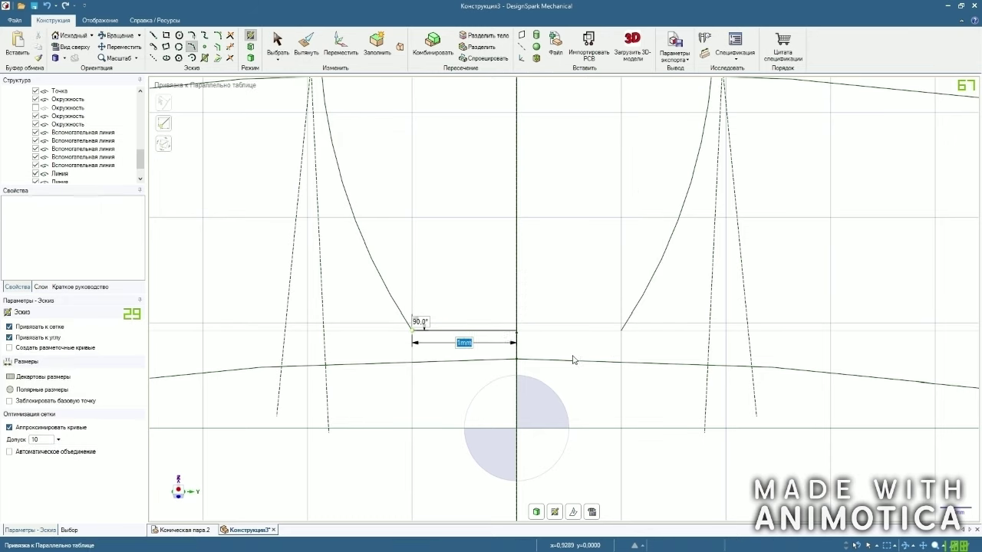
pyautogui.click(622, 332)
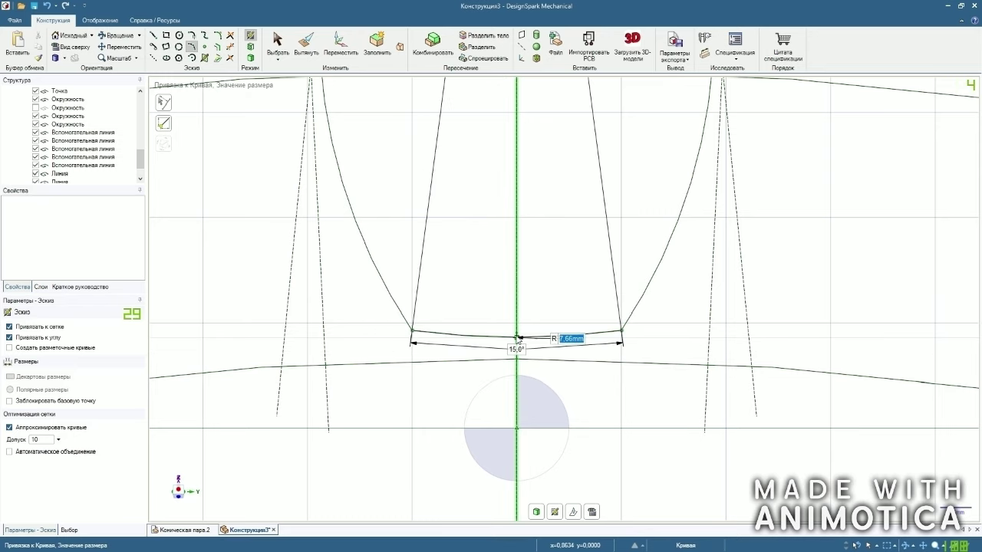
pyautogui.scroll(5, 517, 338)
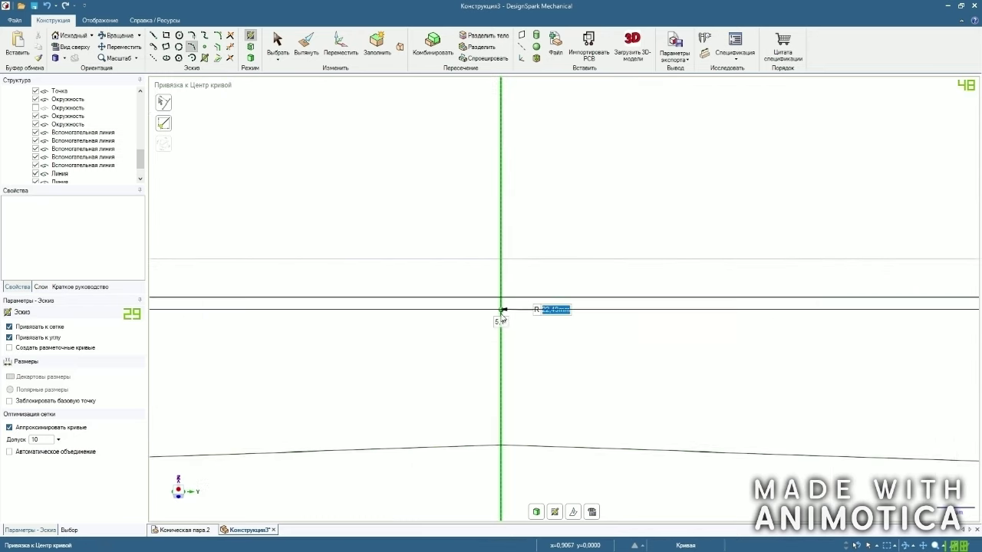
pyautogui.scroll(-5, 502, 318)
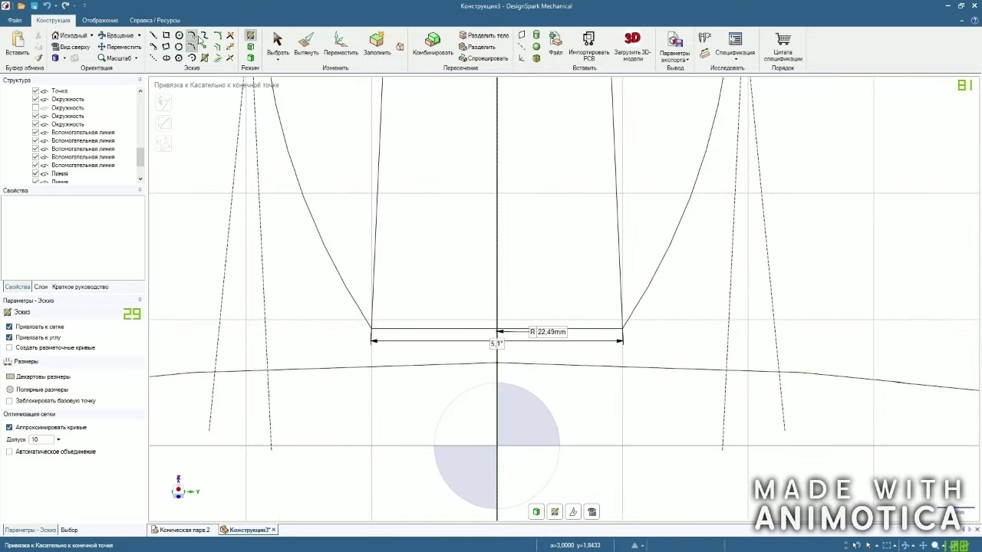
# Try to fillet the left flank arc with the redrawn joining arc.
pyautogui.click(218, 35)
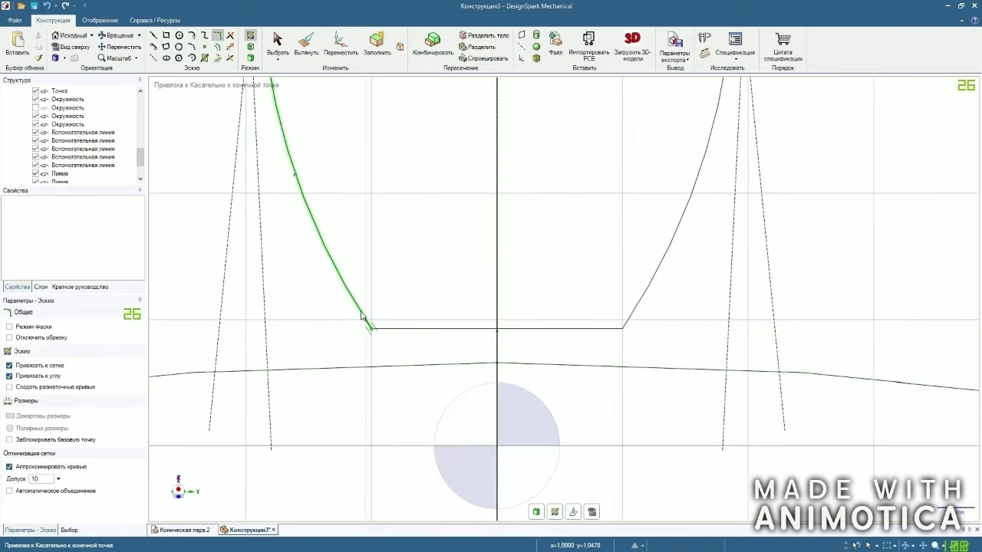
pyautogui.click(413, 330)
# Replace the arc joining the lower ends of the tooth flanks with a straight 2 mm line.
pyautogui.click(277, 44)
pyautogui.rightClick(452, 329)
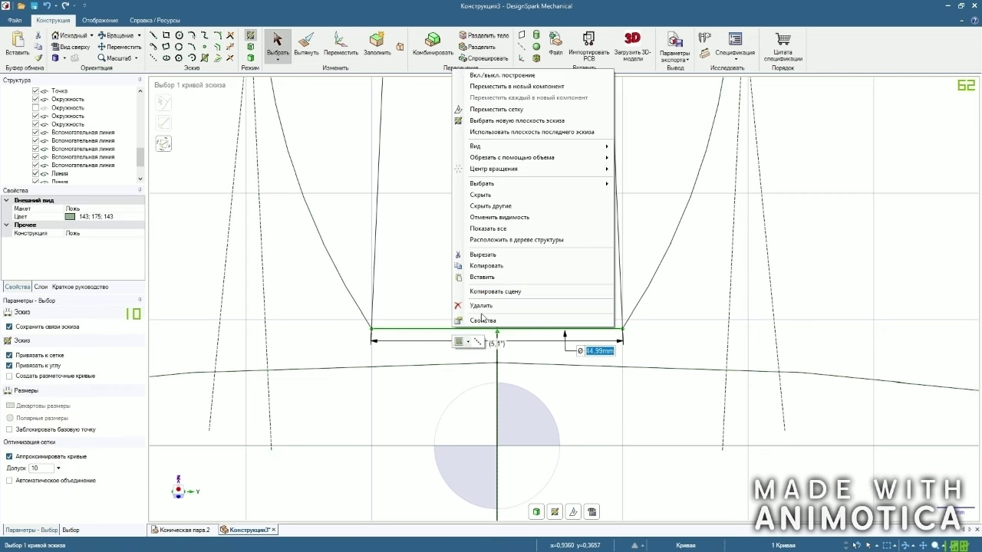
pyautogui.click(481, 306)
pyautogui.click(154, 35)
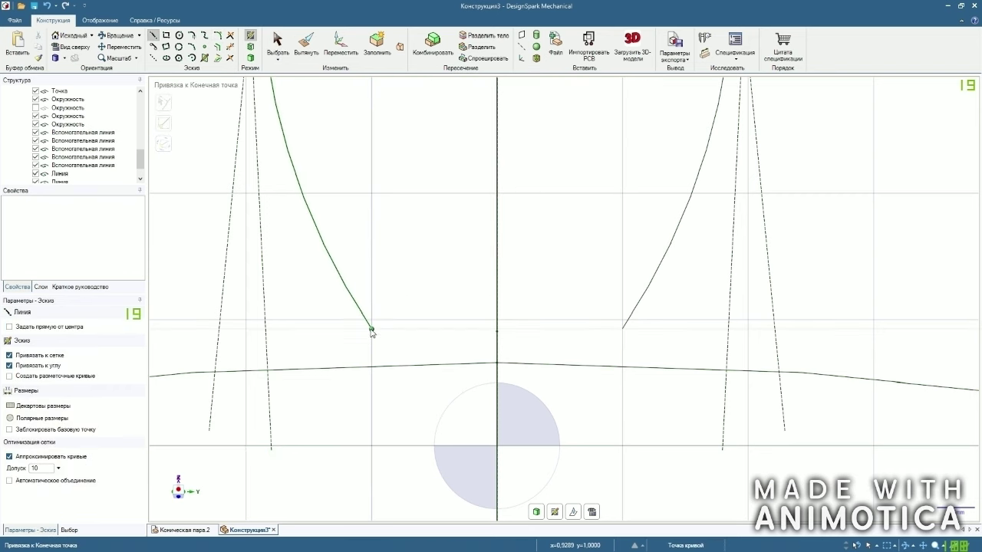
pyautogui.scroll(6, 370, 331)
pyautogui.click(374, 324)
pyautogui.scroll(-5, 333, 339)
pyautogui.click(652, 330)
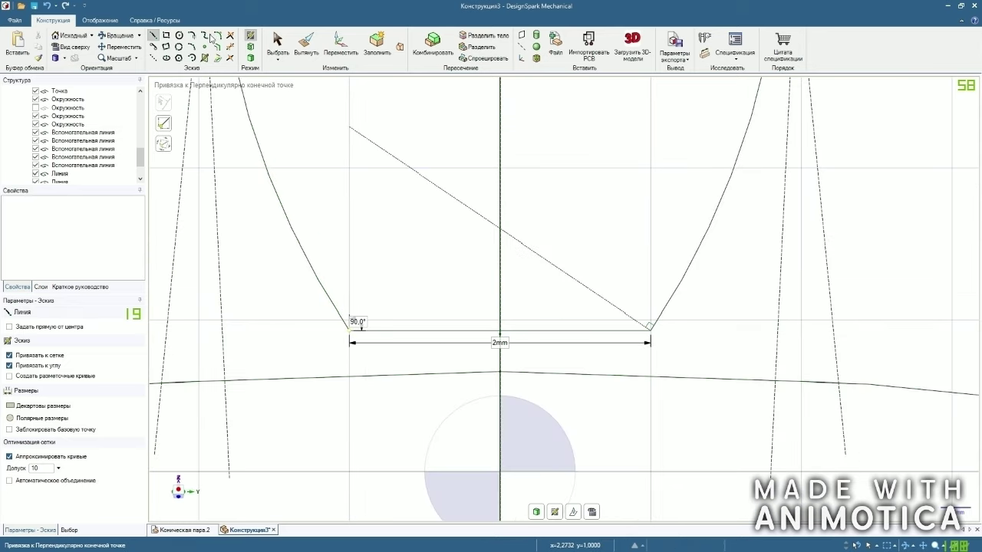
pyautogui.click(217, 39)
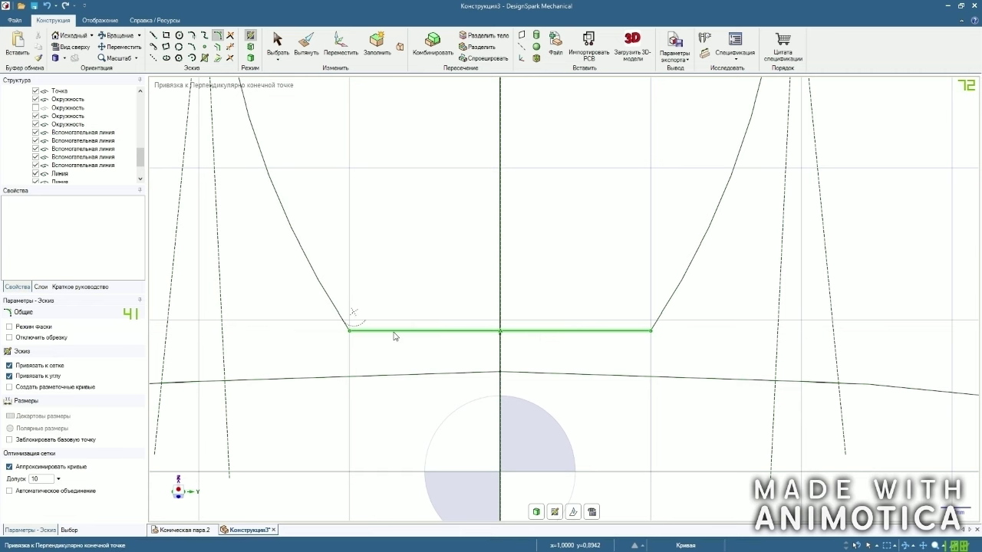
pyautogui.scroll(-3, 393, 336)
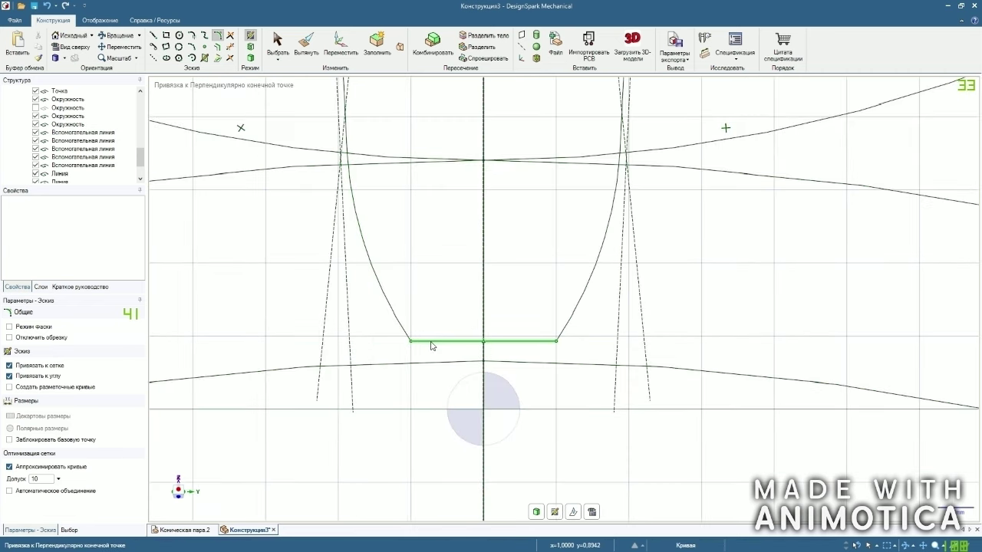
pyautogui.click(399, 329)
pyautogui.scroll(-2, 402, 334)
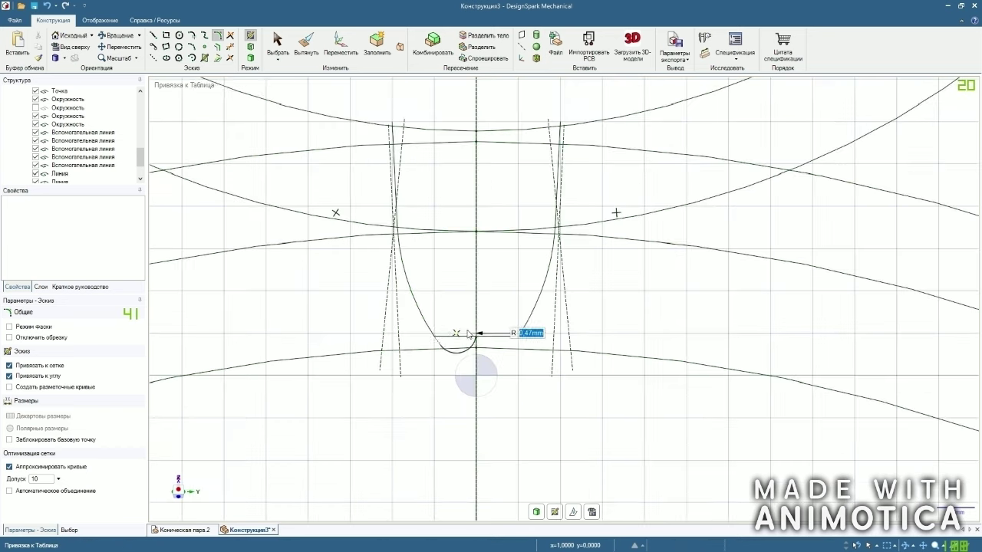
pyautogui.scroll(4, 461, 339)
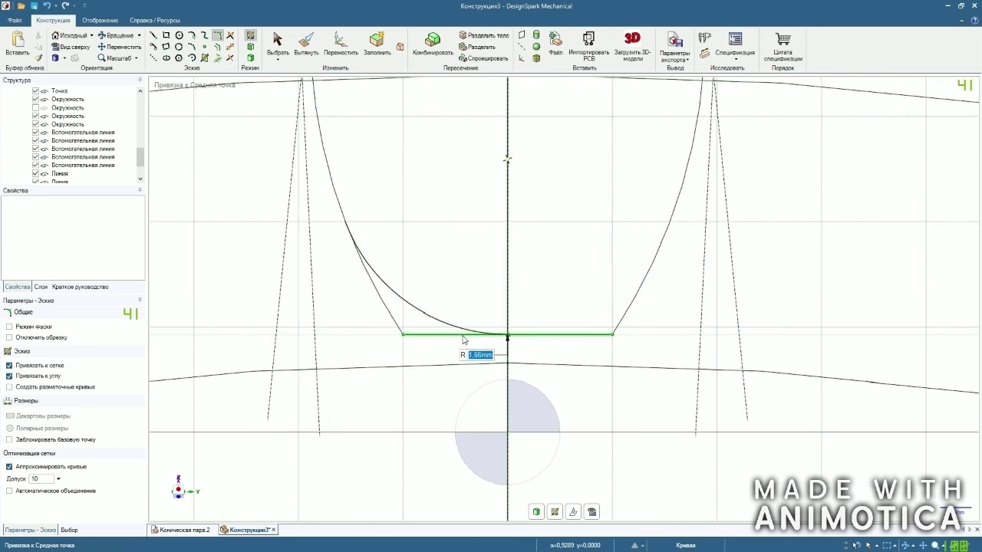
pyautogui.click(275, 46)
pyautogui.scroll(6, 422, 395)
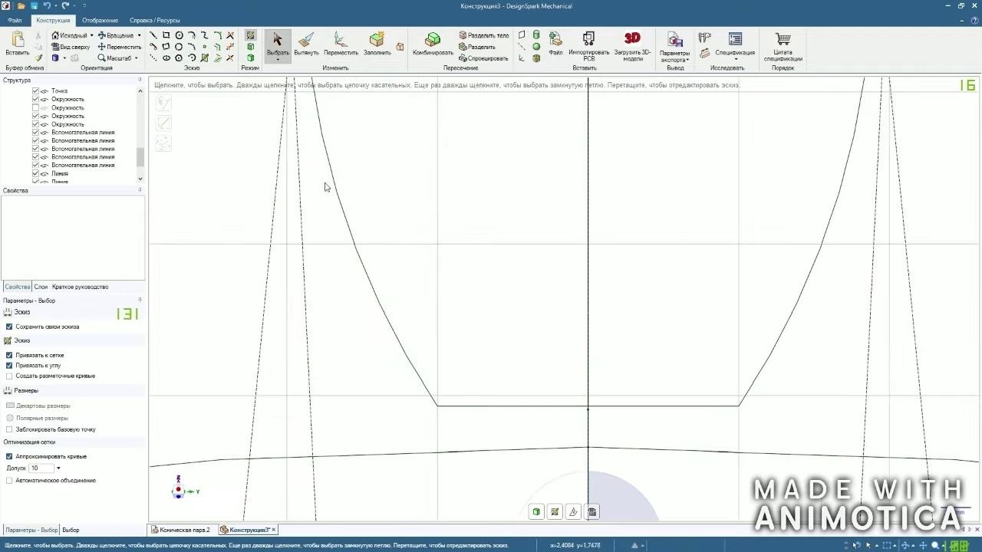
# Try a freehand fillet about 1.5 mm in diameter between the left flank and the base line, and undo it.
pyautogui.click(218, 36)
pyautogui.click(448, 368)
pyautogui.click(381, 340)
pyautogui.scroll(-3, 476, 368)
pyautogui.click(640, 367)
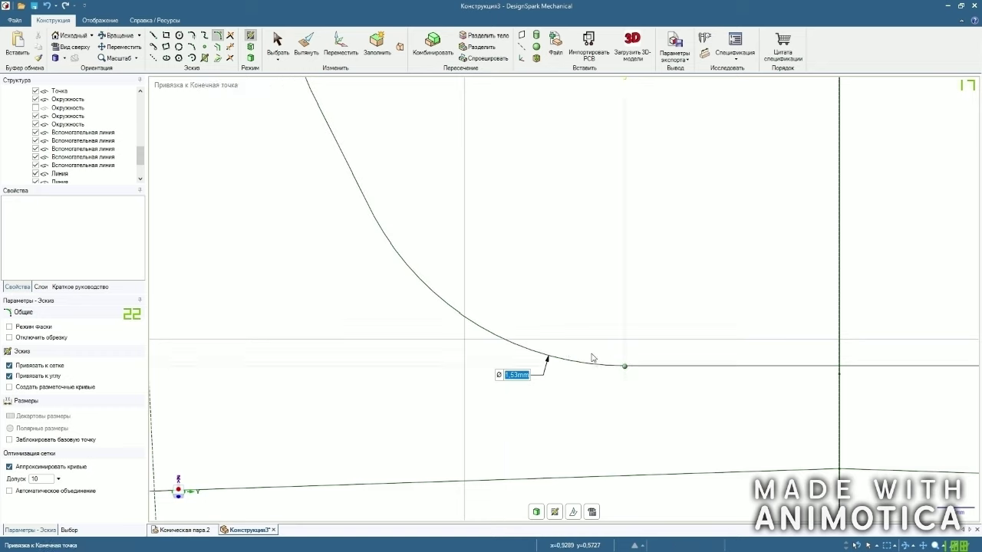
pyautogui.click(46, 5)
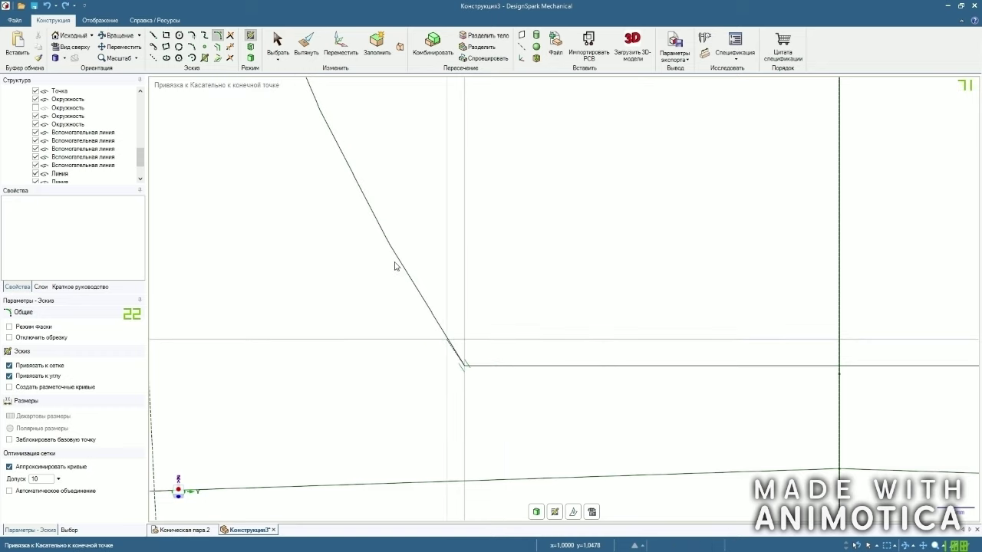
# Fillet both lower corners between the flank arcs and the base line with a 0.5 mm radius.
pyautogui.click(708, 369)
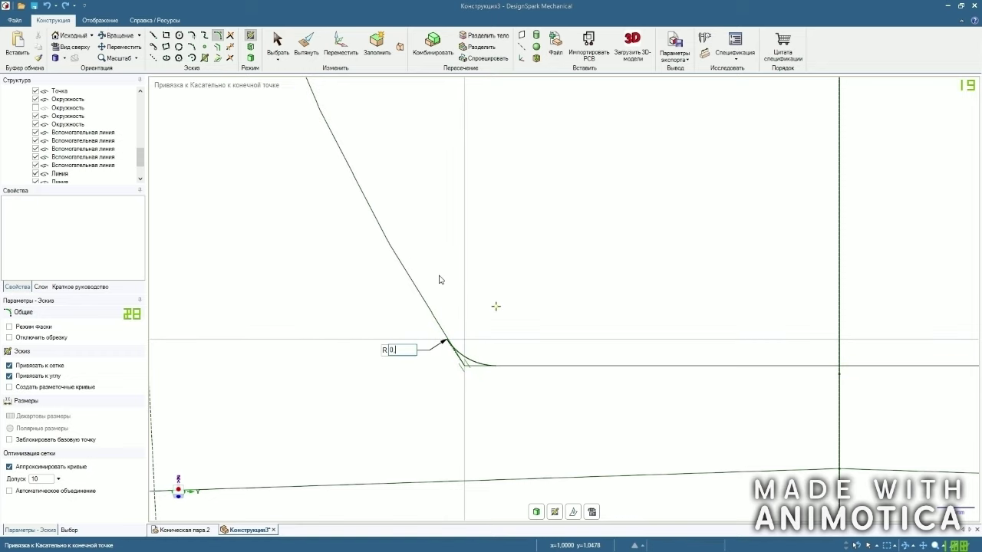
pyautogui.press('Return')
pyautogui.scroll(-5, 293, 305)
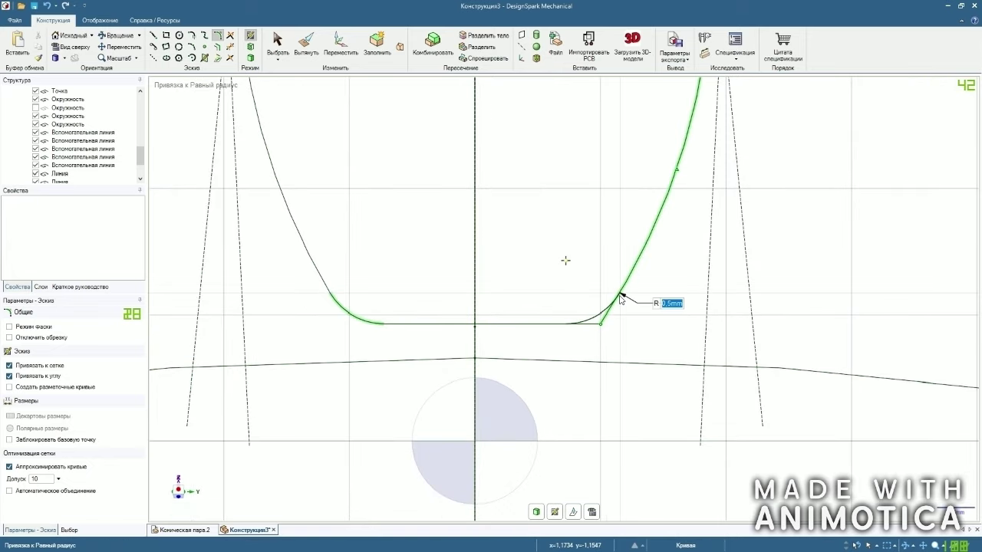
pyautogui.scroll(-5, 540, 306)
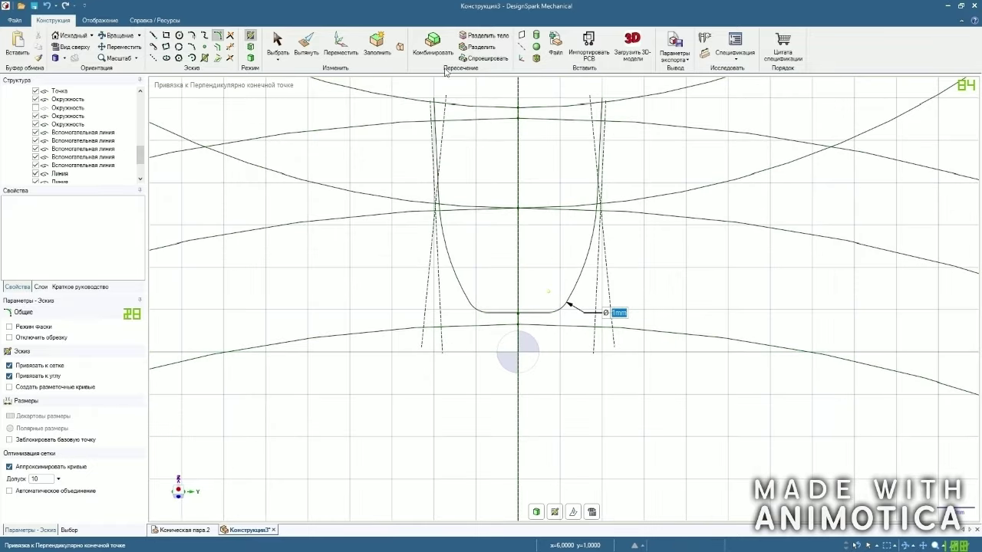
# Close the tooth profile with a 4 mm line between the upper ends of the two flanks.
pyautogui.press('l')
pyautogui.scroll(3, 437, 100)
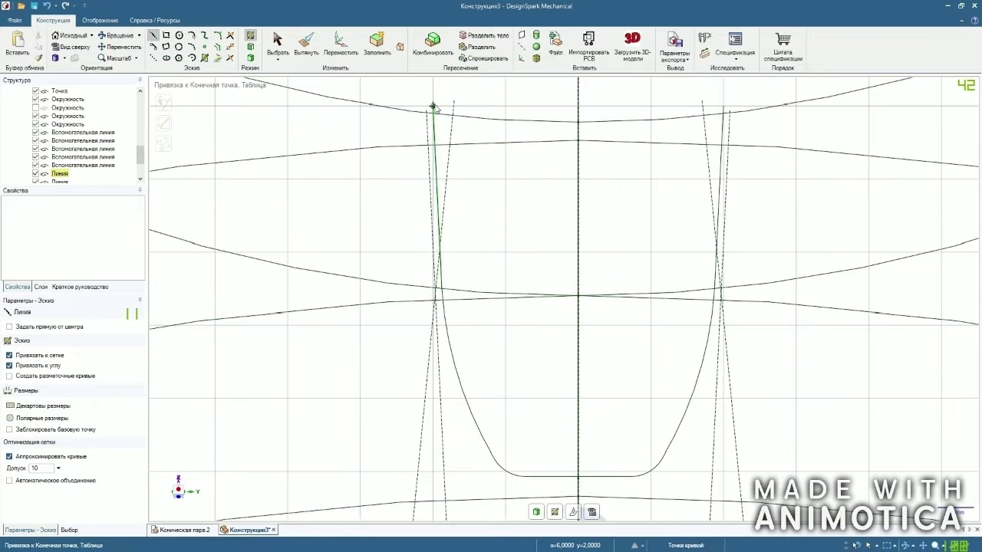
pyautogui.click(433, 106)
pyautogui.click(723, 106)
pyautogui.scroll(-3, 578, 135)
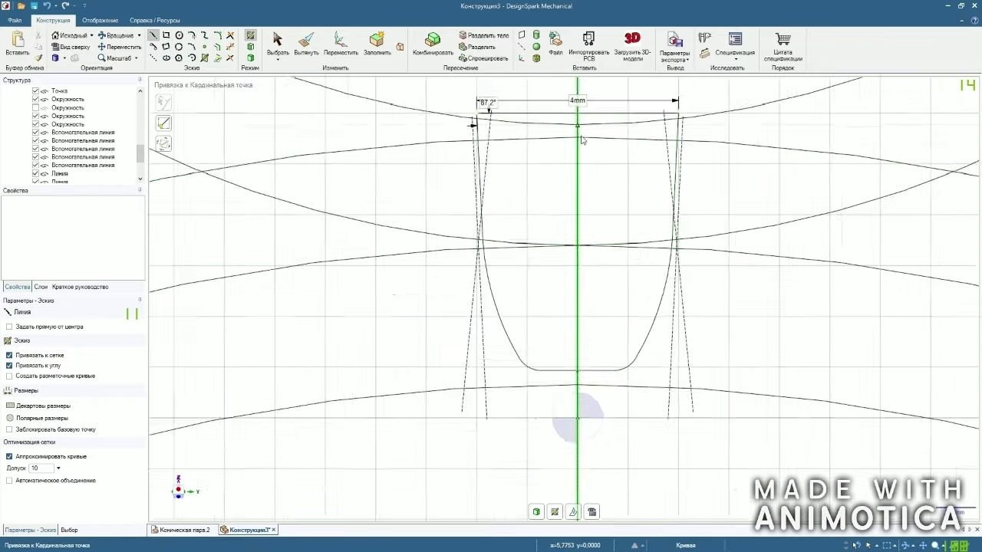
pyautogui.click(278, 46)
pyautogui.scroll(-1, 399, 188)
pyautogui.click(412, 206)
pyautogui.press('Escape')
pyautogui.scroll(-1, 417, 209)
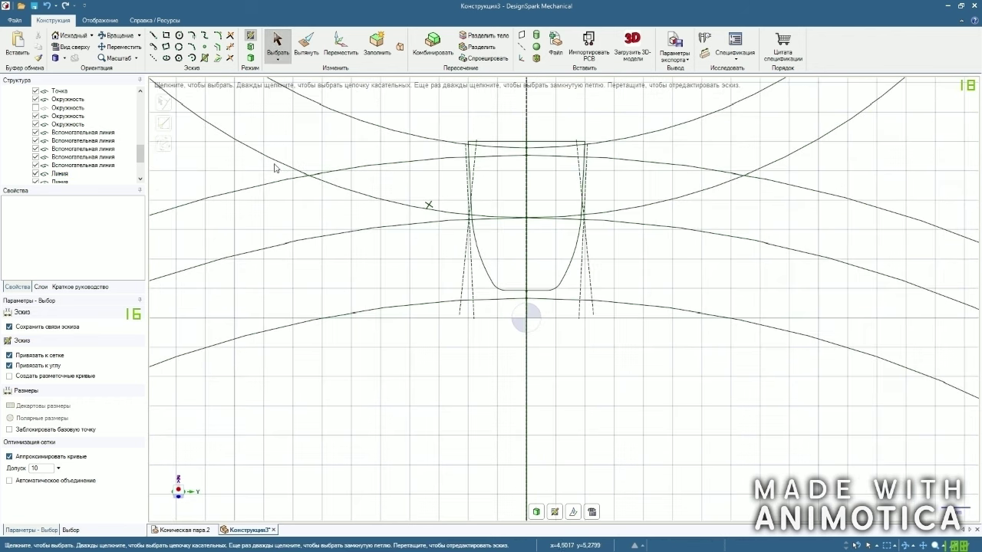
# Hide all the construction circles of both gears, leaving the tooth profile and construction lines displayed.
pyautogui.click(72, 107)
pyautogui.keyDown('ctrl'); pyautogui.click(82, 124); pyautogui.keyUp('ctrl')
pyautogui.keyDown('shift'); pyautogui.click(81, 125); pyautogui.keyUp('shift')
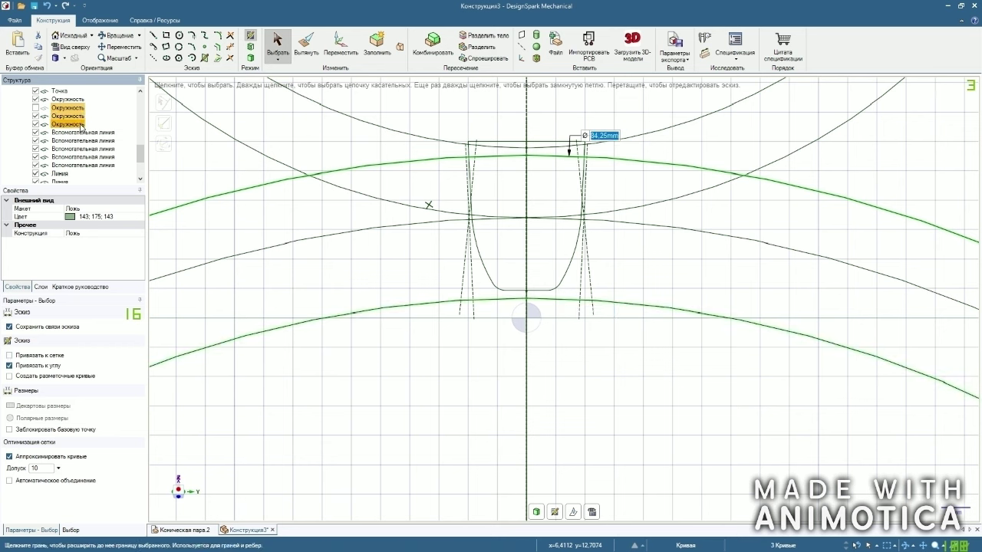
pyautogui.click(35, 108)
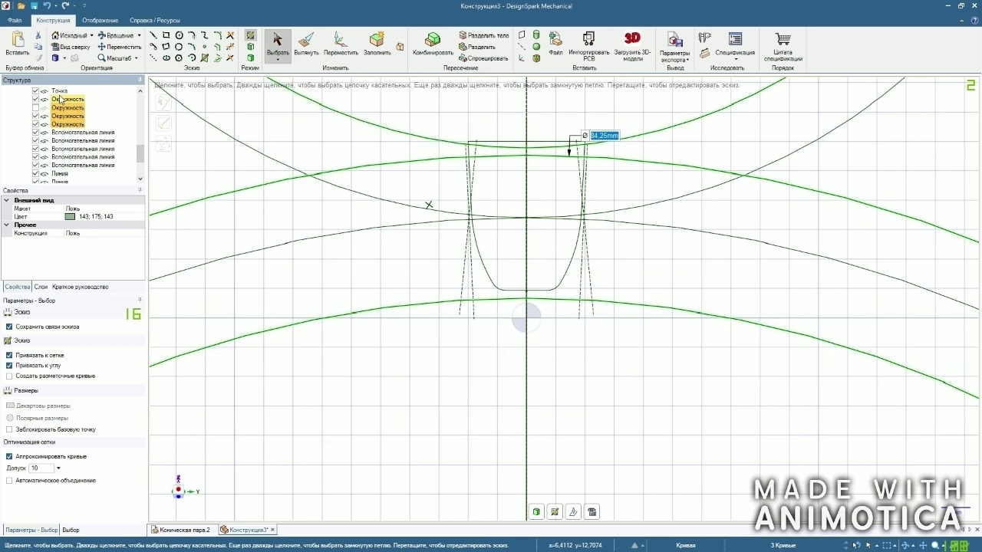
pyautogui.keyDown('ctrl'); pyautogui.click(61, 99); pyautogui.keyUp('ctrl')
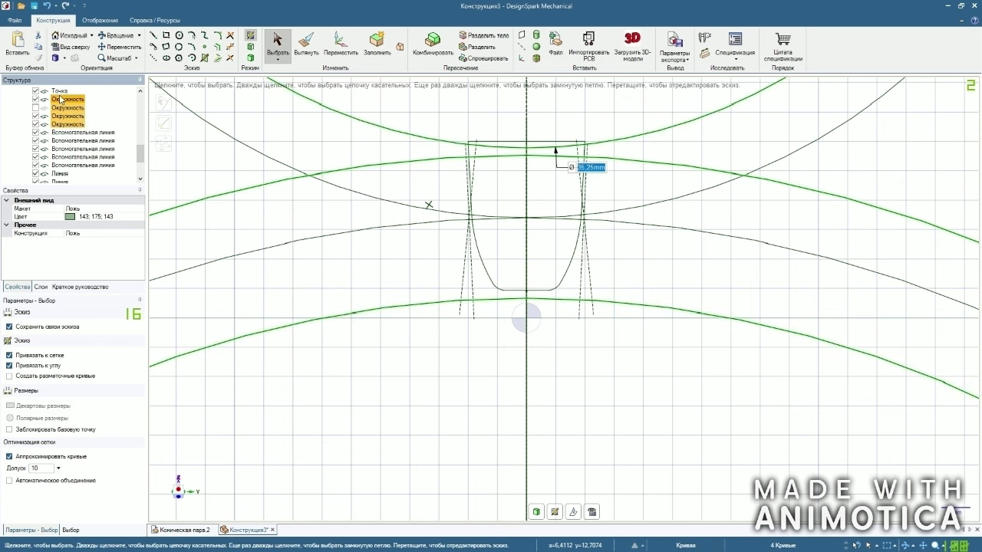
pyautogui.click(36, 99)
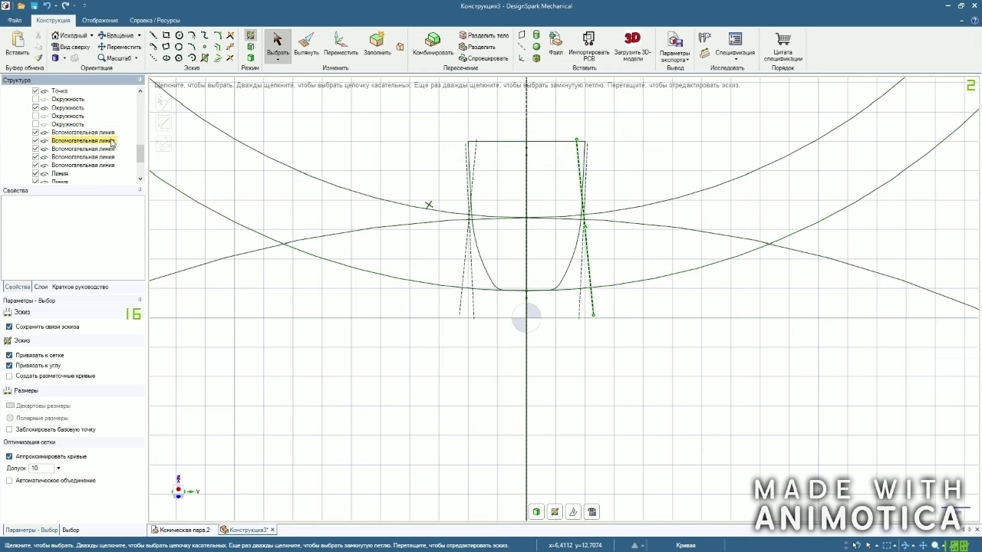
pyautogui.moveTo(140, 156); pyautogui.dragTo(140, 153)
pyautogui.click(35, 132)
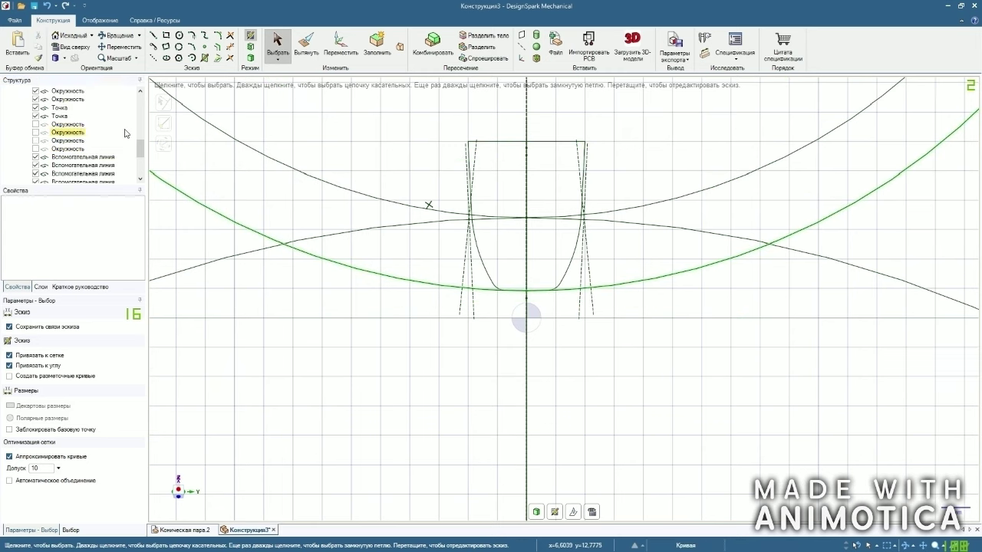
pyautogui.click(35, 91)
pyautogui.click(35, 99)
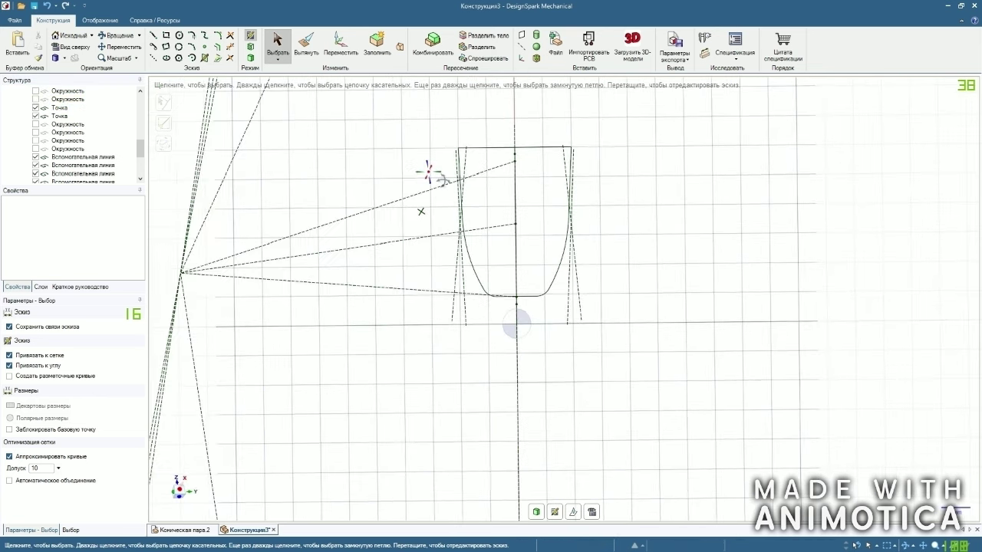
# Blend the closed tooth profile face to the common cone apex point as a tapered solid.
pyautogui.scroll(-3, 443, 184)
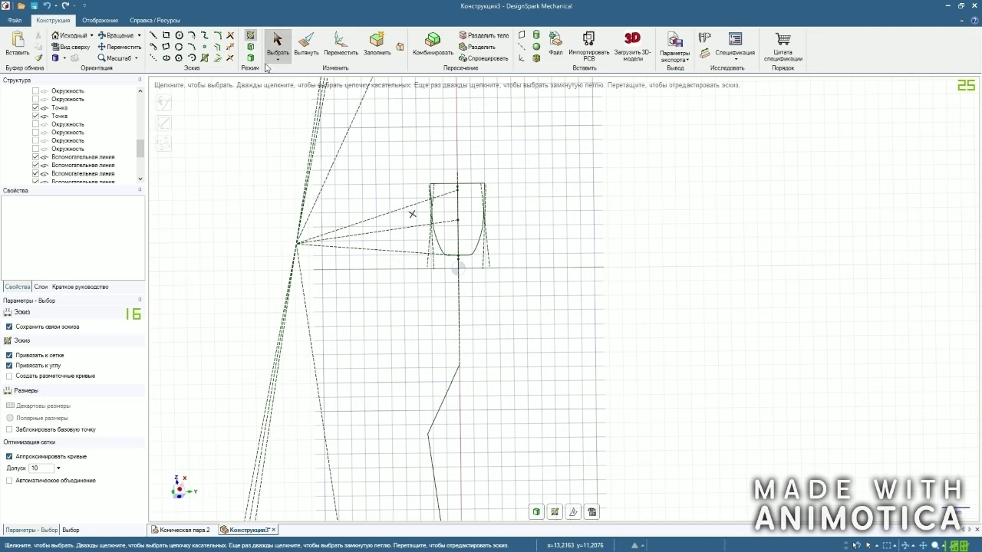
pyautogui.click(304, 46)
pyautogui.click(465, 206)
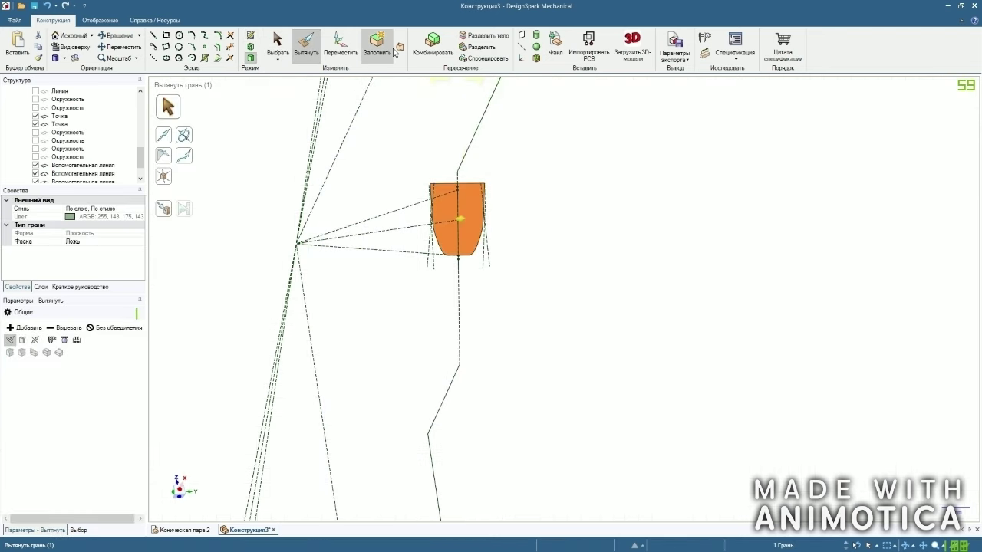
pyautogui.click(399, 47)
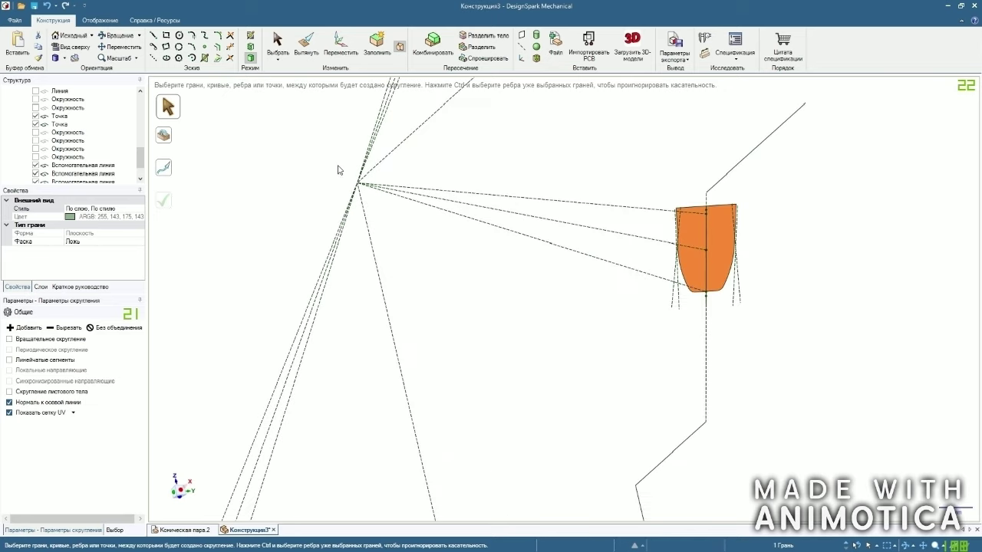
pyautogui.click(358, 185)
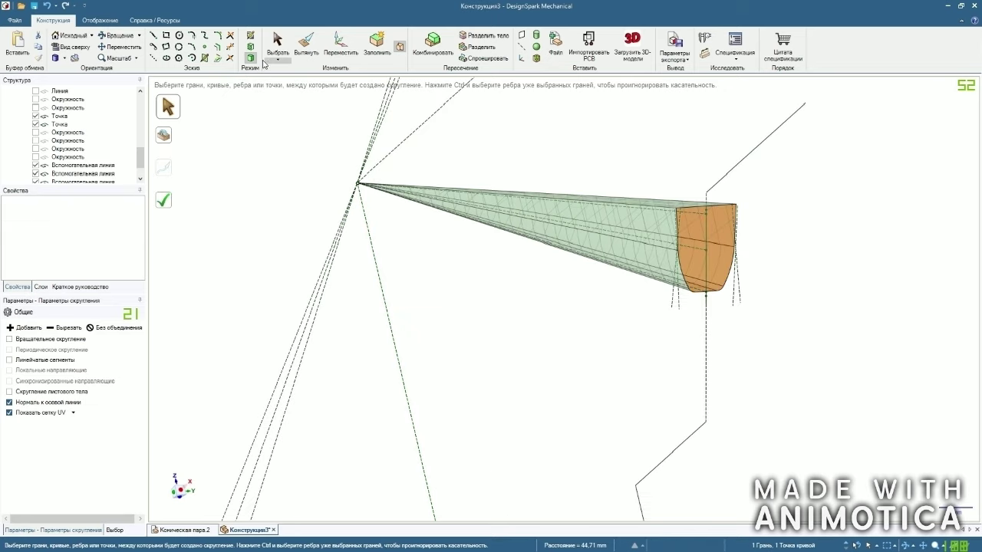
pyautogui.click(166, 202)
pyautogui.scroll(-2, 352, 154)
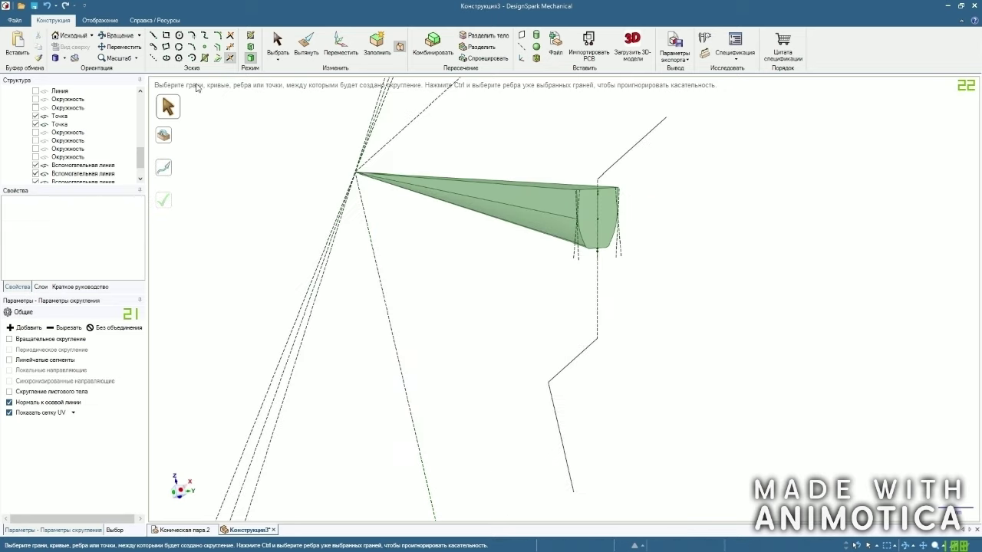
pyautogui.press('Escape')
# Open a sketch on the tapered solid's large end face in plan view and hide the solid.
pyautogui.moveTo(141, 152); pyautogui.dragTo(143, 106)
pyautogui.click(25, 99)
pyautogui.click(25, 99)
pyautogui.click(608, 204)
pyautogui.click(77, 48)
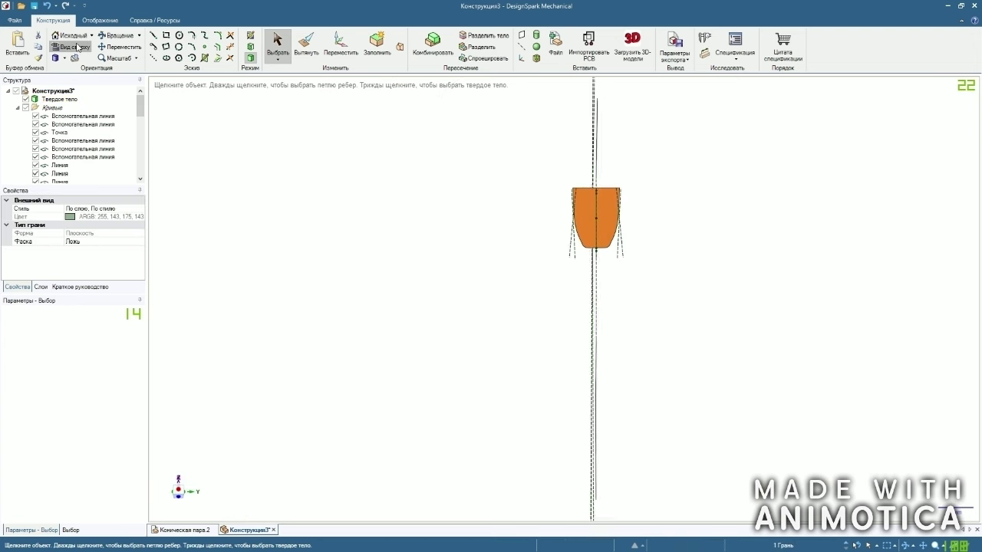
pyautogui.click(250, 36)
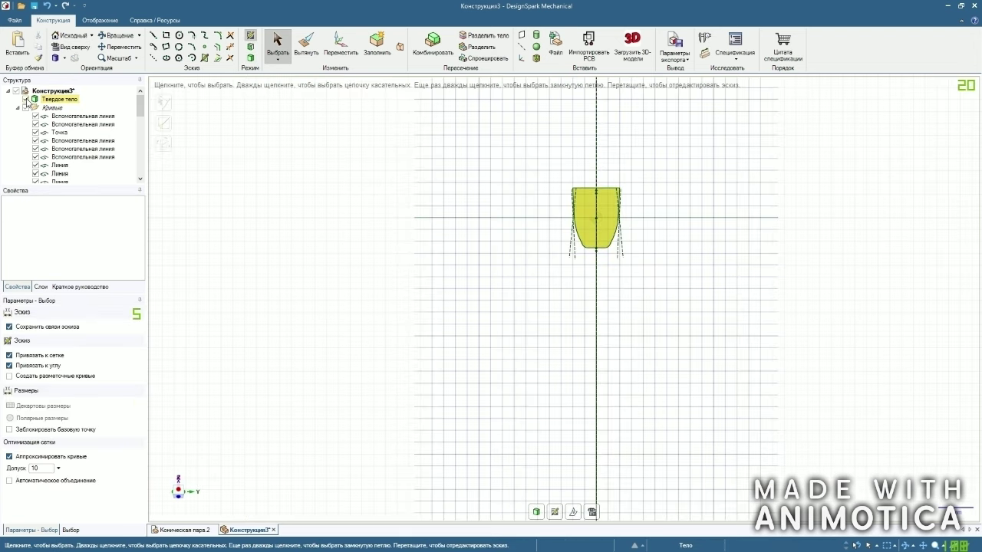
pyautogui.click(26, 99)
# Show all the construction circles of both gears again in the sketch.
pyautogui.moveTo(141, 113); pyautogui.dragTo(144, 170)
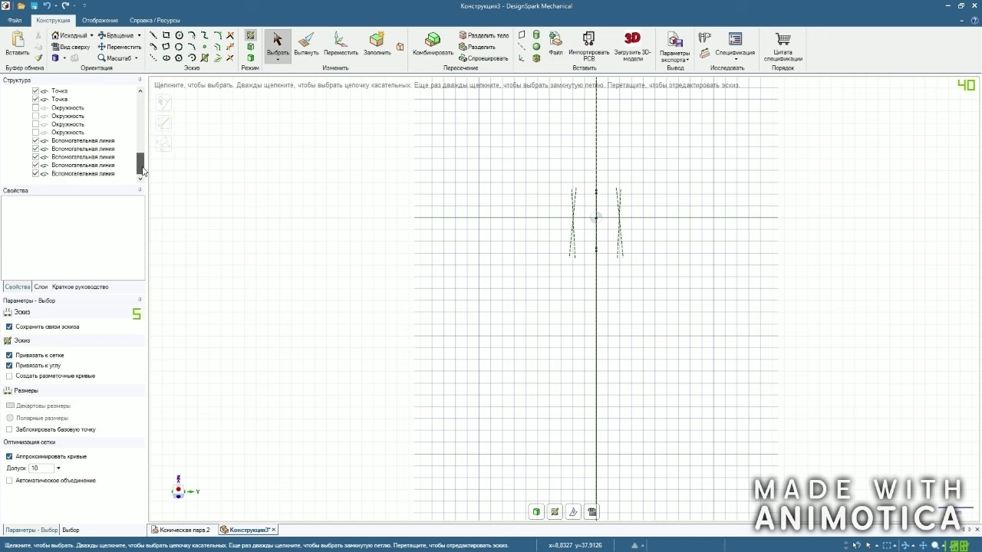
pyautogui.click(68, 107)
pyautogui.keyDown('shift'); pyautogui.click(71, 133); pyautogui.keyUp('shift')
pyautogui.click(36, 109)
pyautogui.moveTo(140, 164); pyautogui.dragTo(140, 155)
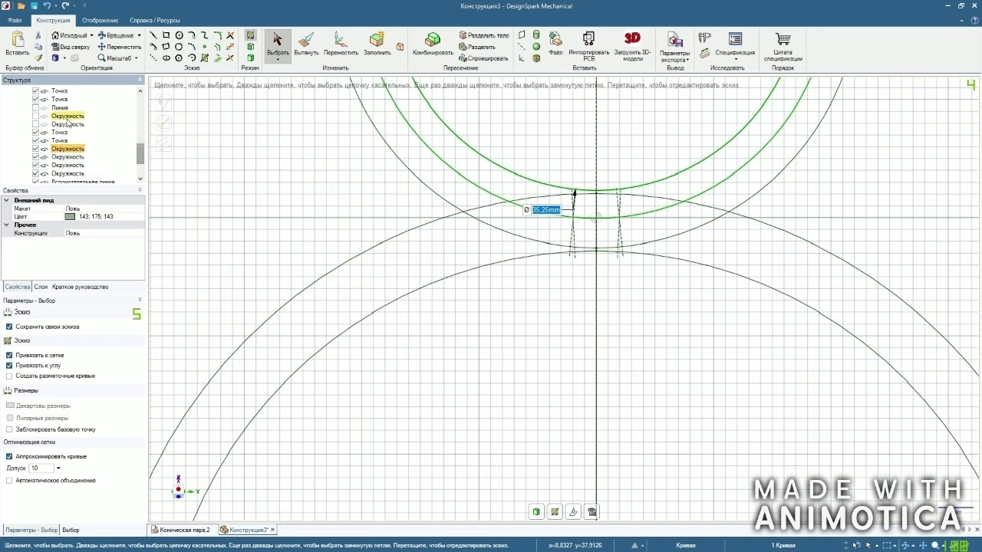
pyautogui.click(66, 117)
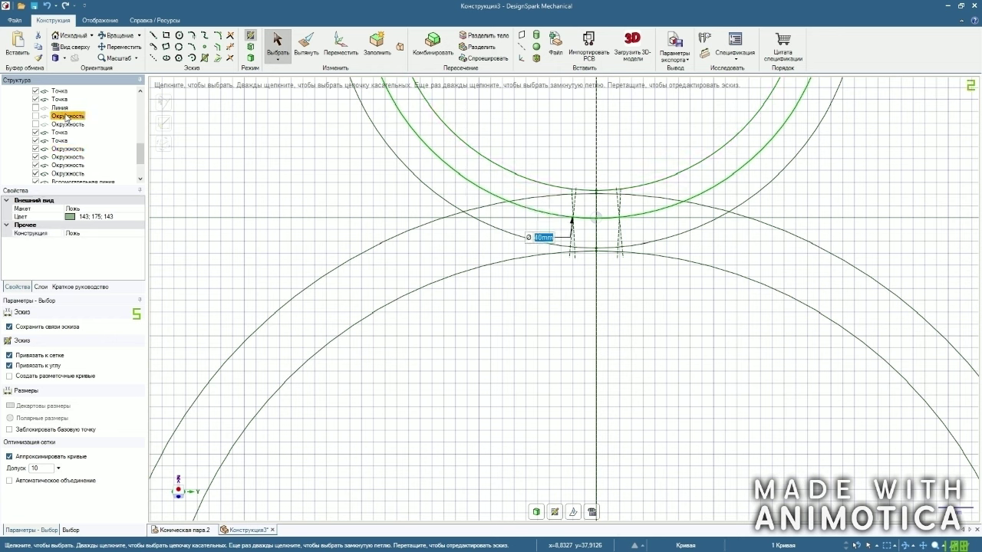
pyautogui.click(35, 116)
pyautogui.click(262, 142)
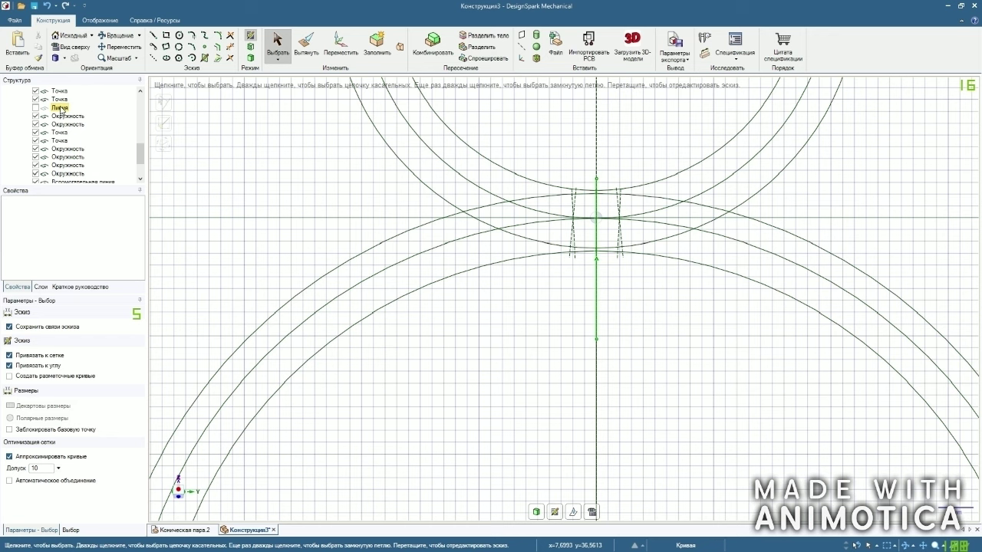
pyautogui.scroll(-1, 376, 142)
pyautogui.moveTo(140, 159); pyautogui.dragTo(140, 170)
pyautogui.scroll(2, 524, 186)
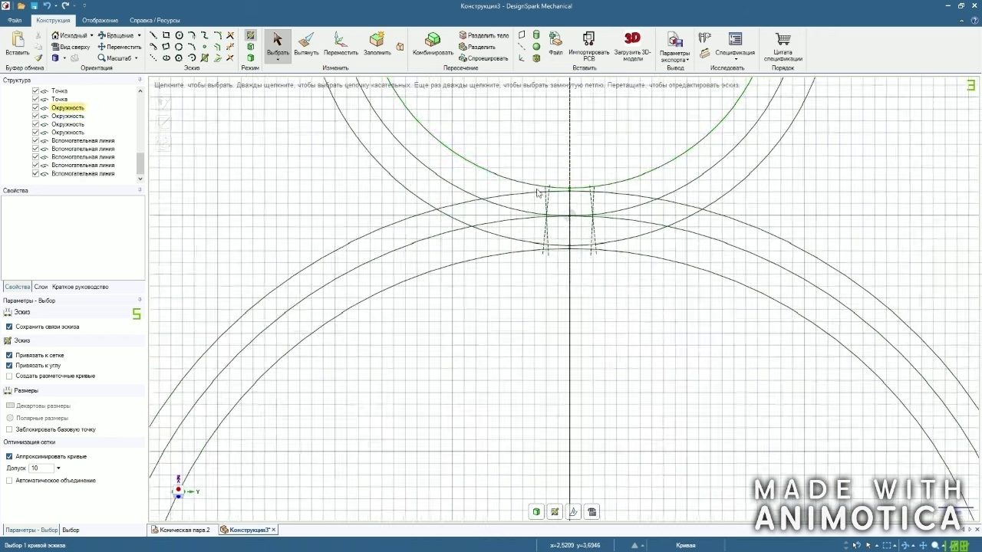
pyautogui.moveTo(141, 159); pyautogui.dragTo(138, 96)
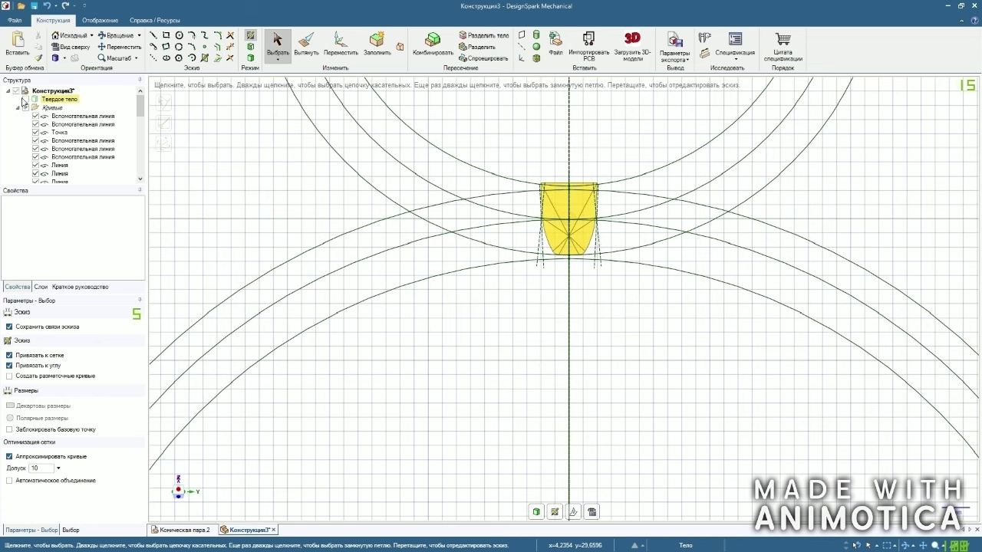
# Hide the first tapered solid and set the vertical centre line as the sketch mirror line.
pyautogui.click(25, 98)
pyautogui.scroll(2, 593, 207)
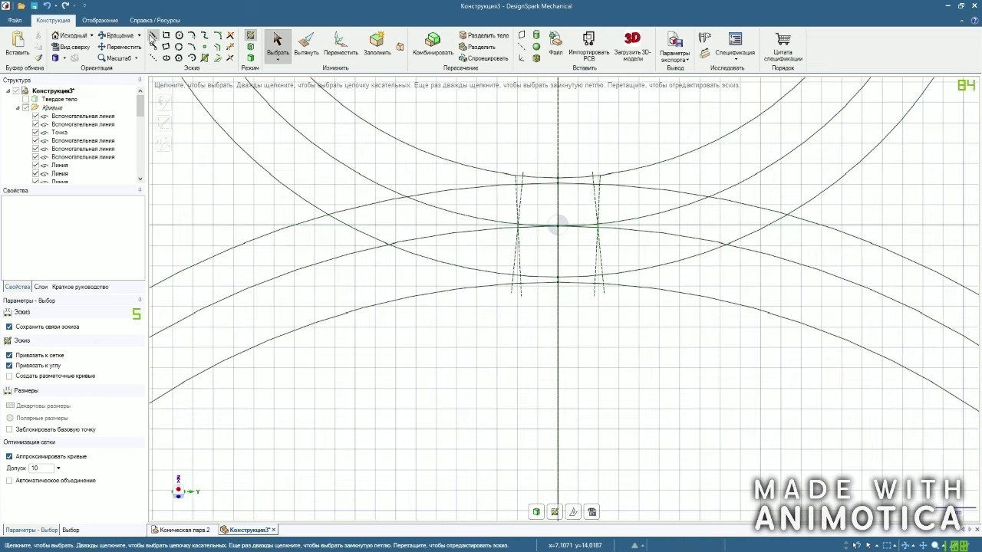
pyautogui.rightClick(556, 269)
pyautogui.click(566, 8)
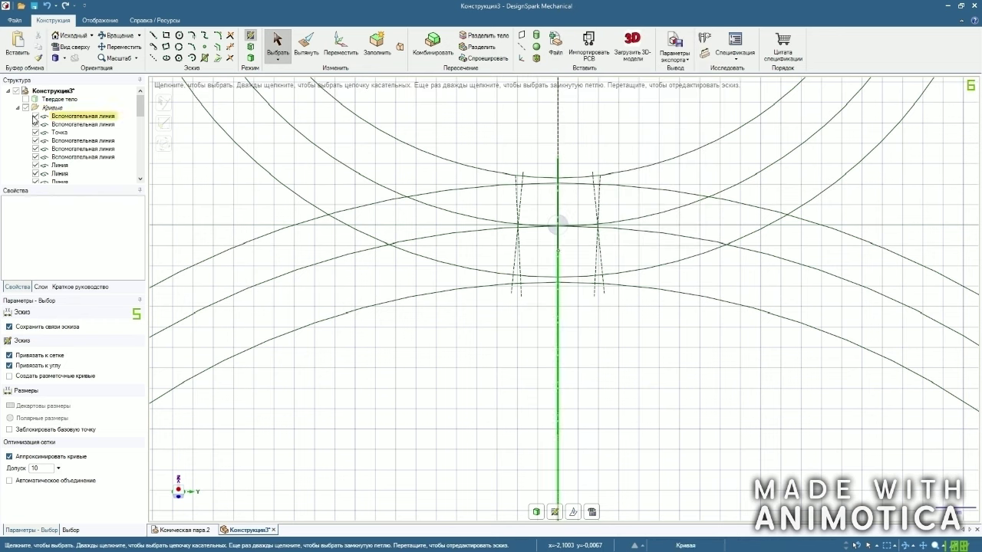
# With grid snapping off, draw a mirrored flank line about 2.93 mm long at 5.6° from below the larger gear's root circle to its pitch circle.
pyautogui.moveTo(140, 106); pyautogui.dragTo(149, 178)
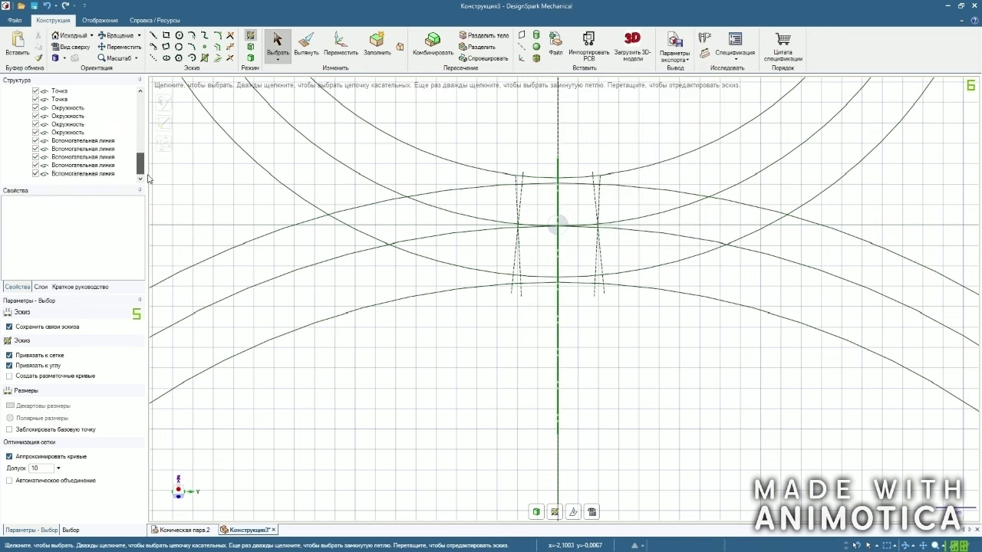
pyautogui.click(153, 35)
pyautogui.scroll(4, 480, 289)
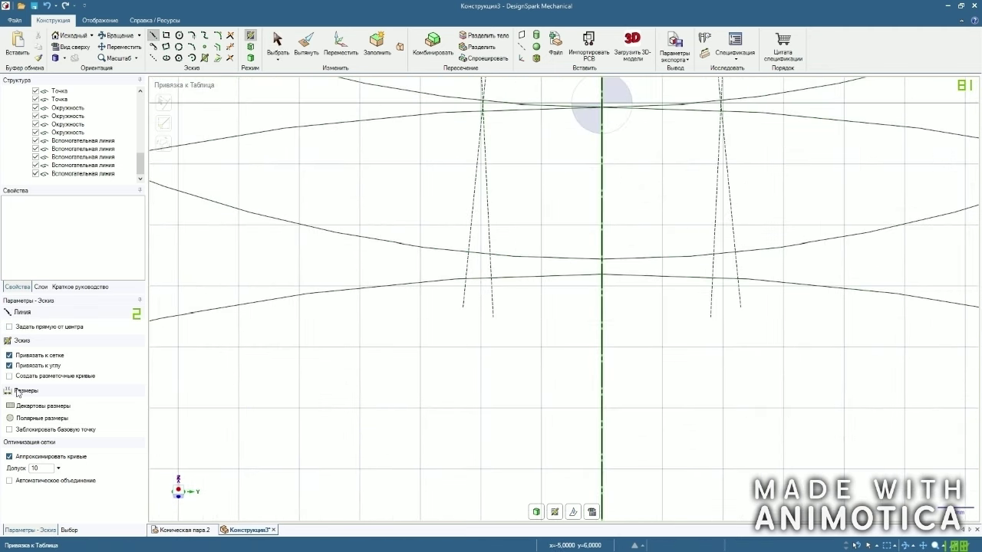
pyautogui.click(9, 356)
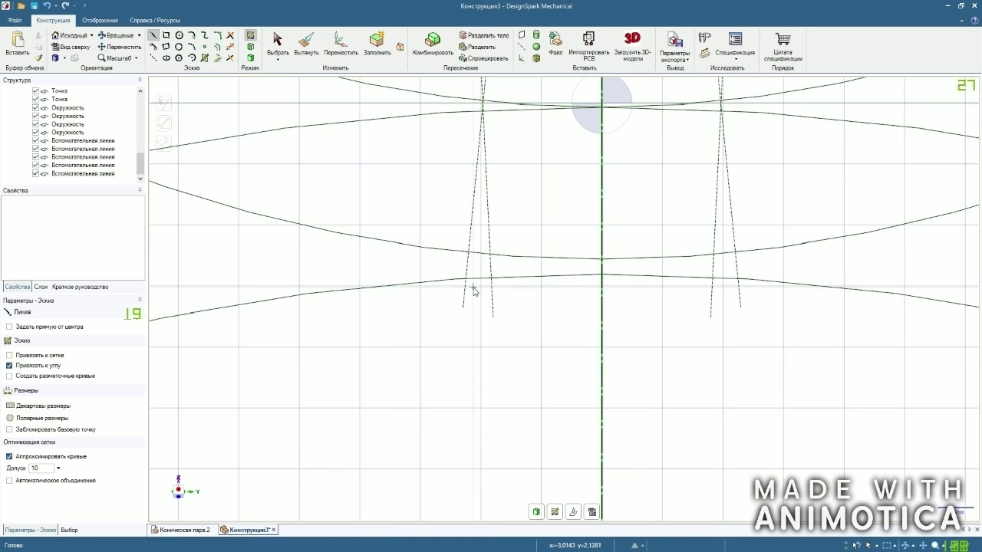
pyautogui.click(472, 287)
pyautogui.scroll(2, 485, 138)
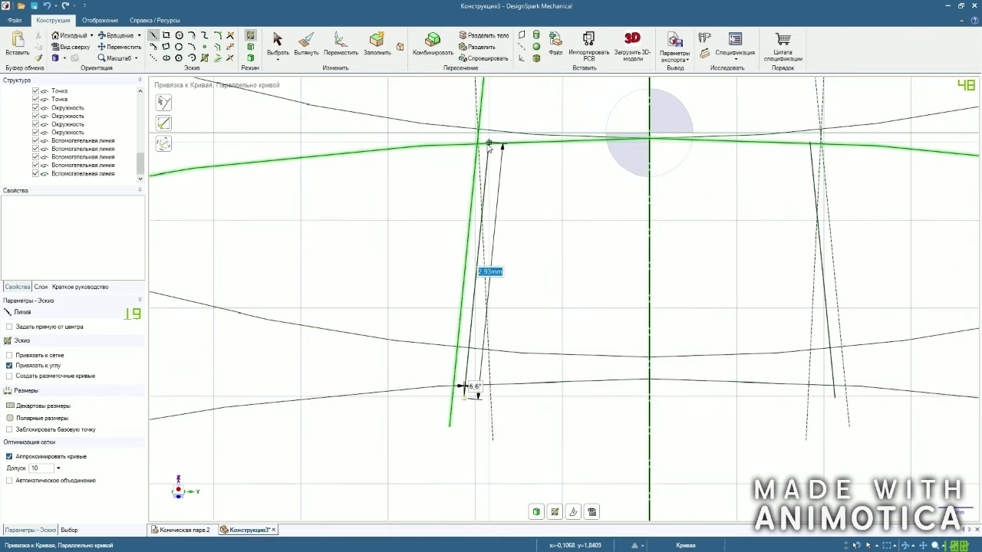
pyautogui.click(488, 144)
pyautogui.scroll(-1, 438, 168)
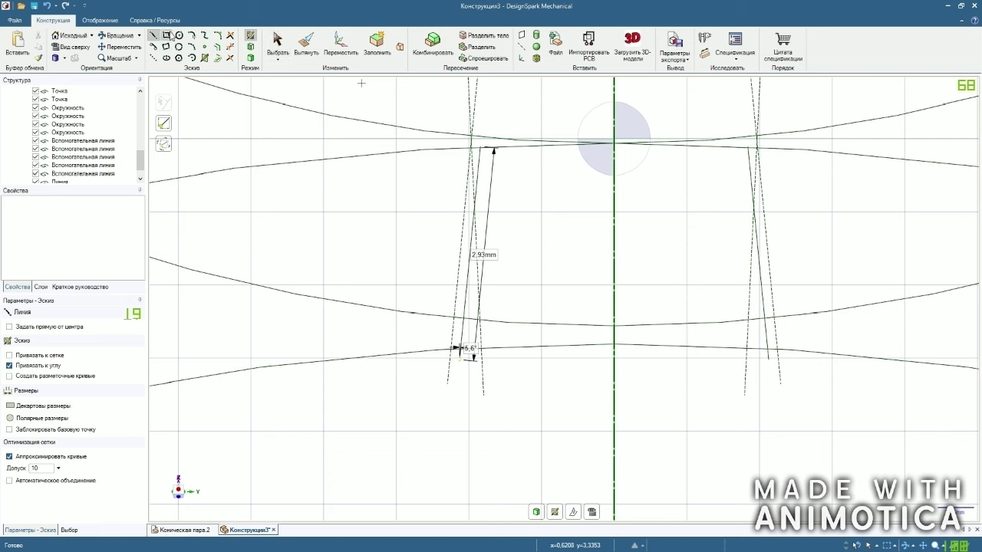
# Draw a mirrored three-point arc of about 4.49 mm radius from the flank line's upper end to the larger gear's outer circle.
pyautogui.scroll(-3, 478, 97)
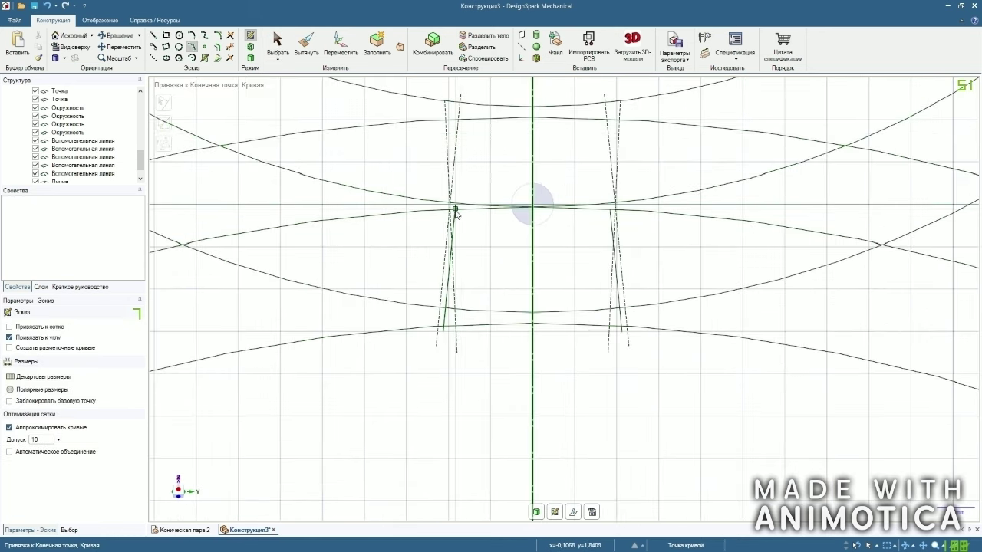
pyautogui.click(455, 211)
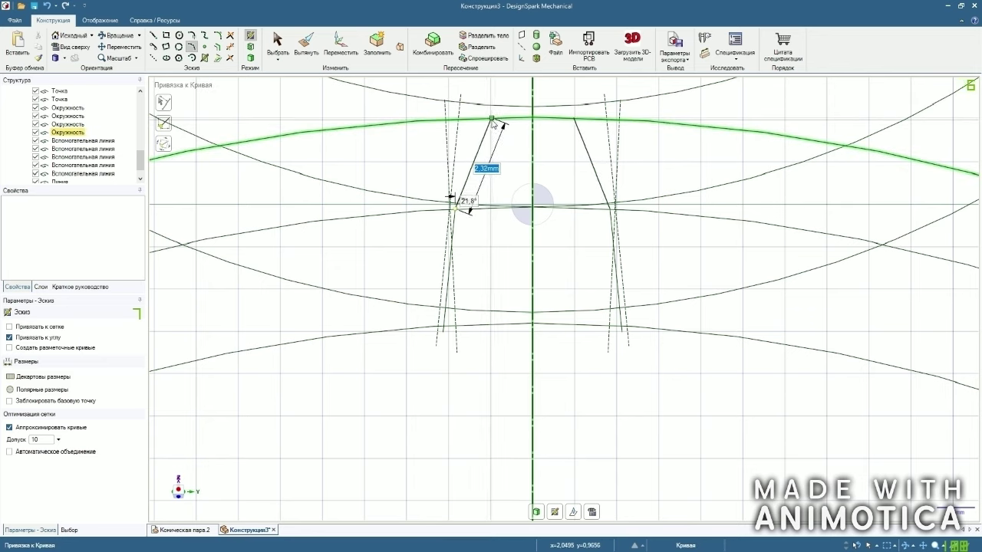
pyautogui.click(492, 118)
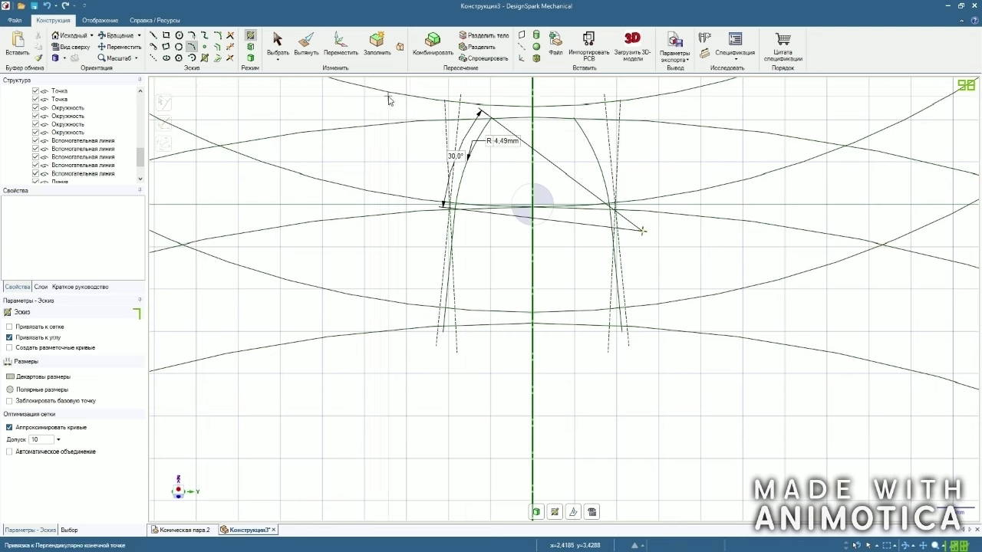
pyautogui.click(192, 47)
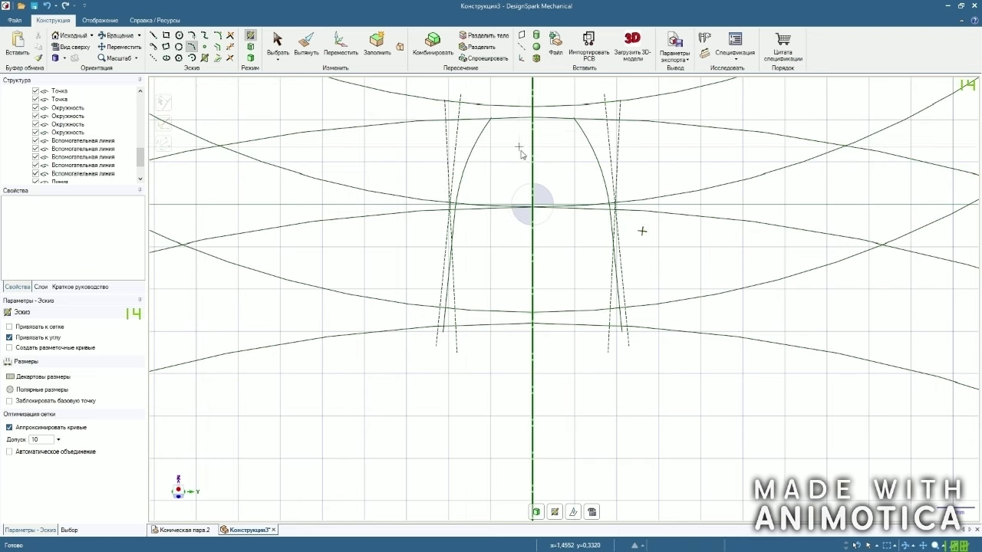
# Turn off mirroring on the centre line and close the tooth tip with a three-point arc between the two flank arcs.
pyautogui.rightClick(533, 278)
pyautogui.click(535, 12)
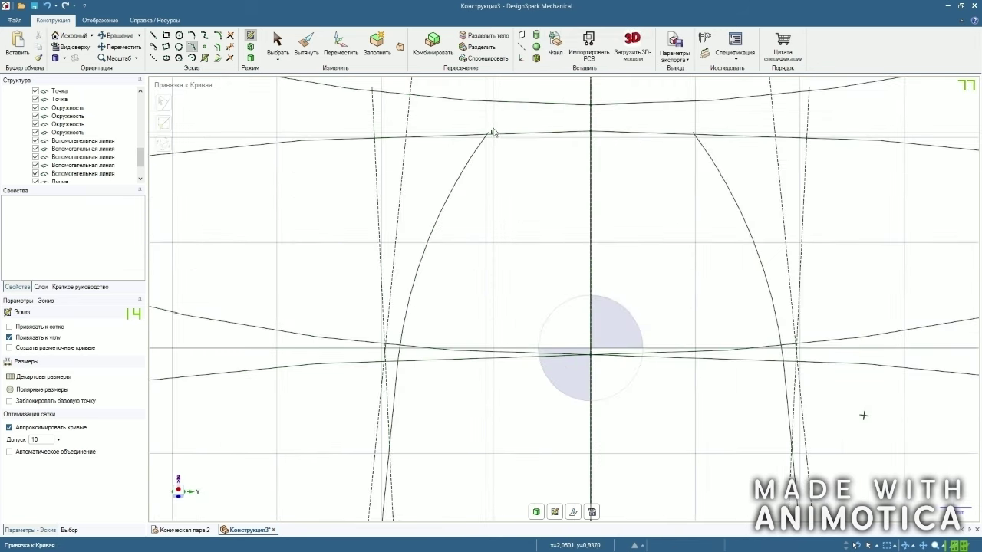
pyautogui.scroll(3, 494, 132)
pyautogui.click(483, 140)
pyautogui.scroll(-2, 439, 119)
pyautogui.scroll(3, 706, 123)
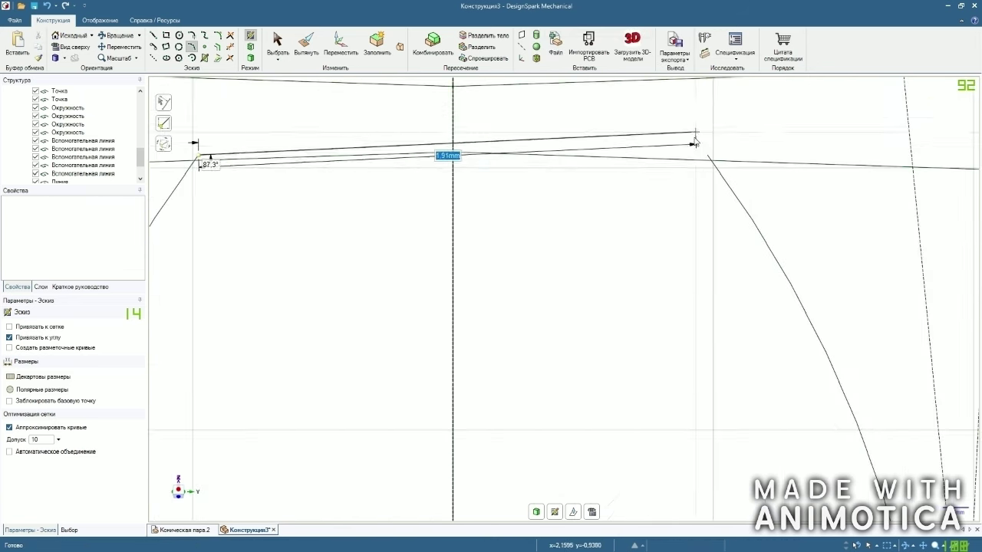
pyautogui.click(708, 155)
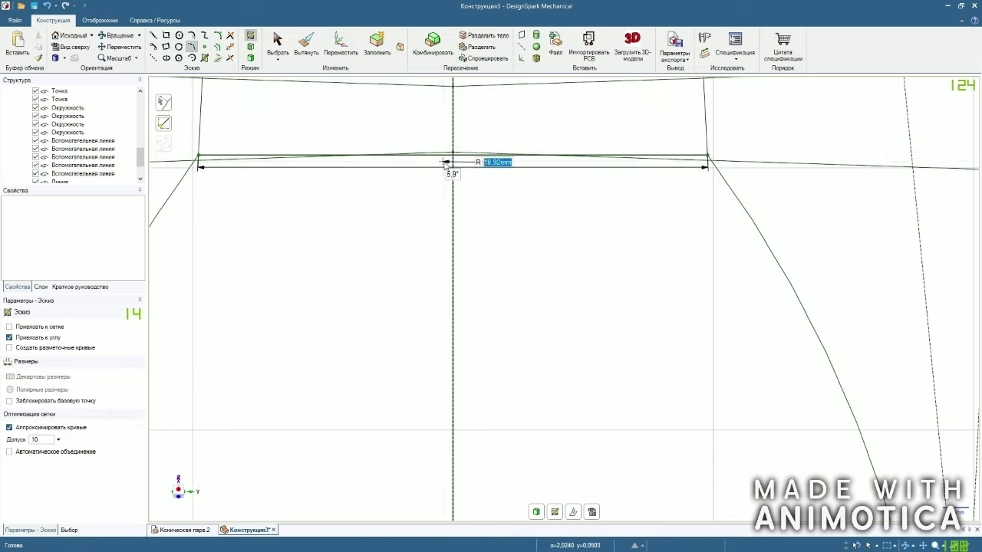
pyautogui.scroll(-4, 445, 147)
pyautogui.click(427, 142)
pyautogui.press('Escape')
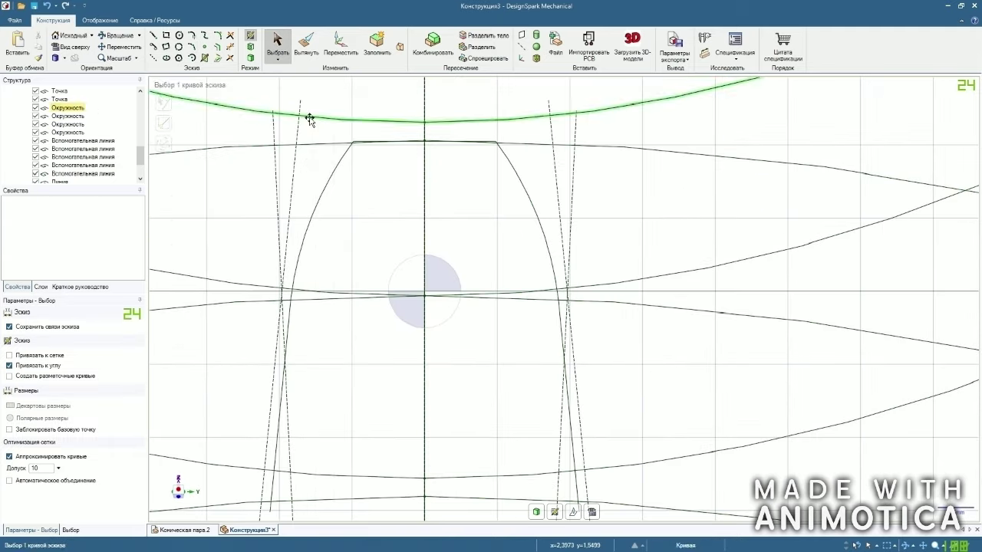
# Hide the larger gear's outer circle and round both tip corners of the tooth profile to a 0.5 mm radius.
pyautogui.scroll(-4, 410, 159)
pyautogui.click(35, 132)
pyautogui.scroll(5, 390, 143)
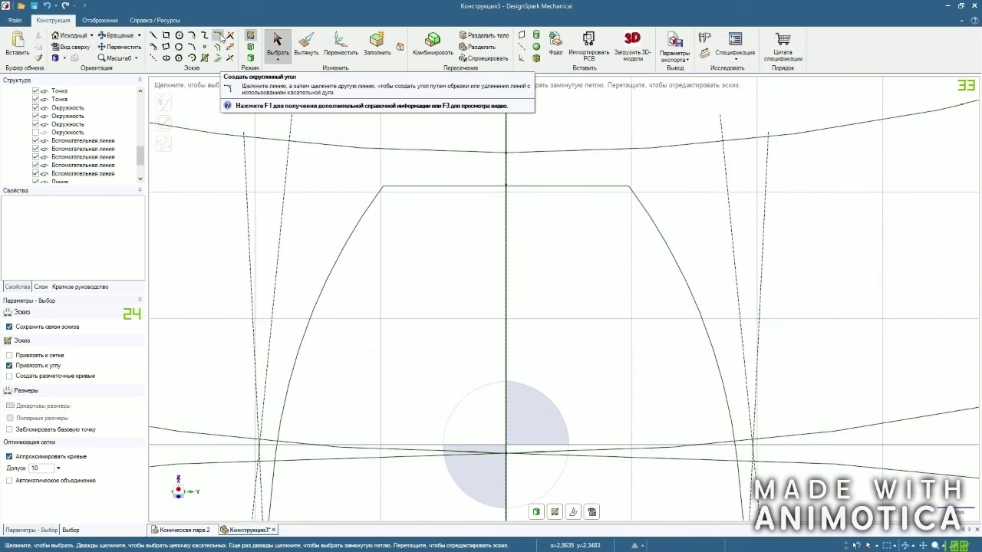
pyautogui.click(220, 36)
pyautogui.click(417, 187)
pyautogui.click(368, 210)
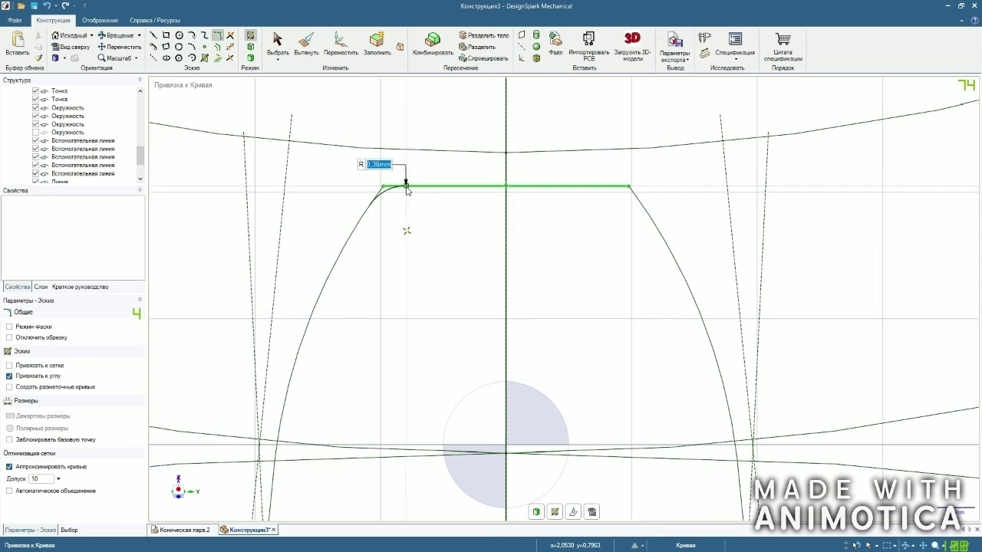
pyautogui.write('0.')
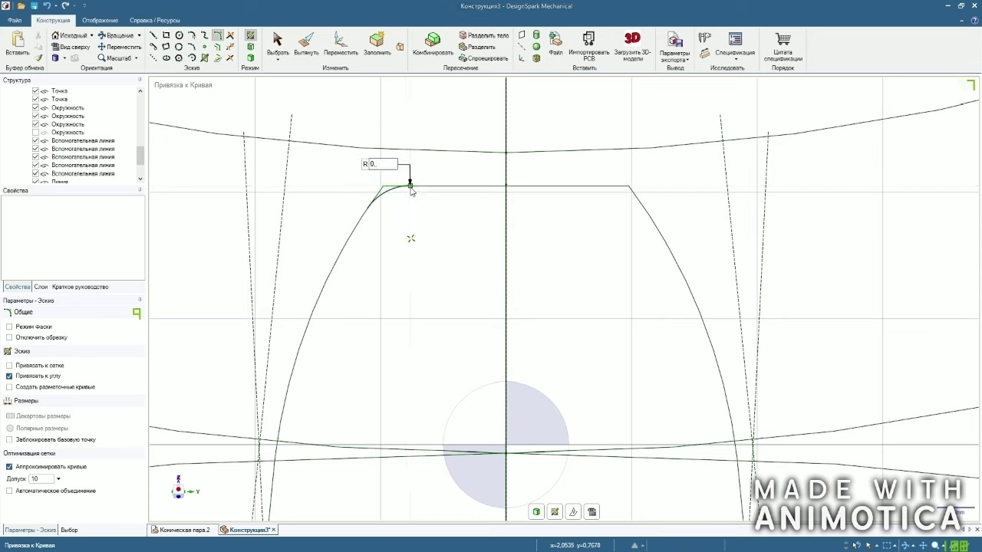
pyautogui.press('Return')
pyautogui.click(609, 188)
pyautogui.click(638, 195)
pyautogui.click(651, 212)
pyautogui.scroll(-5, 521, 166)
pyautogui.scroll(-2, 516, 163)
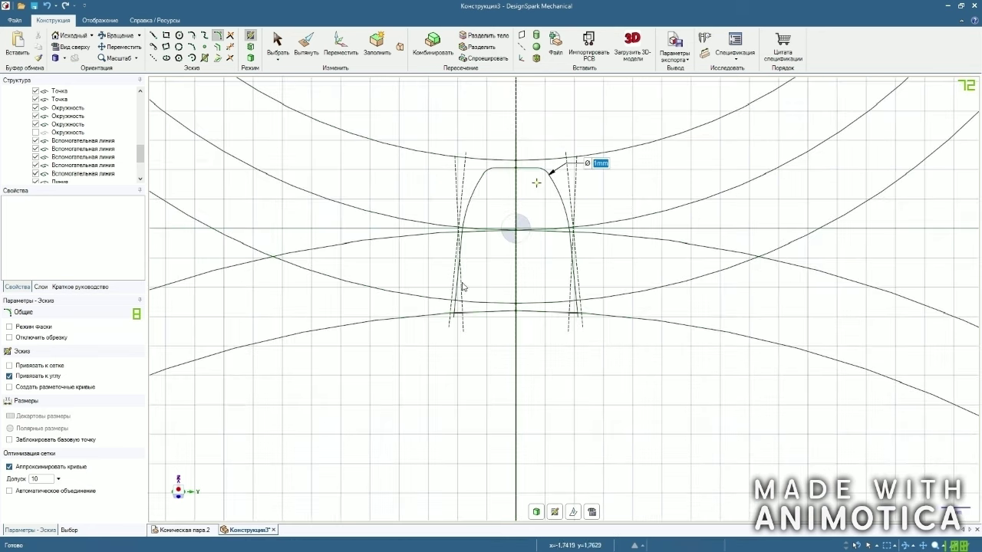
# Close the base of the tooth profile with a line about 4.26 mm long between the lower ends of the flanks.
pyautogui.click(154, 35)
pyautogui.scroll(5, 429, 322)
pyautogui.click(488, 310)
pyautogui.click(795, 308)
pyautogui.scroll(-3, 617, 372)
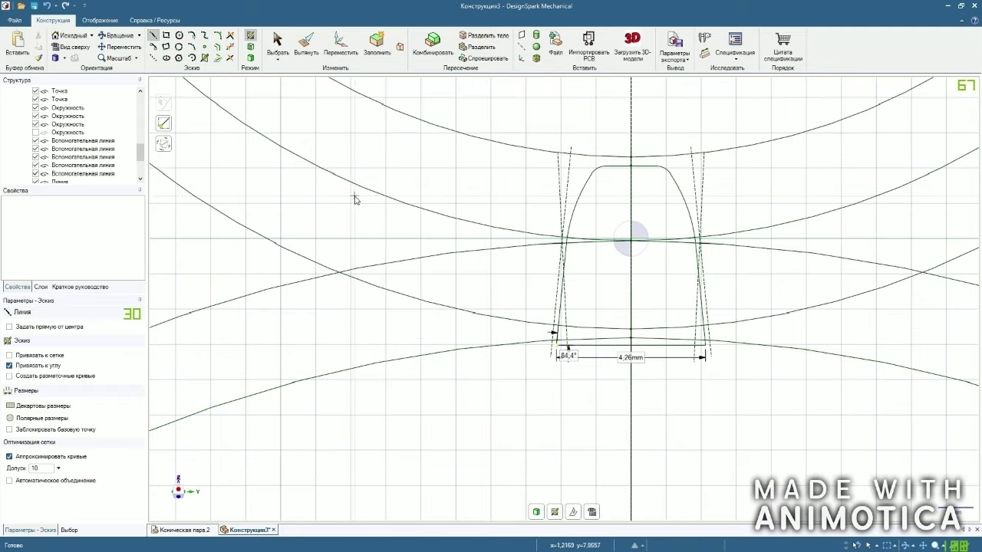
# Hide all the remaining construction circles of both gears.
pyautogui.scroll(2, 140, 151)
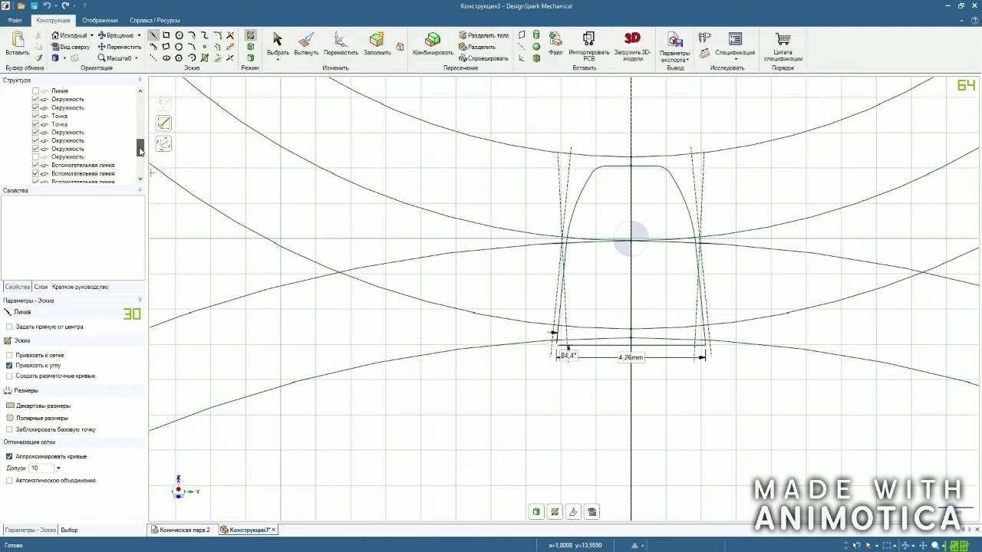
pyautogui.click(60, 100)
pyautogui.keyDown('shift'); pyautogui.click(67, 108); pyautogui.keyUp('shift')
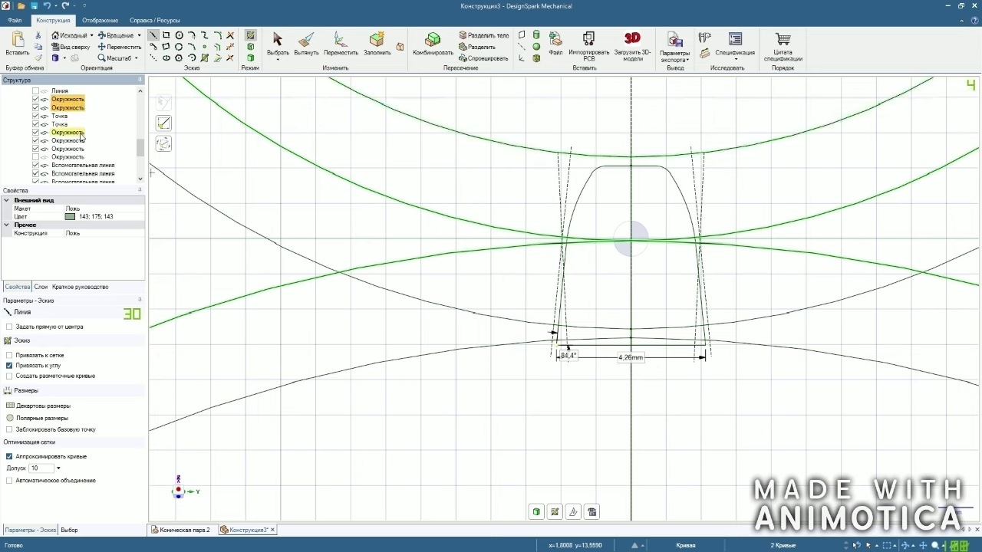
pyautogui.keyDown('ctrl'); pyautogui.click(81, 133); pyautogui.keyUp('ctrl')
pyautogui.keyDown('shift'); pyautogui.click(73, 150); pyautogui.keyUp('shift')
pyautogui.click(34, 135)
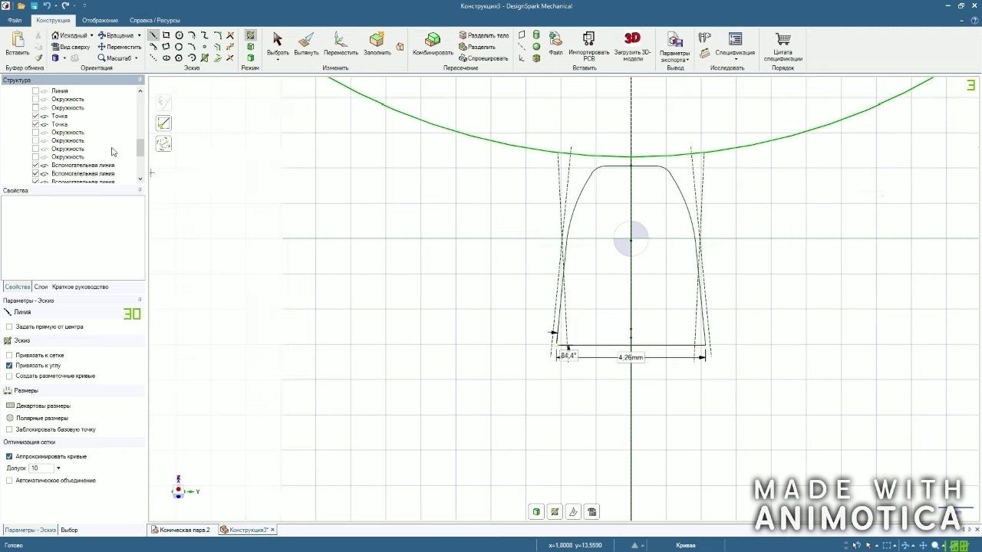
# Turn the closed profile into a face and blend it to the common cone apex point as a second tapered solid.
pyautogui.scroll(-3, 355, 244)
pyautogui.scroll(-2, 537, 247)
pyautogui.moveTo(555, 257); pyautogui.dragTo(559, 244, button='middle')
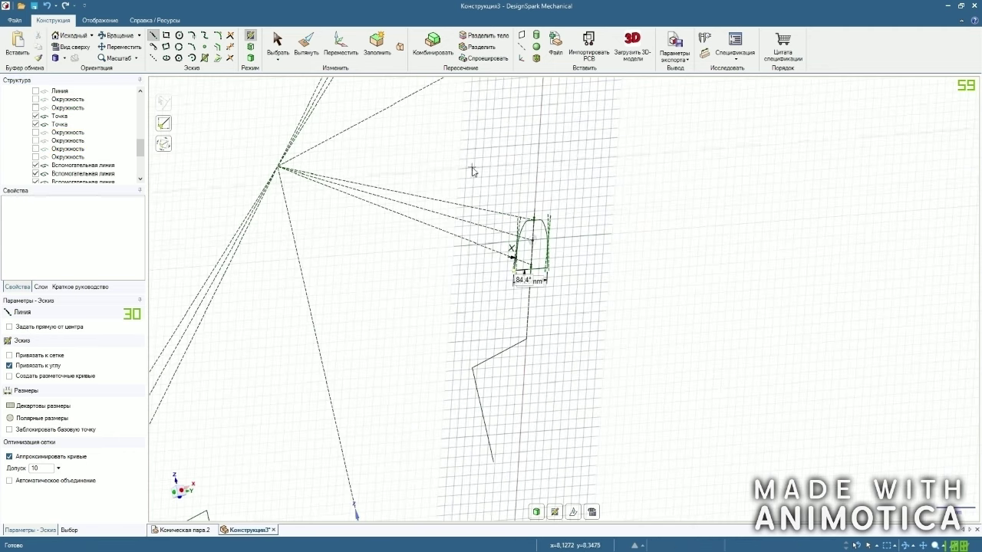
pyautogui.click(306, 44)
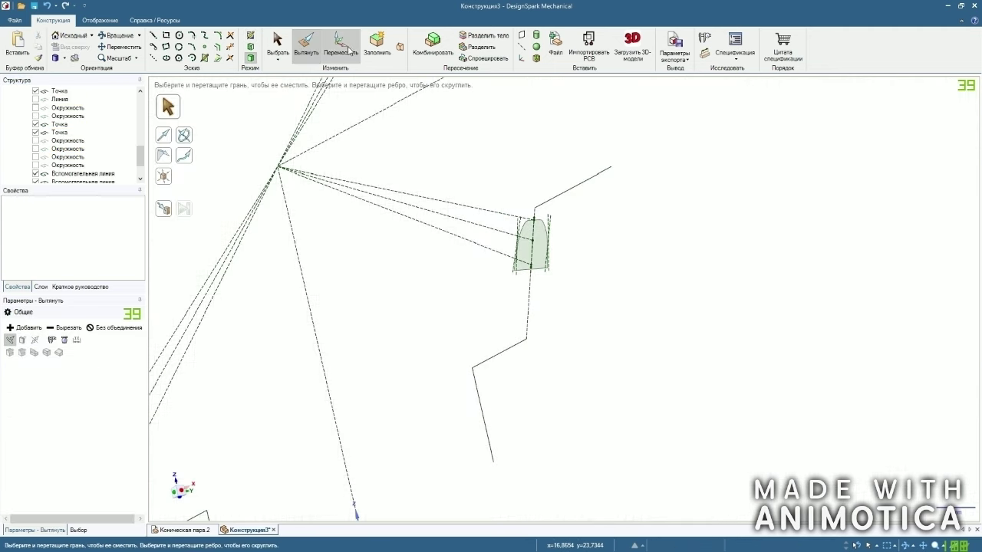
pyautogui.click(399, 46)
pyautogui.click(539, 238)
pyautogui.scroll(3, 265, 165)
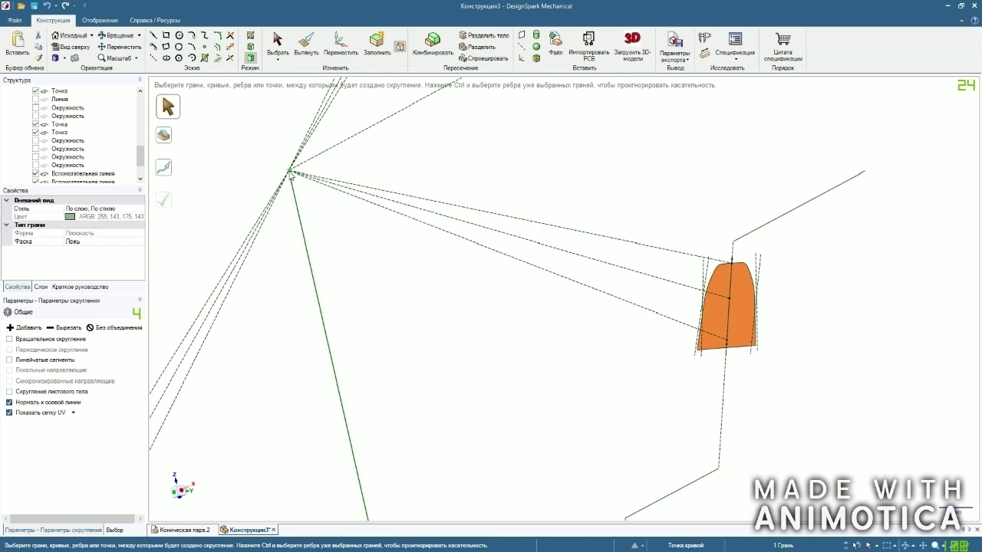
pyautogui.click(290, 172)
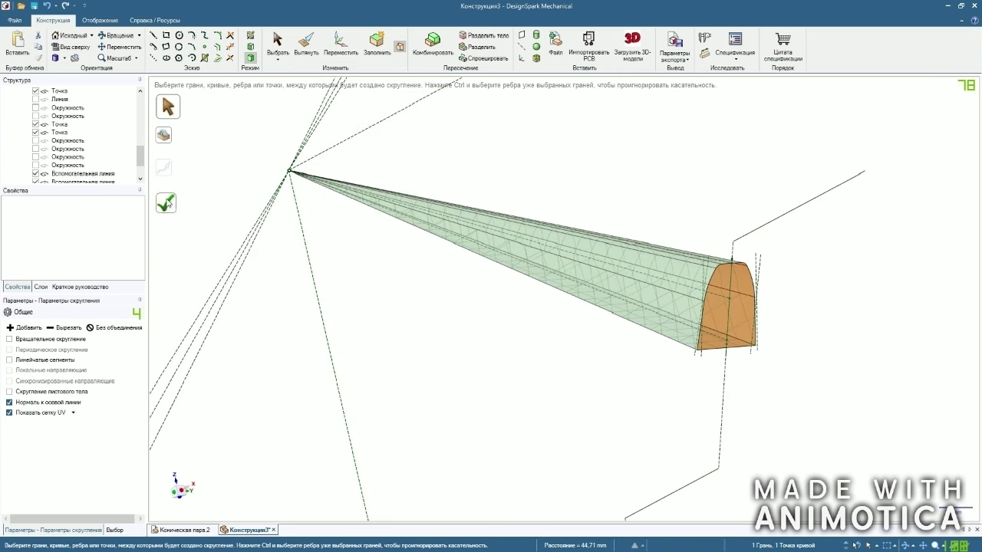
pyautogui.click(166, 203)
pyautogui.click(278, 45)
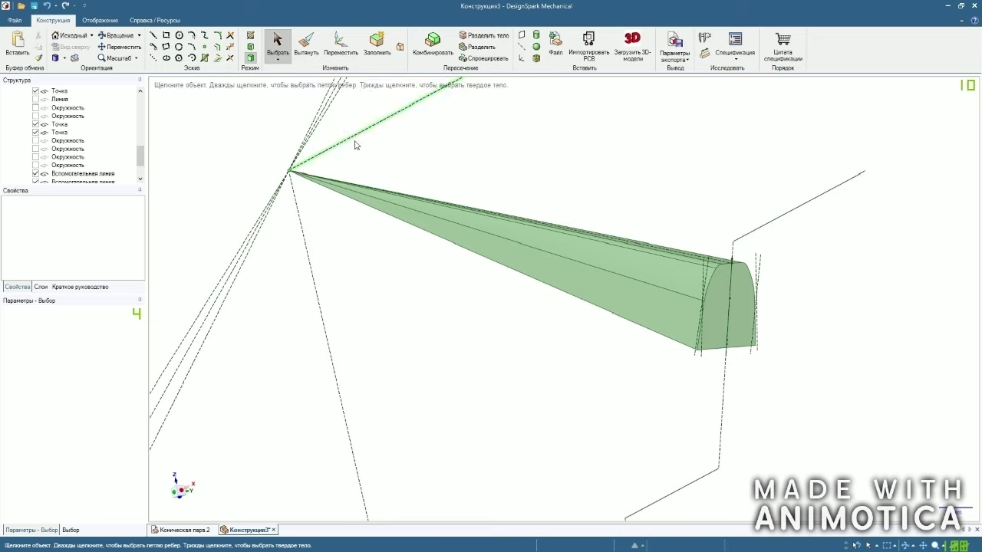
# Examine the new tapered tooth solid and its large end face against the gear outline and construction lines.
pyautogui.scroll(-3, 404, 155)
pyautogui.moveTo(236, 146); pyautogui.dragTo(495, 162, button='middle')
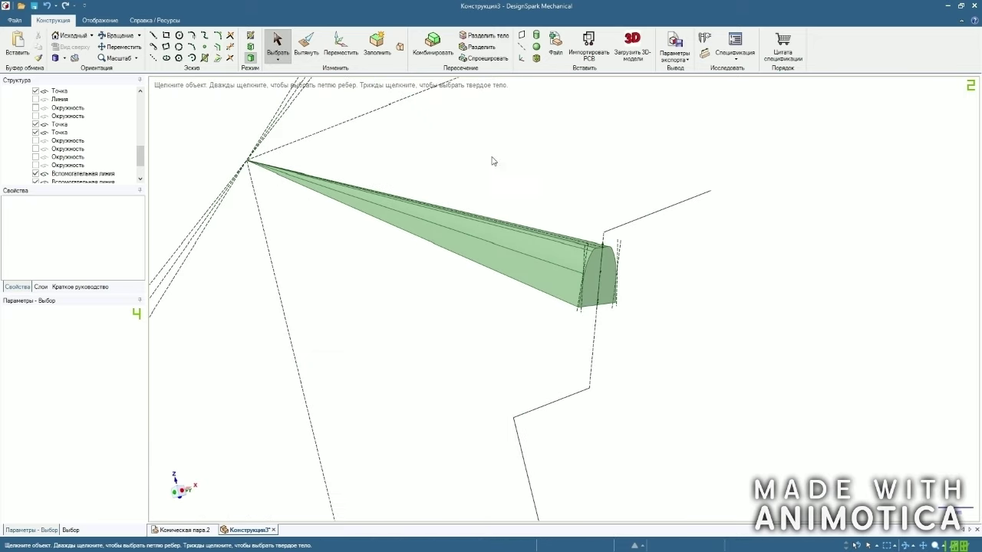
pyautogui.moveTo(837, 551)
pyautogui.moveTo(394, 327)
pyautogui.mouseDown(button='middle')
pyautogui.moveTo(383, 247)
pyautogui.moveTo(427, 280)
pyautogui.mouseUp(button='middle')
pyautogui.scroll(1, 417, 287)
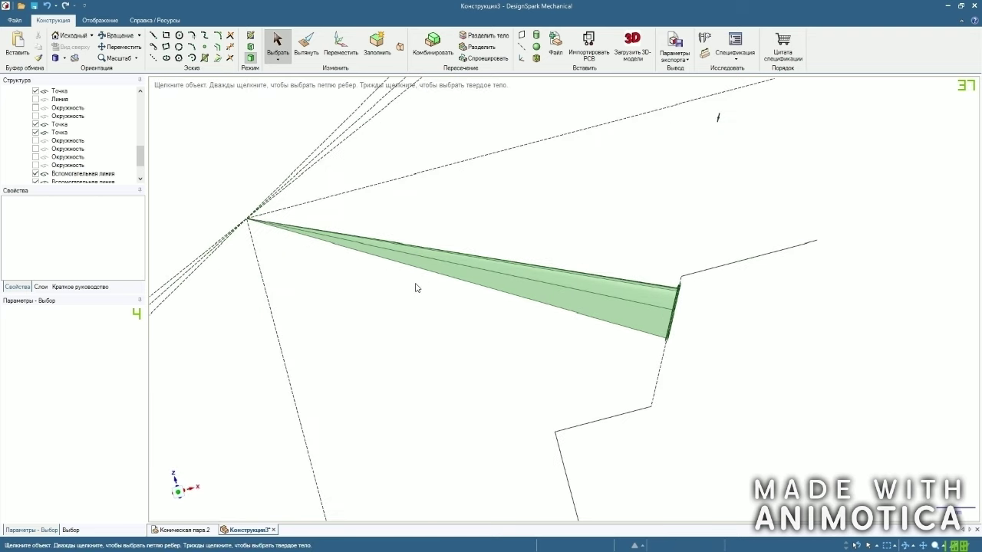
pyautogui.scroll(-3, 417, 288)
pyautogui.scroll(2, 433, 305)
pyautogui.moveTo(435, 307)
pyautogui.mouseDown(button='middle')
pyautogui.moveTo(407, 285)
pyautogui.moveTo(528, 327)
pyautogui.moveTo(508, 327)
pyautogui.moveTo(500, 319)
pyautogui.moveTo(556, 334)
pyautogui.moveTo(543, 328)
pyautogui.mouseUp(button='middle')
pyautogui.scroll(-4, 557, 334)
pyautogui.scroll(5, 630, 343)
pyautogui.scroll(2, 609, 333)
pyautogui.scroll(-1, 579, 302)
pyautogui.moveTo(575, 299); pyautogui.dragTo(586, 303, button='middle')
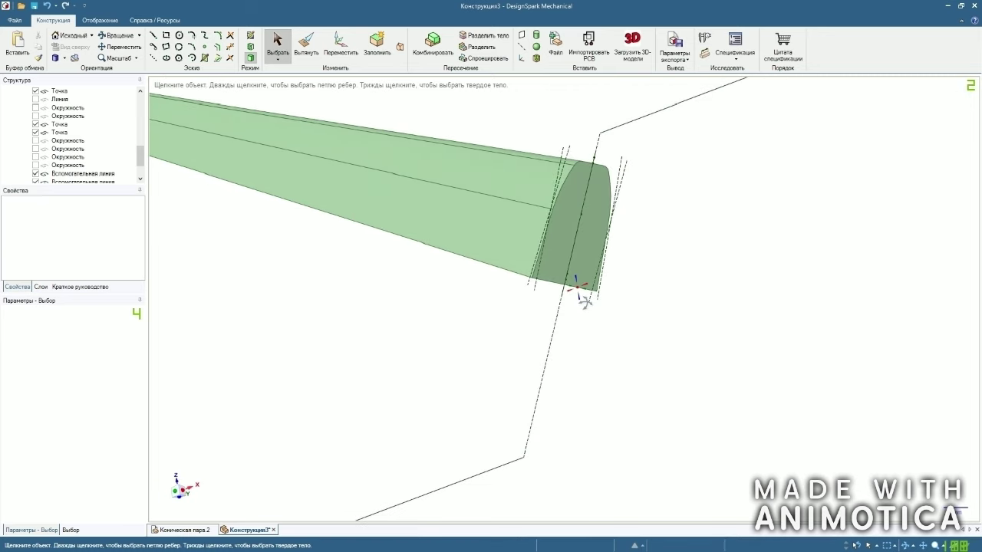
pyautogui.moveTo(585, 302); pyautogui.dragTo(580, 302, button='middle')
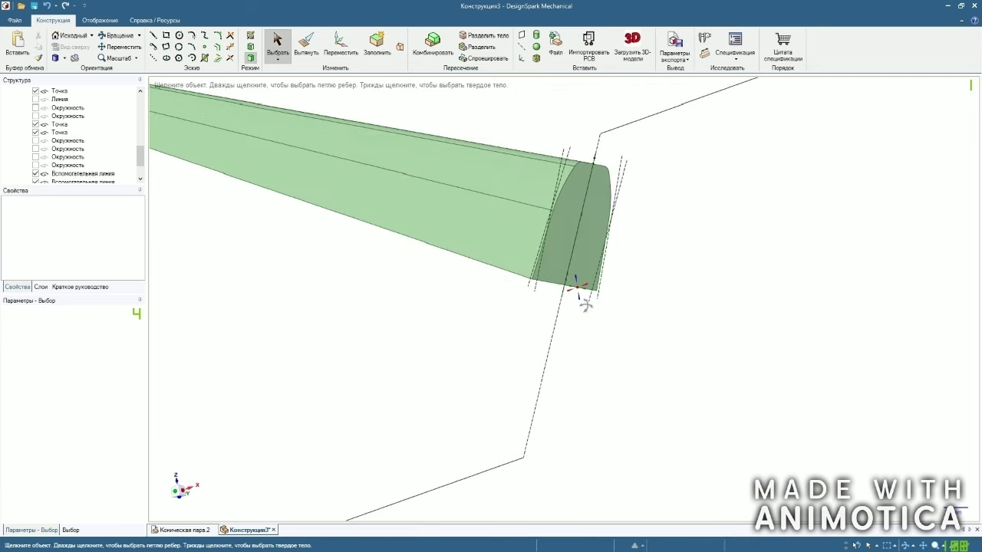
pyautogui.scroll(2, 579, 291)
# Select the dashed construction line that crosses the large end face of the tapered tooth.
pyautogui.click(561, 284)
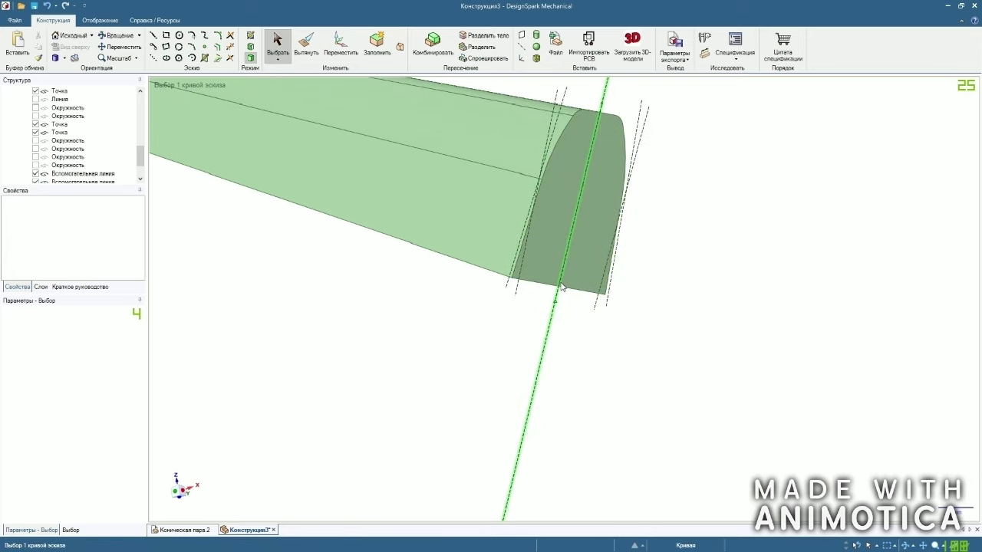
pyautogui.click(563, 285)
pyautogui.scroll(-5, 654, 326)
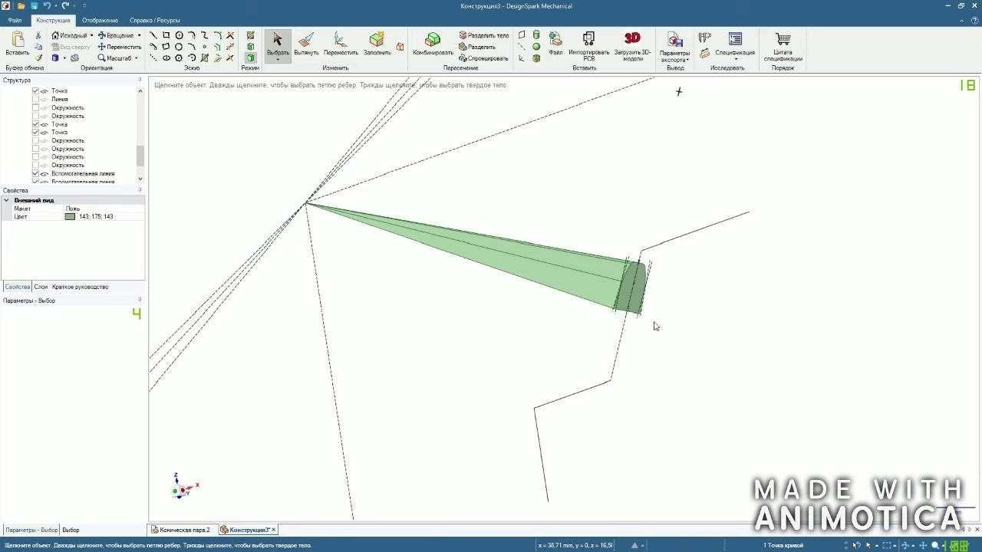
pyautogui.click(623, 326)
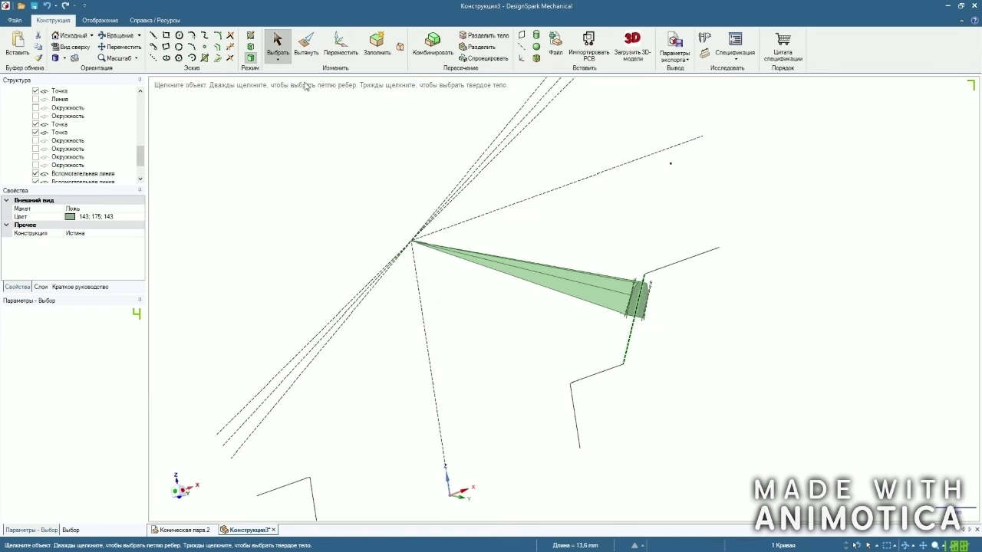
# Revolve the slanted line at the tapered body's outer end a full turn about the vertical construction axis.
pyautogui.press('p')
pyautogui.scroll(-1, 330, 188)
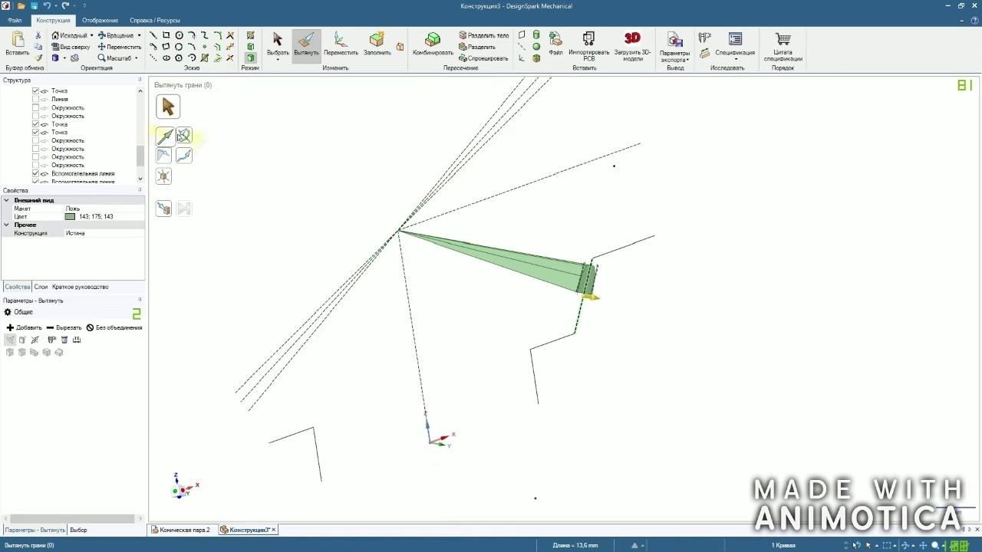
pyautogui.click(183, 136)
pyautogui.click(420, 377)
pyautogui.click(184, 209)
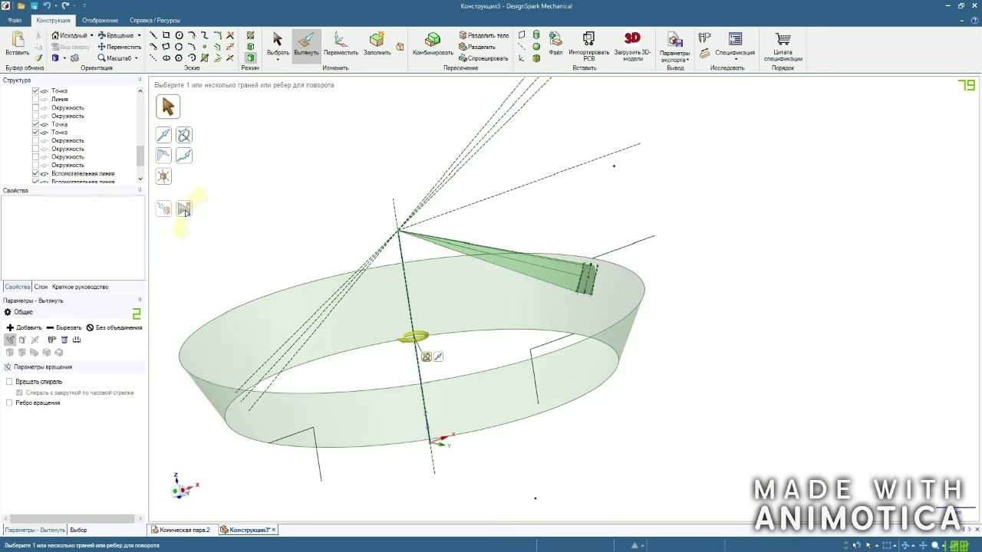
pyautogui.moveTo(302, 215)
pyautogui.mouseDown(button='middle')
pyautogui.moveTo(300, 199)
pyautogui.moveTo(311, 220)
pyautogui.moveTo(309, 211)
pyautogui.mouseUp(button='middle')
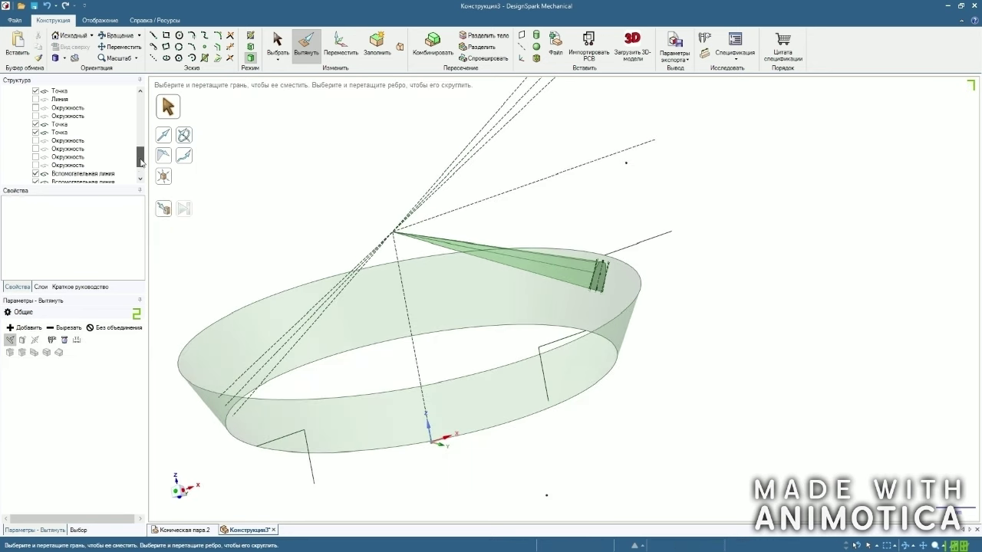
# Show the hidden slanted line at the tapered body's outer end and hide the revolved surface.
pyautogui.moveTo(142, 156); pyautogui.dragTo(141, 164)
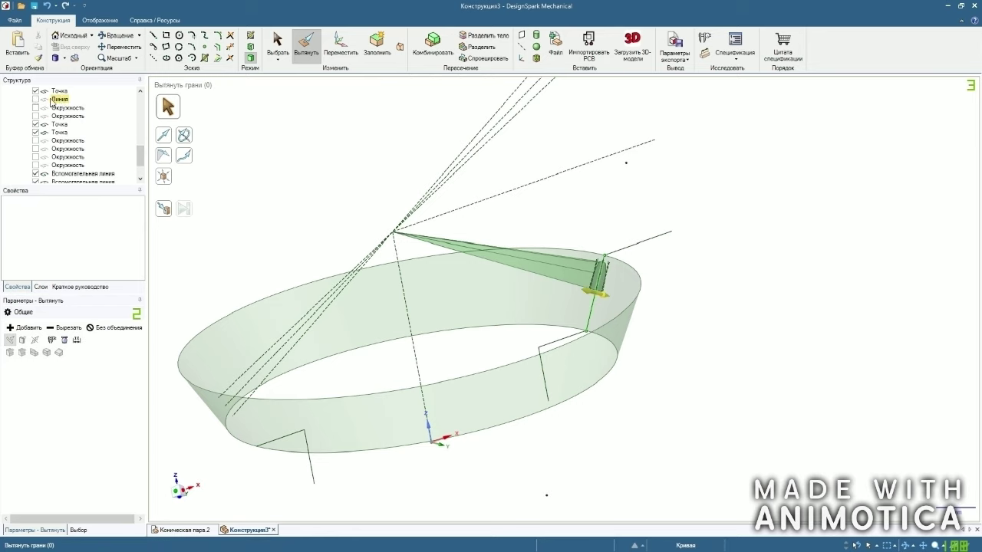
pyautogui.click(35, 99)
pyautogui.moveTo(239, 177); pyautogui.dragTo(238, 180, button='middle')
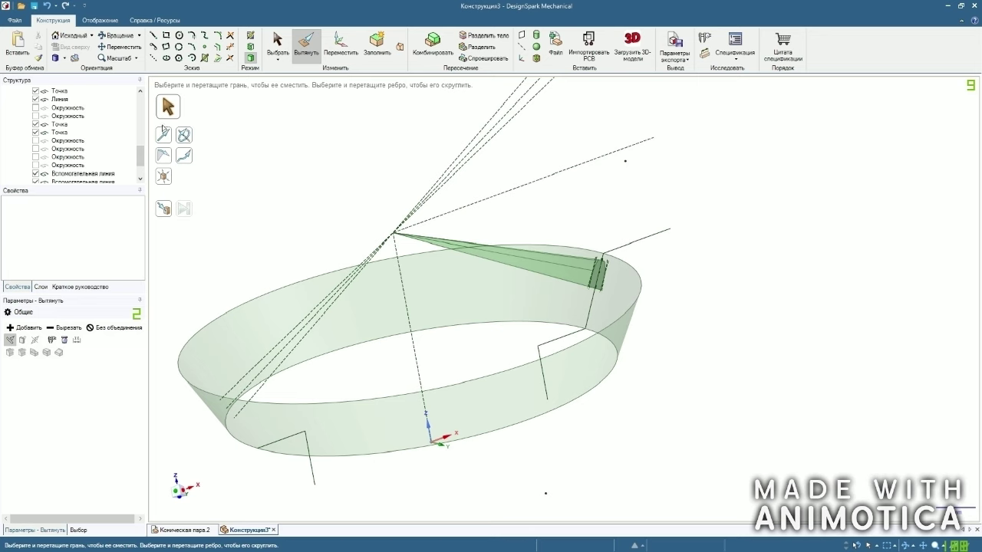
pyautogui.moveTo(142, 155); pyautogui.dragTo(141, 96)
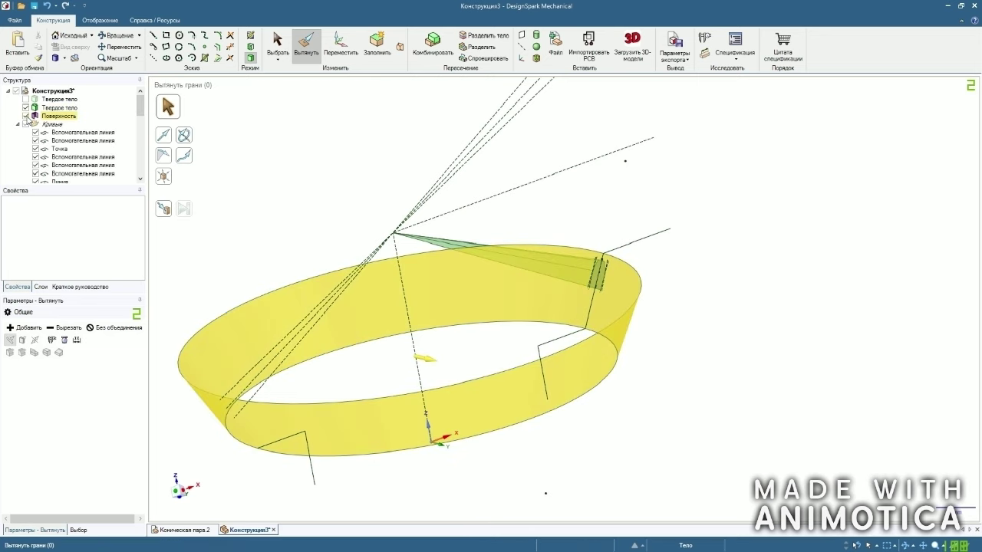
pyautogui.click(26, 99)
# Try to move the slanted line outward from the tapered body's outer end.
pyautogui.click(340, 47)
pyautogui.scroll(2, 695, 300)
pyautogui.moveTo(695, 300); pyautogui.dragTo(556, 321, button='middle')
pyautogui.click(440, 300)
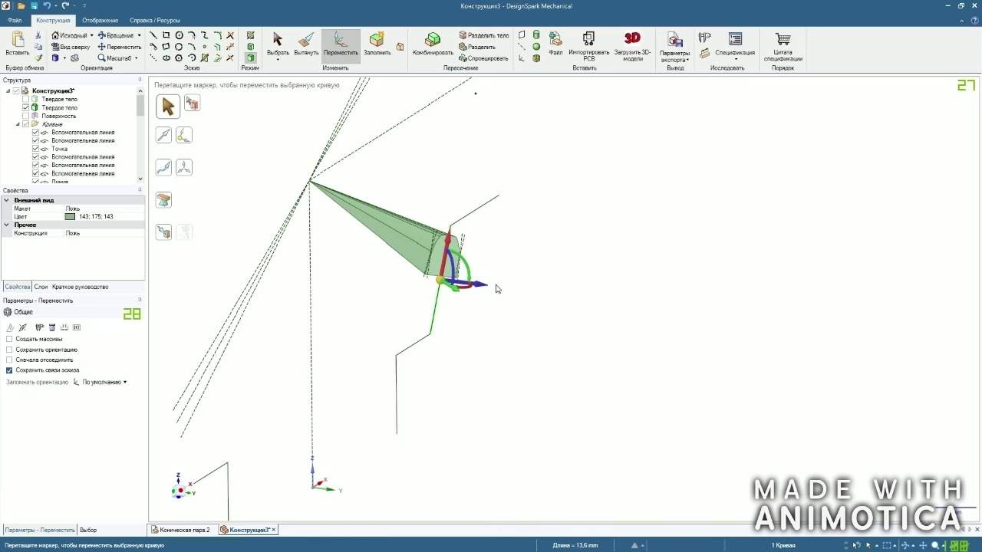
pyautogui.moveTo(483, 288); pyautogui.dragTo(572, 305)
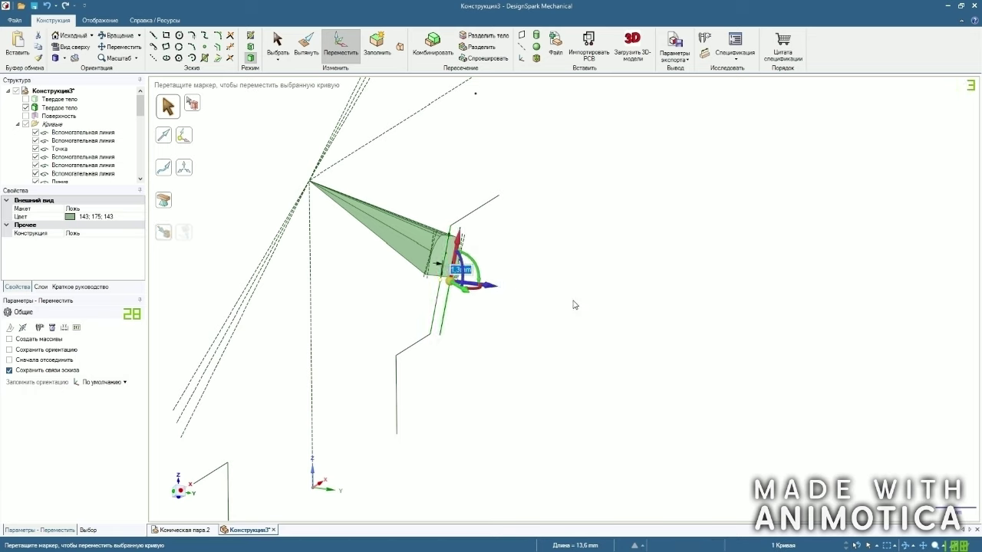
pyautogui.hotkey('ctrl', 'z')
# Hide the duplicate slanted line and revolve the remaining one a full turn about the horizontal construction axis.
pyautogui.moveTo(140, 114); pyautogui.dragTo(140, 174)
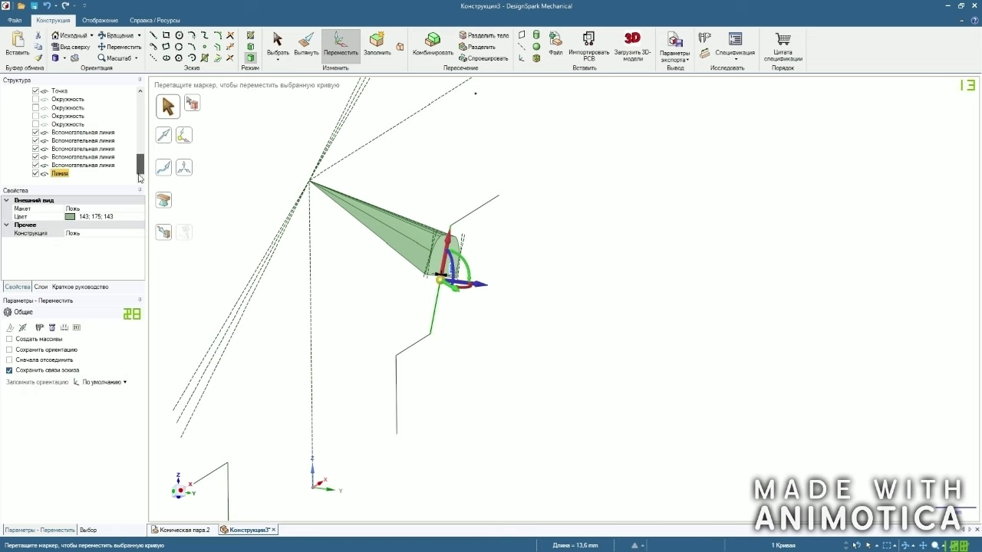
pyautogui.click(35, 175)
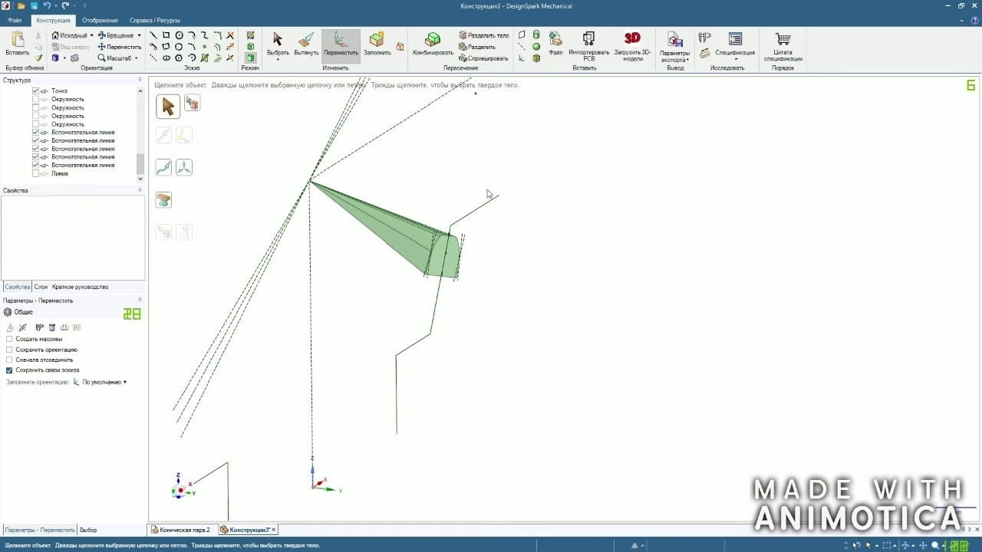
pyautogui.click(439, 310)
pyautogui.moveTo(570, 306); pyautogui.dragTo(647, 340, button='middle')
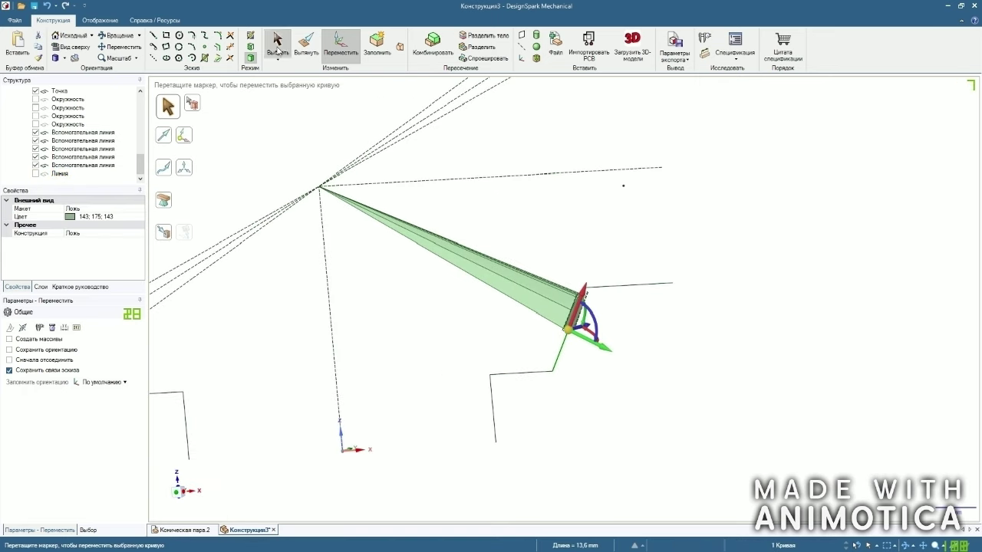
pyautogui.press('Escape')
pyautogui.click(185, 136)
pyautogui.click(262, 190)
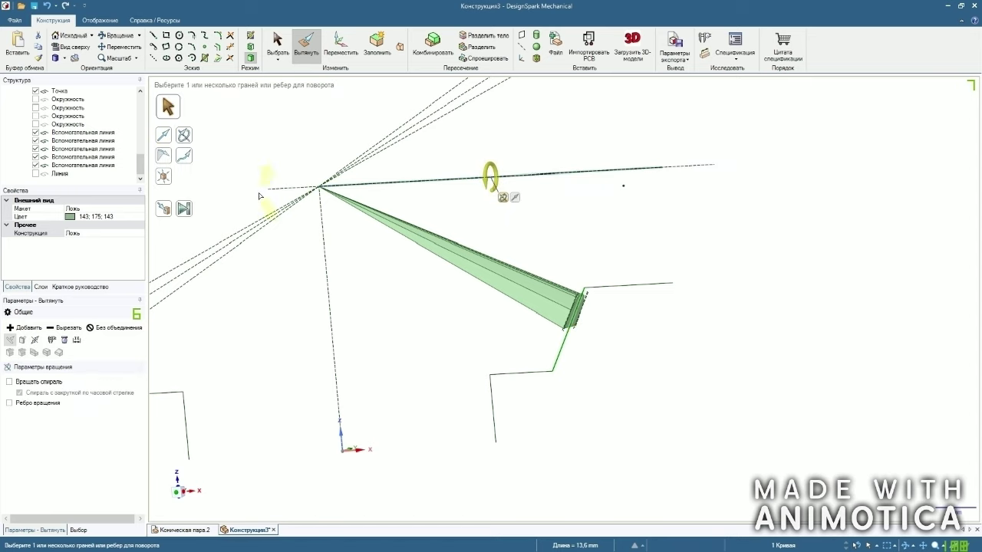
pyautogui.click(186, 211)
pyautogui.press('Escape')
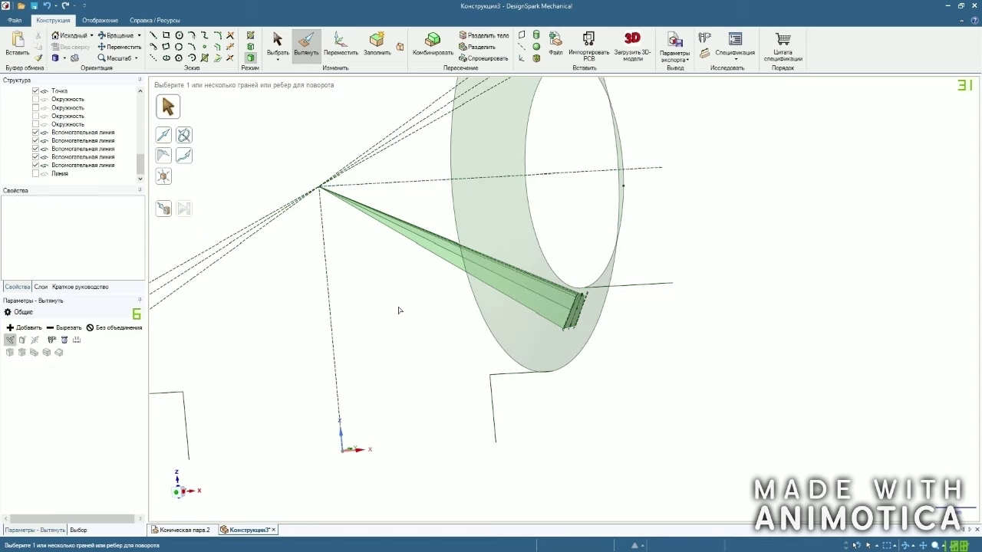
pyautogui.scroll(-2, 398, 310)
pyautogui.moveTo(400, 310); pyautogui.dragTo(419, 279, button='middle')
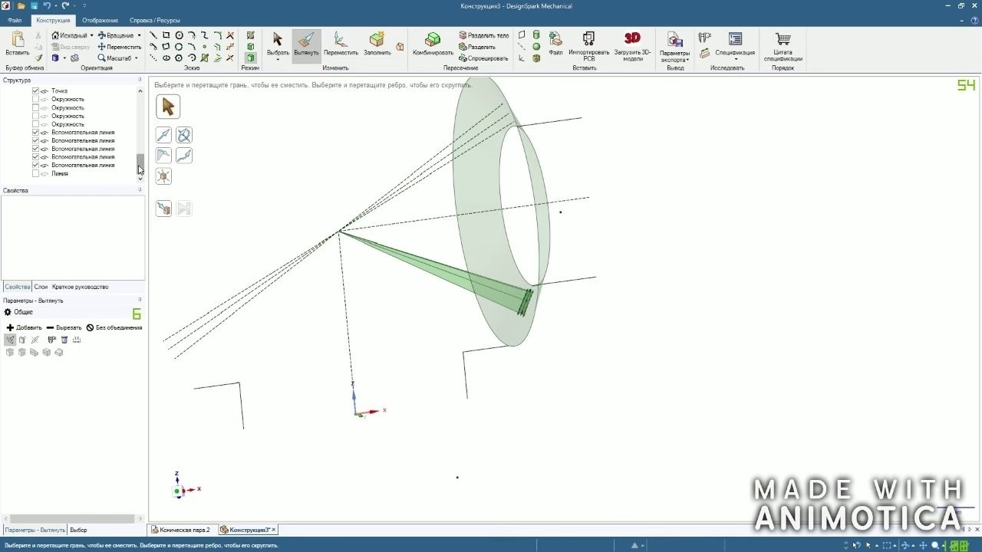
# Hide the second revolved surface and the second solid body, and show the first solid body.
pyautogui.scroll(5, 38, 116)
pyautogui.click(25, 116)
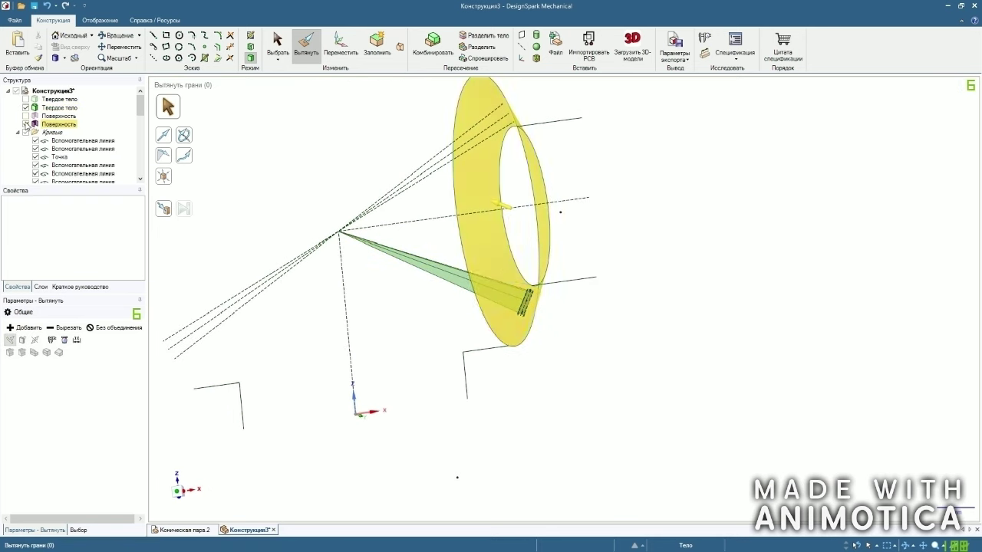
pyautogui.click(25, 123)
pyautogui.click(25, 107)
pyautogui.click(25, 99)
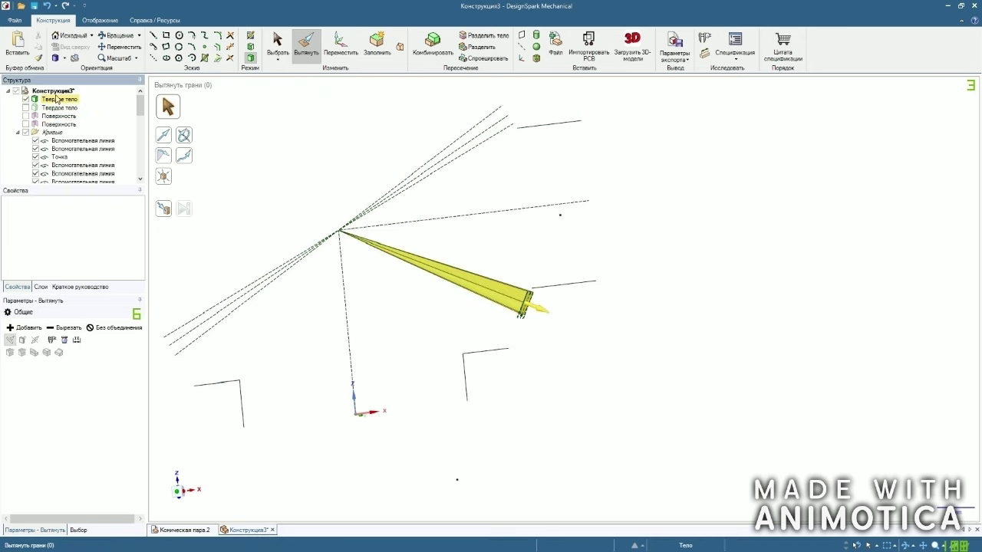
# Revolve the upper point on the tapered body's end centerline a full turn about the horizontal construction axis.
pyautogui.scroll(2, 340, 177)
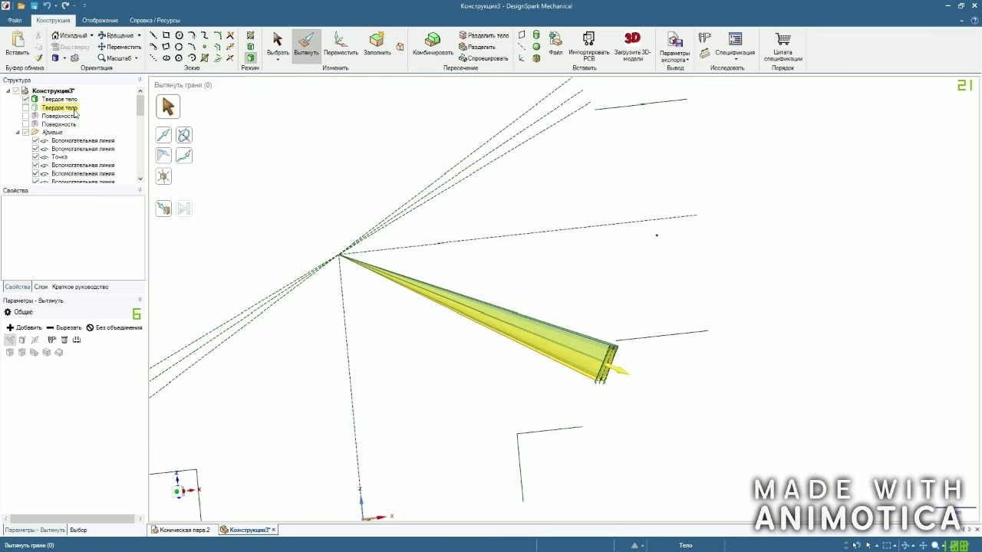
pyautogui.scroll(5, 606, 349)
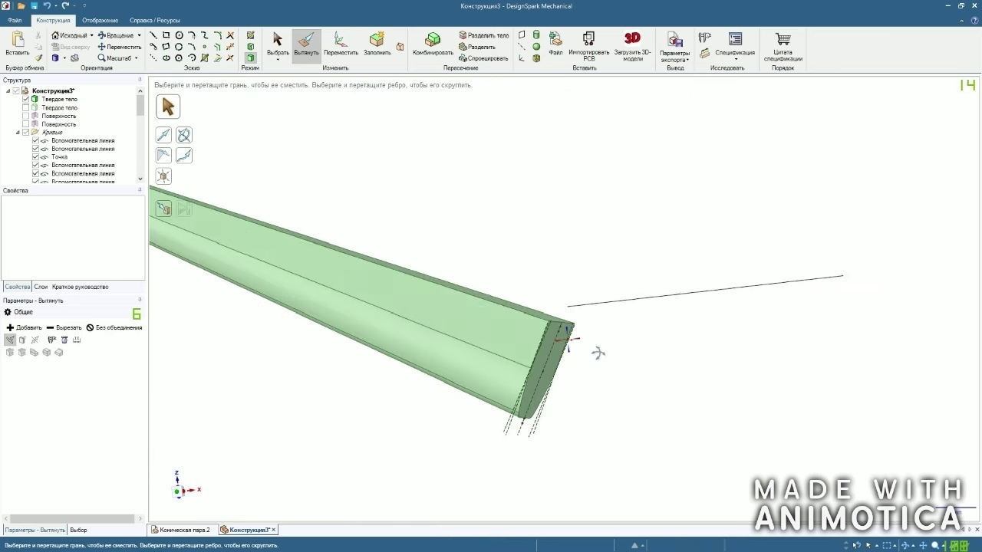
pyautogui.click(507, 330)
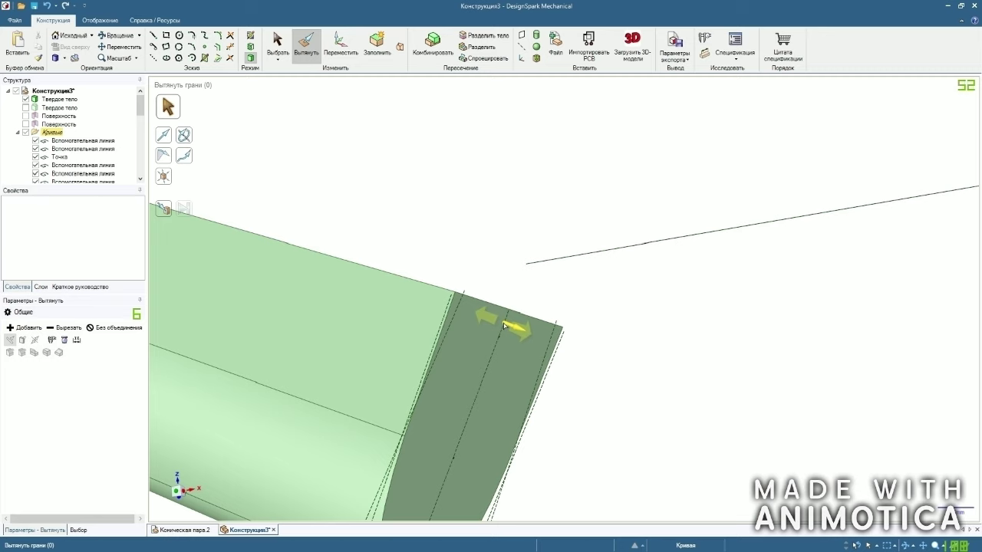
pyautogui.scroll(3, 498, 351)
pyautogui.click(484, 369)
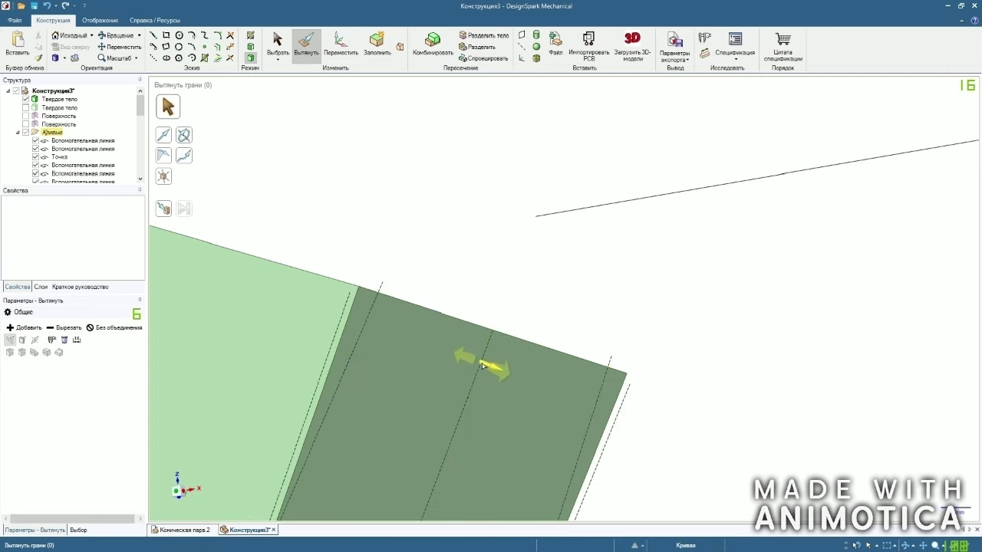
pyautogui.scroll(2, 482, 366)
pyautogui.scroll(-5, 482, 367)
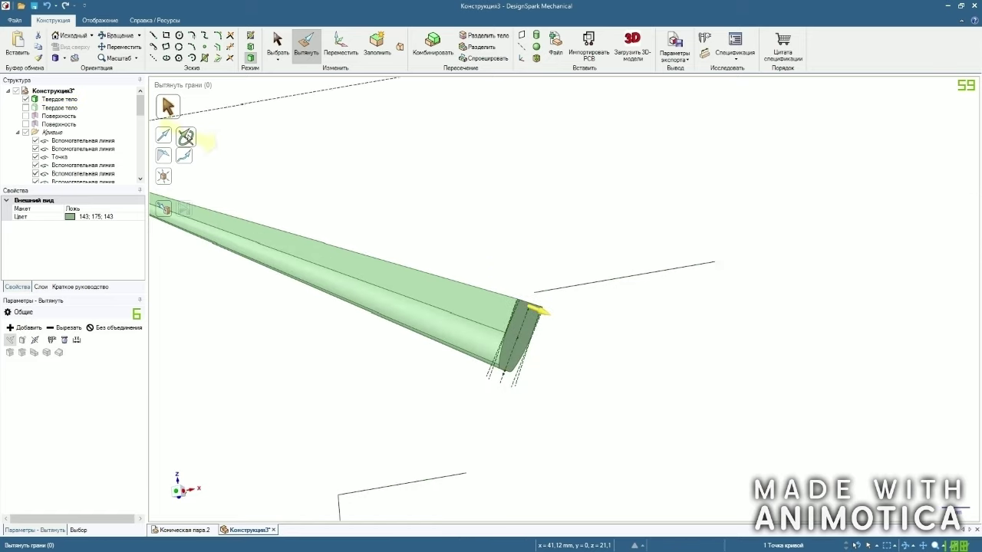
pyautogui.click(186, 137)
pyautogui.scroll(-3, 374, 248)
pyautogui.click(418, 161)
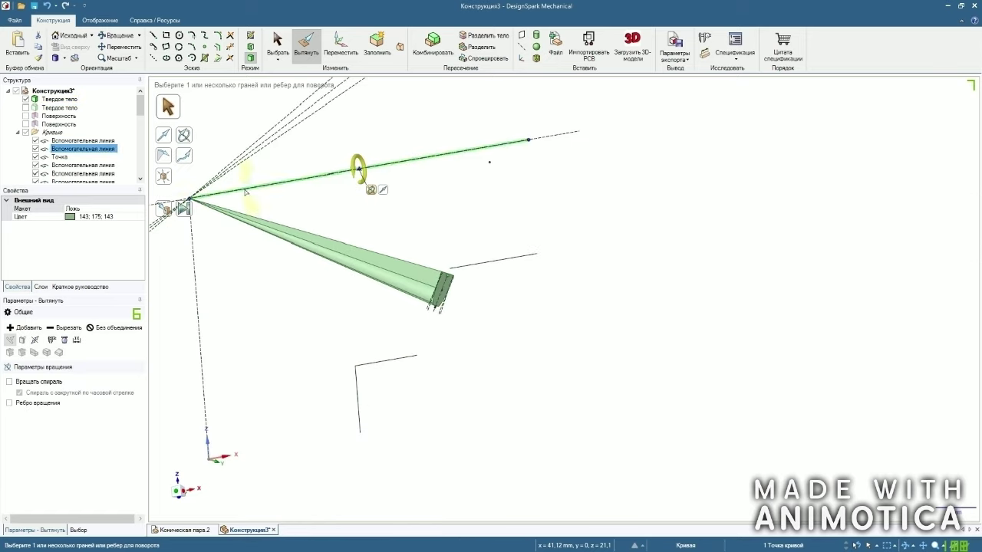
pyautogui.click(575, 309)
# Blend the circle around the horizontal axis to the common apex point and hide the conical surface.
pyautogui.scroll(-3, 575, 309)
pyautogui.moveTo(575, 307); pyautogui.dragTo(549, 227, button='middle')
pyautogui.scroll(3, 548, 225)
pyautogui.click(421, 237)
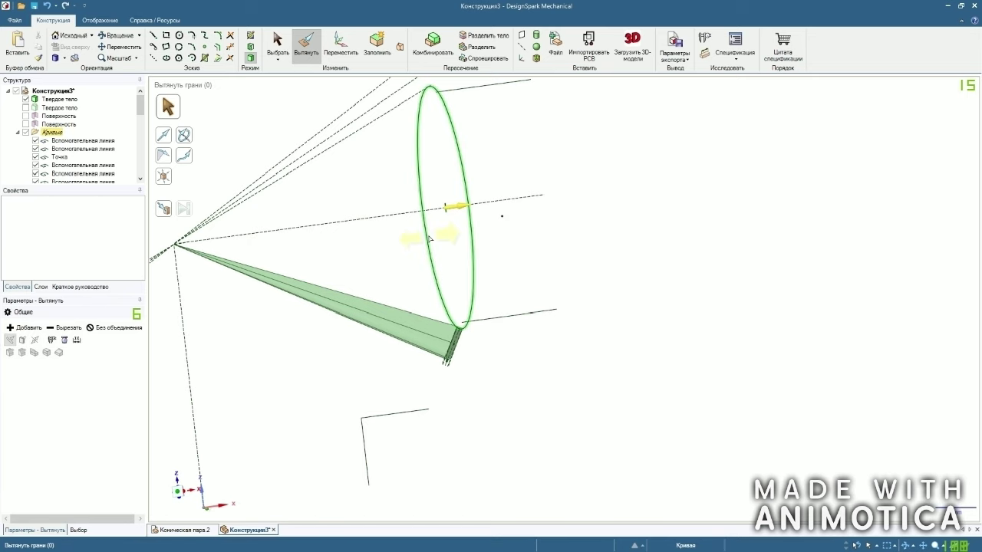
pyautogui.press('Escape')
pyautogui.click(399, 47)
pyautogui.scroll(-2, 600, 219)
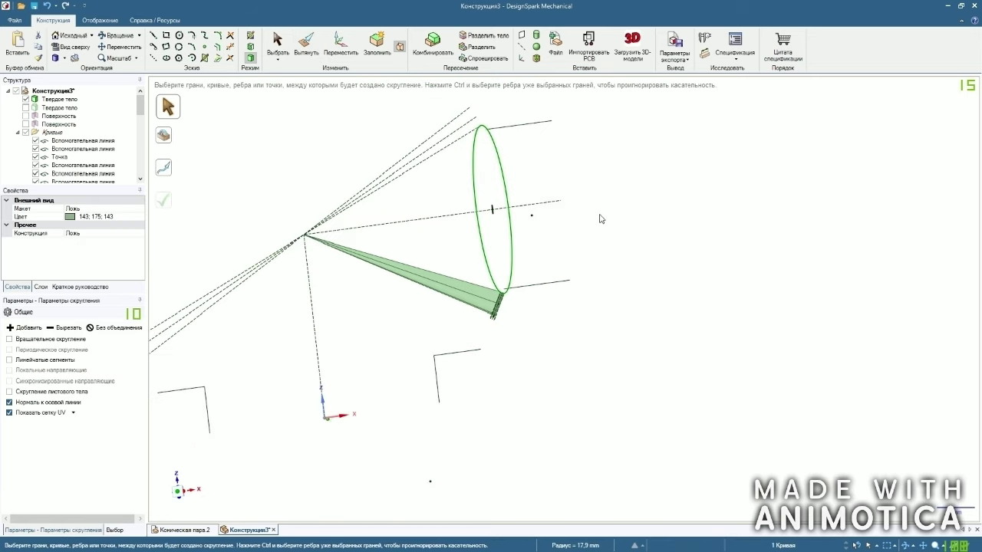
pyautogui.click(305, 239)
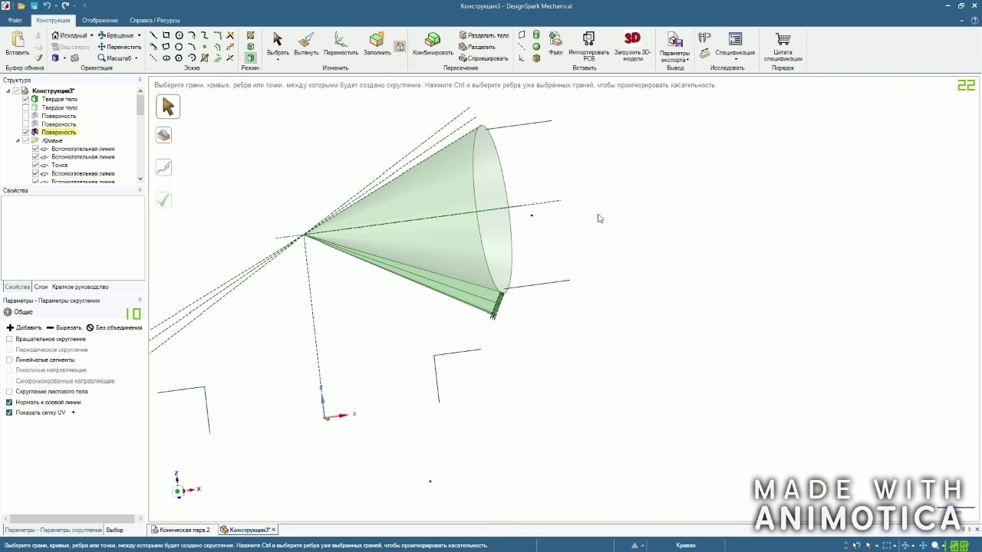
pyautogui.click(26, 132)
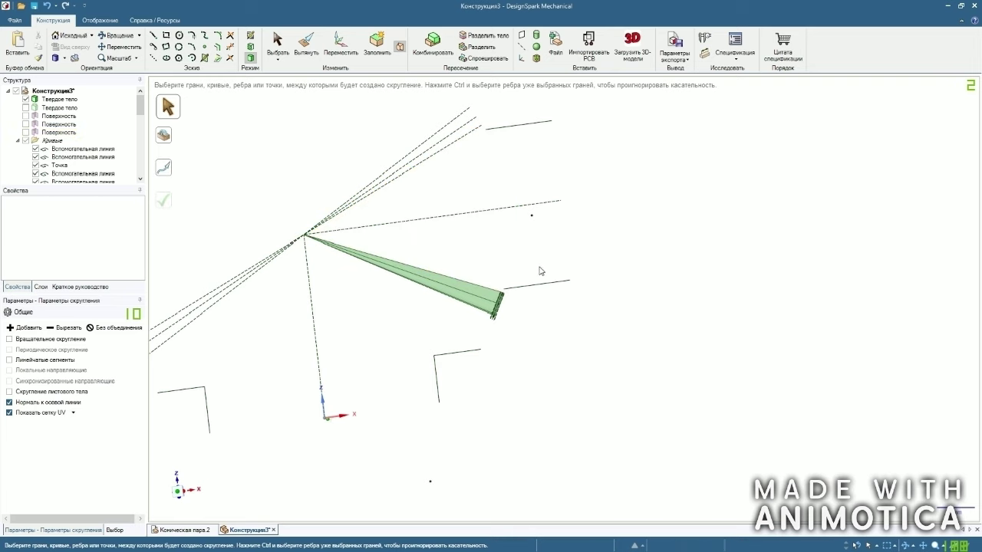
# Revolve the lowest point on the tapered body's end centerline a full turn about the vertical construction axis.
pyautogui.scroll(2, 483, 331)
pyautogui.scroll(5, 483, 331)
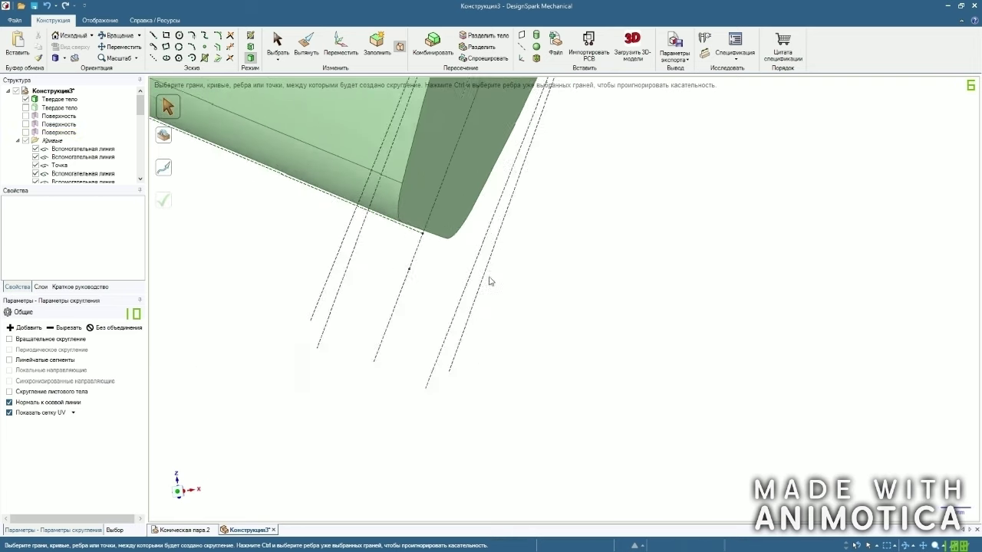
pyautogui.scroll(-2, 418, 267)
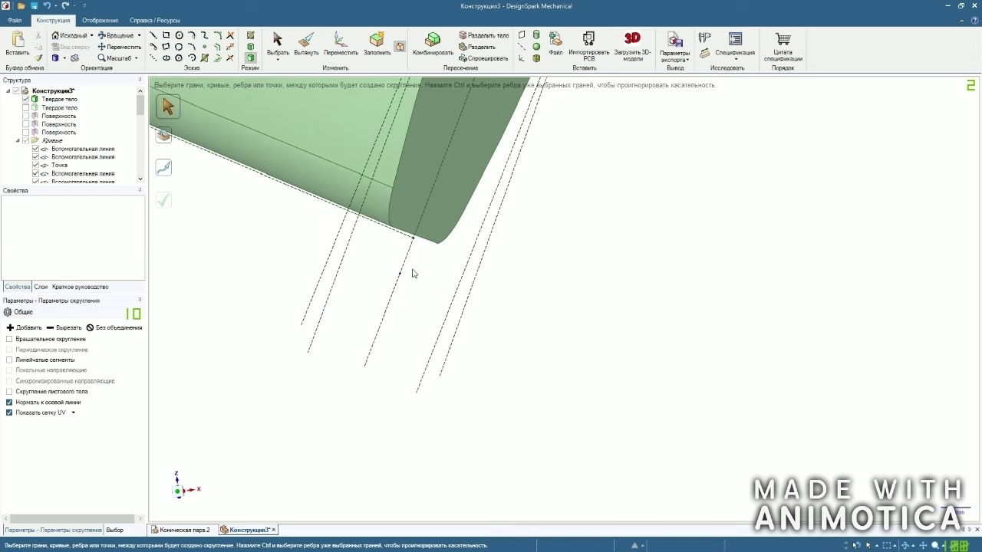
pyautogui.click(402, 273)
pyautogui.scroll(-6, 401, 277)
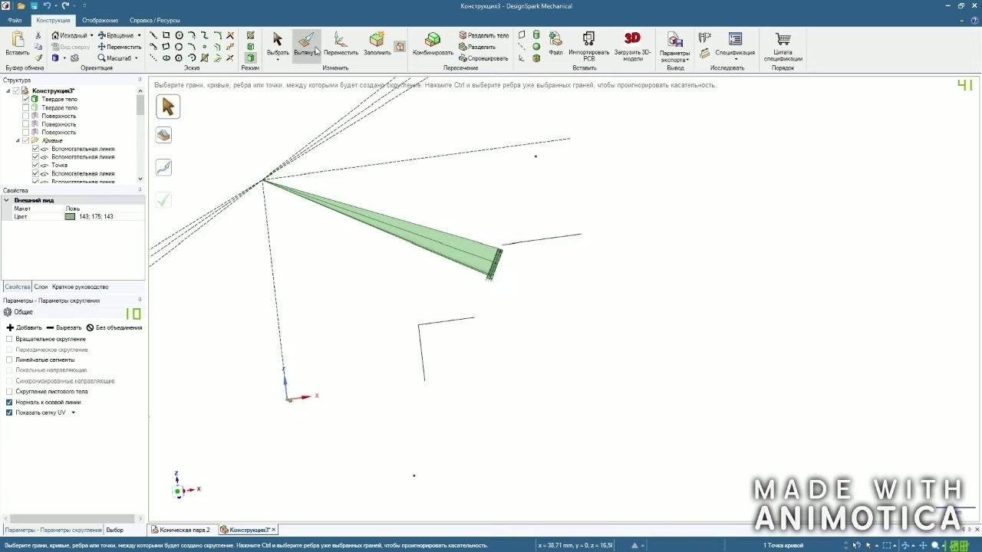
pyautogui.scroll(-3, 687, 271)
pyautogui.press('Escape')
pyautogui.click(184, 135)
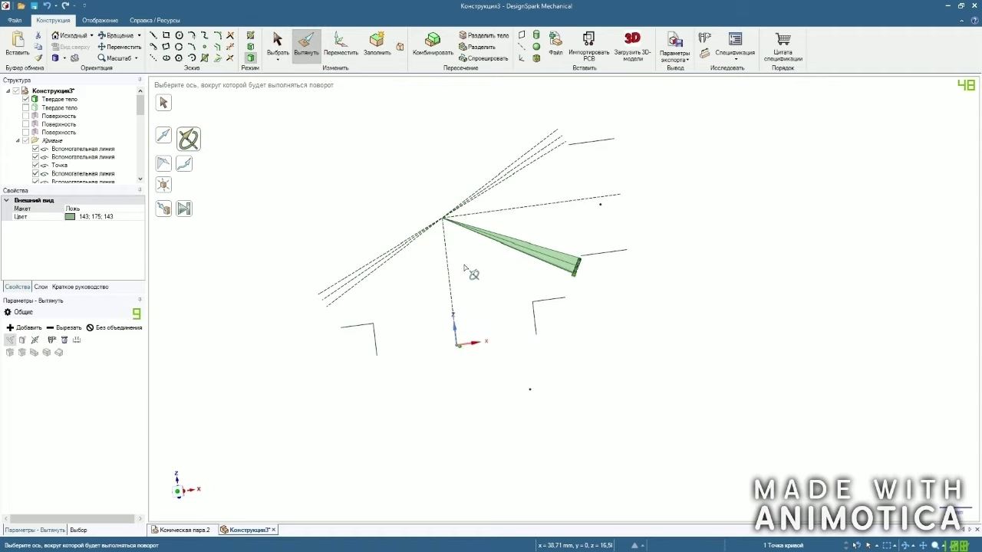
pyautogui.click(451, 283)
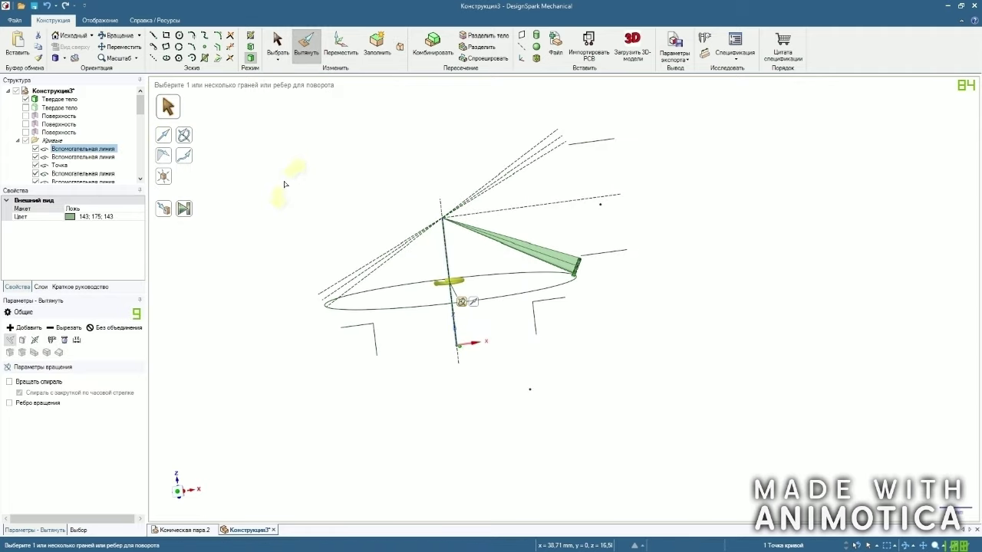
pyautogui.click(283, 183)
# Blend the circle around the vertical axis to the common apex point and hide the conical surface.
pyautogui.click(398, 47)
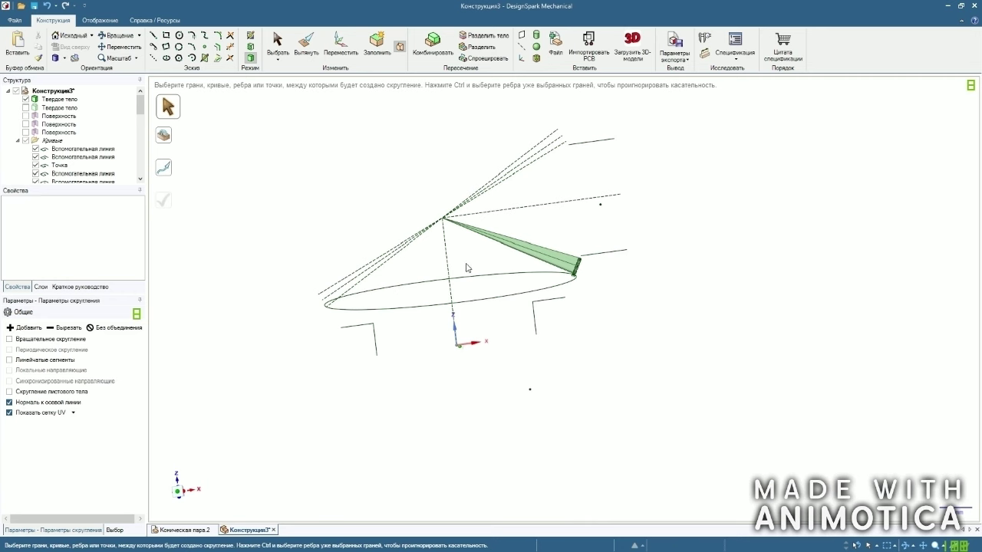
pyautogui.click(485, 301)
pyautogui.scroll(5, 438, 217)
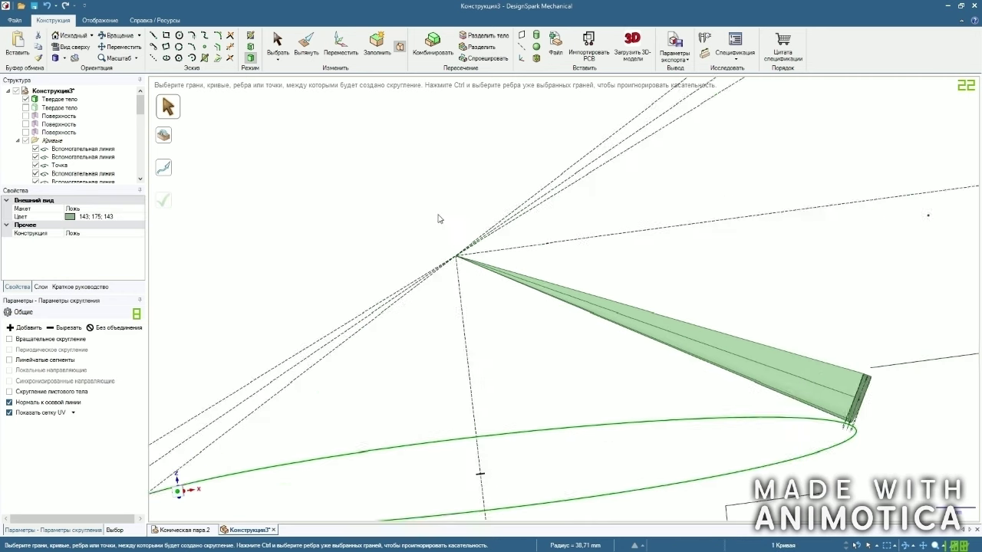
pyautogui.click(459, 262)
pyautogui.click(164, 200)
pyautogui.scroll(-5, 356, 175)
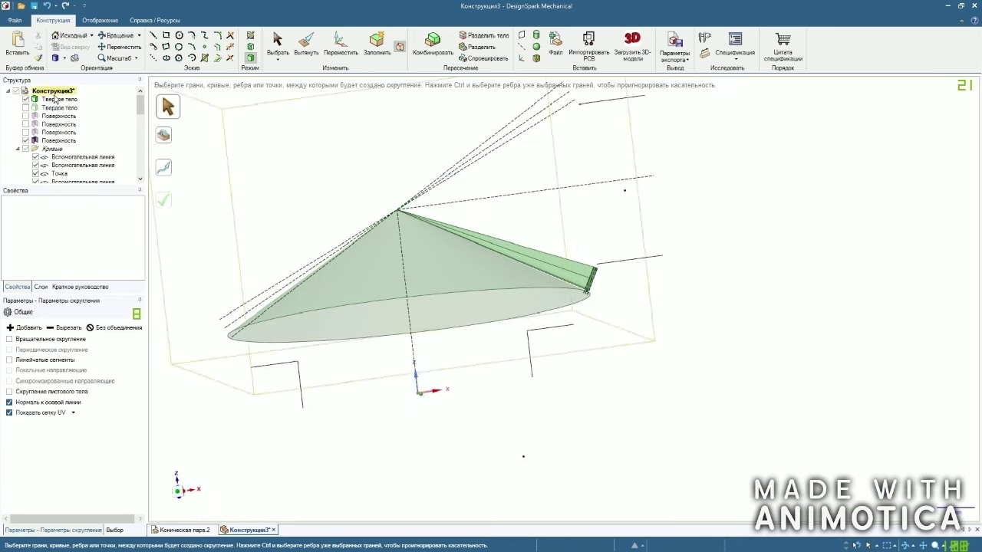
pyautogui.click(26, 141)
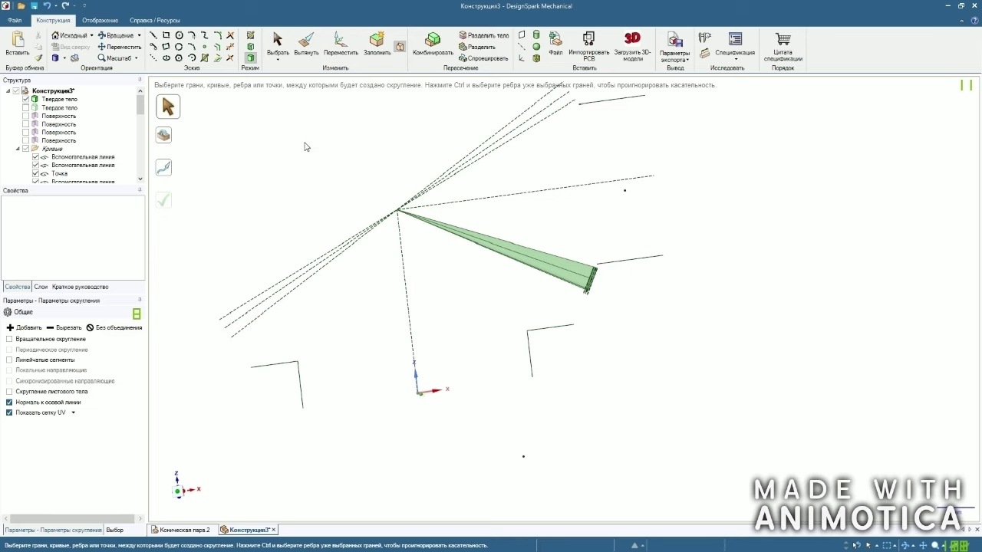
# Show the ring-shaped revolved surface around the horizontal axis and hide all construction curves.
pyautogui.scroll(3, 655, 275)
pyautogui.moveTo(655, 276); pyautogui.dragTo(551, 318, button='middle')
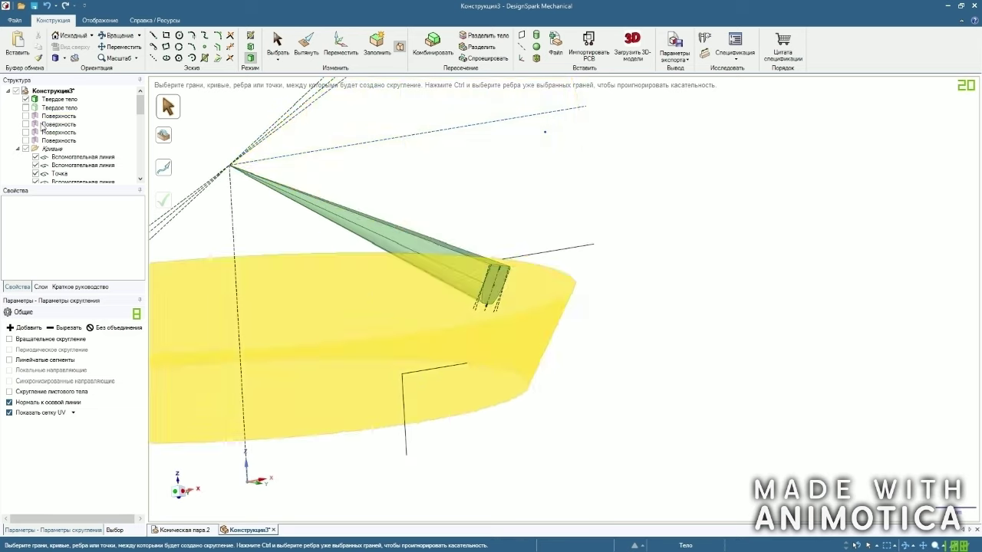
pyautogui.click(44, 124)
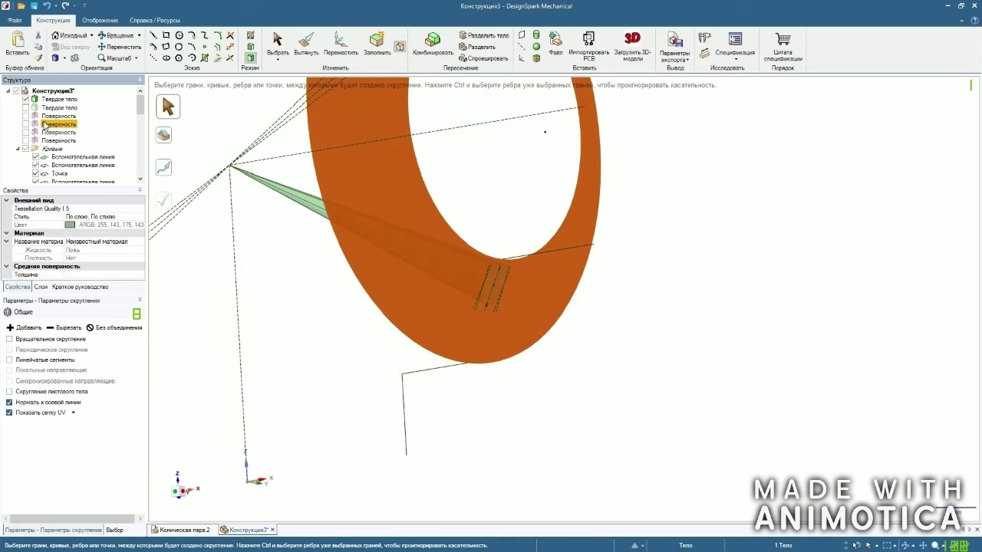
pyautogui.click(26, 125)
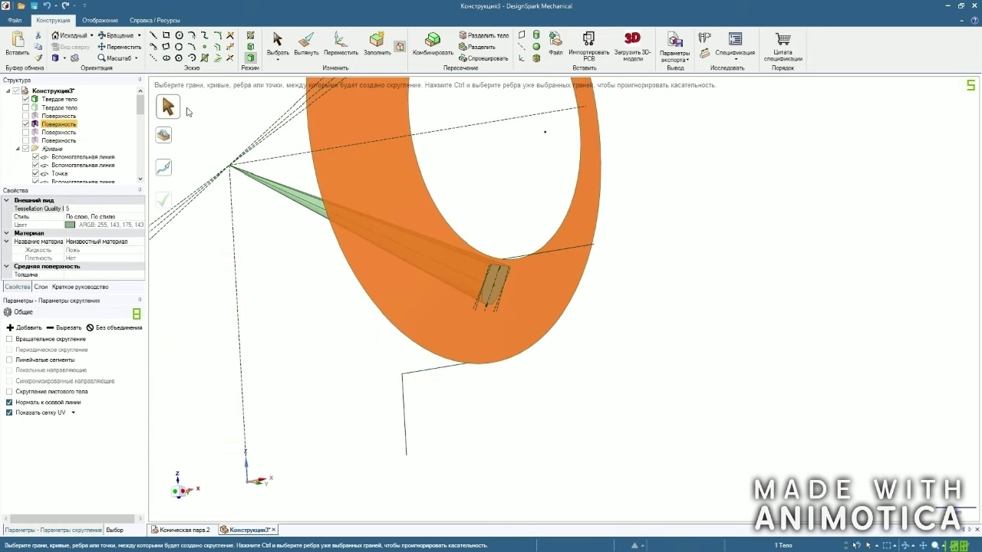
pyautogui.click(227, 122)
pyautogui.scroll(1, 689, 268)
pyautogui.scroll(-1, 690, 268)
pyautogui.moveTo(690, 268); pyautogui.dragTo(681, 253, button='middle')
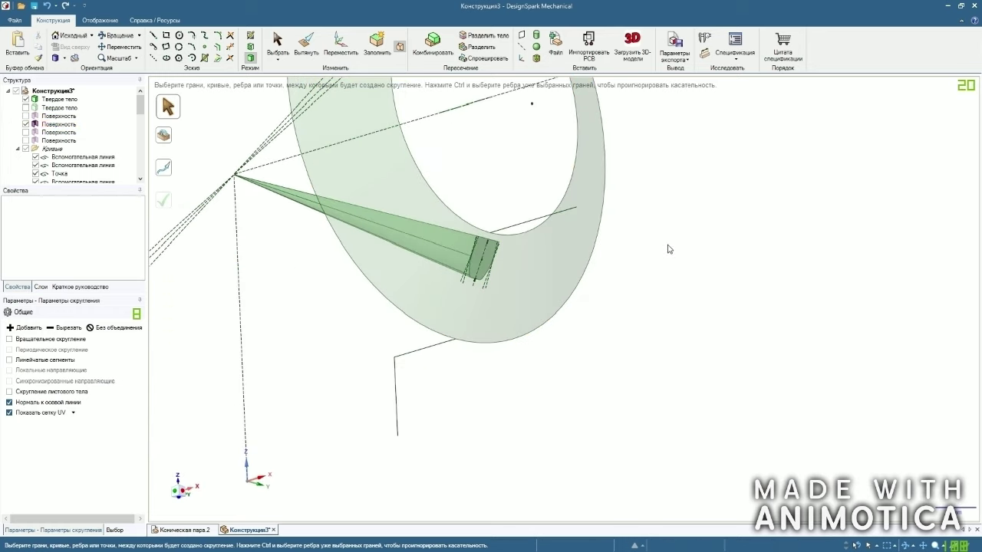
pyautogui.click(26, 149)
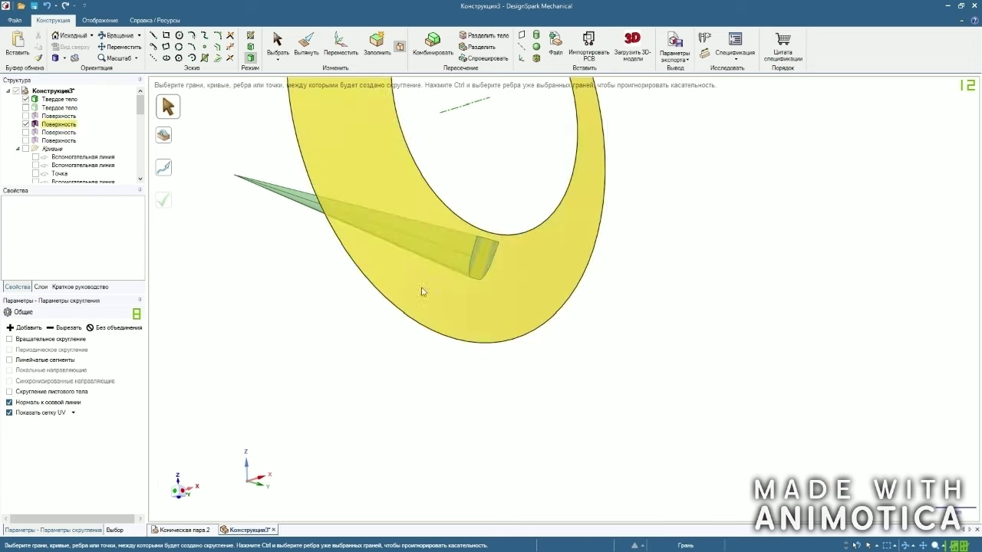
# Pull the tapered body's large end face outward by about 1.22 mm, past the revolved surface.
pyautogui.click(484, 259)
pyautogui.moveTo(564, 304); pyautogui.dragTo(518, 315, button='middle')
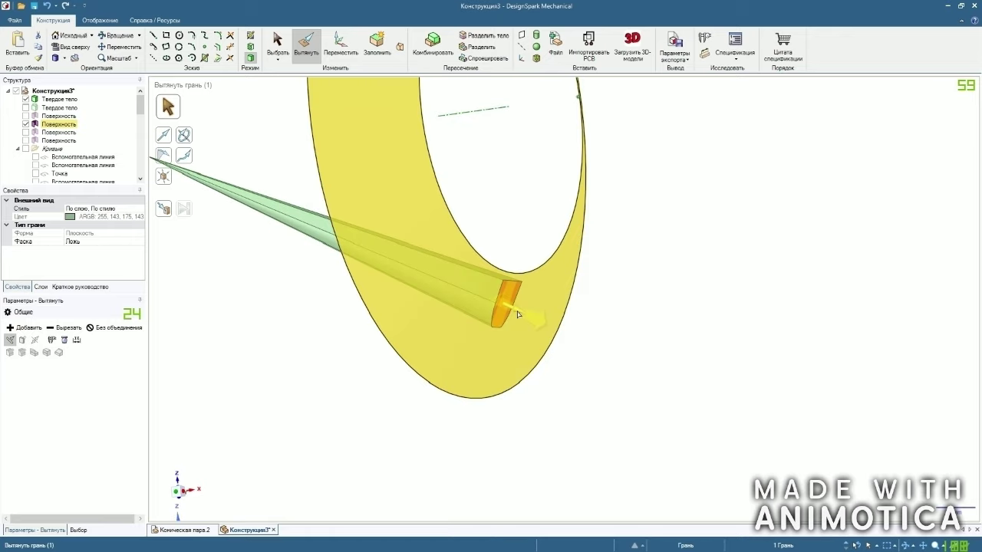
pyautogui.moveTo(518, 313); pyautogui.dragTo(625, 326)
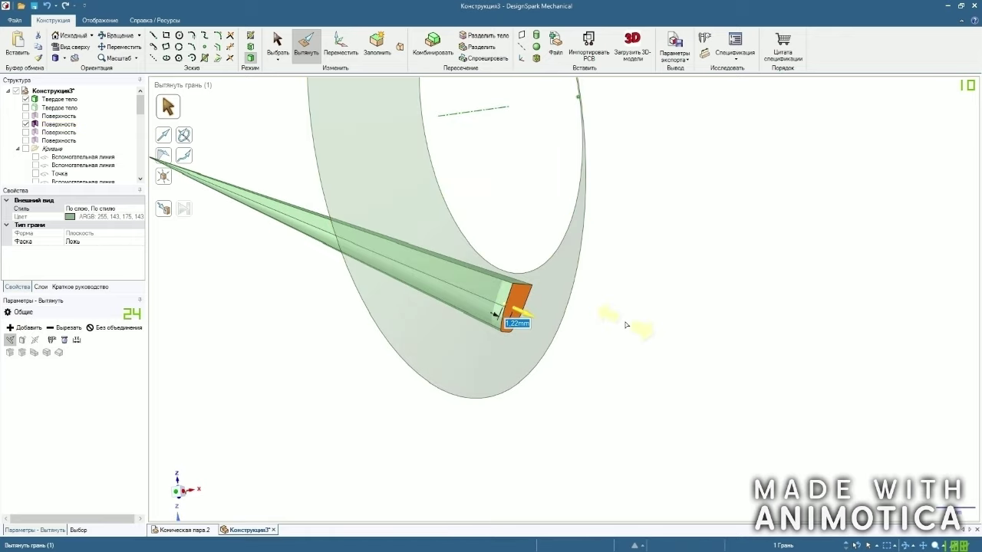
pyautogui.click(626, 325)
# Split the tapered body with the revolved surface, then hide the surface and delete the cut-off end piece.
pyautogui.click(430, 42)
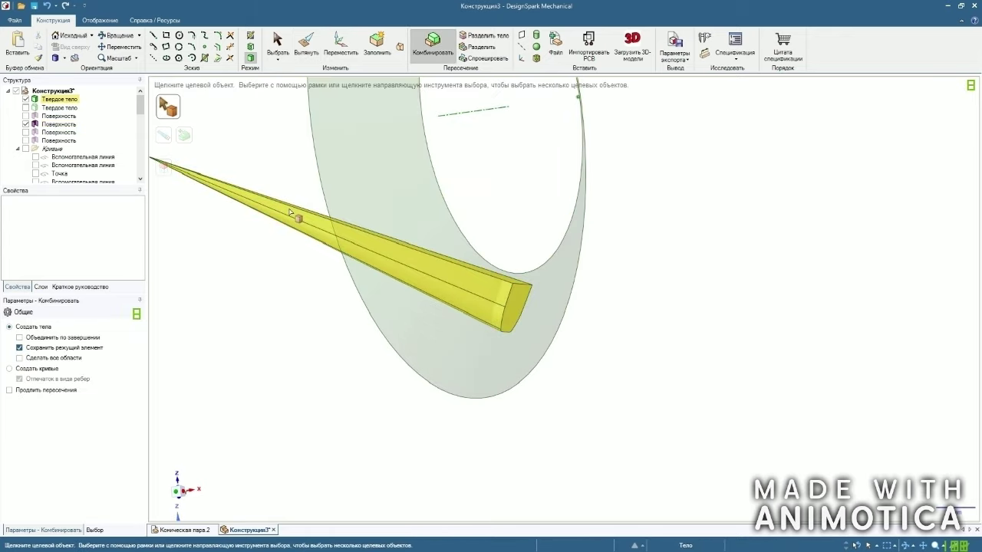
pyautogui.click(322, 231)
pyautogui.click(371, 178)
pyautogui.click(276, 46)
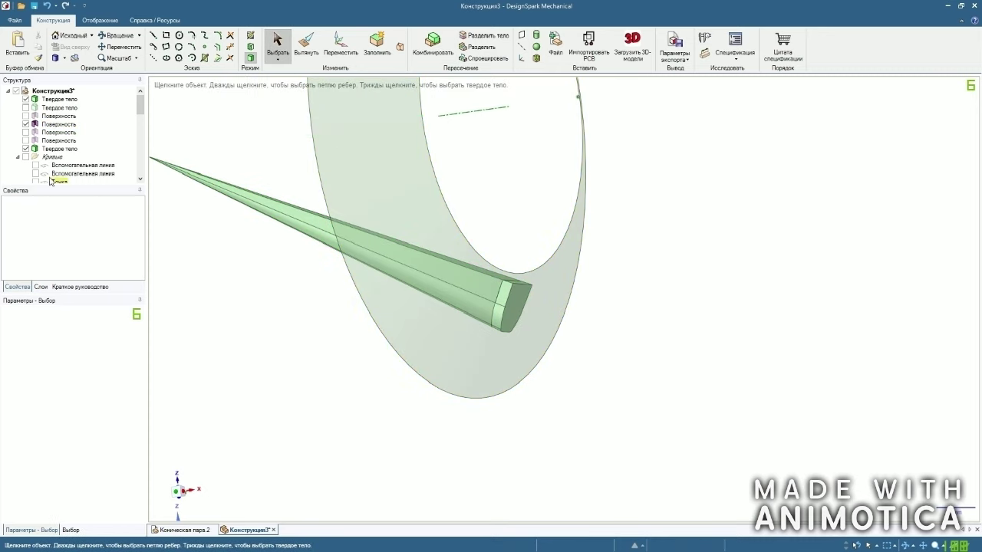
pyautogui.click(26, 124)
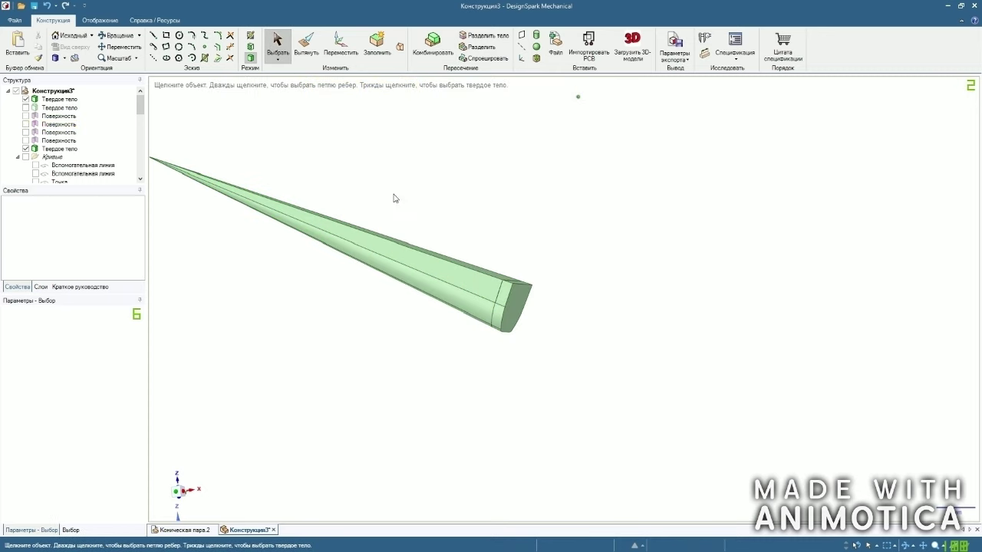
pyautogui.rightClick(58, 100)
pyautogui.click(92, 129)
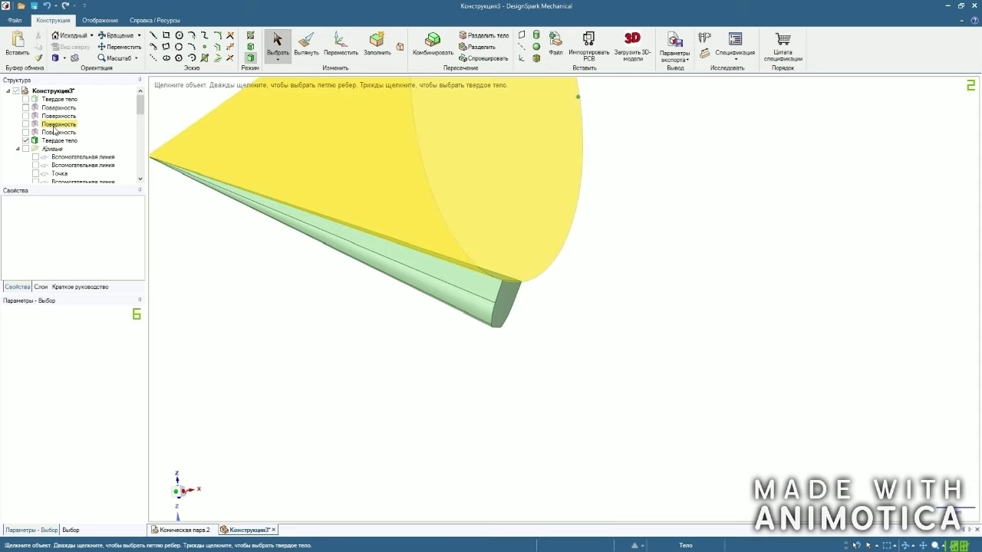
# Show the conical surface around the horizontal axis together with the trimmed tapered body.
pyautogui.click(55, 128)
pyautogui.click(25, 126)
pyautogui.click(266, 257)
pyautogui.scroll(-5, 368, 291)
pyautogui.moveTo(500, 179); pyautogui.dragTo(547, 211, button='middle')
pyautogui.scroll(3, 498, 216)
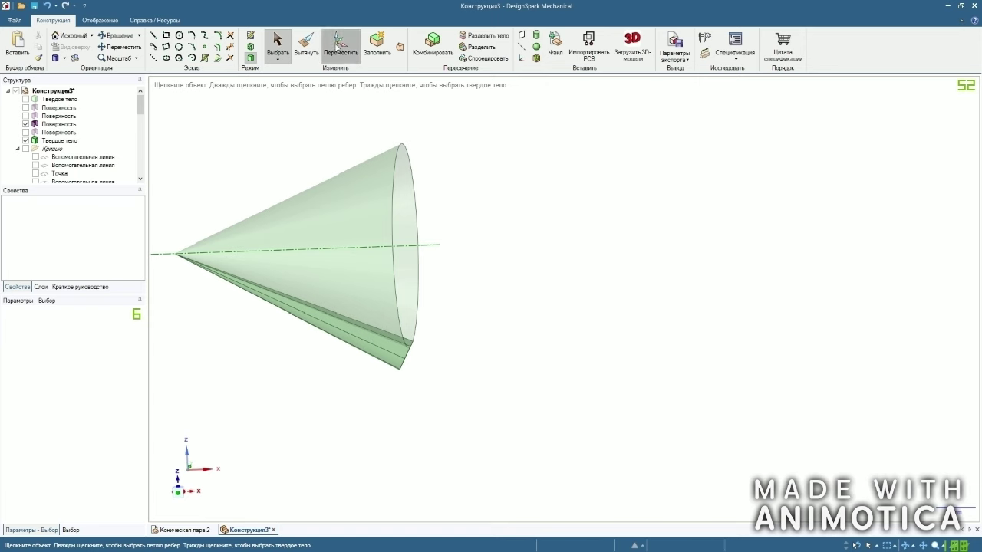
# Make a copy of the conical surface in place with Move and hide the original surface.
pyautogui.click(340, 45)
pyautogui.click(242, 261)
pyautogui.keyDown('ctrl'); pyautogui.moveTo(247, 251); pyautogui.dragTo(352, 248); pyautogui.keyUp('ctrl')
pyautogui.press('Return')
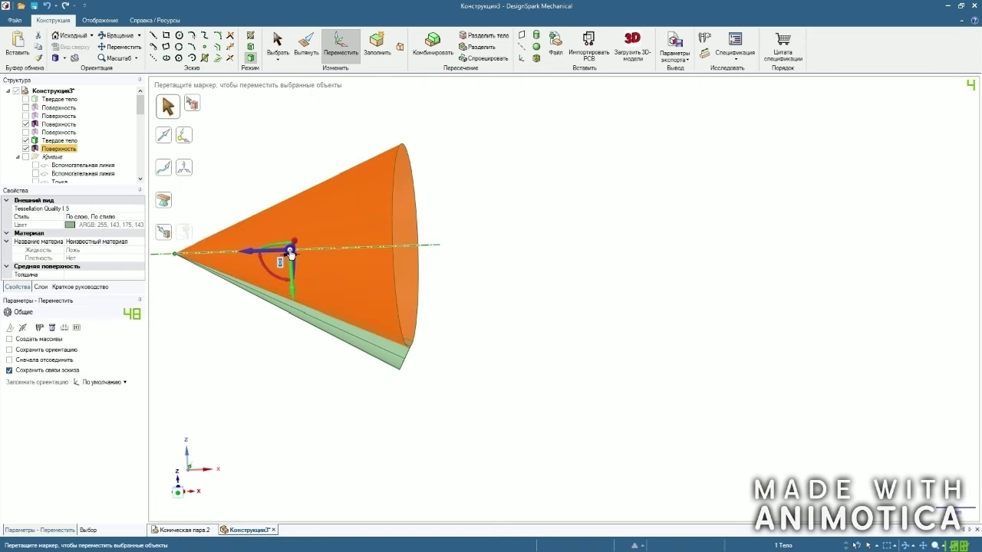
pyautogui.click(235, 125)
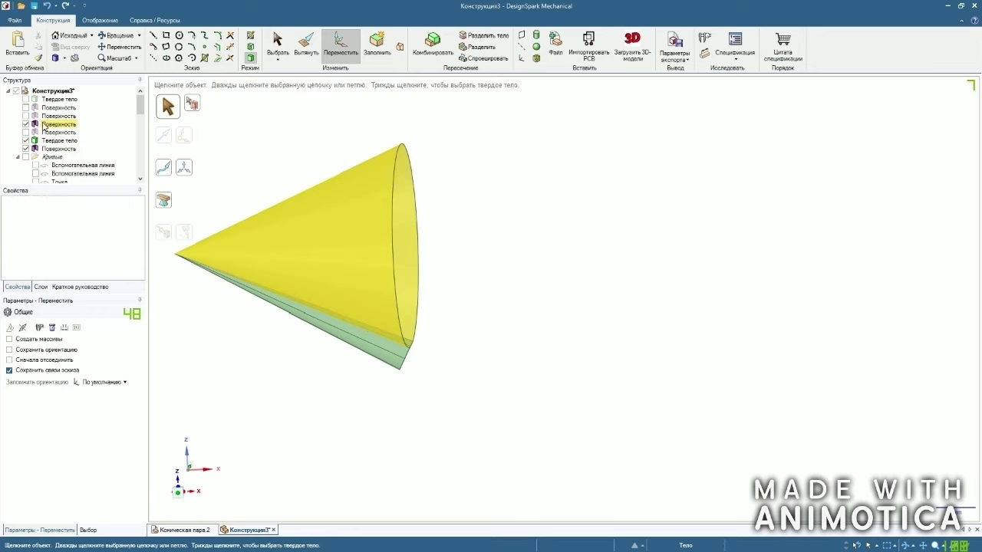
pyautogui.click(25, 125)
# Split the tapered body with the copied conical surface and hide that surface.
pyautogui.scroll(-2, 526, 179)
pyautogui.moveTo(526, 178); pyautogui.dragTo(503, 220, button='middle')
pyautogui.click(435, 54)
pyautogui.scroll(3, 527, 326)
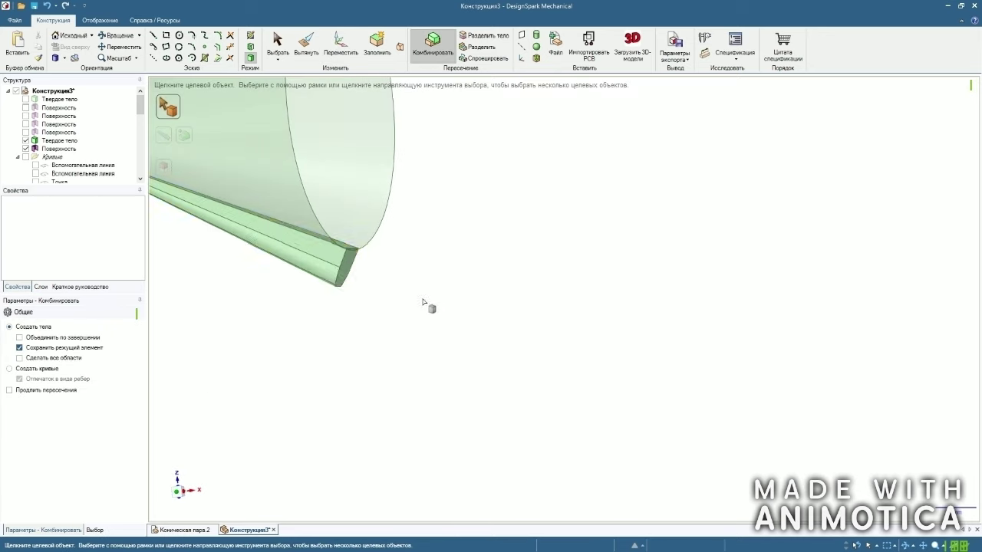
pyautogui.click(345, 275)
pyautogui.scroll(-3, 494, 303)
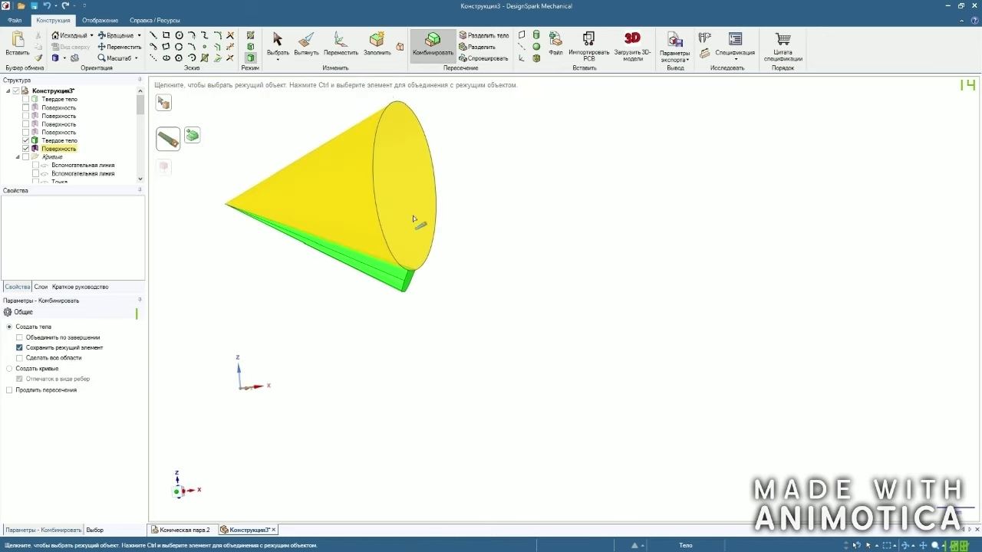
pyautogui.click(371, 203)
pyautogui.click(277, 43)
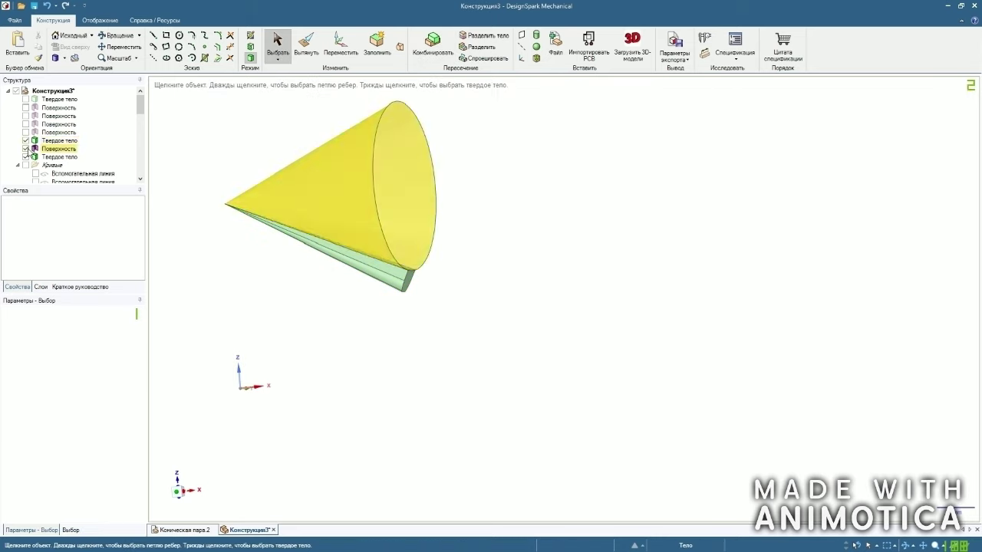
pyautogui.click(26, 149)
# Delete the thin sliver split off along the upper side of the tapered body.
pyautogui.scroll(2, 405, 257)
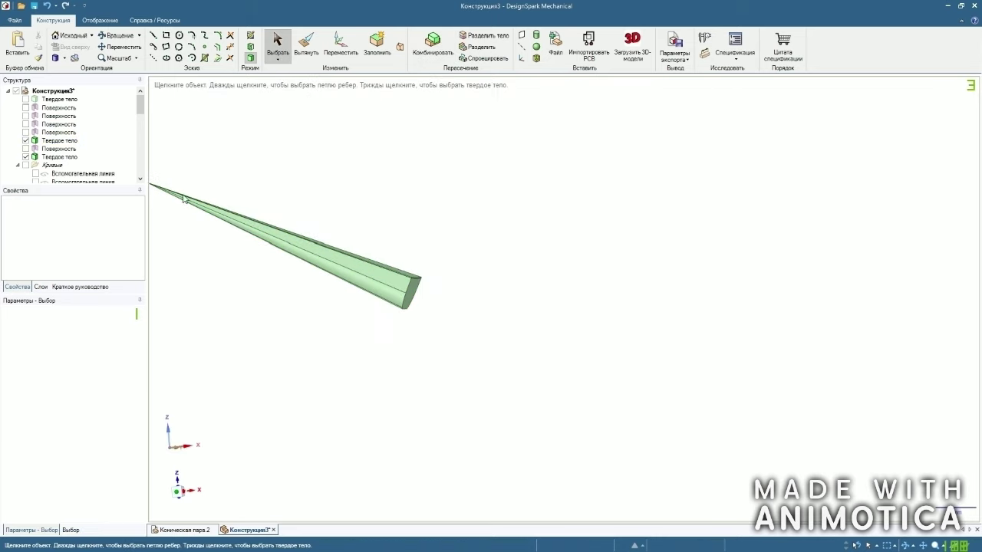
pyautogui.click(60, 141)
pyautogui.rightClick(61, 142)
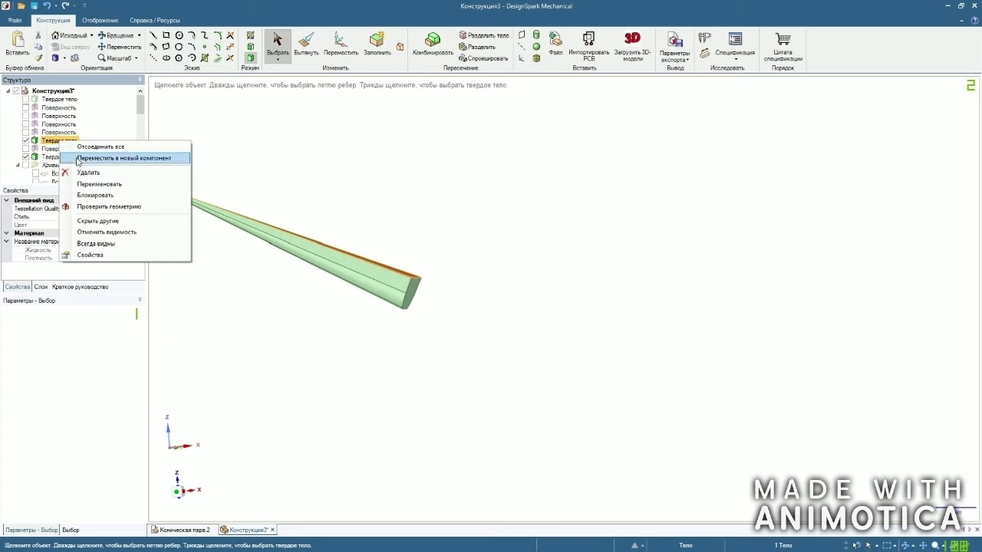
pyautogui.click(81, 174)
# Show the copied conical surface and fill its open circular edge to make a solid cone.
pyautogui.click(27, 140)
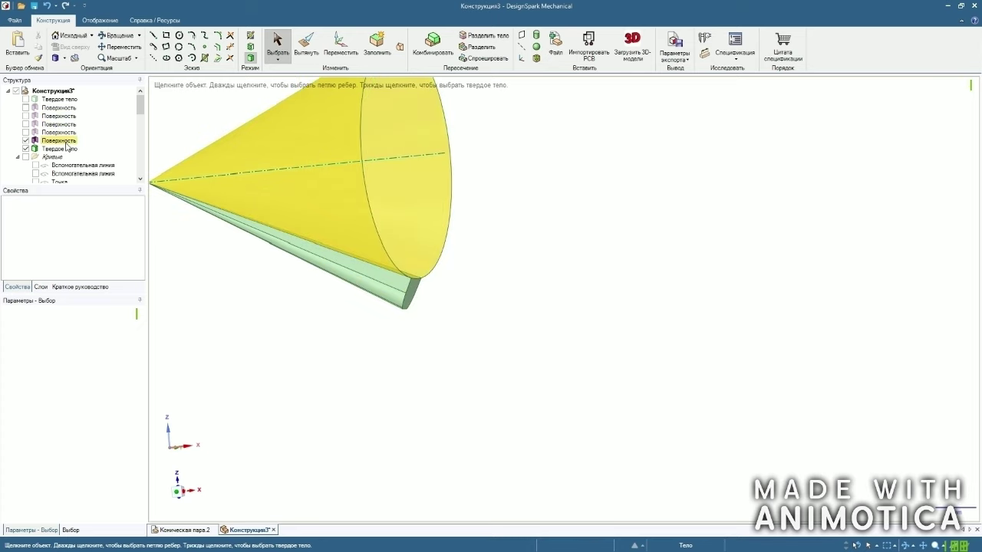
pyautogui.scroll(-3, 633, 269)
pyautogui.moveTo(594, 253); pyautogui.dragTo(596, 181, button='middle')
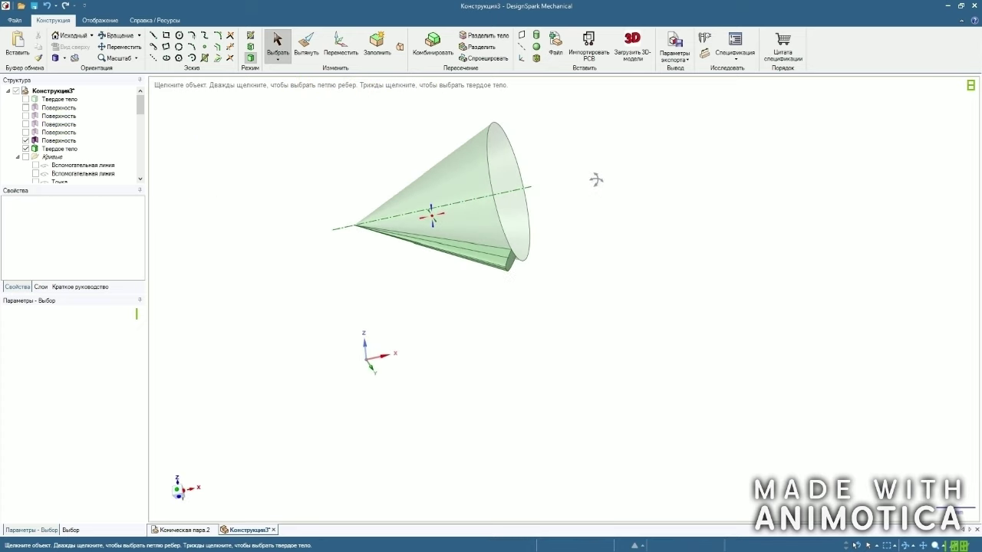
pyautogui.scroll(2, 547, 159)
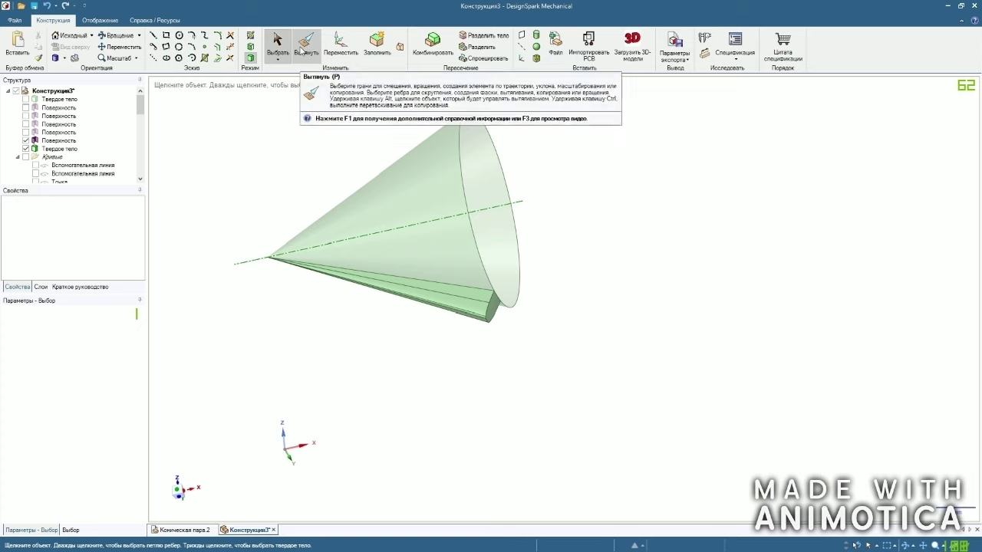
pyautogui.click(467, 152)
pyautogui.press('f')
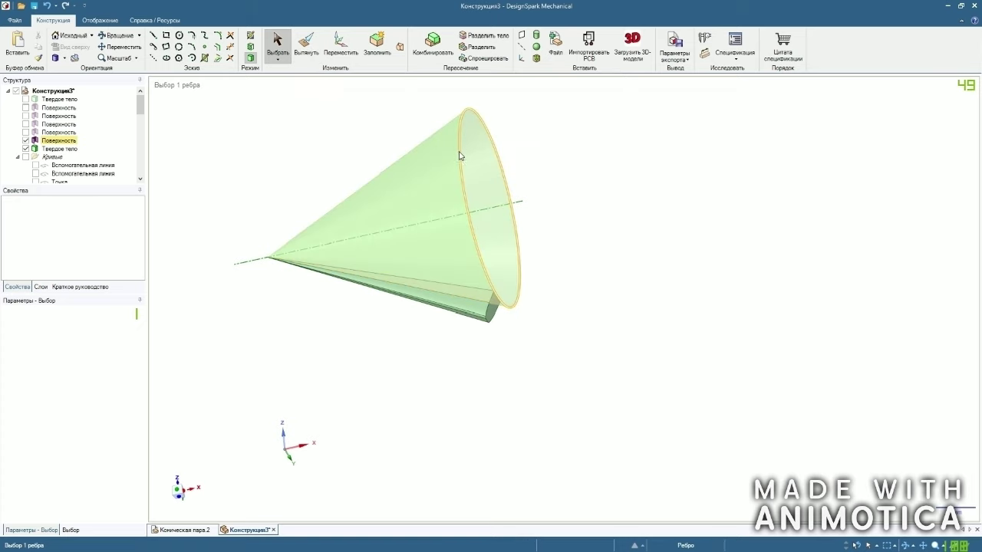
# Merge the solid cone with the trimmed tapered tooth body using Combine.
pyautogui.click(425, 40)
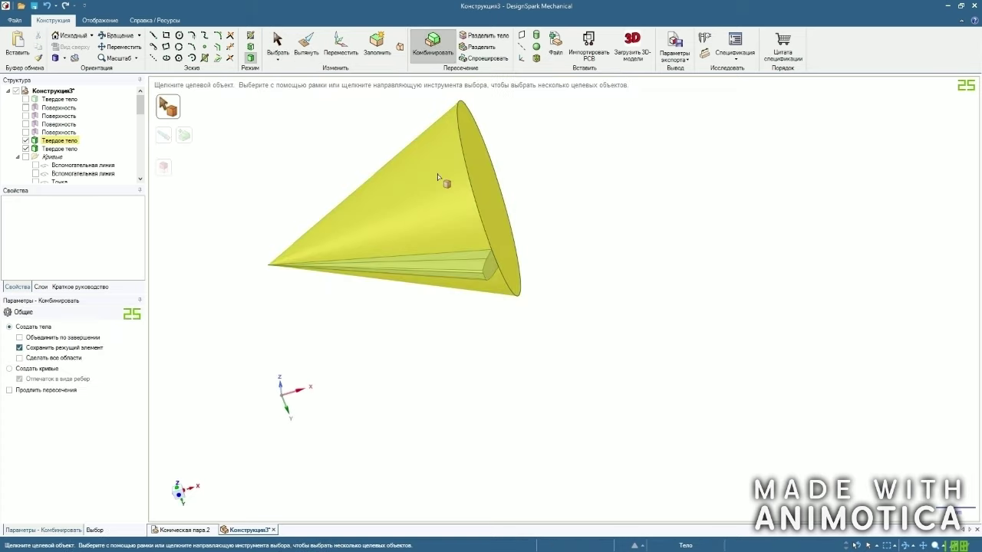
pyautogui.click(437, 174)
pyautogui.click(447, 266)
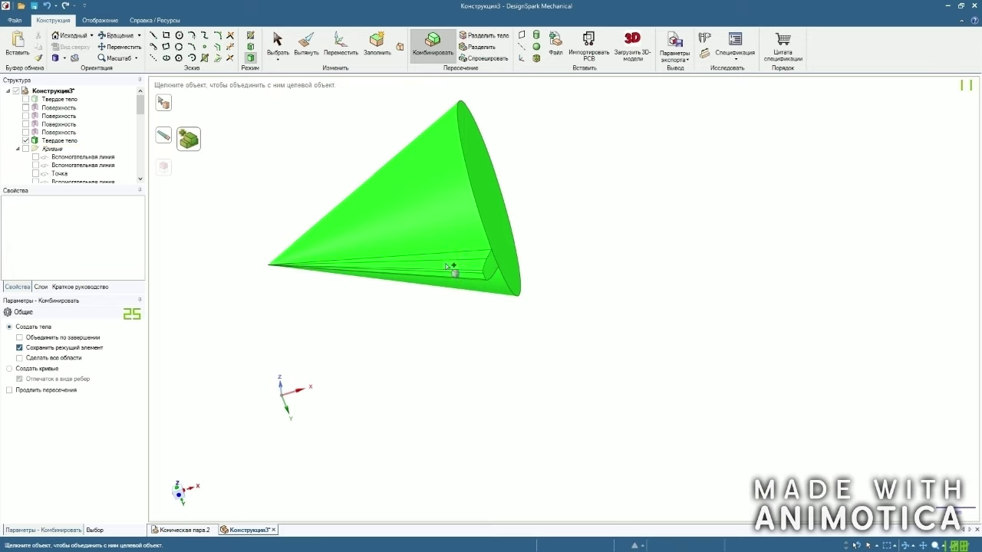
pyautogui.click(264, 143)
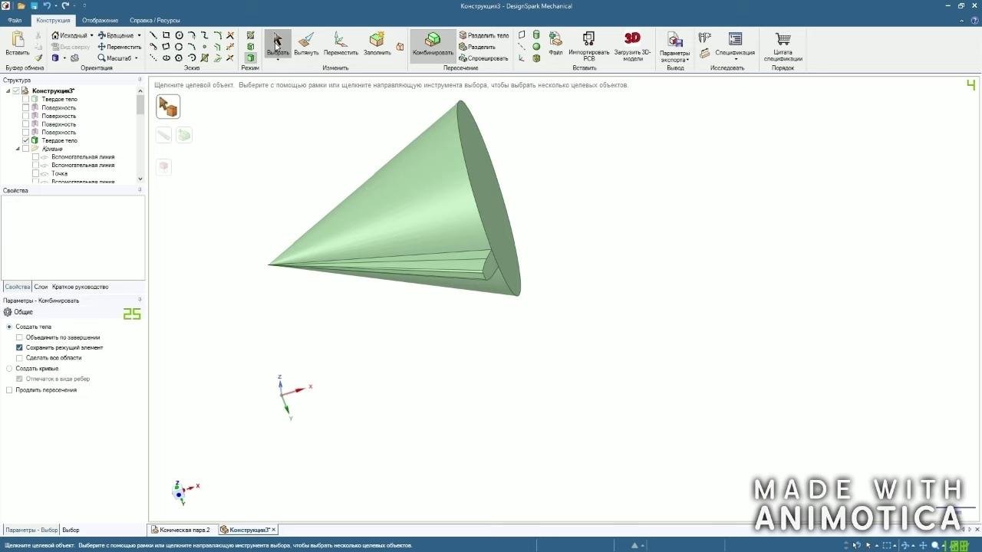
pyautogui.click(277, 46)
# Hide the merged cone and tooth body, and show the second tapered body with the construction curves.
pyautogui.click(26, 142)
pyautogui.scroll(-2, 465, 204)
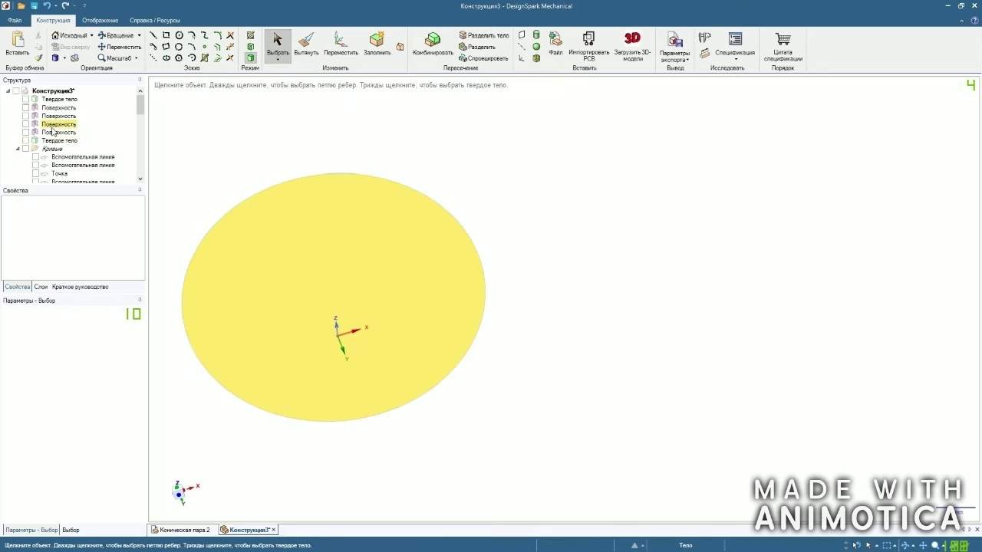
pyautogui.click(27, 142)
pyautogui.moveTo(316, 111); pyautogui.dragTo(388, 161, button='middle')
pyautogui.scroll(4, 396, 162)
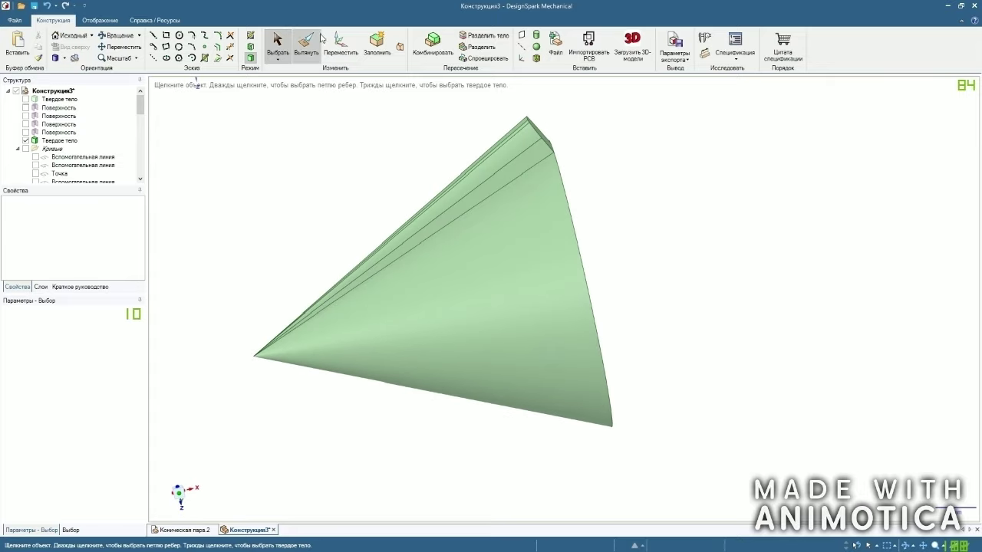
pyautogui.click(26, 142)
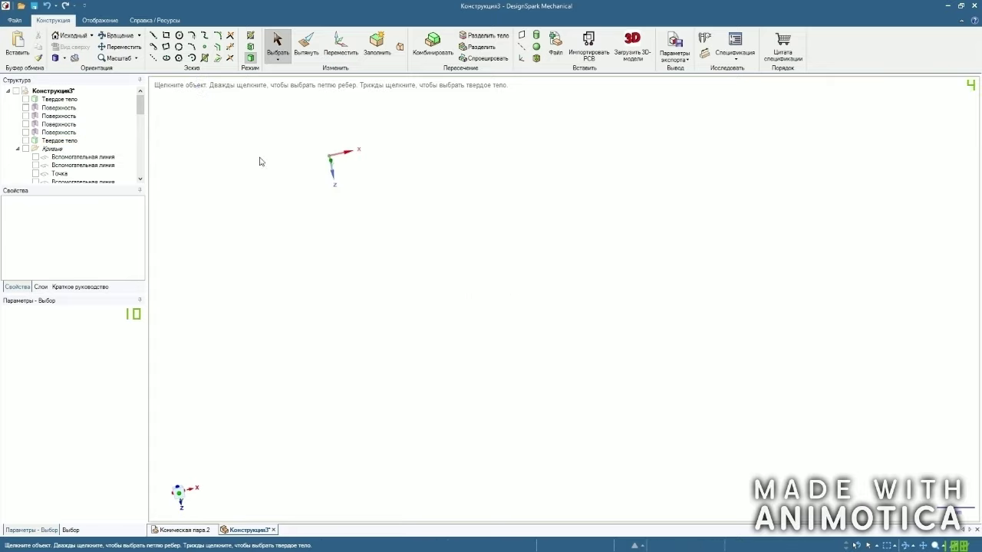
pyautogui.click(25, 99)
pyautogui.moveTo(259, 154); pyautogui.dragTo(428, 114, button='middle')
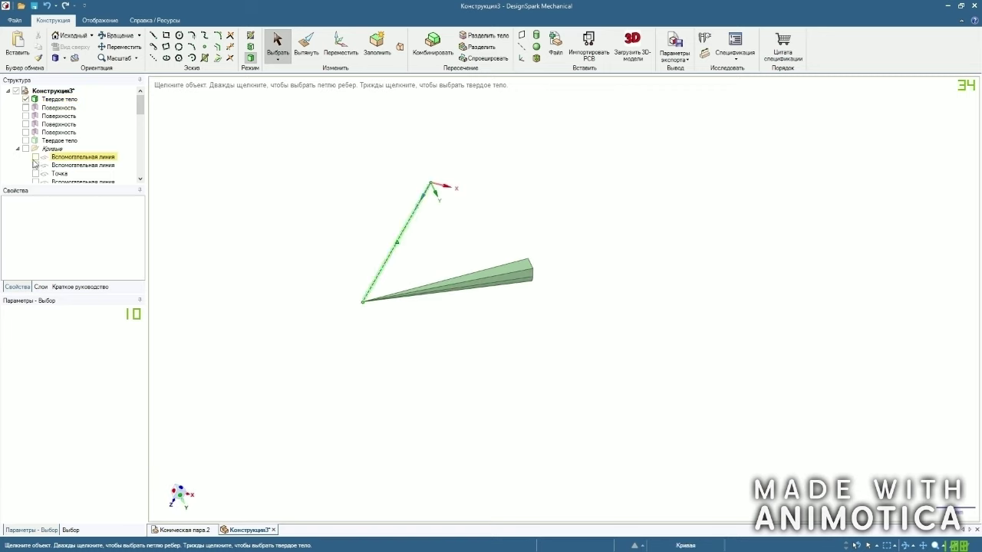
pyautogui.click(26, 149)
# Examine the second tapered body's end against the circles and profile lines around both gear axes.
pyautogui.moveTo(577, 304); pyautogui.dragTo(407, 251, button='middle')
pyautogui.scroll(5, 572, 247)
pyautogui.moveTo(506, 248); pyautogui.dragTo(491, 220, button='middle')
pyautogui.scroll(2, 477, 236)
pyautogui.moveTo(465, 250); pyautogui.dragTo(500, 274, button='middle')
pyautogui.scroll(-2, 596, 269)
pyautogui.scroll(2, 574, 317)
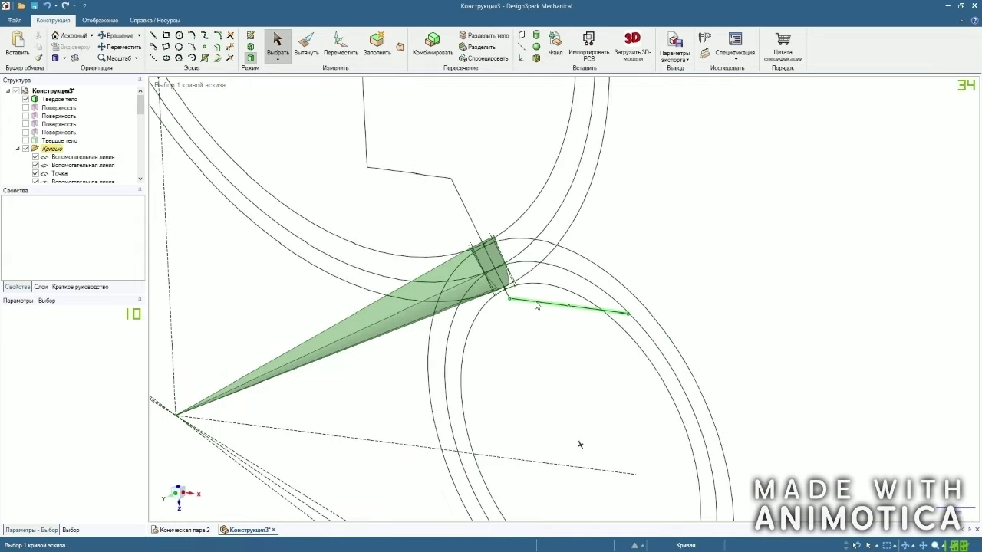
pyautogui.scroll(3, 512, 300)
pyautogui.scroll(-7, 506, 321)
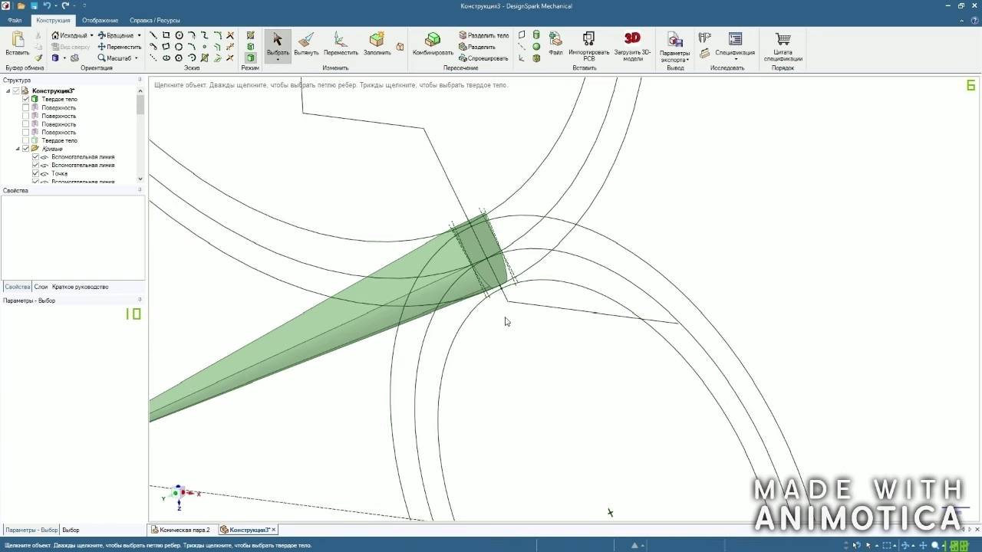
pyautogui.moveTo(499, 290); pyautogui.dragTo(374, 493, button='middle')
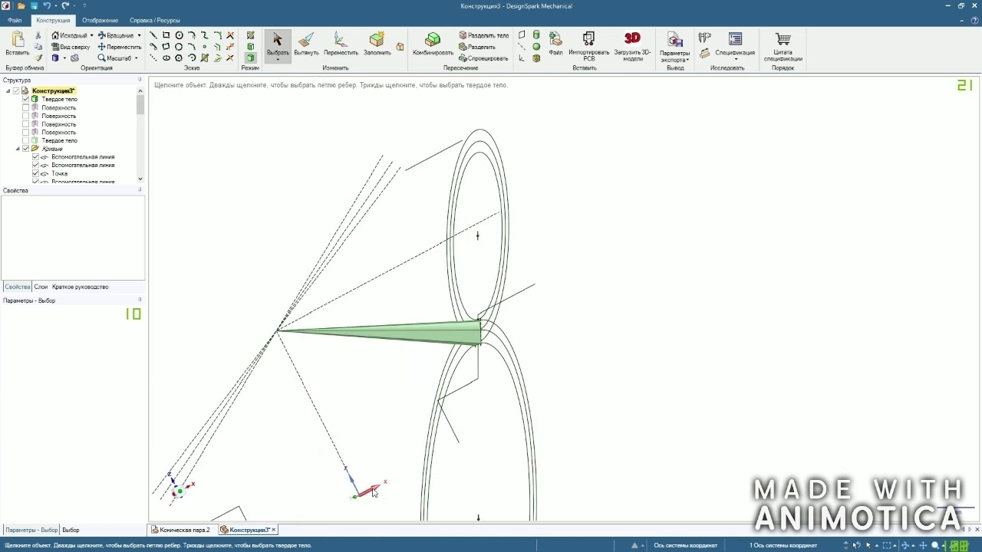
pyautogui.click(75, 51)
pyautogui.scroll(-3, 394, 214)
pyautogui.scroll(3, 532, 338)
pyautogui.scroll(-3, 637, 363)
pyautogui.moveTo(606, 356); pyautogui.dragTo(526, 336, button='middle')
pyautogui.scroll(5, 525, 339)
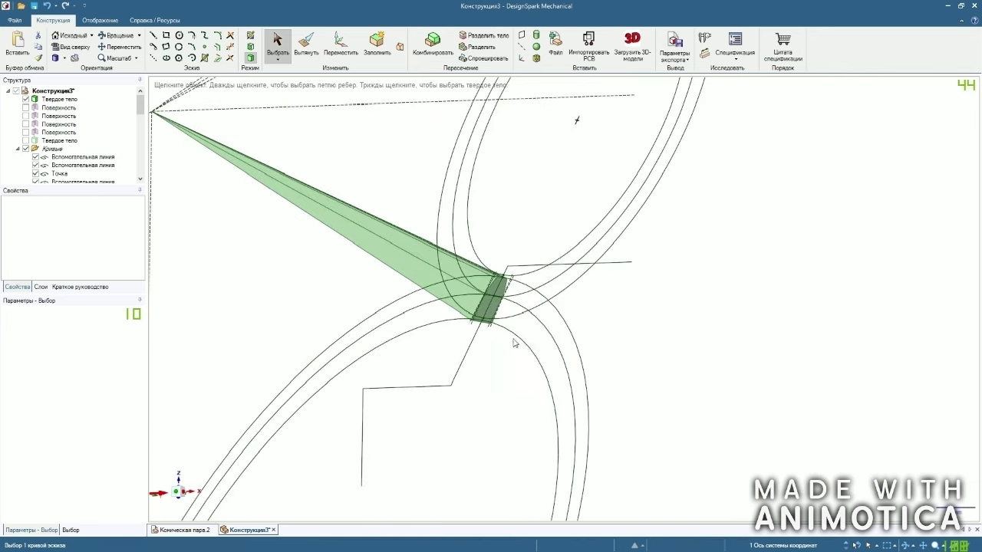
# Extend the second tapered body's end face outward by about 0.92 mm with Pull, leaving the construction curves hidden.
pyautogui.click(26, 149)
pyautogui.click(488, 301)
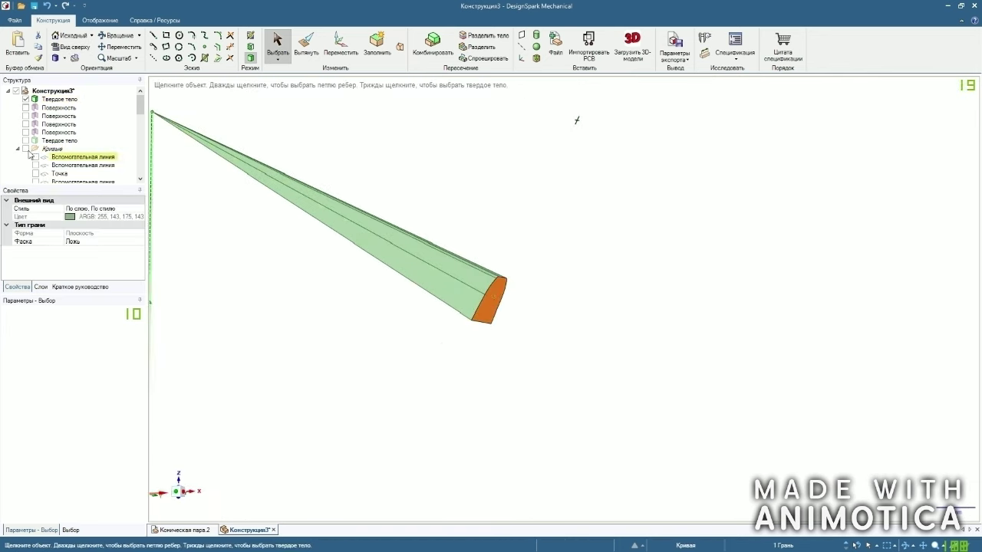
pyautogui.scroll(4, 474, 351)
pyautogui.scroll(2, 592, 309)
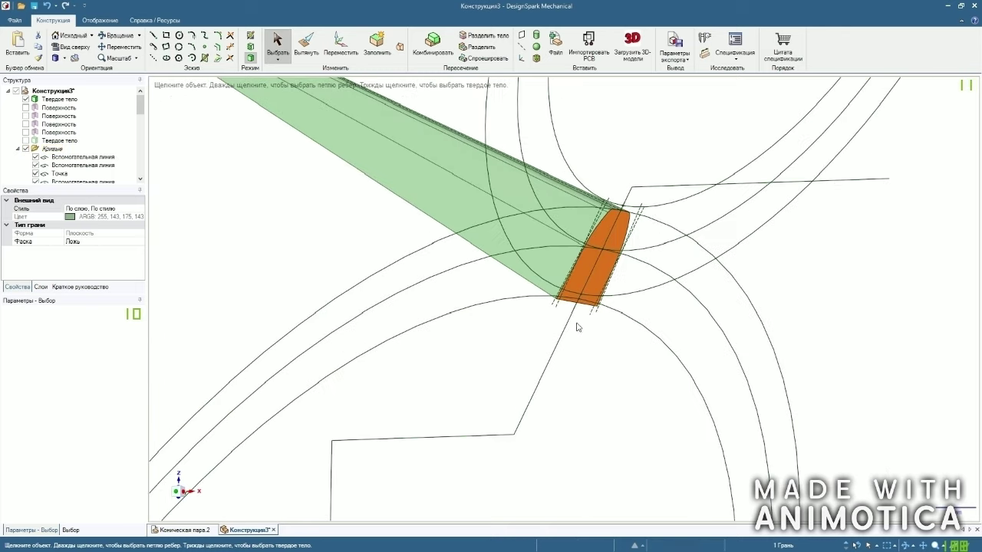
pyautogui.click(26, 150)
pyautogui.click(305, 54)
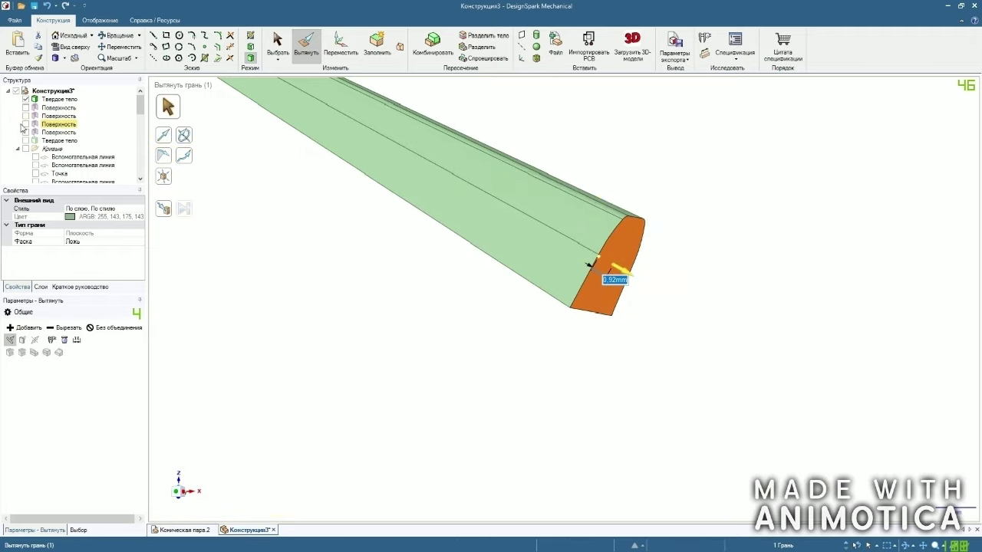
pyautogui.click(272, 46)
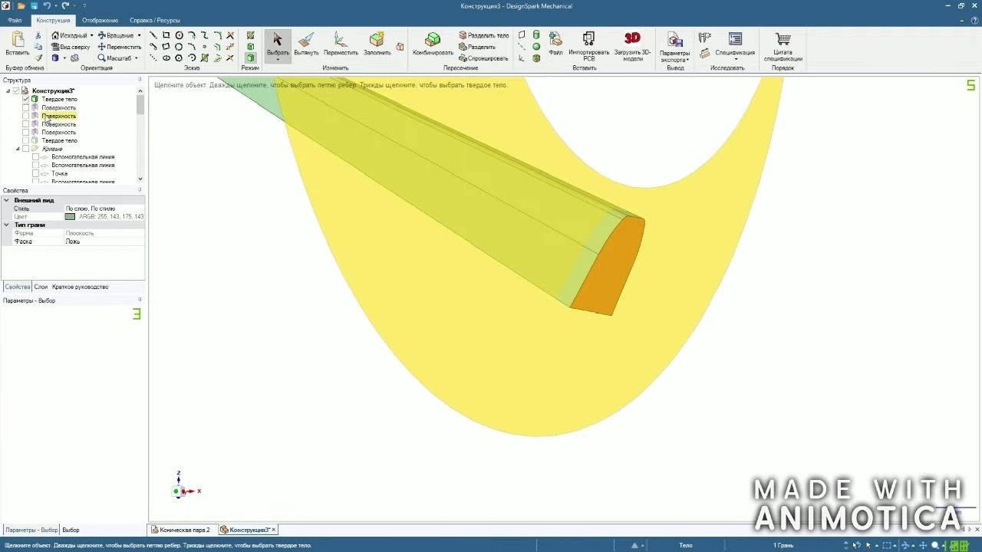
# Try to split the second tapered body with the truncated conical surface using Combine.
pyautogui.click(25, 108)
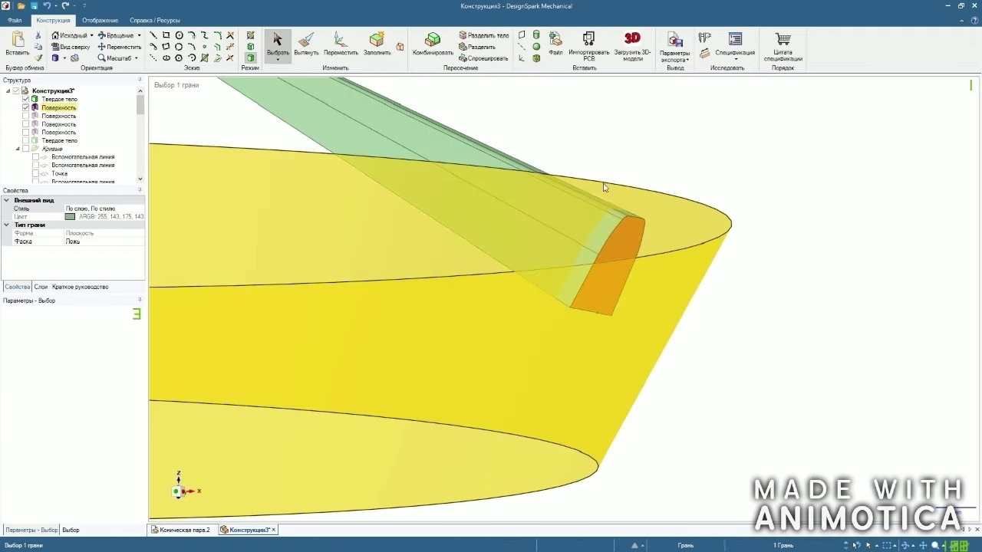
pyautogui.click(434, 46)
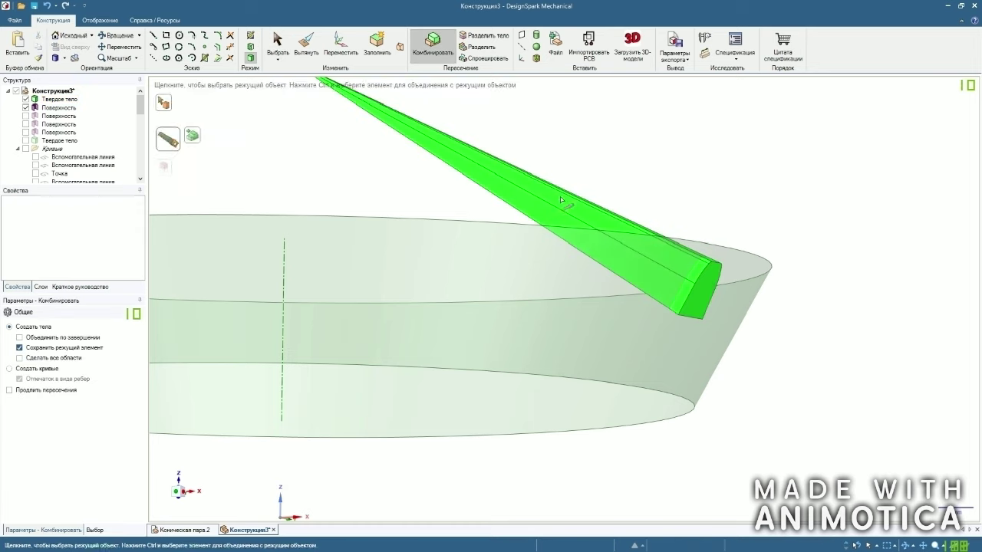
pyautogui.click(541, 328)
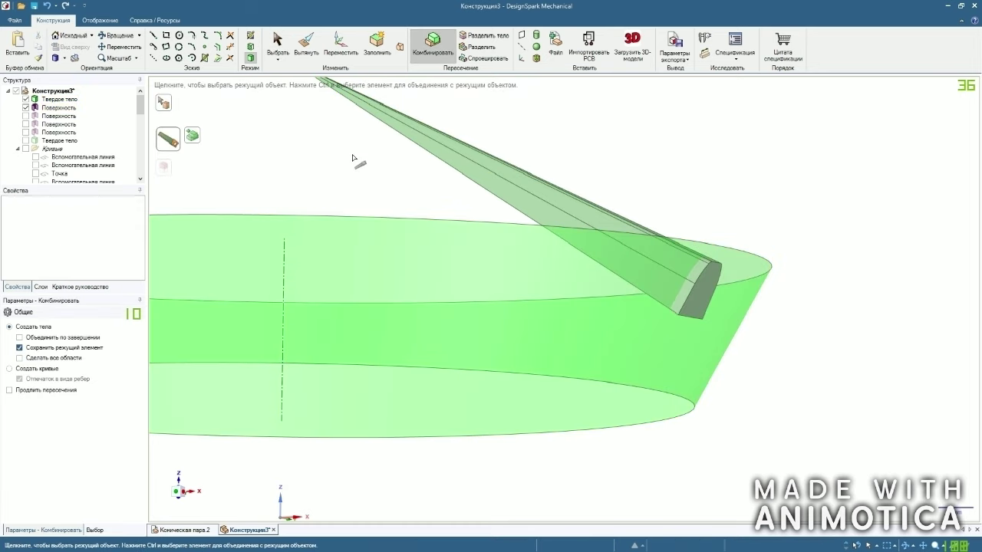
pyautogui.click(277, 43)
pyautogui.click(25, 108)
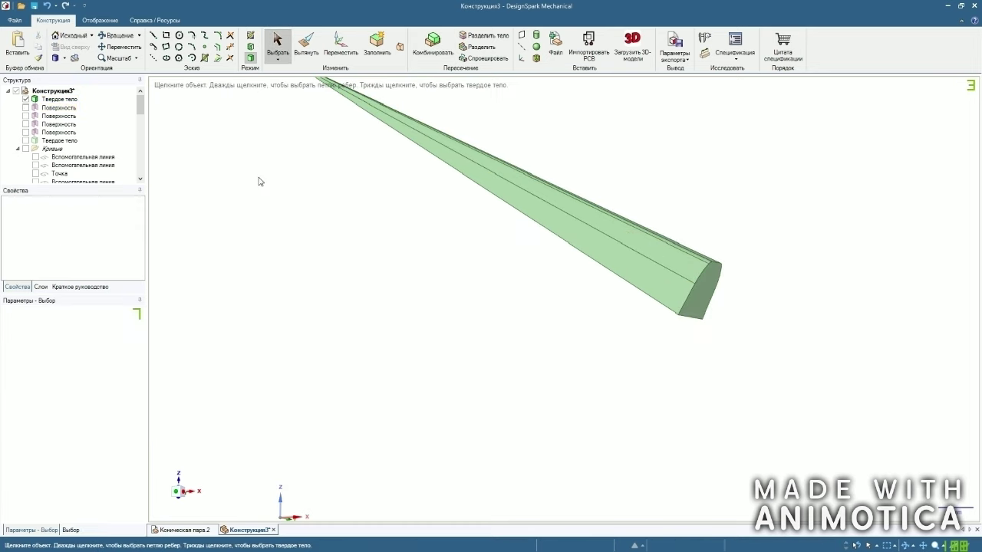
# Show the truncated conical surface, split the second tapered body with it using Combine, and hide the surface.
pyautogui.click(26, 108)
pyautogui.moveTo(649, 130); pyautogui.dragTo(664, 189, button='middle')
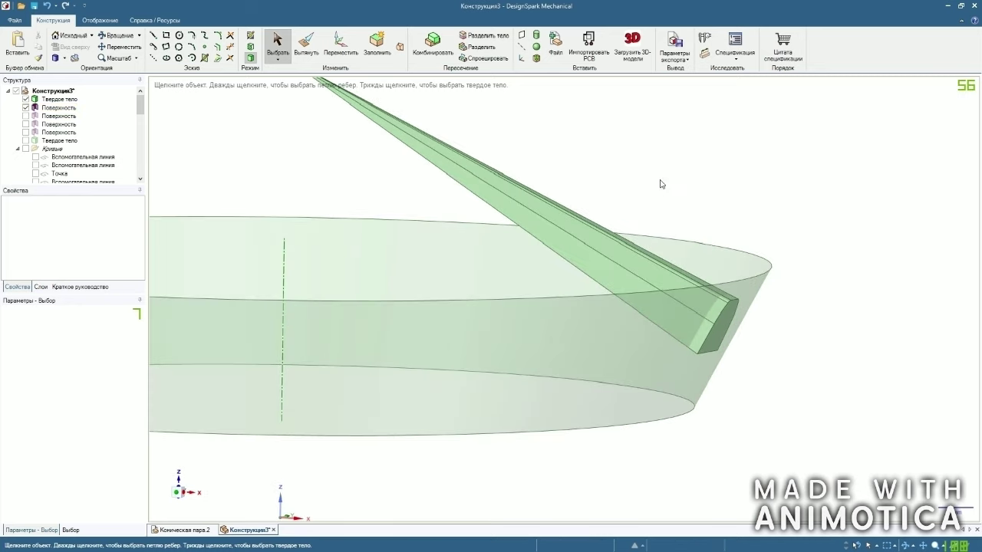
pyautogui.click(433, 46)
pyautogui.click(499, 179)
pyautogui.click(499, 330)
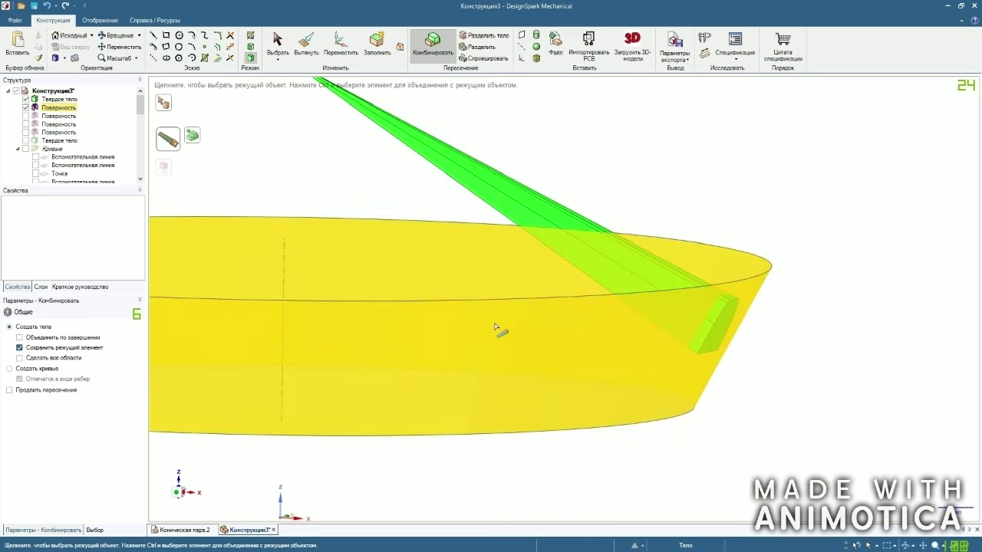
pyautogui.click(277, 43)
pyautogui.click(26, 107)
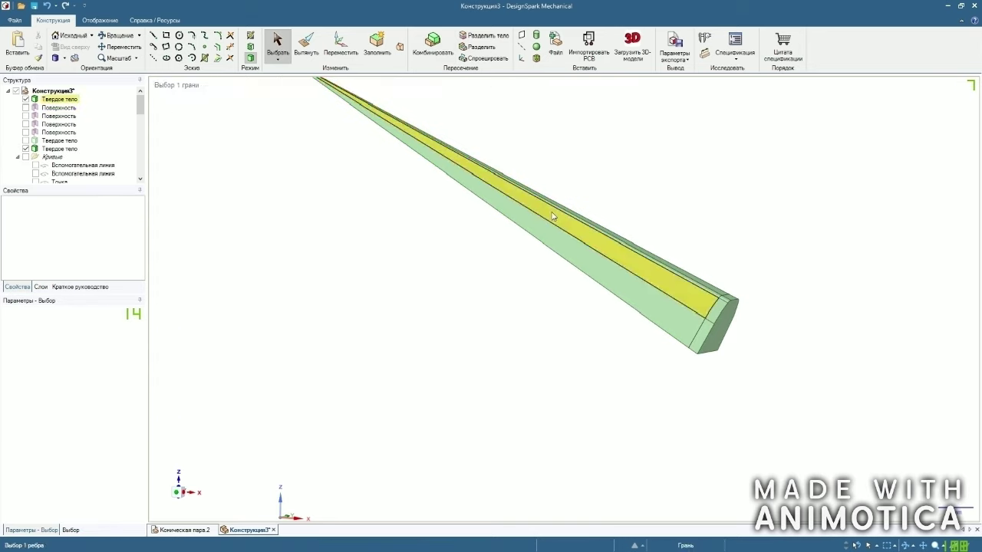
# Delete the small solid piece cut off the end of the tapered tooth body.
pyautogui.click(61, 149)
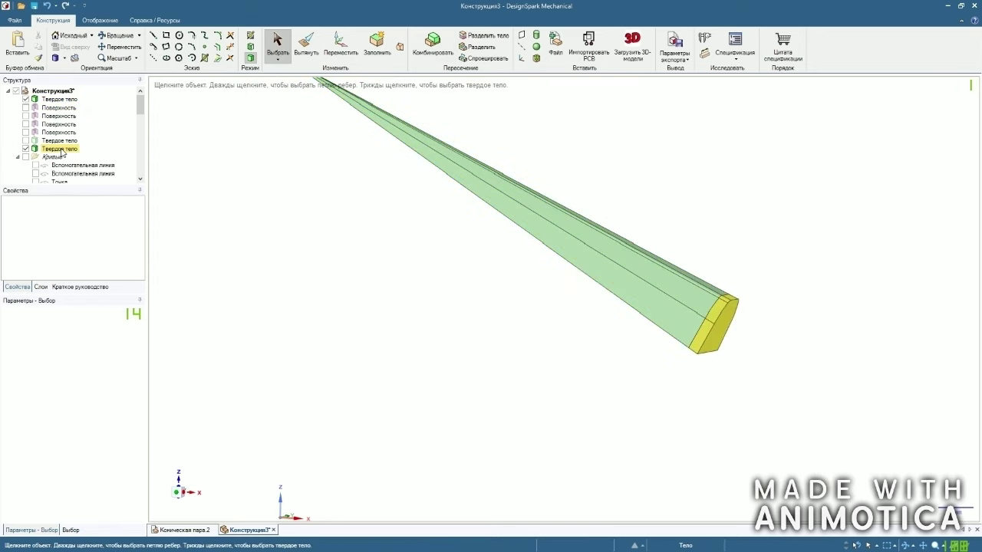
pyautogui.rightClick(62, 149)
pyautogui.click(89, 183)
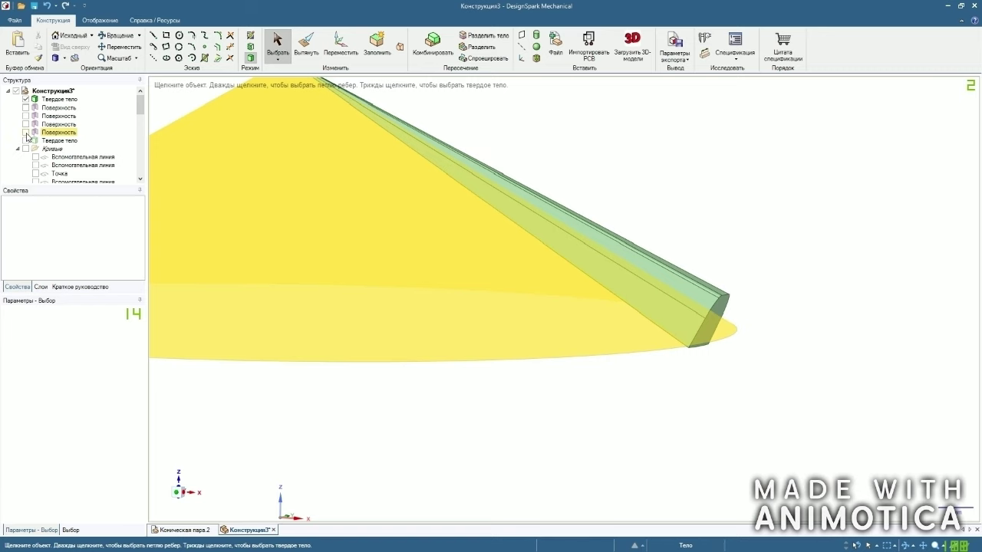
# Show the pointed conical surface, copy it in place with a 0 mm offset, and hide the original.
pyautogui.click(26, 132)
pyautogui.click(645, 273)
pyautogui.scroll(-3, 645, 274)
pyautogui.moveTo(622, 253); pyautogui.dragTo(643, 228, button='middle')
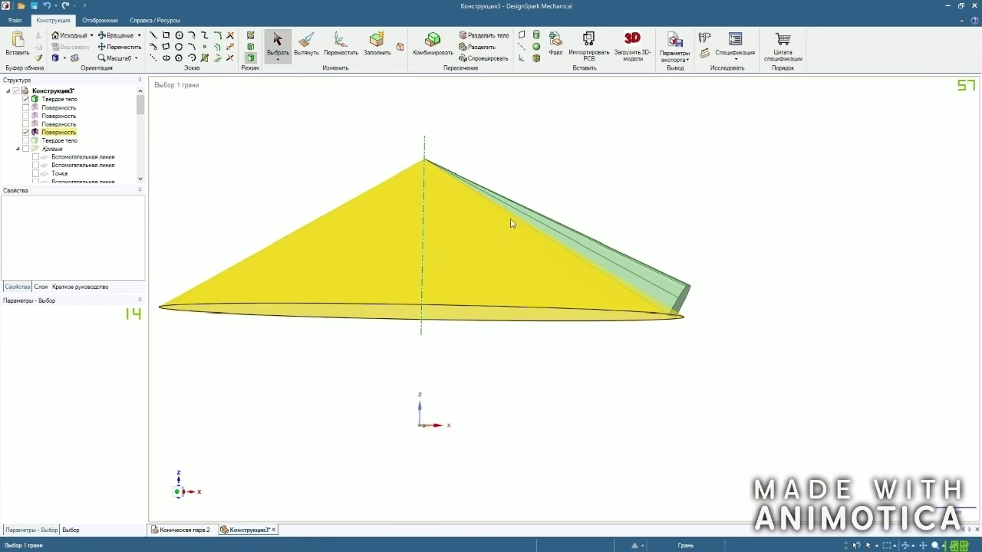
pyautogui.click(340, 45)
pyautogui.click(455, 238)
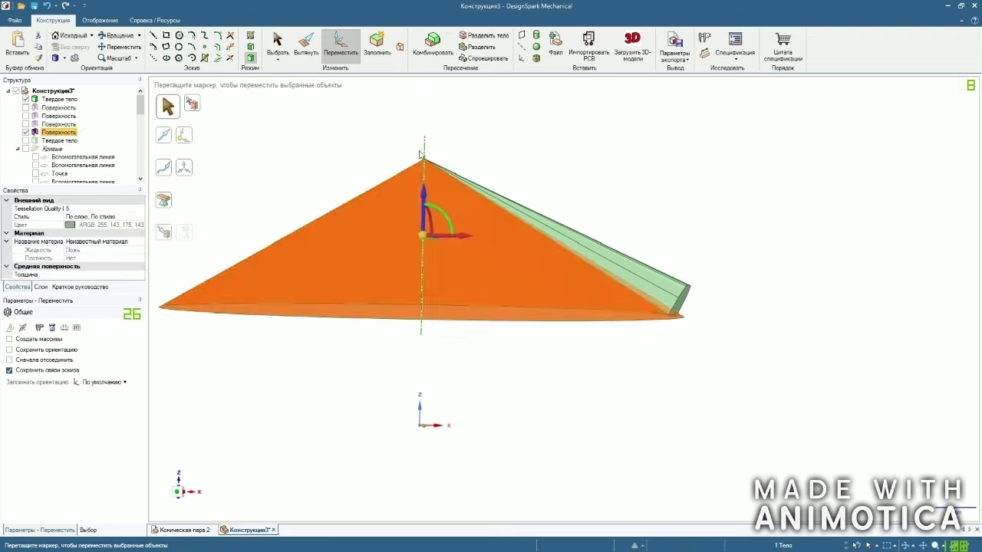
pyautogui.keyDown('ctrl'); pyautogui.moveTo(456, 237); pyautogui.dragTo(586, 237); pyautogui.keyUp('ctrl')
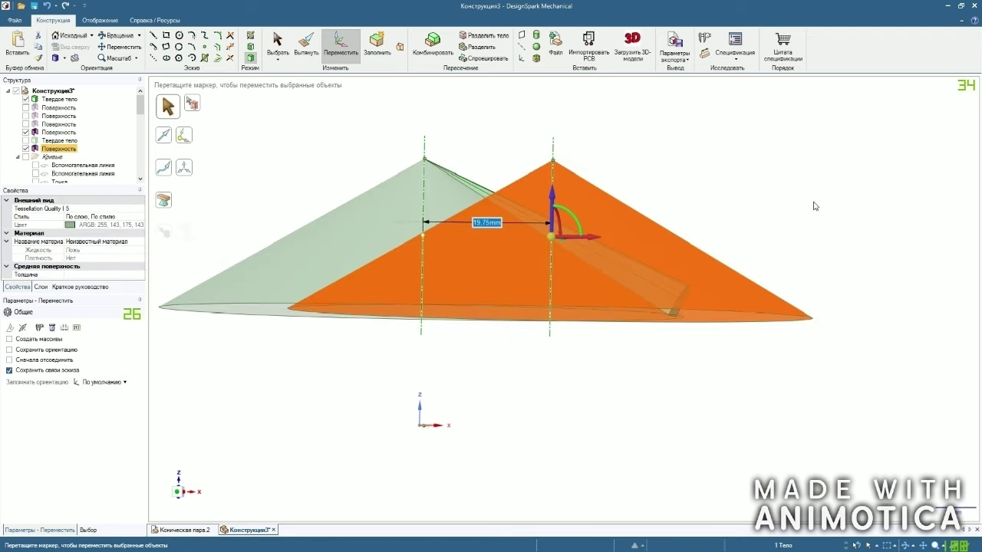
pyautogui.write('0')
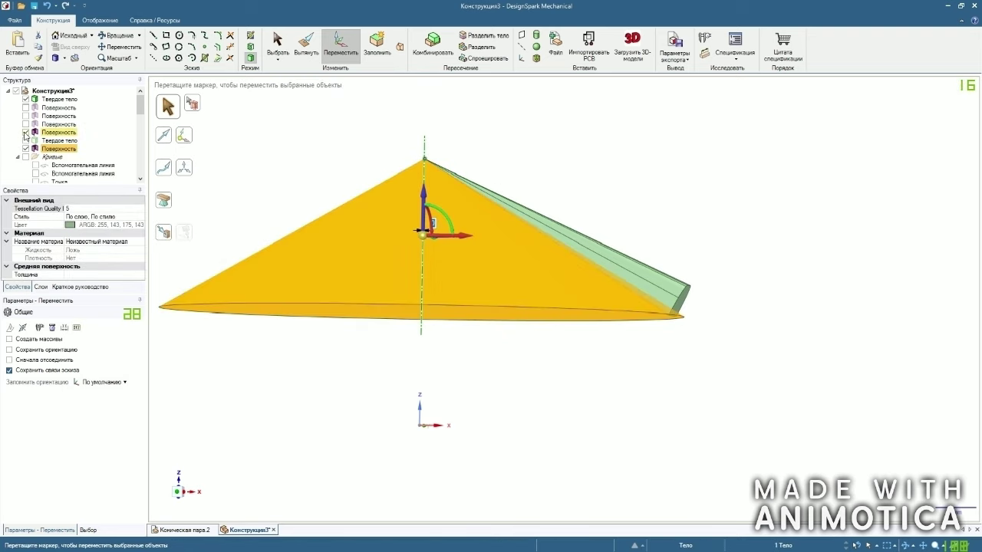
pyautogui.click(459, 125)
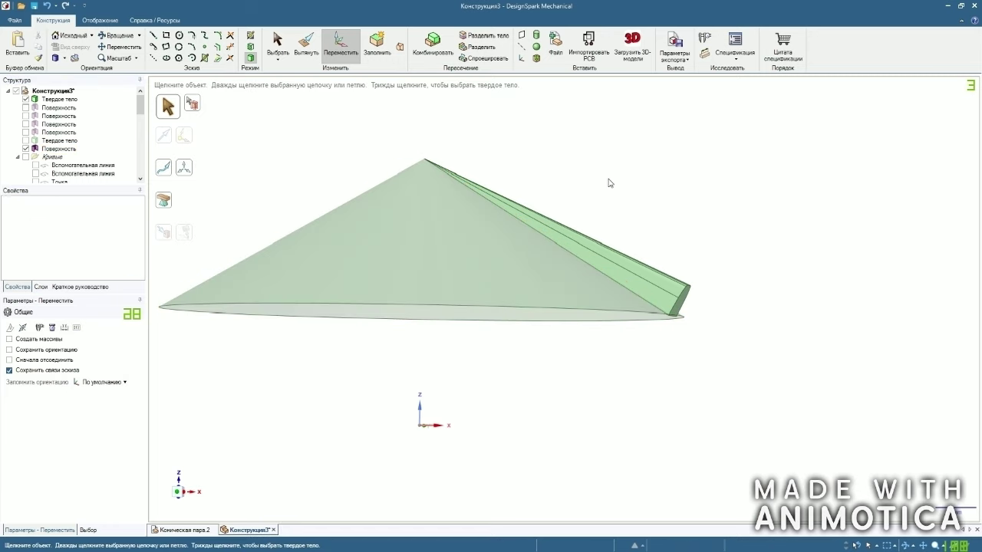
# Fill the open circular edge of the copied conical surface to make a solid cone.
pyautogui.moveTo(695, 216); pyautogui.dragTo(636, 314, button='middle')
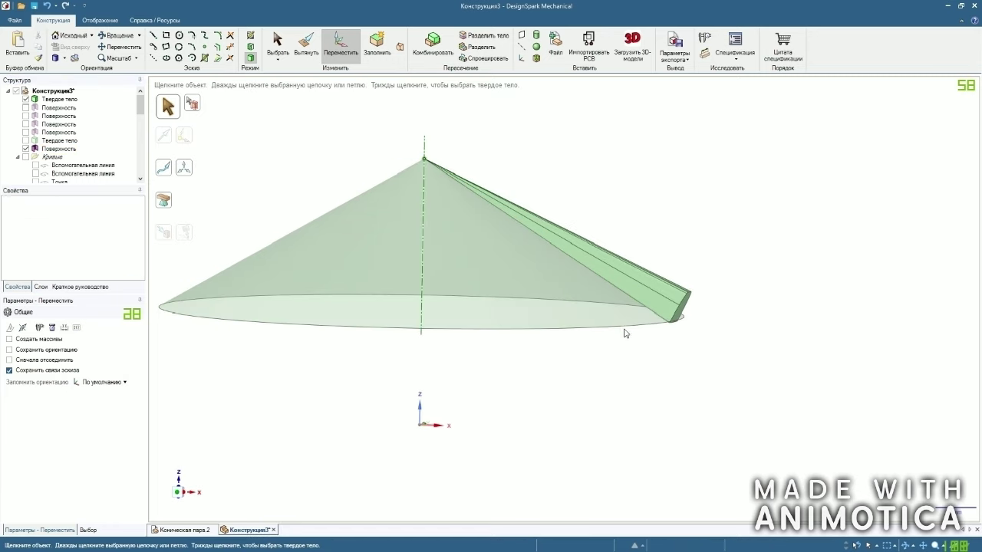
pyautogui.click(626, 328)
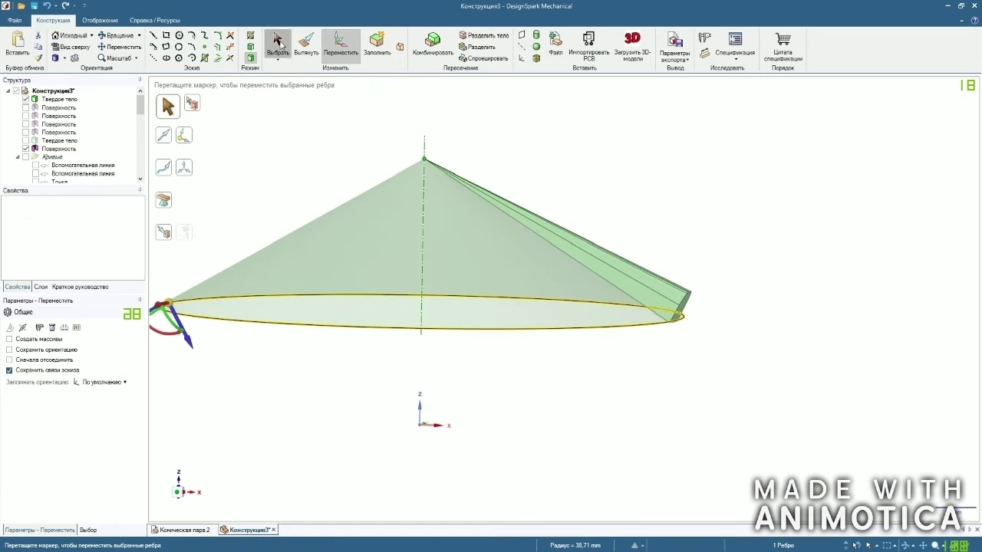
pyautogui.click(277, 45)
pyautogui.click(380, 53)
# Merge the filled cone with the second tooth body using Combine.
pyautogui.moveTo(651, 207); pyautogui.dragTo(641, 219, button='middle')
pyautogui.click(433, 46)
pyautogui.click(491, 249)
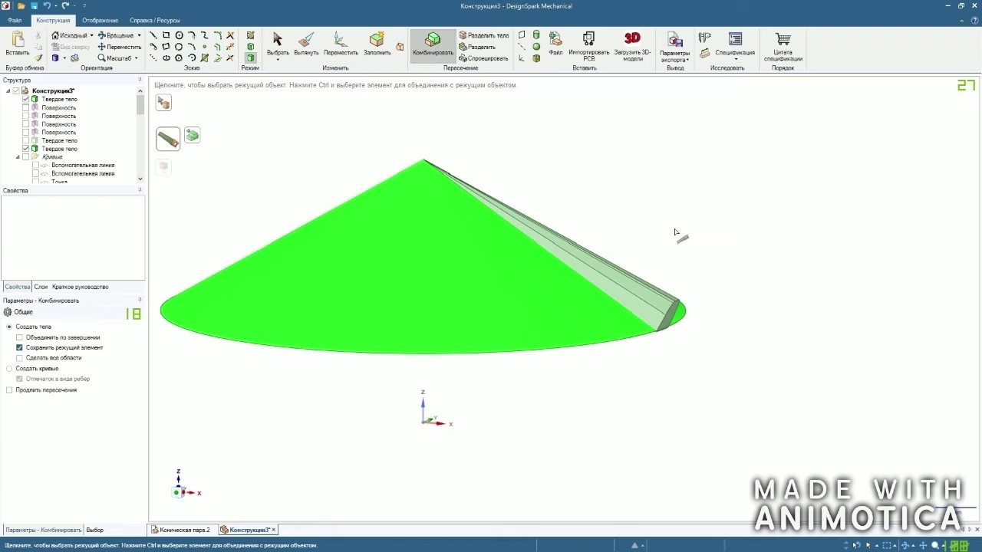
pyautogui.click(660, 304)
pyautogui.click(277, 45)
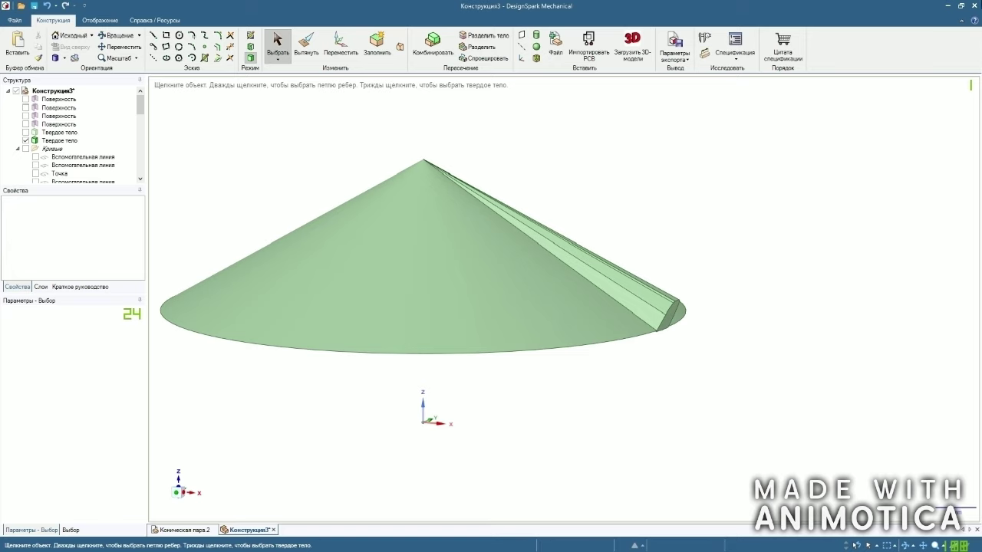
# Inspect the joint between the tooth's end and the cone's base, and undo the merge and the fill.
pyautogui.scroll(-2, 779, 214)
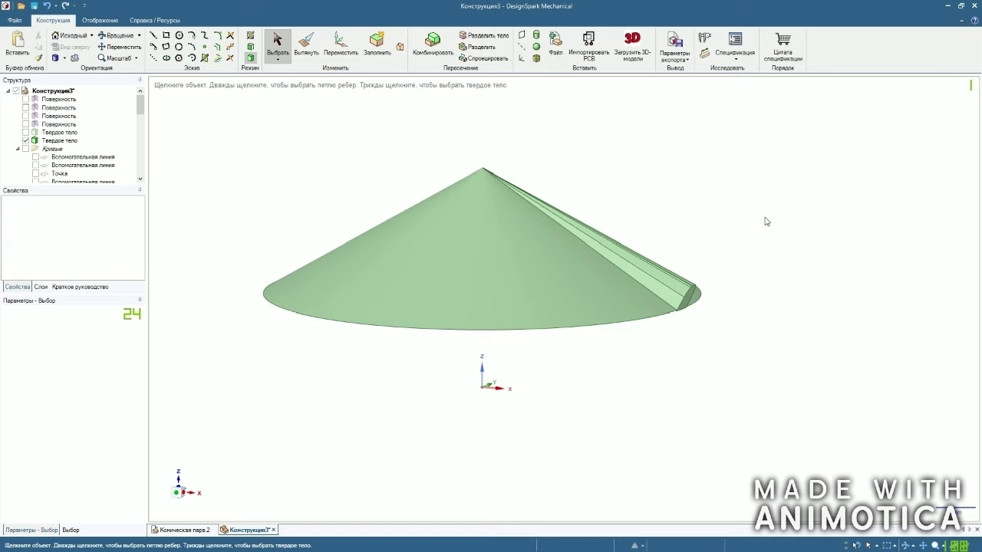
pyautogui.moveTo(761, 222)
pyautogui.mouseDown(button='middle')
pyautogui.moveTo(739, 197)
pyautogui.moveTo(754, 199)
pyautogui.moveTo(680, 213)
pyautogui.moveTo(729, 194)
pyautogui.moveTo(741, 292)
pyautogui.moveTo(712, 289)
pyautogui.moveTo(745, 331)
pyautogui.moveTo(735, 355)
pyautogui.moveTo(701, 310)
pyautogui.mouseUp(button='middle')
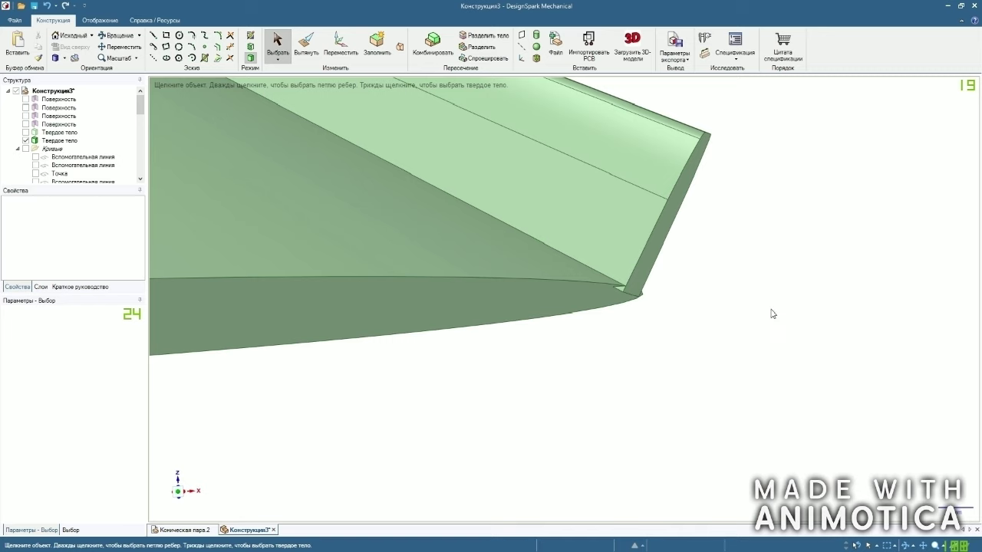
pyautogui.click(48, 7)
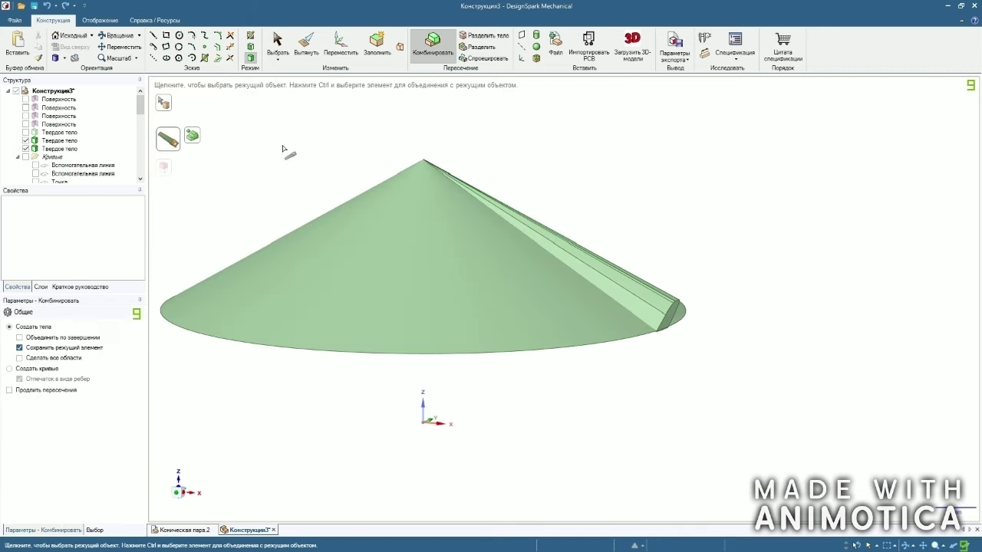
pyautogui.click(48, 6)
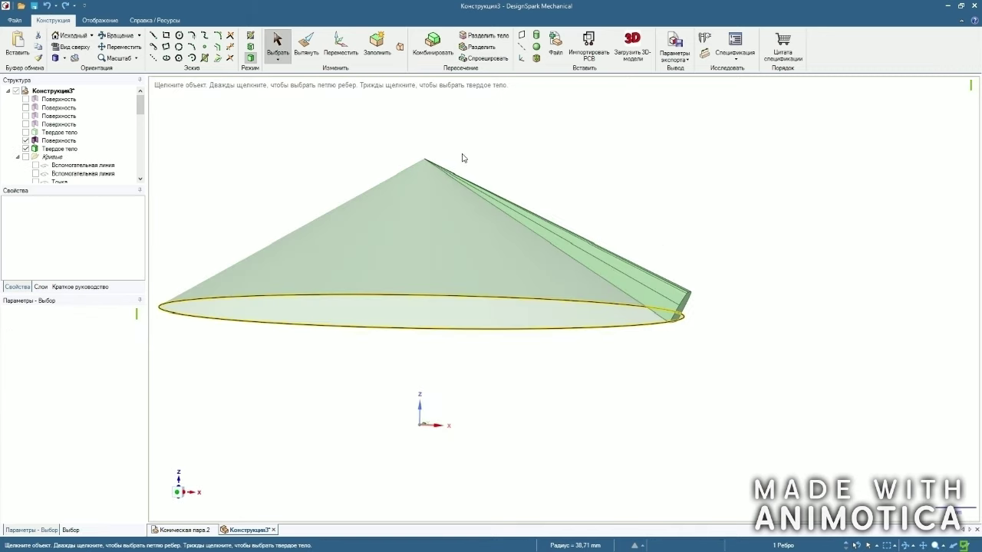
pyautogui.click(492, 150)
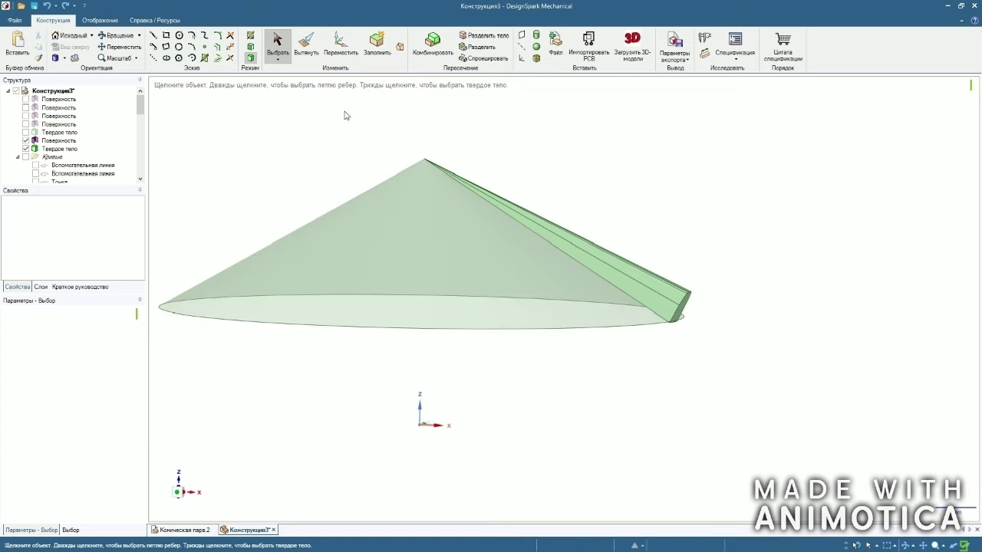
# Try to combine the second tooth body with the copied open conical surface.
pyautogui.scroll(1, 733, 217)
pyautogui.moveTo(732, 217)
pyautogui.mouseDown(button='middle')
pyautogui.moveTo(732, 186)
pyautogui.moveTo(732, 206)
pyautogui.mouseUp(button='middle')
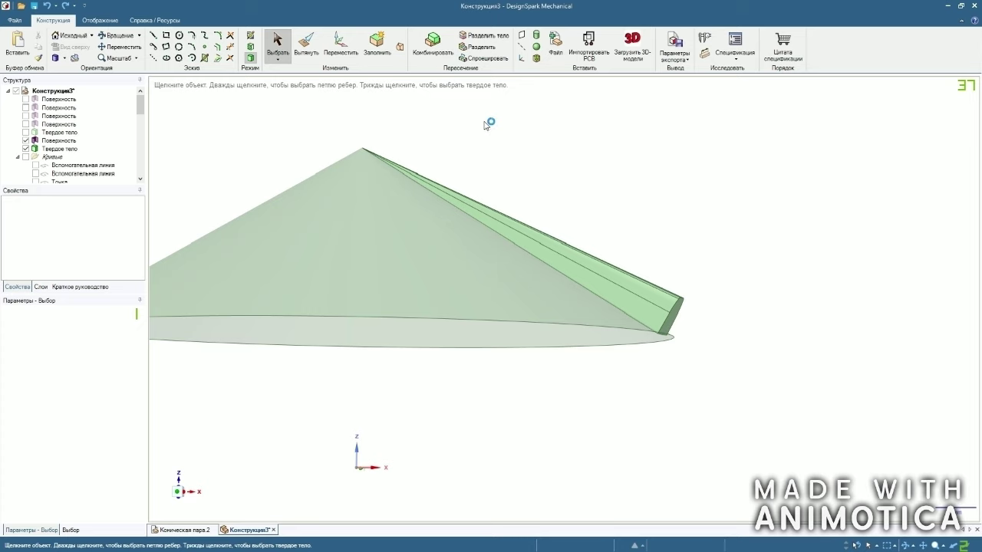
pyautogui.click(429, 48)
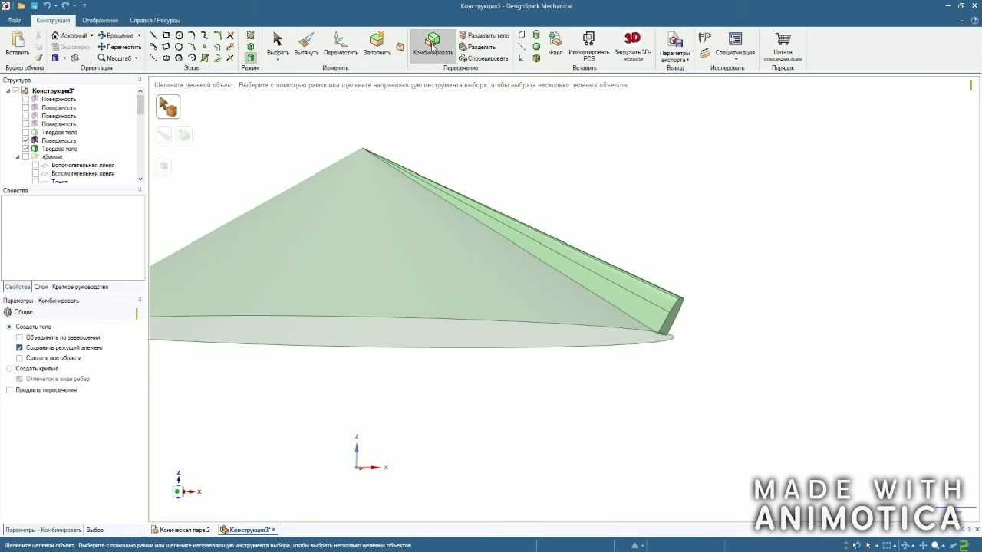
pyautogui.click(584, 262)
pyautogui.click(479, 288)
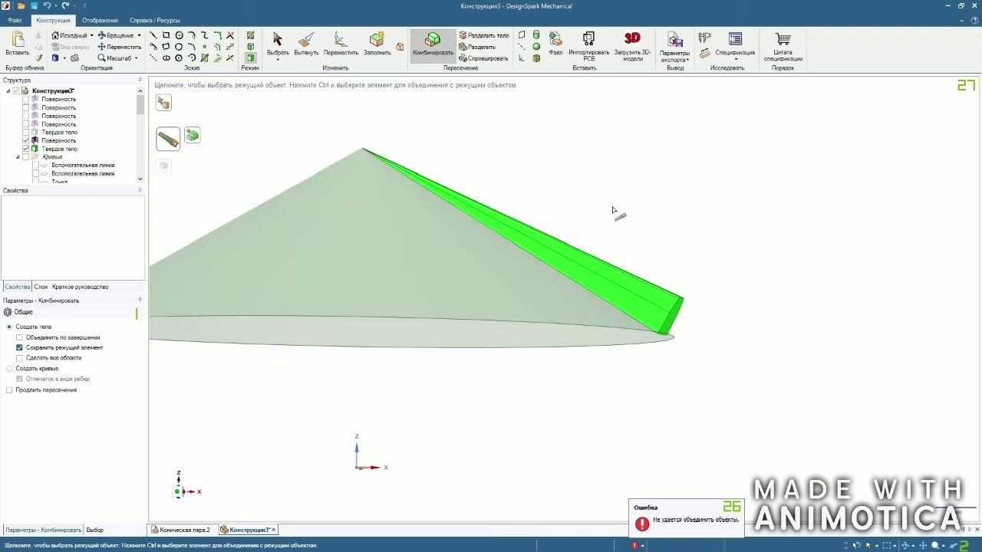
pyautogui.scroll(5, 640, 251)
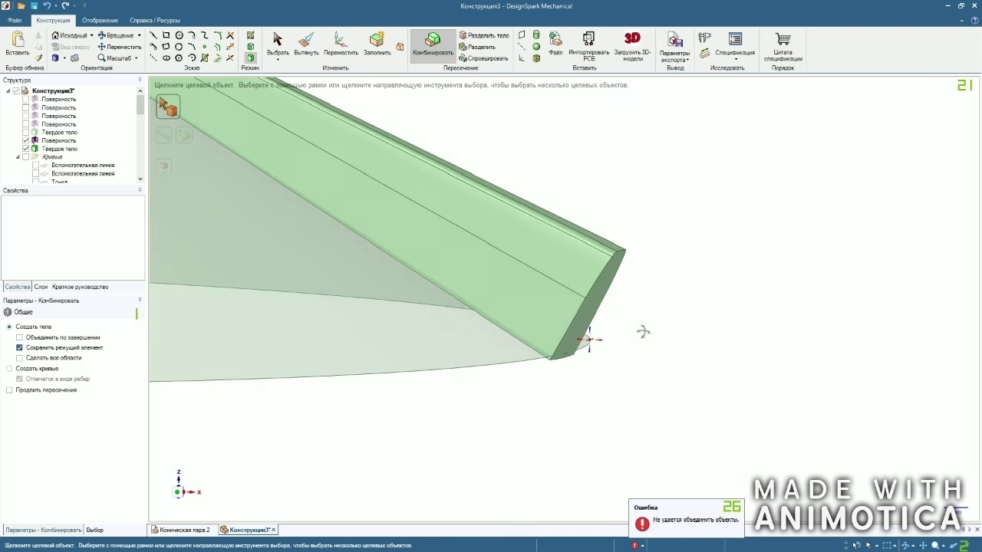
pyautogui.scroll(2, 660, 305)
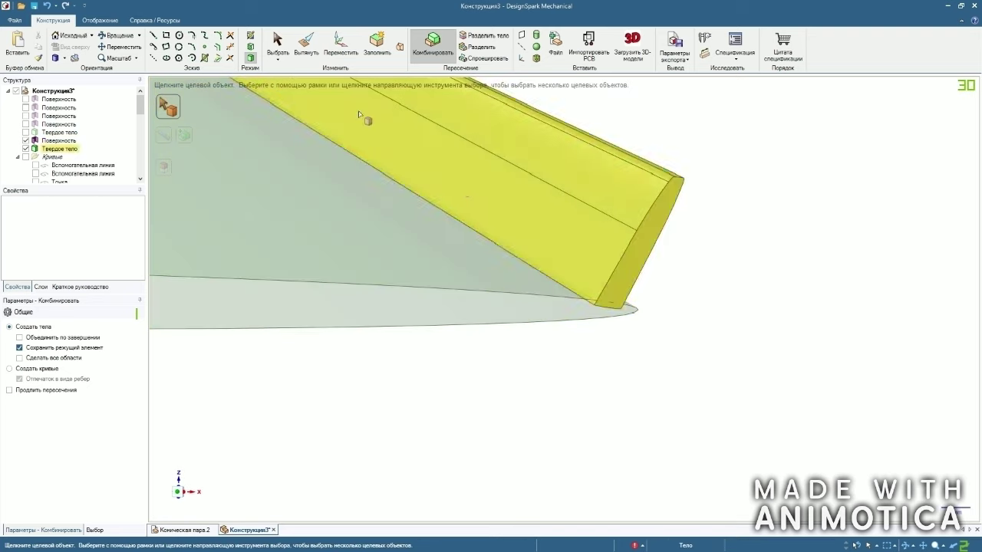
# Pull the copied conical surface's circular edge outward so the cone extends past the tooth's lower corner.
pyautogui.click(306, 44)
pyautogui.click(499, 298)
pyautogui.scroll(-5, 828, 342)
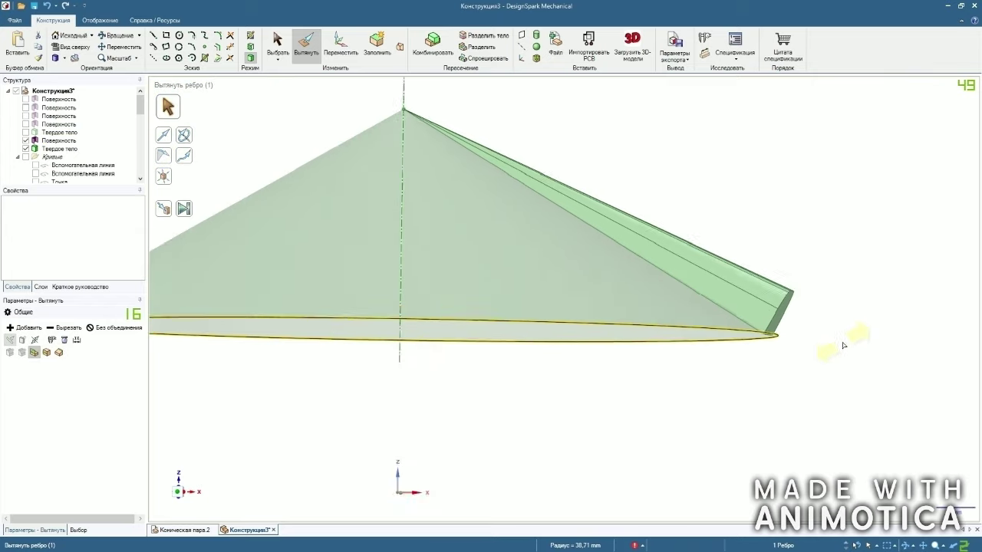
pyautogui.moveTo(260, 337); pyautogui.dragTo(246, 345)
pyautogui.click(259, 210)
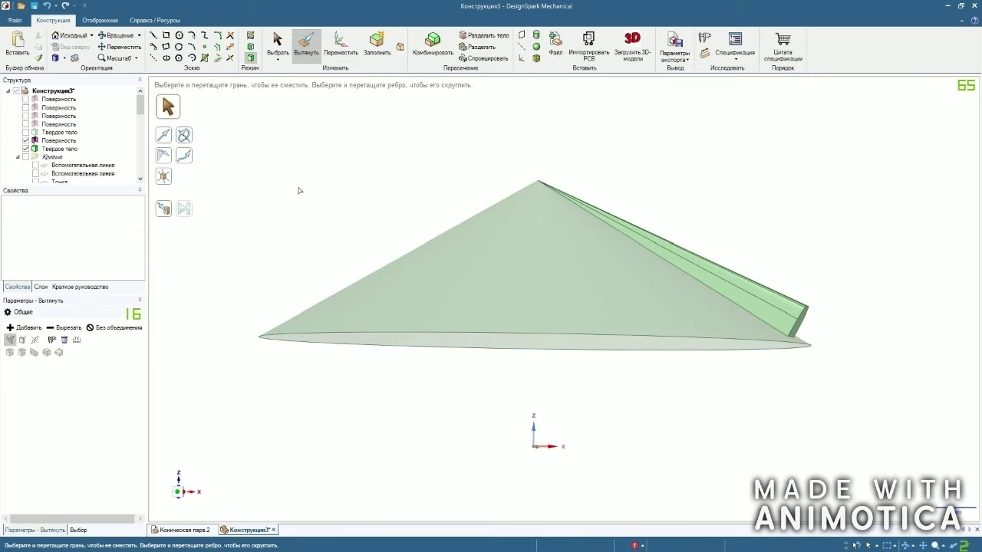
# Cut the second tooth body with the extended conical surface using Combine, hide the surface, and delete the thin cut-off solid.
pyautogui.click(432, 44)
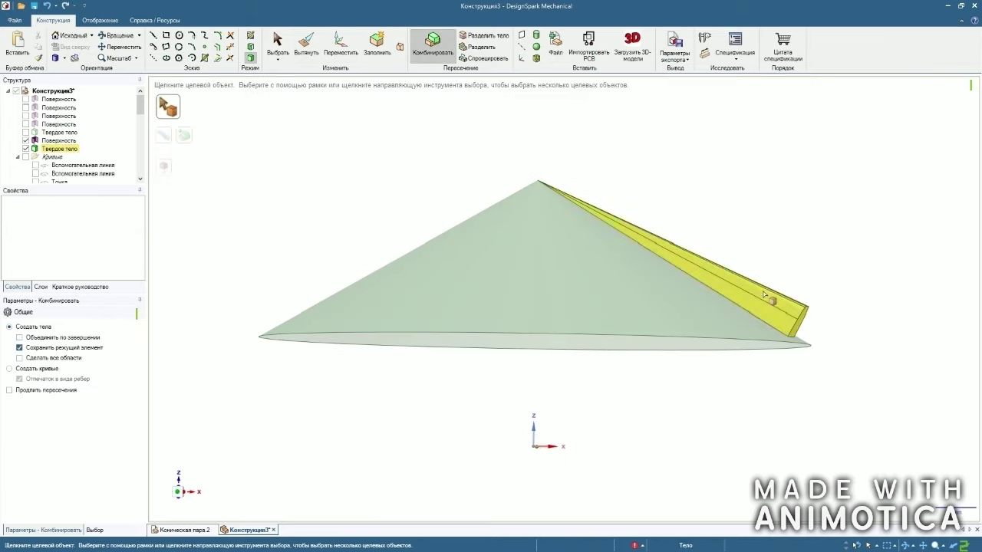
pyautogui.click(766, 296)
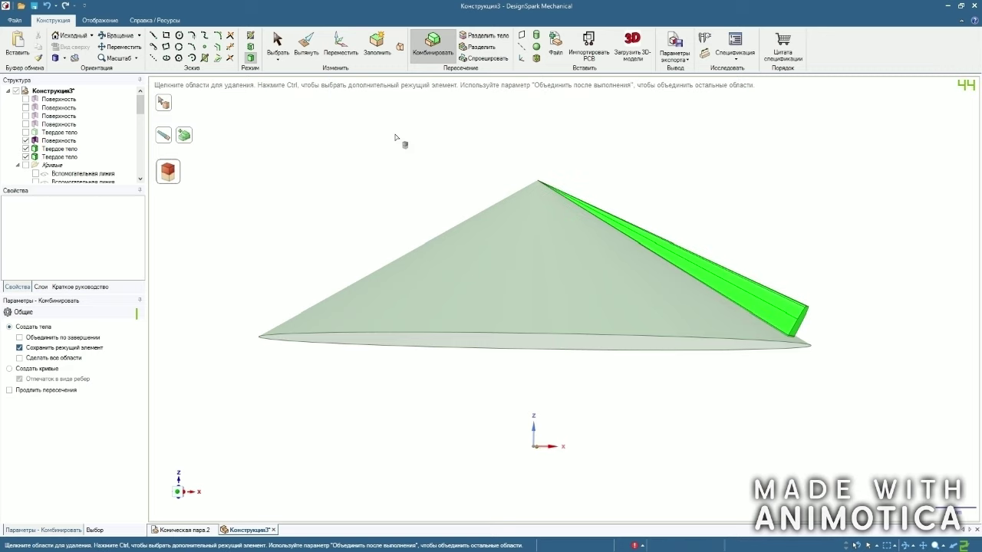
pyautogui.press('Escape')
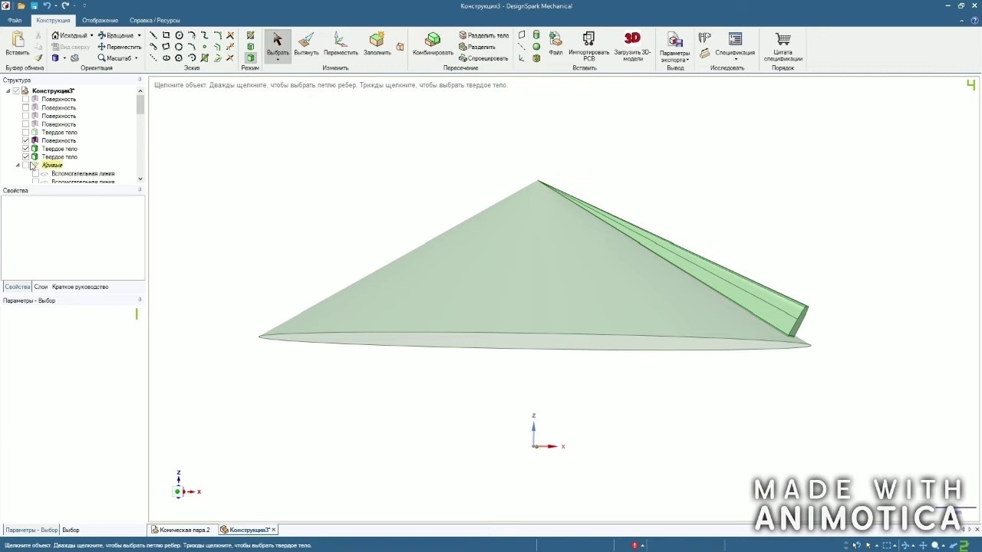
pyautogui.click(26, 141)
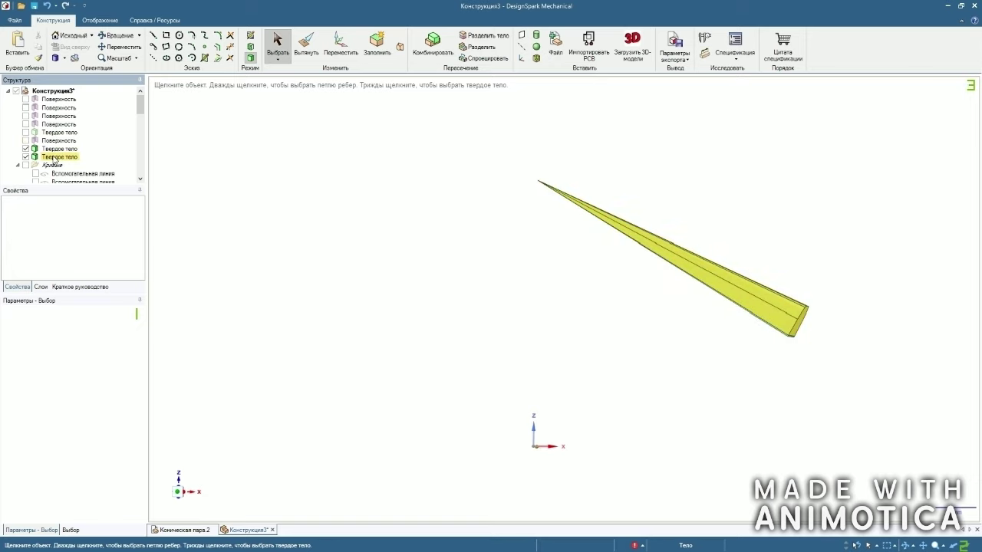
pyautogui.rightClick(53, 151)
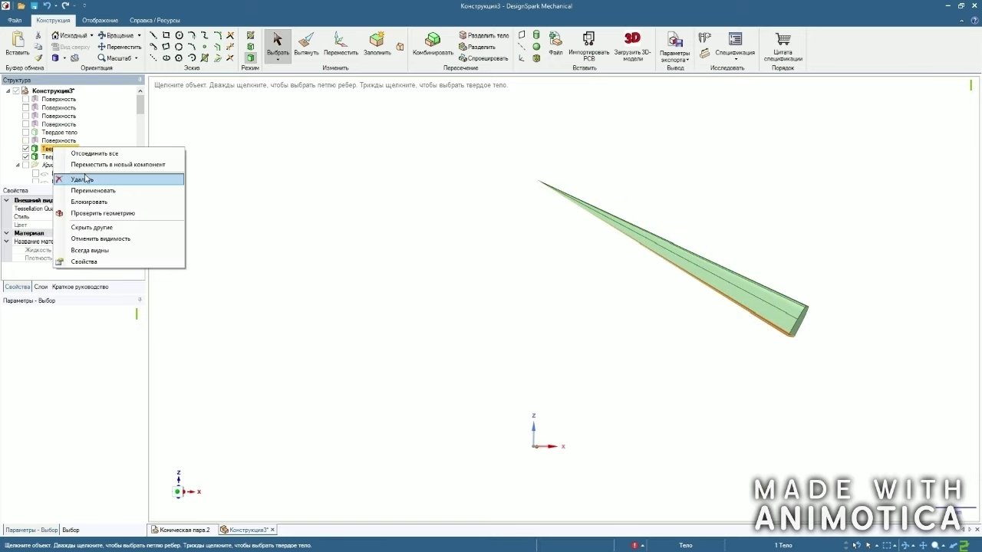
pyautogui.click(85, 179)
pyautogui.scroll(-1, 357, 185)
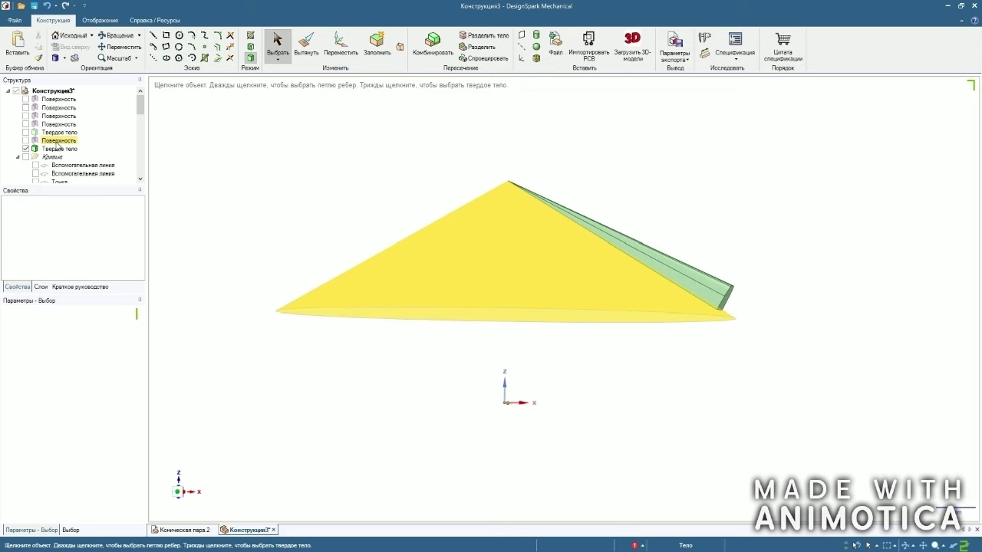
# Delete the extended conical surface used for the cut and show the original open conical surface.
pyautogui.rightClick(56, 144)
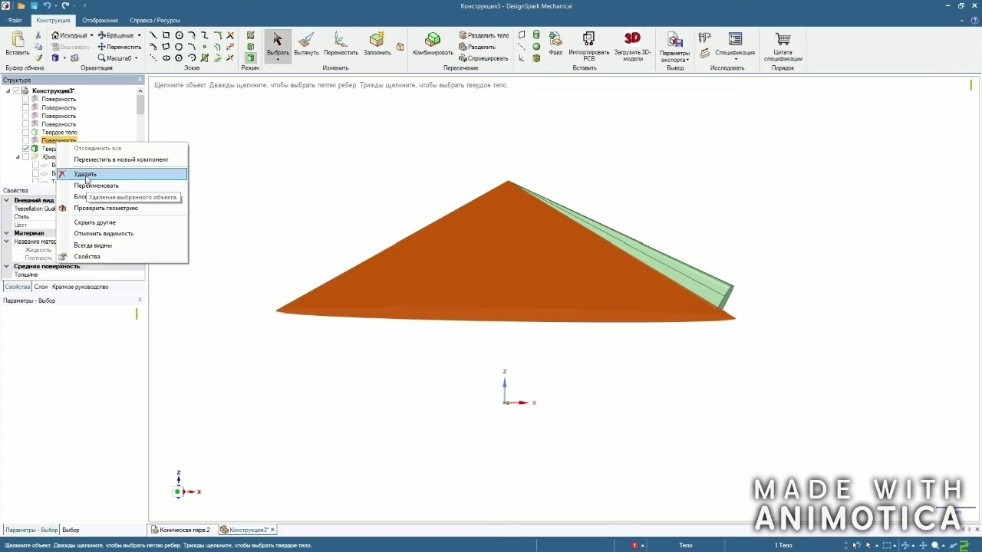
pyautogui.click(88, 178)
pyautogui.click(58, 125)
pyautogui.click(27, 124)
pyautogui.click(244, 128)
# Make a copy of the original conical surface in the same place with the Move tool.
pyautogui.click(340, 45)
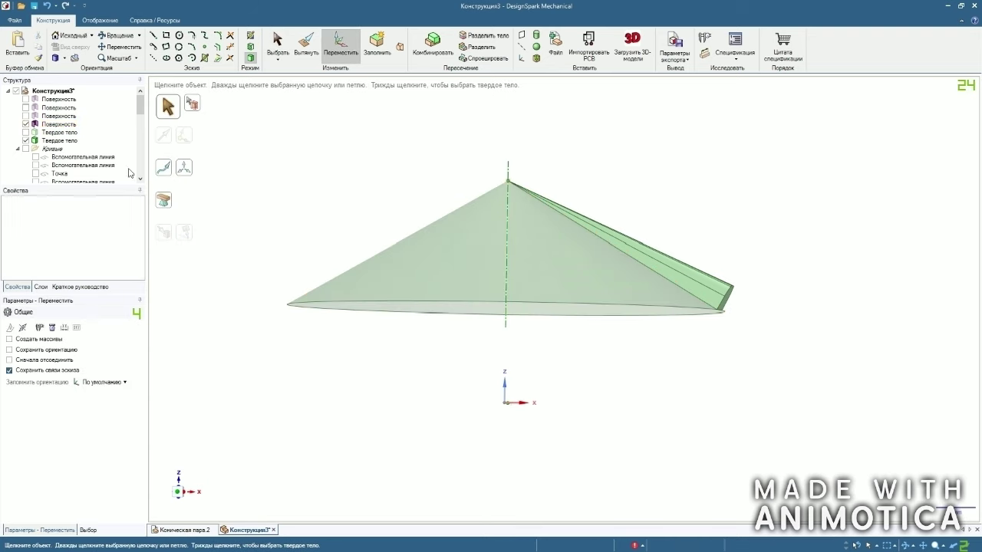
pyautogui.click(472, 213)
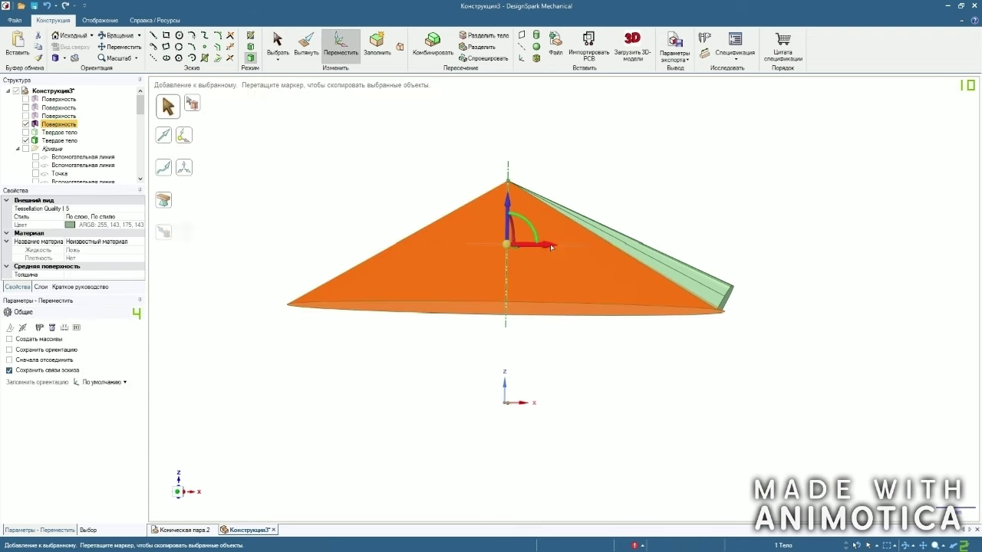
pyautogui.moveTo(541, 244); pyautogui.dragTo(653, 223)
pyautogui.hotkey('ctrl', 'z')
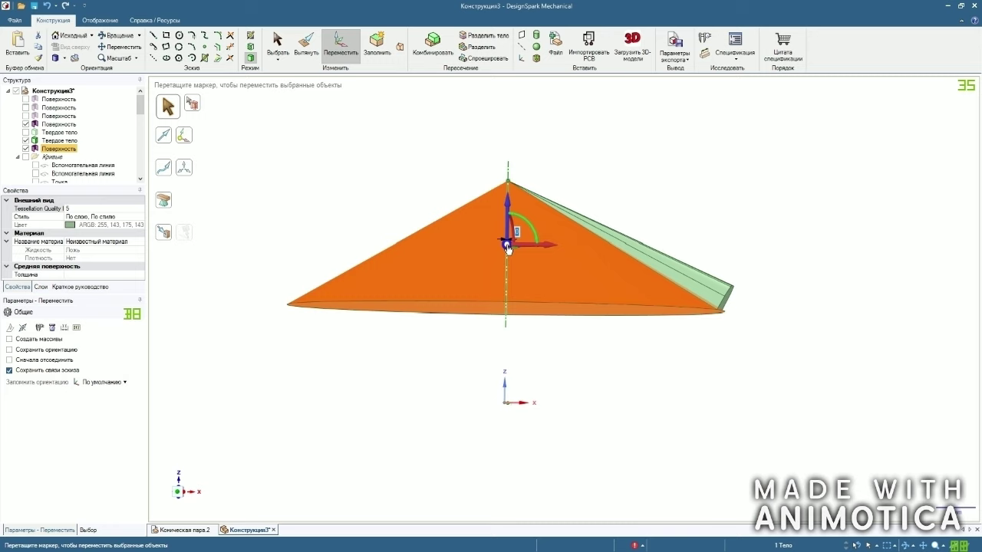
pyautogui.click(237, 196)
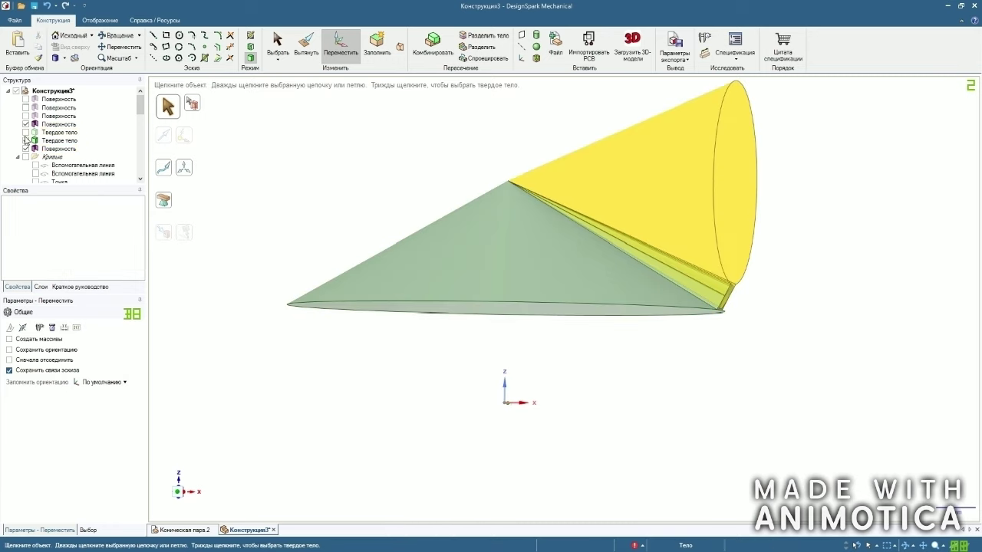
# Hide the original conical surface and fill the copy's circular base edge to make a solid cone.
pyautogui.click(25, 124)
pyautogui.click(280, 52)
pyautogui.click(569, 302)
pyautogui.click(376, 42)
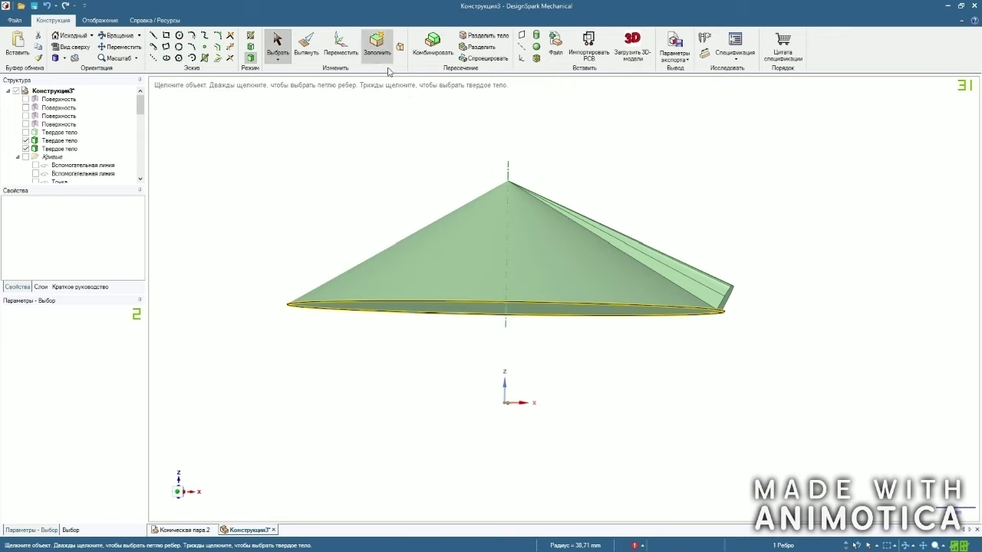
# Merge the solid cone with the trimmed second tooth body using Combine and check the joint at the base.
pyautogui.click(434, 43)
pyautogui.click(570, 259)
pyautogui.keyDown('ctrl'); pyautogui.click(705, 279); pyautogui.keyUp('ctrl')
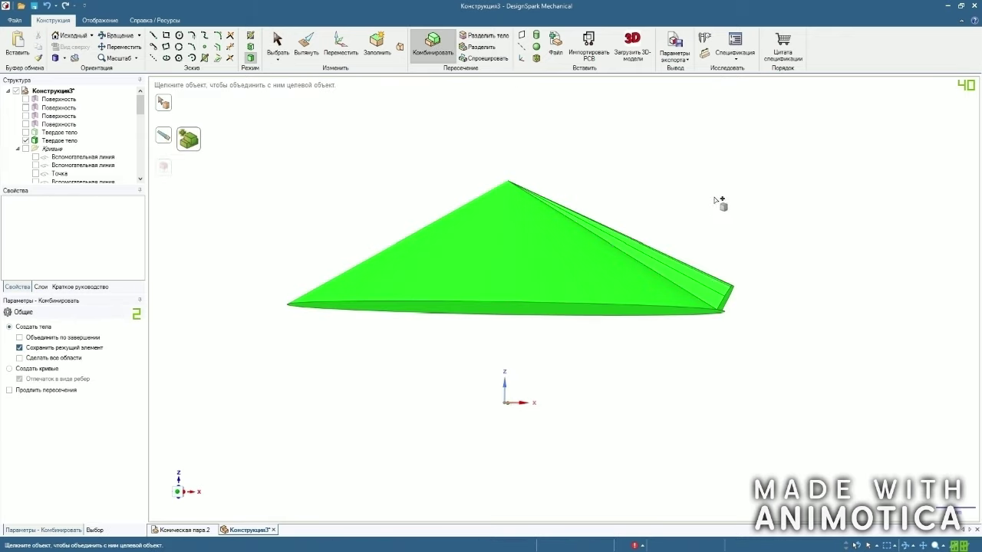
pyautogui.click(714, 200)
pyautogui.scroll(2, 675, 184)
pyautogui.moveTo(682, 198); pyautogui.dragTo(685, 204, button='middle')
pyautogui.scroll(6, 748, 346)
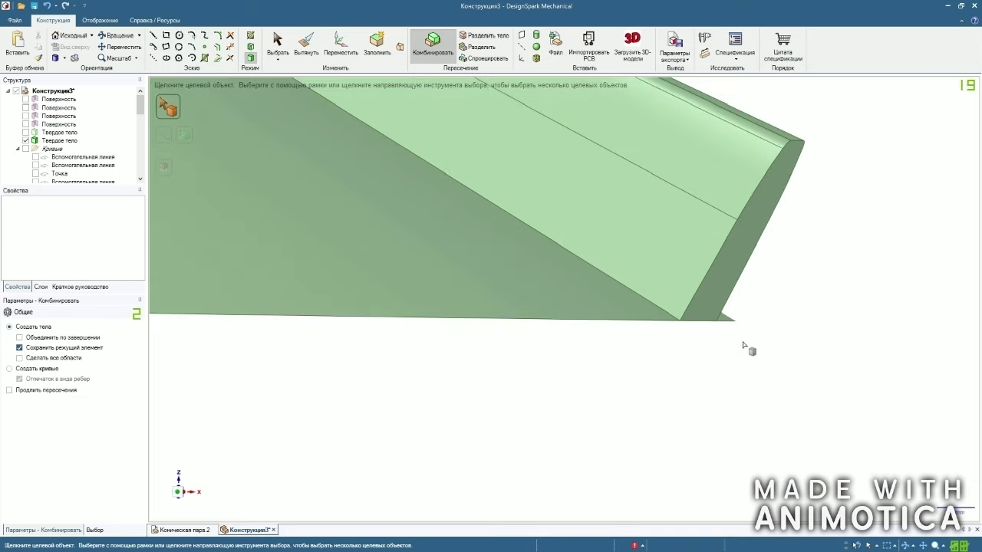
pyautogui.scroll(-7, 730, 312)
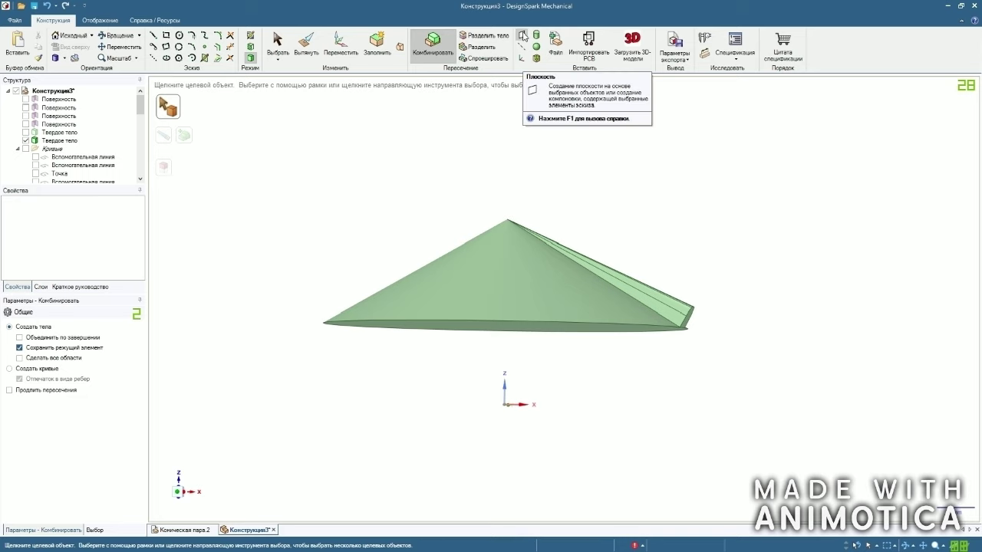
# Insert a horizontal plane through the origin from the coordinate system's axes and select it for moving.
pyautogui.click(524, 36)
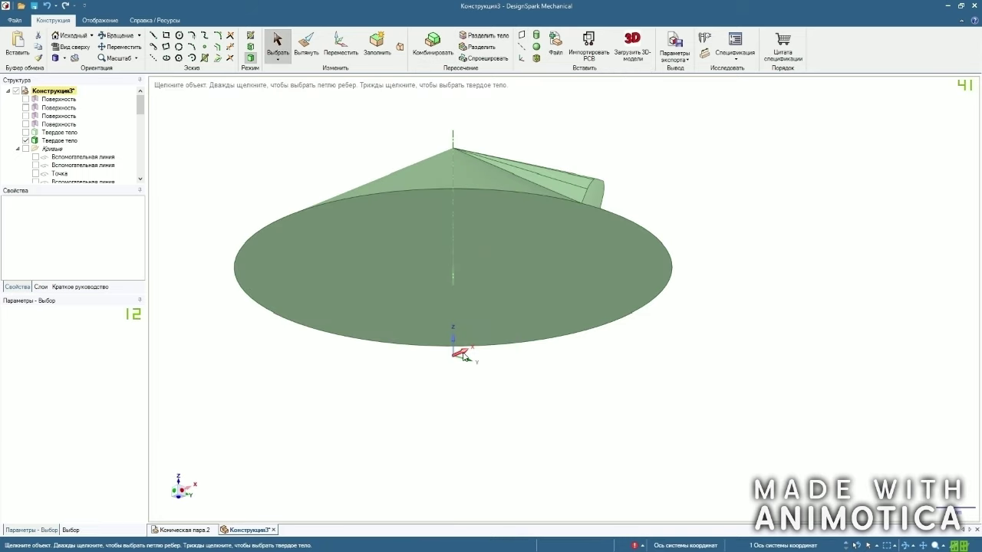
pyautogui.click(522, 37)
pyautogui.click(345, 49)
pyautogui.moveTo(609, 169); pyautogui.dragTo(647, 207, button='middle')
pyautogui.moveTo(674, 368); pyautogui.dragTo(550, 393, button='middle')
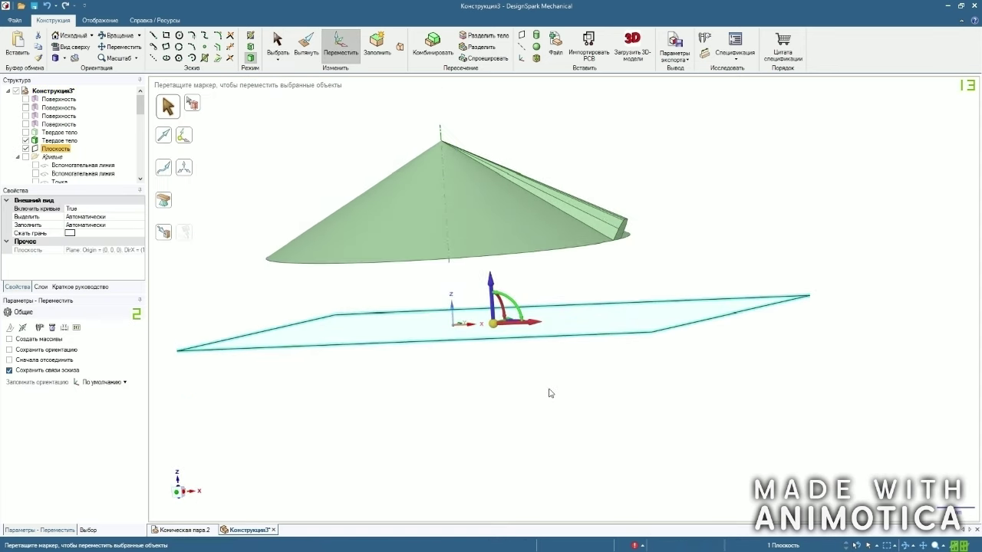
# Consult the bevel gear dimension table in Photos and move the plane 26 mm up along the Z axis.
pyautogui.click(414, 545)
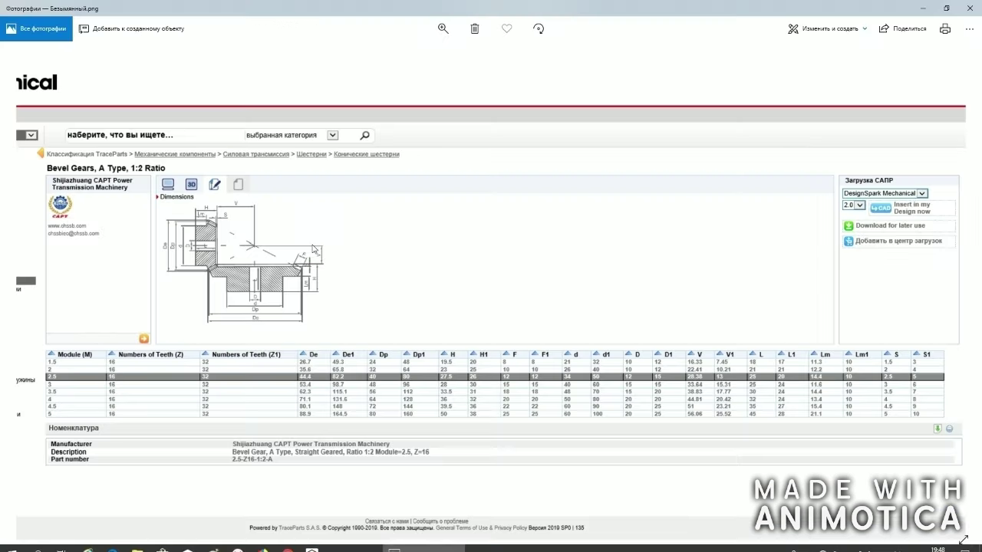
pyautogui.click(442, 31)
pyautogui.moveTo(406, 54); pyautogui.dragTo(414, 55)
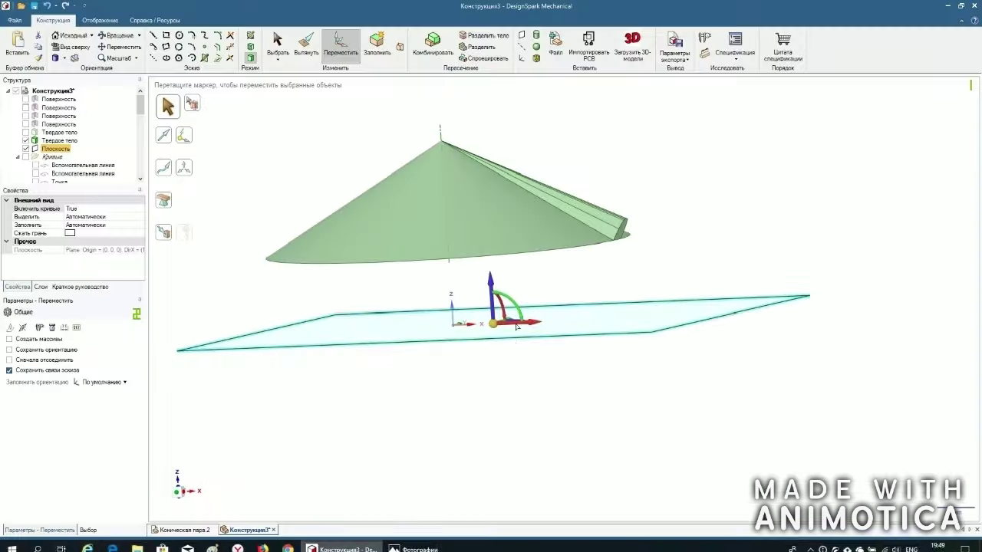
pyautogui.click(341, 544)
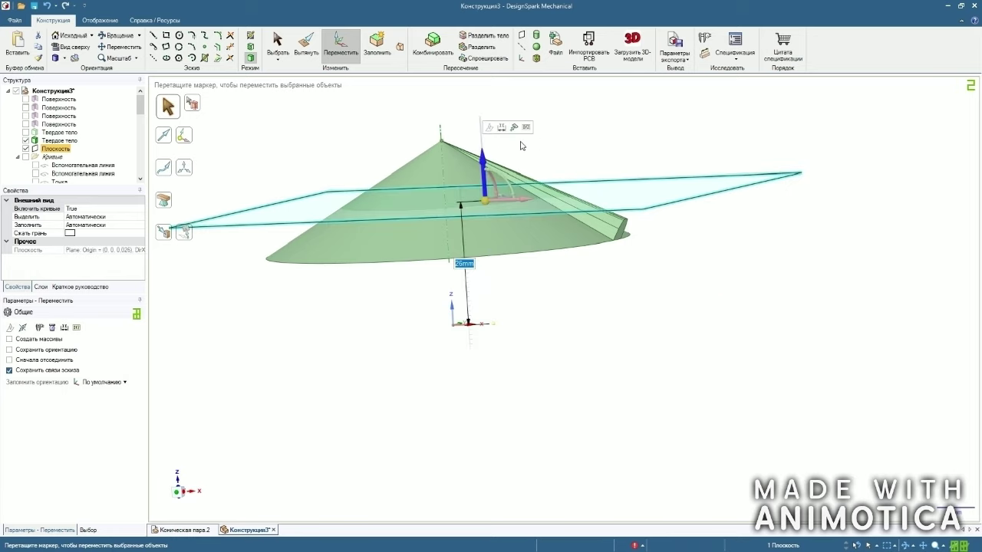
pyautogui.click(542, 145)
# Split the merged cone and tooth body with the raised plane using Combine.
pyautogui.moveTo(542, 145); pyautogui.dragTo(422, 60, button='middle')
pyautogui.click(423, 59)
pyautogui.click(543, 200)
pyautogui.click(670, 188)
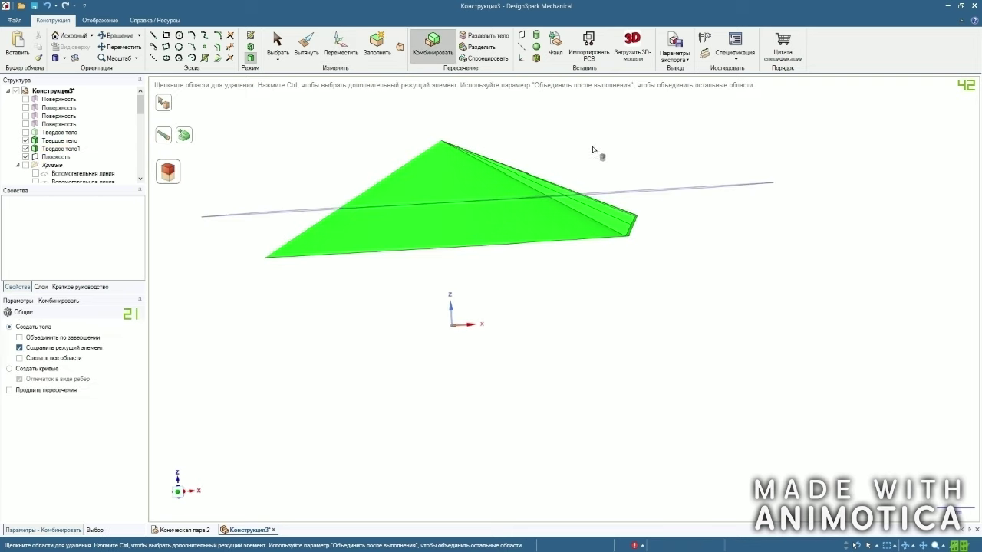
pyautogui.click(277, 43)
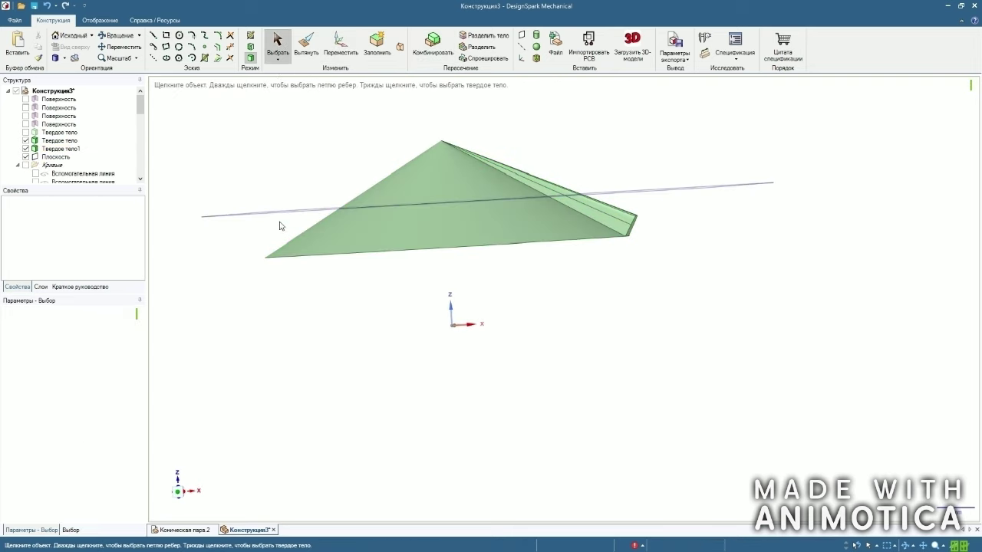
# Hide the cutting plane and delete the upper part of the split cone, including its apex.
pyautogui.click(26, 158)
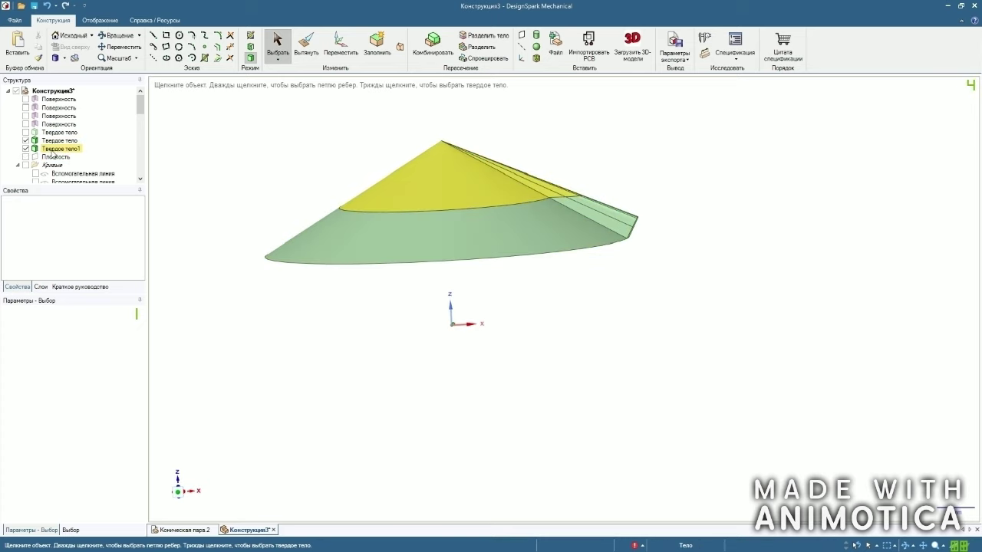
pyautogui.rightClick(51, 150)
pyautogui.click(73, 182)
pyautogui.scroll(4, 574, 164)
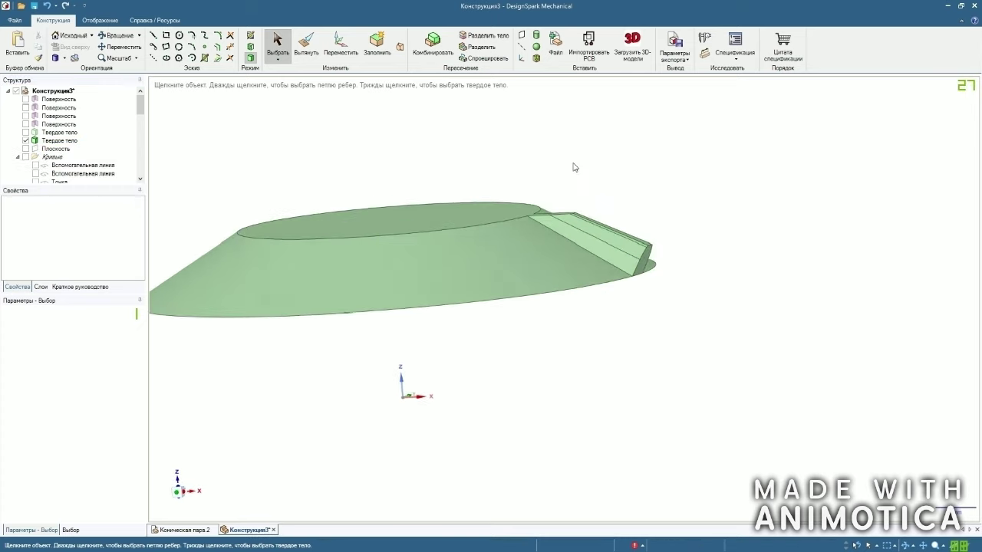
# Round the two edges where the tooth's flanks meet the conical face with the Pull tool.
pyautogui.click(306, 46)
pyautogui.moveTo(738, 208); pyautogui.dragTo(675, 234, button='middle')
pyautogui.scroll(4, 588, 300)
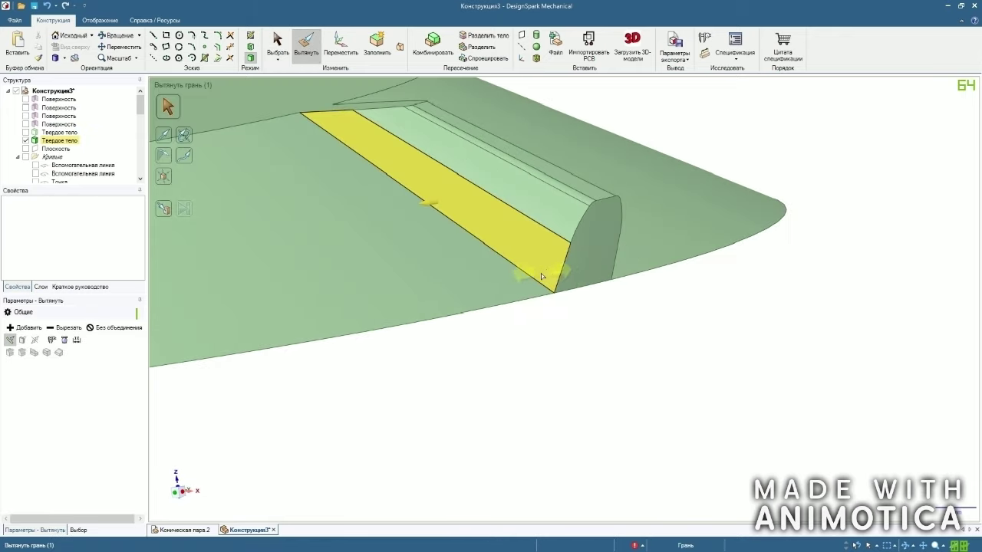
pyautogui.click(535, 281)
pyautogui.moveTo(773, 224); pyautogui.dragTo(733, 302, button='middle')
pyautogui.scroll(-5, 672, 267)
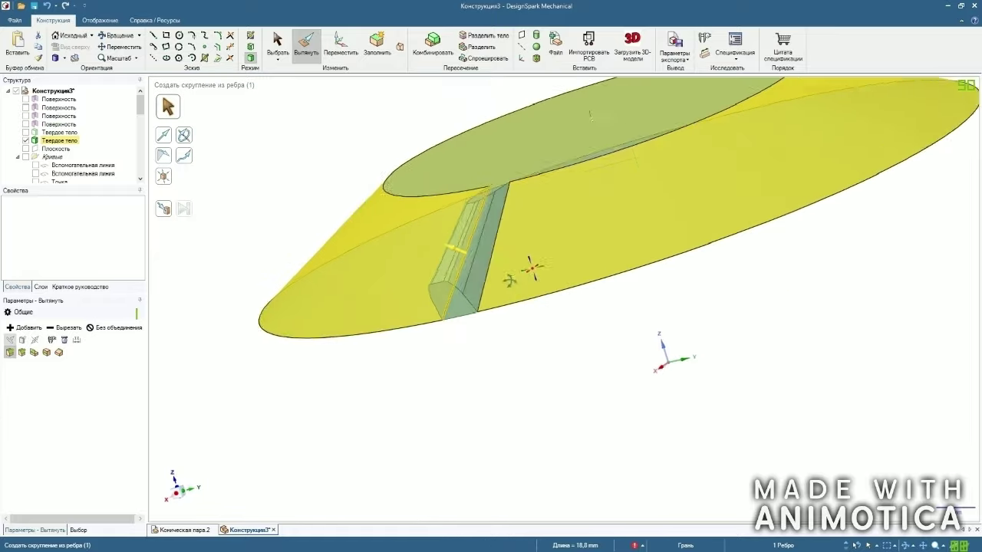
pyautogui.keyDown('ctrl'); pyautogui.click(489, 280); pyautogui.keyUp('ctrl')
pyautogui.moveTo(242, 191); pyautogui.dragTo(274, 202, button='middle')
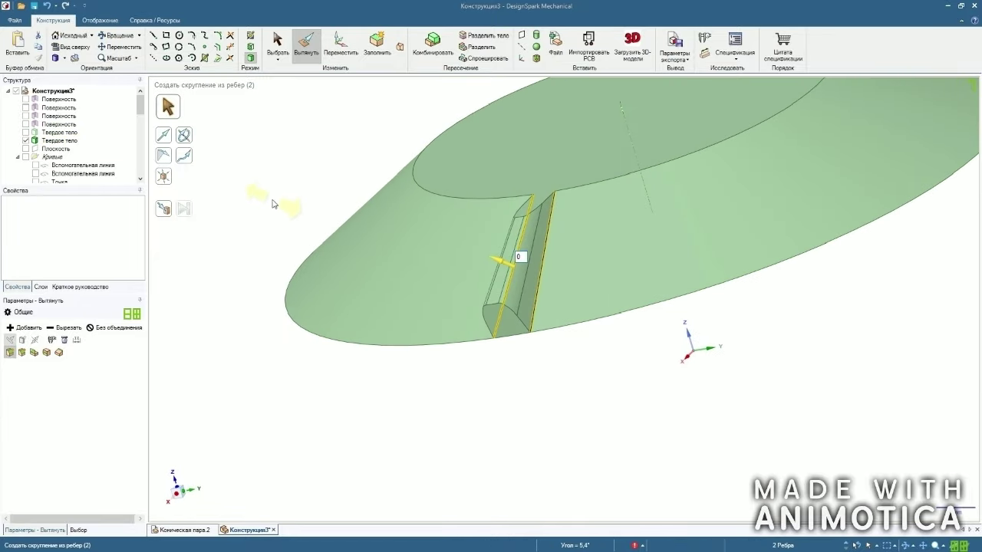
pyautogui.click(273, 201)
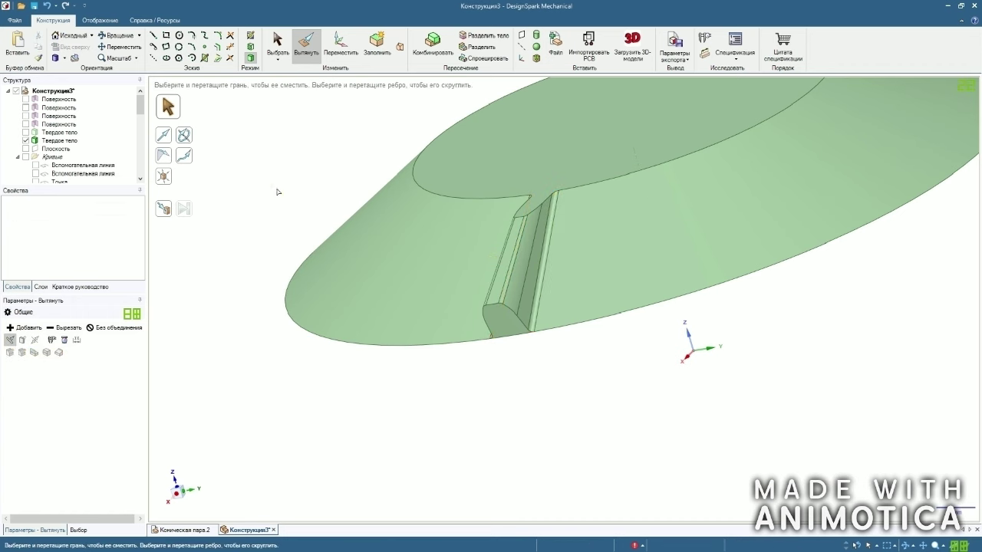
# Start a sketch on the truncated cone's upper face and draw a centred 44.89 mm diameter circle along its circular edge.
pyautogui.scroll(-4, 279, 194)
pyautogui.moveTo(319, 219); pyautogui.dragTo(519, 267, button='middle')
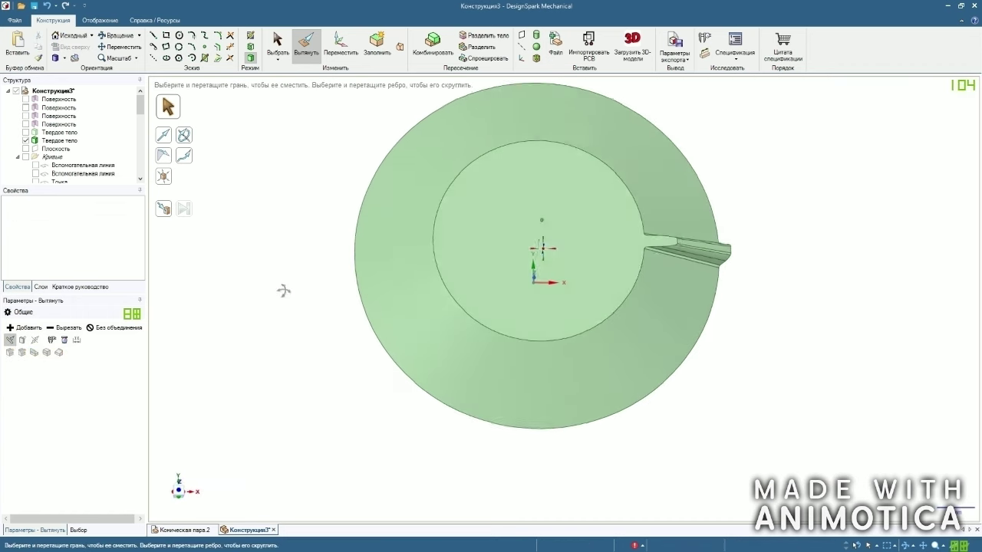
pyautogui.click(534, 221)
pyautogui.click(251, 39)
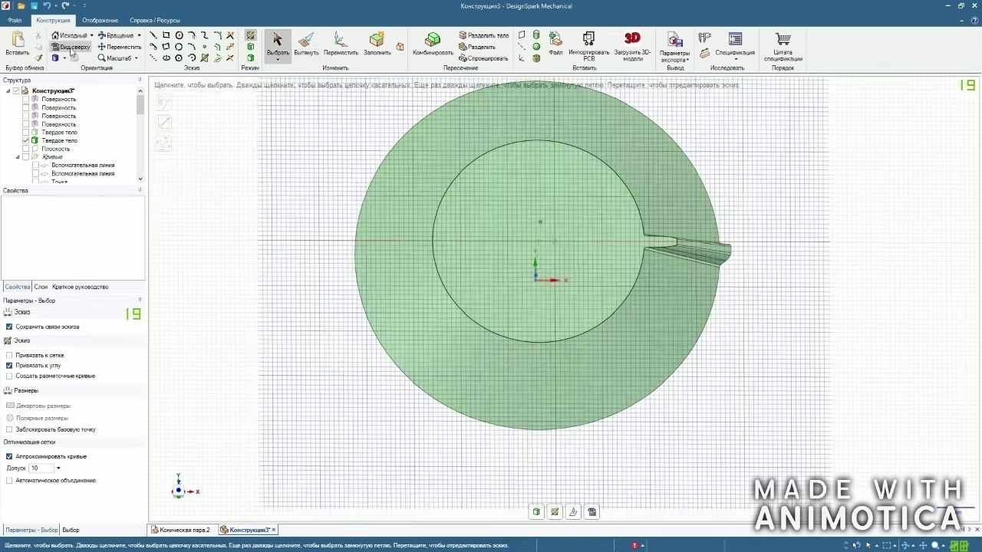
pyautogui.scroll(5, 553, 237)
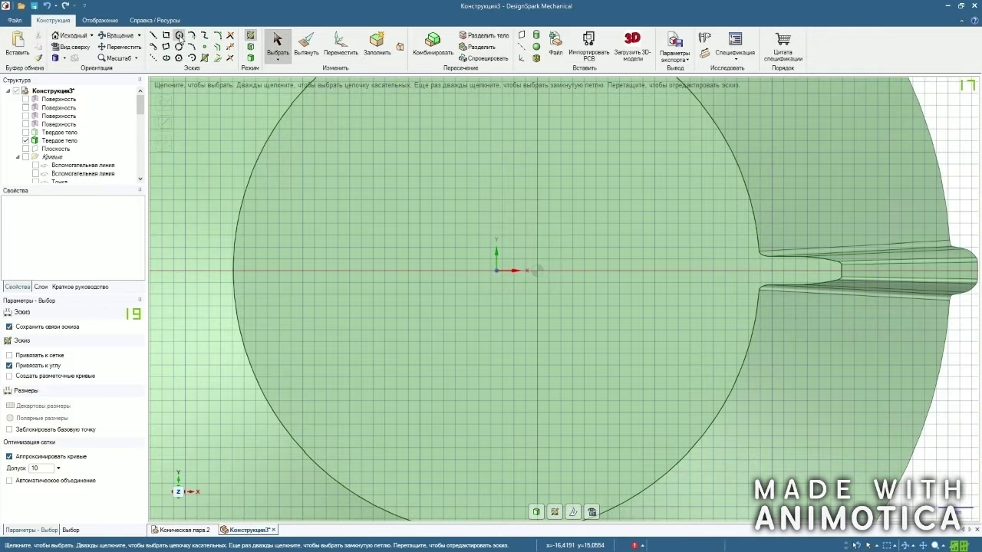
pyautogui.click(180, 36)
pyautogui.scroll(3, 506, 265)
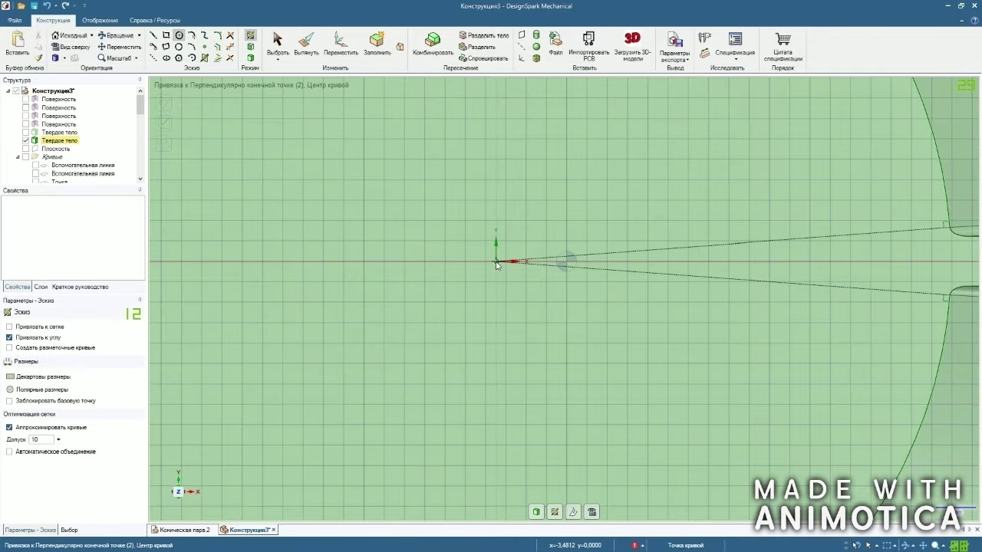
pyautogui.click(498, 263)
pyautogui.scroll(-4, 497, 263)
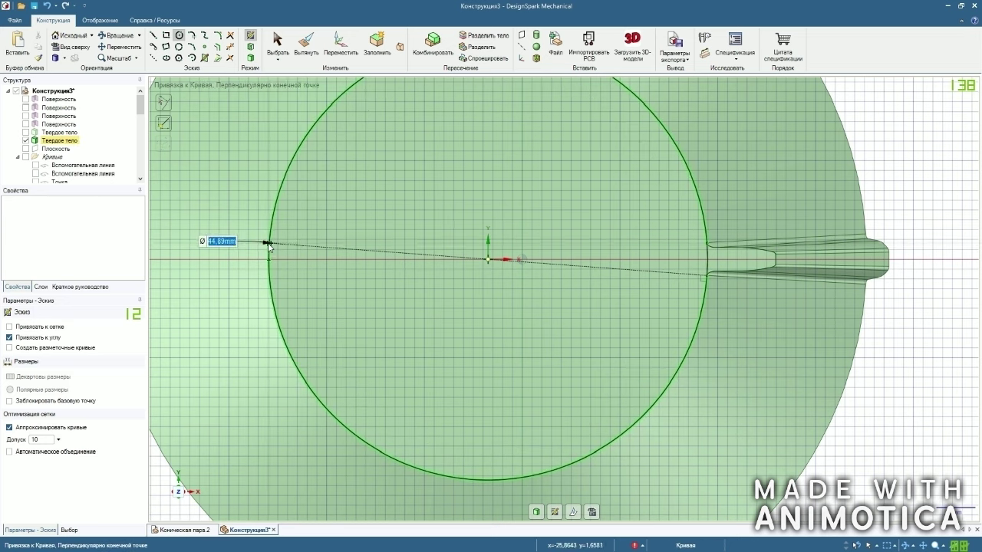
pyautogui.click(269, 246)
pyautogui.scroll(-2, 405, 266)
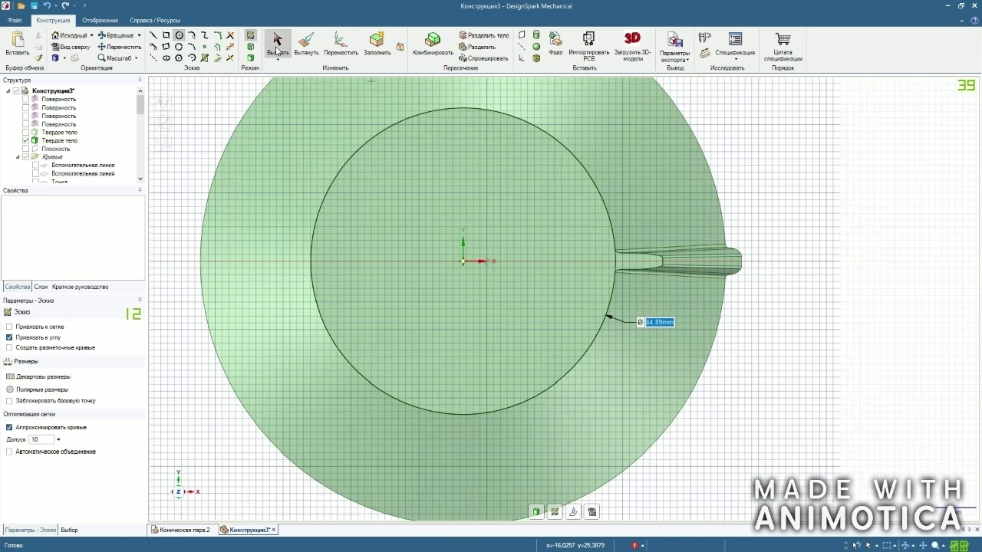
pyautogui.click(278, 44)
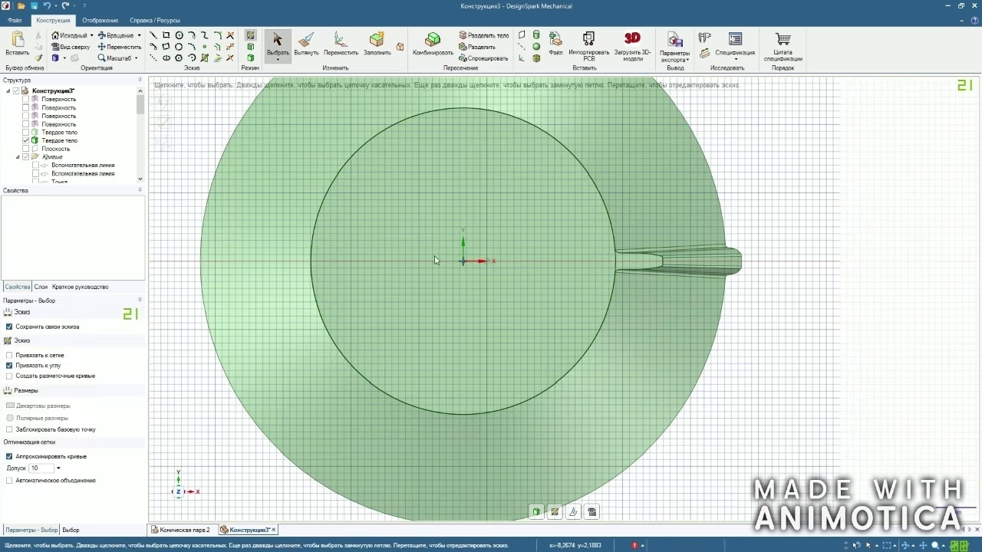
# Start a sketch on the cone's flat base, enable grid snapping and draw a centred 77.42 mm diameter circle along its edge.
pyautogui.moveTo(340, 144); pyautogui.dragTo(355, 116, button='middle')
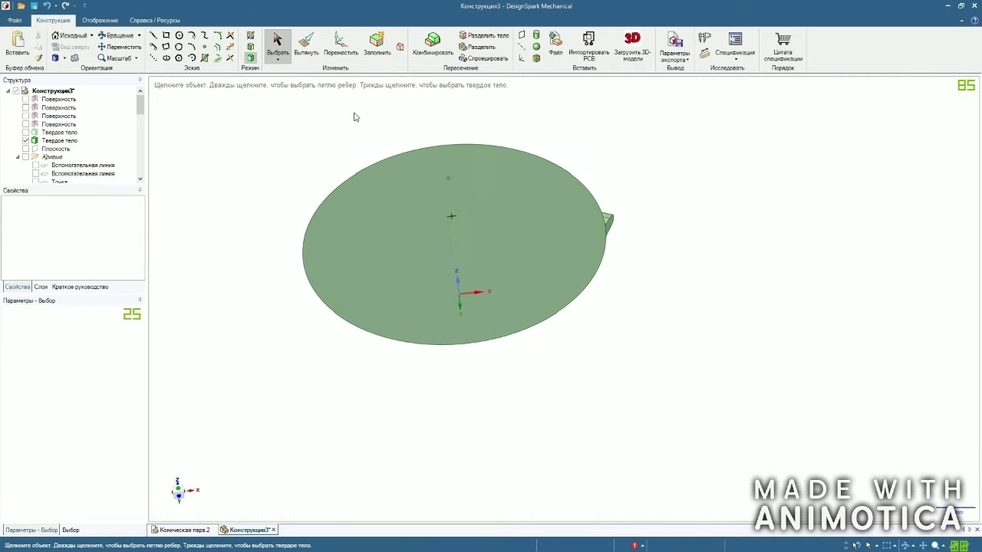
pyautogui.click(417, 259)
pyautogui.click(250, 37)
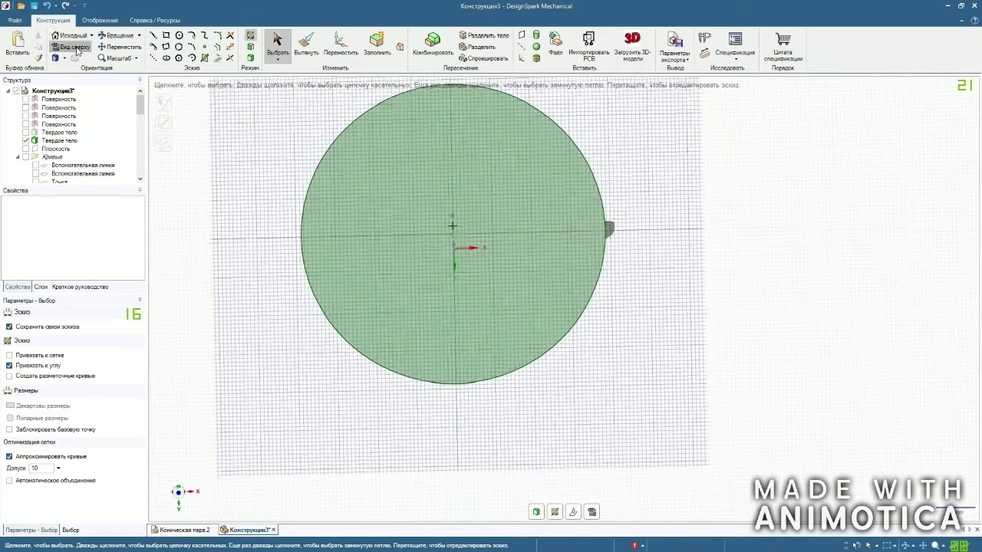
pyautogui.click(179, 35)
pyautogui.scroll(5, 454, 255)
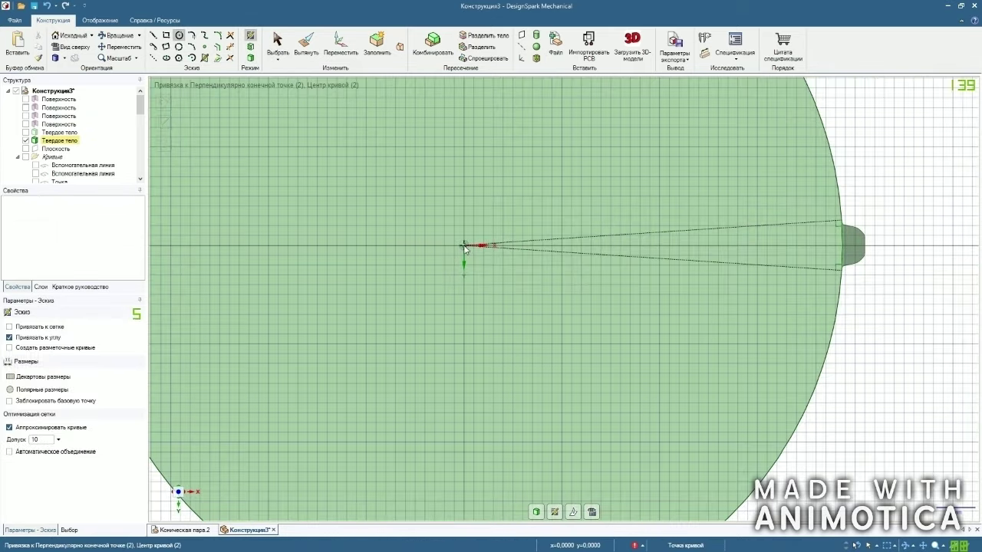
pyautogui.scroll(2, 465, 248)
pyautogui.click(463, 246)
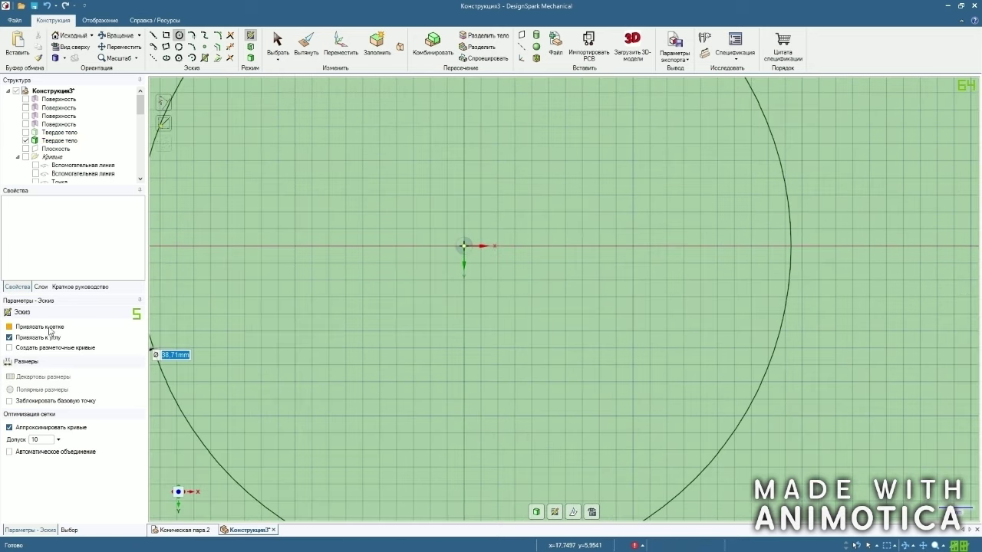
pyautogui.click(9, 327)
pyautogui.scroll(-4, 635, 284)
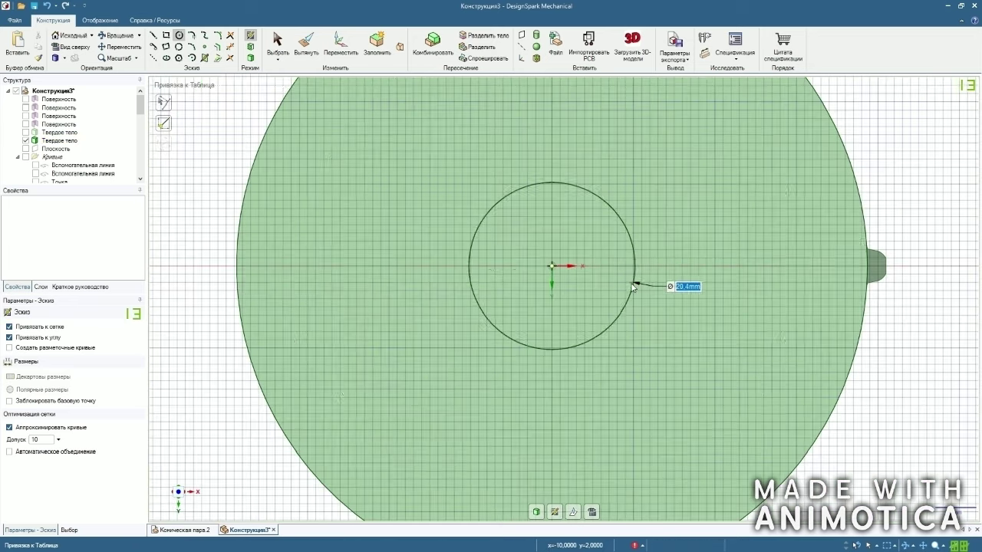
pyautogui.scroll(4, 226, 266)
pyautogui.click(237, 262)
pyautogui.scroll(-5, 267, 269)
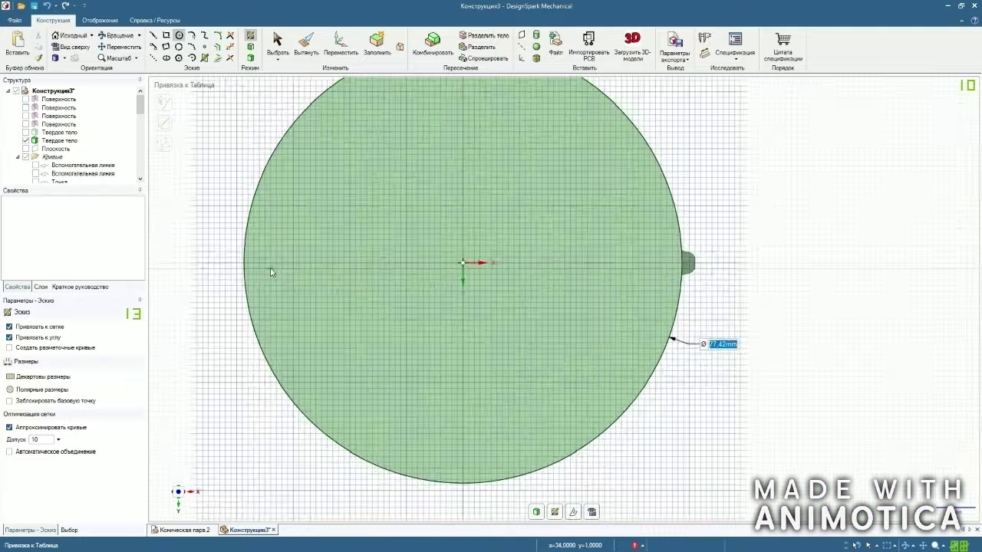
# Return to 3D mode and delete the flat base face of the toothed cone body.
pyautogui.click(278, 44)
pyautogui.click(250, 58)
pyautogui.moveTo(541, 149)
pyautogui.mouseDown(button='middle')
pyautogui.moveTo(511, 138)
pyautogui.moveTo(465, 197)
pyautogui.mouseUp(button='middle')
pyautogui.click(479, 224)
pyautogui.rightClick(479, 224)
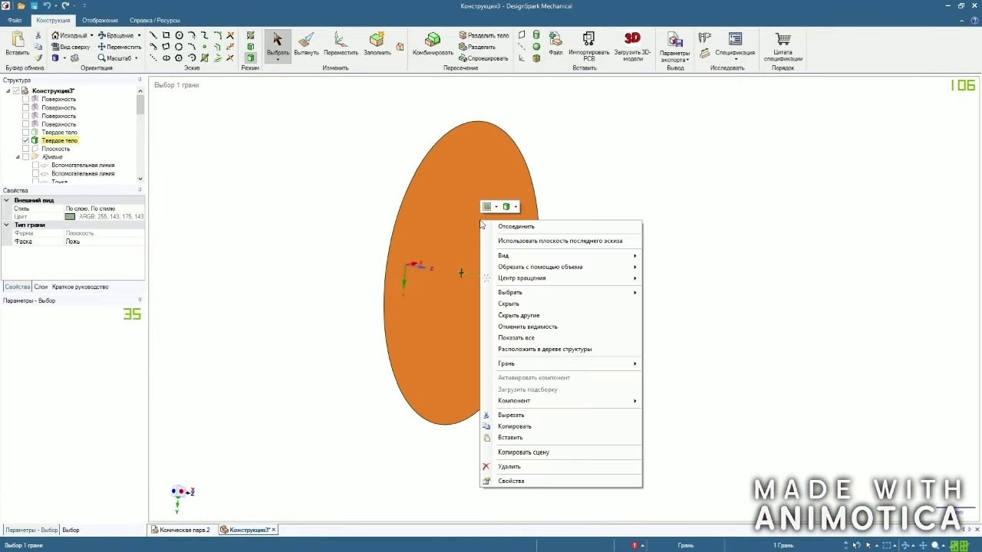
pyautogui.click(508, 467)
# Delete the small circular face and the conical face, keeping only the tooth's surfaces.
pyautogui.moveTo(568, 251); pyautogui.dragTo(509, 252, button='middle')
pyautogui.rightClick(509, 235)
pyautogui.click(539, 499)
pyautogui.rightClick(454, 177)
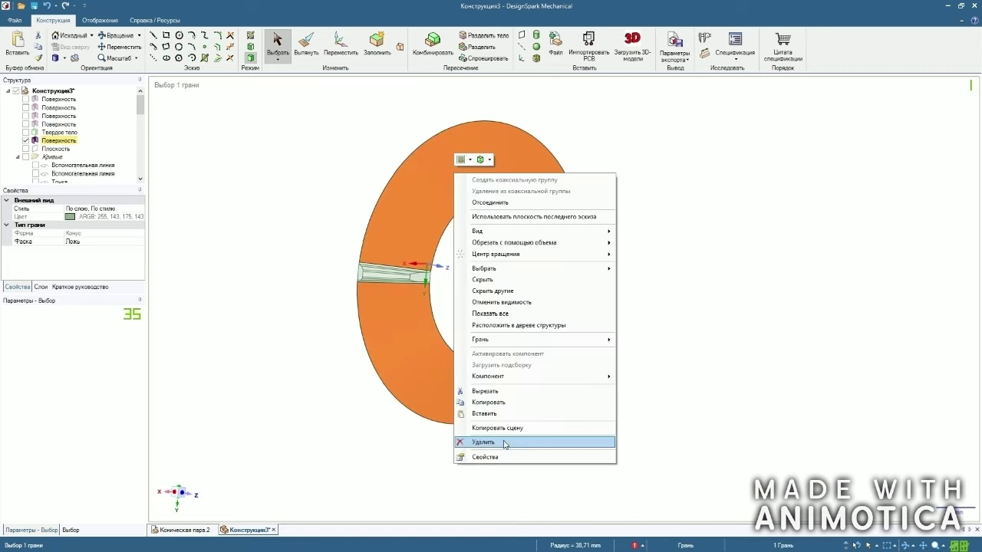
pyautogui.click(510, 442)
# Show the hidden full conical surface together with the single tooth.
pyautogui.moveTo(331, 154); pyautogui.dragTo(396, 234, button='middle')
pyautogui.moveTo(502, 183); pyautogui.dragTo(465, 218, button='middle')
pyautogui.moveTo(307, 124); pyautogui.dragTo(370, 205, button='middle')
pyautogui.click(26, 124)
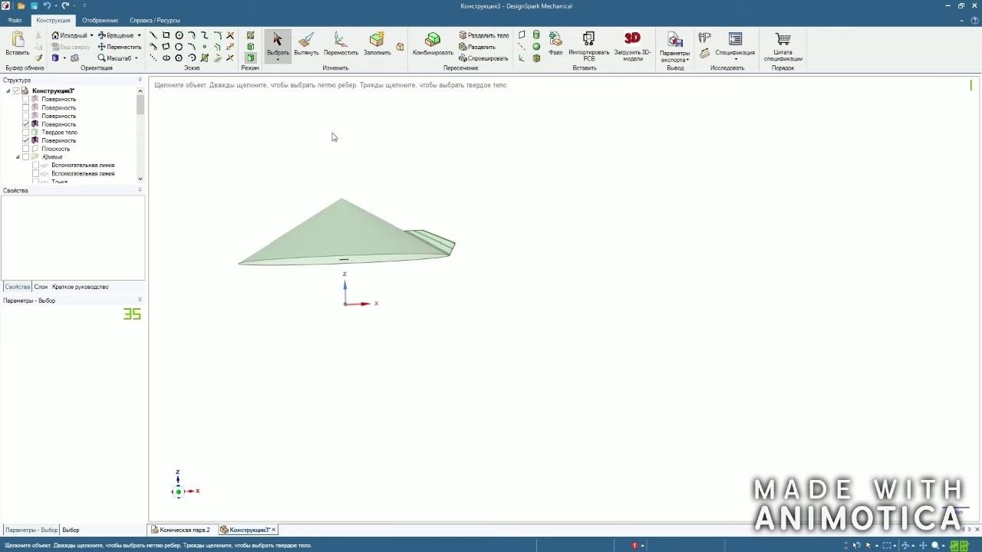
pyautogui.scroll(2, 332, 135)
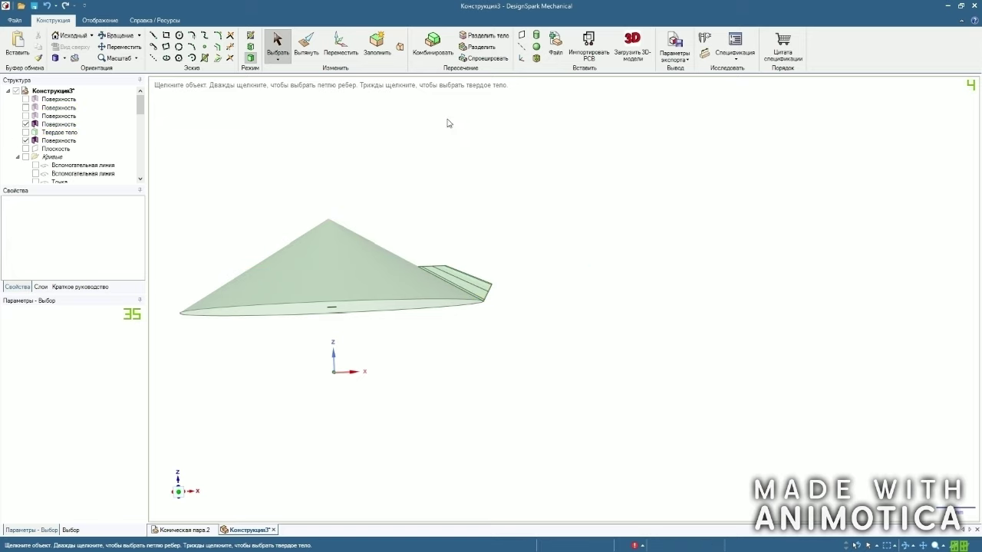
# Create a circular pattern of the tooth around the cone's axis with the Move tool.
pyautogui.click(59, 140)
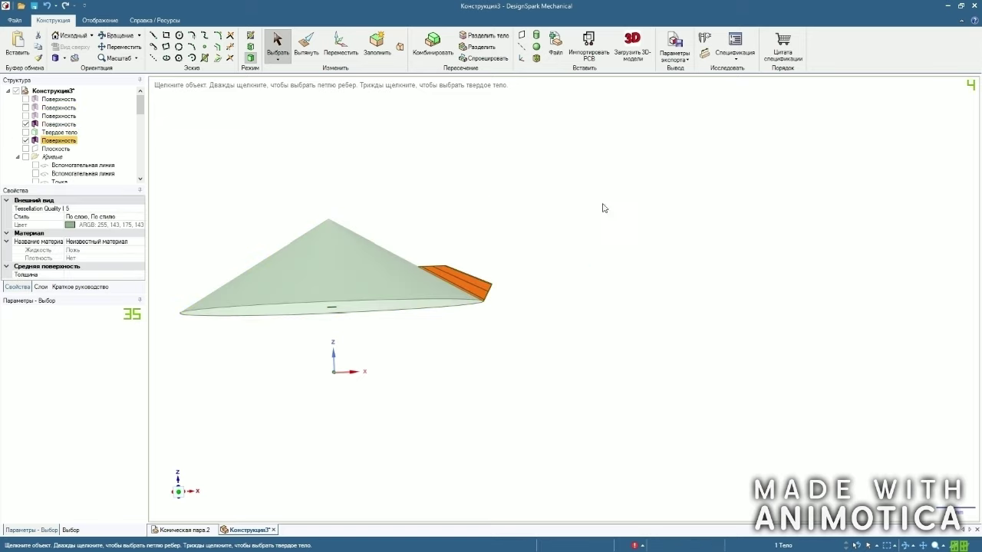
pyautogui.click(342, 48)
pyautogui.moveTo(407, 351); pyautogui.dragTo(398, 353)
pyautogui.moveTo(500, 266); pyautogui.dragTo(378, 356)
pyautogui.moveTo(483, 290); pyautogui.dragTo(473, 349, button='middle')
pyautogui.click(9, 340)
pyautogui.moveTo(394, 296); pyautogui.dragTo(318, 176, button='middle')
pyautogui.moveTo(442, 362); pyautogui.dragTo(454, 335)
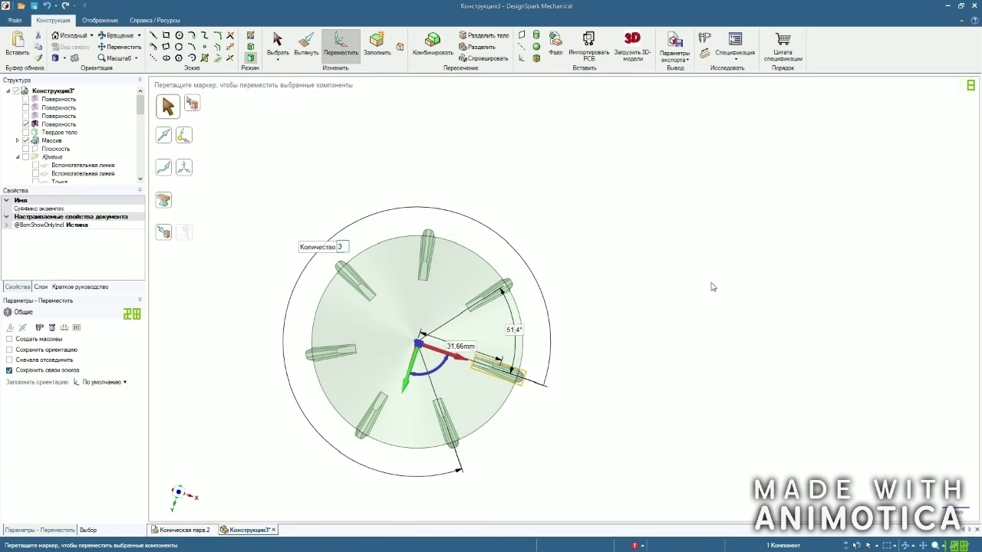
pyautogui.press('Return')
pyautogui.click(581, 237)
# Hide the tooth pattern and show the cutting plane with the full conical surface.
pyautogui.scroll(-3, 580, 235)
pyautogui.scroll(3, 446, 194)
pyautogui.moveTo(447, 194)
pyautogui.mouseDown(button='middle')
pyautogui.moveTo(459, 221)
pyautogui.moveTo(279, 248)
pyautogui.moveTo(396, 232)
pyautogui.moveTo(443, 181)
pyautogui.mouseUp(button='middle')
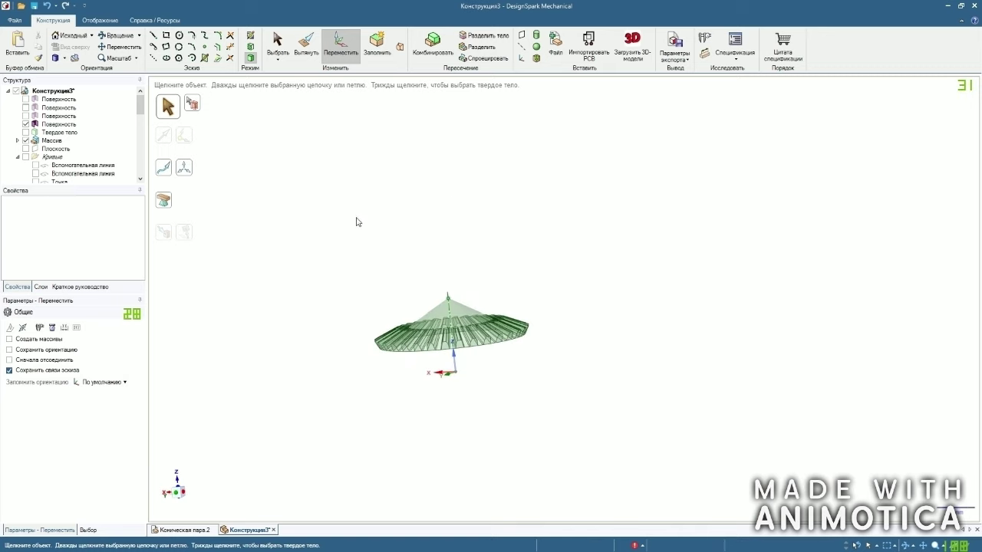
pyautogui.scroll(2, 385, 248)
pyautogui.scroll(-2, 390, 436)
pyautogui.scroll(5, 395, 437)
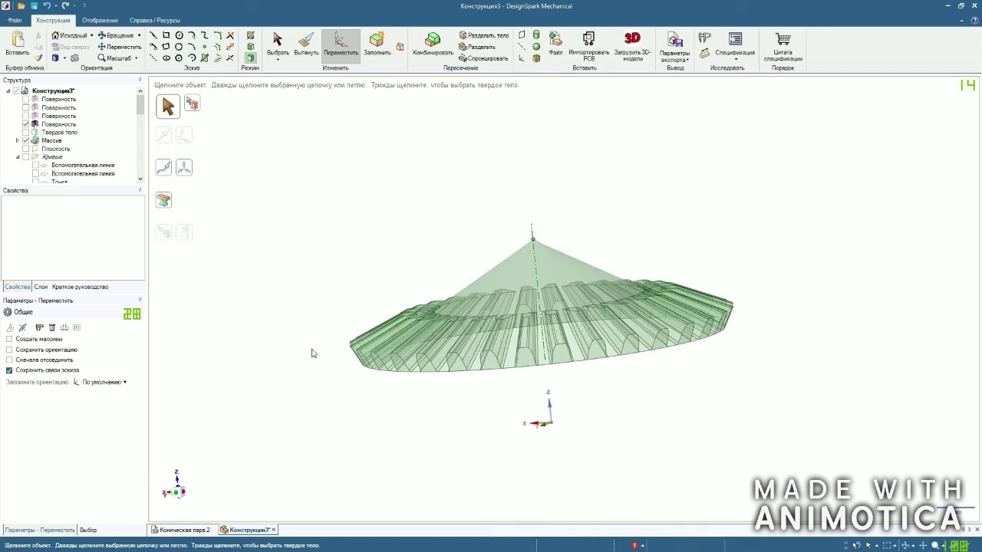
pyautogui.click(25, 124)
pyautogui.click(26, 140)
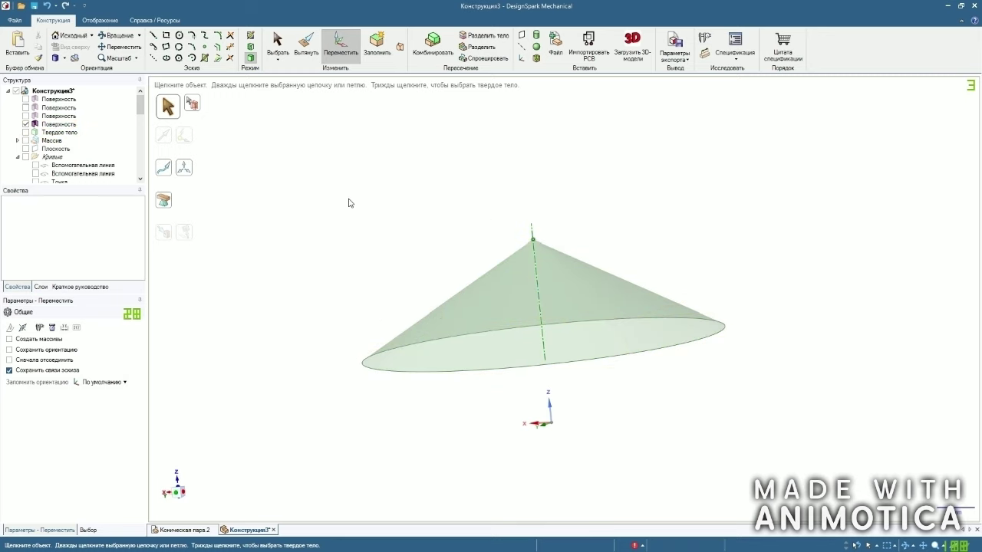
pyautogui.click(27, 151)
# Split the full conical surface with the cutting plane using Combine.
pyautogui.moveTo(425, 222); pyautogui.dragTo(462, 206, button='middle')
pyautogui.click(435, 50)
pyautogui.click(560, 344)
pyautogui.click(323, 318)
pyautogui.click(278, 43)
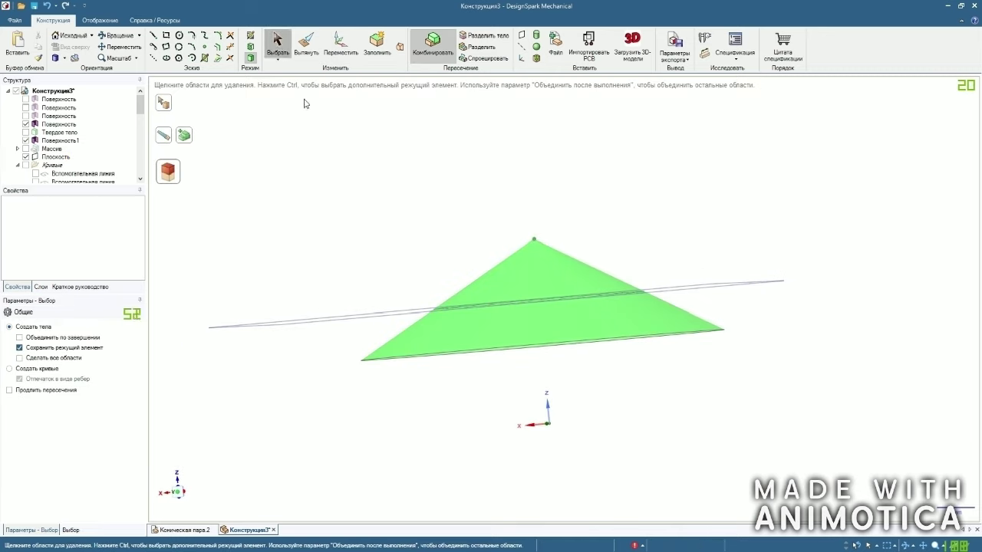
# Hide the cutting plane and delete the apex part of the split conical surface.
pyautogui.click(25, 157)
pyautogui.rightClick(65, 127)
pyautogui.click(77, 158)
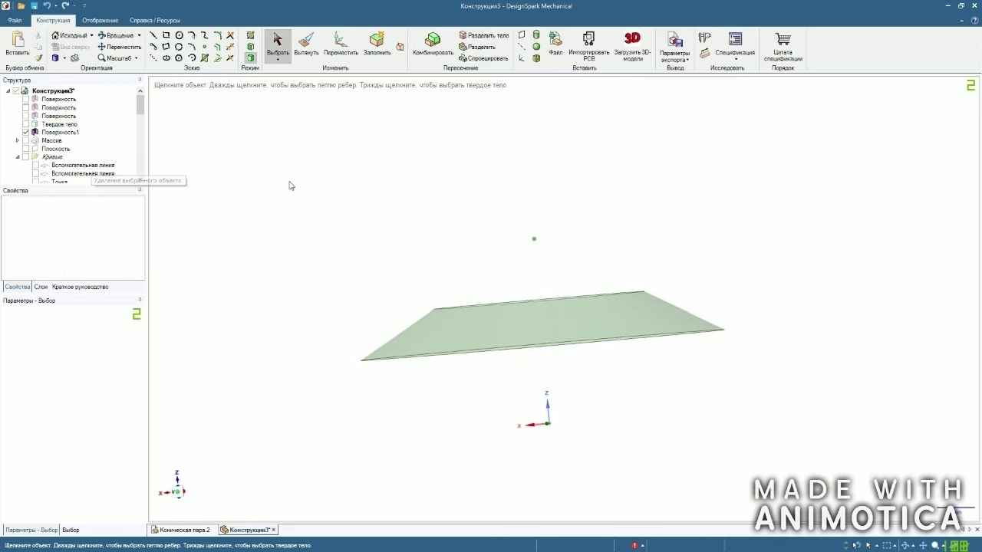
# Show the tooth pattern and examine how it fits the truncated conical surface.
pyautogui.click(27, 142)
pyautogui.moveTo(358, 209); pyautogui.dragTo(356, 178, button='middle')
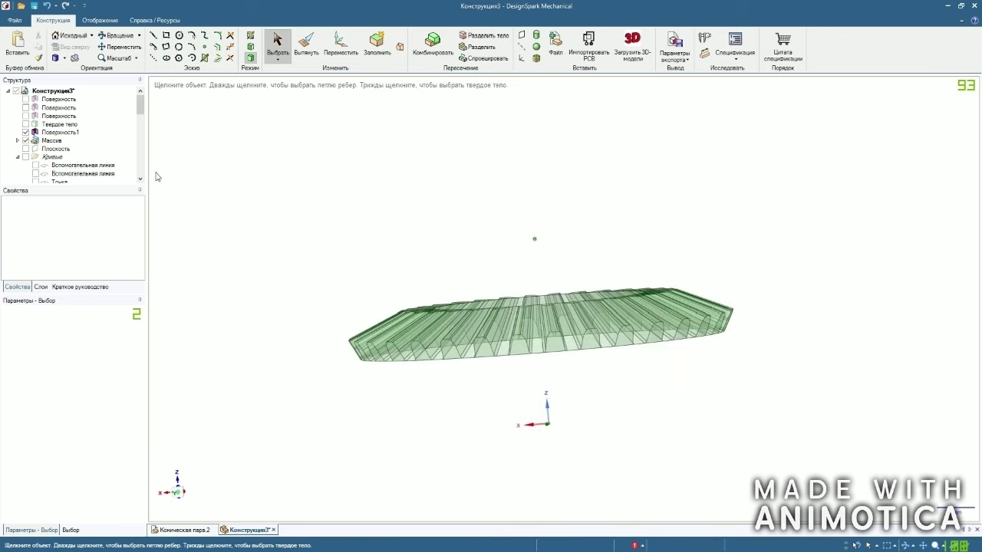
pyautogui.click(25, 132)
pyautogui.click(25, 132)
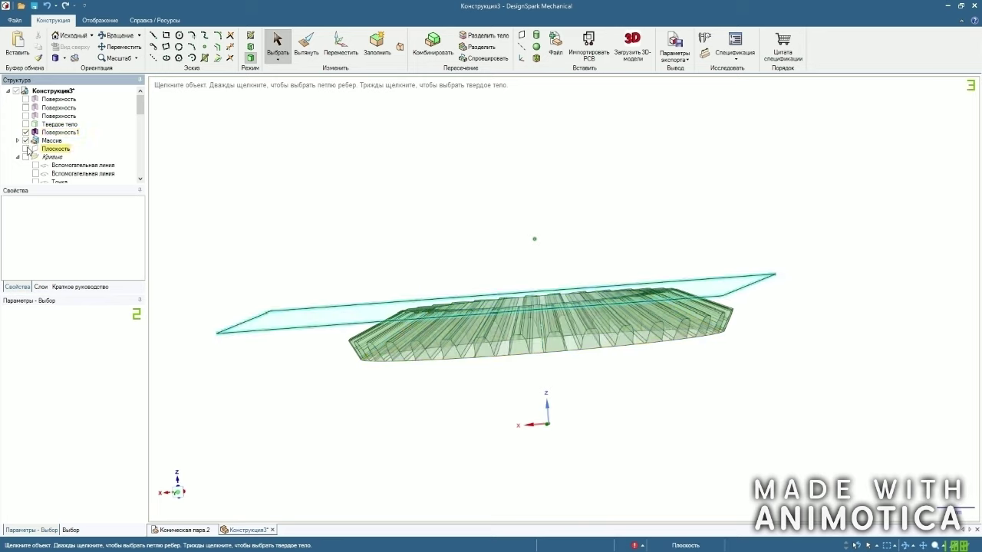
# Hide the tooth pattern and close both circular openings of the truncated conical surface with Fill.
pyautogui.click(27, 141)
pyautogui.moveTo(415, 204); pyautogui.dragTo(434, 273, button='middle')
pyautogui.click(490, 328)
pyautogui.click(383, 55)
pyautogui.scroll(-1, 418, 205)
pyautogui.moveTo(418, 206); pyautogui.dragTo(399, 156, button='middle')
pyautogui.click(400, 302)
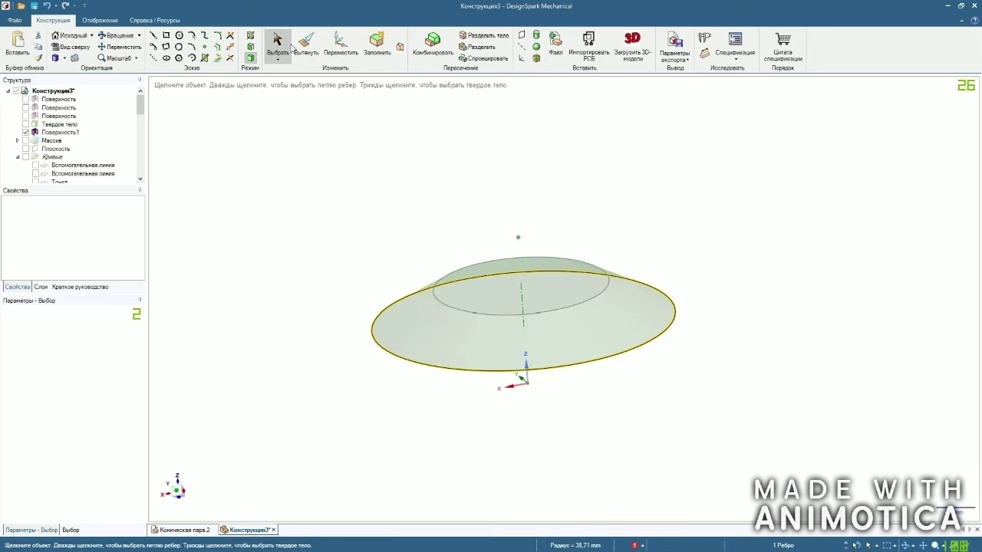
pyautogui.click(368, 47)
# Show the construction curves around the truncated cone, including the profile lines behind its base.
pyautogui.moveTo(373, 151); pyautogui.dragTo(368, 230, button='middle')
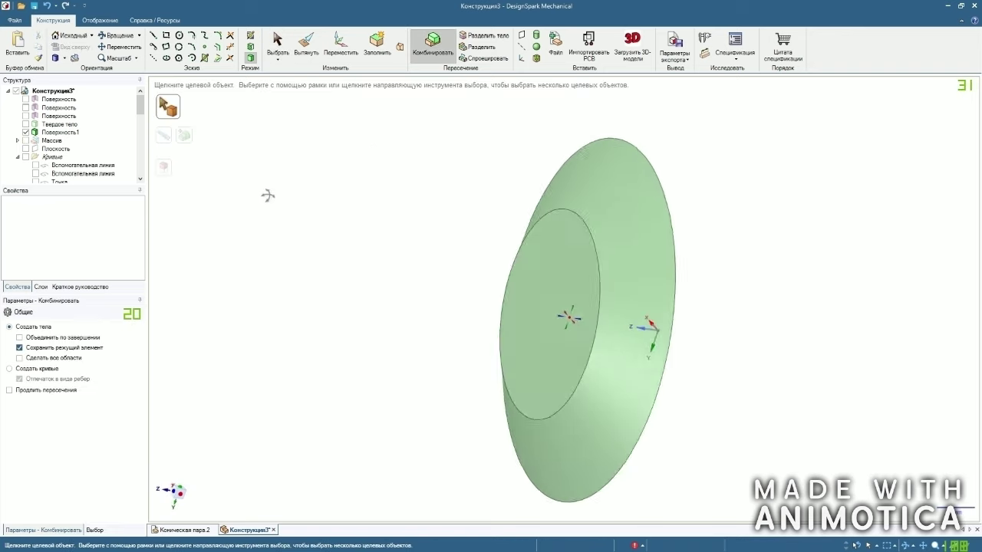
pyautogui.moveTo(268, 195); pyautogui.dragTo(238, 206, button='middle')
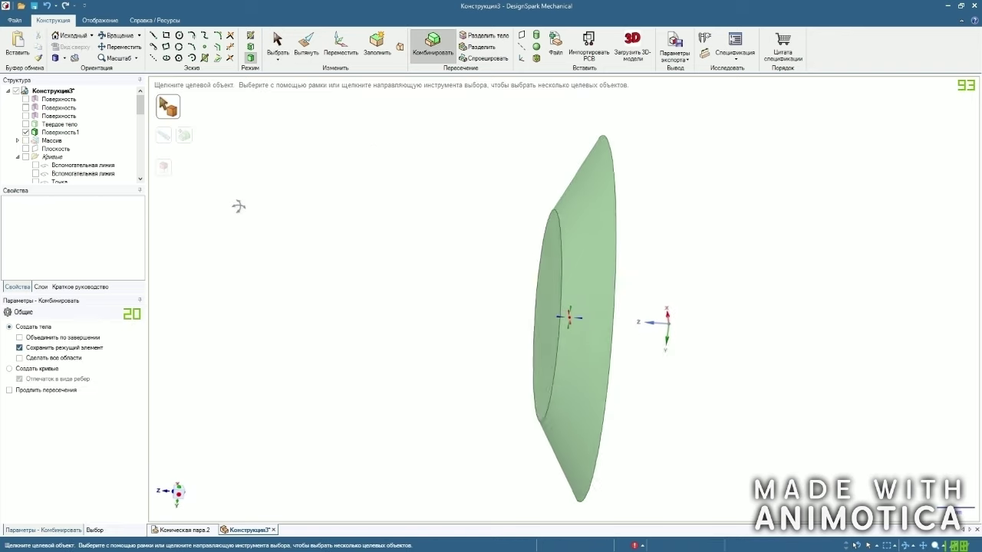
pyautogui.click(26, 158)
pyautogui.moveTo(258, 153); pyautogui.dragTo(265, 235, button='middle')
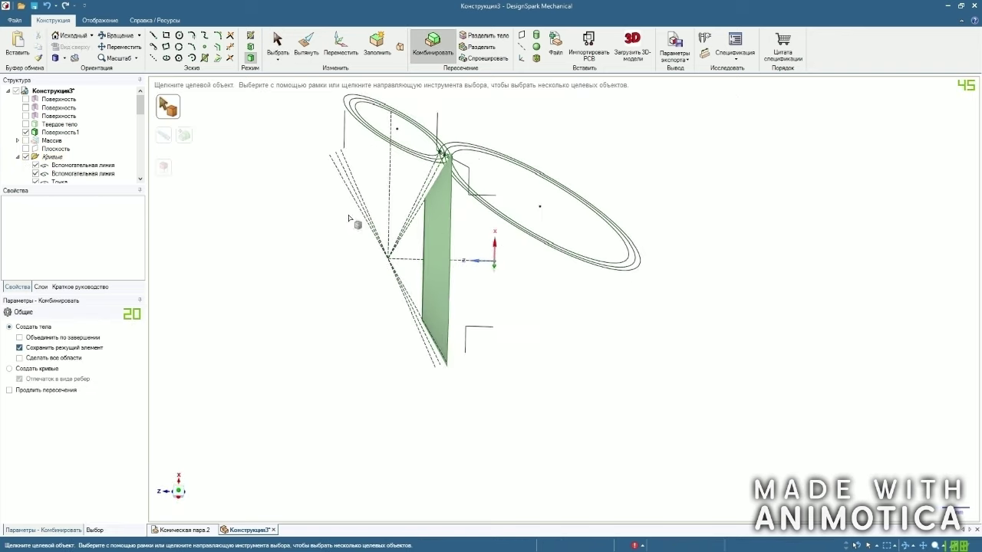
pyautogui.scroll(5, 456, 179)
pyautogui.scroll(3, 455, 179)
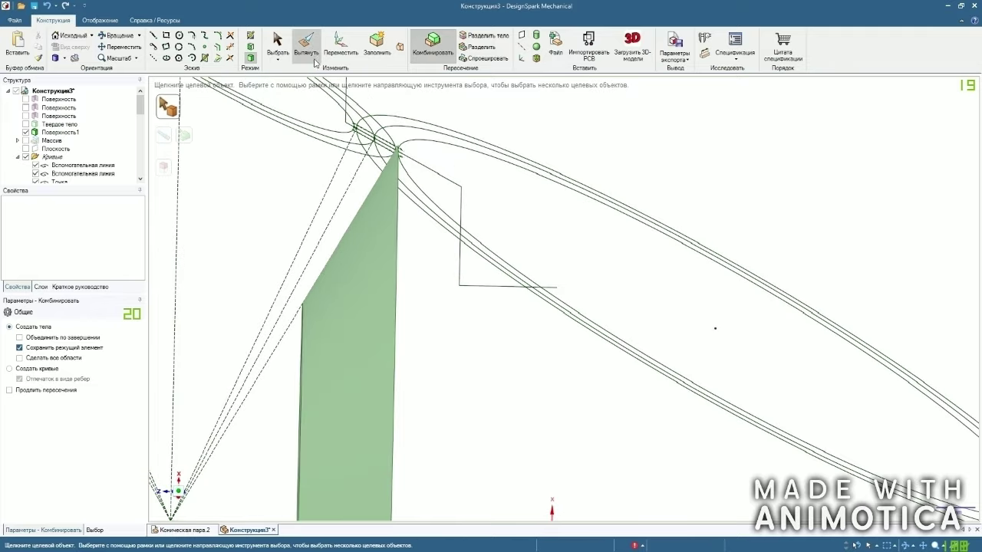
pyautogui.press('Escape')
pyautogui.moveTo(434, 176); pyautogui.dragTo(493, 158, button='middle')
pyautogui.scroll(-4, 493, 158)
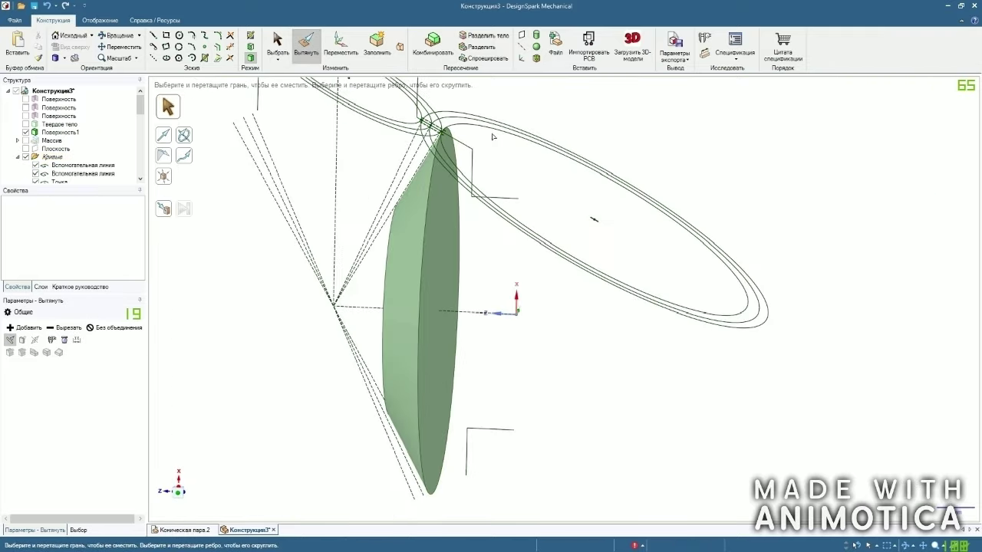
pyautogui.scroll(5, 441, 151)
pyautogui.press('Escape')
pyautogui.scroll(3, 444, 165)
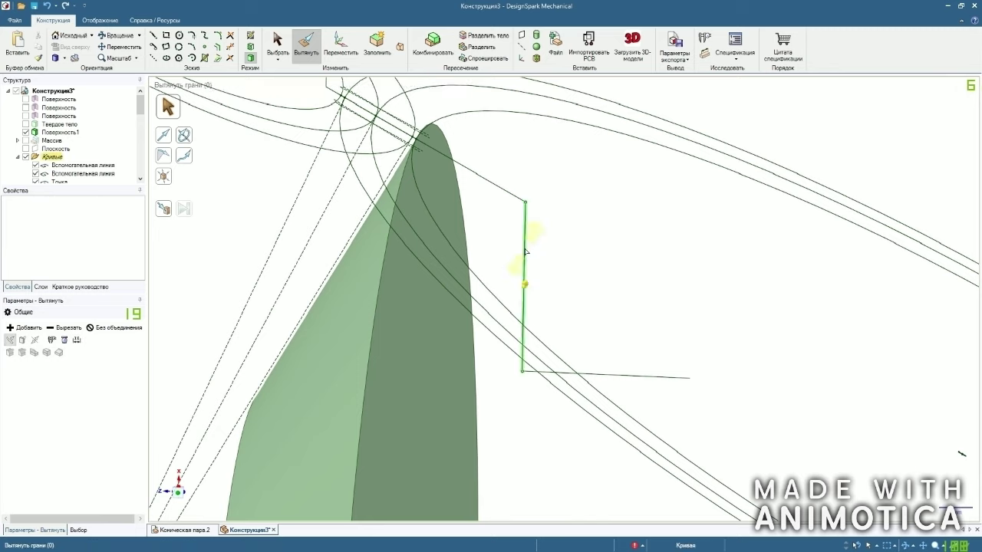
pyautogui.click(526, 251)
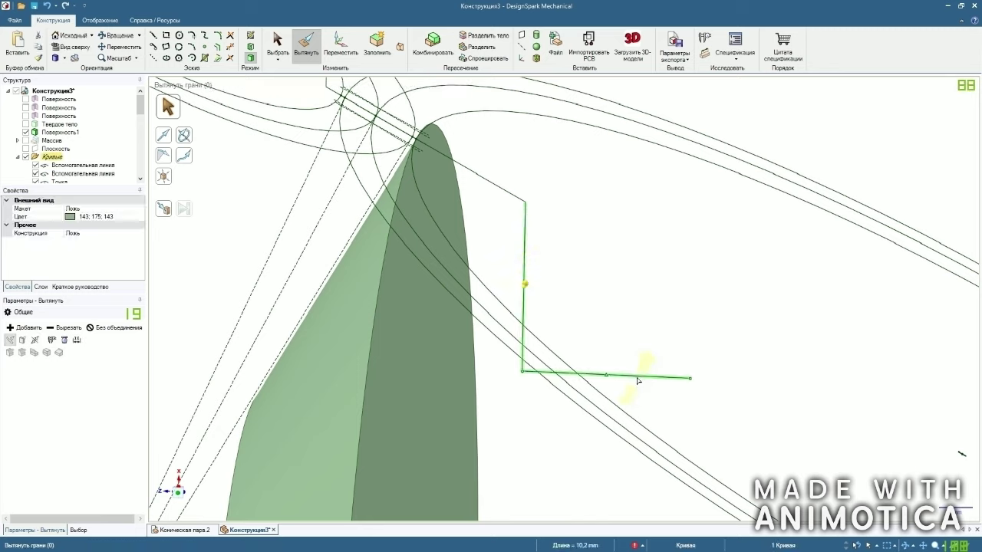
pyautogui.keyDown('ctrl'); pyautogui.click(637, 379); pyautogui.keyUp('ctrl')
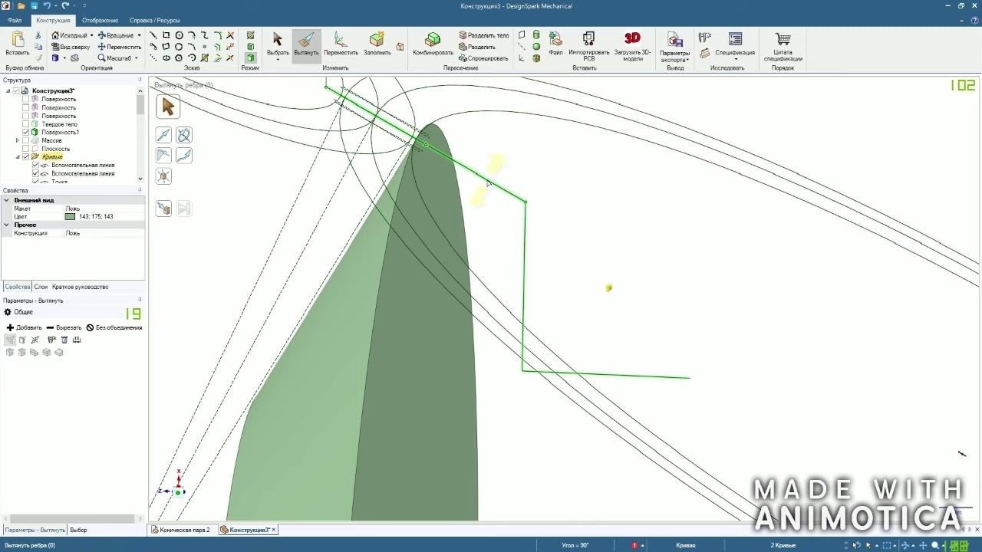
pyautogui.scroll(-5, 487, 183)
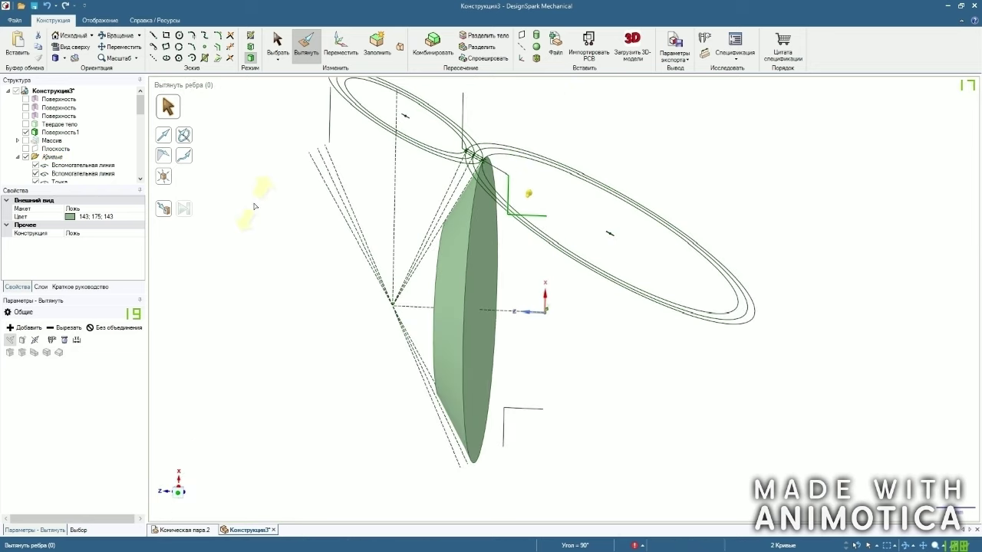
pyautogui.click(255, 206)
pyautogui.moveTo(346, 308); pyautogui.dragTo(430, 306, button='middle')
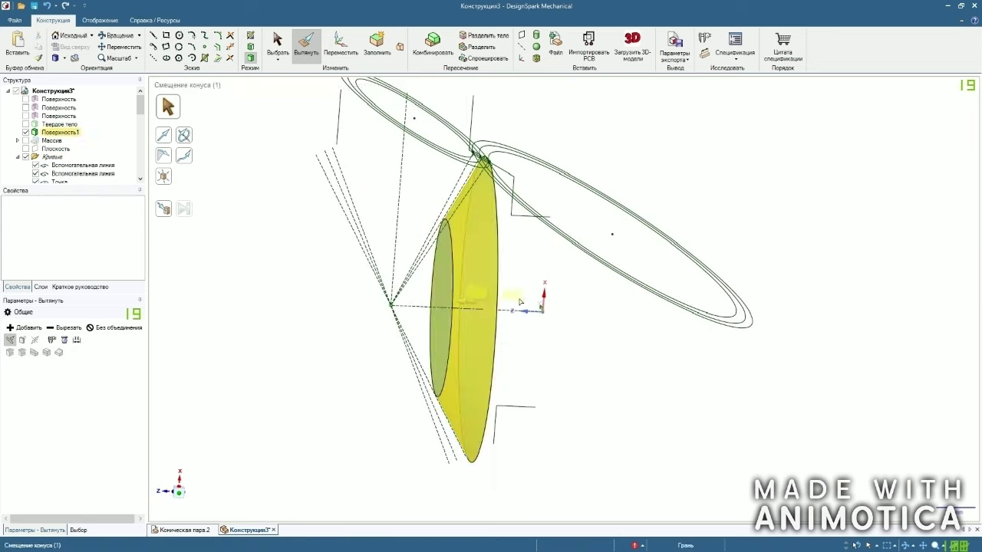
# Turn to a straight-on view of the axial plane with the gear axis vertical and start a sketch on that plane.
pyautogui.click(278, 48)
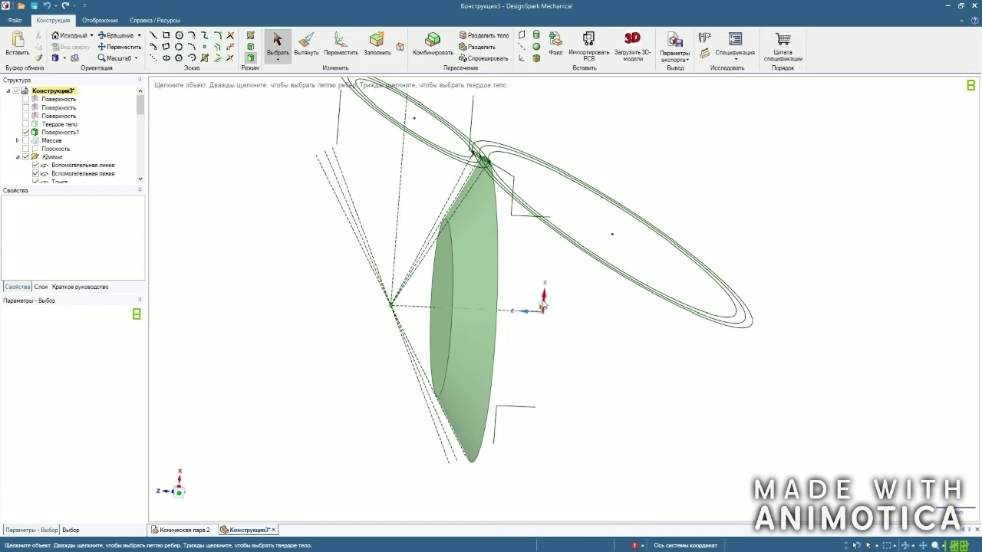
pyautogui.click(64, 47)
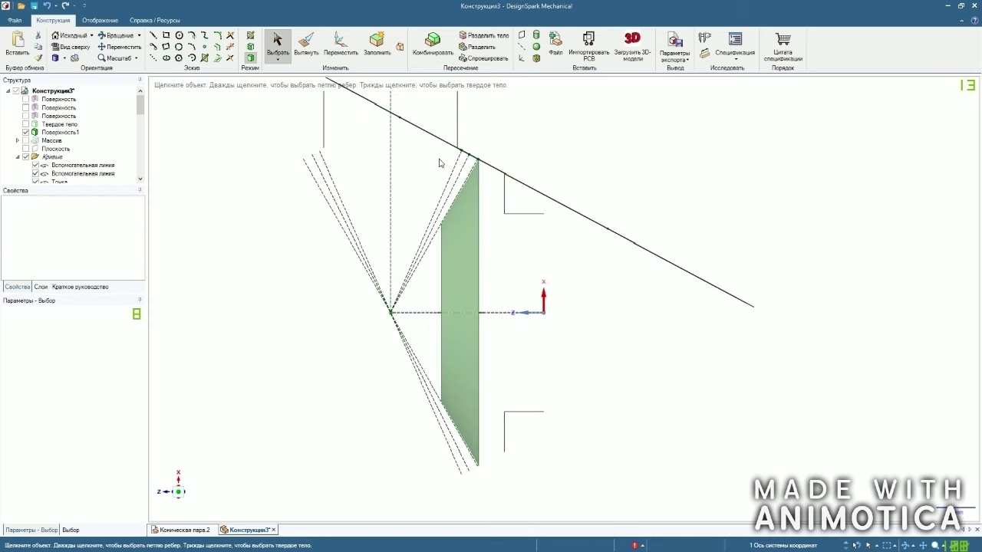
pyautogui.scroll(1, 439, 163)
pyautogui.scroll(-2, 441, 217)
pyautogui.moveTo(200, 476); pyautogui.dragTo(200, 510)
pyautogui.click(80, 49)
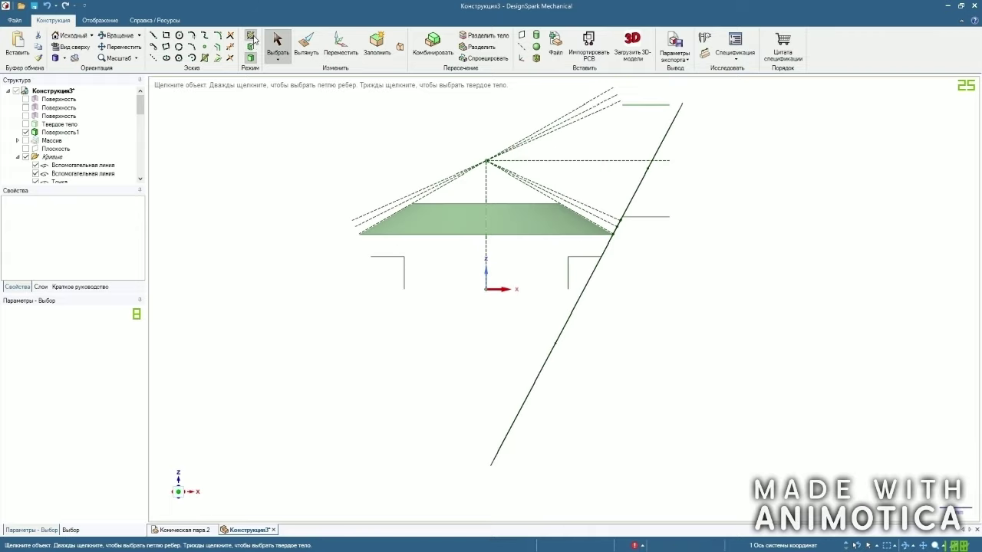
pyautogui.click(251, 37)
# Sketch a line along the slanted construction line, from the outer end of the horizontal profile line to the corner of the cone's base.
pyautogui.scroll(6, 580, 180)
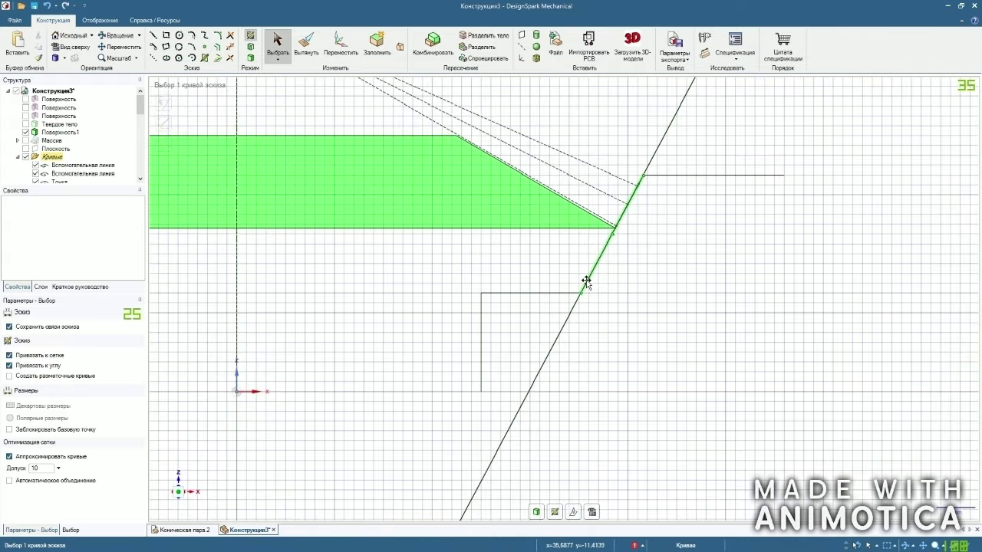
pyautogui.scroll(4, 621, 237)
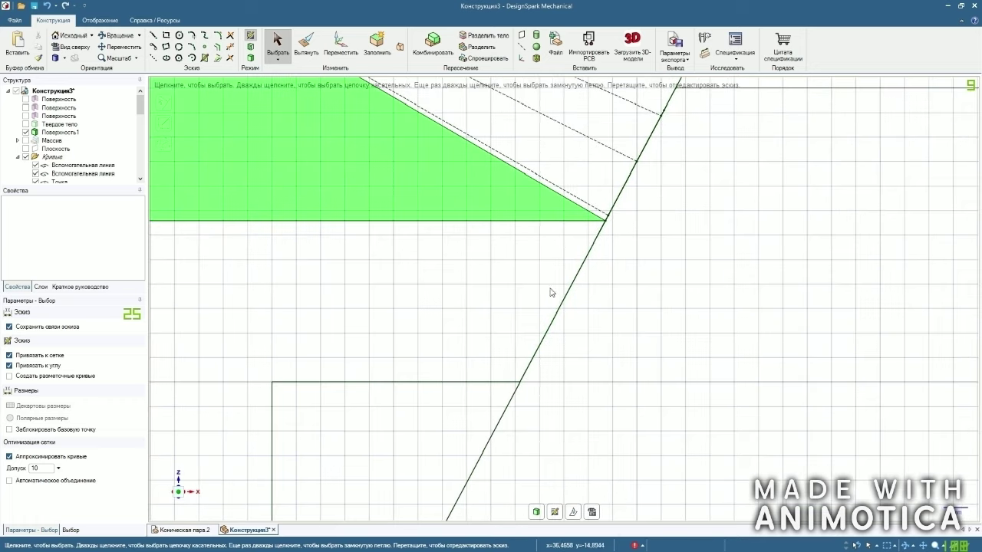
pyautogui.scroll(2, 450, 395)
pyautogui.moveTo(142, 107); pyautogui.dragTo(140, 124)
pyautogui.scroll(3, 529, 384)
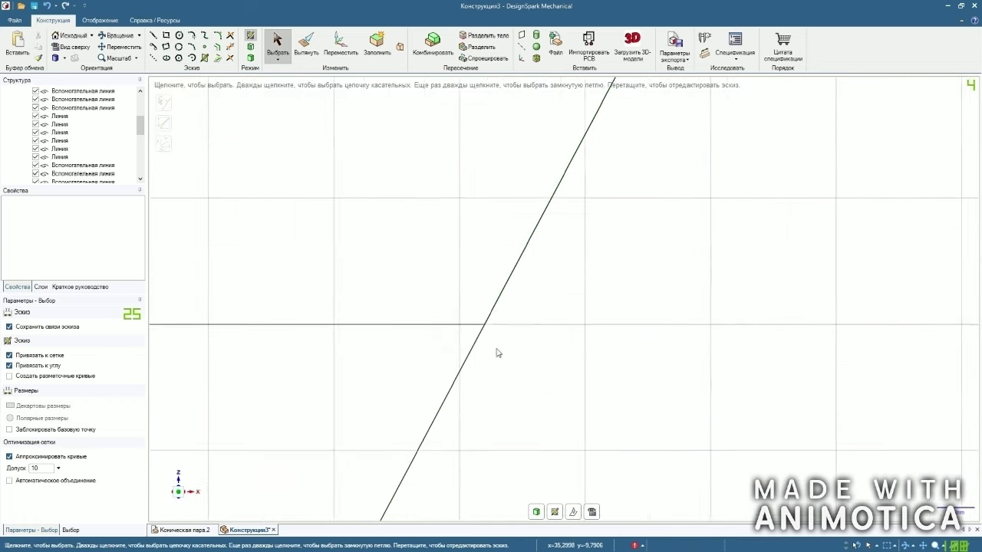
pyautogui.click(473, 299)
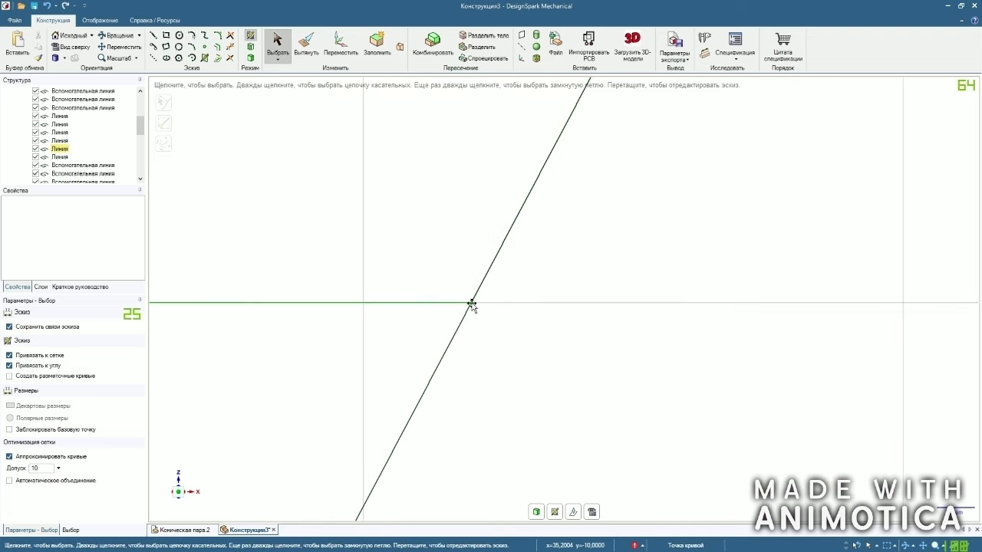
pyautogui.click(471, 304)
pyautogui.scroll(-5, 460, 419)
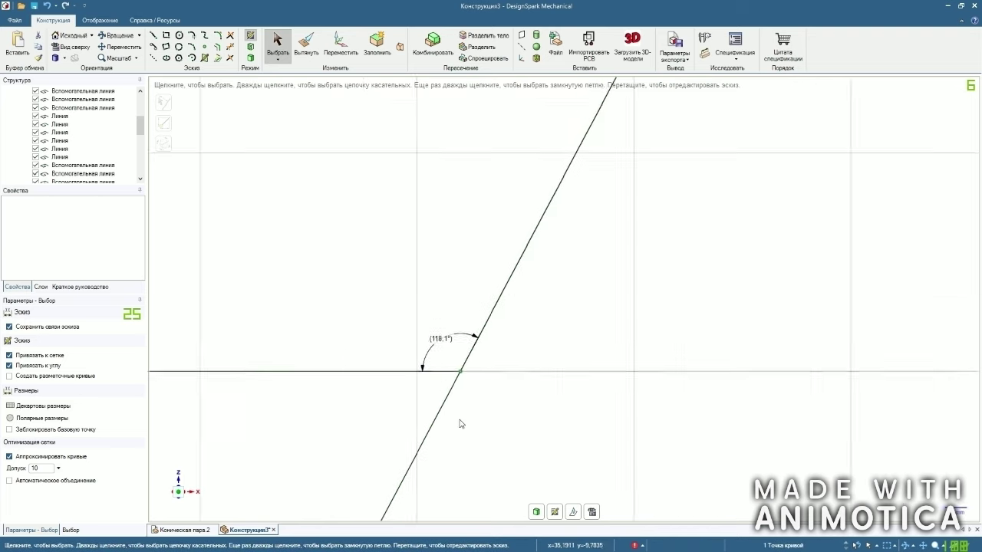
pyautogui.click(155, 36)
pyautogui.click(442, 387)
pyautogui.click(154, 36)
pyautogui.scroll(5, 443, 385)
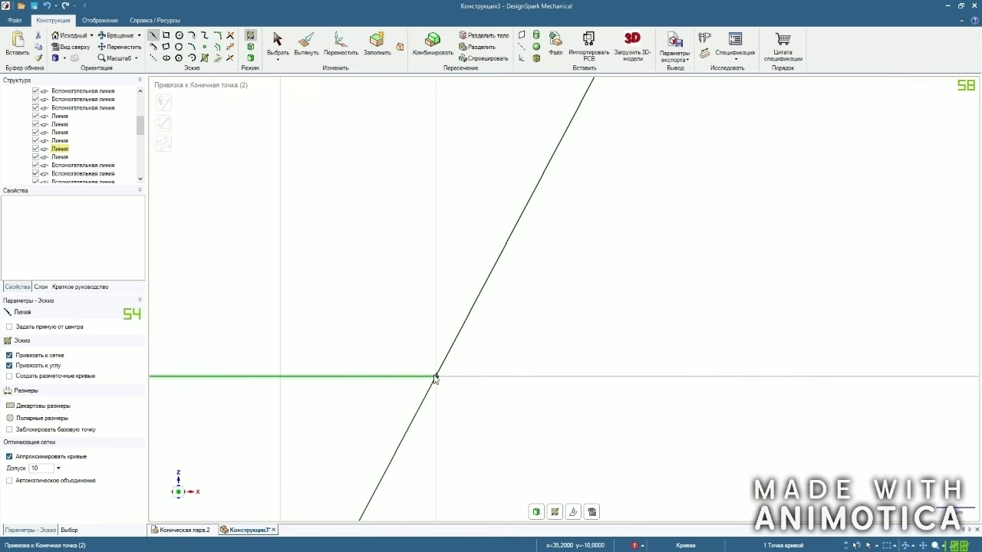
pyautogui.click(435, 378)
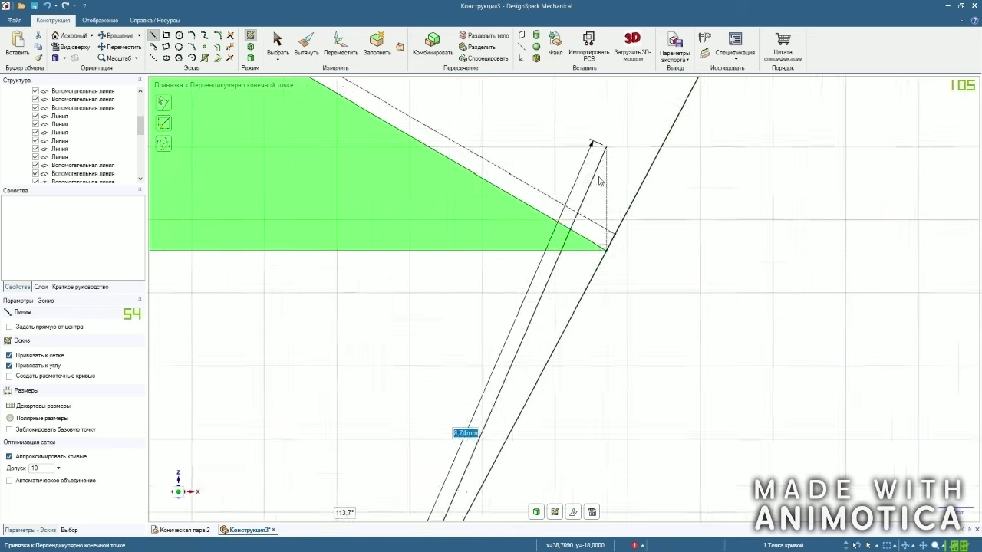
pyautogui.click(608, 281)
pyautogui.scroll(-3, 508, 305)
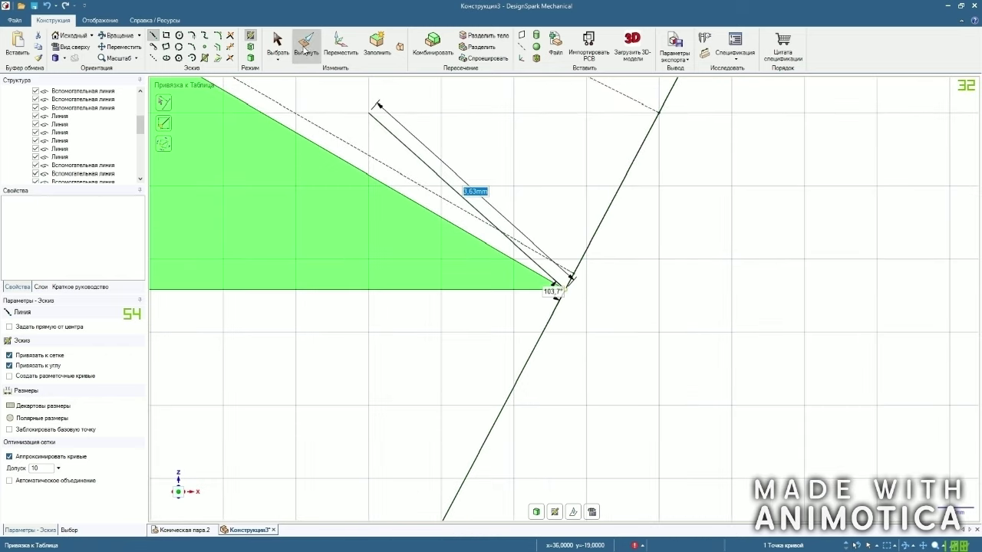
# Revolve the vertical, horizontal and slanted profile lines behind the cone's base a full turn around the gear axis with Pull.
pyautogui.click(306, 47)
pyautogui.scroll(-3, 530, 213)
pyautogui.scroll(-2, 556, 271)
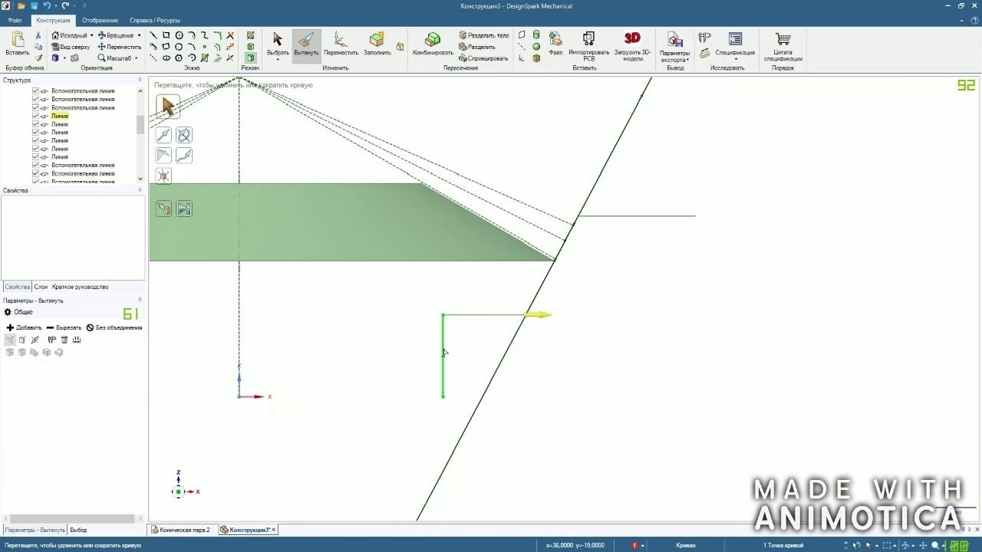
pyautogui.click(443, 353)
pyautogui.keyDown('ctrl'); pyautogui.click(520, 315); pyautogui.keyUp('ctrl')
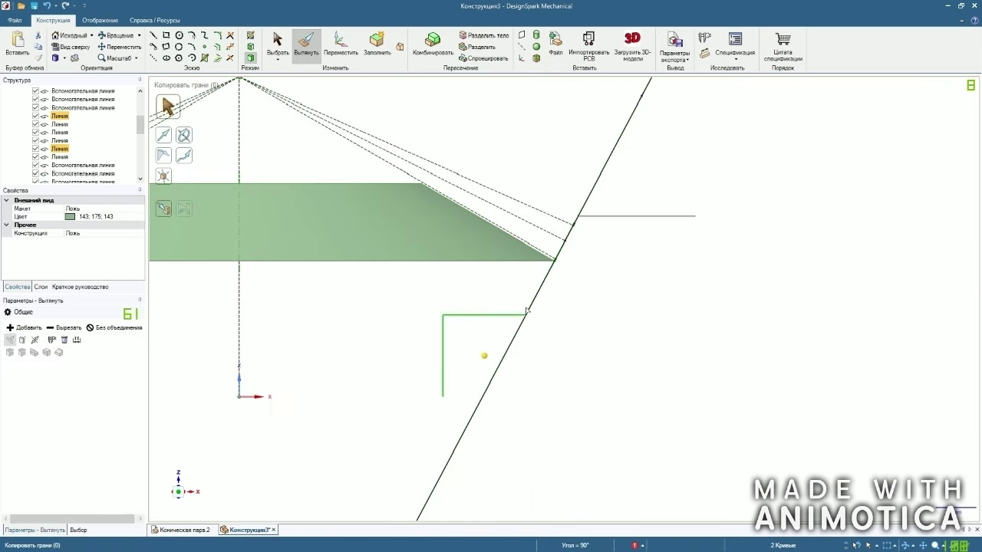
pyautogui.moveTo(142, 130); pyautogui.dragTo(143, 173)
pyautogui.keyDown('ctrl'); pyautogui.click(59, 175); pyautogui.keyUp('ctrl')
pyautogui.scroll(-3, 483, 313)
pyautogui.scroll(-1, 481, 310)
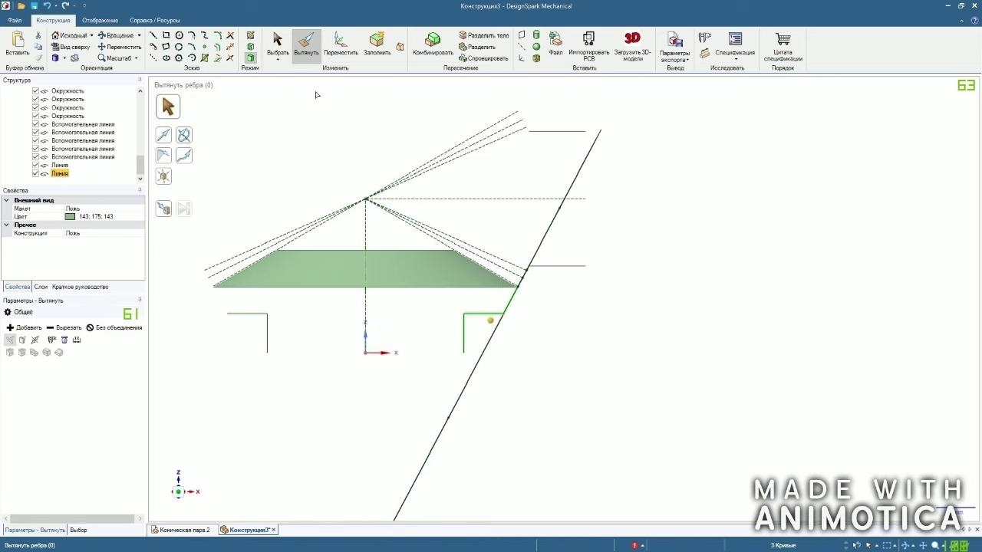
pyautogui.click(184, 135)
pyautogui.click(366, 339)
pyautogui.click(190, 216)
pyautogui.click(662, 333)
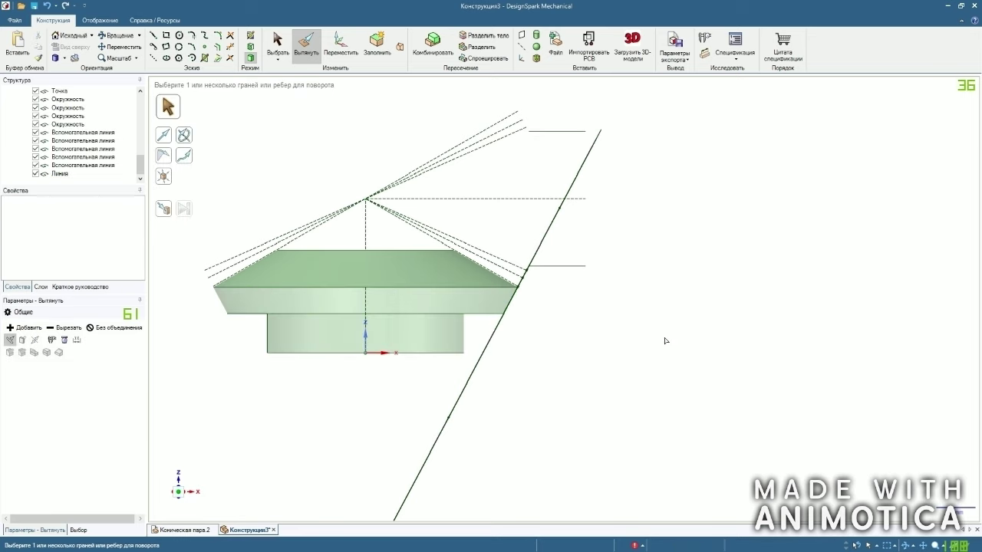
# Hide the construction curves and select the circular edge at the open end of the revolved hub surface.
pyautogui.scroll(-3, 666, 342)
pyautogui.moveTo(666, 341); pyautogui.dragTo(676, 309, button='middle')
pyautogui.moveTo(141, 165); pyautogui.dragTo(141, 104)
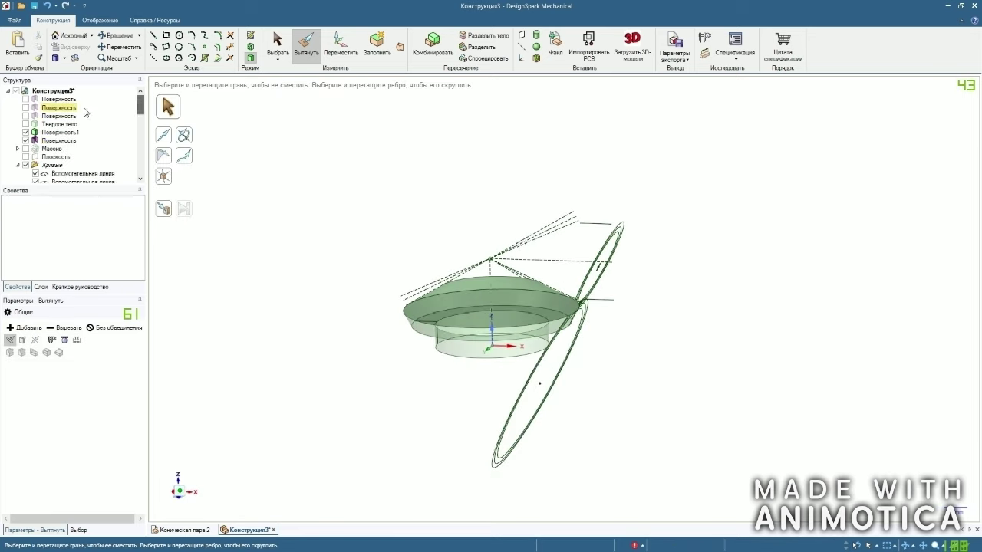
pyautogui.click(26, 165)
pyautogui.moveTo(381, 178); pyautogui.dragTo(399, 135, button='middle')
pyautogui.moveTo(415, 194); pyautogui.dragTo(403, 193, button='middle')
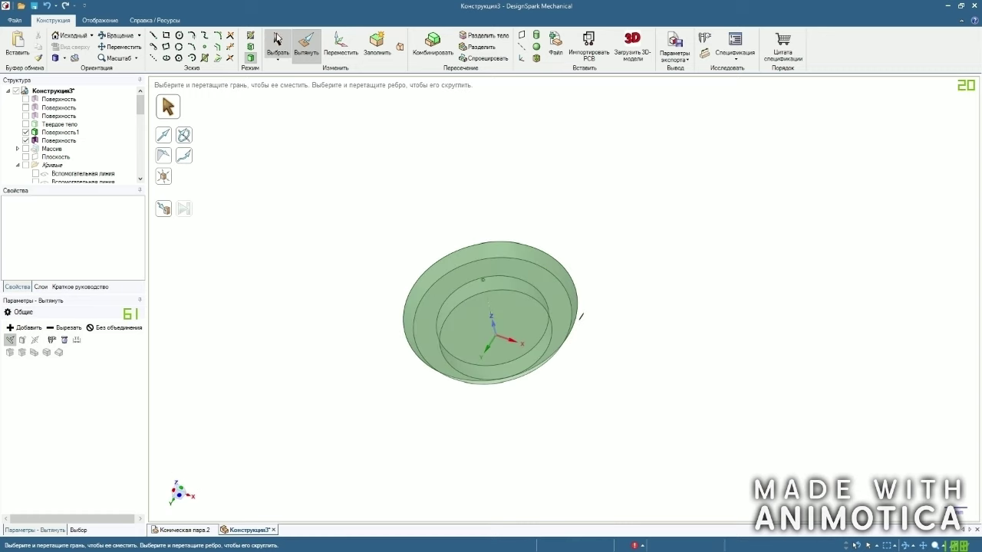
pyautogui.click(269, 50)
pyautogui.moveTo(360, 153); pyautogui.dragTo(522, 207, button='middle')
pyautogui.click(544, 292)
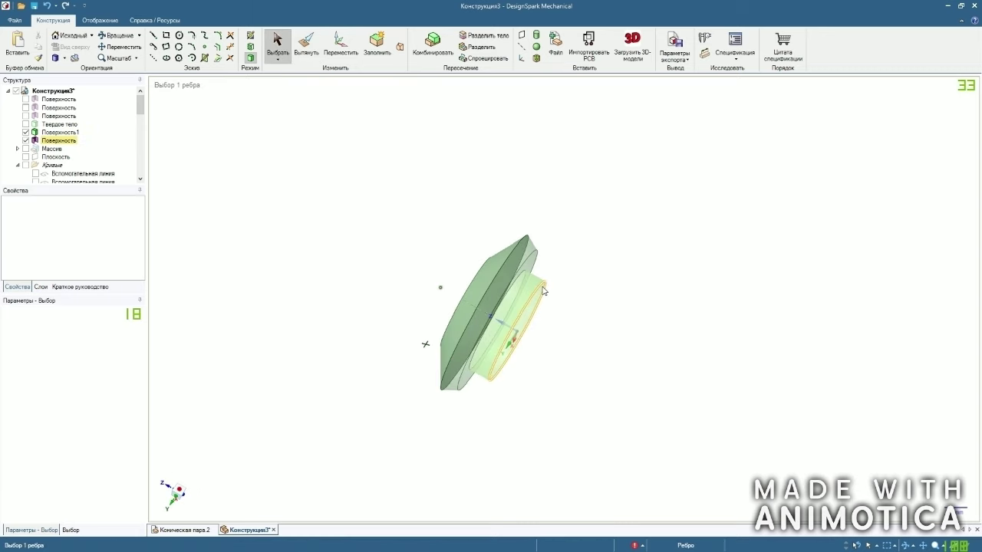
# Combine the truncated cone body with the revolved hub surface and show the tooth pattern.
pyautogui.click(432, 44)
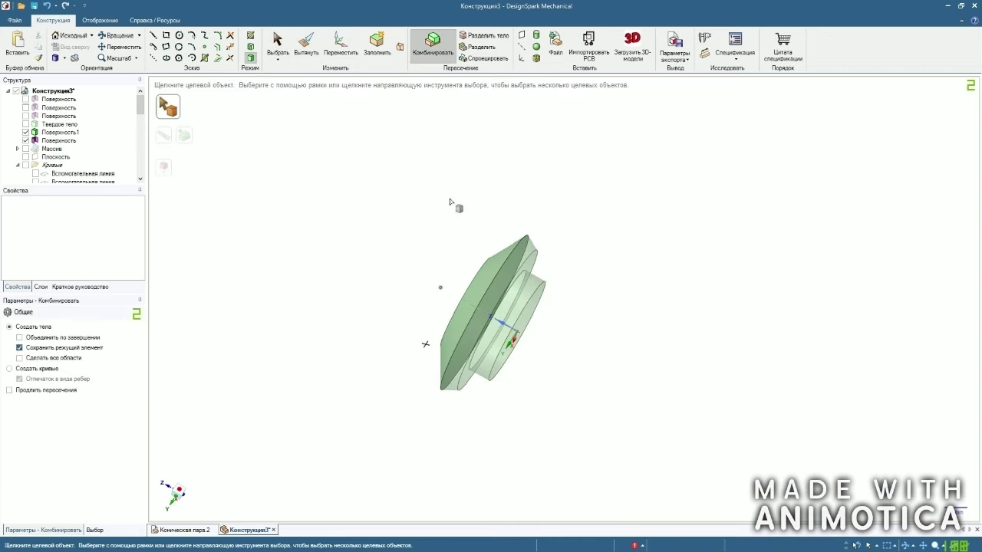
pyautogui.click(491, 262)
pyautogui.click(537, 258)
pyautogui.click(462, 197)
pyautogui.scroll(3, 461, 197)
pyautogui.moveTo(462, 198); pyautogui.dragTo(491, 208, button='middle')
pyautogui.click(25, 140)
# Merge every tooth of the circular pattern one by one into the gear body with Combine.
pyautogui.moveTo(288, 142); pyautogui.dragTo(440, 352, button='middle')
pyautogui.click(441, 353)
pyautogui.scroll(-2, 511, 192)
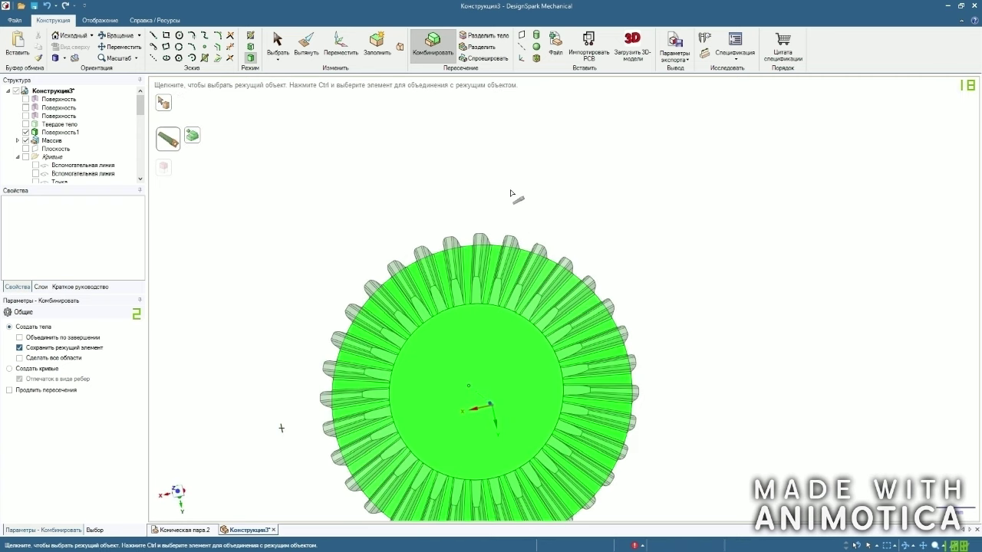
pyautogui.scroll(2, 348, 431)
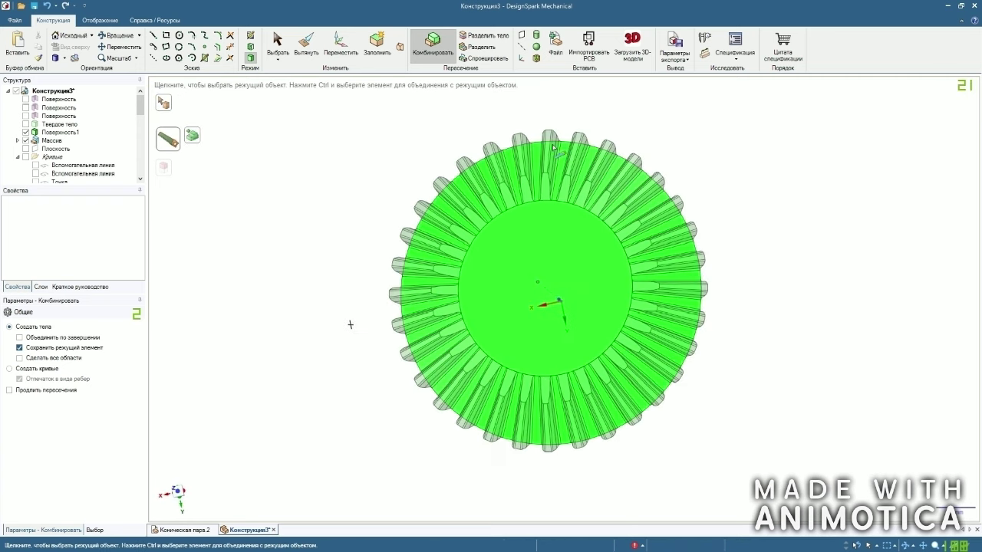
pyautogui.click(577, 150)
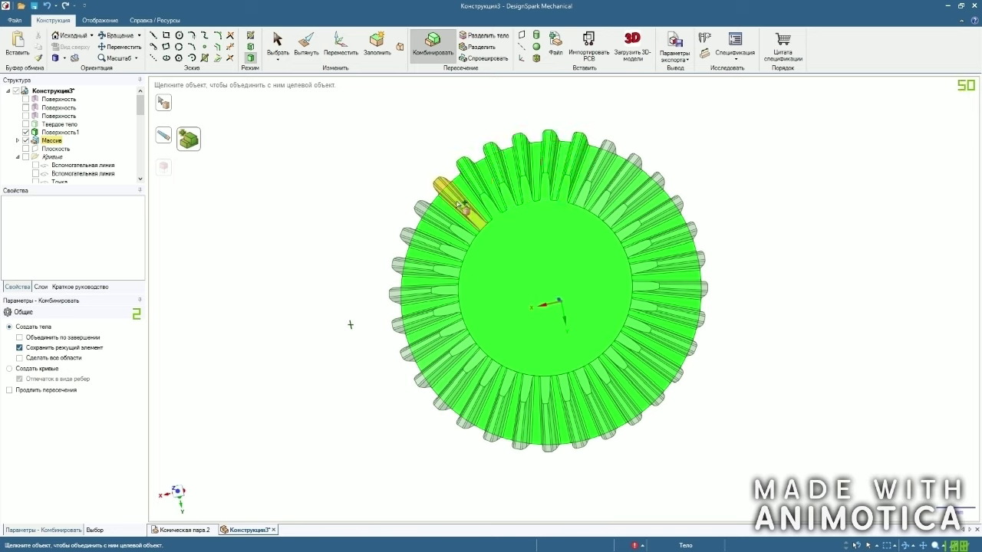
pyautogui.click(433, 248)
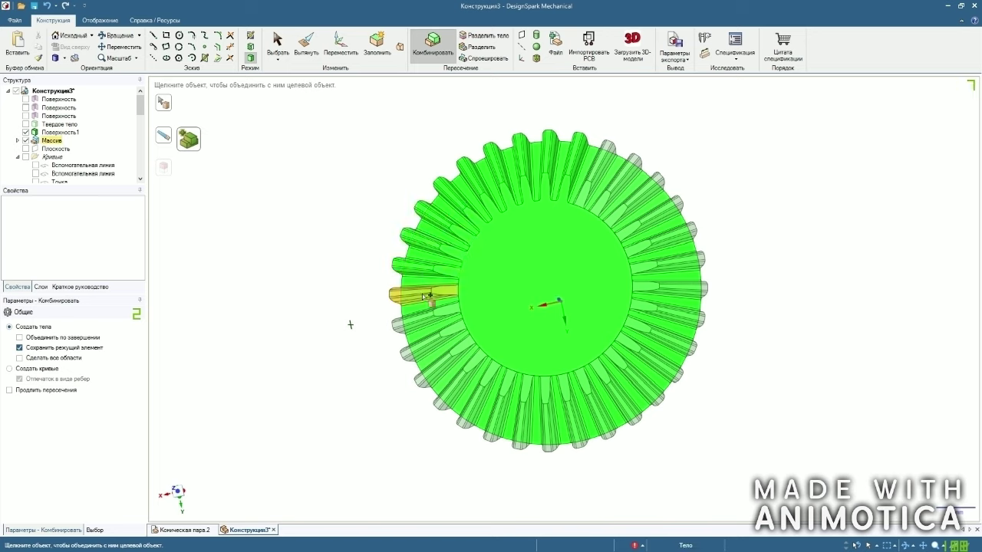
pyautogui.click(429, 319)
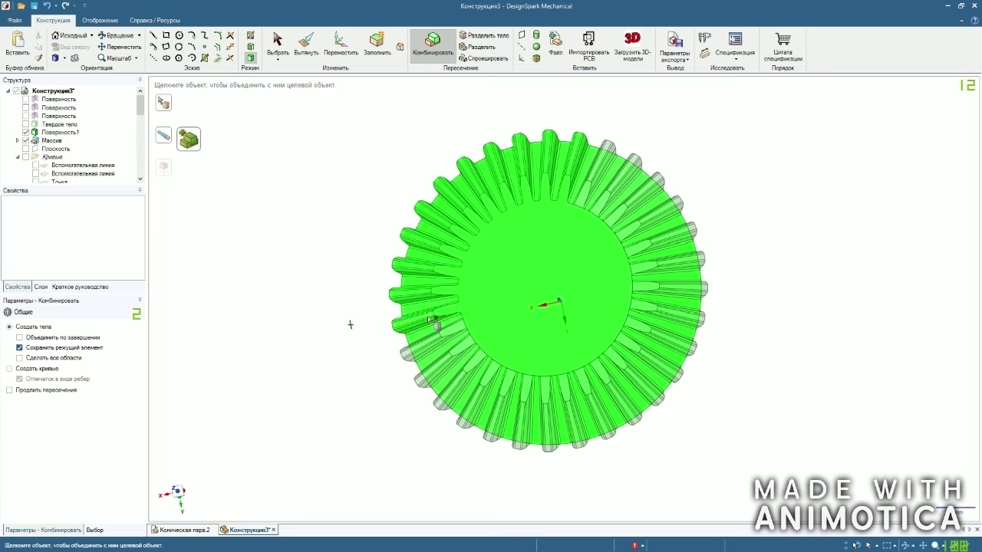
pyautogui.click(436, 340)
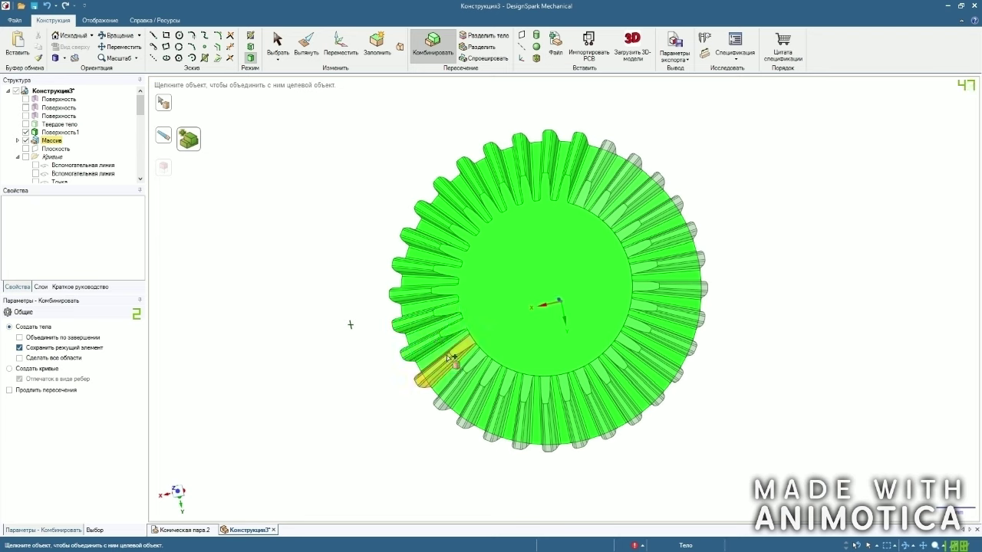
pyautogui.click(448, 359)
pyautogui.click(471, 371)
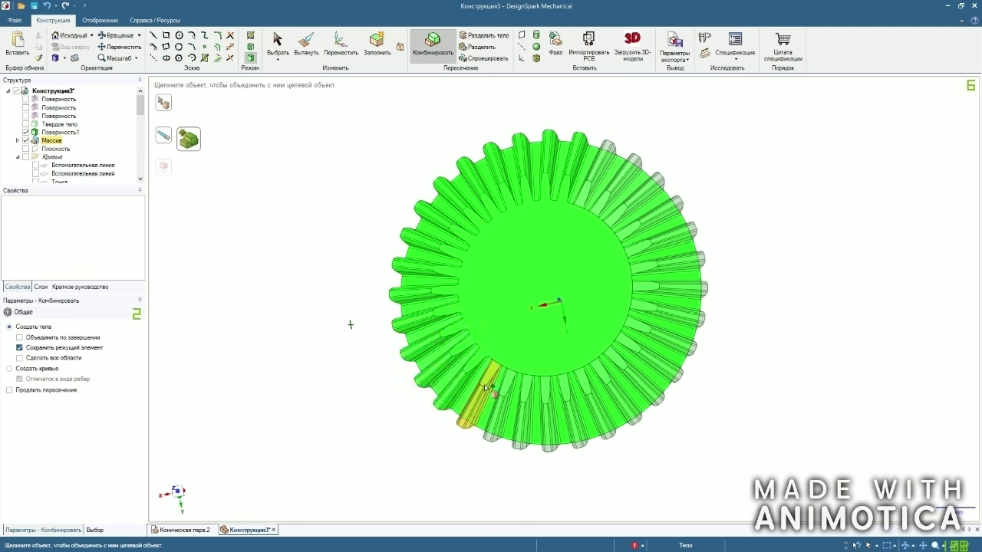
pyautogui.click(508, 381)
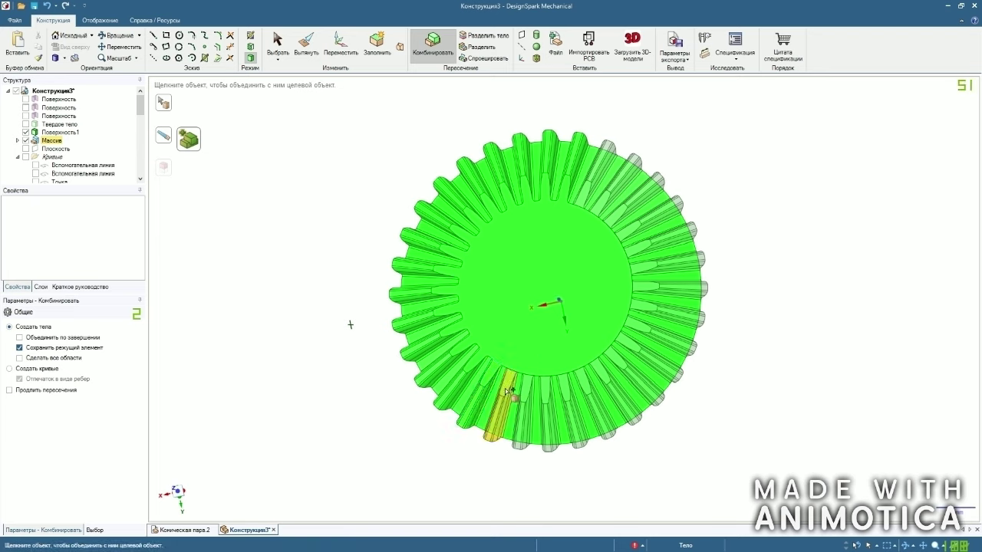
pyautogui.click(527, 391)
pyautogui.click(544, 397)
pyautogui.click(545, 397)
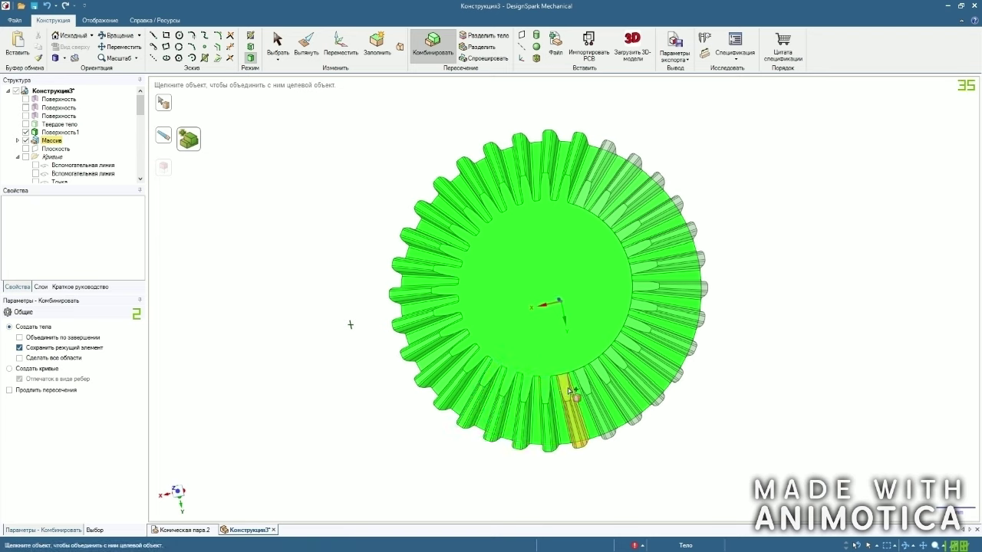
pyautogui.click(577, 390)
pyautogui.click(609, 376)
pyautogui.click(612, 376)
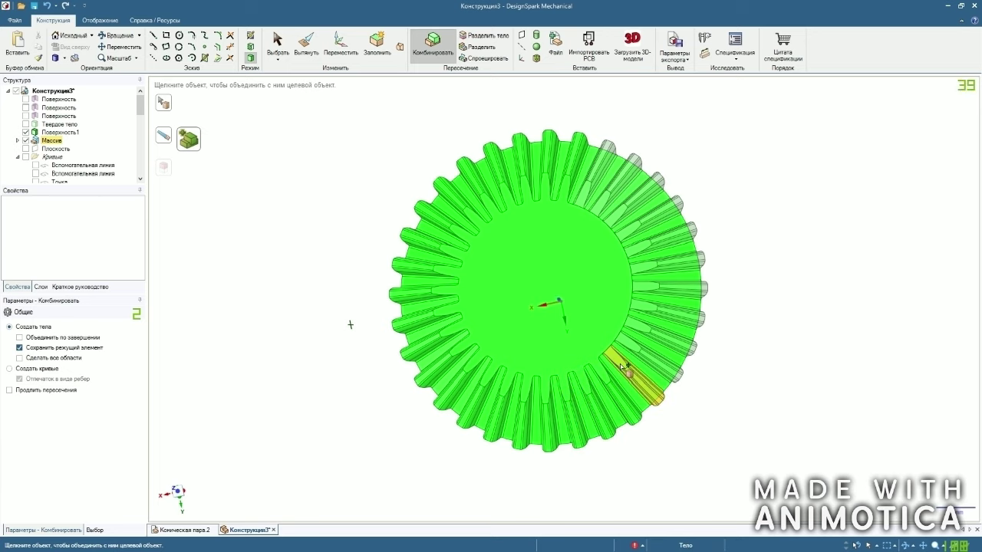
pyautogui.click(645, 331)
pyautogui.click(650, 289)
pyautogui.click(650, 266)
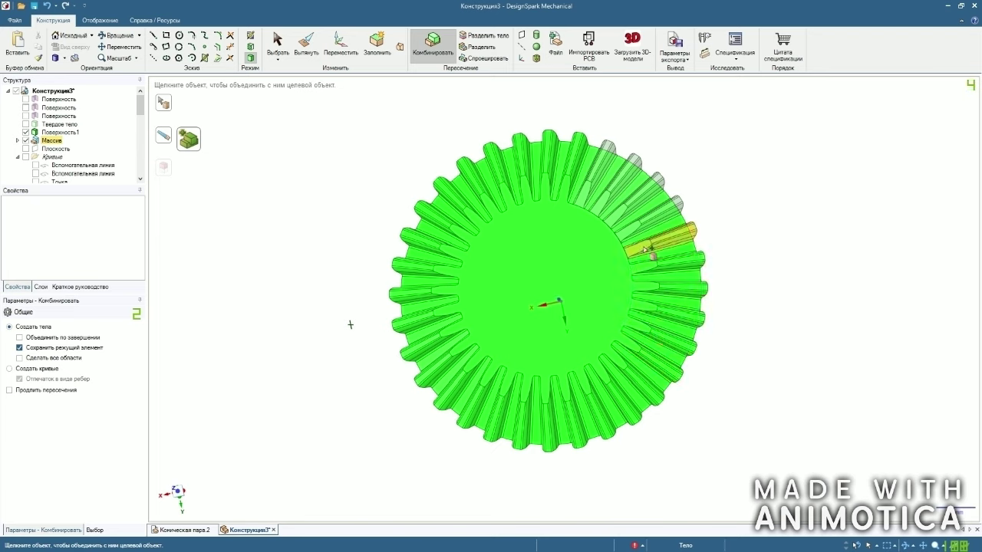
pyautogui.click(638, 230)
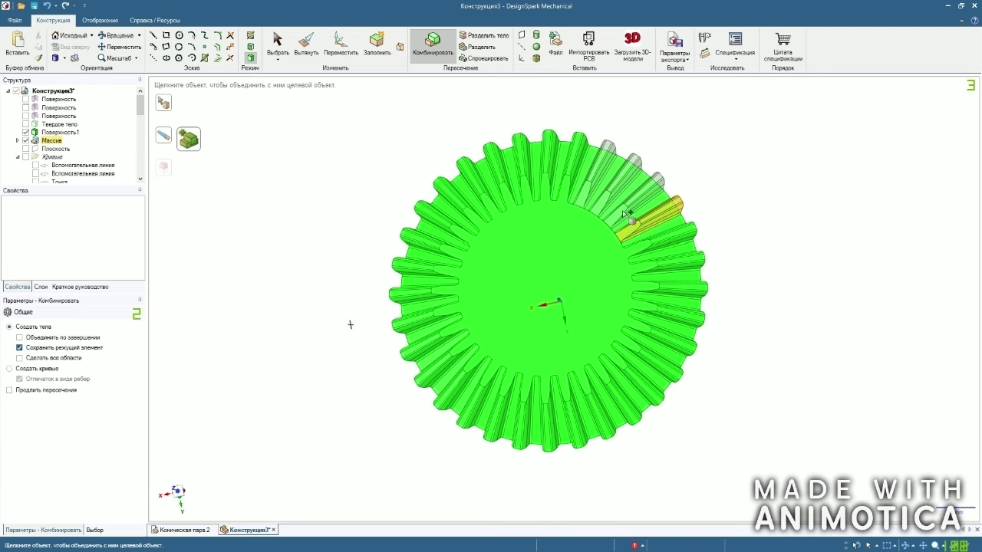
pyautogui.click(625, 215)
pyautogui.click(610, 198)
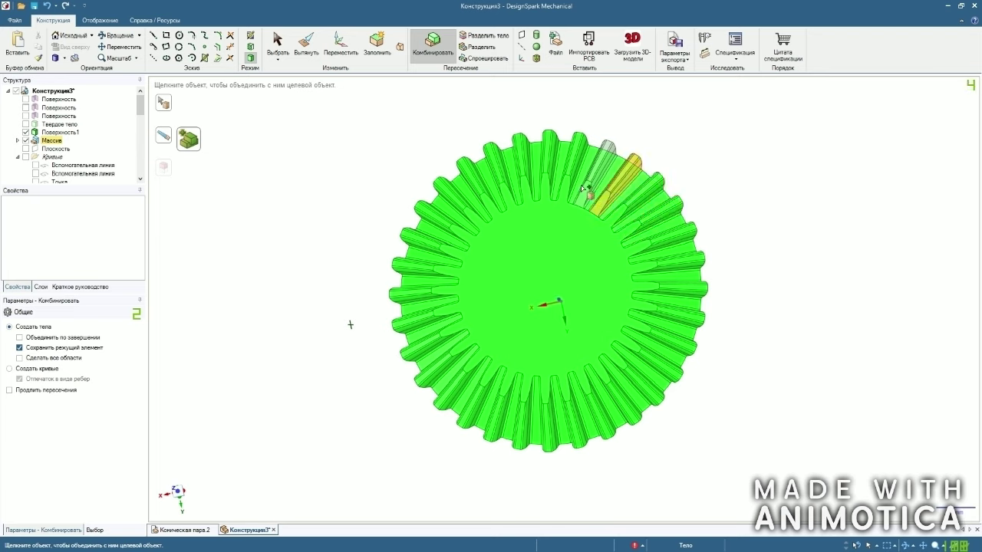
pyautogui.click(591, 187)
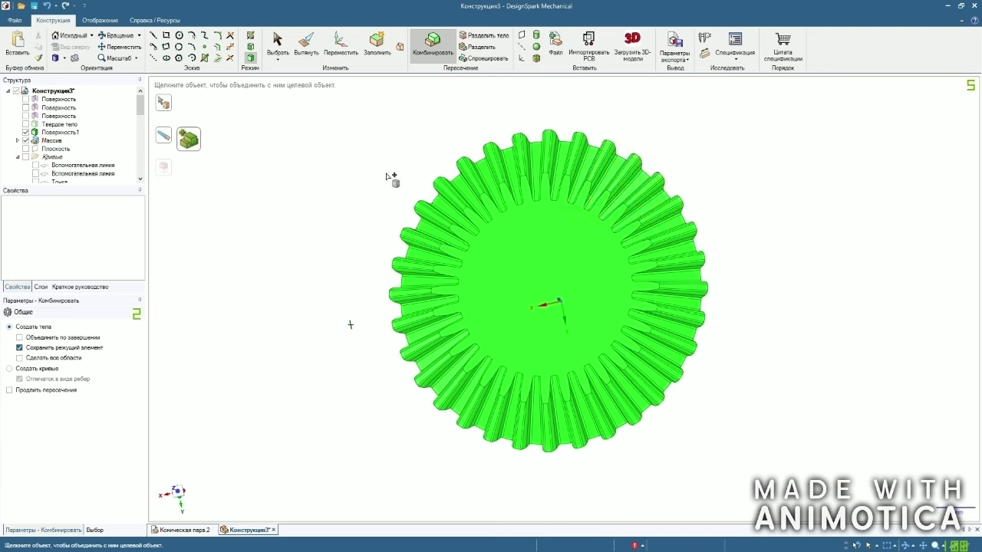
# Examine the merged gear's teeth, rim and hub from several sides.
pyautogui.click(279, 47)
pyautogui.moveTo(283, 287); pyautogui.dragTo(118, 278, button='middle')
pyautogui.scroll(5, 327, 248)
pyautogui.moveTo(328, 248); pyautogui.dragTo(365, 271, button='middle')
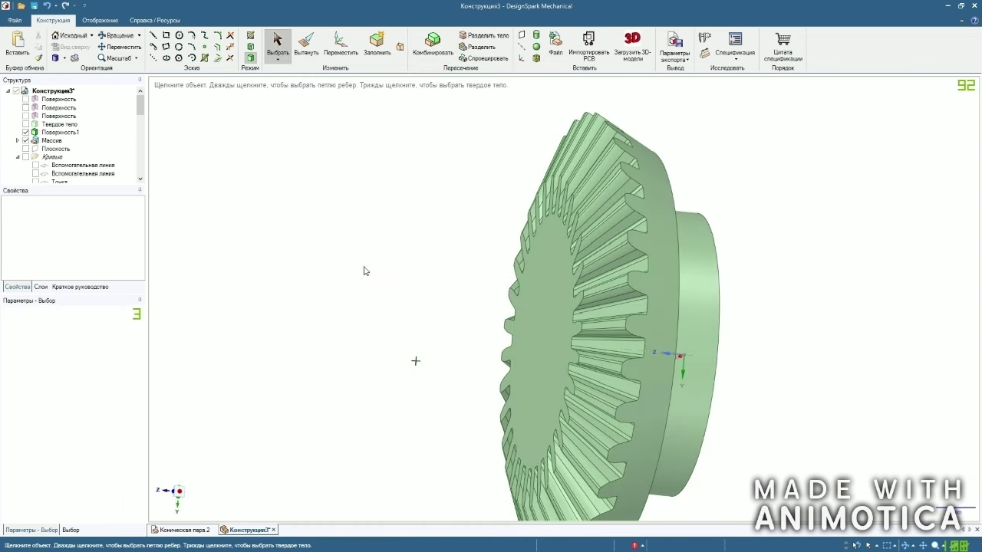
pyautogui.moveTo(486, 217); pyautogui.dragTo(303, 296, button='middle')
pyautogui.moveTo(438, 136); pyautogui.dragTo(550, 256, button='middle')
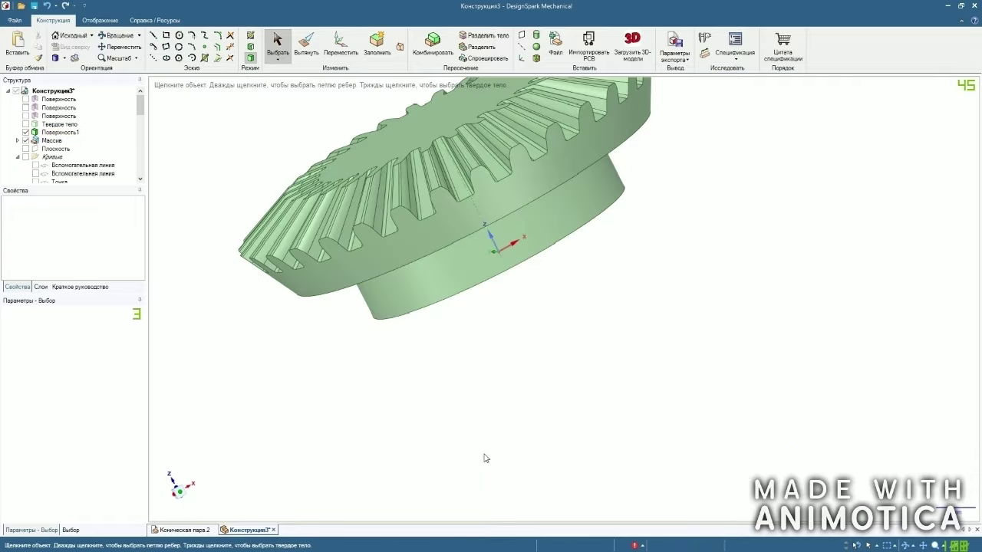
# Show the cone body and open a sketch on the plane through the gear's vertical axis.
pyautogui.scroll(-2, 486, 458)
pyautogui.click(68, 48)
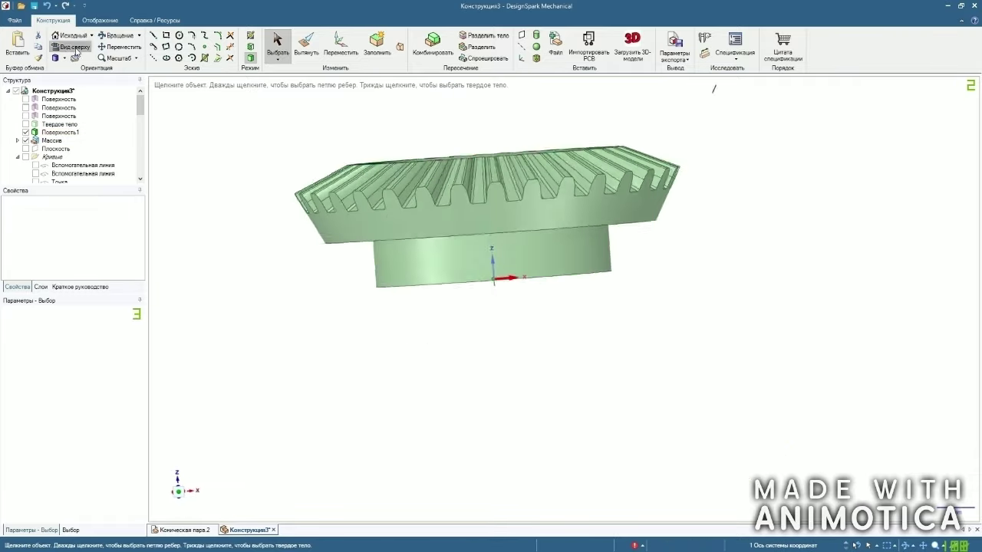
pyautogui.scroll(3, 595, 207)
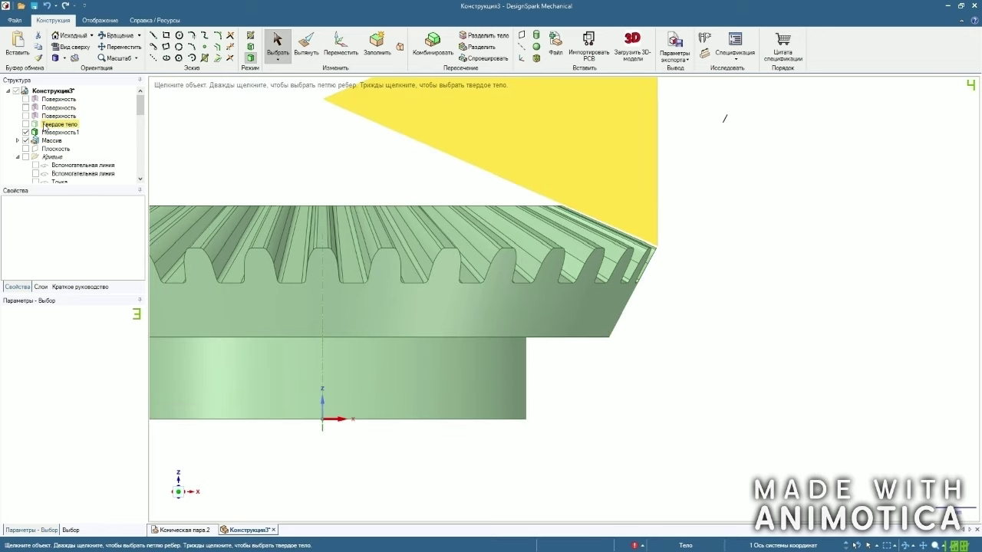
pyautogui.click(26, 125)
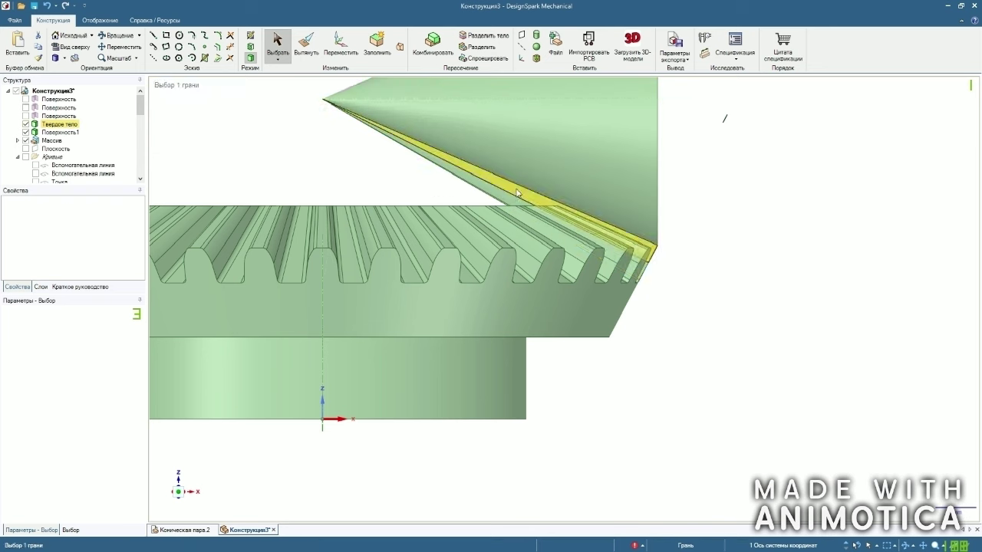
pyautogui.click(250, 36)
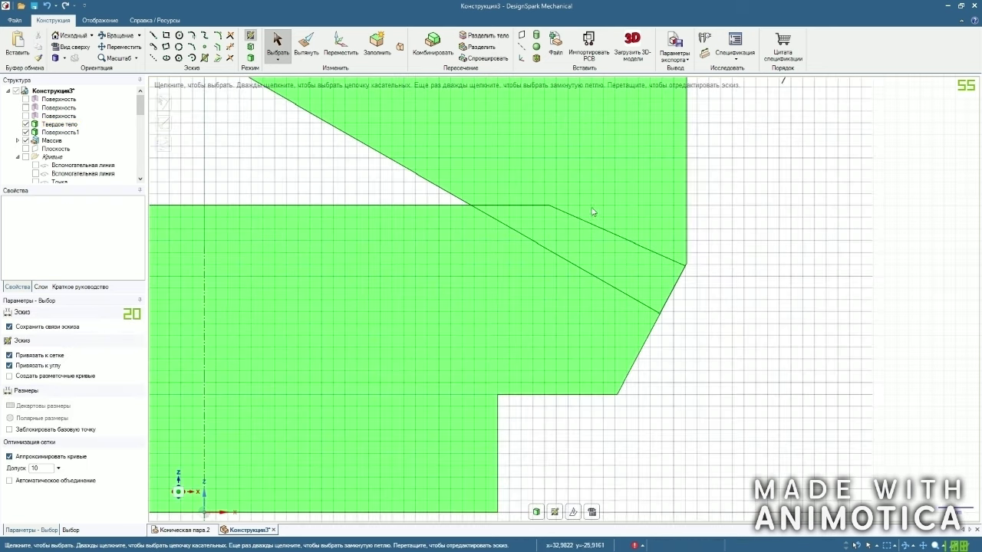
# Examine where the cone crosses the gear's rim in section, and hide the cone body again.
pyautogui.scroll(1, 552, 204)
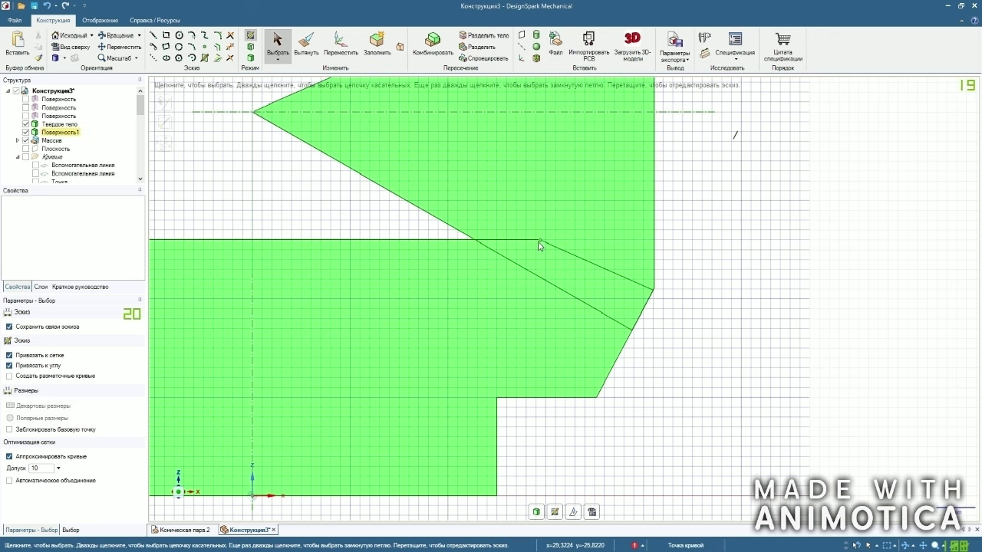
pyautogui.scroll(-4, 540, 246)
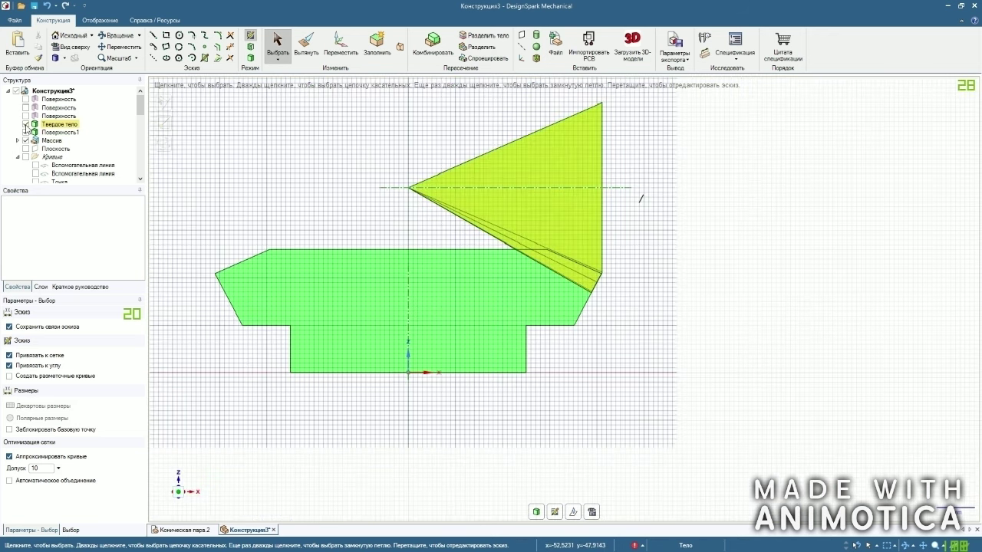
pyautogui.click(26, 124)
pyautogui.scroll(-2, 511, 195)
pyautogui.scroll(5, 341, 239)
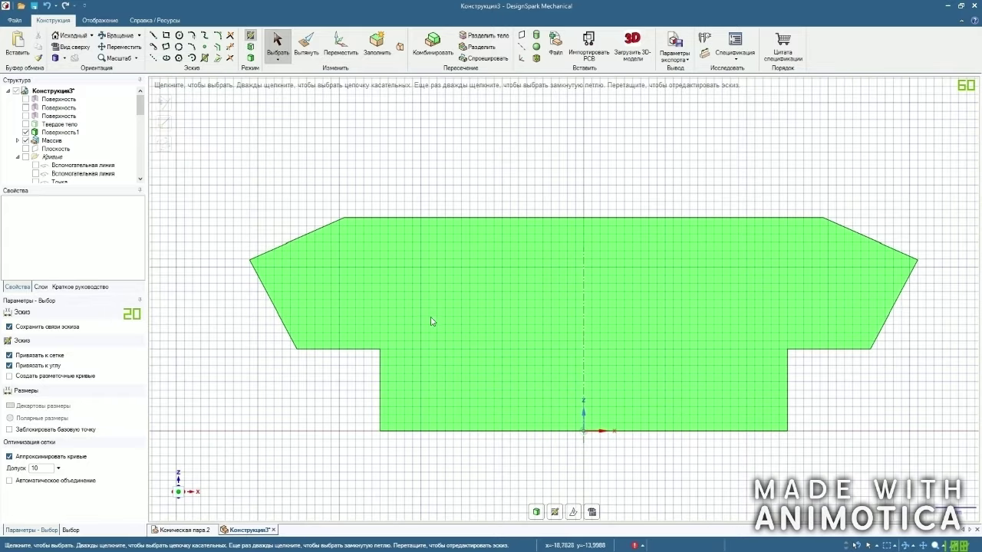
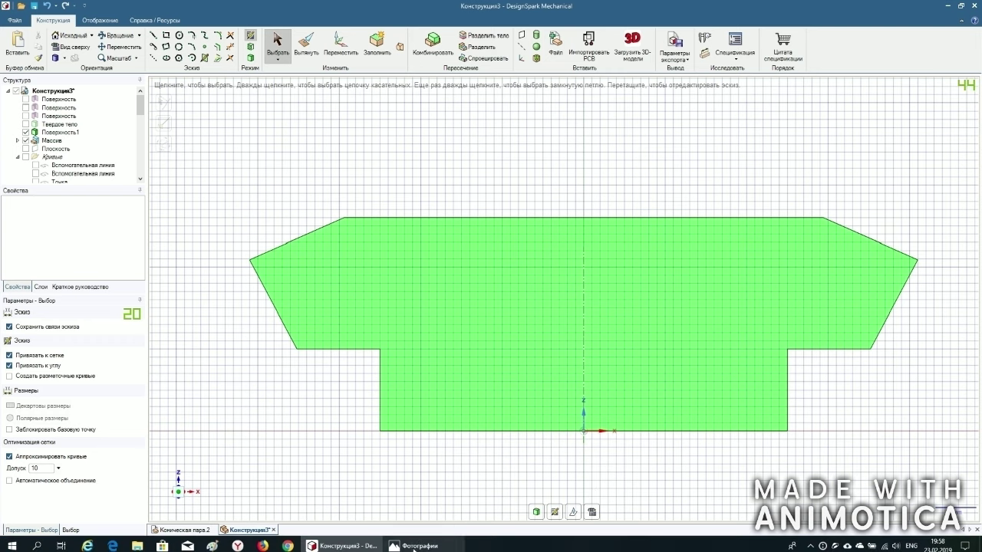
# Switch to the Photos window to check the bevel gear dimension table, and return to DesignSpark Mechanical.
pyautogui.click(424, 541)
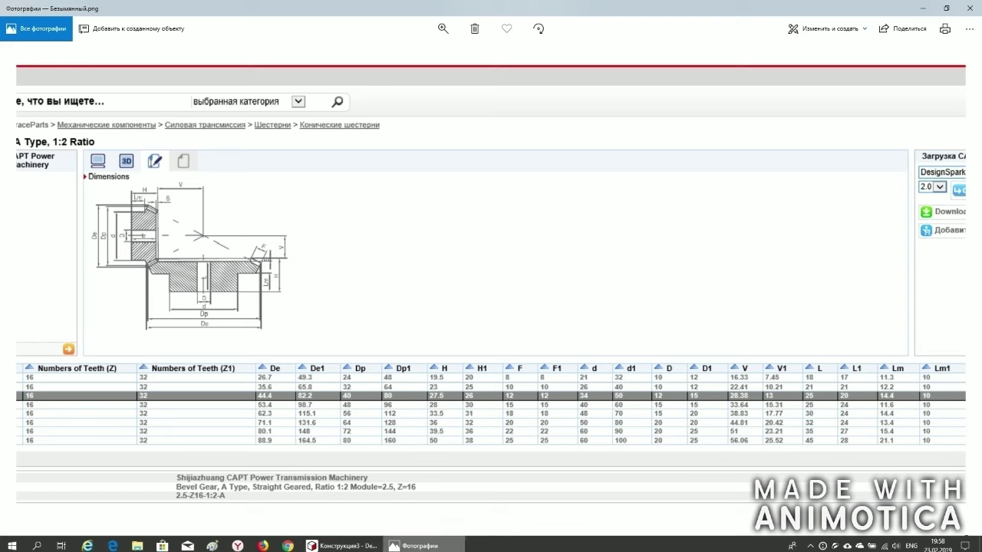
pyautogui.moveTo(341, 545)
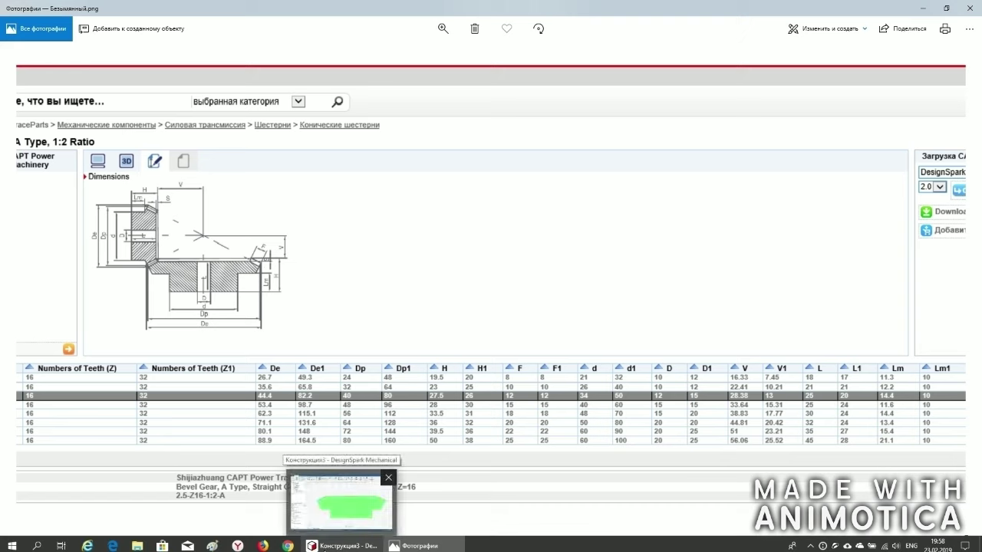
pyautogui.click(342, 546)
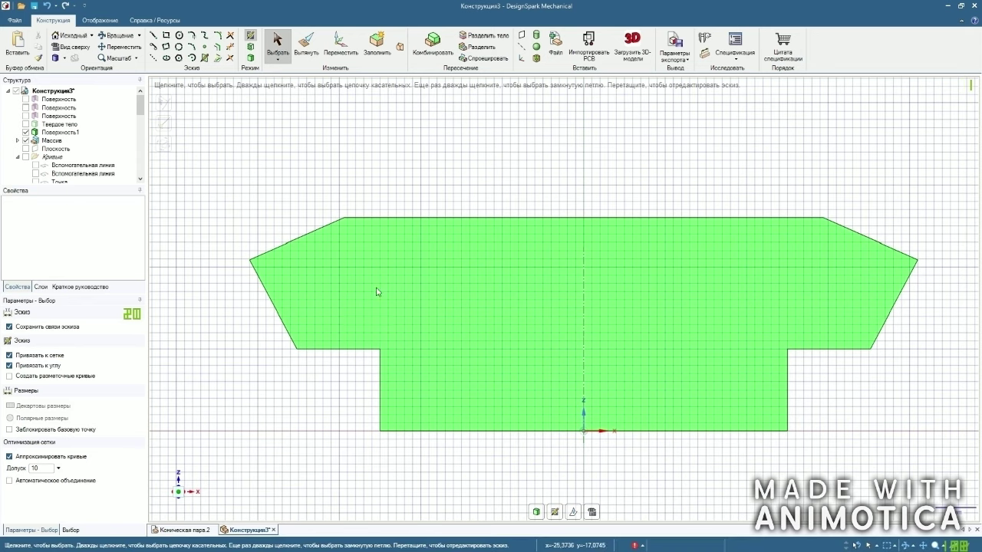
# Draw a horizontal line from the gear axis toward the rim, 20 mm above the hub's base.
pyautogui.click(154, 35)
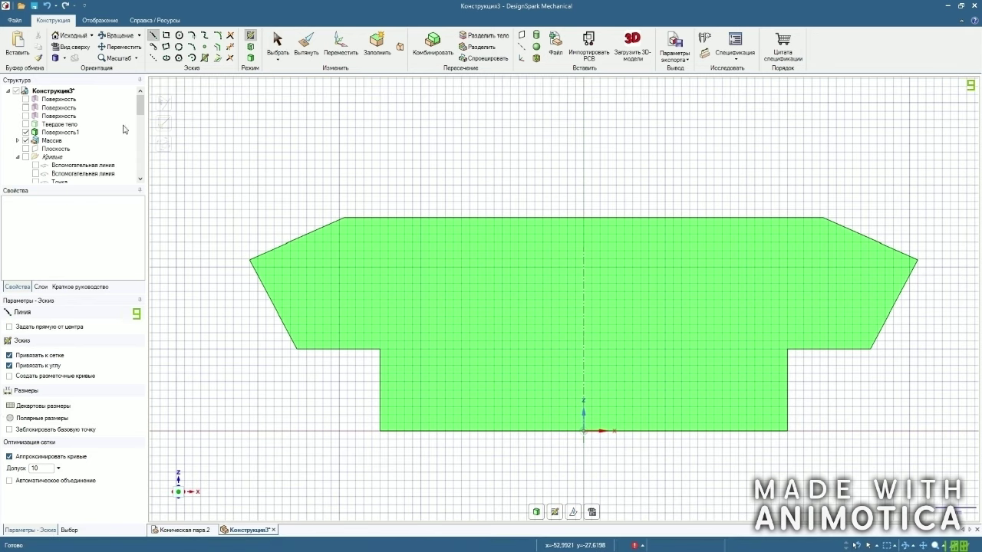
pyautogui.scroll(3, 582, 430)
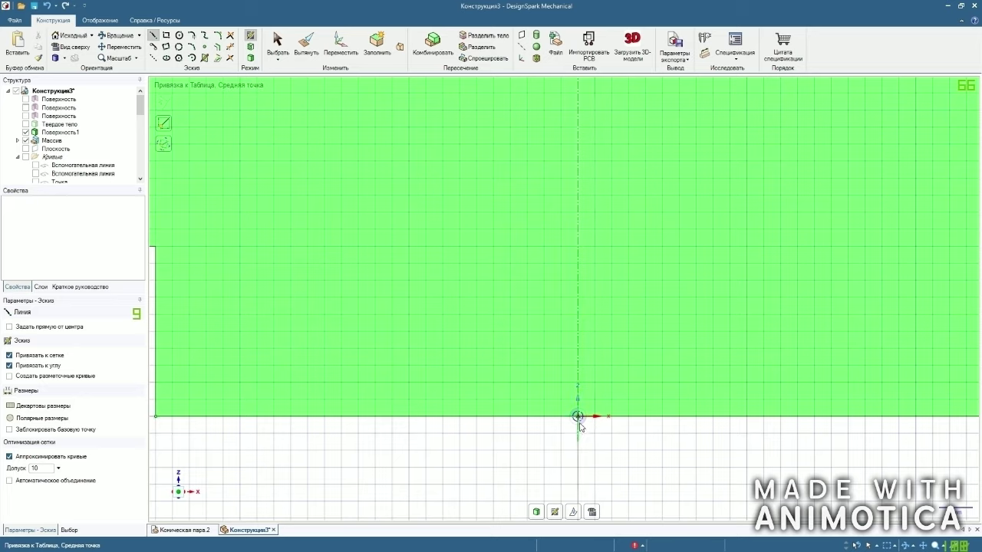
pyautogui.scroll(-3, 577, 417)
pyautogui.click(555, 428)
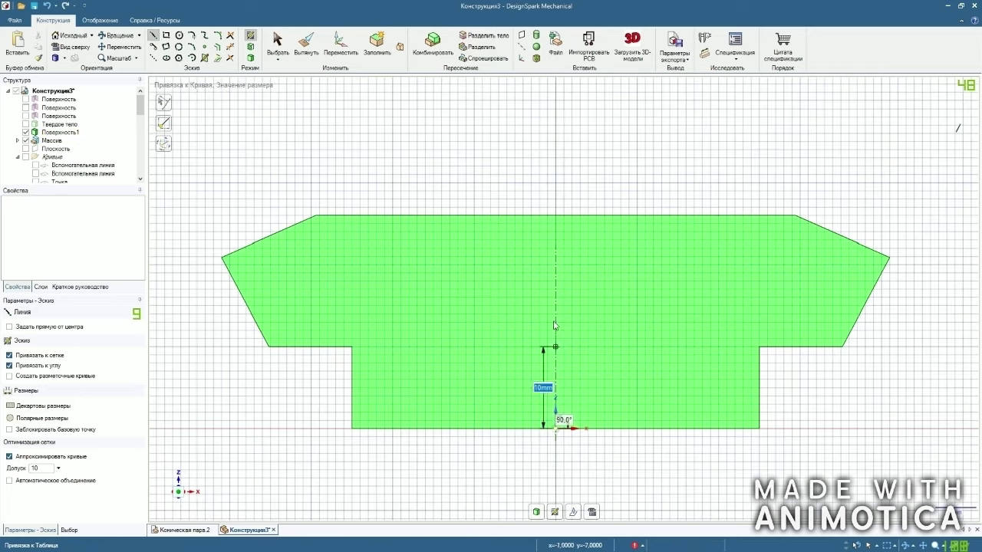
pyautogui.click(556, 266)
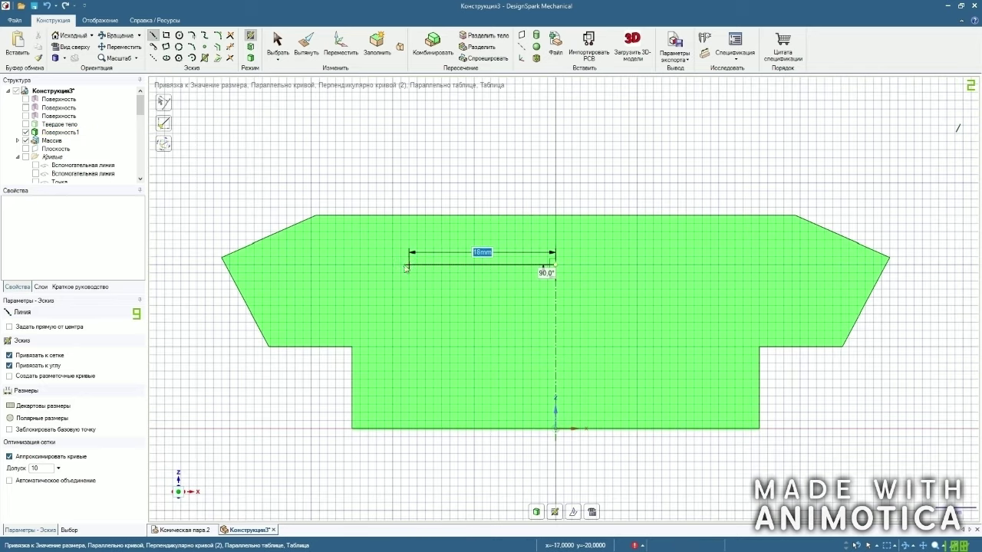
pyautogui.click(321, 267)
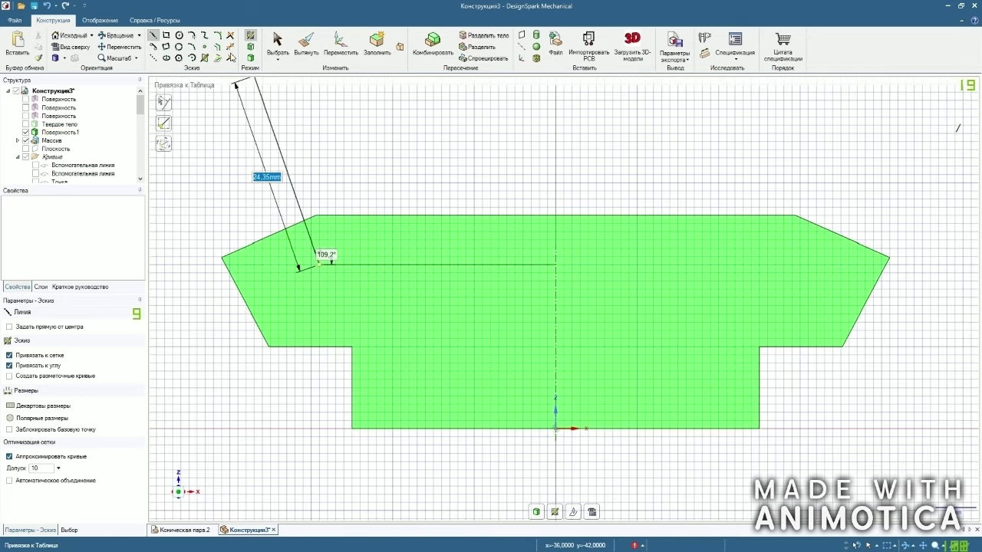
# Draw a 60° line from the top face's outer corner down to the horizontal line, and trim off the overhanging end.
pyautogui.click(317, 215)
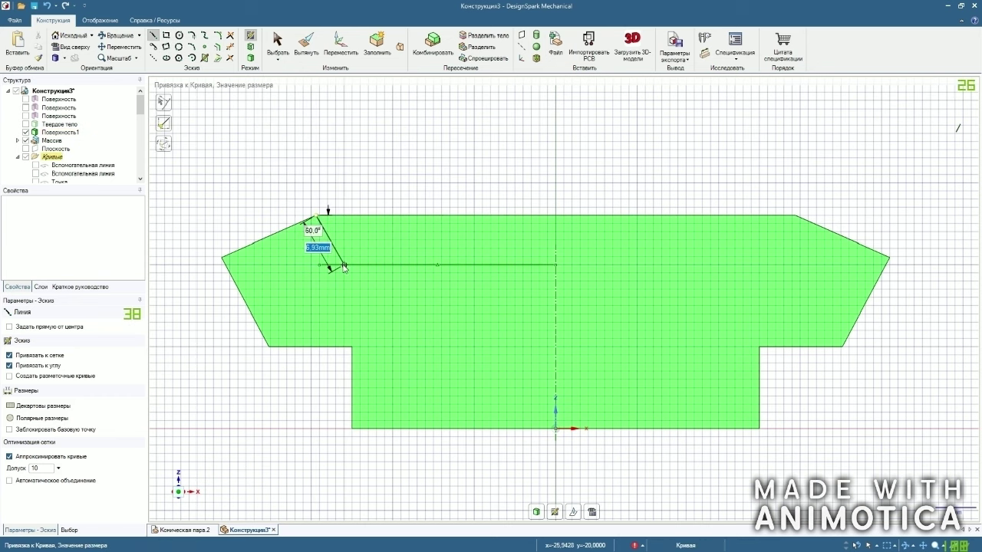
pyautogui.click(345, 268)
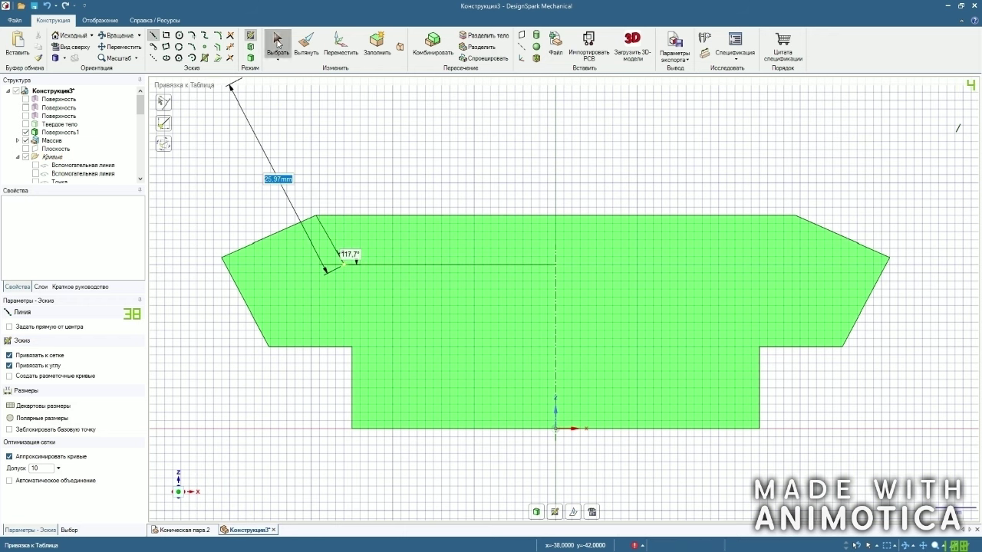
pyautogui.click(277, 42)
pyautogui.scroll(1, 293, 206)
pyautogui.click(229, 46)
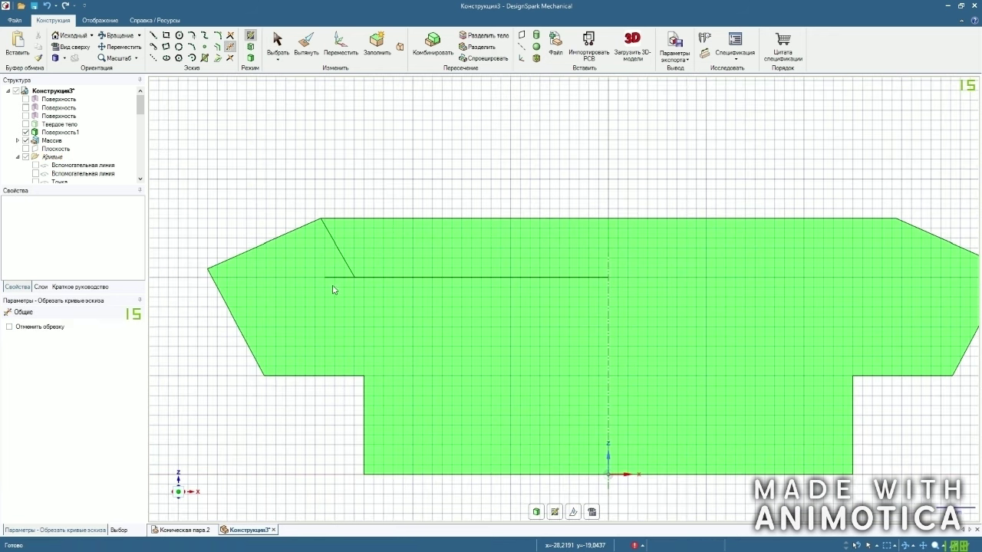
pyautogui.scroll(-1, 304, 90)
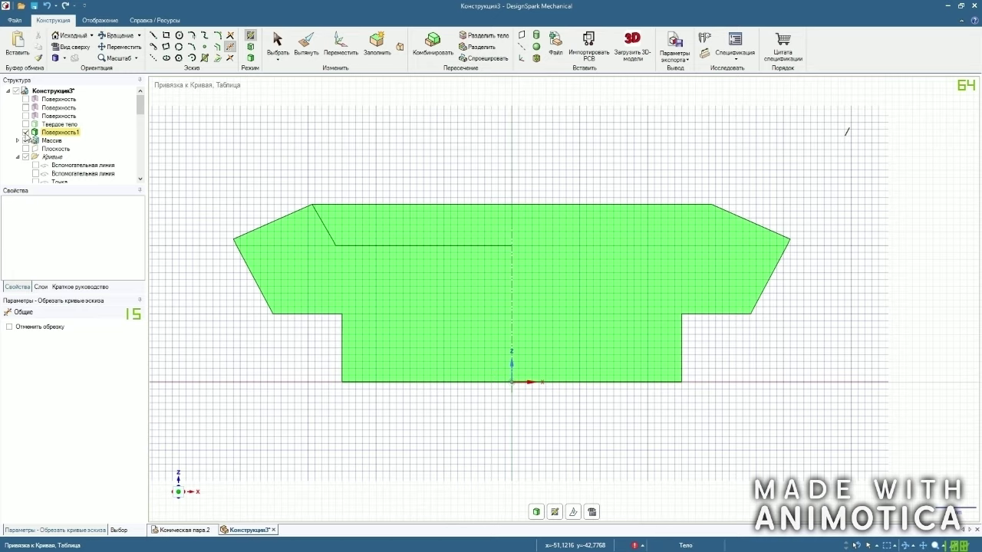
# Hide the gear body and revolve both sketched lines fully around the vertical Z axis to form a dish-shaped surface.
pyautogui.click(26, 133)
pyautogui.click(306, 45)
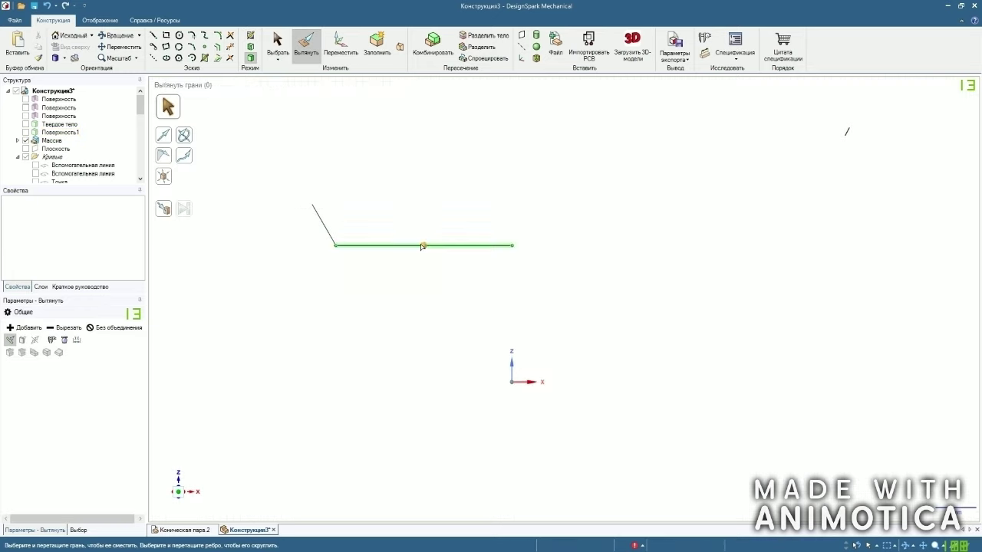
pyautogui.click(324, 225)
pyautogui.keyDown('ctrl'); pyautogui.click(376, 246); pyautogui.keyUp('ctrl')
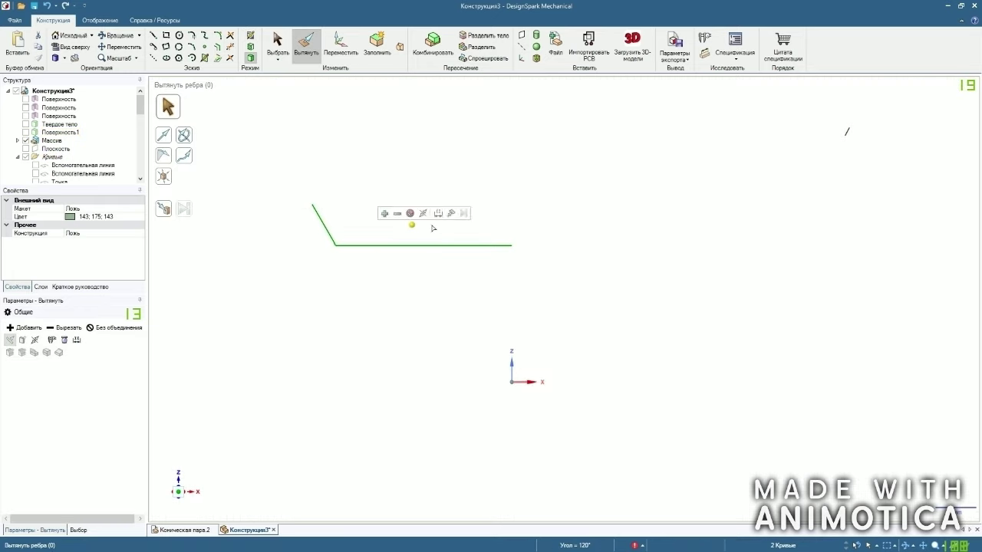
pyautogui.click(183, 135)
pyautogui.click(512, 361)
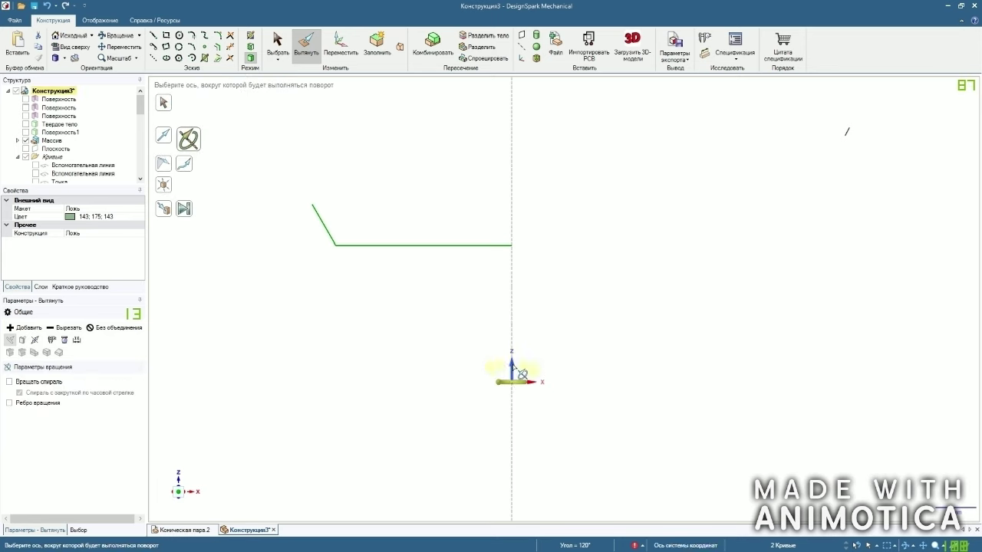
pyautogui.click(185, 210)
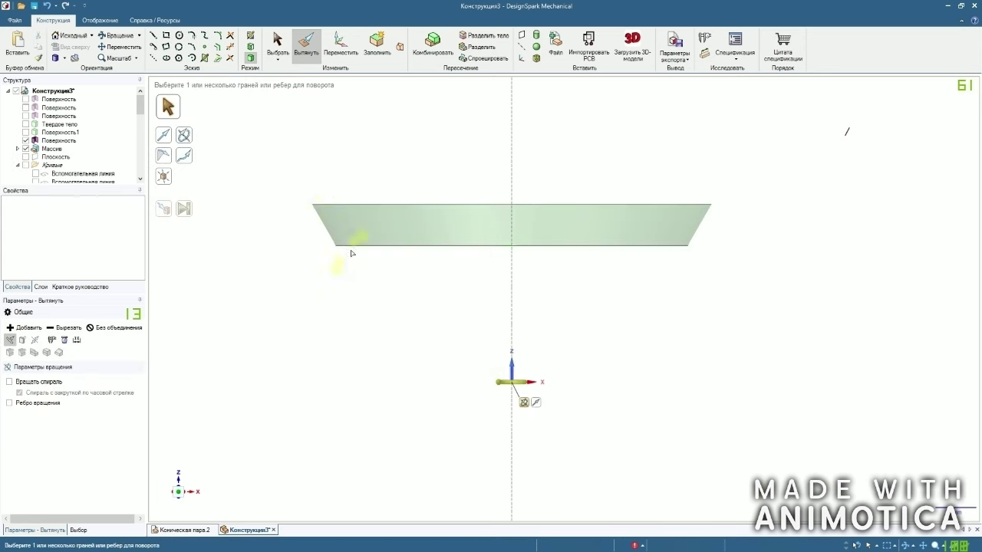
# Show the gear body again and split it with the revolved dish surface using Combine.
pyautogui.click(278, 45)
pyautogui.click(26, 133)
pyautogui.click(25, 132)
pyautogui.moveTo(296, 115); pyautogui.dragTo(299, 158, button='middle')
pyautogui.click(433, 44)
pyautogui.click(254, 249)
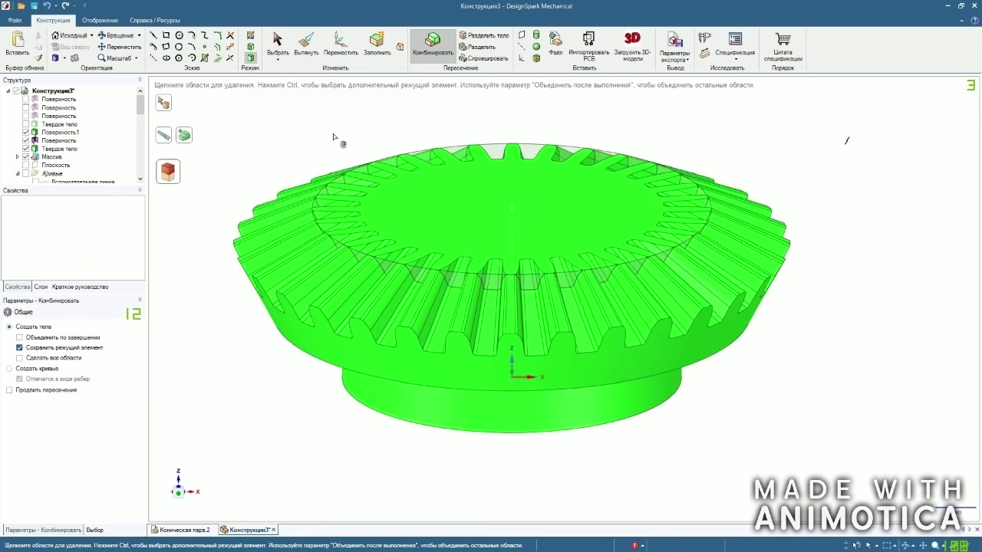
# Delete the separated solid inside the tooth ring, and hide the revolved dish surface.
pyautogui.click(277, 59)
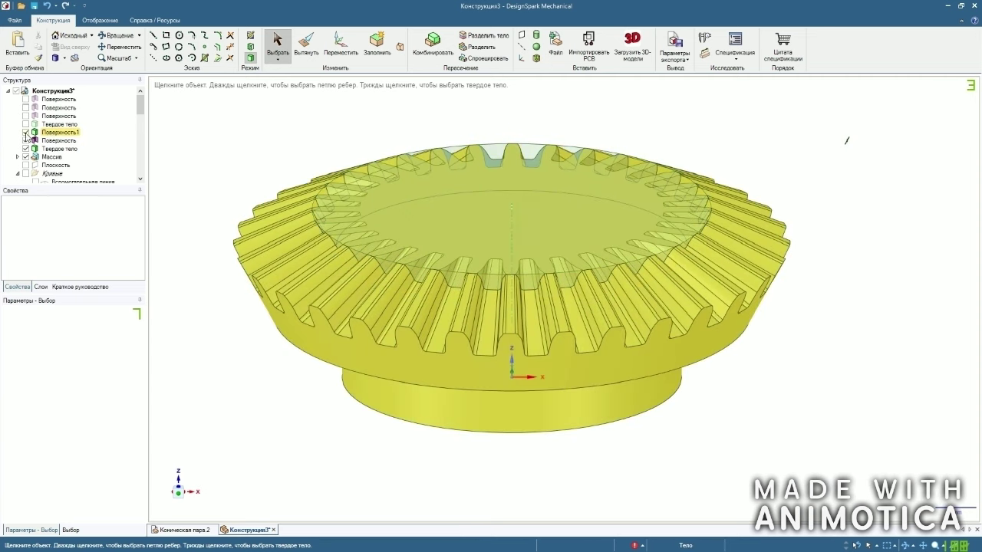
pyautogui.click(26, 133)
pyautogui.click(47, 146)
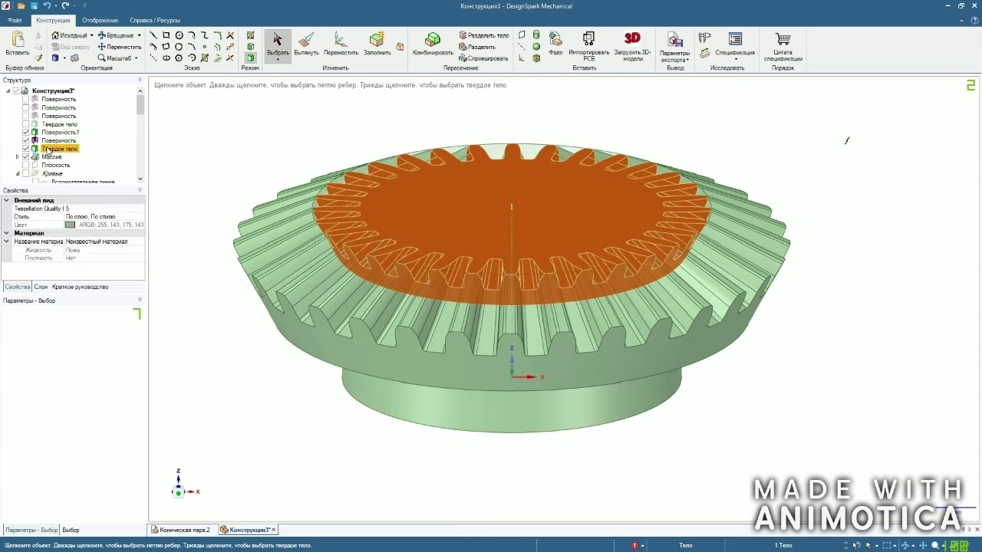
pyautogui.rightClick(48, 147)
pyautogui.click(75, 179)
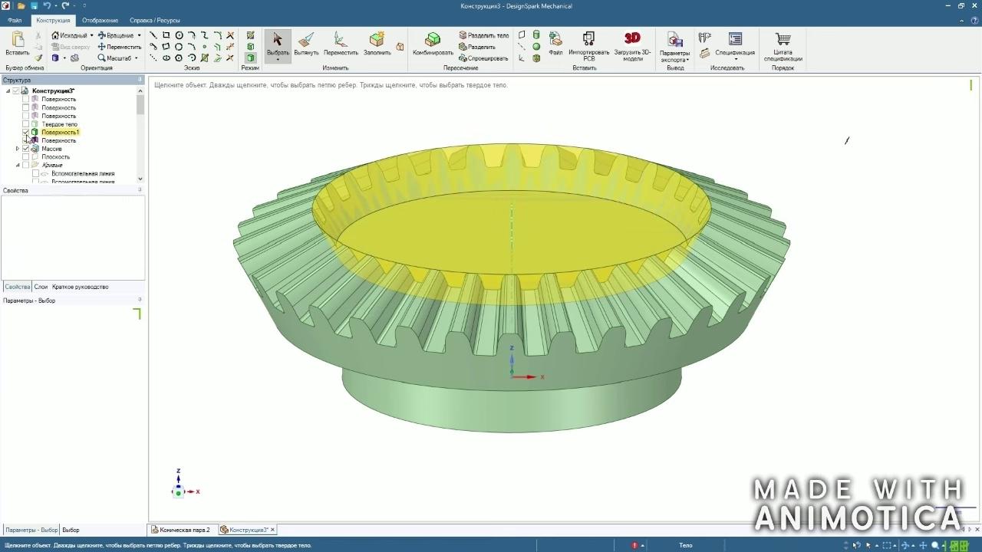
pyautogui.click(26, 132)
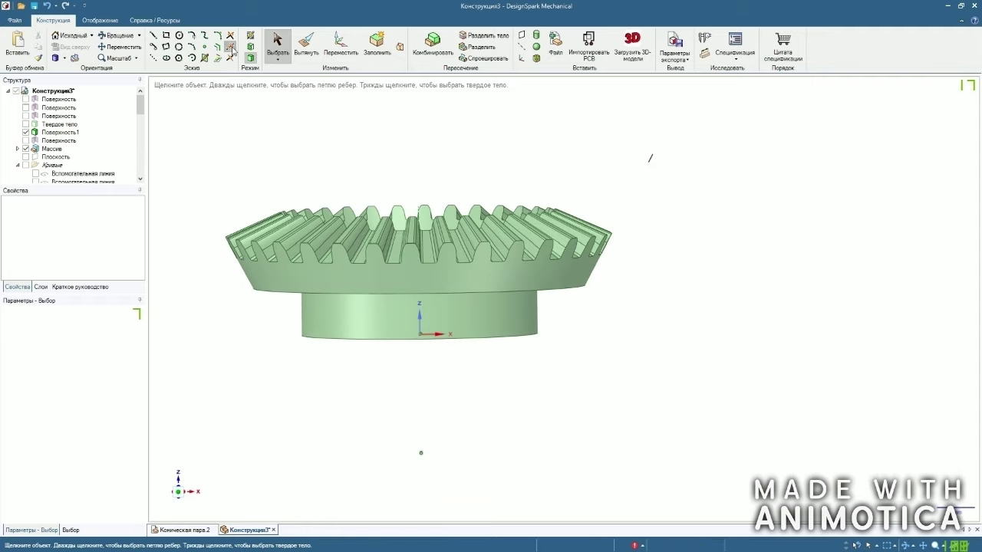
pyautogui.click(230, 47)
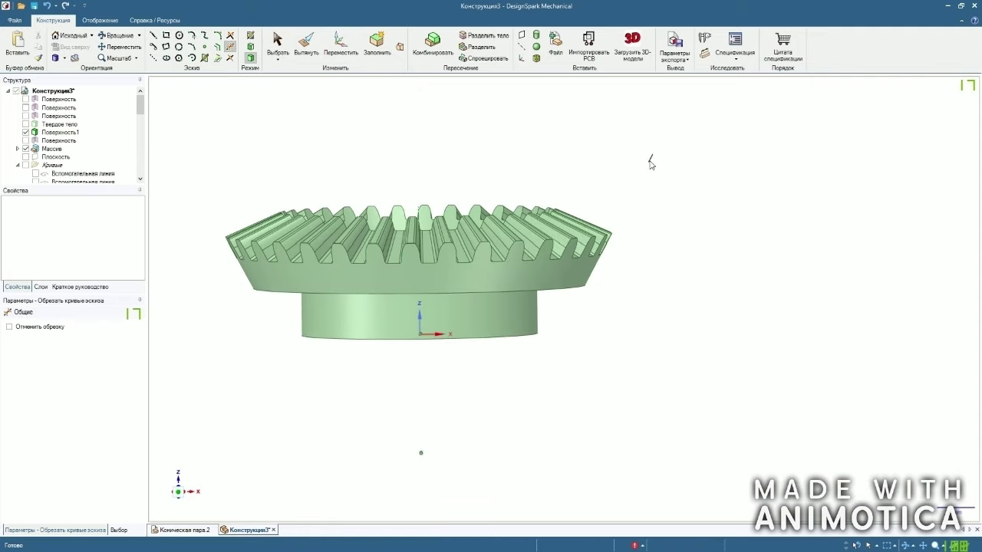
pyautogui.press('Escape')
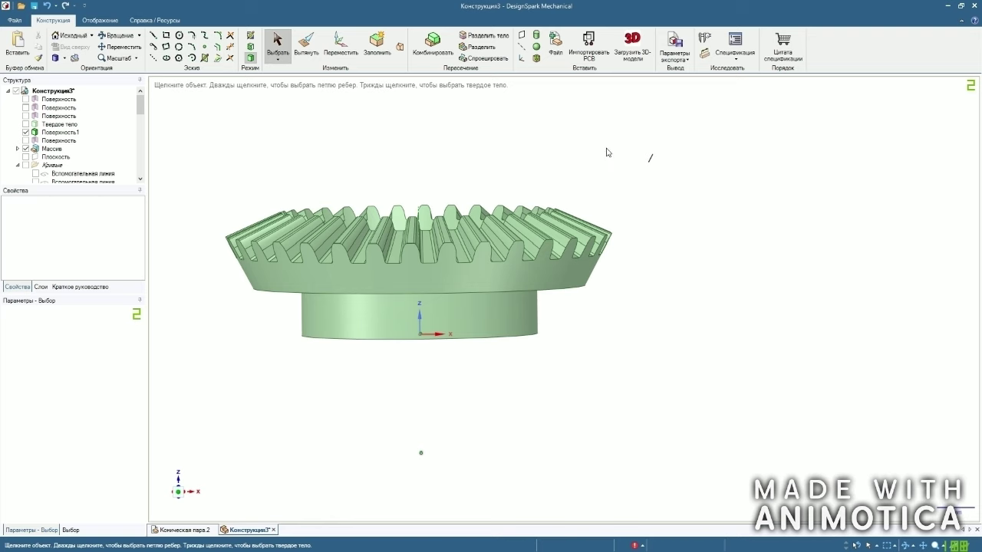
pyautogui.moveTo(639, 280); pyautogui.dragTo(504, 182, button='middle')
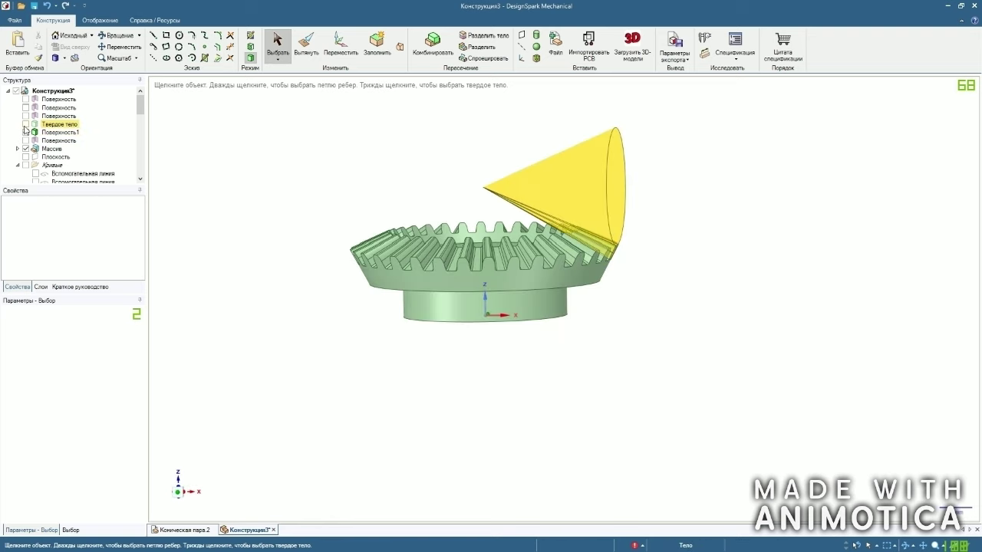
# Show the cone body together with the recessed gear, and keep the model in 3D mode.
pyautogui.click(26, 124)
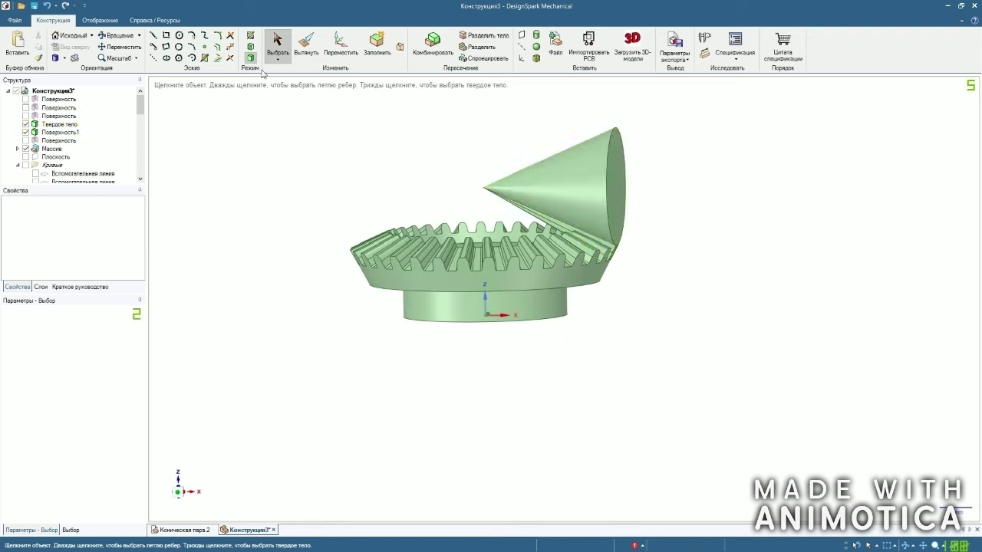
pyautogui.click(251, 36)
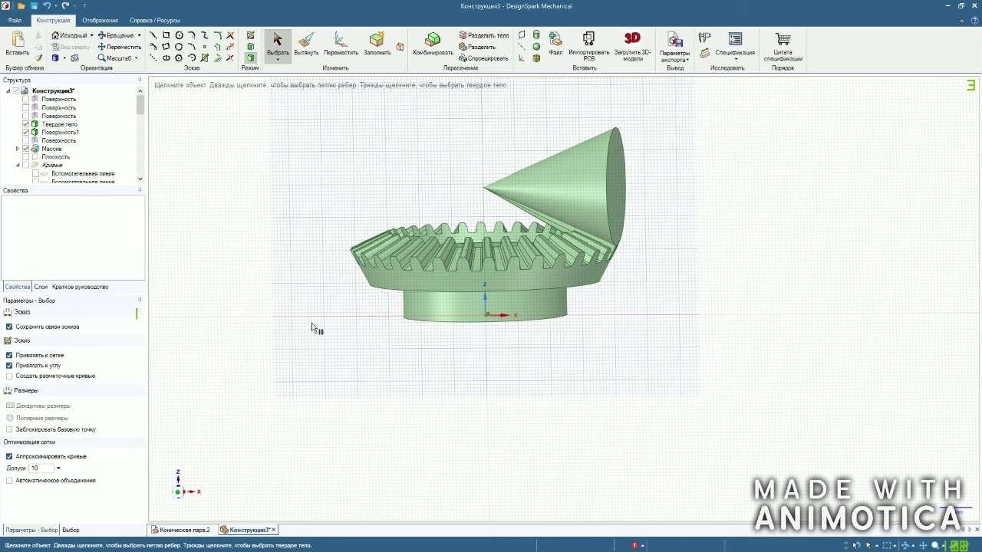
pyautogui.click(251, 58)
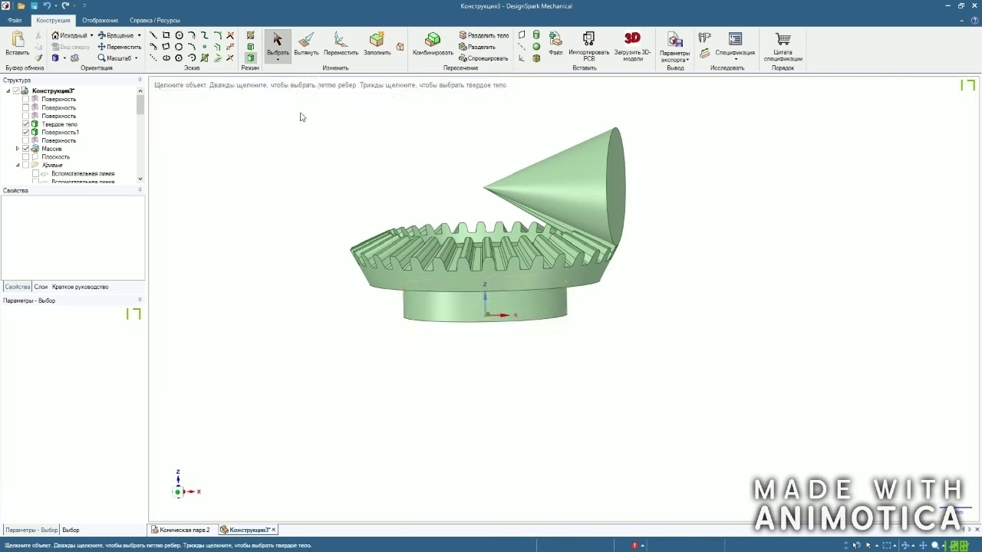
# Open a sketch on the vertical XZ plane and examine where the cone's lower edge meets the inner end of the gear teeth.
pyautogui.click(499, 316)
pyautogui.click(71, 47)
pyautogui.click(251, 36)
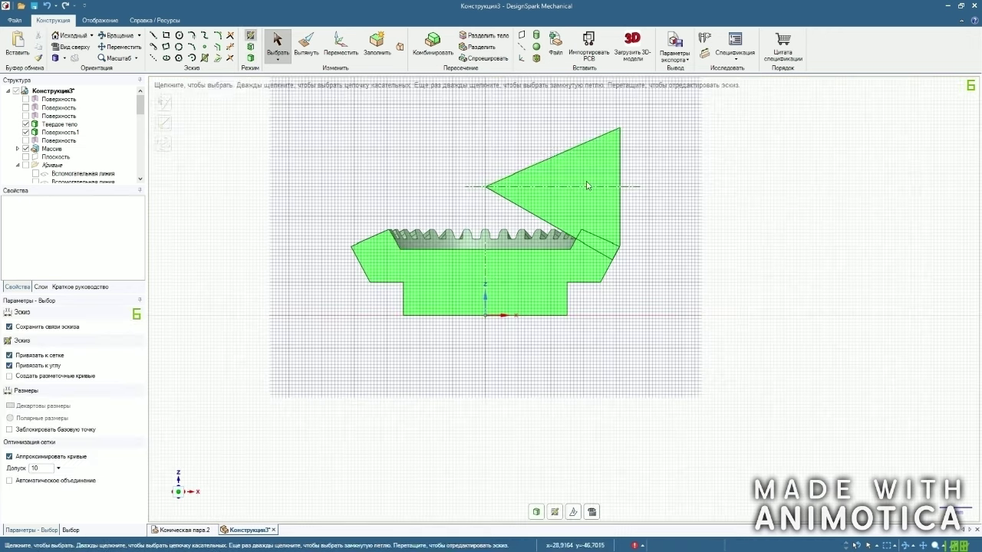
pyautogui.scroll(4, 597, 230)
pyautogui.scroll(5, 510, 317)
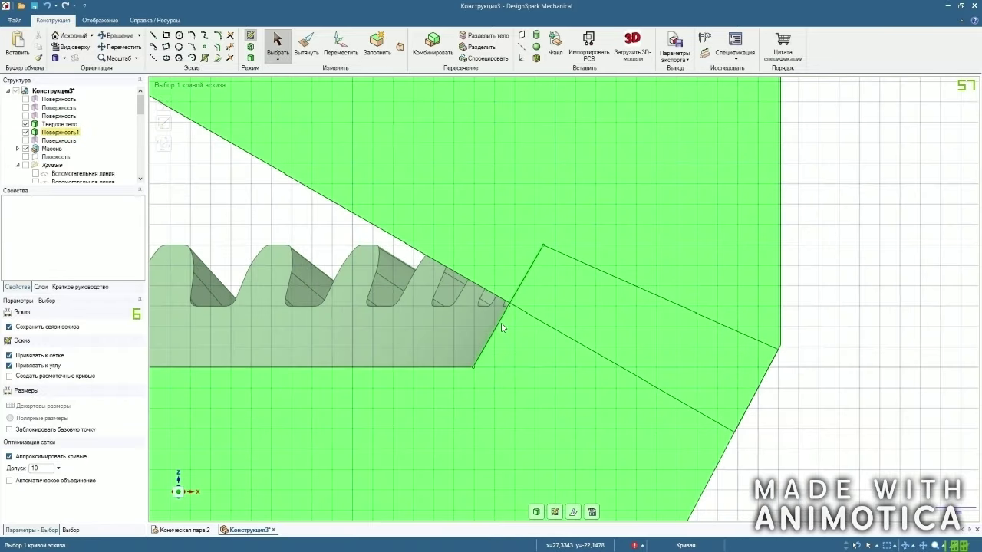
pyautogui.scroll(-3, 511, 307)
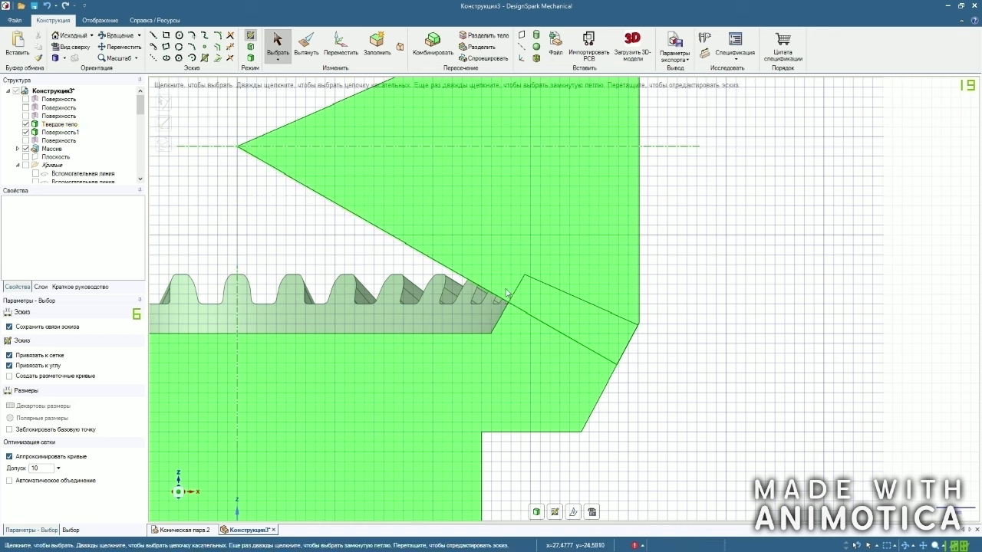
pyautogui.click(507, 300)
pyautogui.scroll(3, 504, 310)
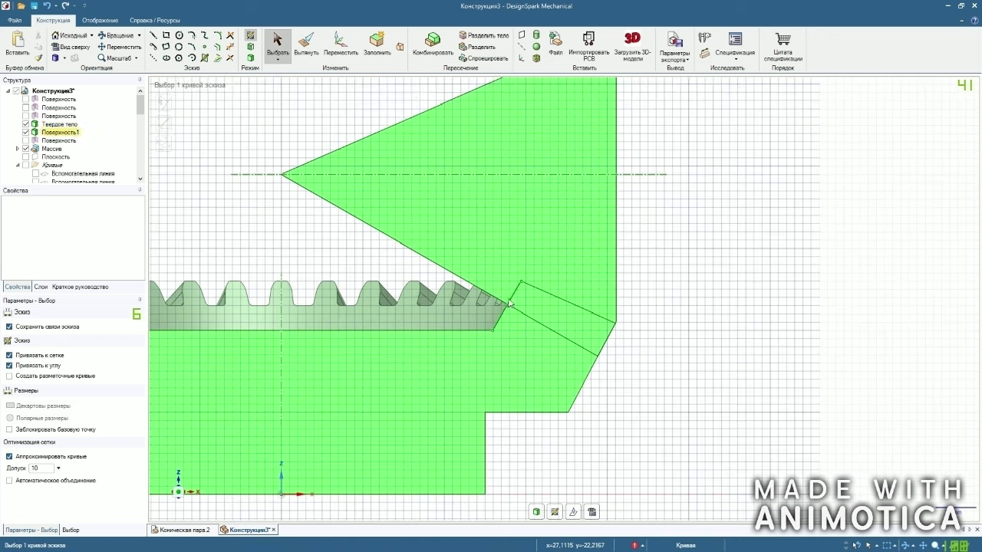
pyautogui.scroll(-3, 500, 320)
pyautogui.press('Escape')
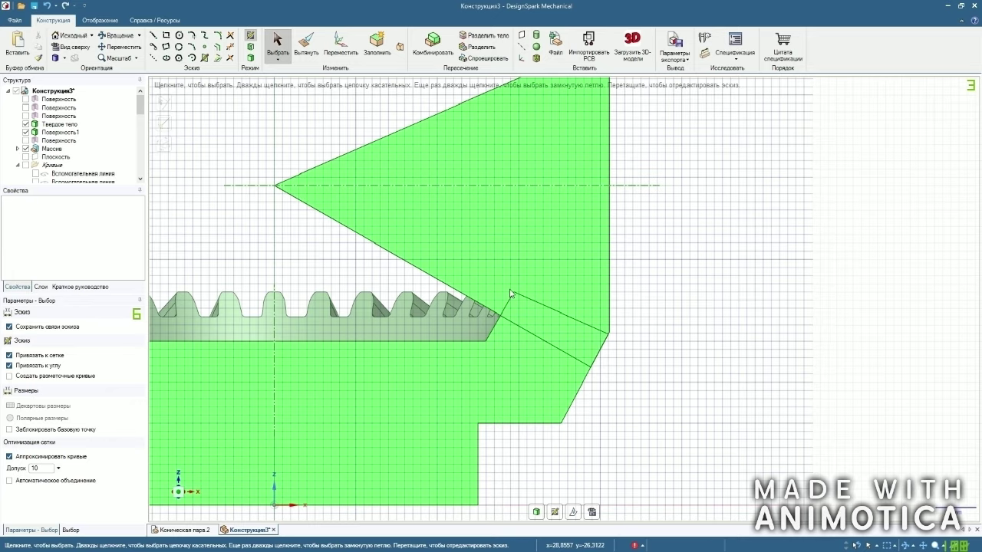
pyautogui.scroll(1, 511, 294)
pyautogui.moveTo(480, 284)
pyautogui.mouseDown(button='middle')
pyautogui.moveTo(596, 283)
pyautogui.moveTo(618, 317)
pyautogui.moveTo(548, 296)
pyautogui.moveTo(590, 295)
pyautogui.moveTo(502, 277)
pyautogui.moveTo(587, 281)
pyautogui.moveTo(514, 279)
pyautogui.moveTo(485, 291)
pyautogui.mouseUp(button='middle')
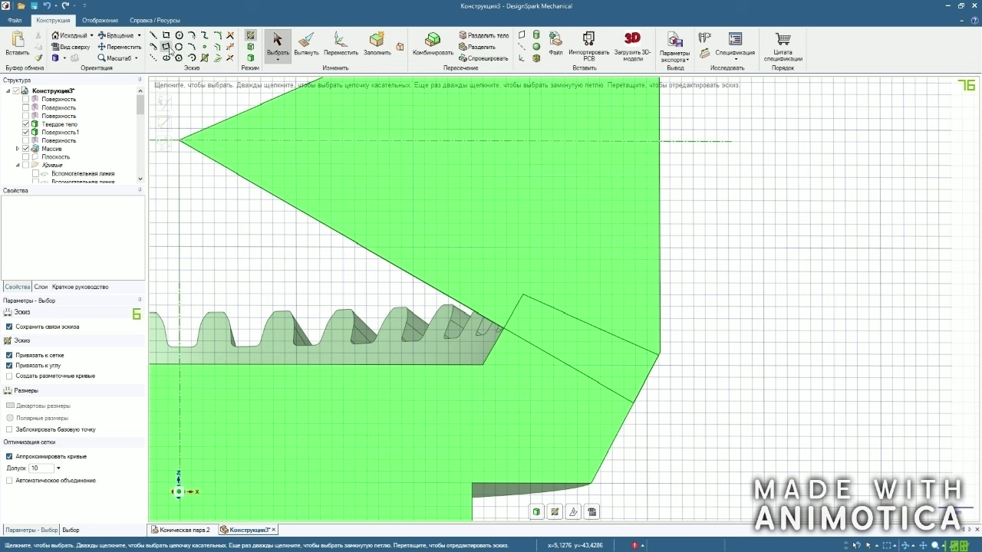
# With grid snapping off, draw a vertical construction line about 35 mm long up from that intersection point, and return to 3D mode.
pyautogui.click(76, 46)
pyautogui.click(153, 57)
pyautogui.scroll(3, 505, 337)
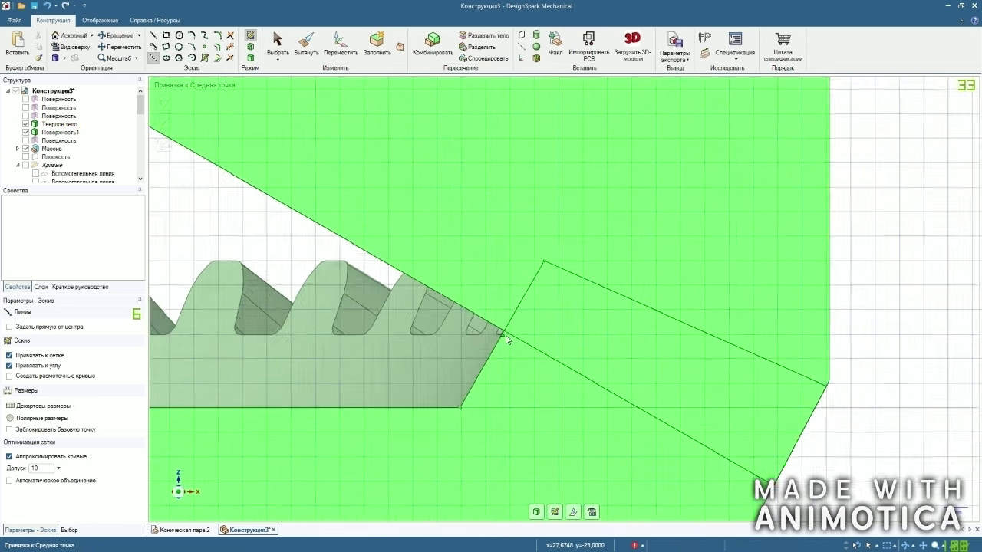
pyautogui.scroll(2, 499, 336)
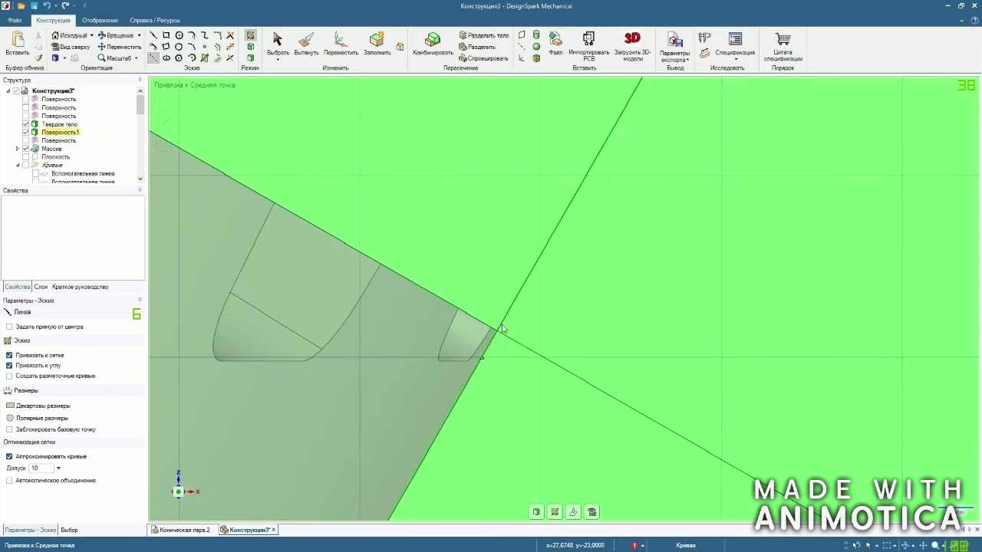
pyautogui.click(10, 357)
pyautogui.scroll(2, 504, 324)
pyautogui.click(9, 355)
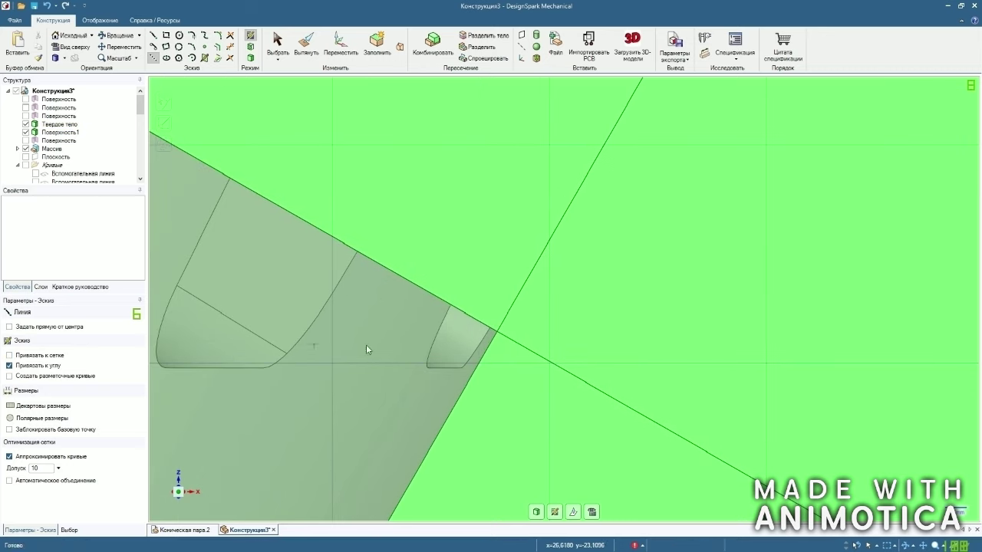
pyautogui.click(497, 332)
pyautogui.scroll(-4, 434, 399)
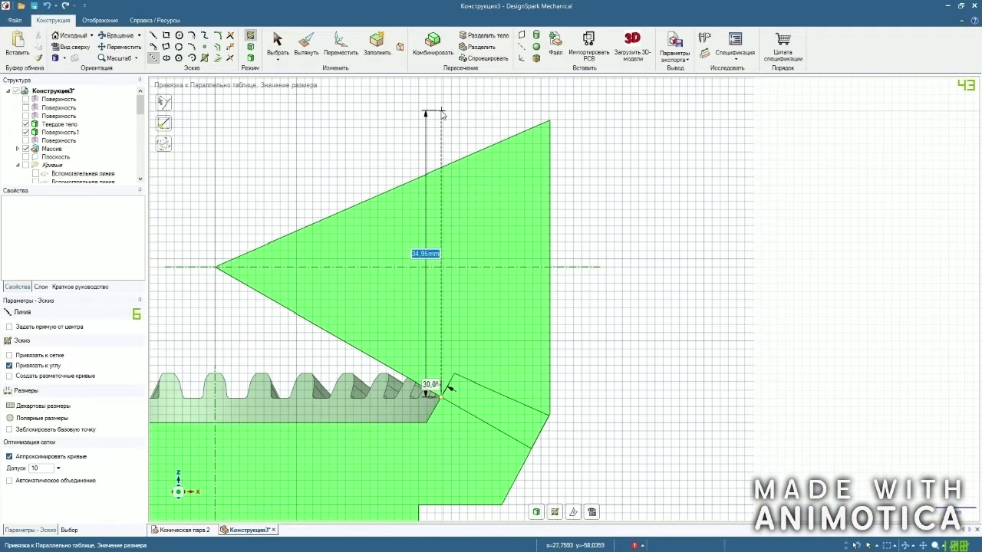
pyautogui.click(441, 115)
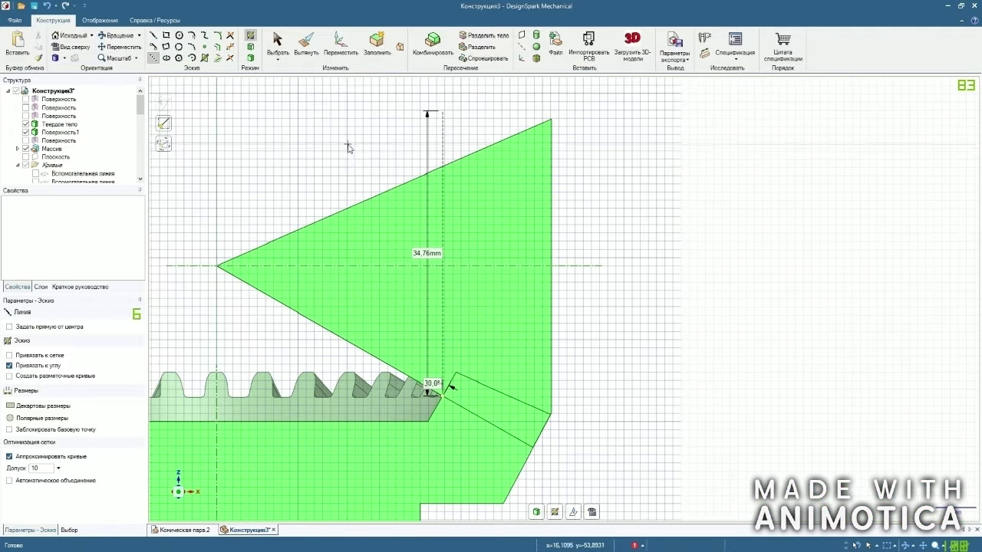
pyautogui.click(279, 47)
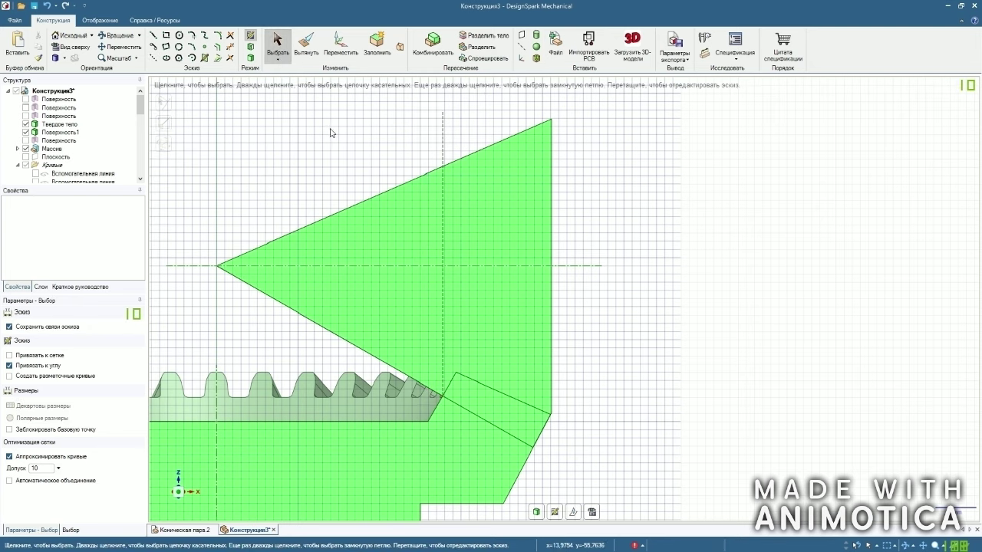
pyautogui.click(250, 58)
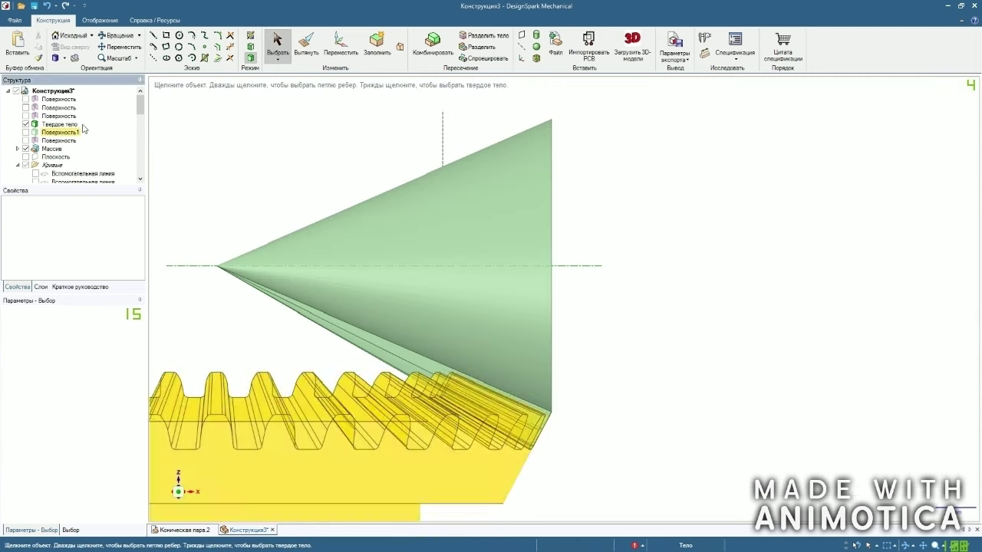
# Hide the gear body and create a plane on the cone's large end face.
pyautogui.click(26, 132)
pyautogui.click(521, 36)
pyautogui.click(527, 167)
# Move the new plane along the cone's axis up to the vertical construction line.
pyautogui.click(341, 46)
pyautogui.scroll(-1, 336, 163)
pyautogui.moveTo(330, 169); pyautogui.dragTo(422, 138, button='middle')
pyautogui.click(490, 127)
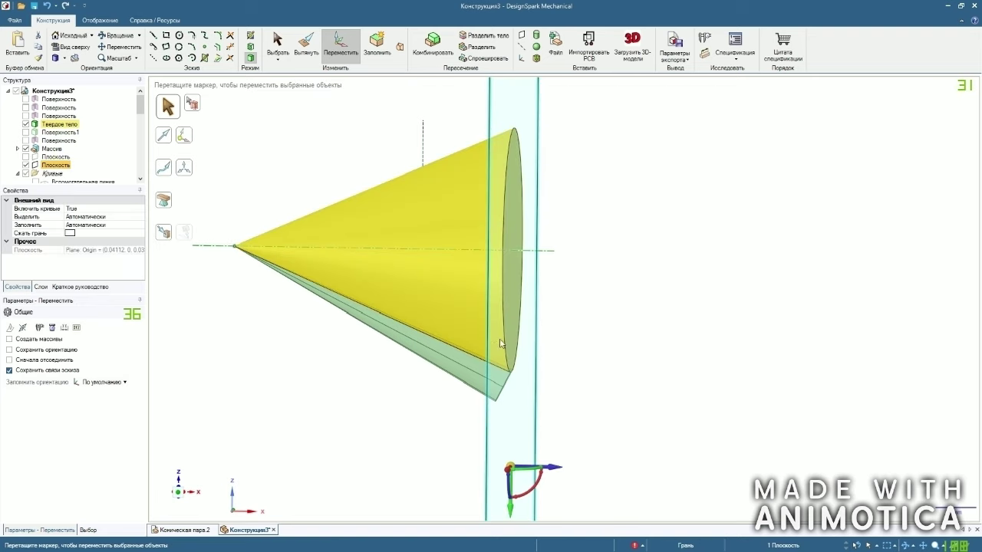
pyautogui.click(166, 199)
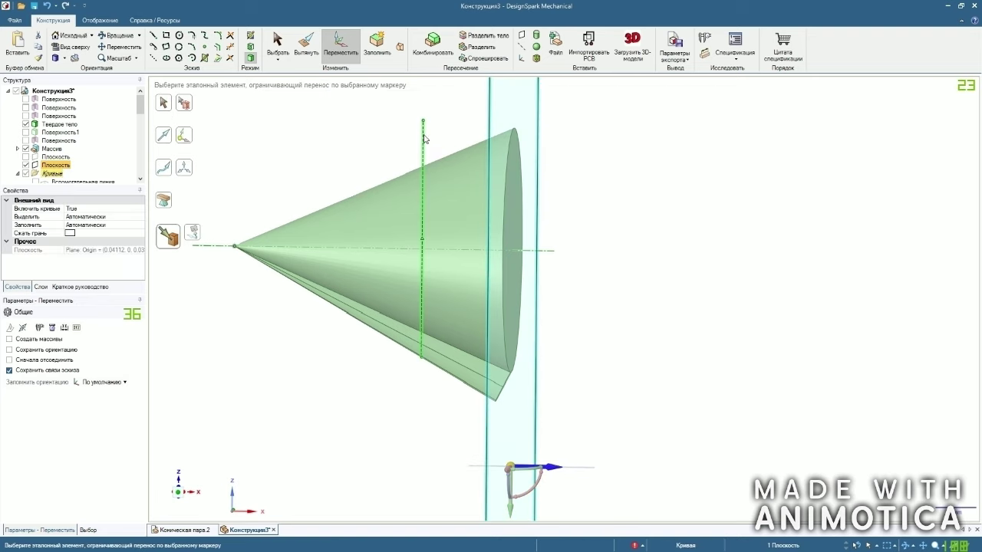
pyautogui.click(424, 139)
# Split the cone body with the moved plane using Combine.
pyautogui.click(432, 50)
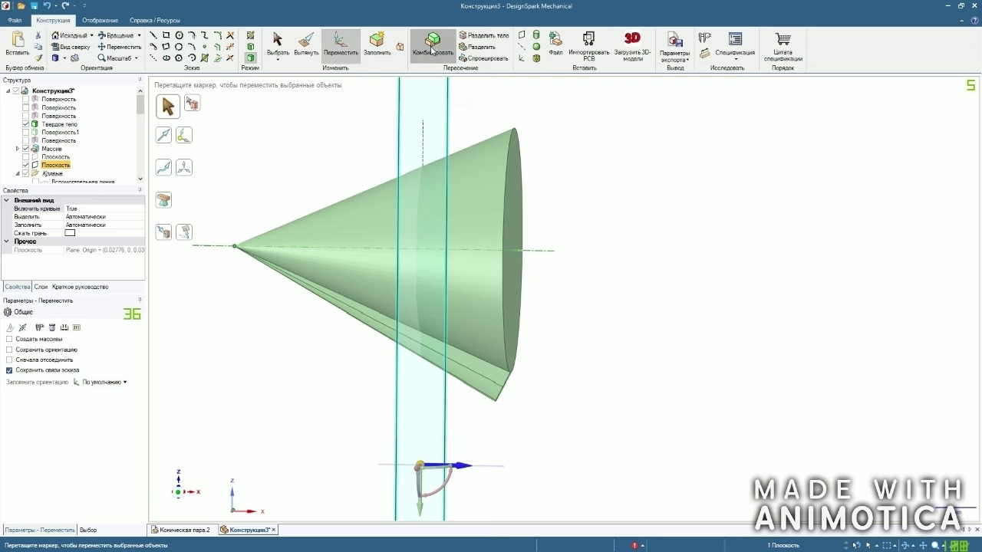
pyautogui.click(401, 138)
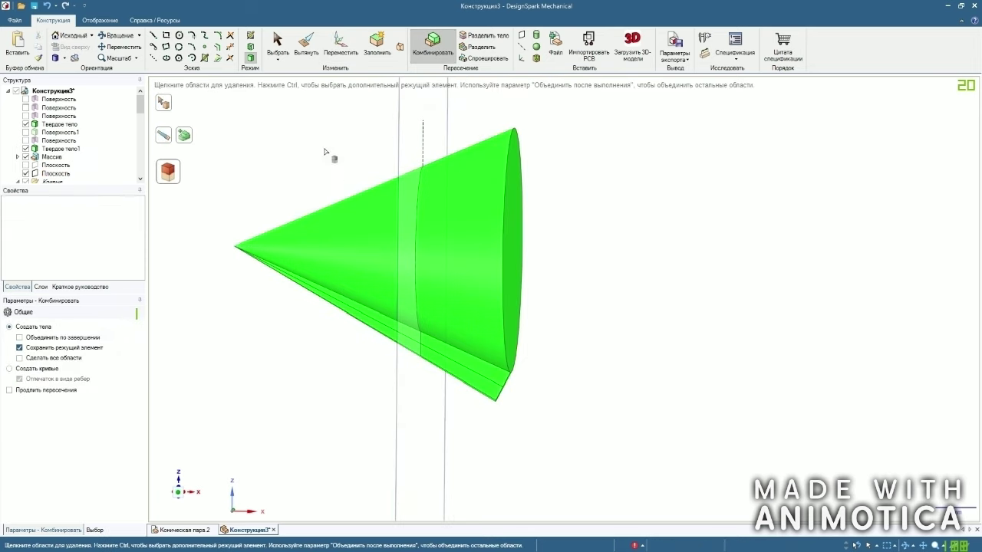
pyautogui.press('Escape')
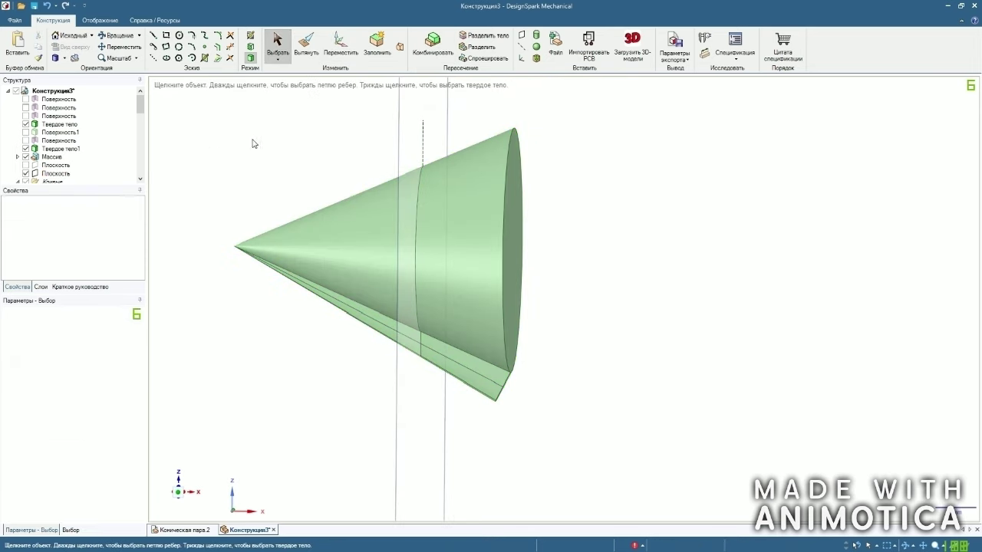
# Hide the cutting plane and delete the separated solid at the cone's tip.
pyautogui.click(25, 174)
pyautogui.click(52, 123)
pyautogui.rightClick(52, 123)
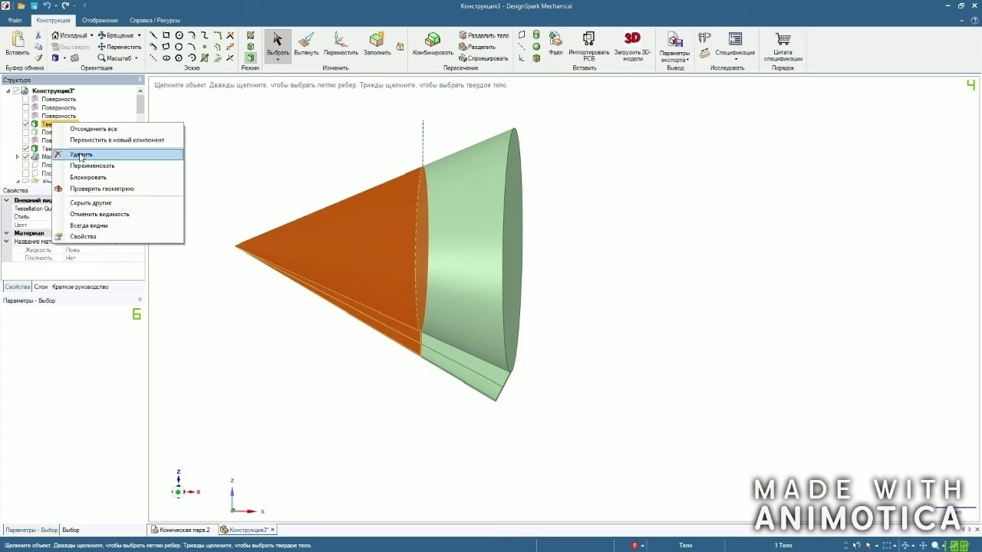
pyautogui.click(81, 154)
# Remove the vertical construction line above the truncated cone.
pyautogui.scroll(-2, 305, 237)
pyautogui.click(388, 176)
pyautogui.rightClick(388, 177)
pyautogui.click(429, 361)
# Round both root edges of the tooth, where it meets the conical surface, with a 0.5 mm radius.
pyautogui.moveTo(318, 285); pyautogui.dragTo(306, 69, button='middle')
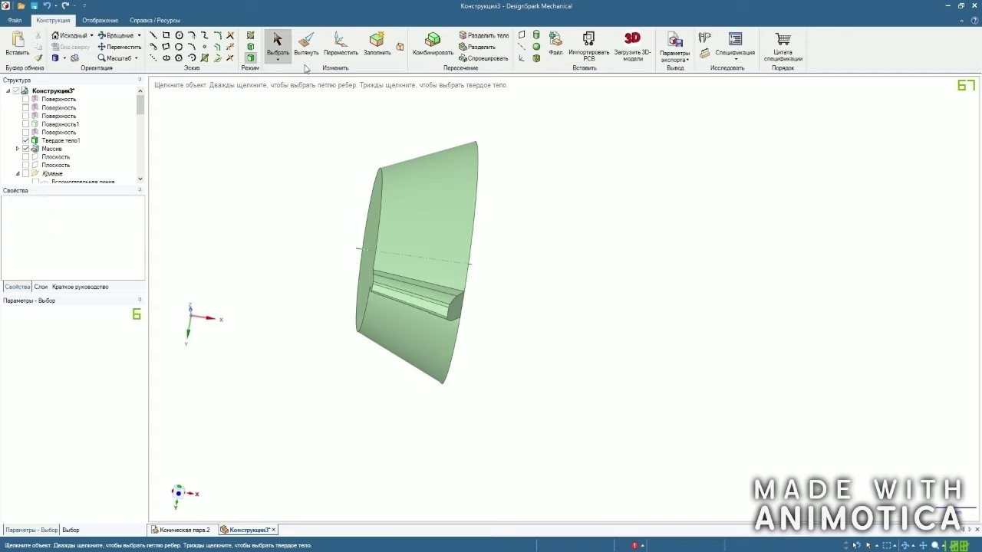
pyautogui.click(311, 60)
pyautogui.scroll(3, 411, 249)
pyautogui.click(407, 285)
pyautogui.moveTo(576, 414); pyautogui.dragTo(560, 300, button='middle')
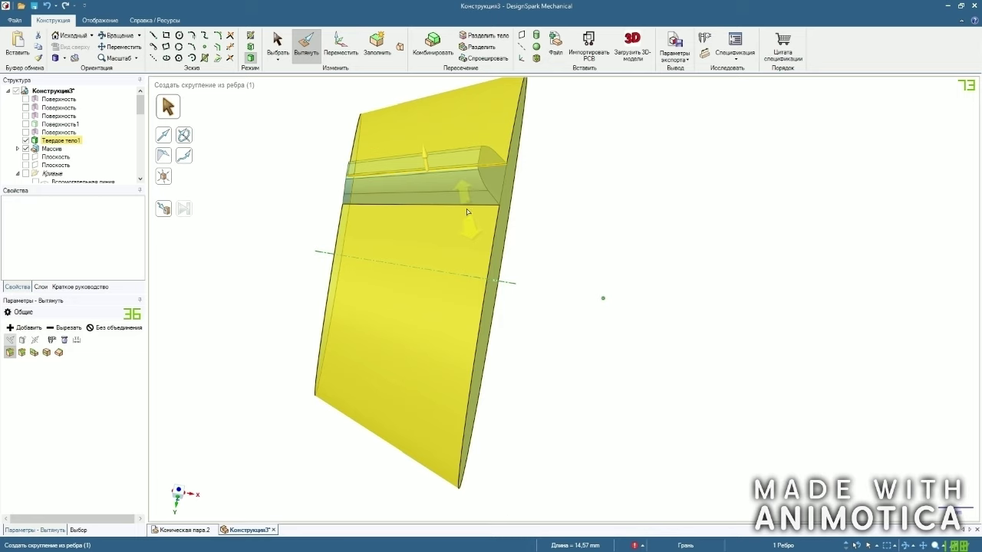
pyautogui.keyDown('ctrl'); pyautogui.click(469, 206); pyautogui.keyUp('ctrl')
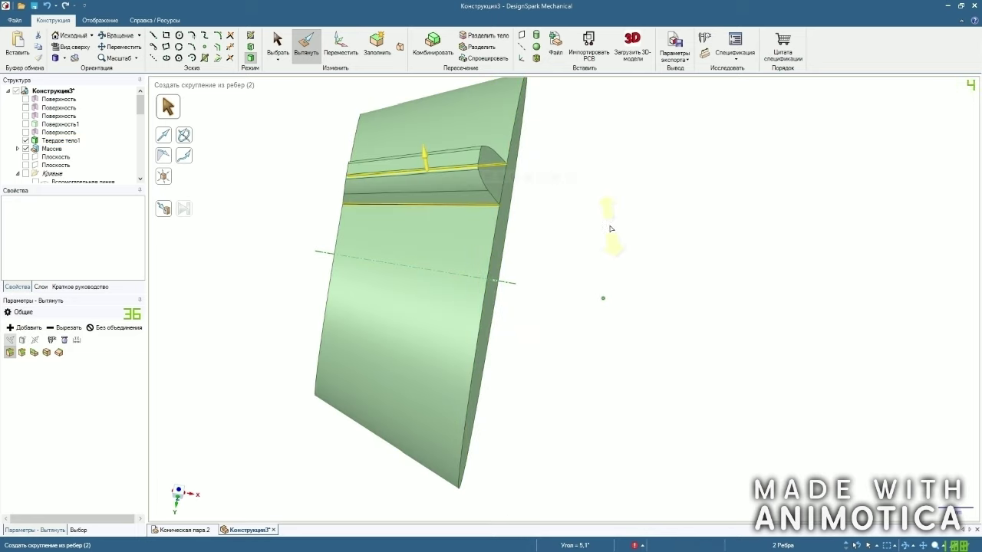
pyautogui.press('Return')
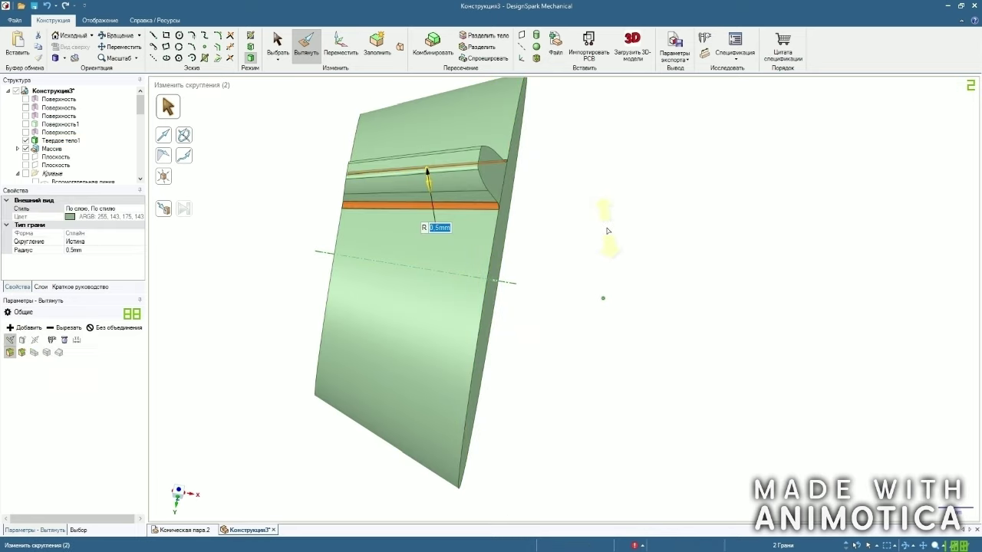
# Sketch a circle on the truncated cone's small end face, centred on it and matching its round outline, and return to 3D mode.
pyautogui.moveTo(558, 299); pyautogui.dragTo(539, 183, button='middle')
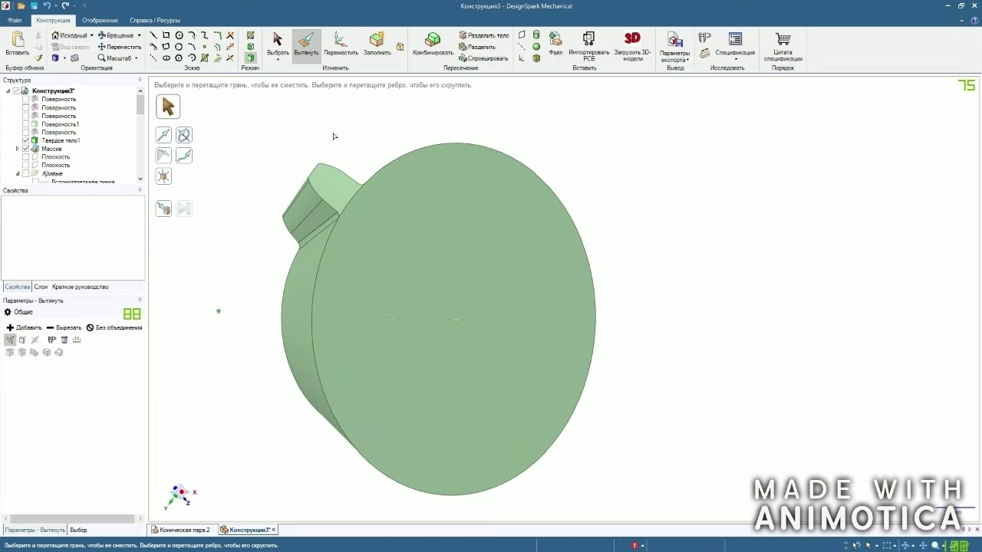
pyautogui.scroll(3, 335, 137)
pyautogui.moveTo(330, 181); pyautogui.dragTo(310, 181, button='middle')
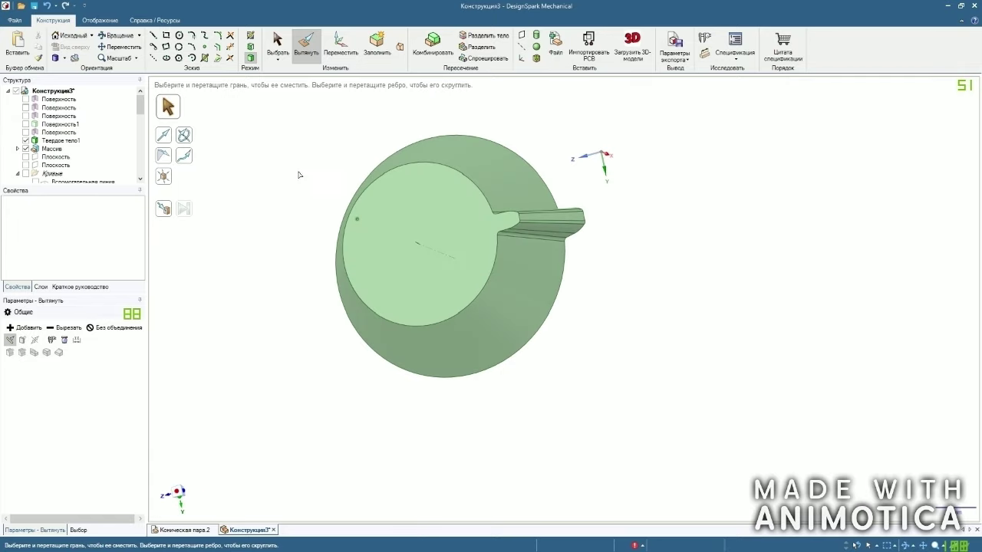
pyautogui.click(427, 237)
pyautogui.click(251, 36)
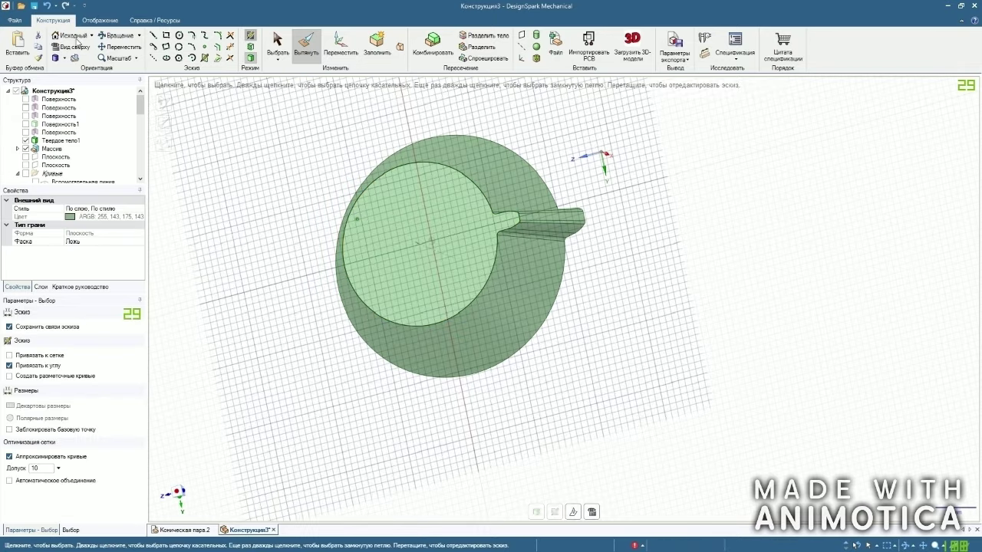
pyautogui.click(71, 47)
pyautogui.click(179, 35)
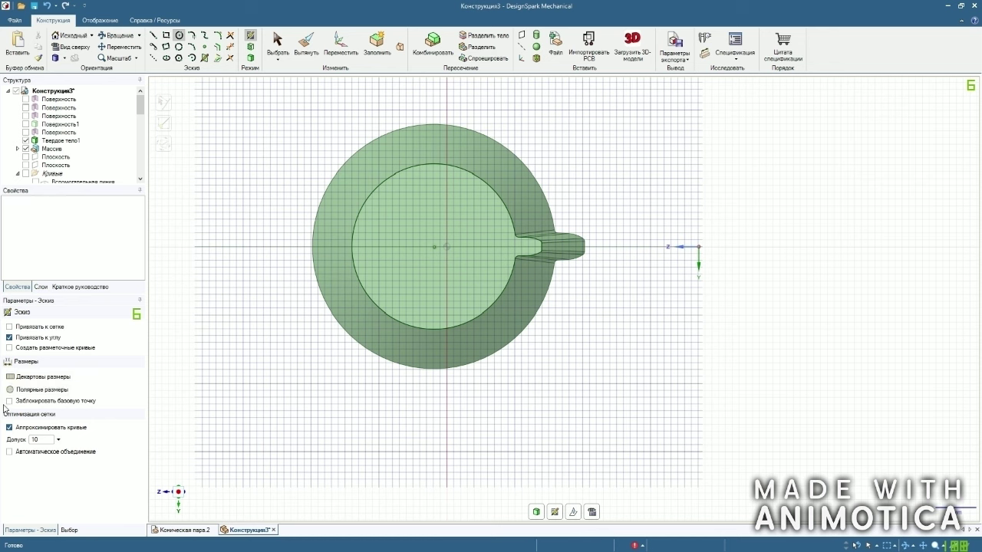
pyautogui.click(9, 327)
pyautogui.scroll(3, 434, 245)
pyautogui.click(451, 242)
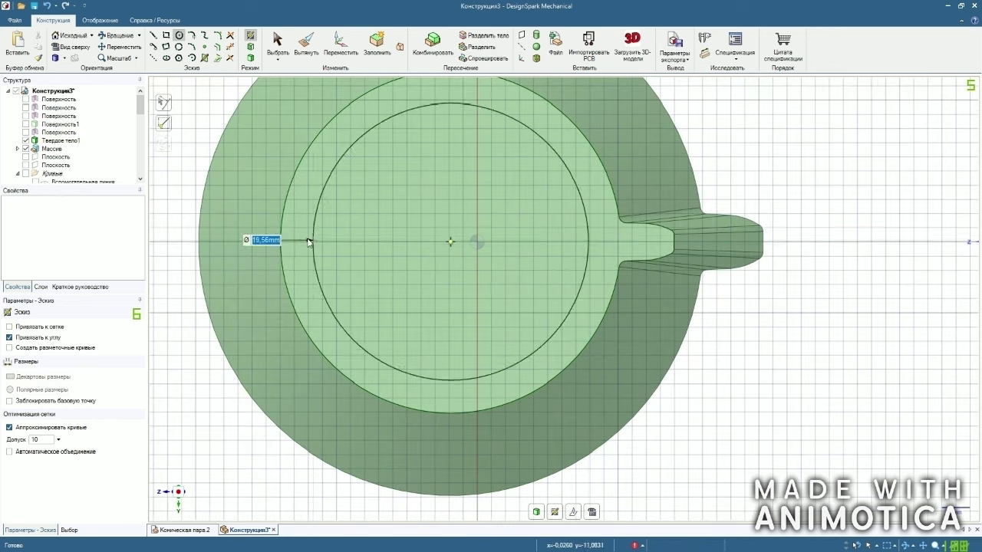
pyautogui.click(281, 237)
pyautogui.click(277, 44)
pyautogui.click(251, 58)
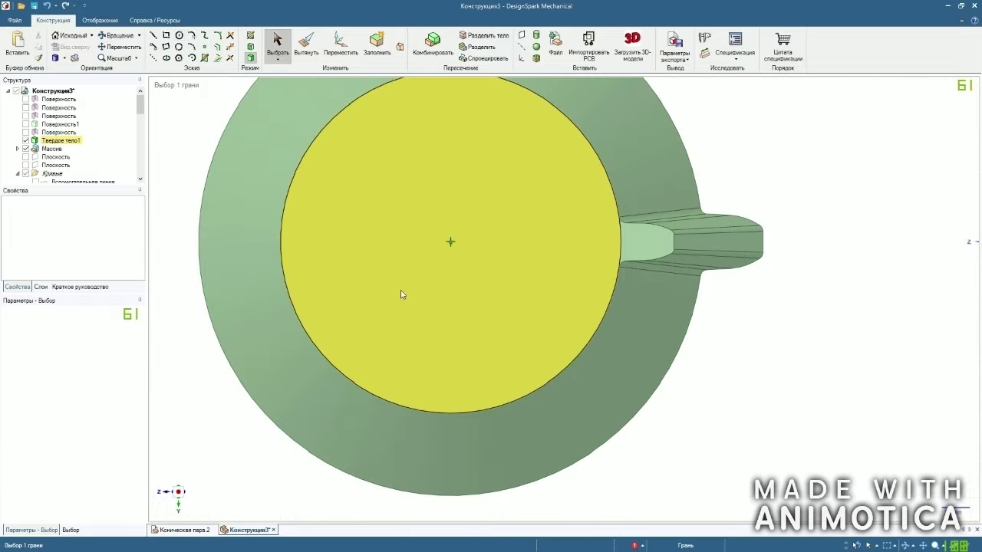
# Delete the cone body's small circular end face, conical face and large end face so that only the tooth surfaces remain.
pyautogui.scroll(-3, 400, 294)
pyautogui.rightClick(426, 245)
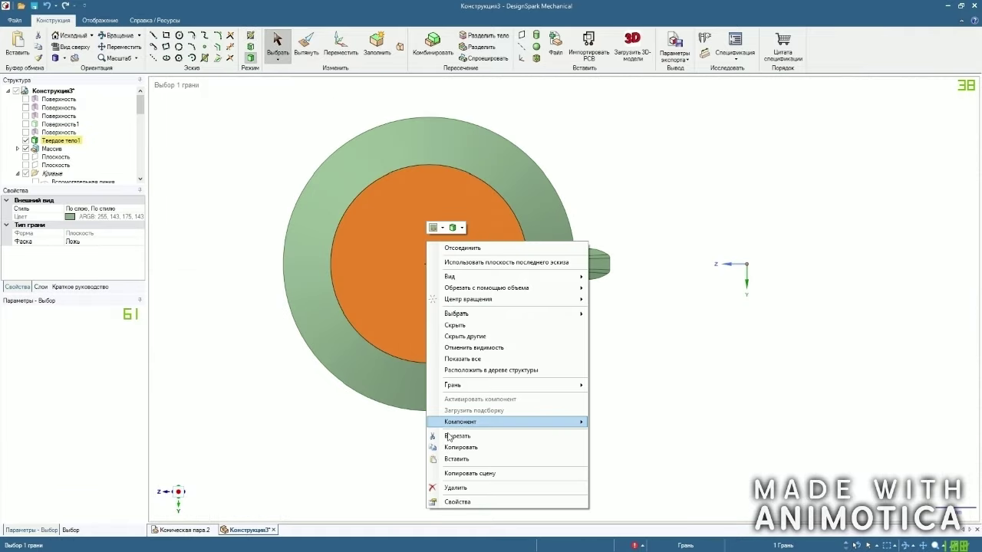
pyautogui.click(453, 488)
pyautogui.rightClick(478, 166)
pyautogui.click(506, 435)
pyautogui.moveTo(401, 285); pyautogui.dragTo(336, 275, button='middle')
pyautogui.click(374, 250)
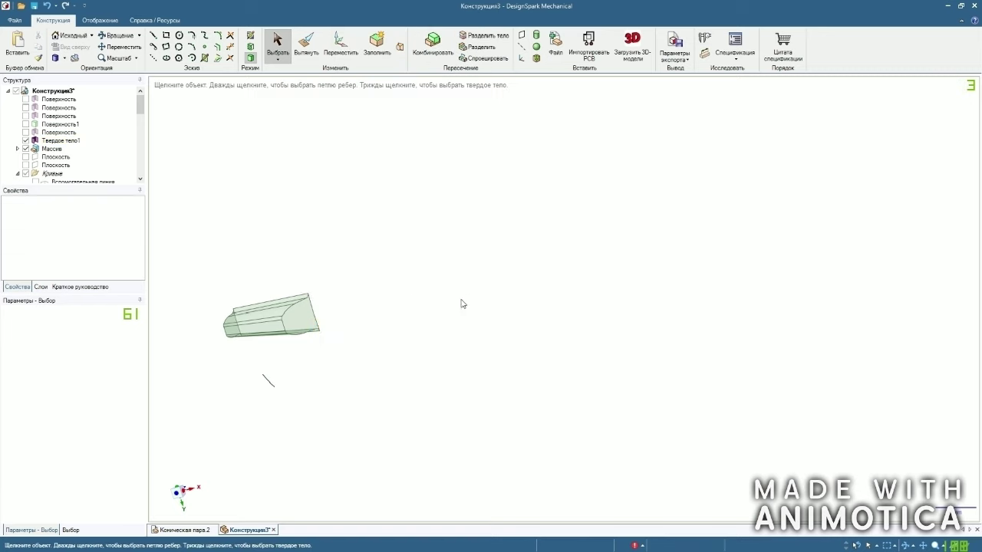
# Show the hidden cone surface body and hide the tooth surface body.
pyautogui.moveTo(462, 302); pyautogui.dragTo(585, 235, button='middle')
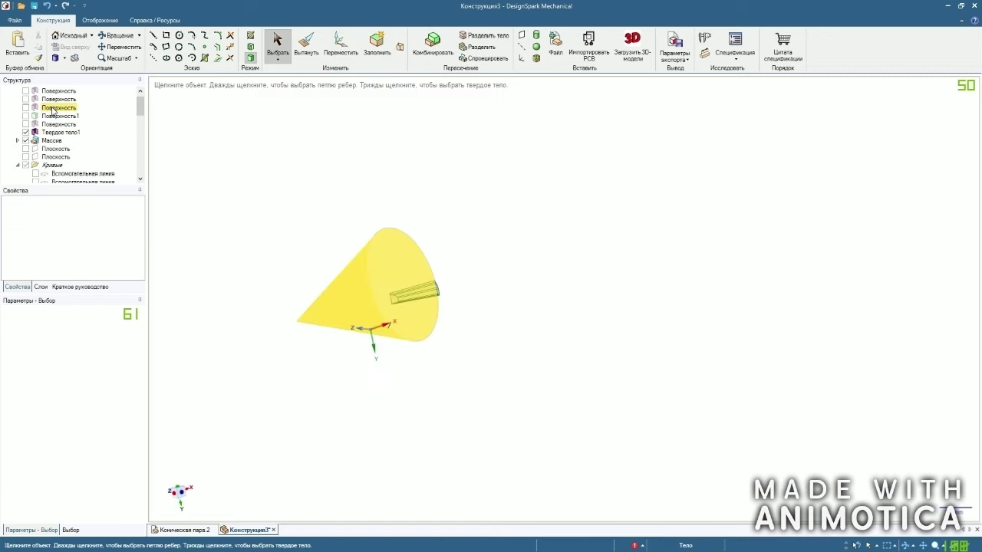
pyautogui.click(27, 108)
pyautogui.moveTo(379, 249); pyautogui.dragTo(360, 206, button='middle')
pyautogui.scroll(2, 449, 309)
pyautogui.moveTo(449, 309); pyautogui.dragTo(466, 223, button='middle')
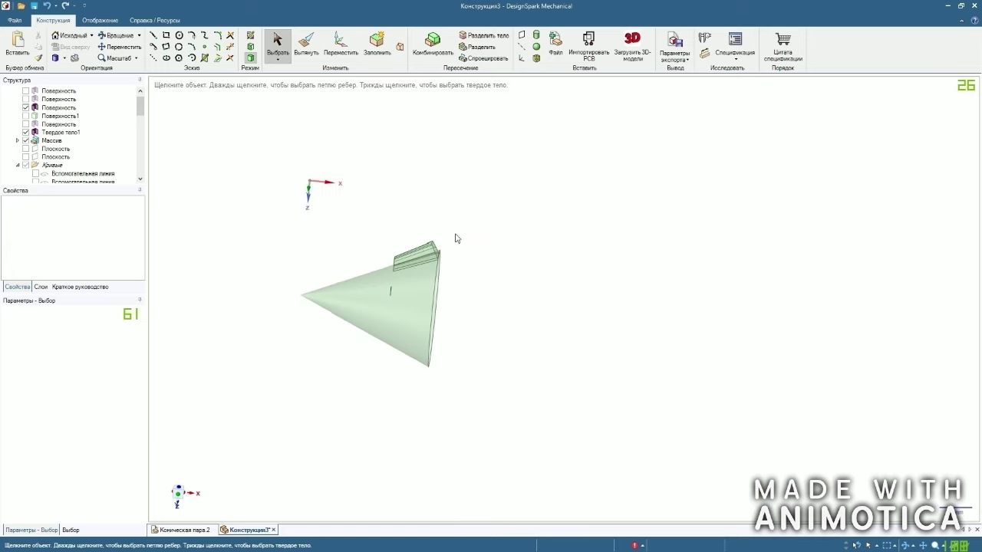
pyautogui.scroll(2, 460, 239)
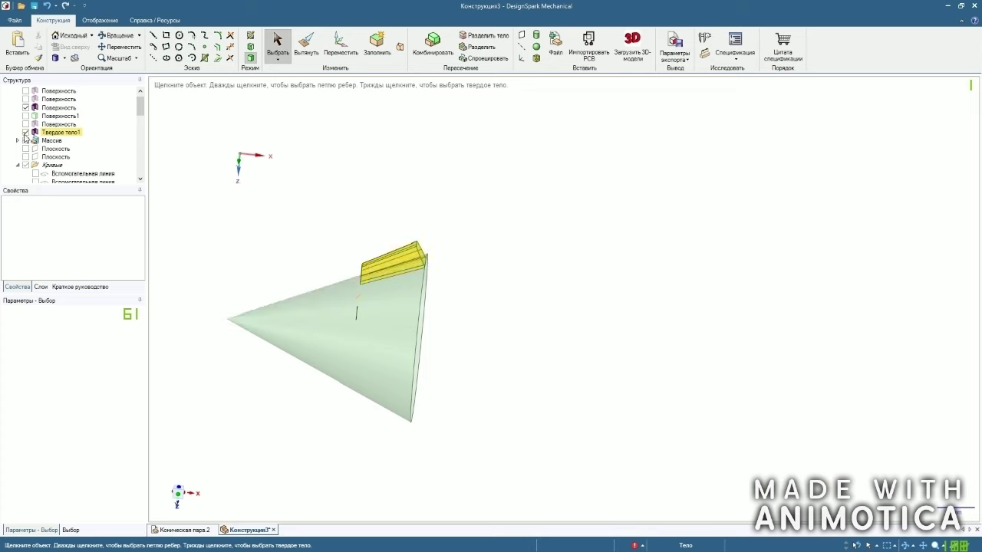
pyautogui.click(25, 133)
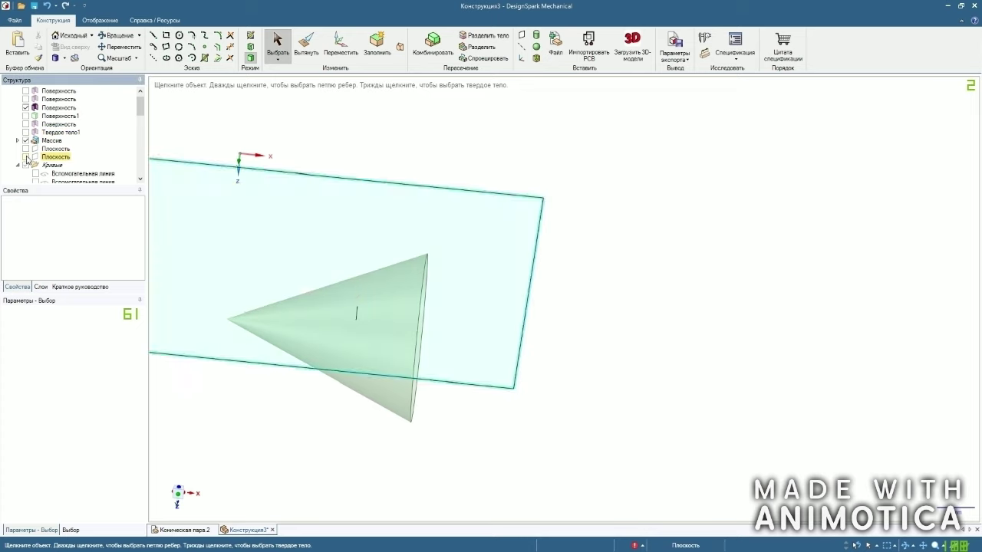
# Split the cone surface with the plane crossing it, then hide the plane.
pyautogui.click(433, 45)
pyautogui.click(408, 311)
pyautogui.click(382, 151)
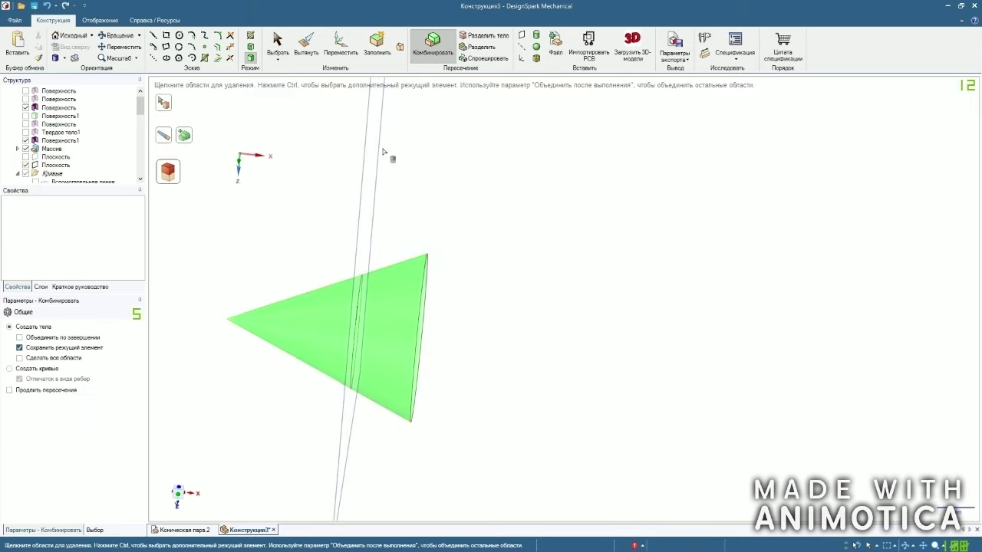
pyautogui.click(277, 48)
pyautogui.click(26, 165)
# Delete the pointed tip portion of the split cone surface, keeping the truncated portion.
pyautogui.click(299, 317)
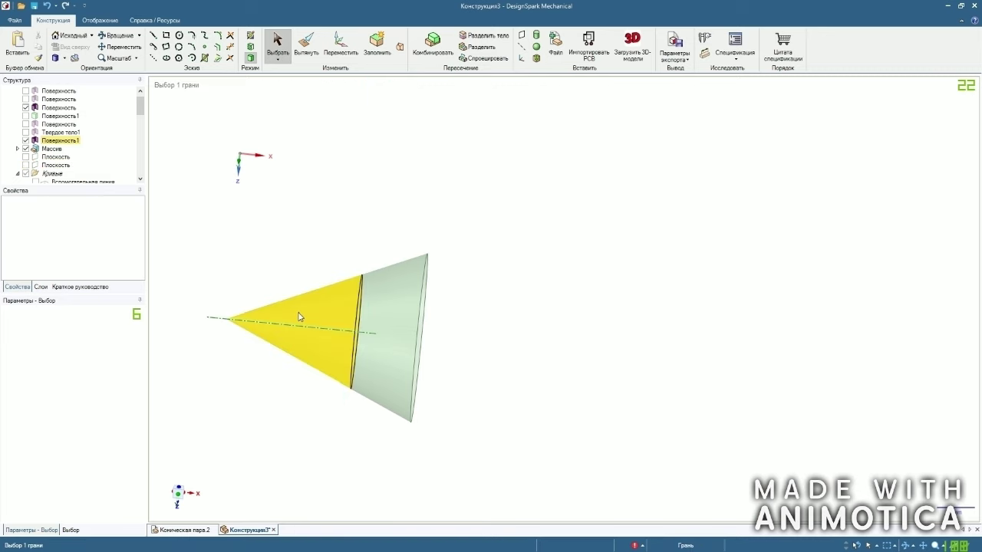
pyautogui.rightClick(300, 316)
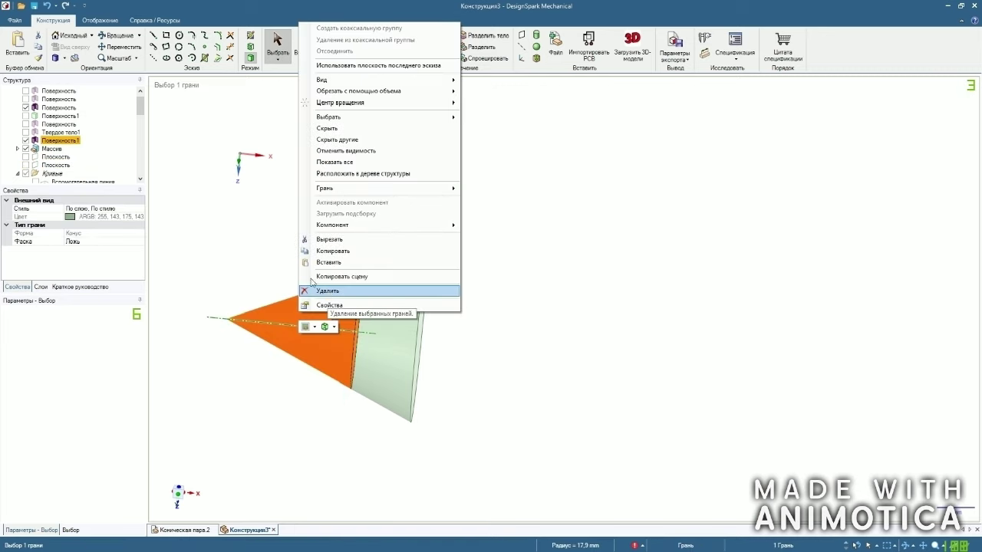
pyautogui.click(193, 136)
pyautogui.click(60, 140)
pyautogui.rightClick(60, 140)
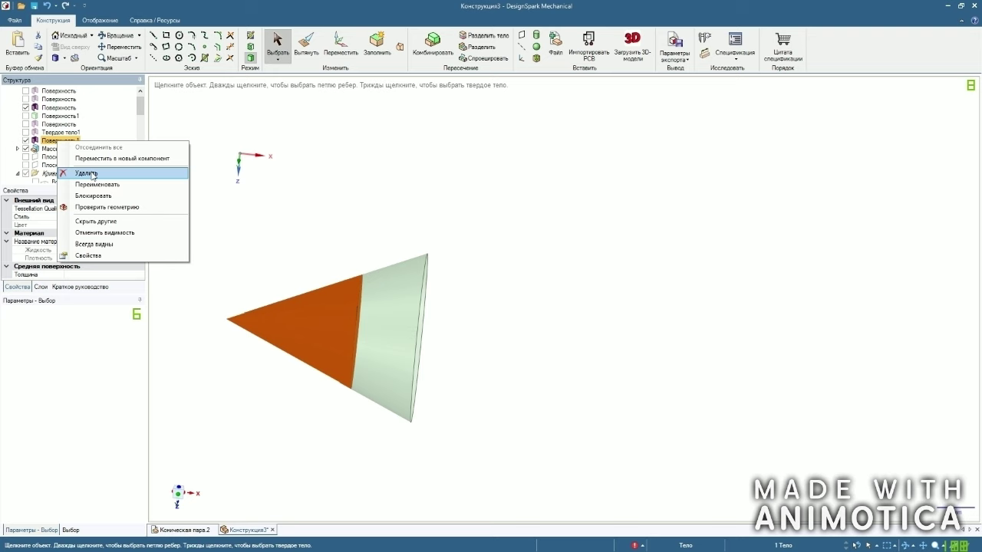
pyautogui.click(94, 175)
# Hide the sketch curves around the truncated cone surface.
pyautogui.moveTo(377, 187); pyautogui.dragTo(443, 177, button='middle')
pyautogui.scroll(5, 394, 324)
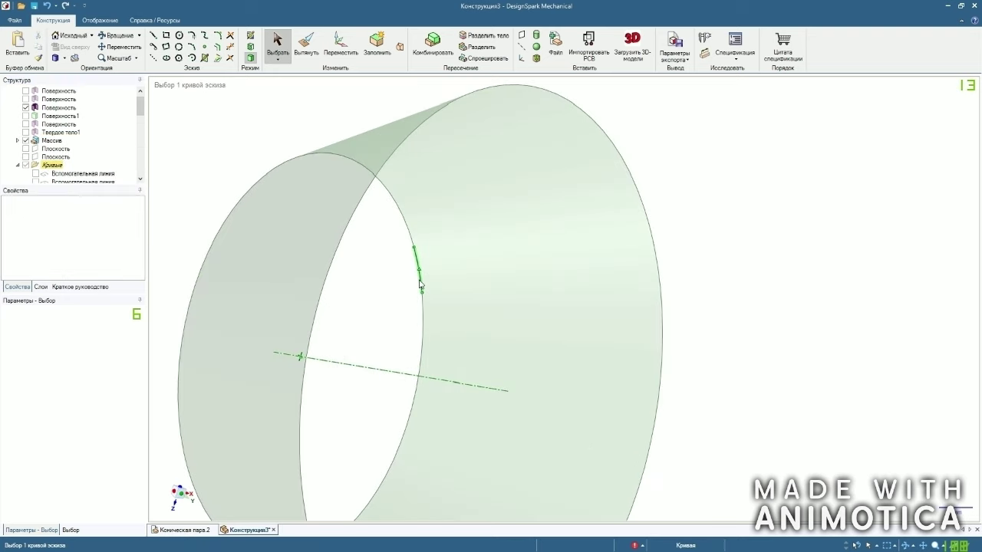
pyautogui.rightClick(421, 282)
pyautogui.click(491, 476)
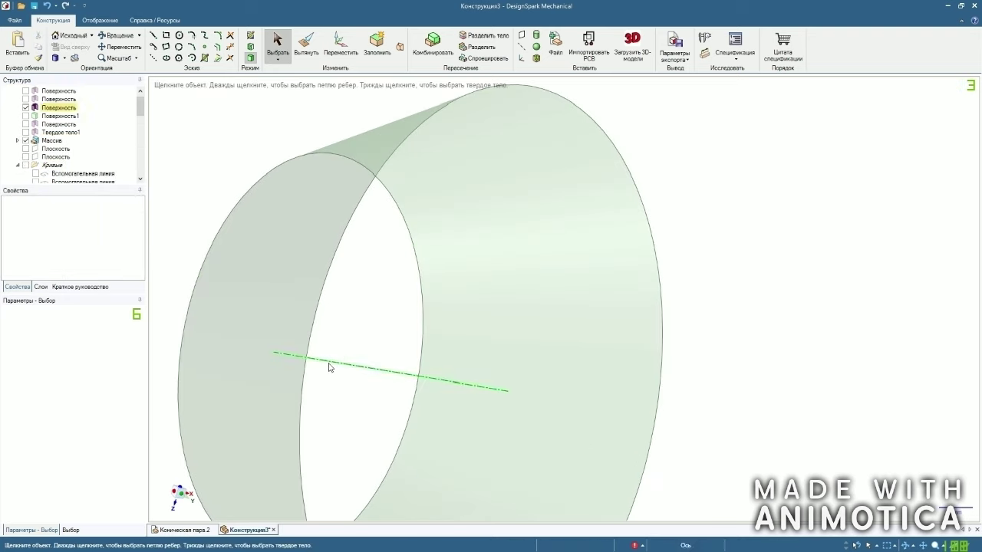
# Fill the small and large circular openings of the truncated cone surface to turn it into a solid.
pyautogui.click(319, 151)
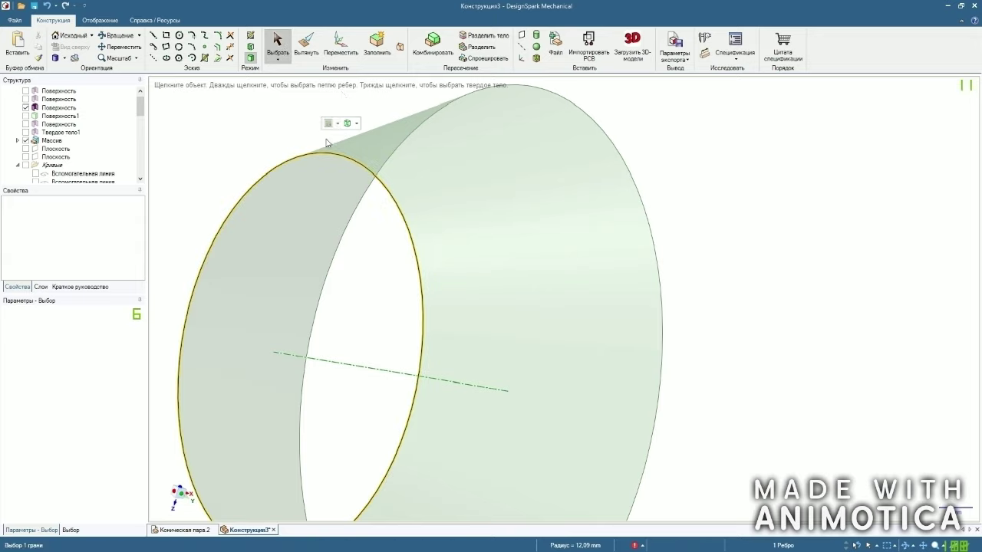
pyautogui.click(376, 46)
pyautogui.scroll(-3, 661, 326)
pyautogui.moveTo(611, 327); pyautogui.dragTo(537, 322, button='middle')
pyautogui.click(675, 254)
pyautogui.click(377, 48)
pyautogui.scroll(-2, 251, 204)
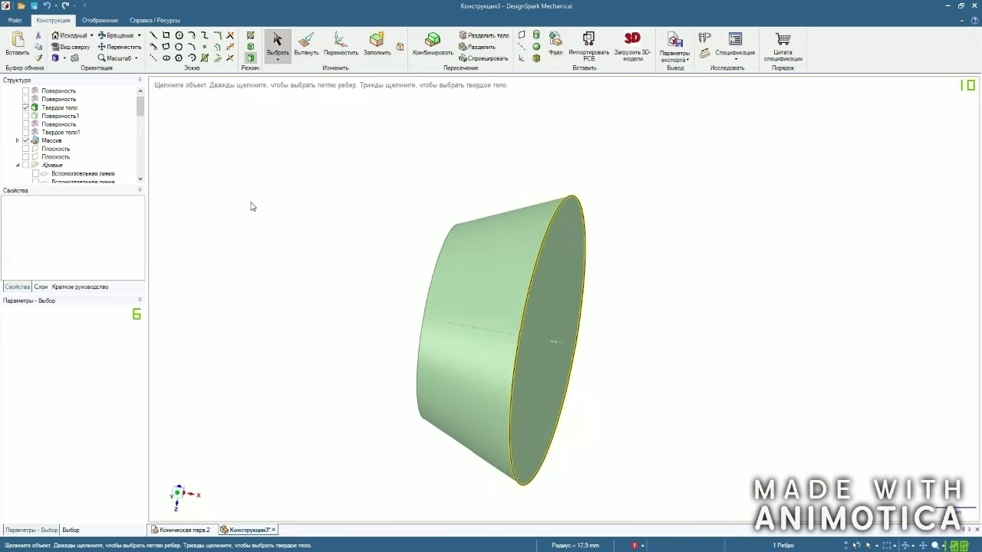
# Show the filleted tooth body and the sketch curves together with the solid cone.
pyautogui.click(26, 133)
pyautogui.moveTo(319, 137)
pyautogui.mouseDown(button='middle')
pyautogui.moveTo(296, 138)
pyautogui.moveTo(325, 146)
pyautogui.mouseUp(button='middle')
pyautogui.scroll(-2, 307, 147)
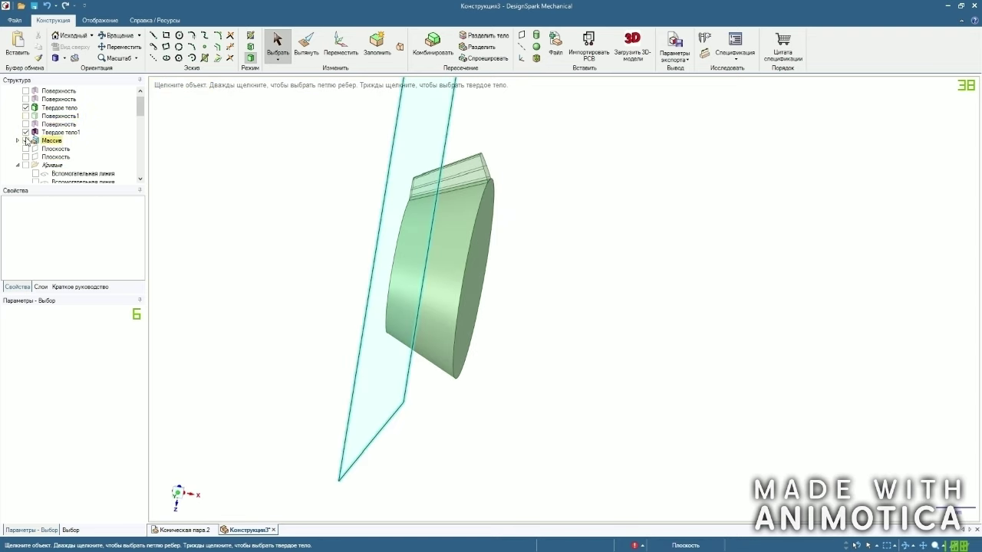
pyautogui.click(26, 166)
pyautogui.moveTo(263, 140); pyautogui.dragTo(258, 138, button='middle')
pyautogui.moveTo(200, 201); pyautogui.dragTo(200, 207, button='middle')
# Select the tooth body for moving and anchor the Move handle at the centre of the cone's large end face.
pyautogui.click(59, 132)
pyautogui.click(341, 43)
pyautogui.moveTo(448, 173); pyautogui.dragTo(463, 272)
pyautogui.moveTo(304, 283); pyautogui.dragTo(237, 300, button='middle')
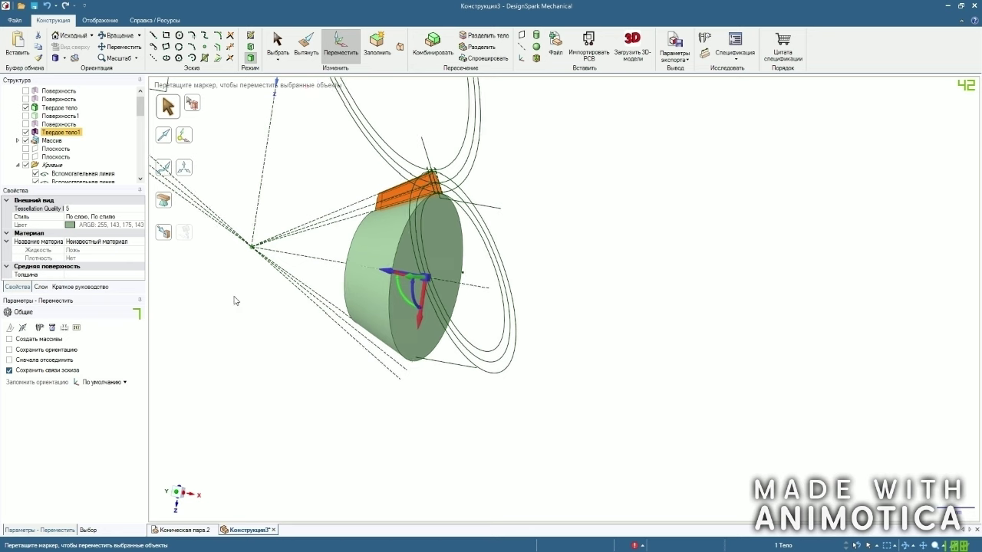
# Create a circular pattern of 16 teeth around the cone's axis and hide the sketch curves.
pyautogui.click(9, 339)
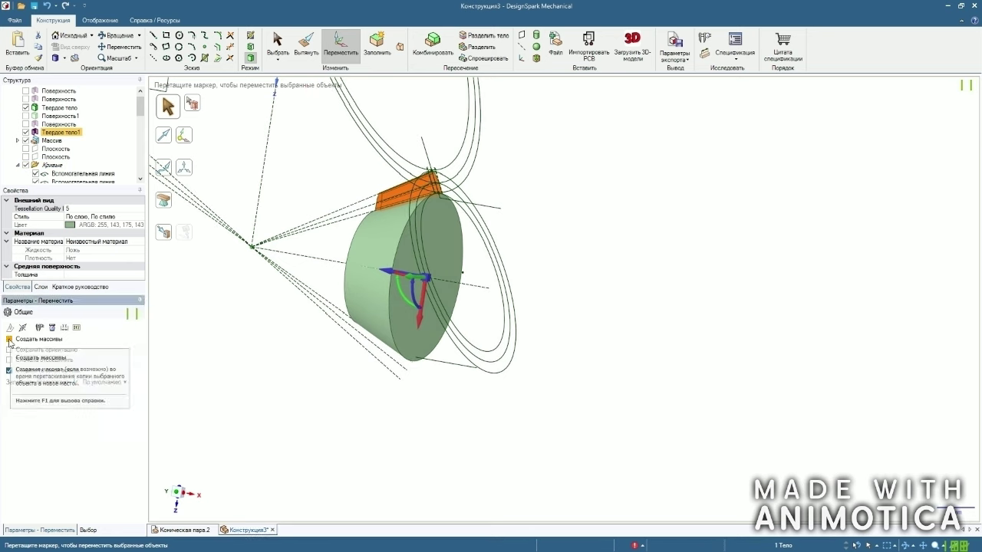
pyautogui.moveTo(414, 307); pyautogui.dragTo(364, 303, button='middle')
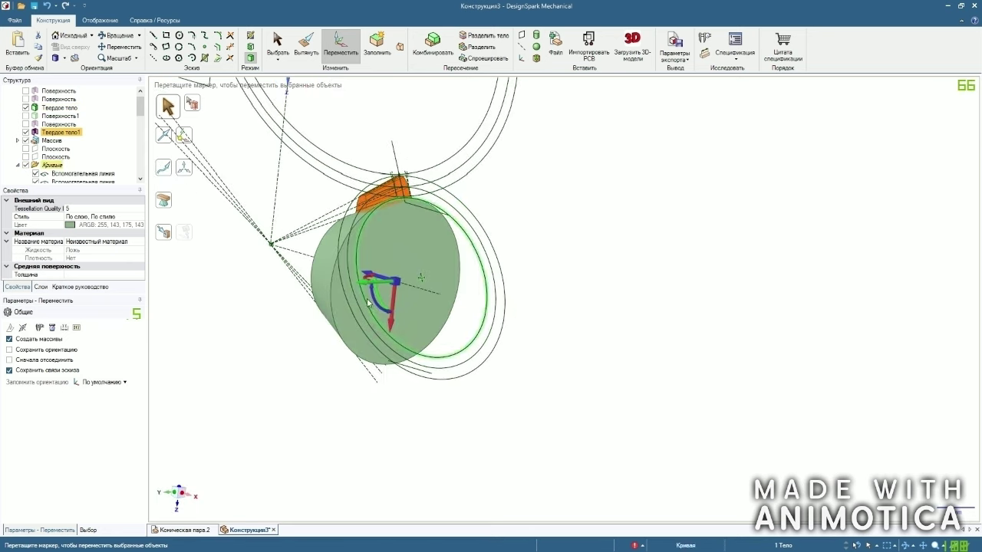
pyautogui.moveTo(375, 302); pyautogui.dragTo(278, 295)
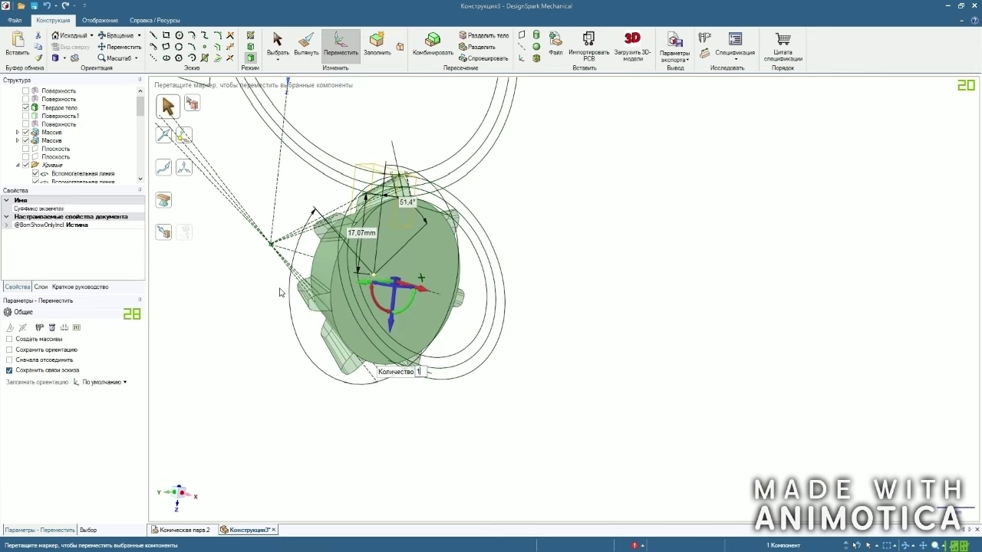
pyautogui.press('Return')
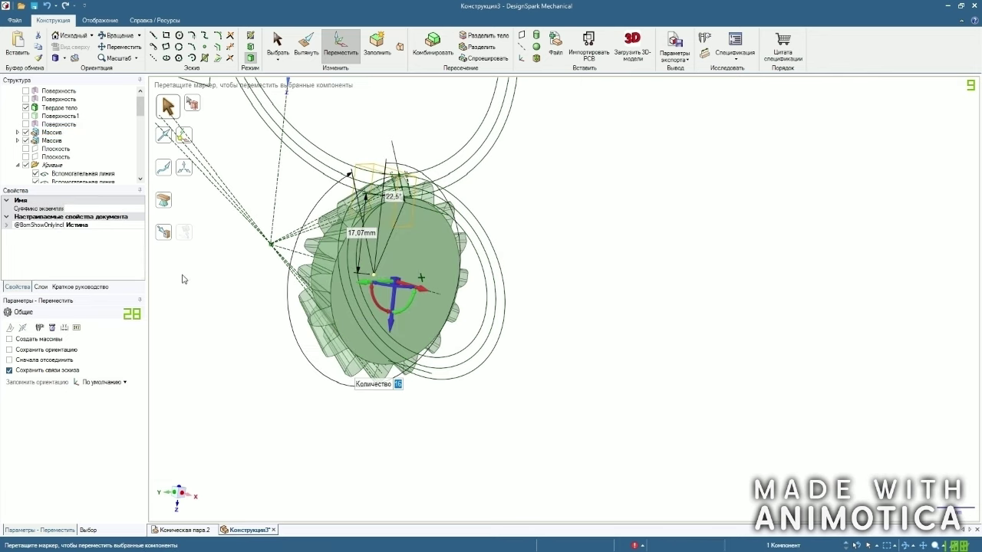
pyautogui.click(214, 280)
pyautogui.click(26, 165)
# Merge all the patterned teeth with the cone body into one solid gear using Combine.
pyautogui.moveTo(620, 287); pyautogui.dragTo(599, 229, button='middle')
pyautogui.click(436, 46)
pyautogui.scroll(2, 369, 201)
pyautogui.moveTo(368, 202); pyautogui.dragTo(419, 215, button='middle')
pyautogui.click(482, 310)
pyautogui.scroll(2, 603, 205)
pyautogui.scroll(-1, 602, 207)
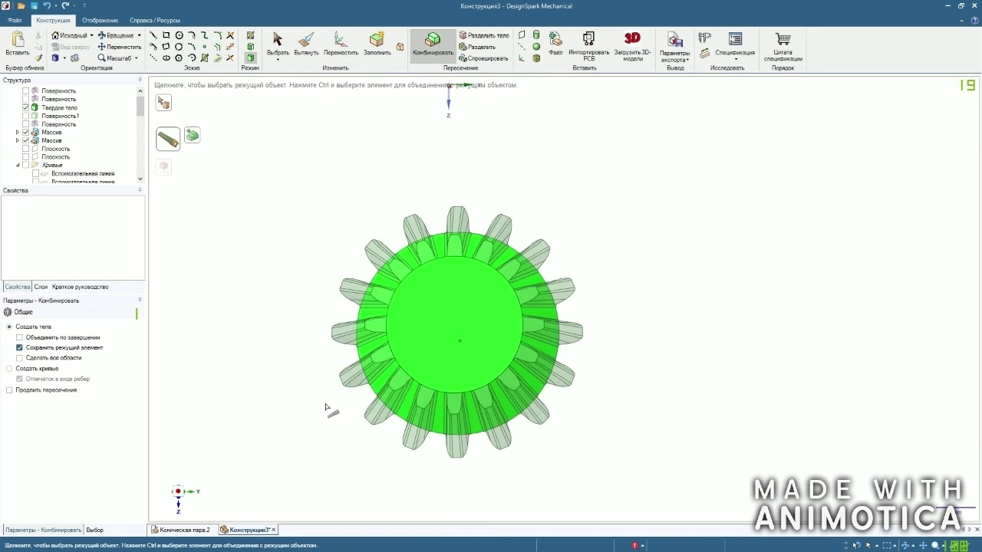
pyautogui.scroll(1, 325, 405)
pyautogui.click(529, 211)
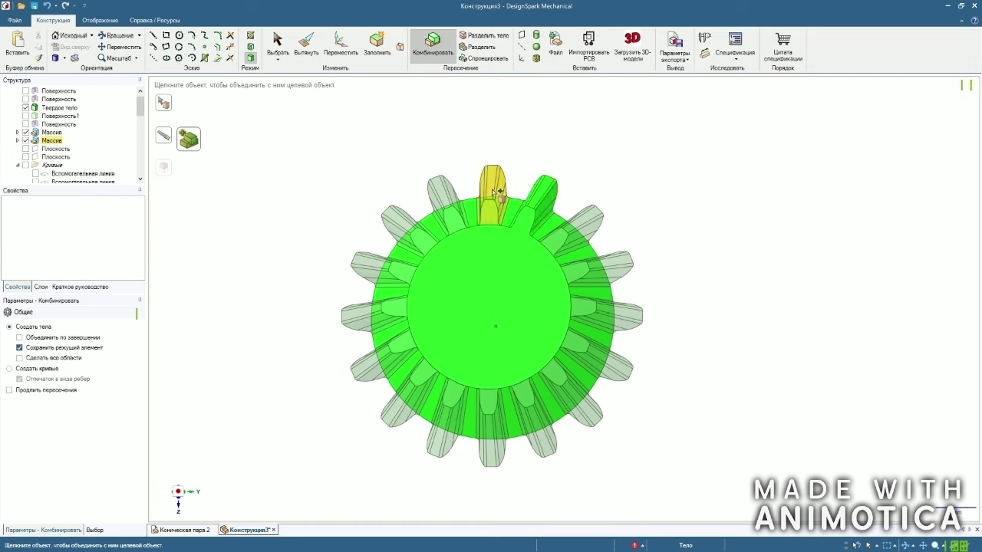
pyautogui.click(413, 222)
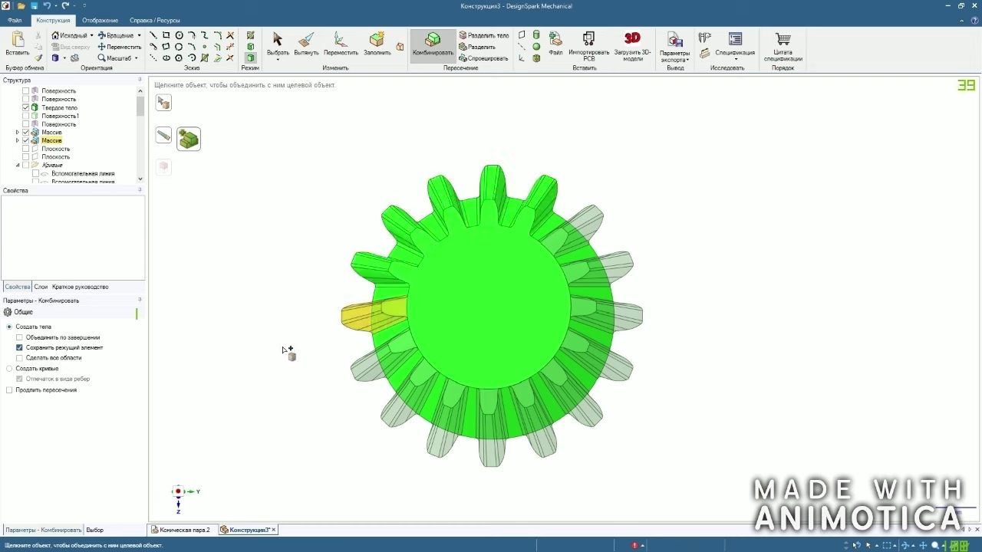
pyautogui.click(367, 372)
pyautogui.click(420, 400)
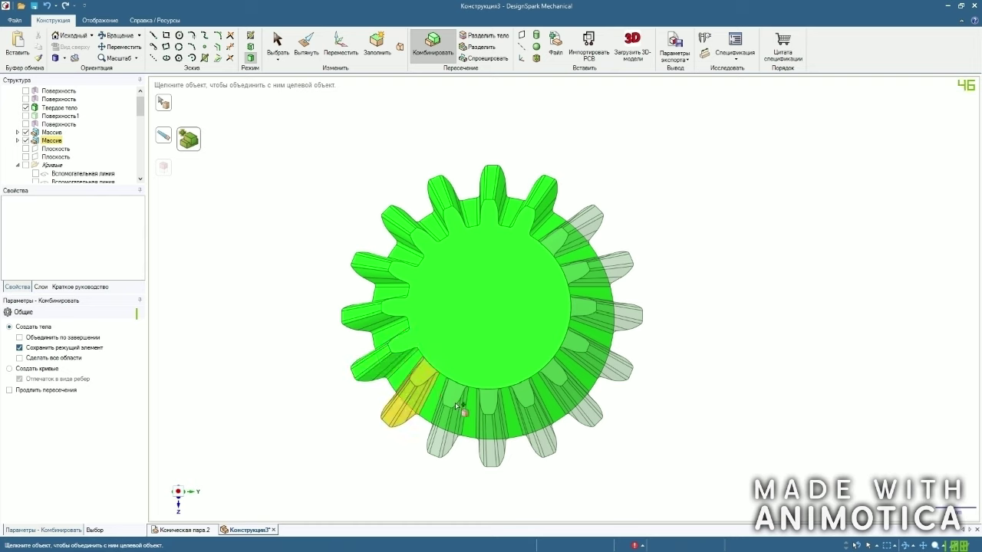
pyautogui.click(558, 448)
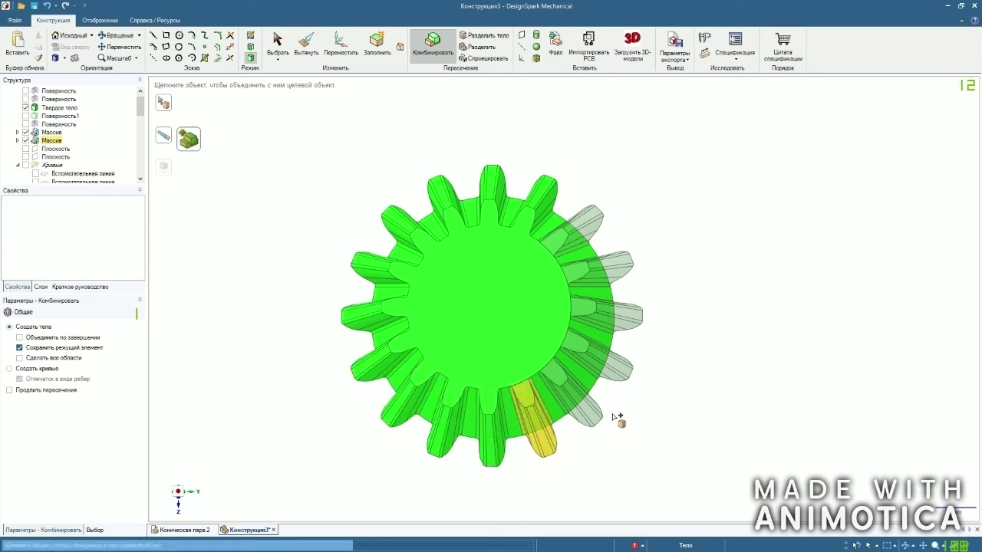
pyautogui.click(598, 411)
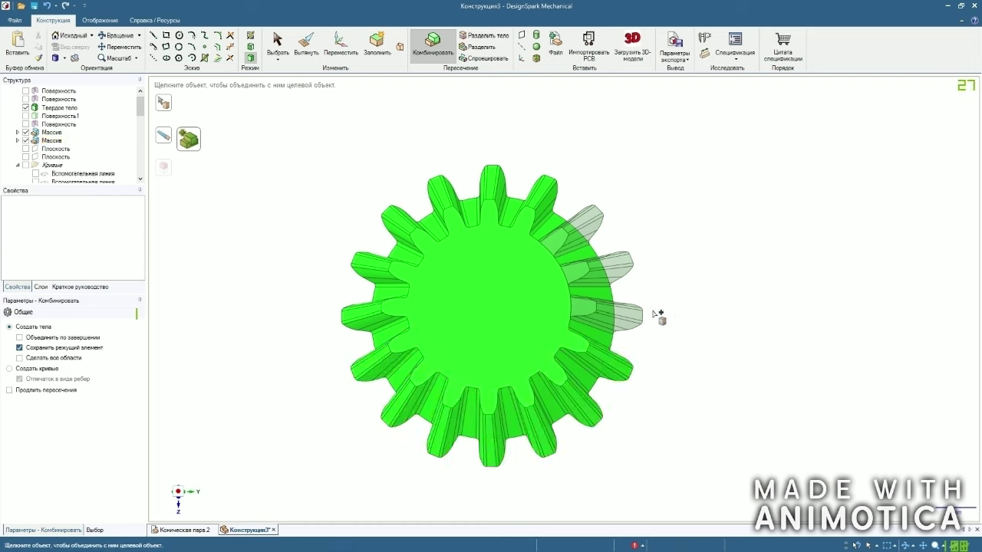
pyautogui.click(634, 262)
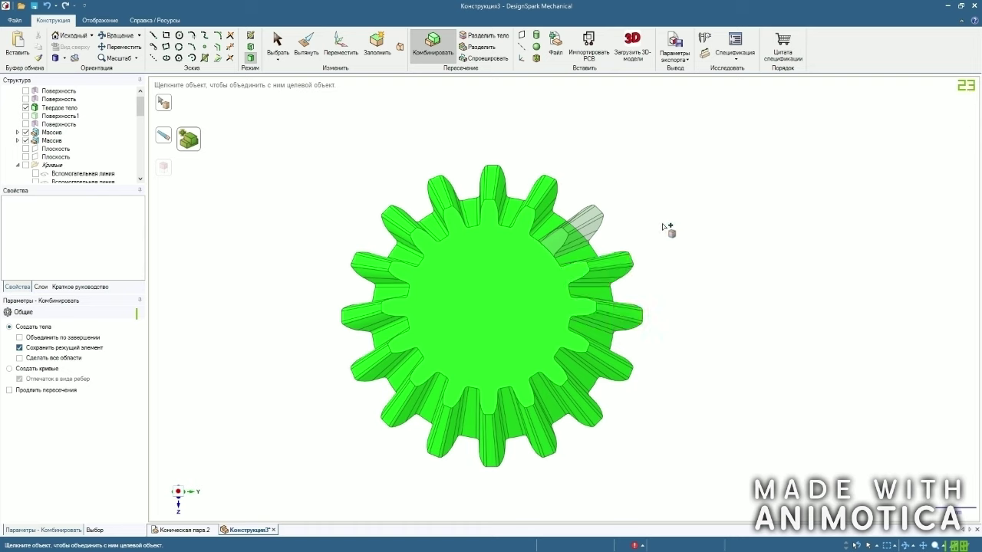
pyautogui.click(279, 43)
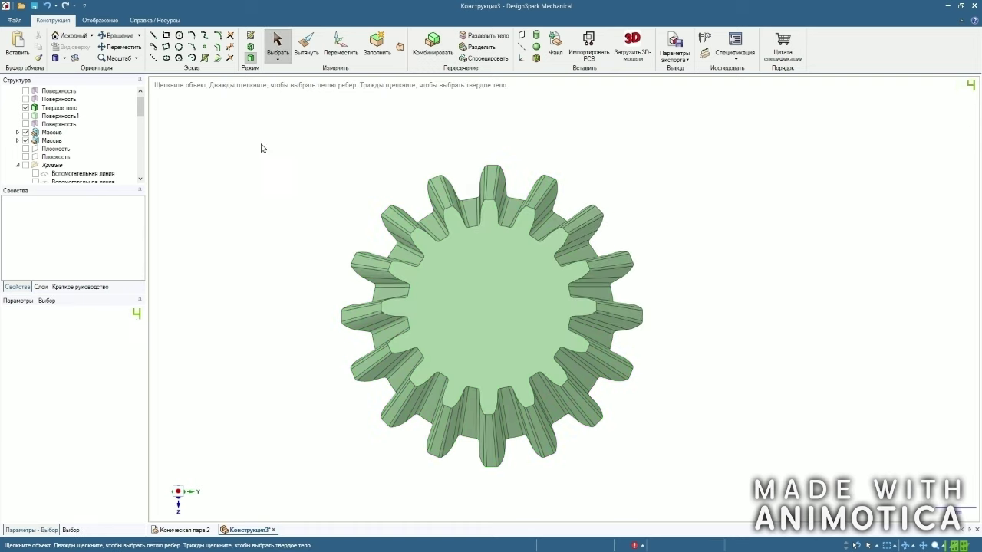
# Show the first gear's body meshing with the new gear and pick a coordinate axis for the sketch plane.
pyautogui.moveTo(246, 191); pyautogui.dragTo(205, 200, button='middle')
pyautogui.scroll(-5, 284, 195)
pyautogui.moveTo(642, 287); pyautogui.dragTo(348, 280, button='middle')
pyautogui.click(26, 116)
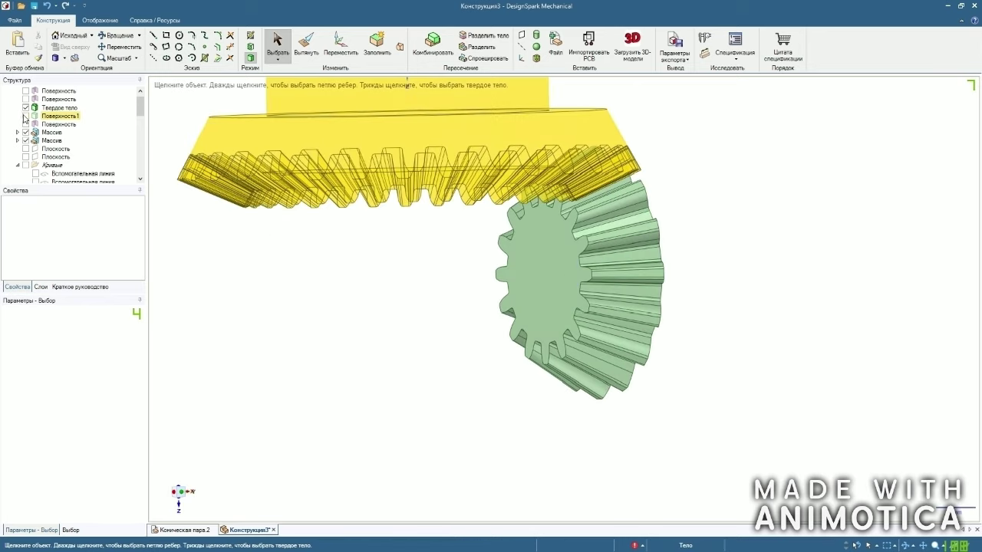
pyautogui.moveTo(402, 329); pyautogui.dragTo(421, 163, button='middle')
pyautogui.moveTo(358, 402); pyautogui.dragTo(362, 345, button='middle')
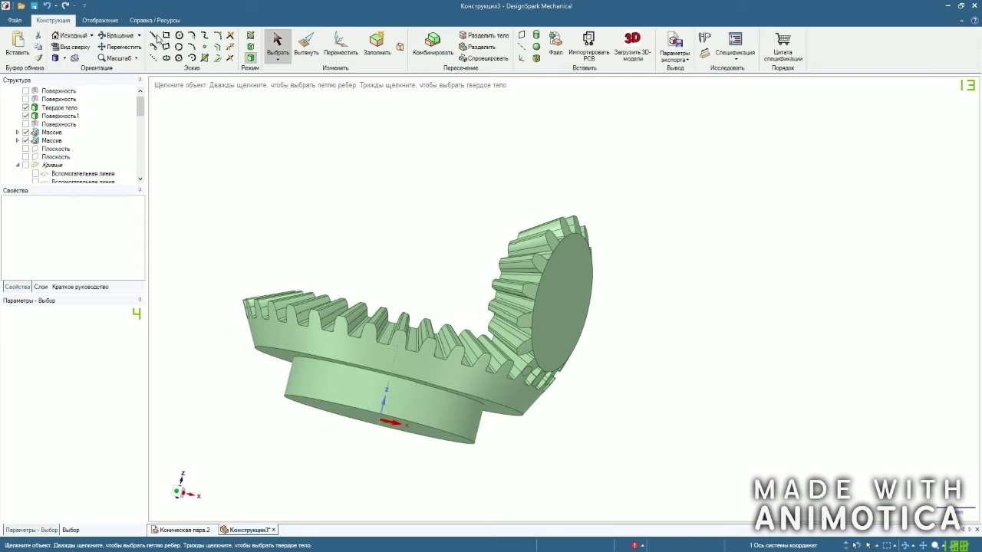
# Open a sketch on the XZ plane sectioning both gears and examine their meshing area face-on.
pyautogui.click(74, 47)
pyautogui.click(249, 38)
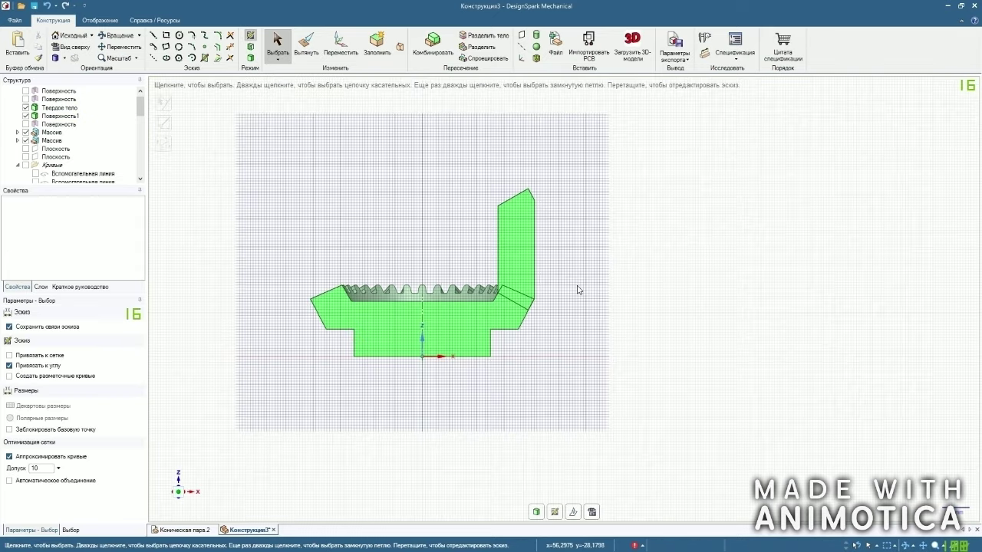
pyautogui.scroll(6, 493, 287)
pyautogui.scroll(5, 445, 320)
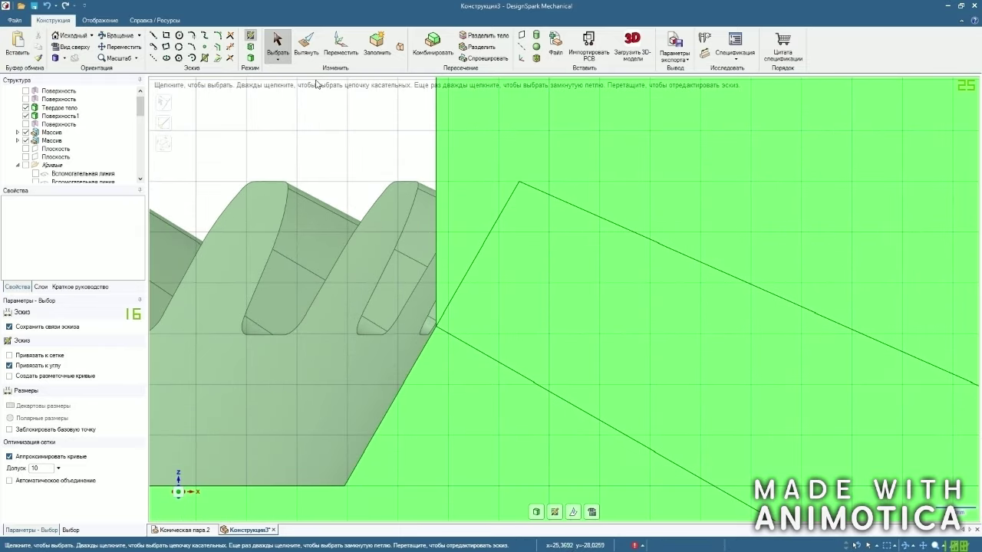
pyautogui.scroll(-4, 349, 136)
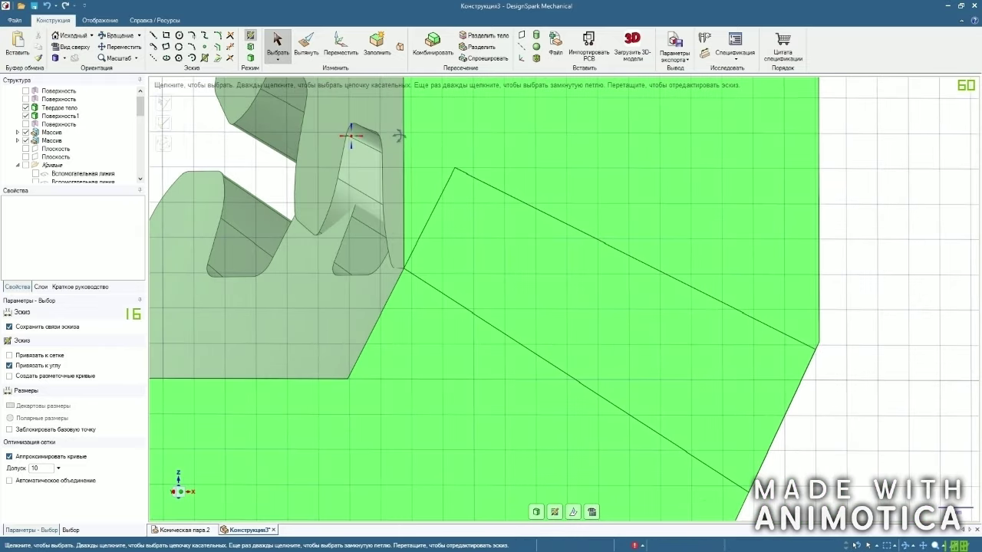
pyautogui.click(75, 47)
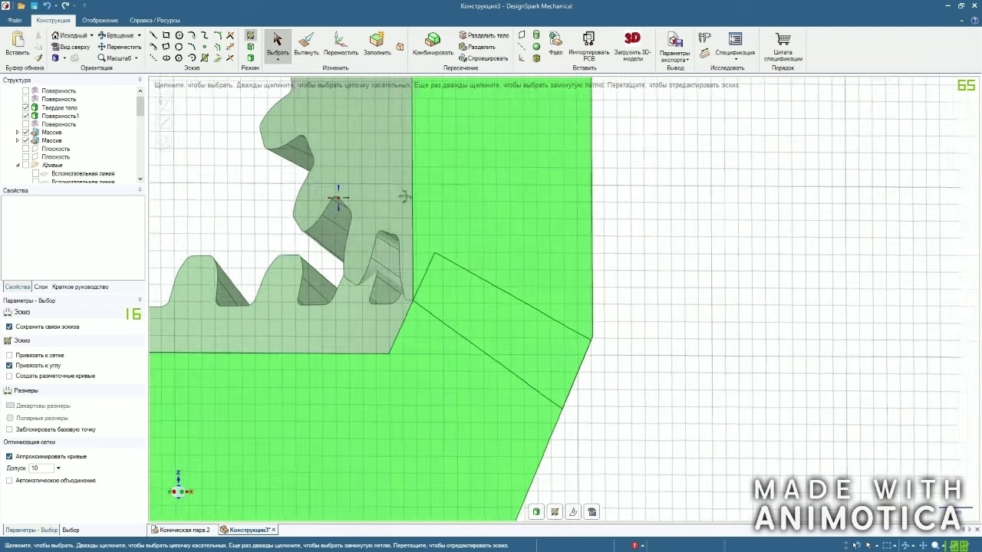
pyautogui.scroll(-2, 453, 250)
pyautogui.moveTo(489, 254); pyautogui.dragTo(508, 232, button='middle')
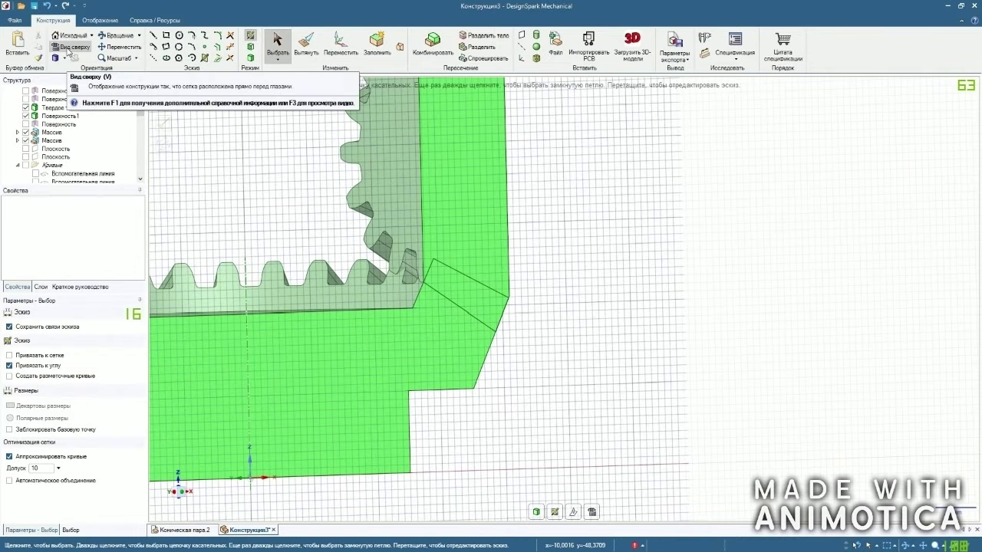
pyautogui.click(71, 48)
# With grid snapping on, draw a line about 4.46 mm long from the new gear's inner root corner along its tooth end.
pyautogui.click(153, 35)
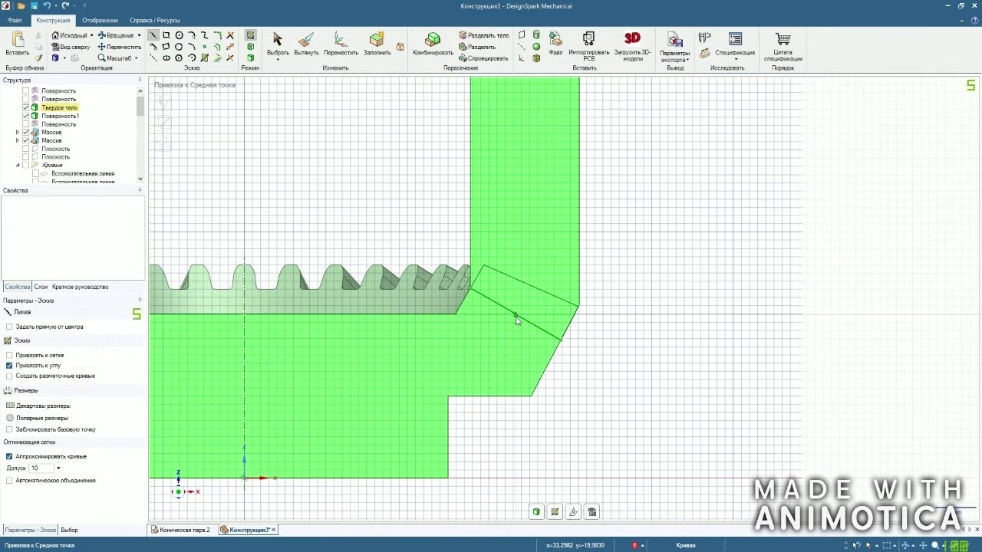
pyautogui.scroll(5, 438, 261)
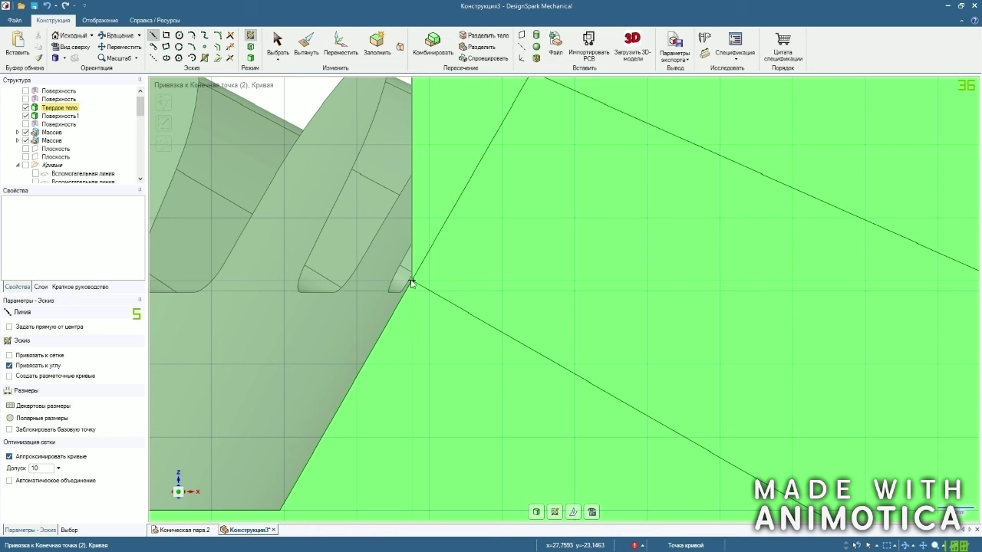
pyautogui.click(412, 284)
pyautogui.scroll(-3, 390, 281)
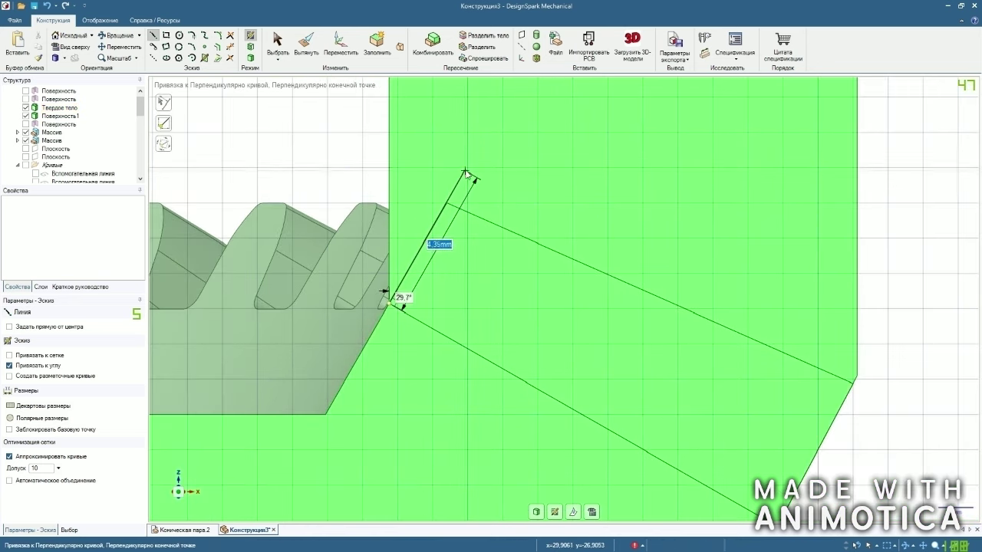
pyautogui.scroll(5, 465, 175)
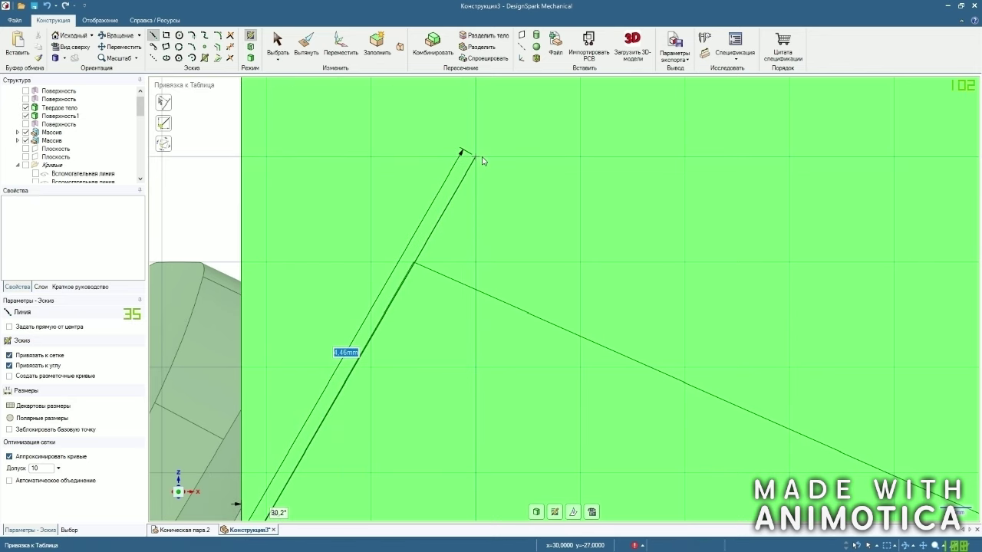
# Continue the profile from that line's end with a vertical line running up inside the new gear's section.
pyautogui.scroll(-6, 479, 156)
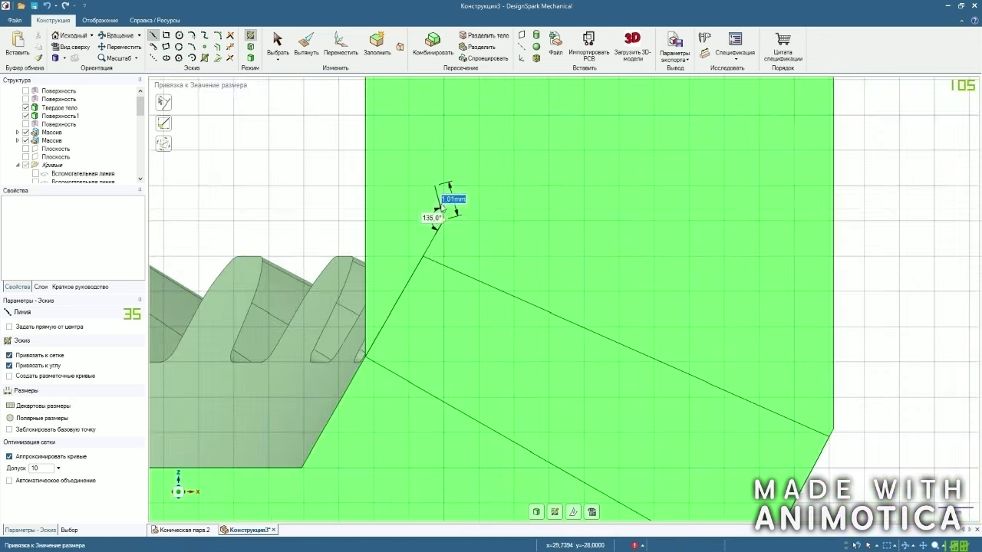
pyautogui.scroll(4, 443, 137)
pyautogui.scroll(-5, 445, 185)
pyautogui.scroll(-2, 447, 240)
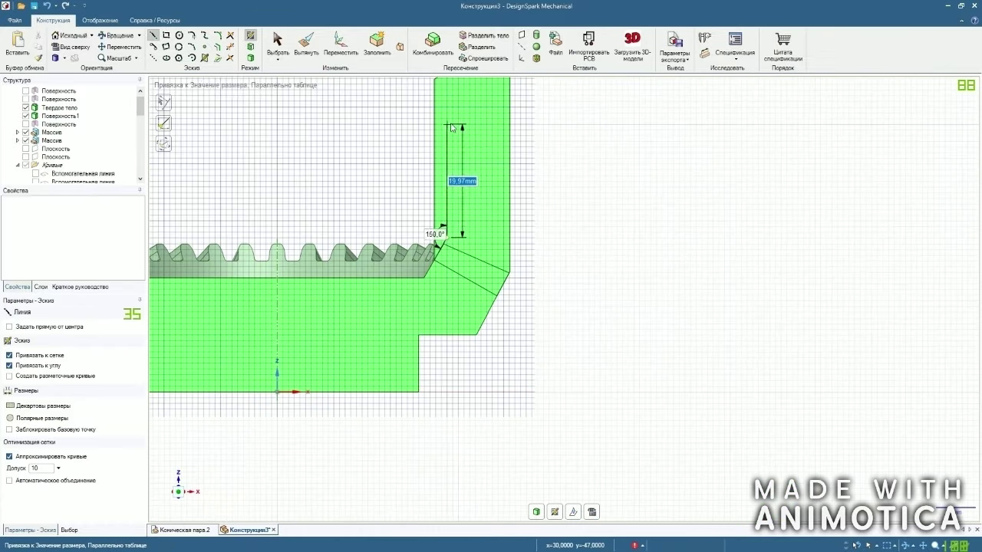
# Show the Кривые construction curves and finish the profile with a vertical line about 12 mm long up to the pinion's horizontal axis.
pyautogui.scroll(2, 449, 124)
pyautogui.click(26, 166)
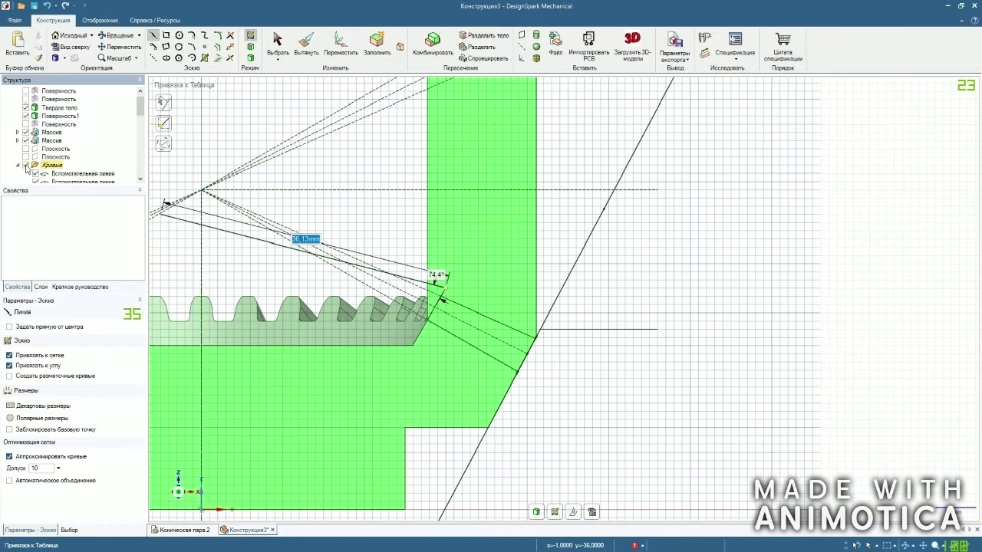
pyautogui.click(447, 190)
pyautogui.click(274, 54)
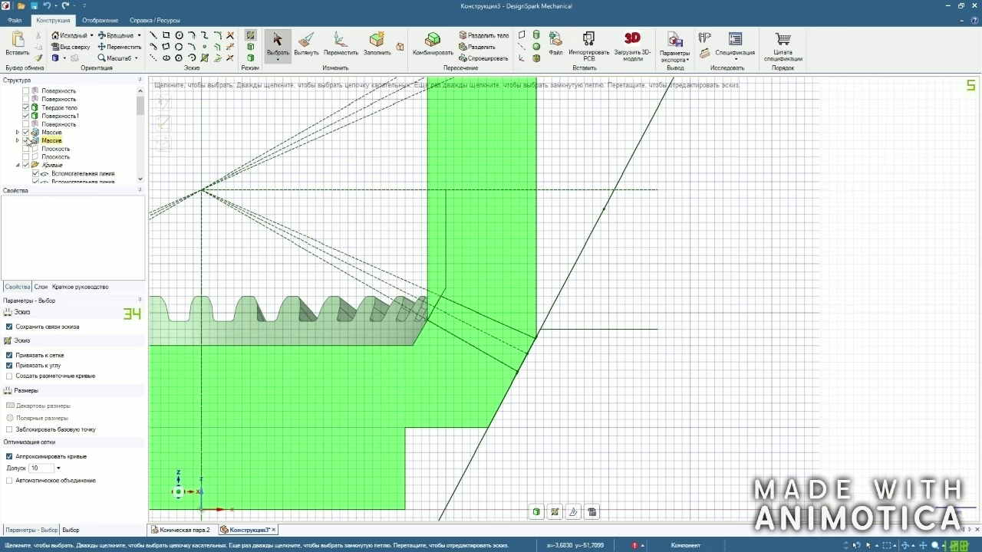
# Hide both gear bodies and revolve the two connected profile lines fully around the pinion's horizontal axis as a surface.
pyautogui.click(26, 116)
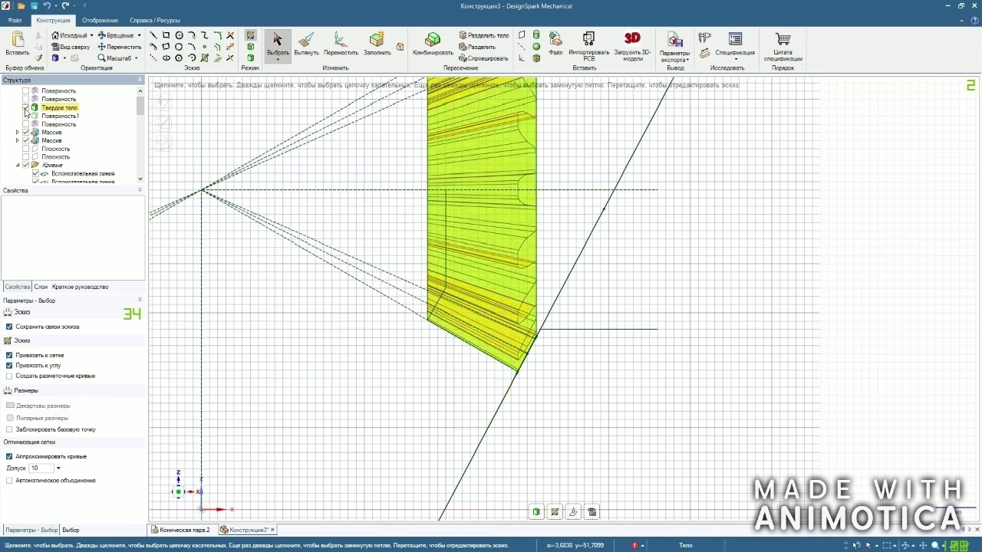
pyautogui.click(26, 108)
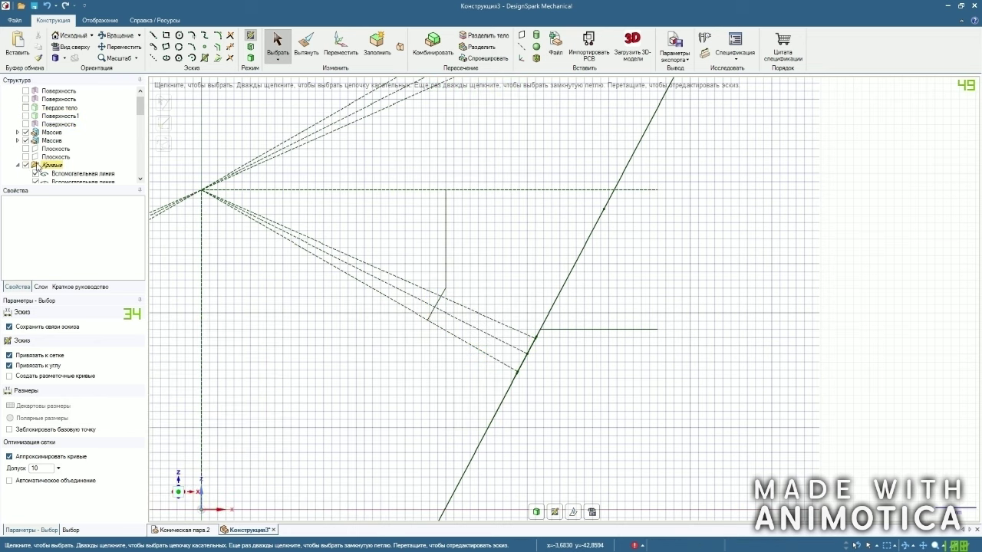
pyautogui.click(445, 219)
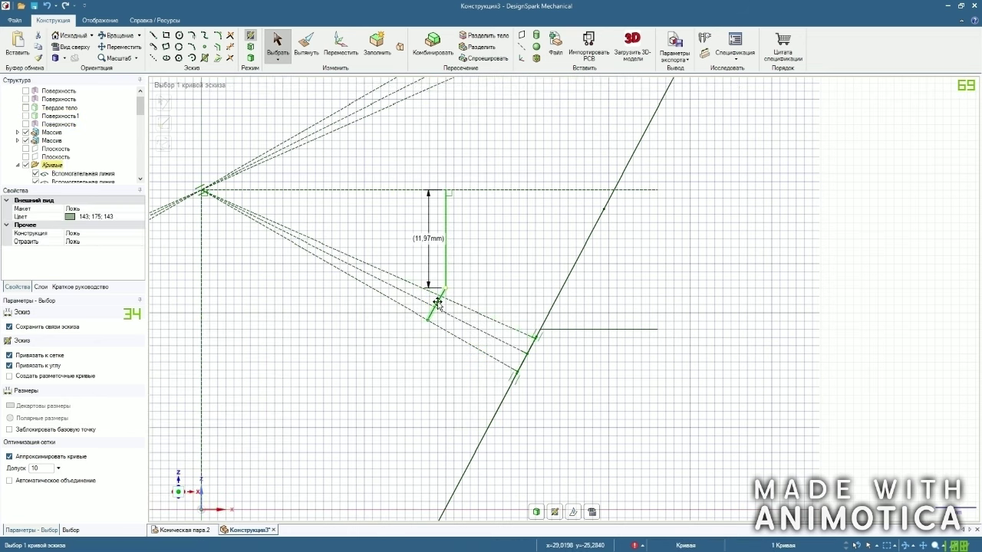
pyautogui.click(306, 46)
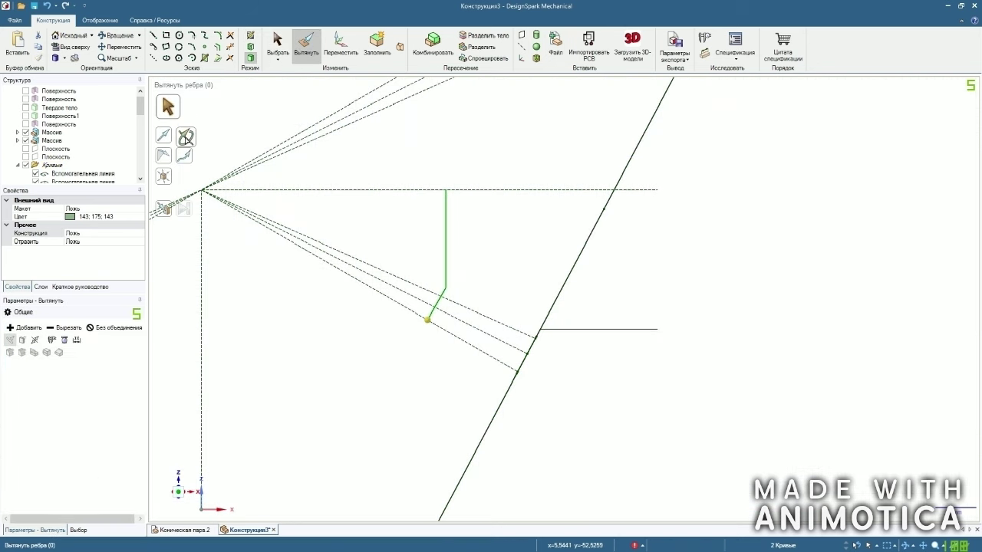
pyautogui.click(452, 189)
pyautogui.click(187, 212)
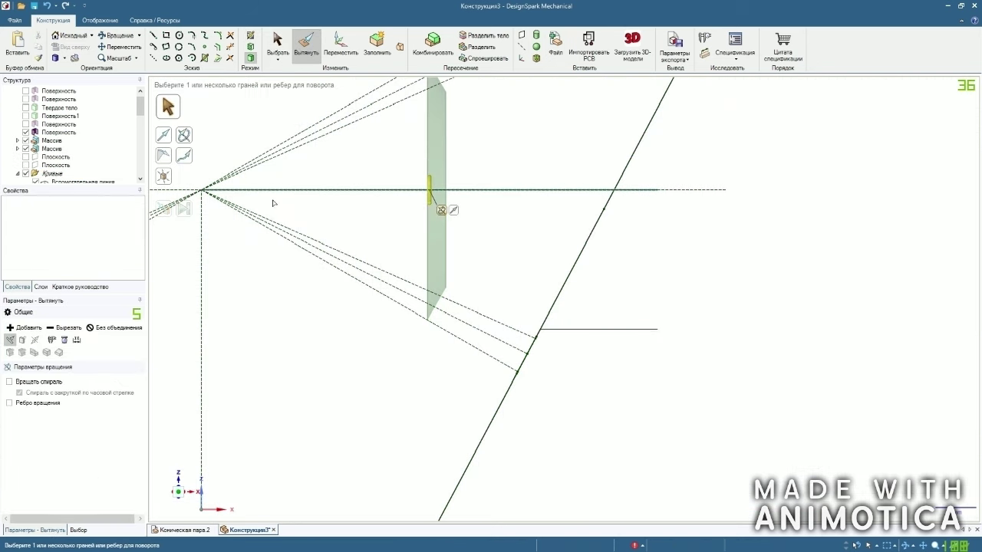
# Hide the construction curves, show the pinion body and split it with the revolved surface using Combine.
pyautogui.click(283, 50)
pyautogui.click(26, 174)
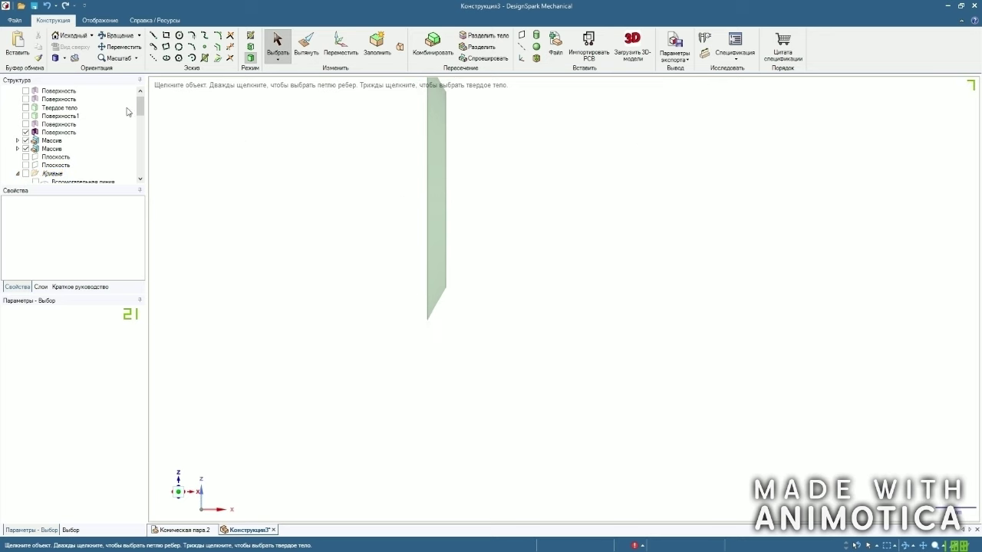
pyautogui.click(25, 107)
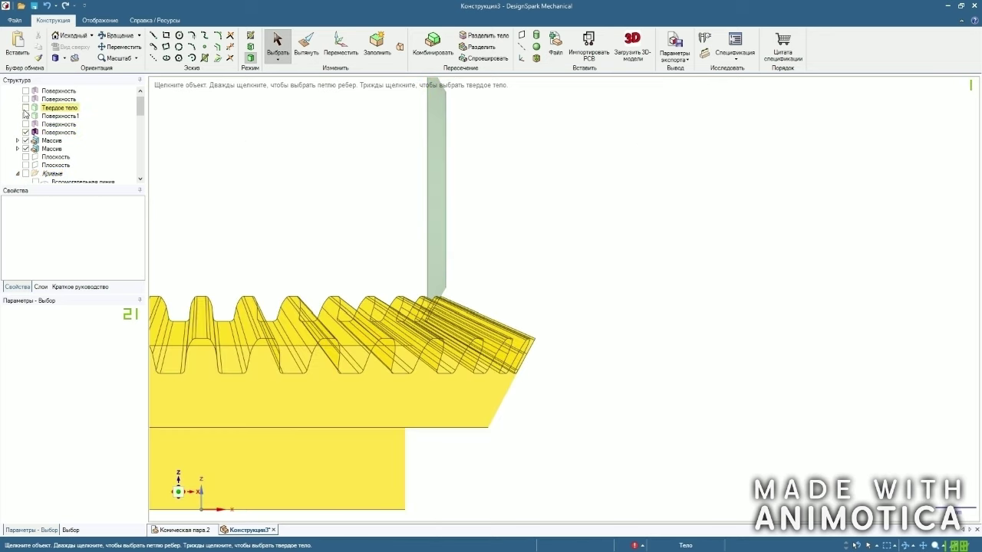
pyautogui.click(433, 46)
pyautogui.click(410, 158)
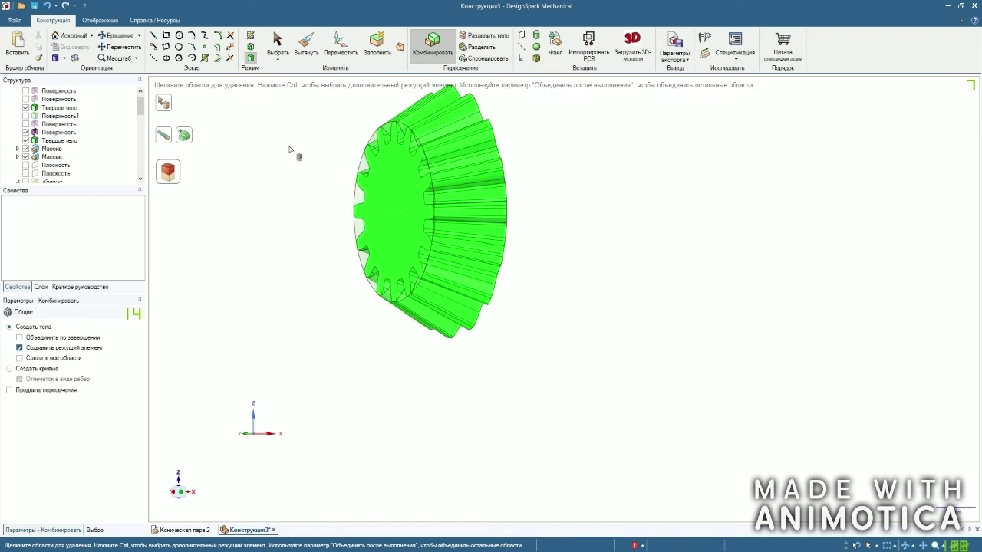
# Delete the cut-off solid inside the pinion's small end and hide the revolved cutting surface.
pyautogui.click(281, 63)
pyautogui.click(59, 108)
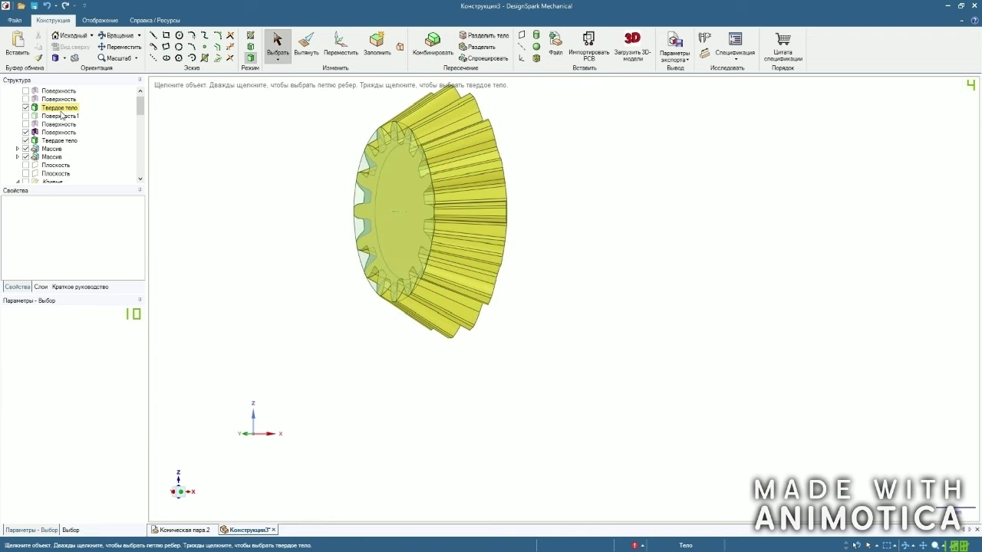
pyautogui.click(59, 140)
pyautogui.rightClick(66, 139)
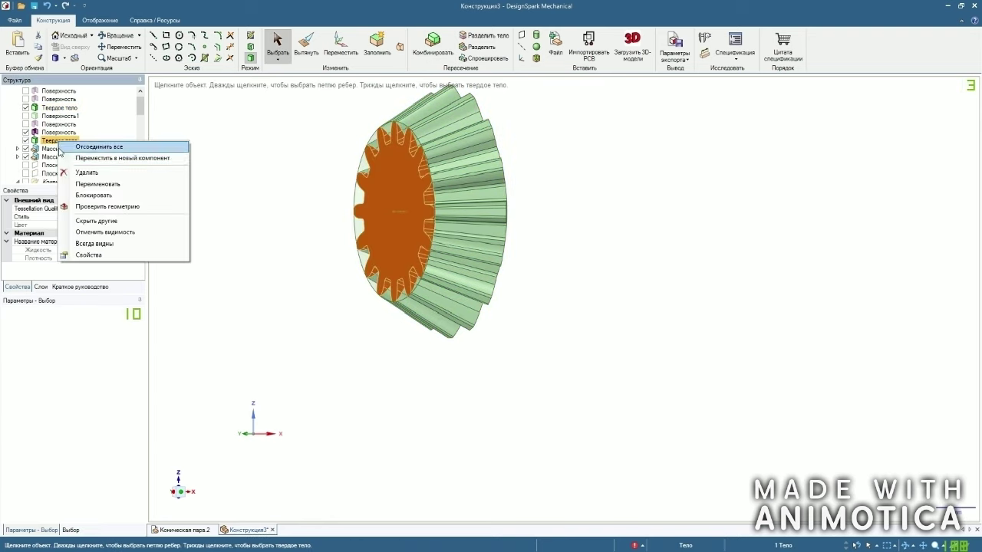
pyautogui.click(86, 171)
pyautogui.click(26, 133)
# Try to round the circular edge on the pinion's small end face with Pull.
pyautogui.moveTo(308, 171); pyautogui.dragTo(326, 143, button='middle')
pyautogui.scroll(2, 309, 169)
pyautogui.scroll(2, 342, 120)
pyautogui.click(307, 53)
pyautogui.click(481, 176)
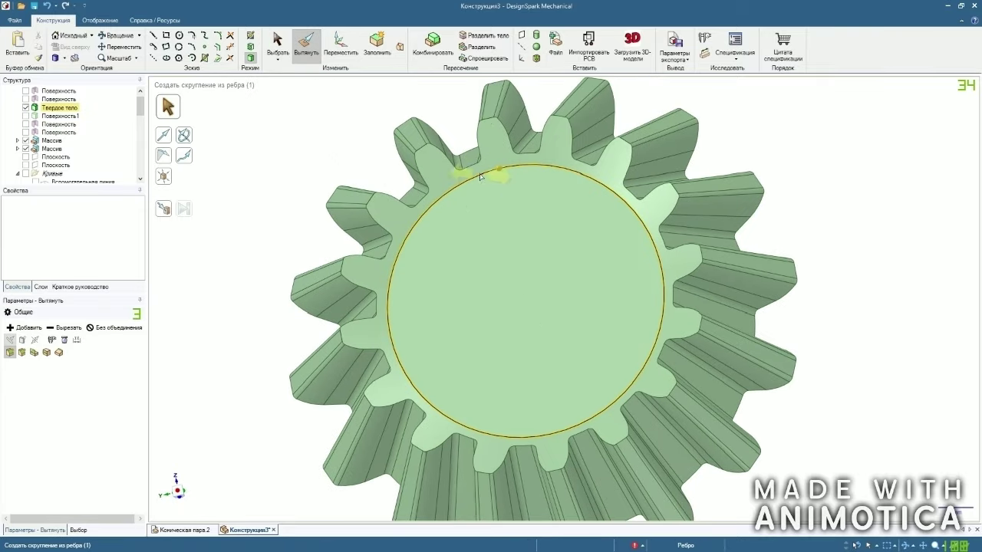
pyautogui.moveTo(349, 155); pyautogui.dragTo(283, 142)
pyautogui.click(48, 9)
pyautogui.click(284, 177)
pyautogui.scroll(-4, 285, 177)
pyautogui.moveTo(750, 228); pyautogui.dragTo(718, 254, button='middle')
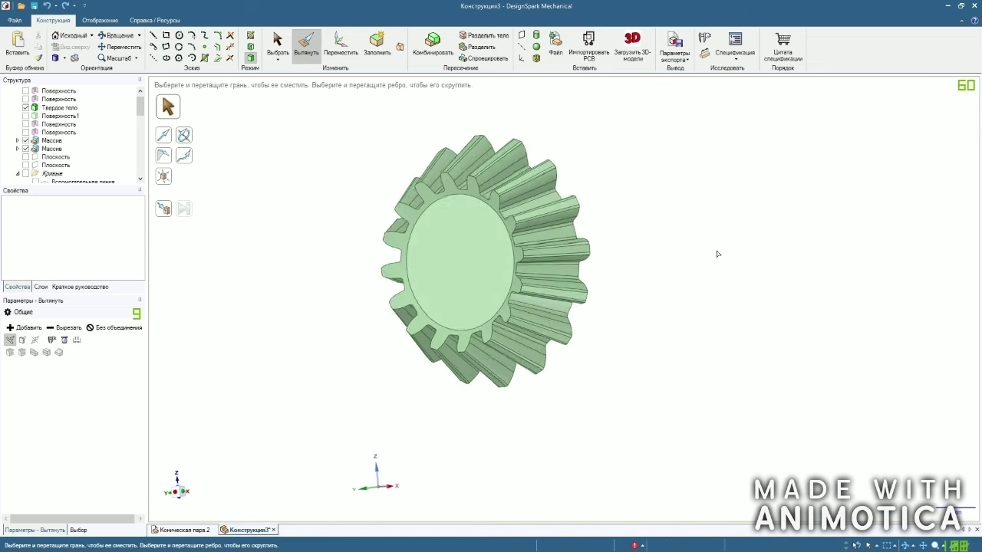
# Show the large gear Поверхность1 again and check both gears in a face-on cross-section.
pyautogui.click(25, 116)
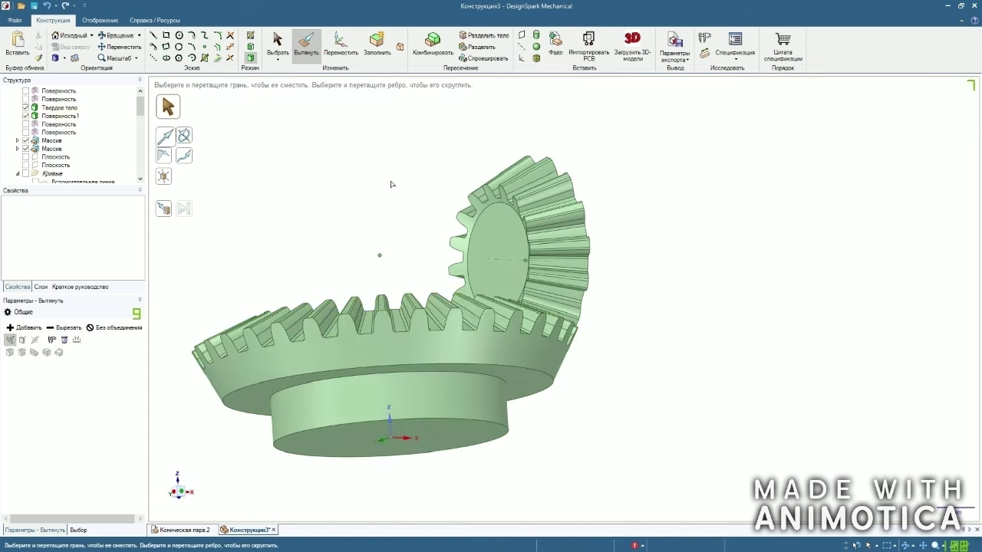
pyautogui.click(278, 51)
pyautogui.click(250, 36)
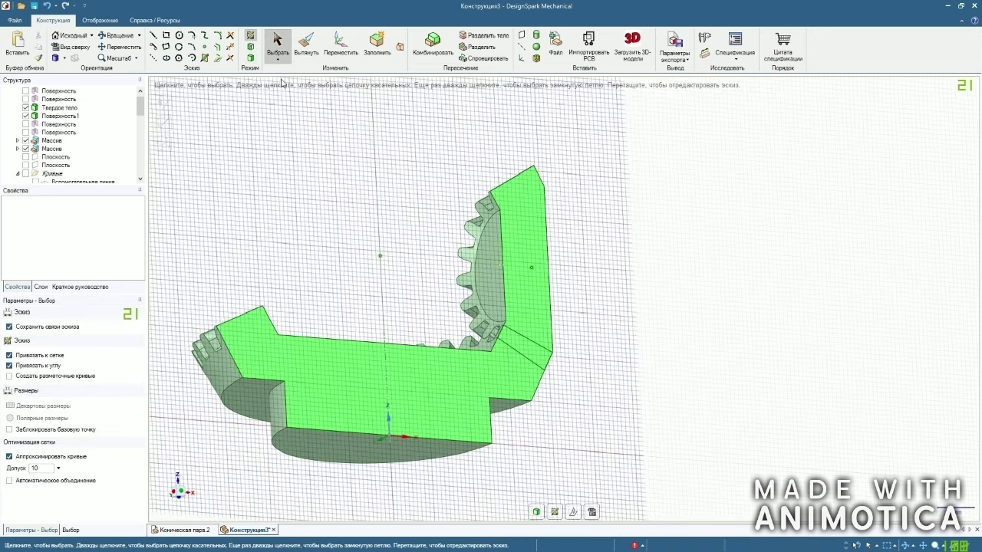
pyautogui.click(77, 47)
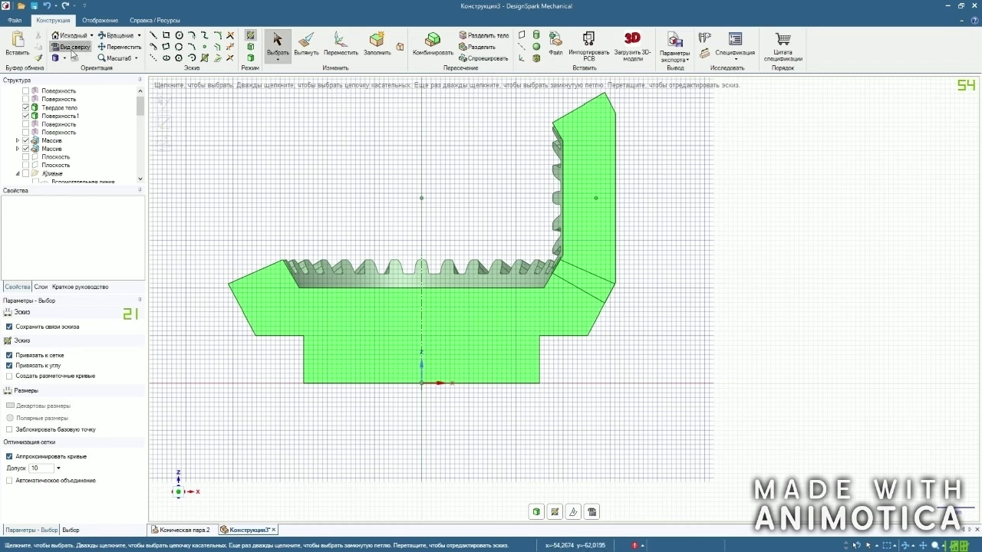
pyautogui.click(250, 58)
# Rotate the pinion body about 11° around its own axis with Move so its teeth mesh with the large gear.
pyautogui.moveTo(368, 158)
pyautogui.mouseDown(button='middle')
pyautogui.moveTo(440, 189)
pyautogui.moveTo(495, 178)
pyautogui.moveTo(229, 150)
pyautogui.mouseUp(button='middle')
pyautogui.moveTo(649, 289); pyautogui.dragTo(620, 259, button='middle')
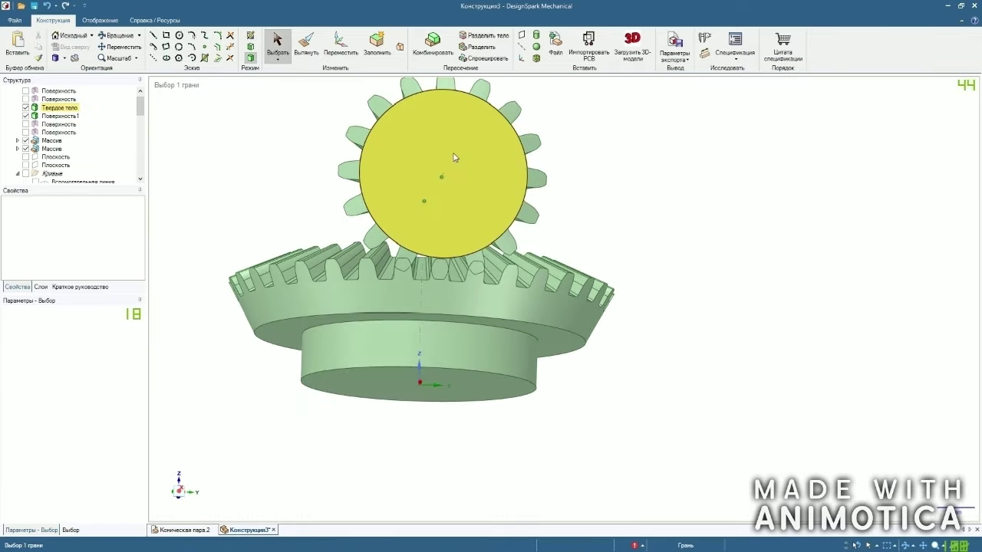
pyautogui.click(63, 109)
pyautogui.click(342, 45)
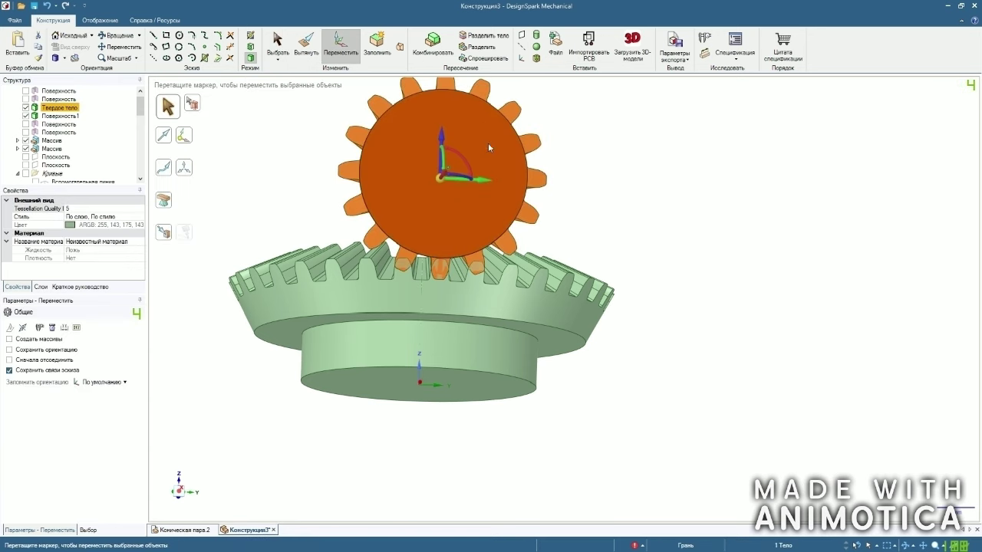
pyautogui.moveTo(468, 170); pyautogui.dragTo(462, 160)
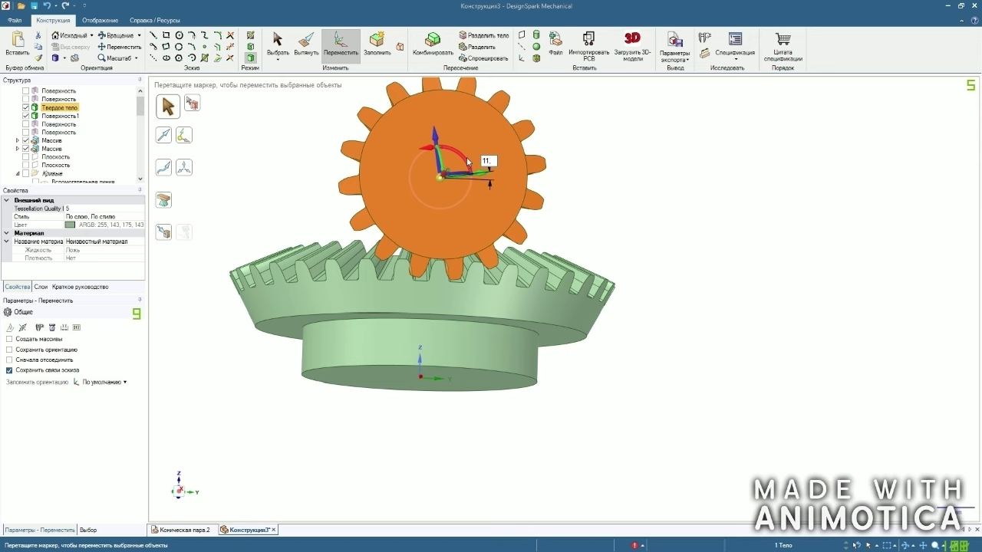
pyautogui.click(286, 131)
# Set up a sketch plane that sections both gears through their axes.
pyautogui.scroll(2, 288, 141)
pyautogui.moveTo(289, 151); pyautogui.dragTo(411, 167, button='middle')
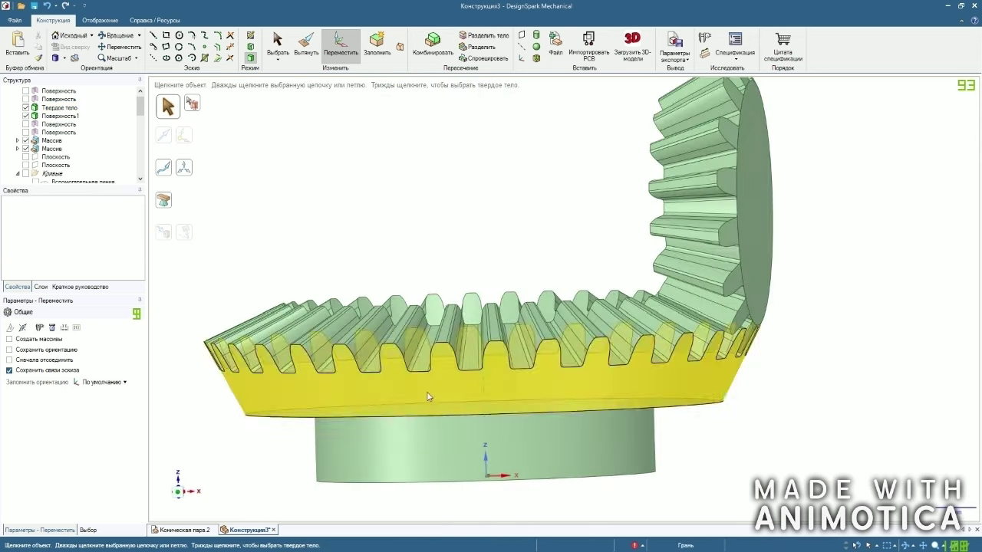
pyautogui.click(502, 476)
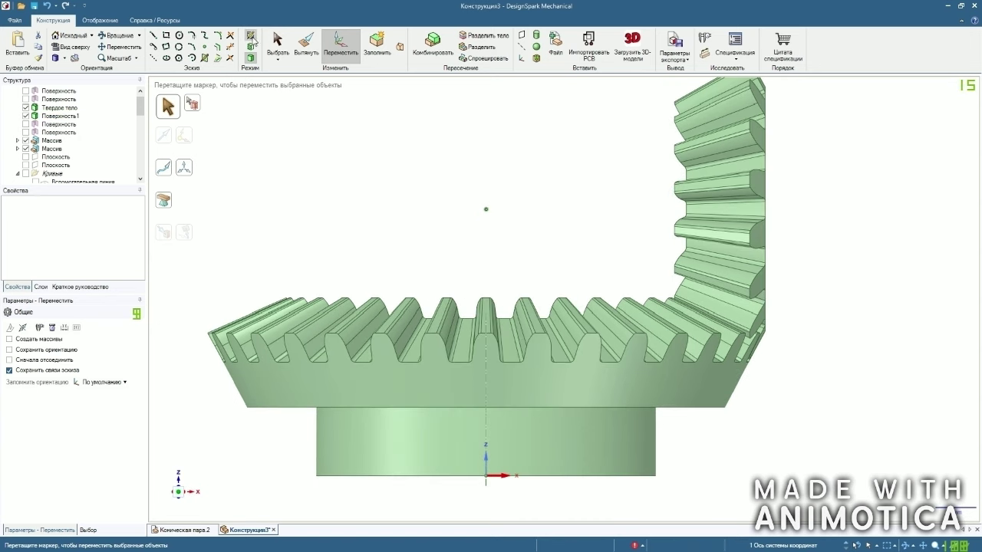
pyautogui.click(250, 36)
pyautogui.scroll(-2, 291, 127)
# Show the construction curves and cut a 26 mm diameter cylinder through the large gear along its vertical axis from the origin.
pyautogui.click(535, 36)
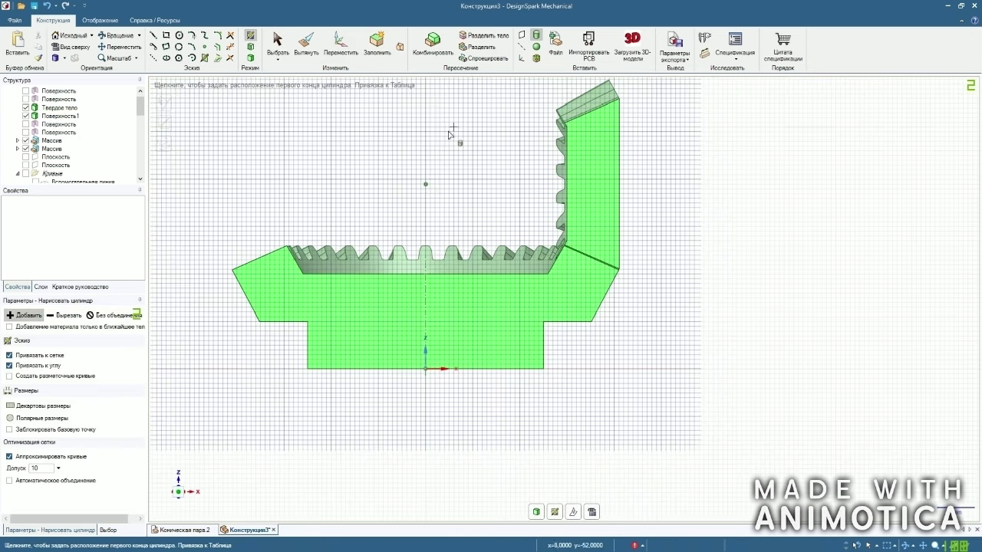
pyautogui.moveTo(140, 108)
pyautogui.mouseDown()
pyautogui.moveTo(140, 127)
pyautogui.moveTo(140, 119)
pyautogui.mouseUp()
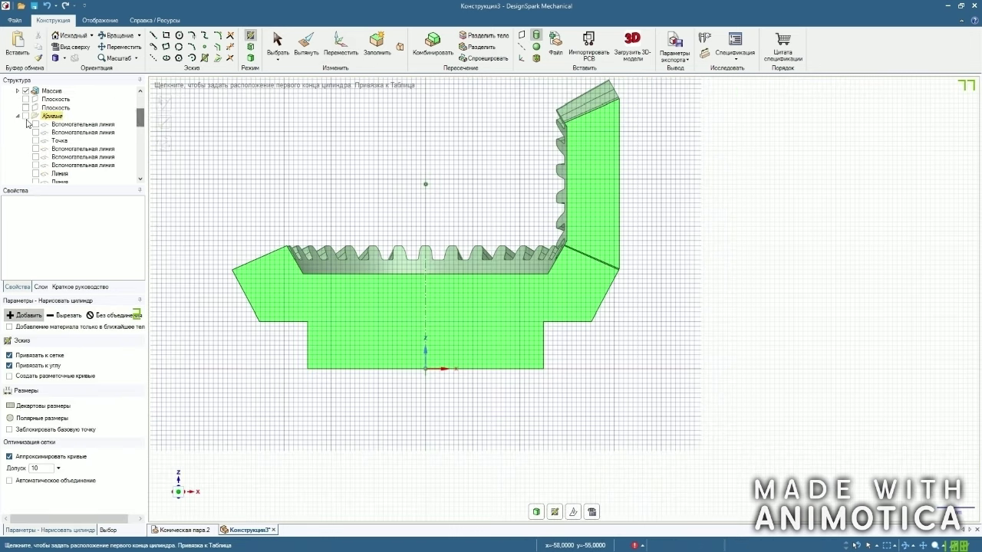
pyautogui.click(26, 116)
pyautogui.scroll(2, 538, 156)
pyautogui.scroll(5, 439, 408)
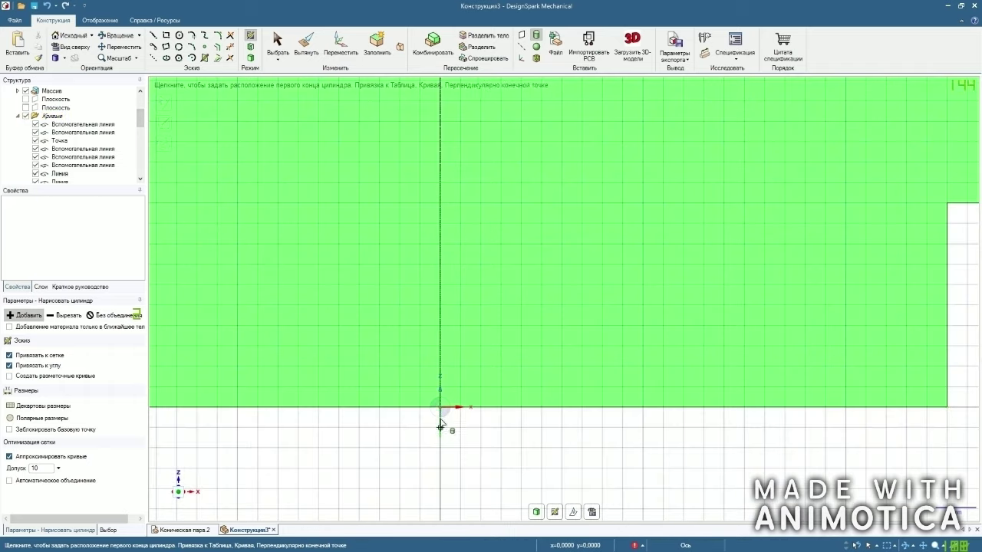
pyautogui.click(441, 408)
pyautogui.scroll(-4, 428, 440)
pyautogui.click(435, 229)
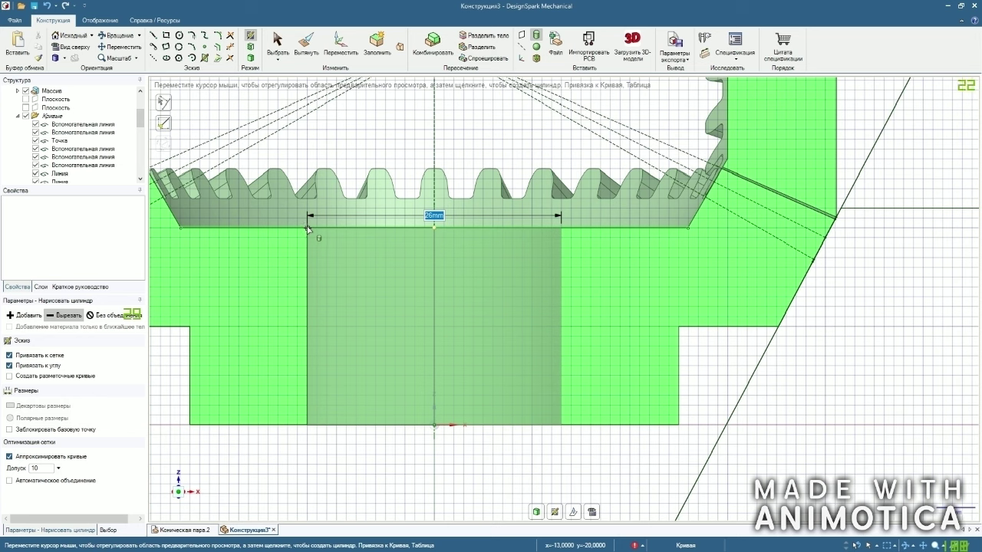
pyautogui.click(295, 284)
# Cut a cylindrical bore about 16 mm in diameter through the pinion along its horizontal axis.
pyautogui.scroll(-3, 295, 284)
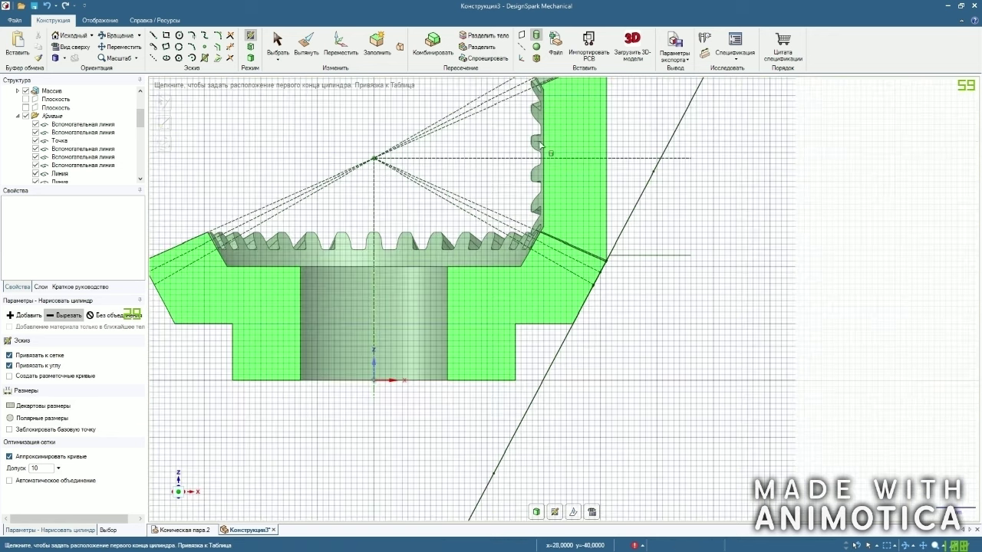
pyautogui.scroll(5, 614, 184)
pyautogui.scroll(4, 614, 185)
pyautogui.click(615, 185)
pyautogui.click(289, 185)
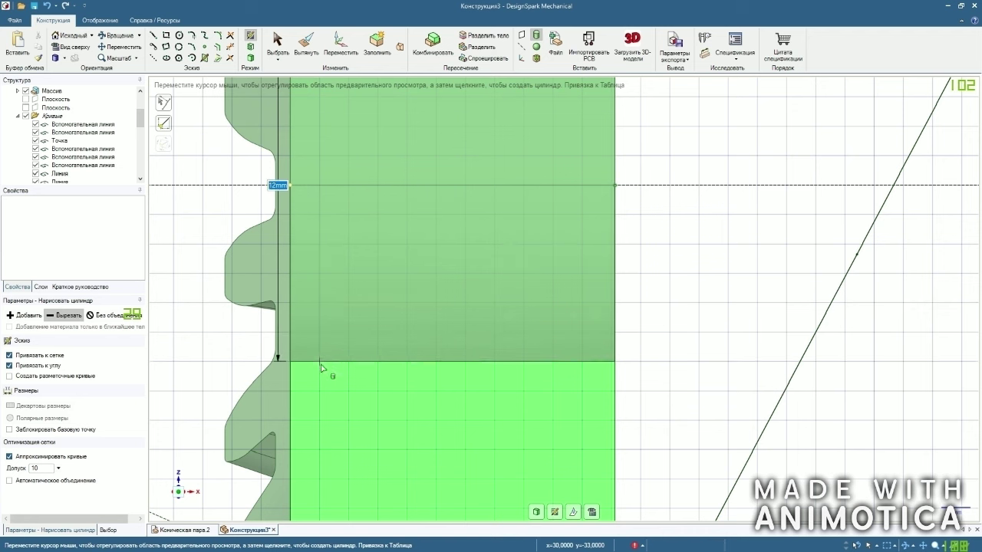
pyautogui.click(338, 310)
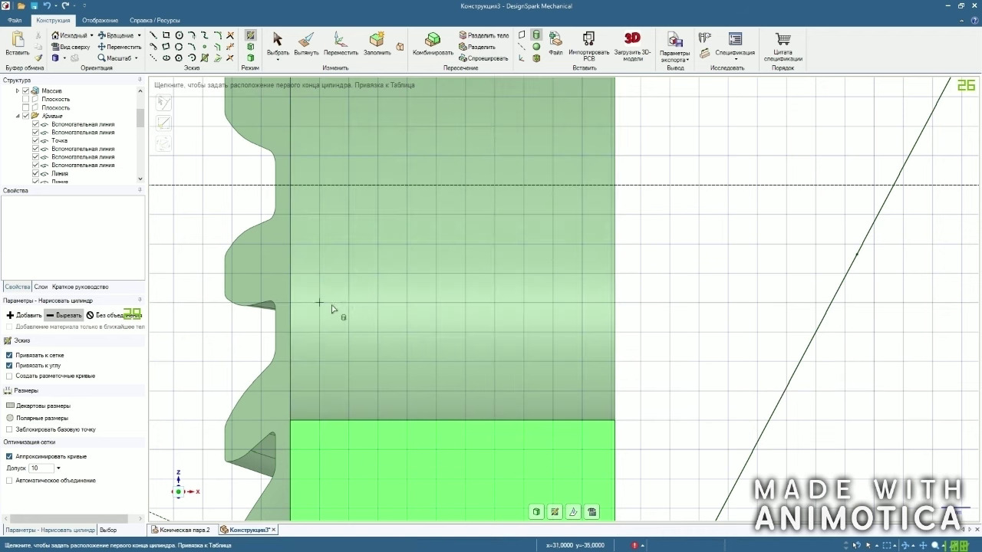
# Return to 3D mode, hide the construction curves and inspect the bored gear pair from several angles.
pyautogui.scroll(-5, 319, 307)
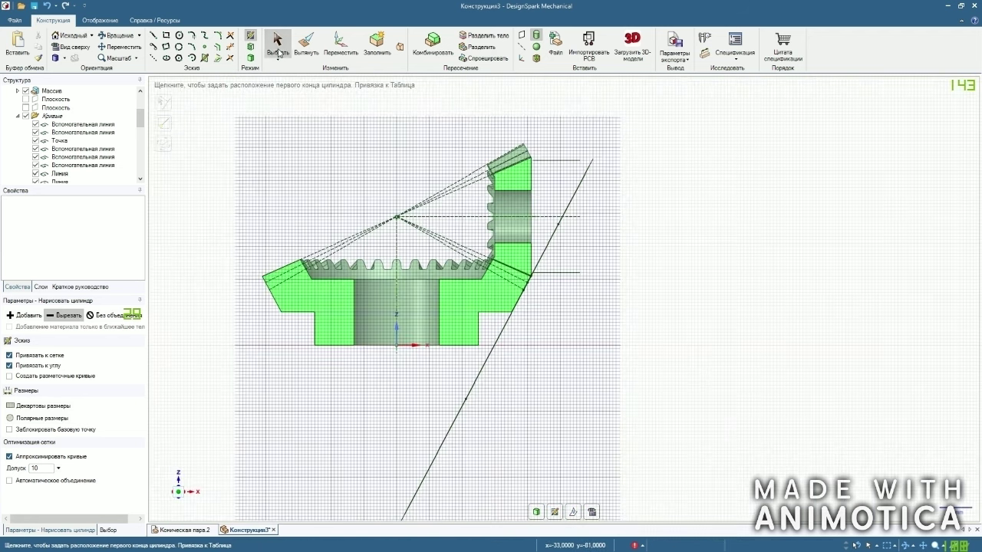
pyautogui.click(278, 52)
pyautogui.click(250, 57)
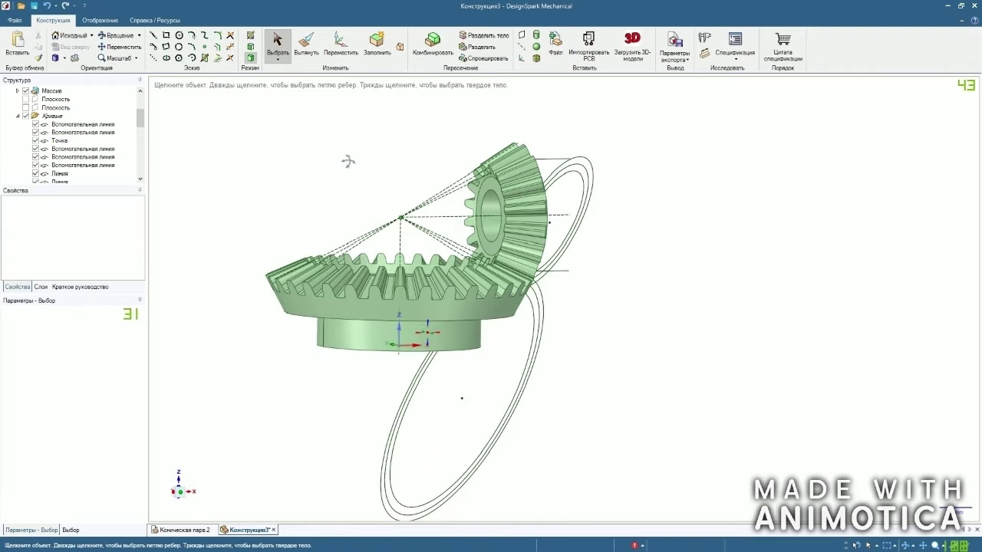
pyautogui.click(26, 115)
pyautogui.scroll(2, 601, 248)
pyautogui.moveTo(601, 248); pyautogui.dragTo(485, 244, button='middle')
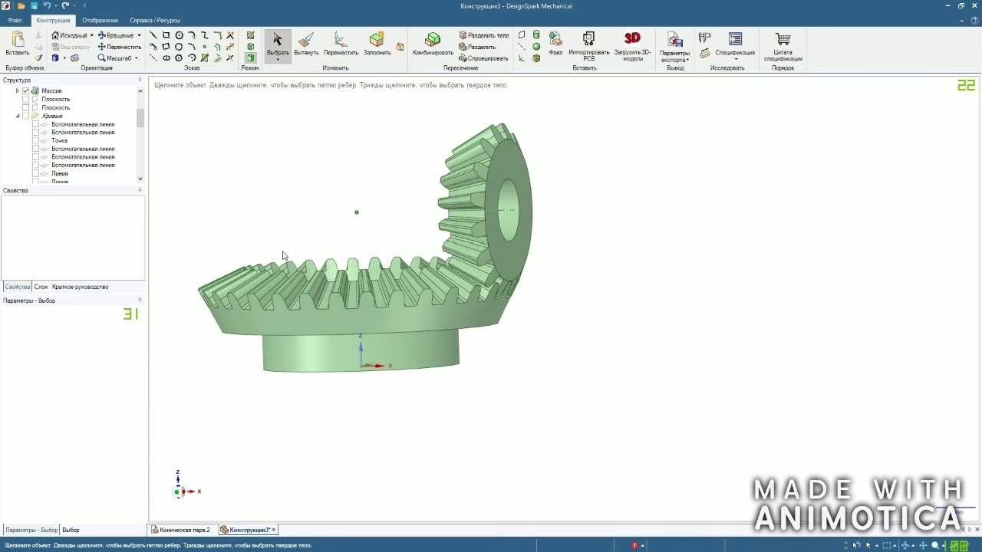
pyautogui.moveTo(353, 191); pyautogui.dragTo(290, 170, button='middle')
# Show the construction curves around the bored gear pair.
pyautogui.click(26, 117)
pyautogui.moveTo(304, 109); pyautogui.dragTo(353, 122, button='middle')
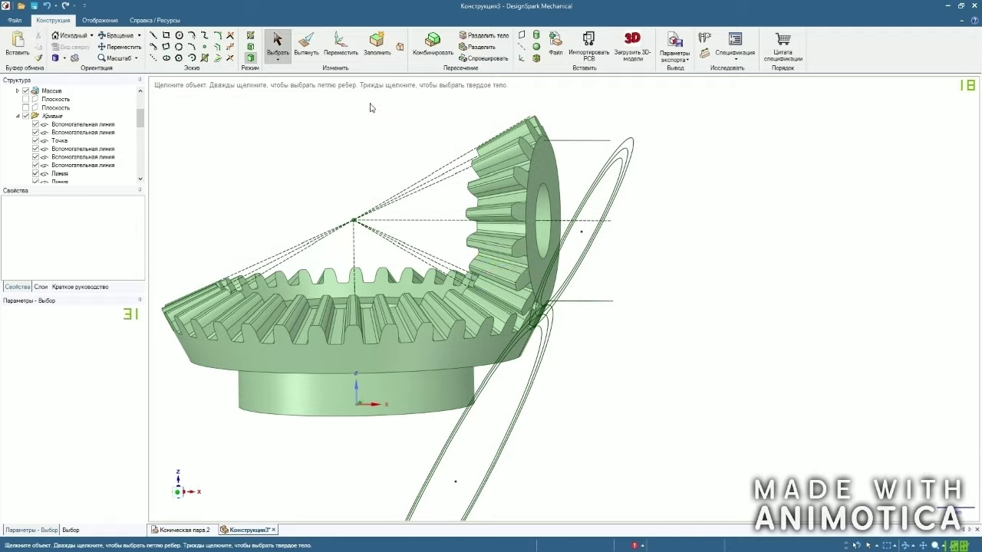
pyautogui.scroll(10, 564, 345)
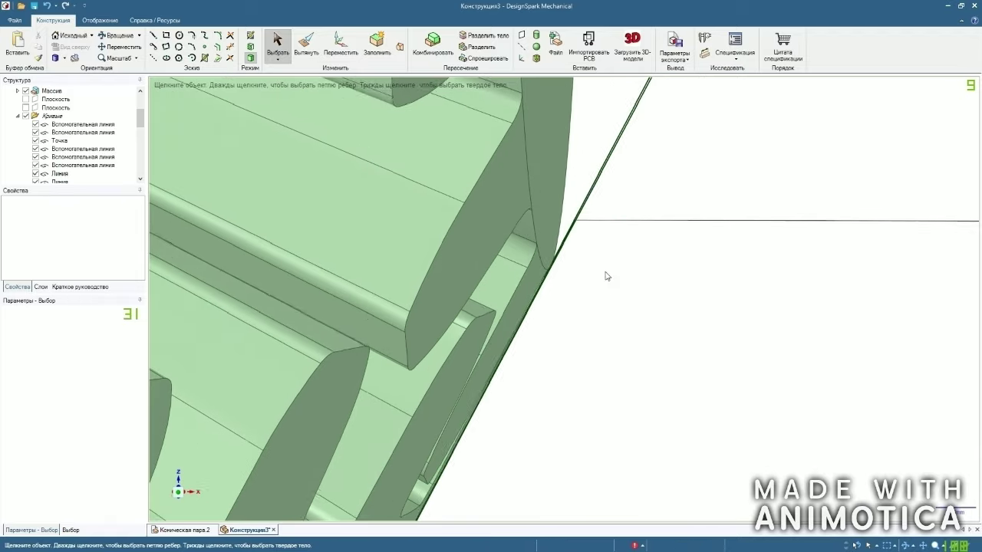
pyautogui.scroll(2, 595, 272)
# Try to revolve only the lower 14.4 mm horizontal line a full turn about the pinion's axis as a hub surface.
pyautogui.click(565, 244)
pyautogui.click(583, 221)
pyautogui.scroll(-5, 583, 230)
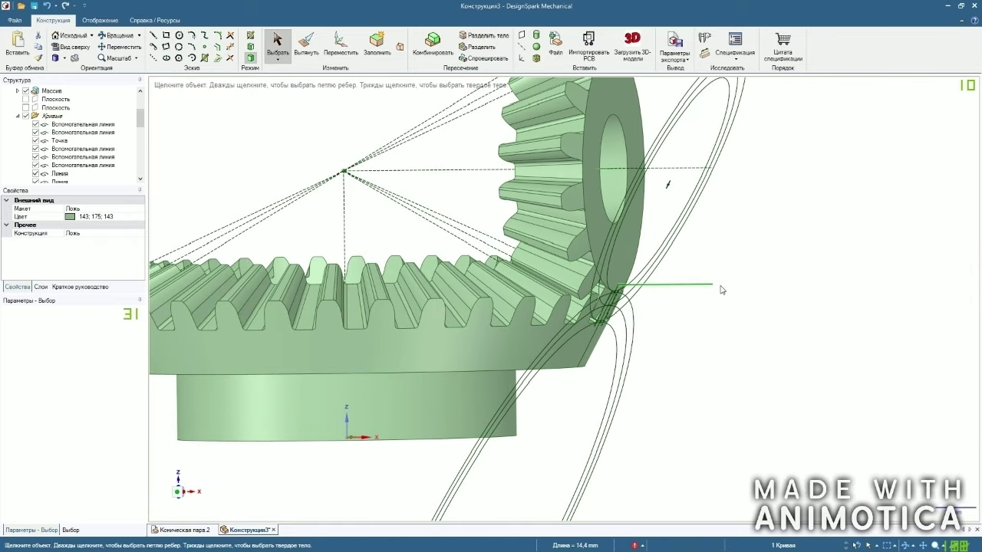
pyautogui.moveTo(679, 333); pyautogui.dragTo(618, 336, button='middle')
pyautogui.press('p')
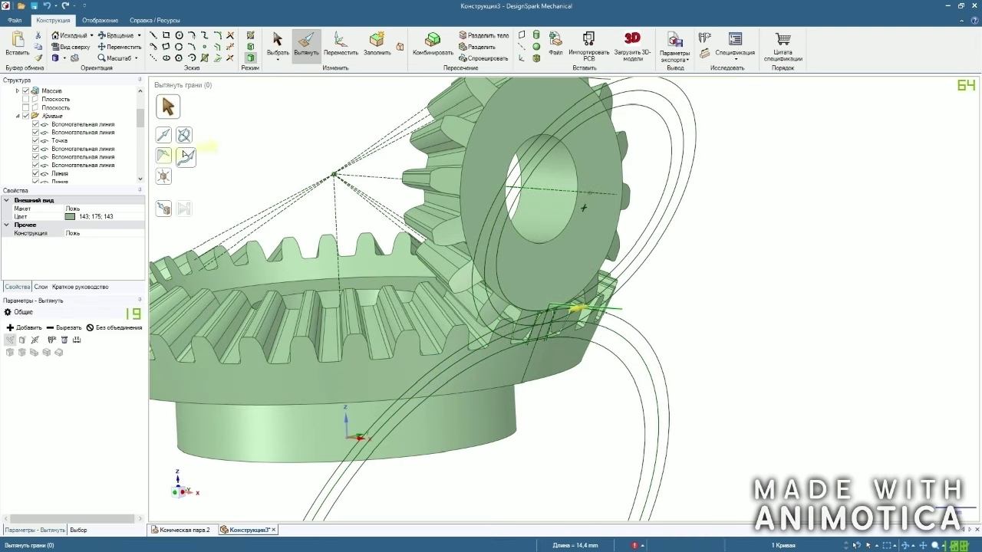
pyautogui.click(602, 190)
pyautogui.click(186, 210)
pyautogui.click(309, 141)
# Check where the revolved hub surface meets the pinion's back face and undo that revolve.
pyautogui.moveTo(386, 132); pyautogui.dragTo(453, 149, button='middle')
pyautogui.scroll(7, 491, 337)
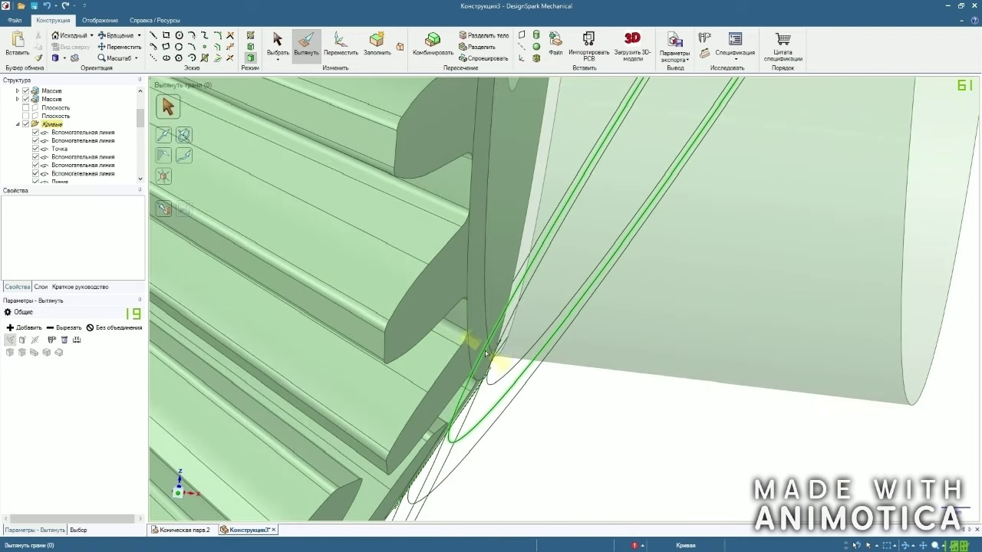
pyautogui.click(489, 357)
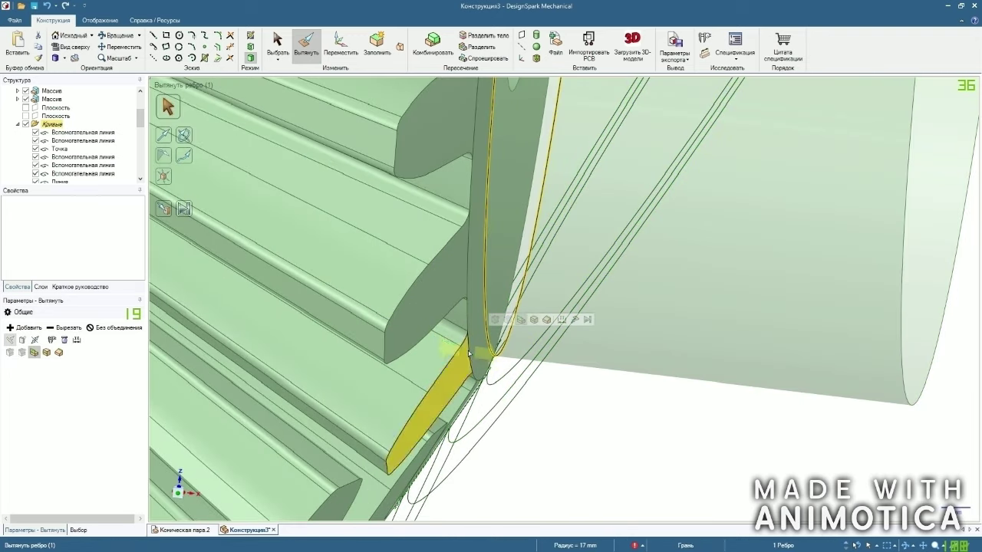
pyautogui.scroll(-3, 470, 369)
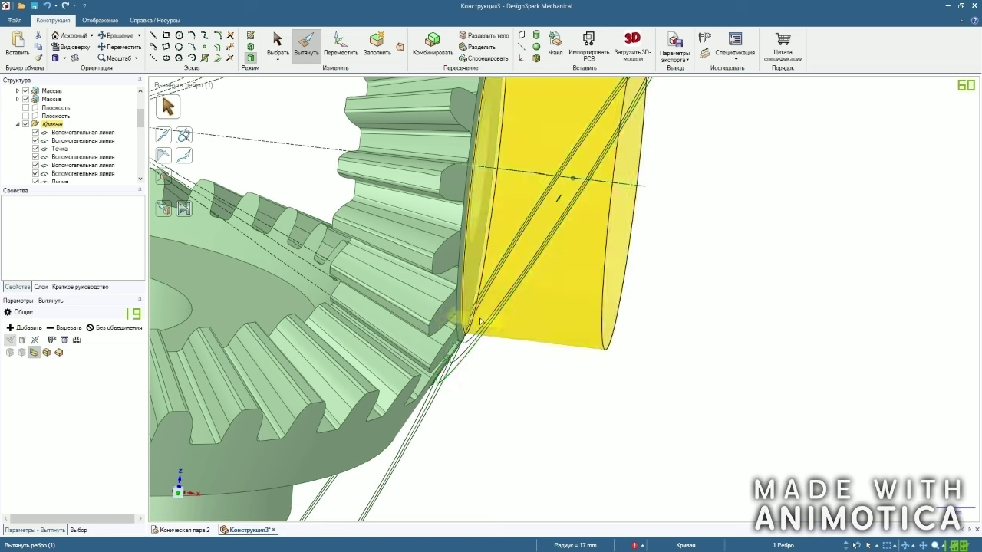
pyautogui.click(46, 10)
pyautogui.click(319, 122)
pyautogui.scroll(-1, 318, 123)
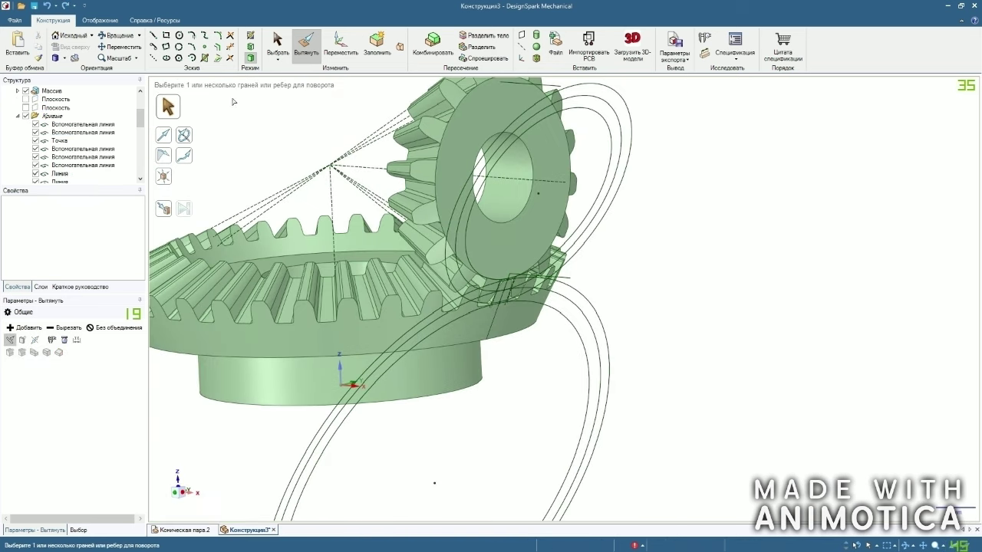
# Revolve the lower horizontal line together with the adjoining short slanted line a full turn about the pinion's axis as a hub surface.
pyautogui.moveTo(373, 439); pyautogui.dragTo(409, 402, button='middle')
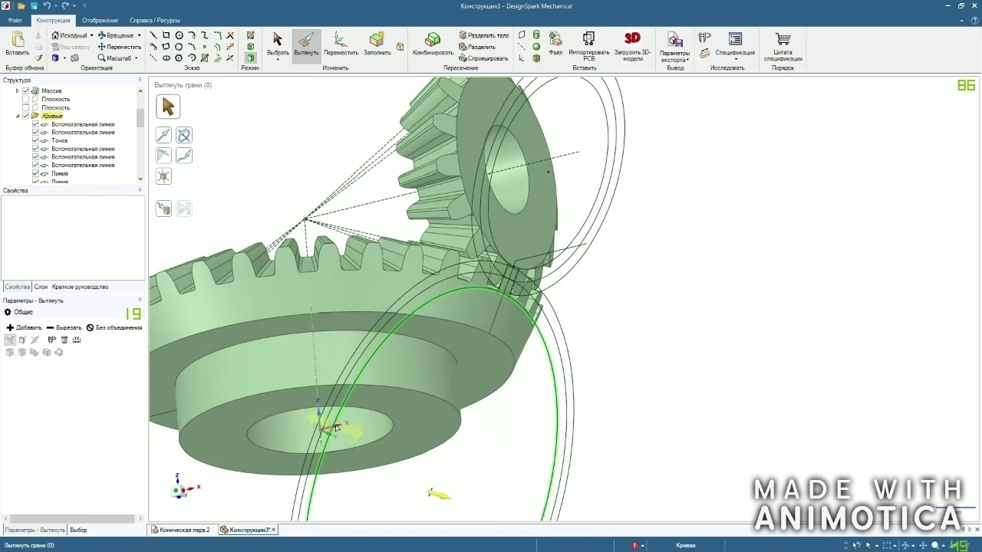
pyautogui.click(278, 46)
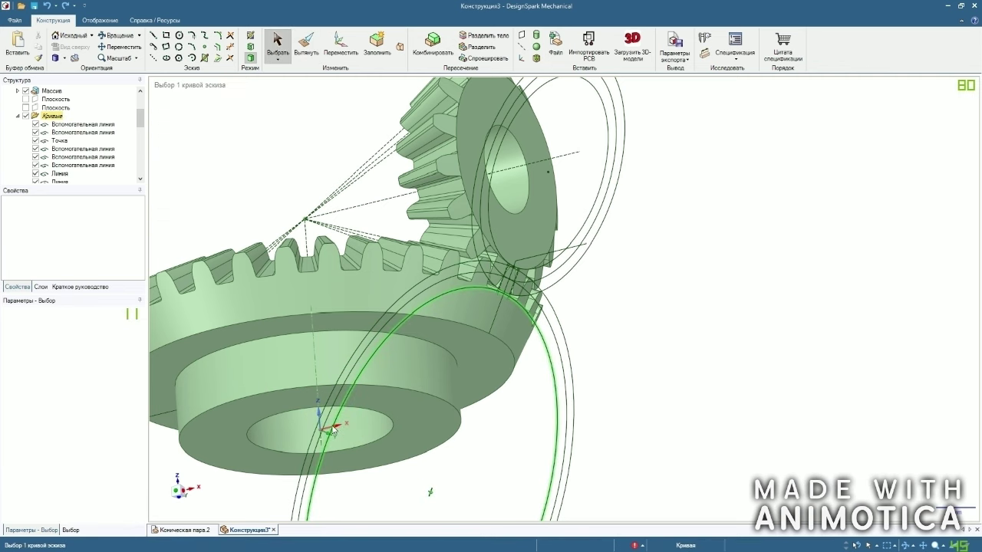
pyautogui.click(276, 438)
pyautogui.moveTo(276, 438); pyautogui.dragTo(313, 443, button='middle')
pyautogui.scroll(-1, 313, 443)
pyautogui.press('Escape')
pyautogui.click(72, 48)
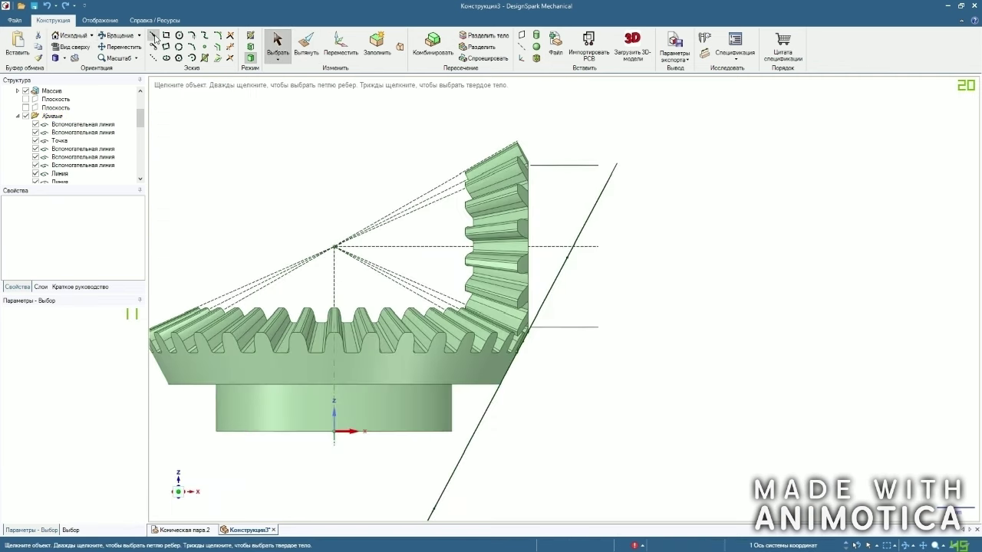
pyautogui.click(306, 46)
pyautogui.scroll(3, 538, 372)
pyautogui.scroll(-10, 69, 161)
pyautogui.click(60, 175)
pyautogui.scroll(5, 541, 316)
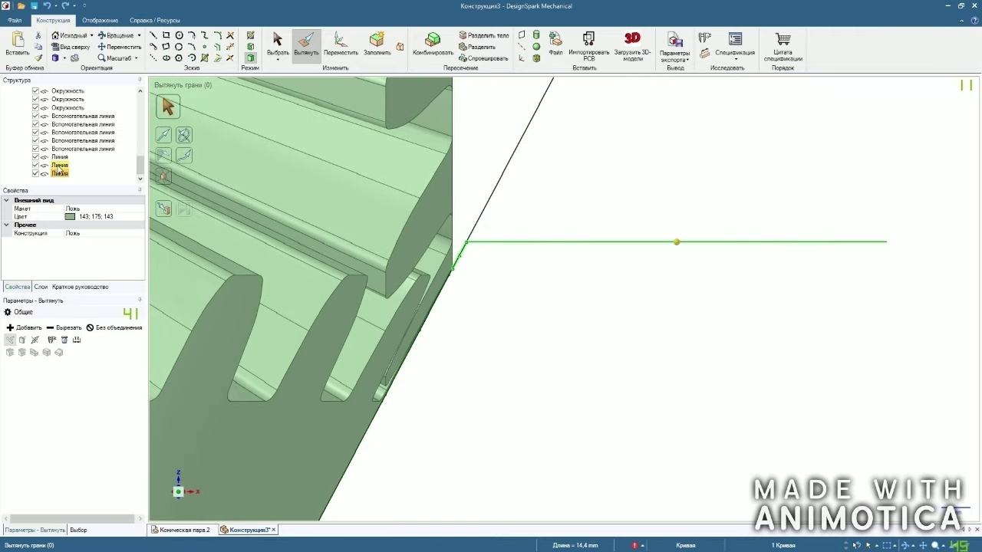
pyautogui.click(524, 246)
pyautogui.scroll(-5, 552, 329)
pyautogui.click(562, 187)
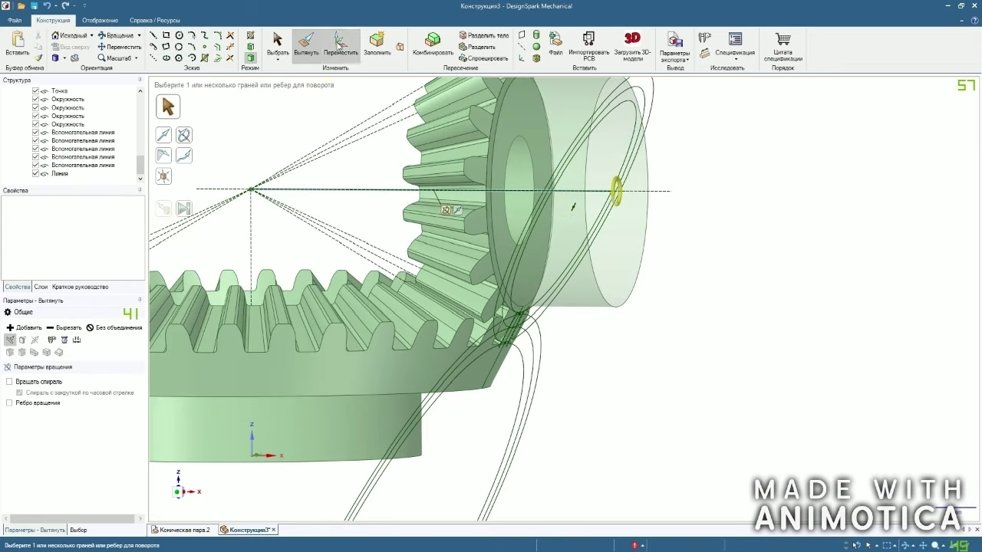
# Hide the construction curves and fill the open circular end of the hub surface.
pyautogui.click(278, 41)
pyautogui.moveTo(139, 162); pyautogui.dragTo(139, 112)
pyautogui.click(26, 148)
pyautogui.click(577, 173)
pyautogui.click(377, 44)
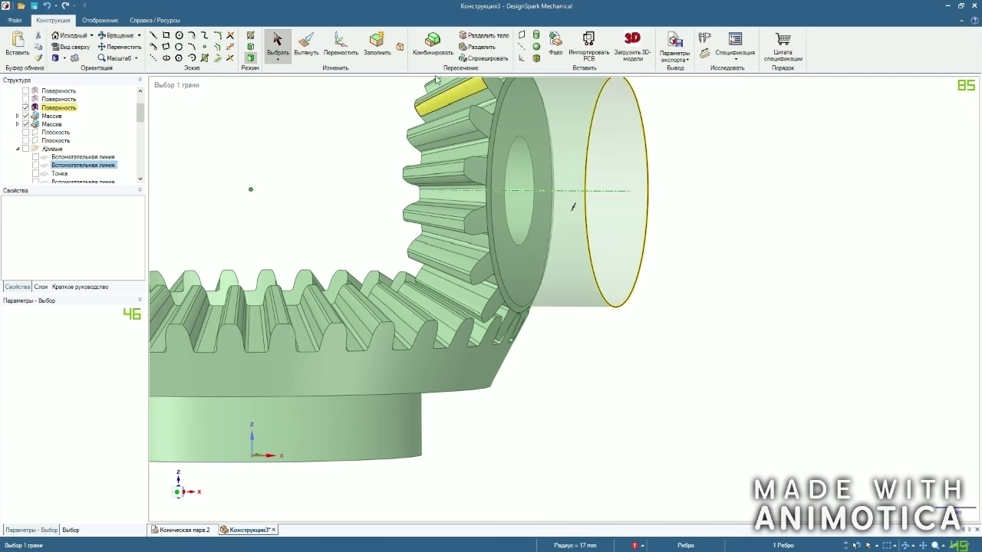
pyautogui.click(586, 176)
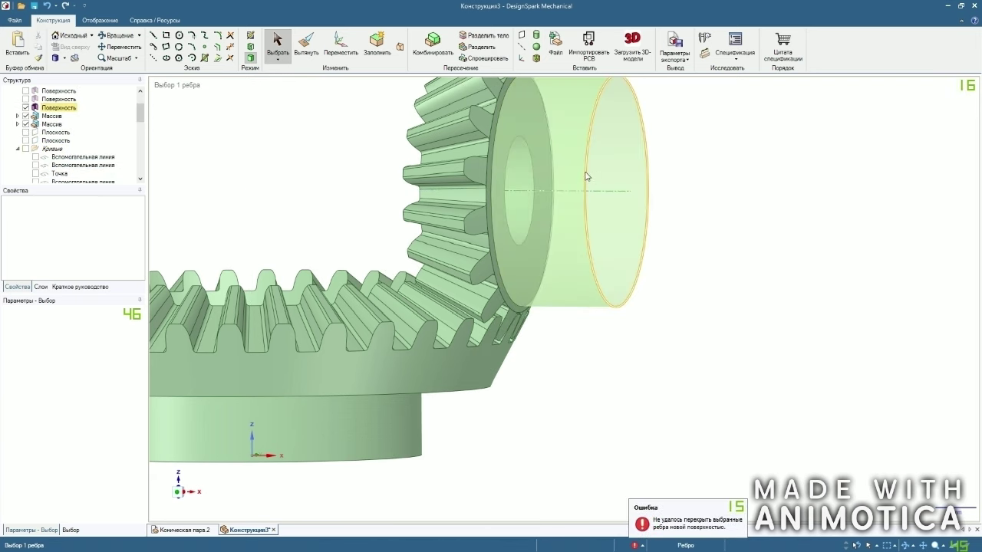
pyautogui.press('f')
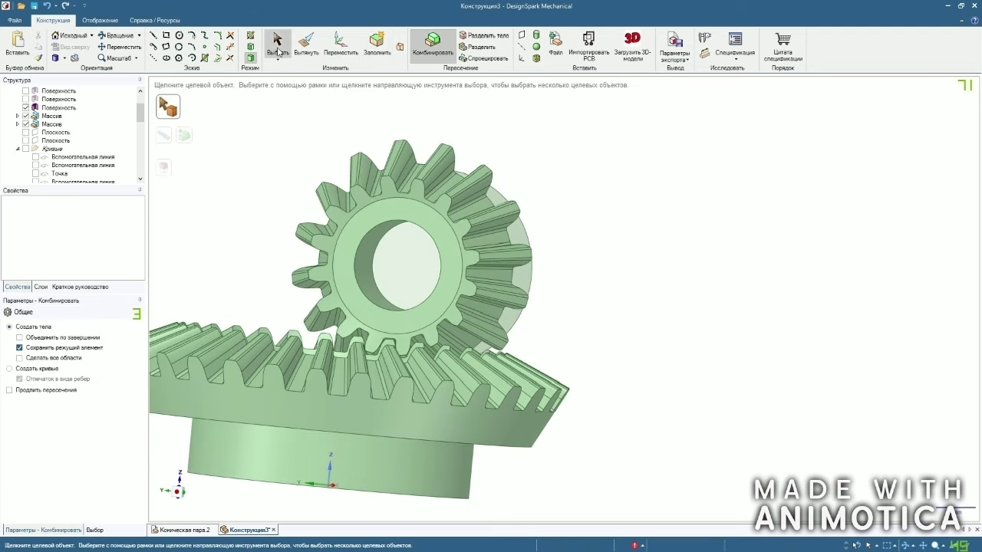
pyautogui.click(278, 49)
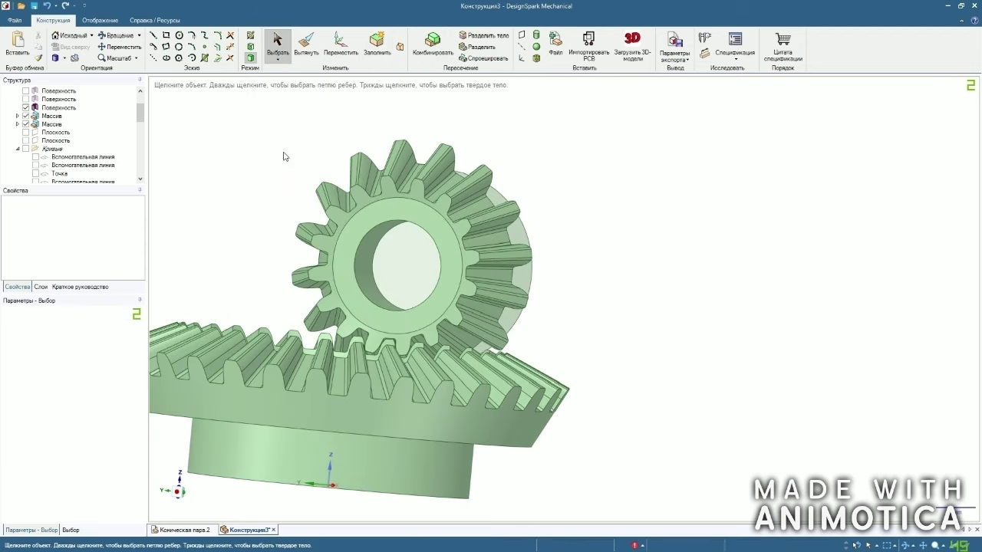
# Remove the pinion's existing bore by filling its 8 mm radius cylindrical face.
pyautogui.moveTo(290, 147); pyautogui.dragTo(283, 167, button='middle')
pyautogui.click(380, 243)
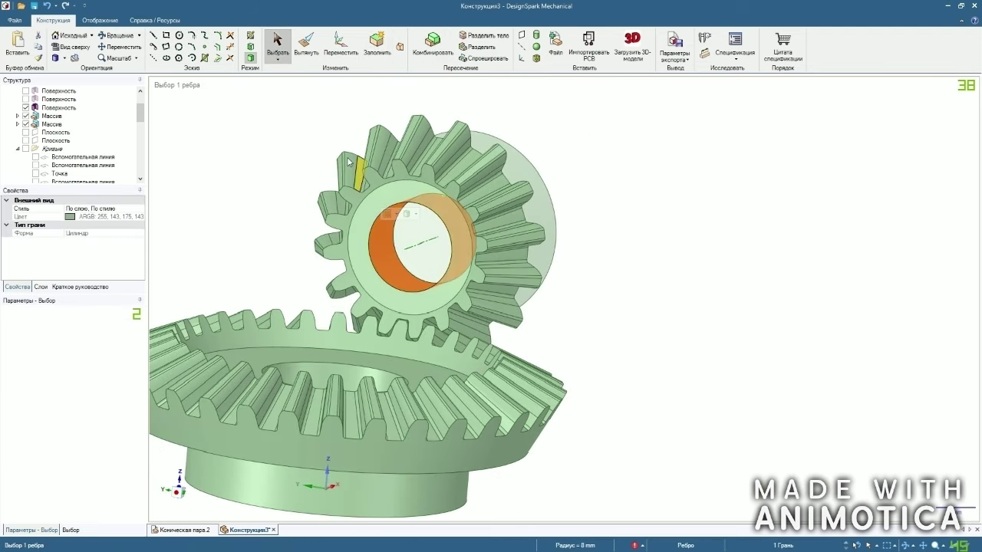
pyautogui.click(376, 49)
# Combine the pinion with the capped hub surface to form a solid hub on its back face.
pyautogui.moveTo(751, 209); pyautogui.dragTo(583, 199, button='middle')
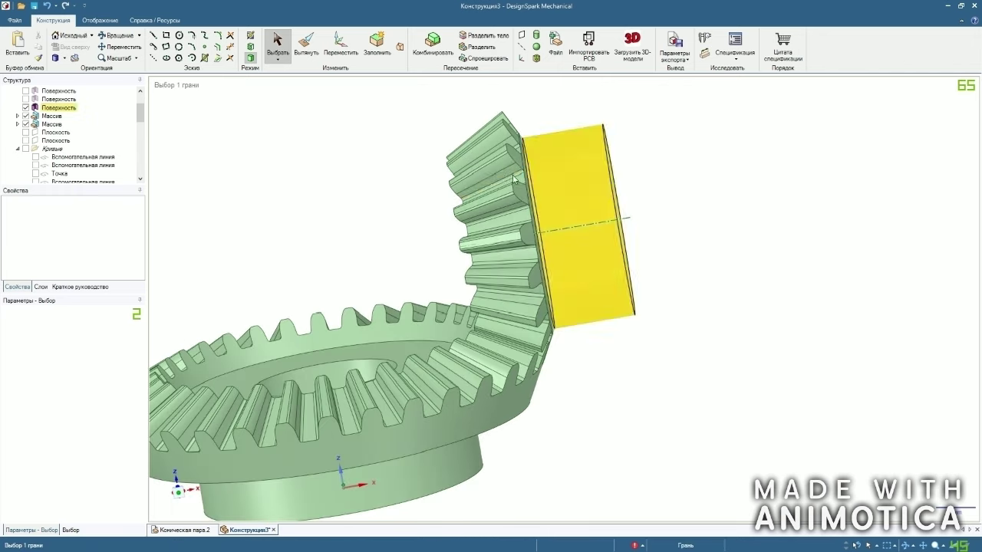
pyautogui.click(433, 46)
pyautogui.click(490, 132)
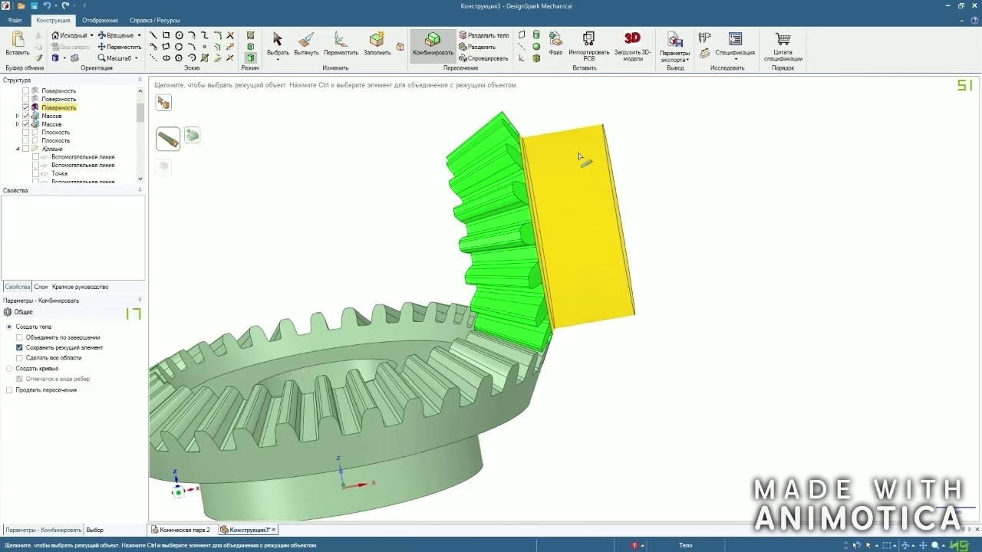
pyautogui.click(579, 157)
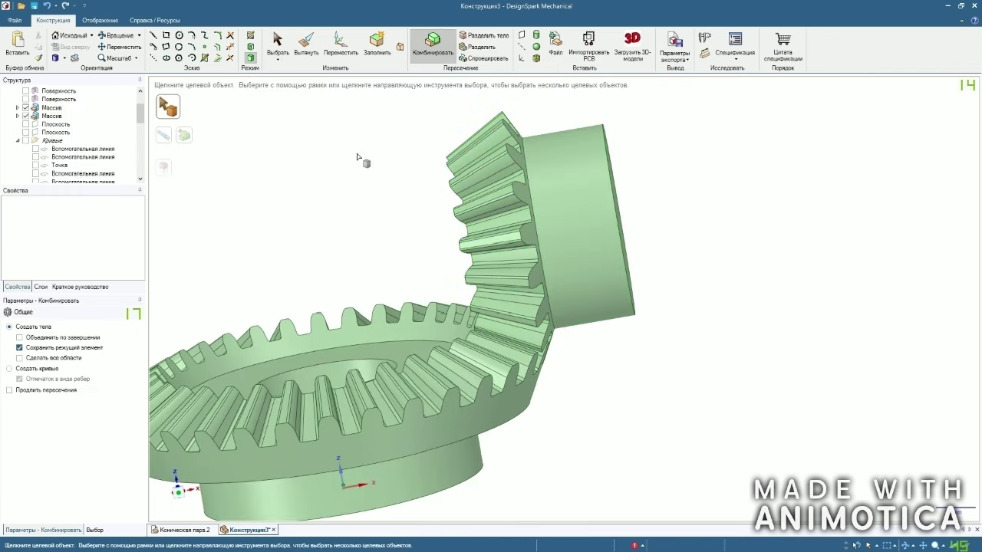
pyautogui.scroll(-3, 345, 163)
pyautogui.scroll(6, 366, 159)
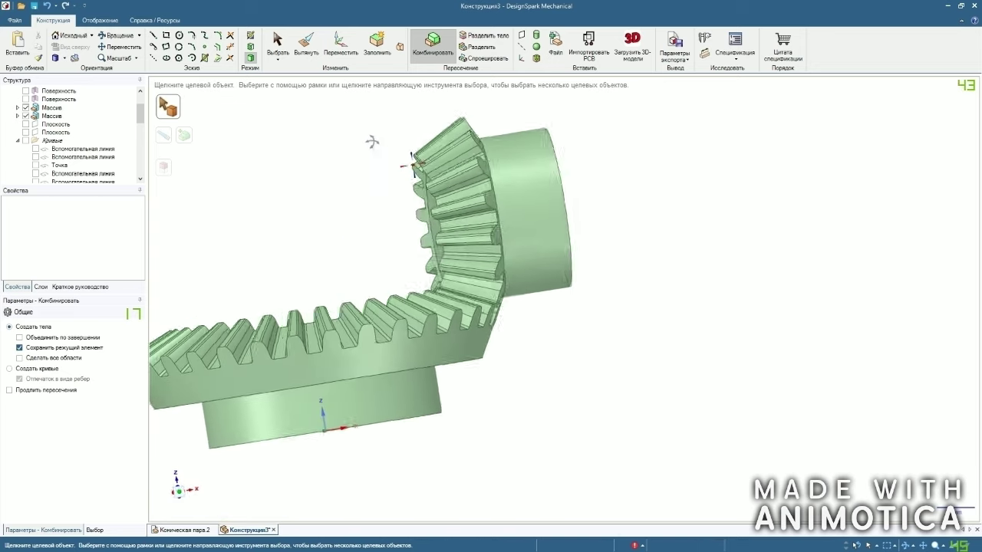
pyautogui.scroll(-6, 706, 231)
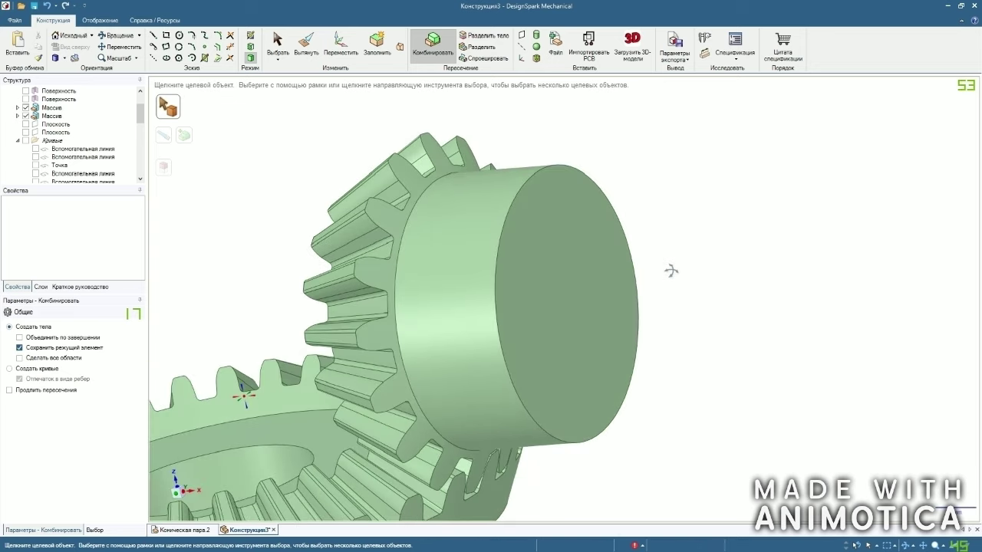
# Sketch on the plane through both gear axes and cut a cylindrical bore through the hub and pinion along the pinion's axis.
pyautogui.click(277, 44)
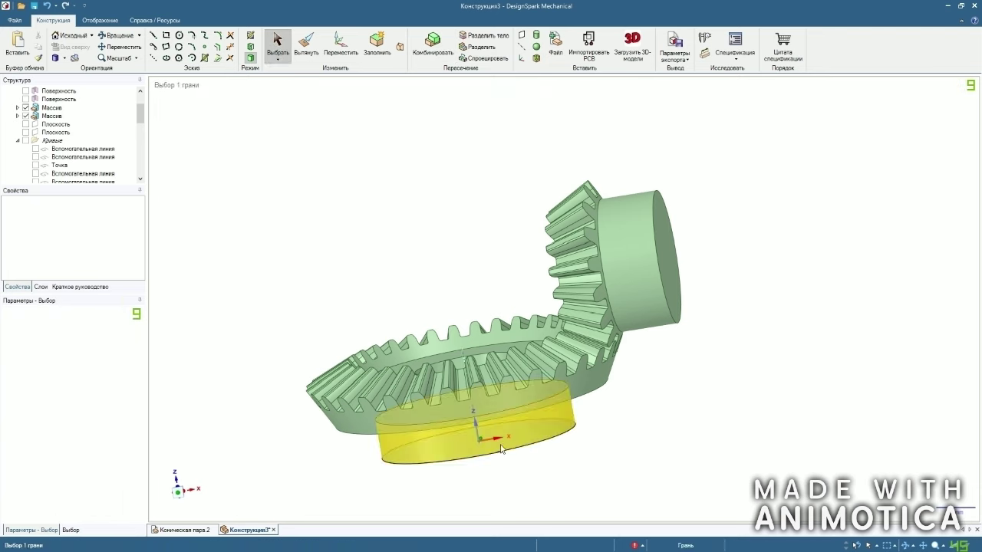
pyautogui.press('v')
pyautogui.click(249, 37)
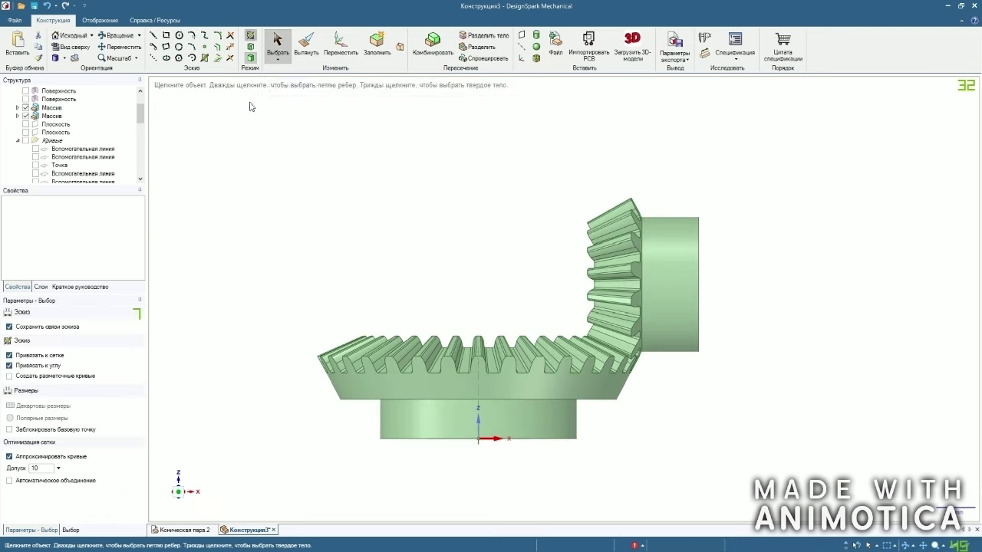
pyautogui.click(536, 36)
pyautogui.scroll(6, 547, 268)
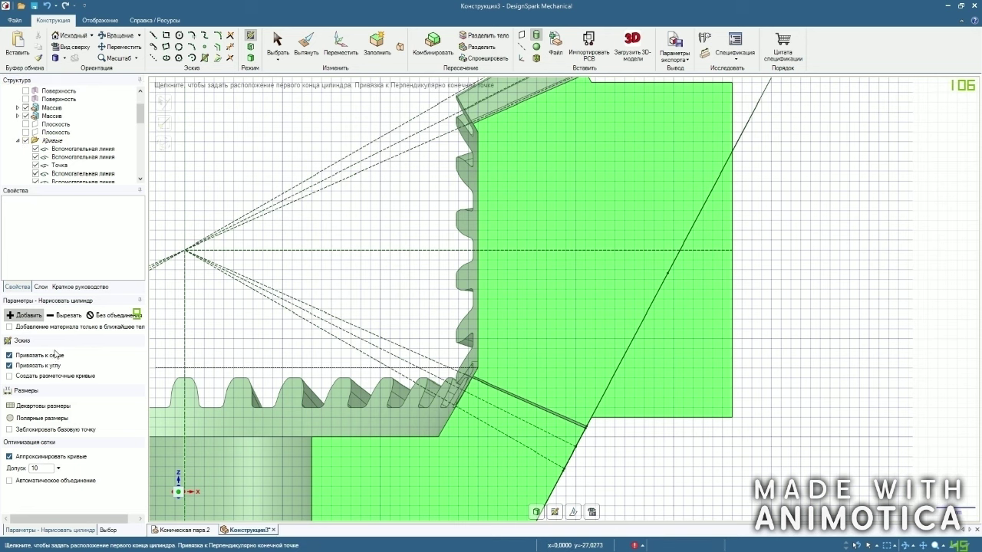
pyautogui.click(64, 315)
pyautogui.click(732, 250)
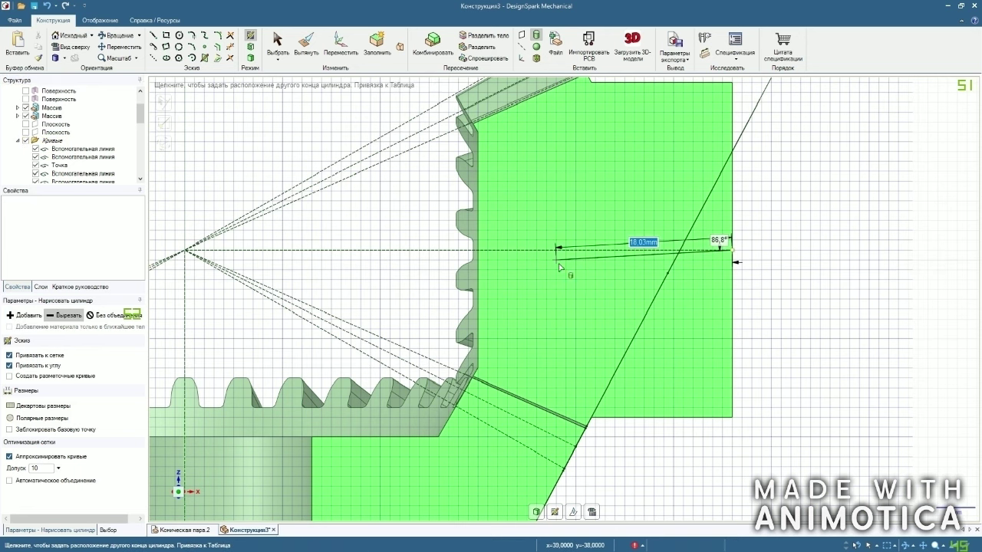
pyautogui.click(467, 257)
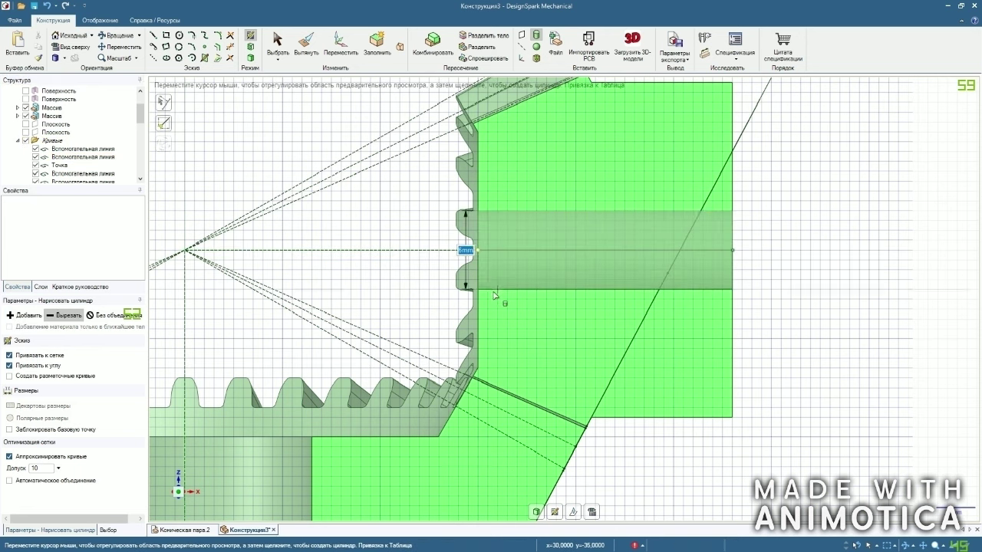
pyautogui.click(361, 221)
# Return to 3D mode, hide the construction curves and fit the whole gear pair on screen.
pyautogui.click(276, 42)
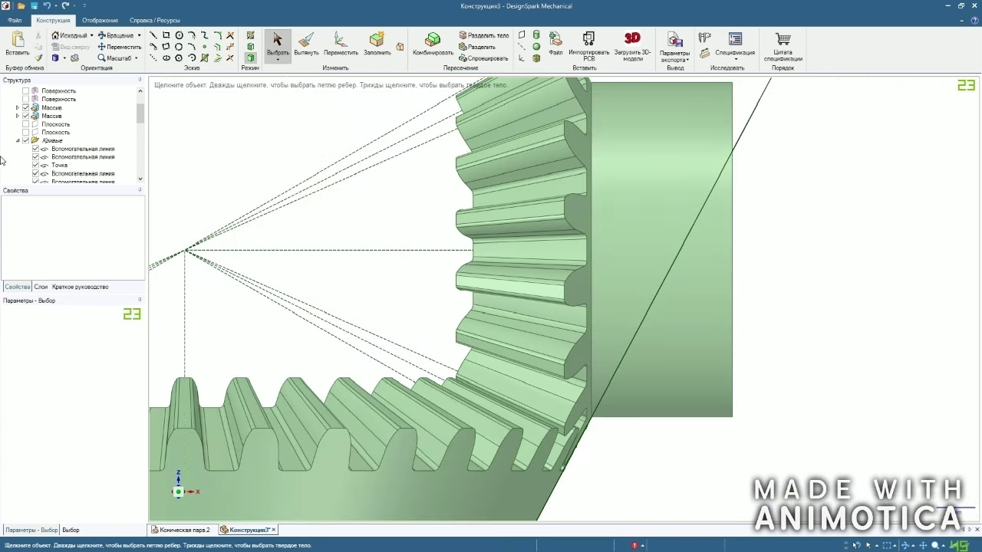
pyautogui.click(25, 141)
pyautogui.press('z')
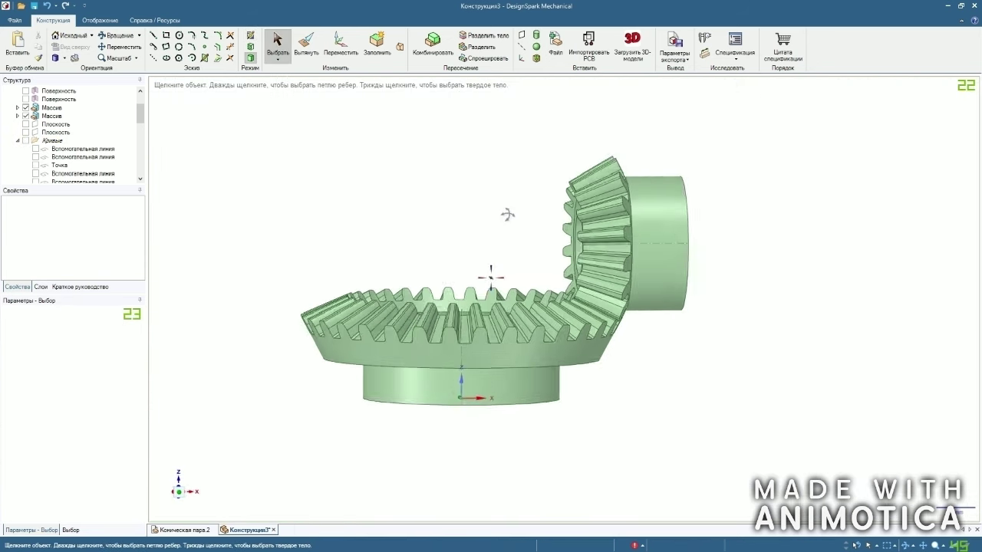
pyautogui.moveTo(492, 217); pyautogui.dragTo(297, 120, button='middle')
# Select both gear bodies and recolour them light grey (192, 192, 192).
pyautogui.moveTo(297, 120); pyautogui.dragTo(778, 429)
pyautogui.rightClick(479, 176)
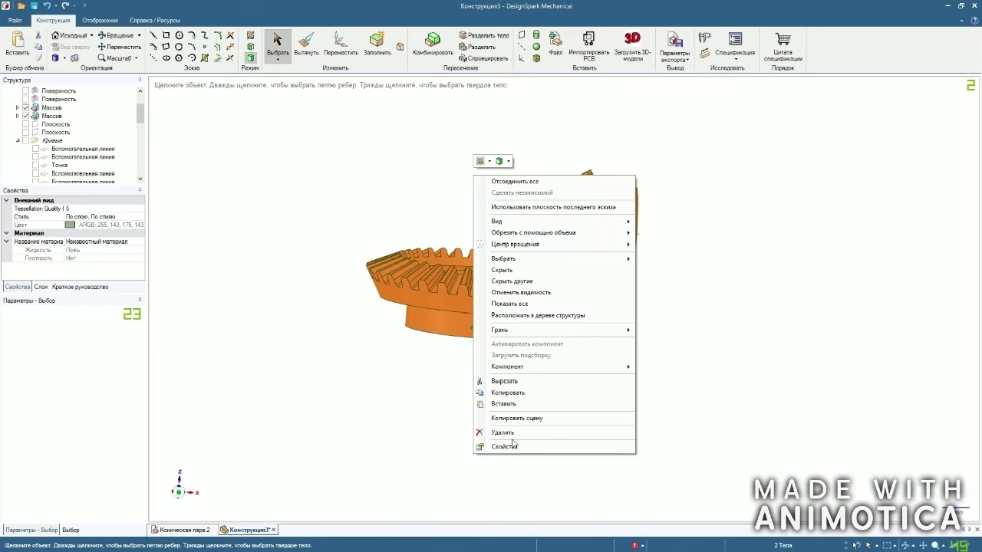
pyautogui.click(492, 163)
pyautogui.click(556, 333)
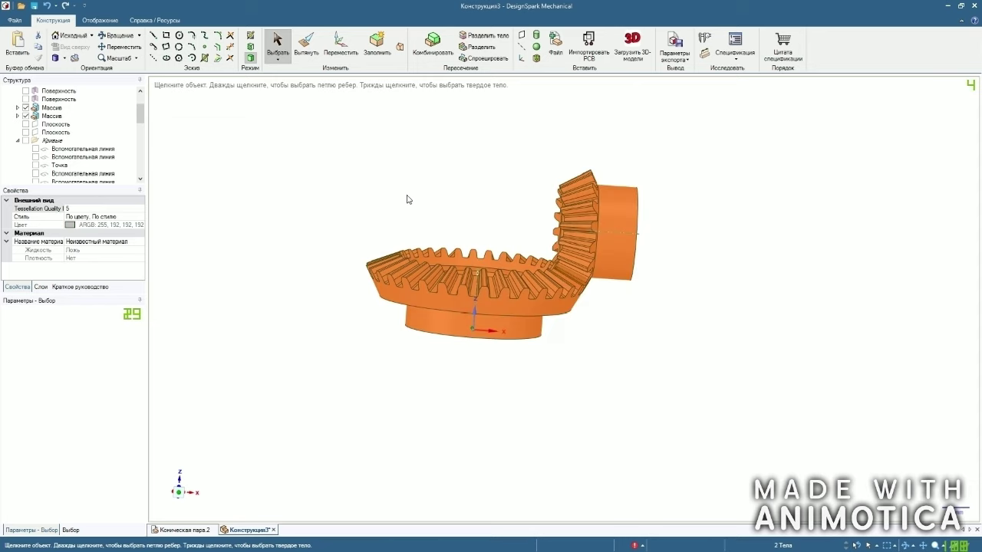
pyautogui.click(406, 197)
pyautogui.moveTo(349, 160); pyautogui.dragTo(358, 220, button='middle')
# Switch to the Коническая пара.2 document and examine its gear pair in perspective and square to the large gear's face.
pyautogui.moveTo(144, 537)
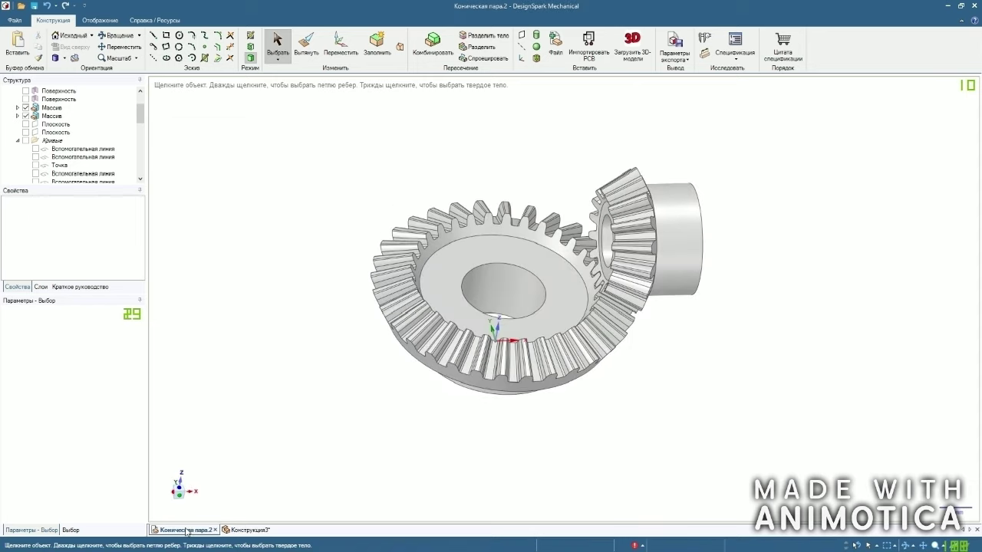
pyautogui.click(186, 531)
pyautogui.moveTo(454, 153); pyautogui.dragTo(444, 337, button='middle')
pyautogui.click(459, 189)
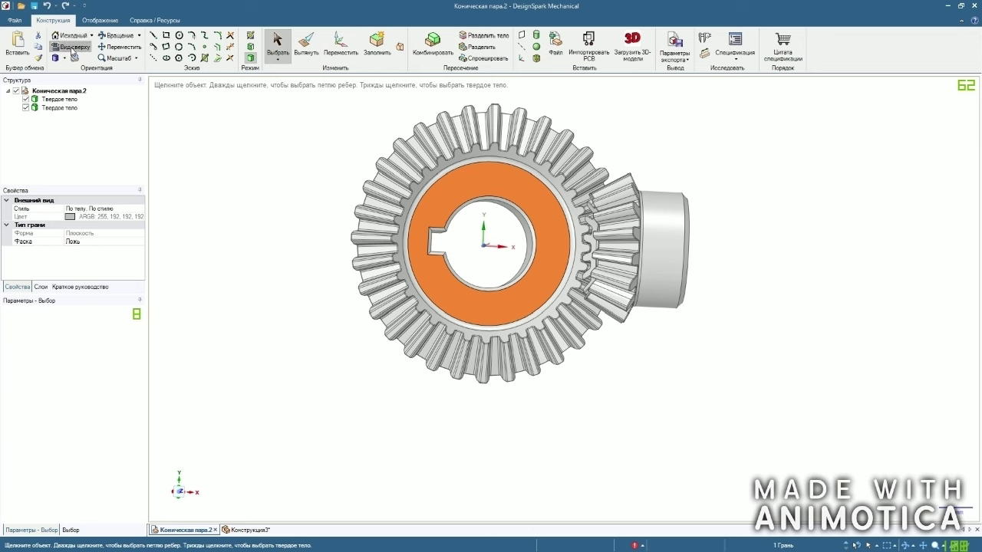
pyautogui.click(72, 49)
pyautogui.click(677, 376)
pyautogui.scroll(-1, 676, 376)
pyautogui.scroll(1, 517, 118)
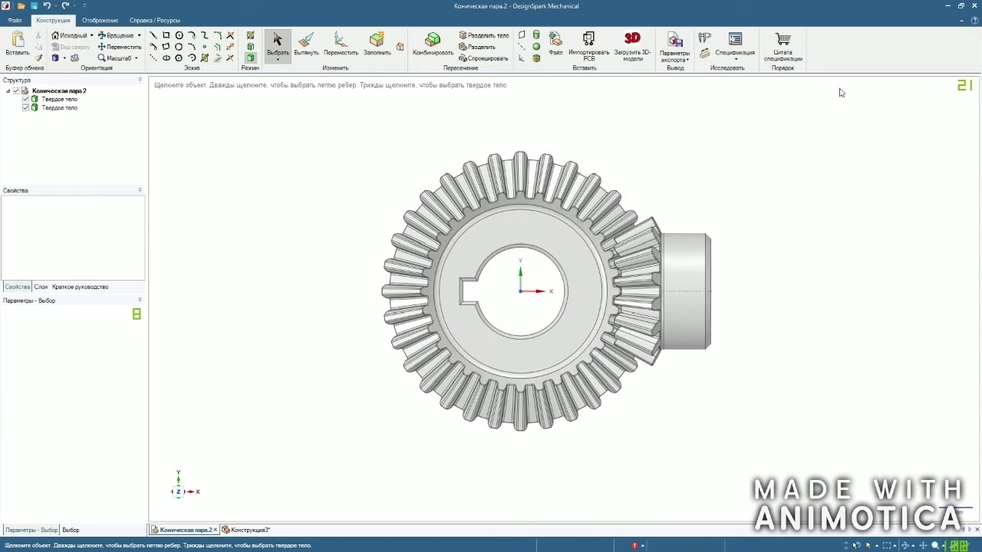
# Compare the gear pair modelled in Конструкция3 with the completed one in Коническая пара.2, examining the teeth and hubs up close.
pyautogui.click(961, 21)
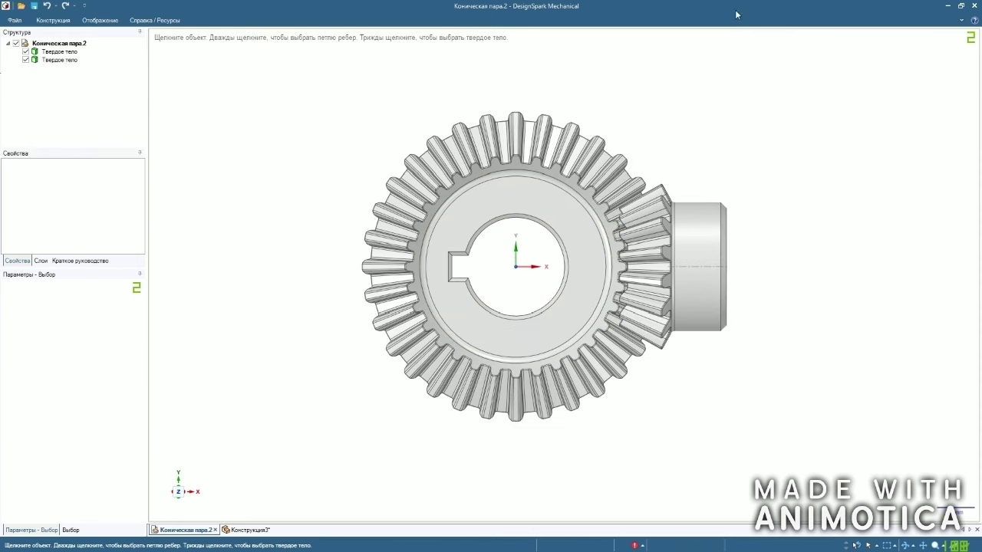
pyautogui.click(961, 22)
pyautogui.click(253, 531)
pyautogui.moveTo(374, 161); pyautogui.dragTo(658, 257, button='middle')
pyautogui.scroll(3, 461, 259)
pyautogui.moveTo(461, 259); pyautogui.dragTo(627, 294, button='middle')
pyautogui.scroll(5, 627, 292)
pyautogui.moveTo(641, 191); pyautogui.dragTo(576, 197, button='middle')
pyautogui.moveTo(279, 210); pyautogui.dragTo(770, 360, button='middle')
pyautogui.scroll(-8, 769, 360)
pyautogui.moveTo(529, 281); pyautogui.dragTo(470, 198, button='middle')
pyautogui.click(185, 530)
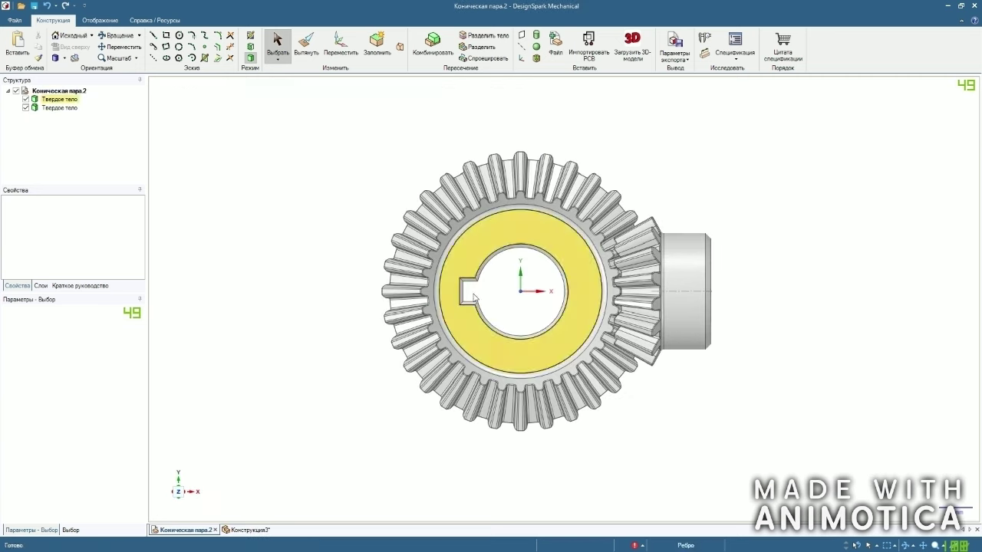
pyautogui.click(962, 22)
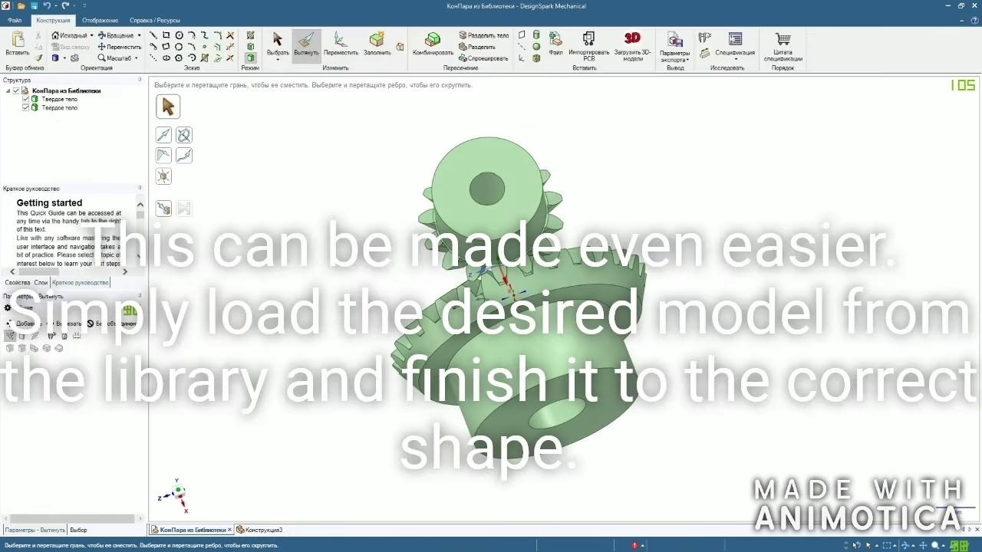
# From the empty Конструкция3 design, open the 3D model download catalogue and launch its TraceParts library in a maximised window.
pyautogui.moveTo(811, 291); pyautogui.dragTo(647, 366, button='middle')
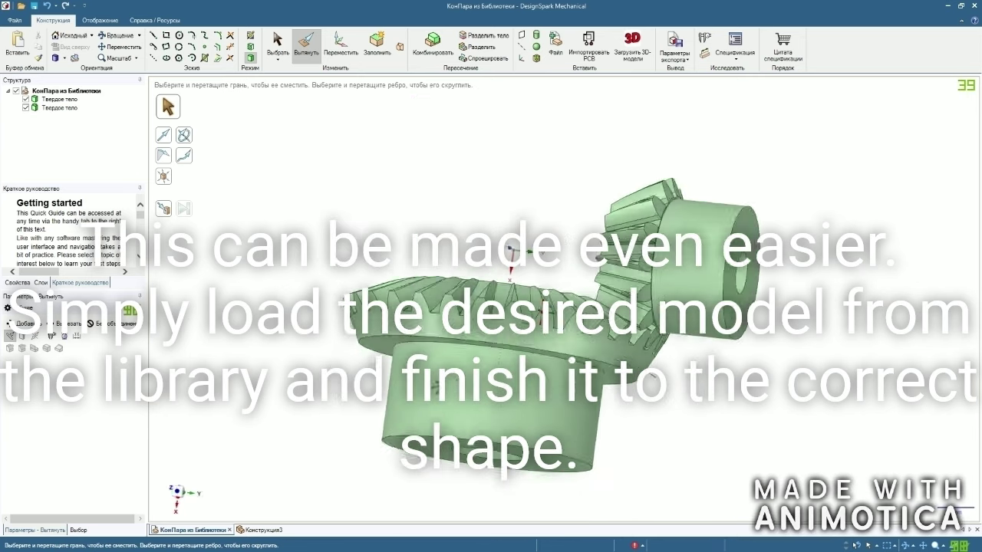
pyautogui.click(258, 530)
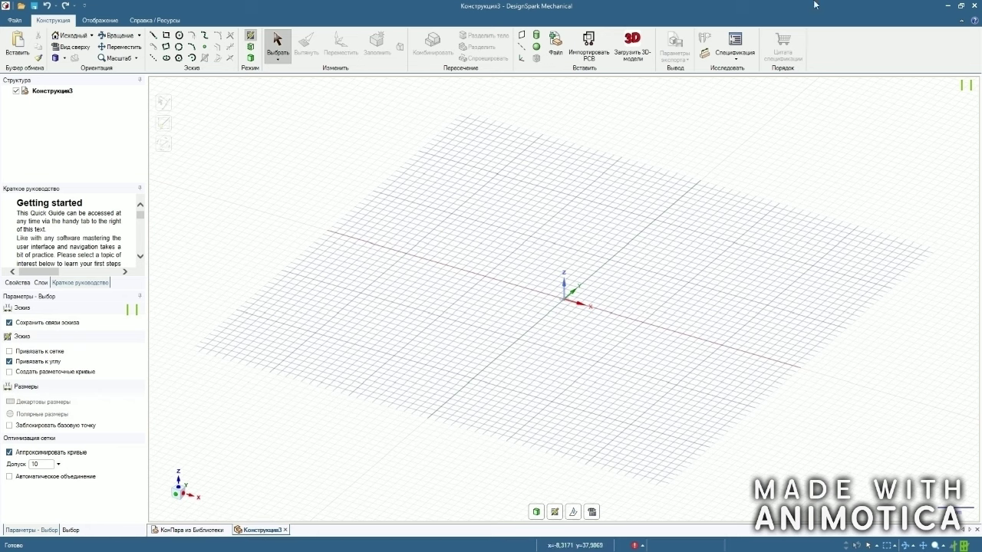
pyautogui.click(632, 54)
pyautogui.click(494, 292)
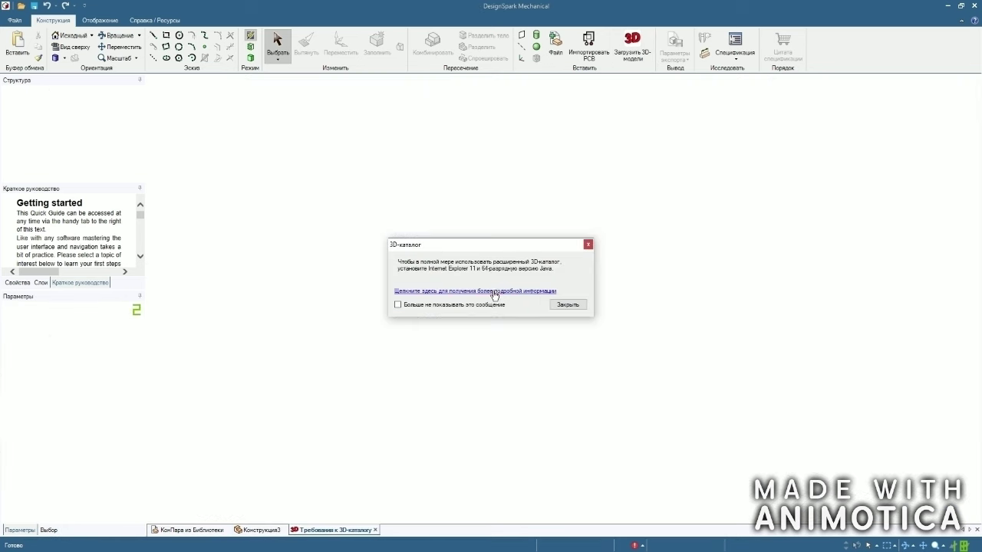
pyautogui.click(569, 304)
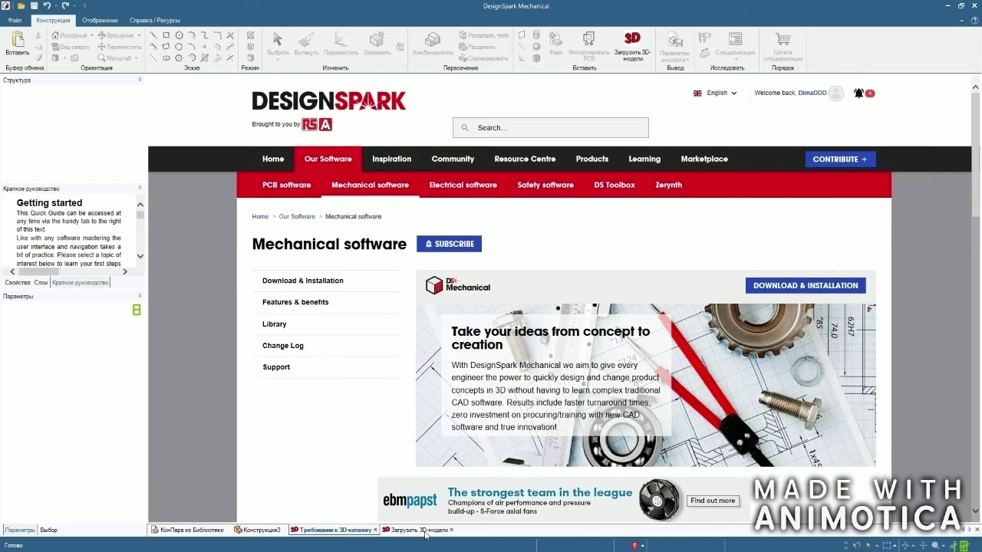
pyautogui.click(425, 532)
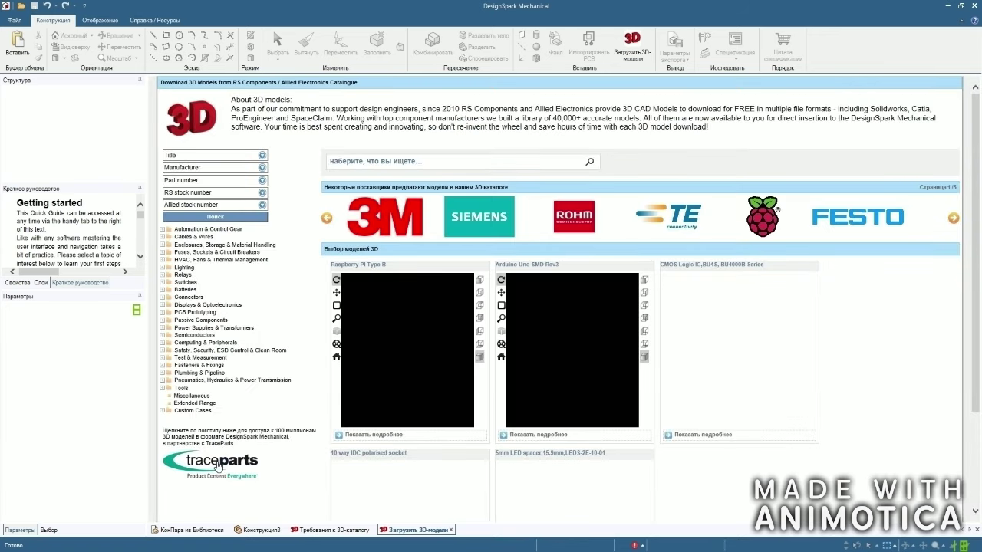
pyautogui.click(217, 466)
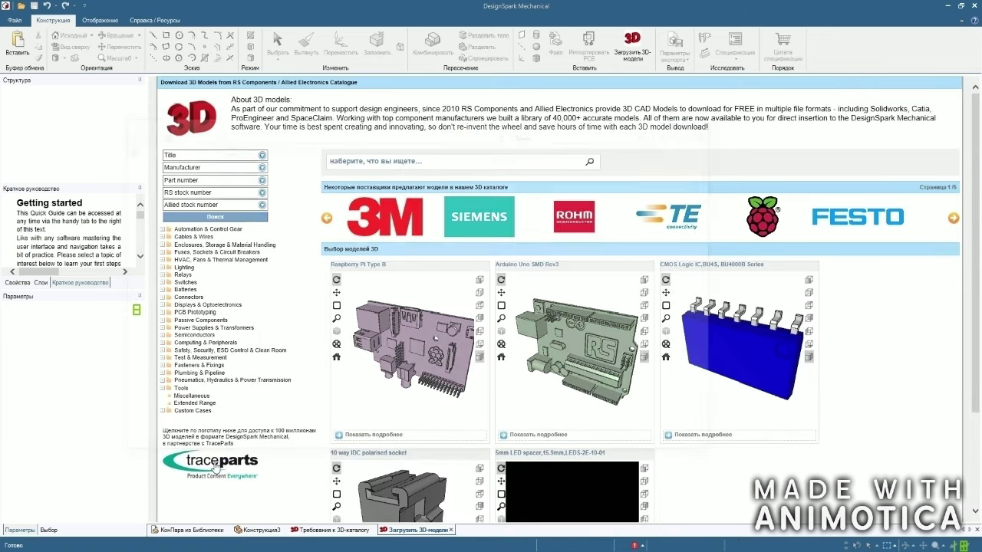
pyautogui.click(685, 119)
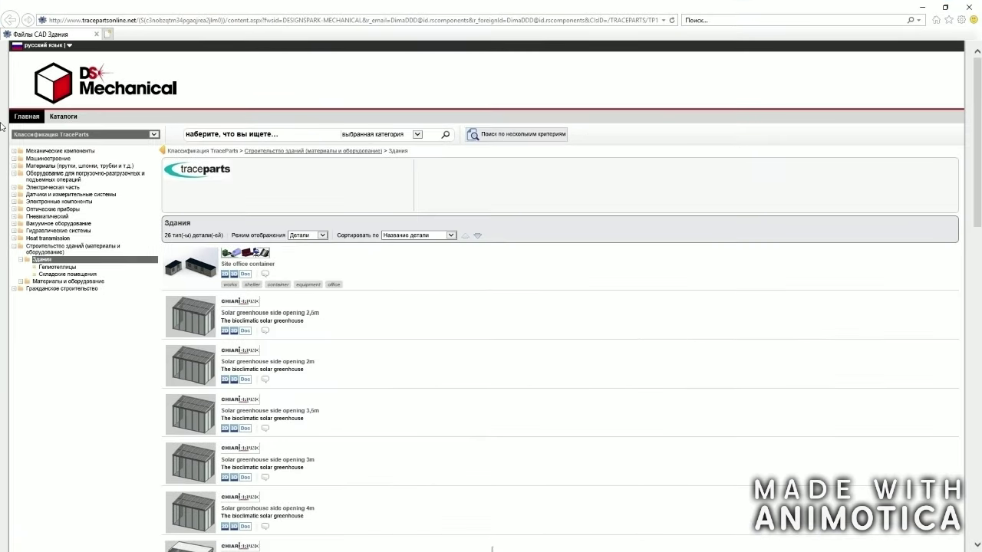
# Browse the TraceParts classification through Механические компоненты, Силовая трансмиссия and Шестерни to the Конические шестерни category.
pyautogui.click(14, 151)
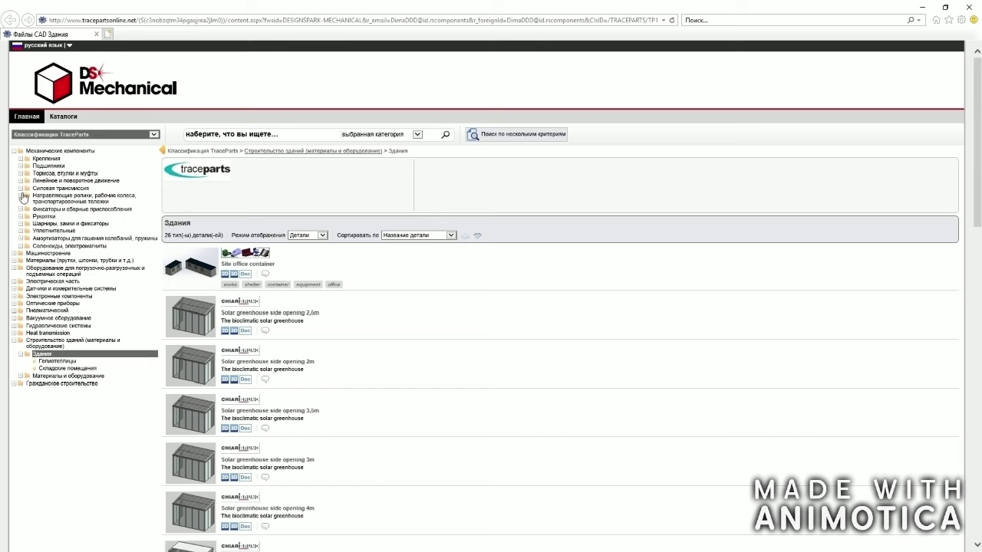
pyautogui.click(20, 189)
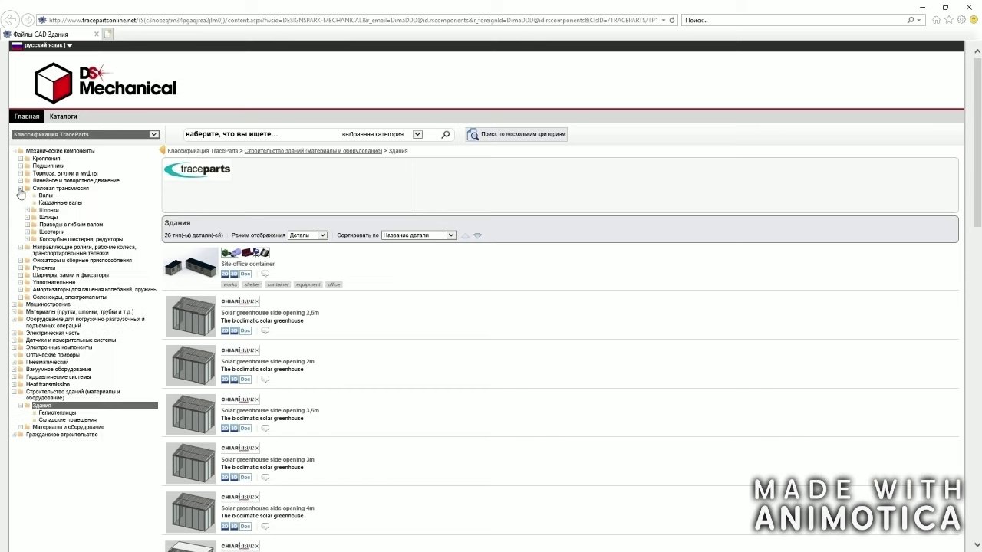
pyautogui.click(27, 232)
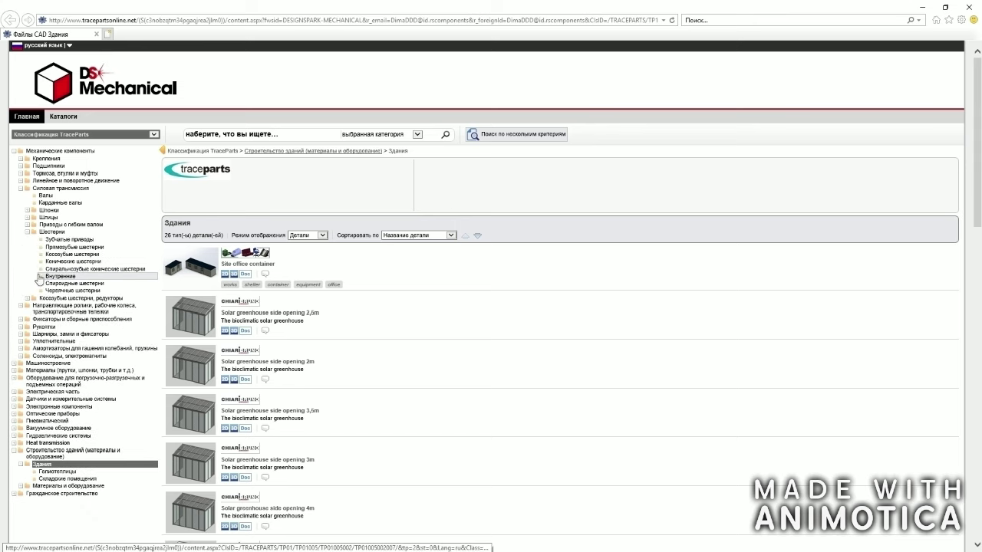
pyautogui.click(49, 262)
# Open the NOZAG straight-toothed milled steel bevel gears with ratio 1:2 and choose type 4200-2, module 2.
pyautogui.scroll(-15, 318, 256)
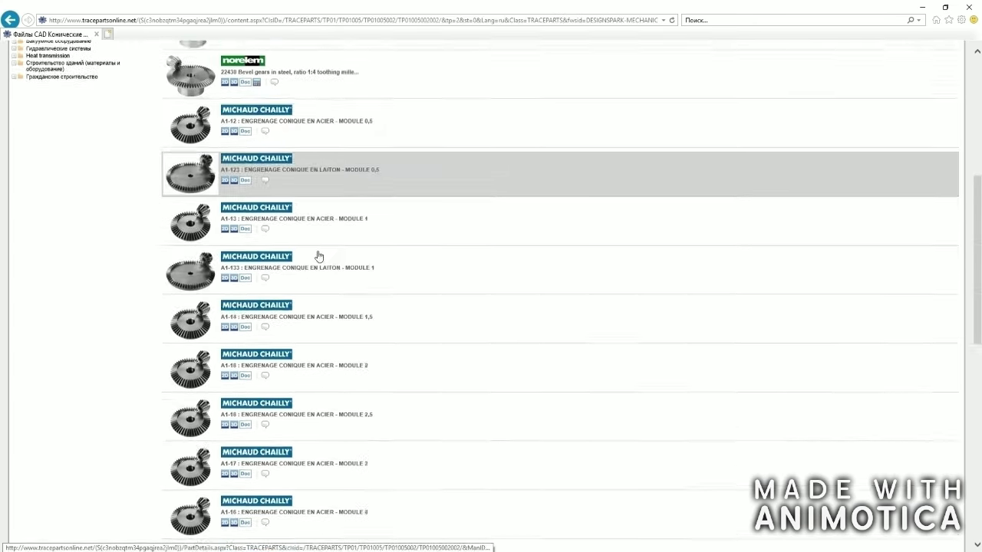
pyautogui.scroll(-3, 323, 253)
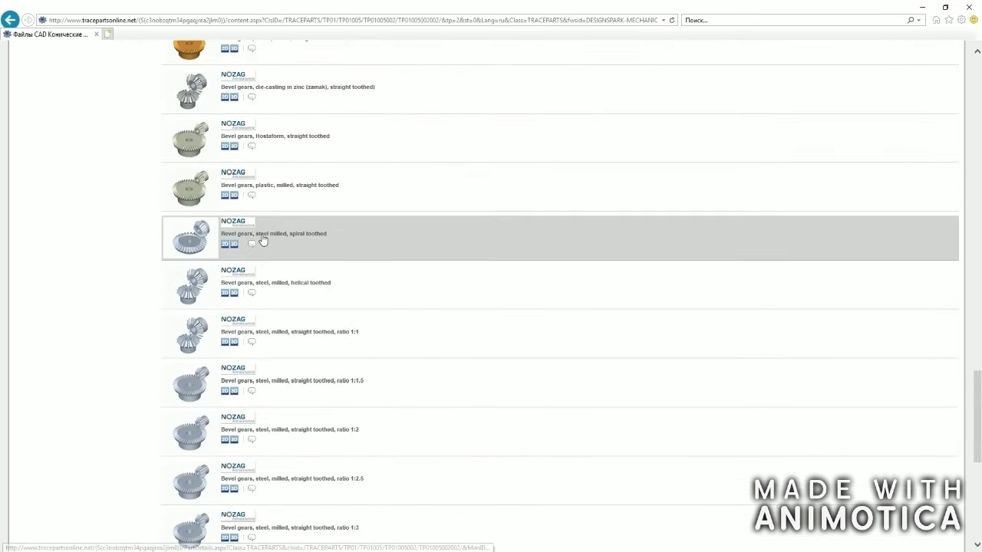
pyautogui.scroll(-2, 261, 230)
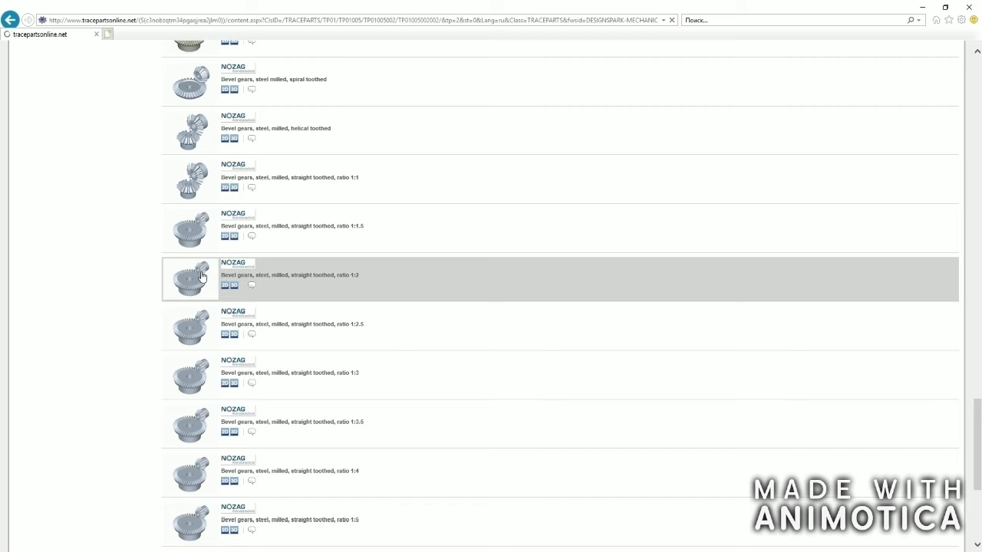
pyautogui.click(202, 276)
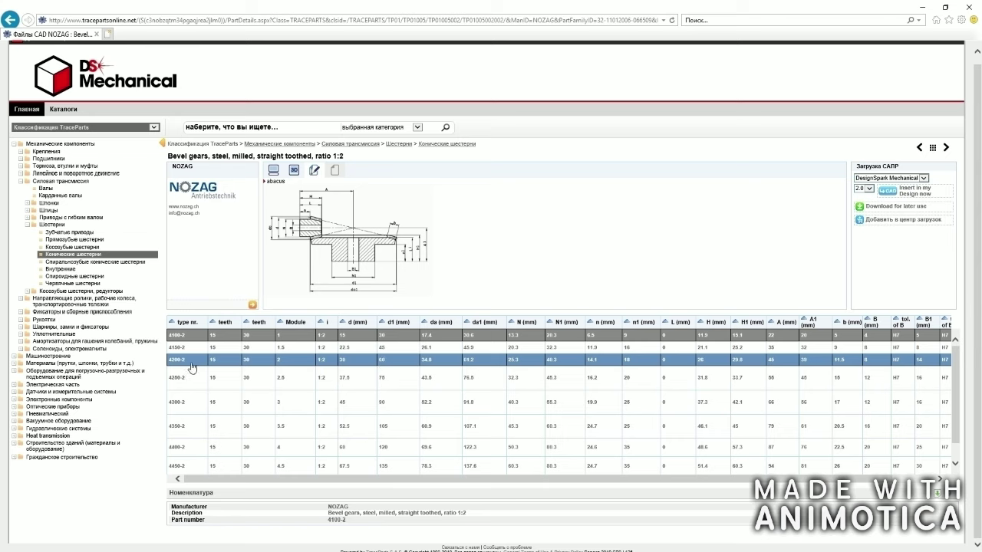
pyautogui.click(248, 367)
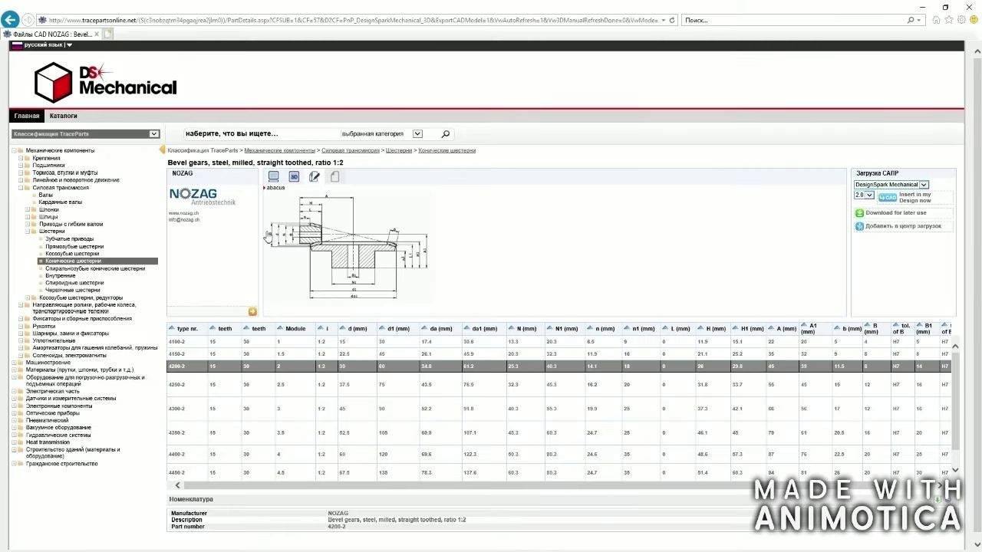
# Preview the 4200-2 gear pair in 3D and examine it from several standard view directions.
pyautogui.click(294, 179)
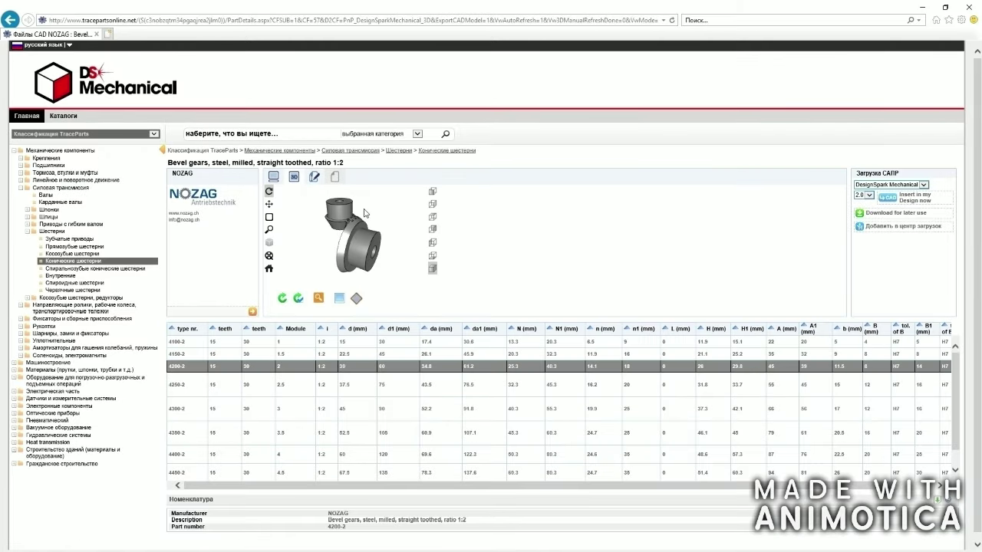
pyautogui.click(431, 257)
pyautogui.click(433, 244)
pyautogui.click(432, 231)
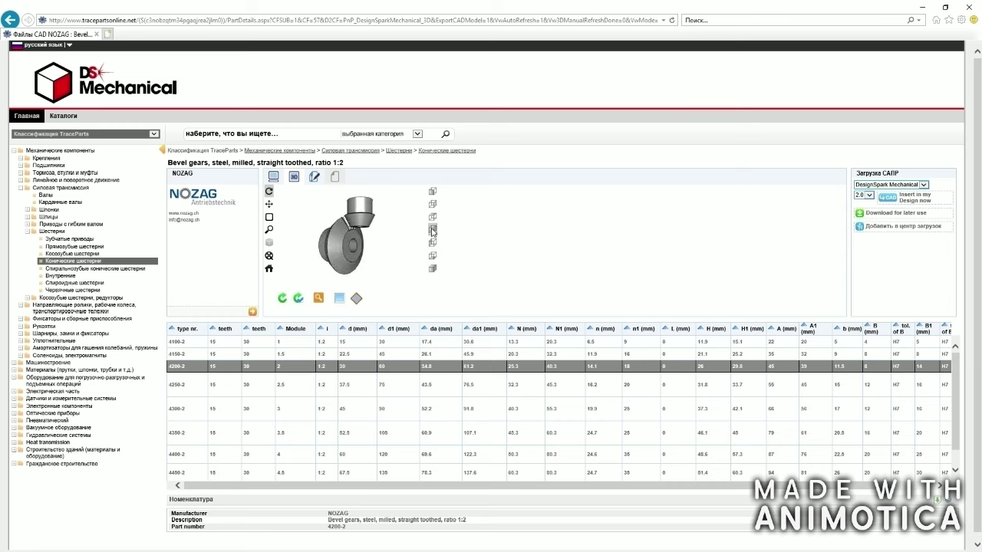
pyautogui.click(431, 218)
pyautogui.moveTo(308, 257); pyautogui.dragTo(342, 254)
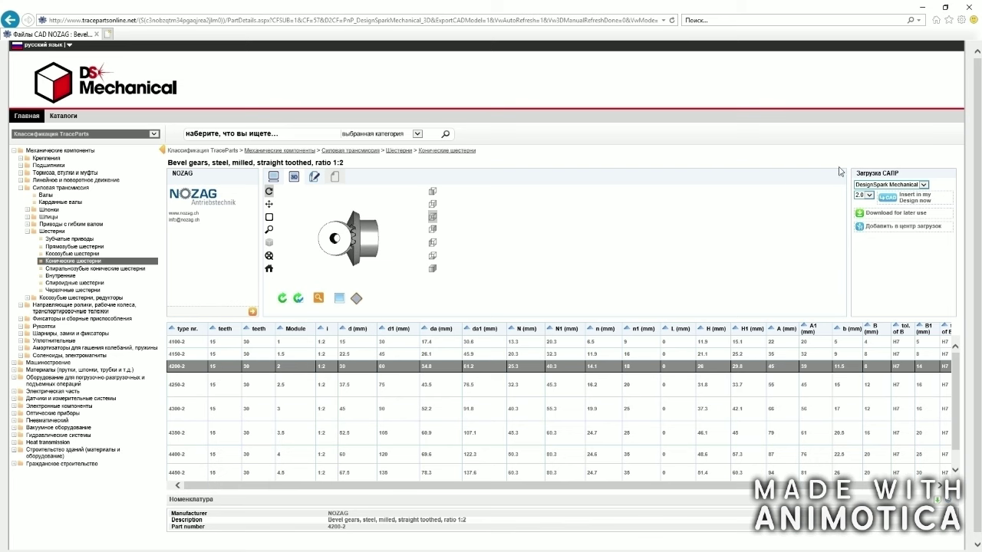
# Try to download the 4200-2 model in DesignSpark Mechanical 2.0 format for later use.
pyautogui.click(870, 214)
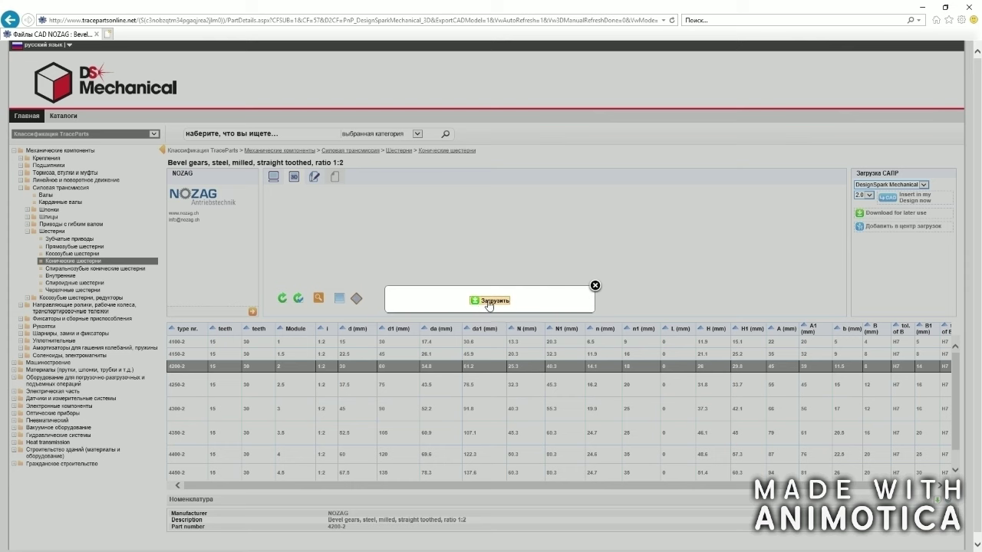
pyautogui.click(498, 302)
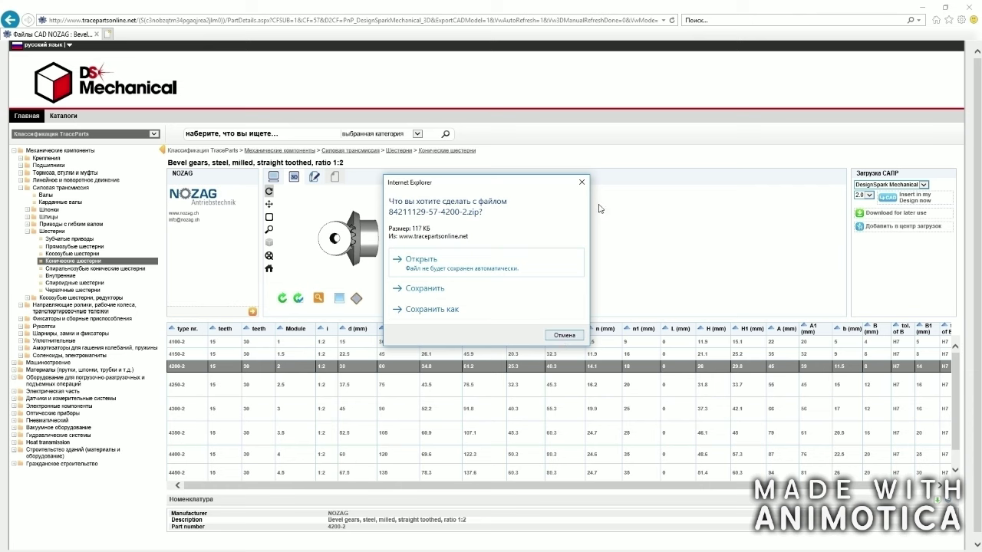
pyautogui.click(582, 185)
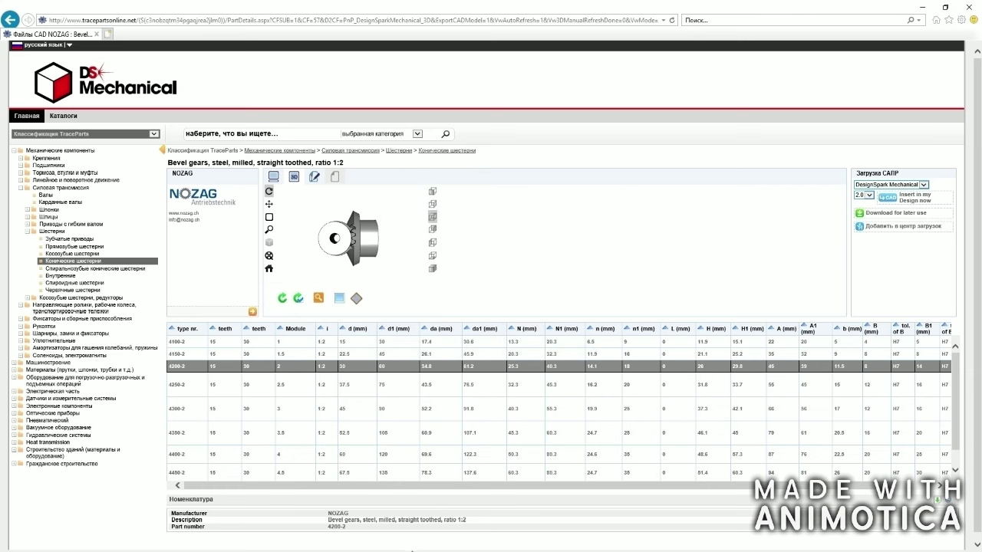
# Switch back to DesignSpark Mechanical, close the catalogue pages and insert the 4200-2 file into the Конструкция3 design.
pyautogui.click(412, 544)
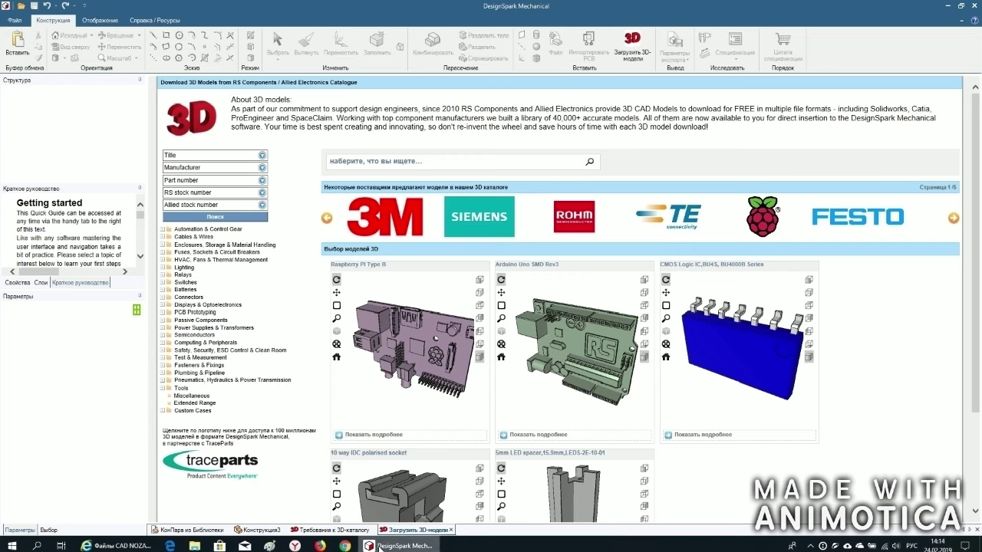
pyautogui.click(451, 530)
pyautogui.click(259, 530)
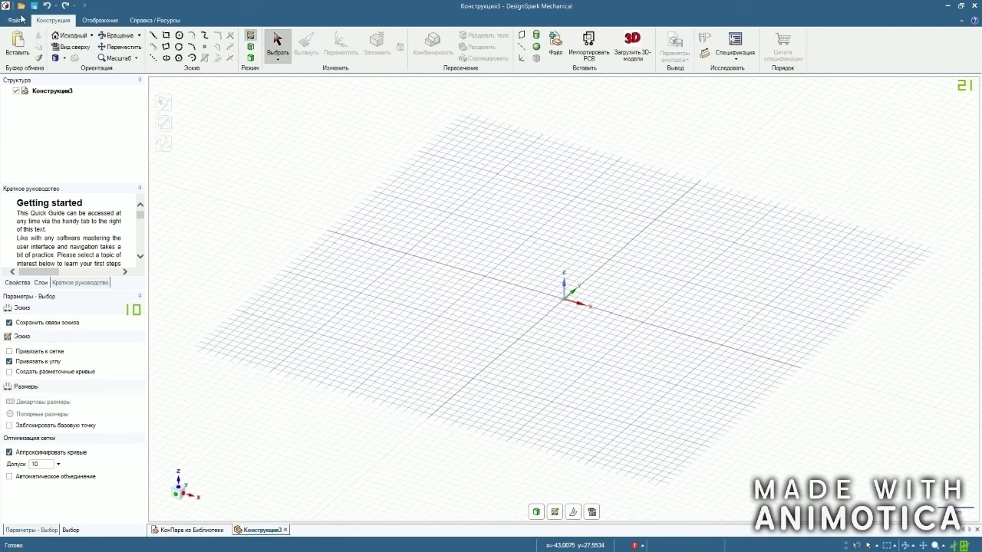
pyautogui.click(556, 52)
pyautogui.click(170, 75)
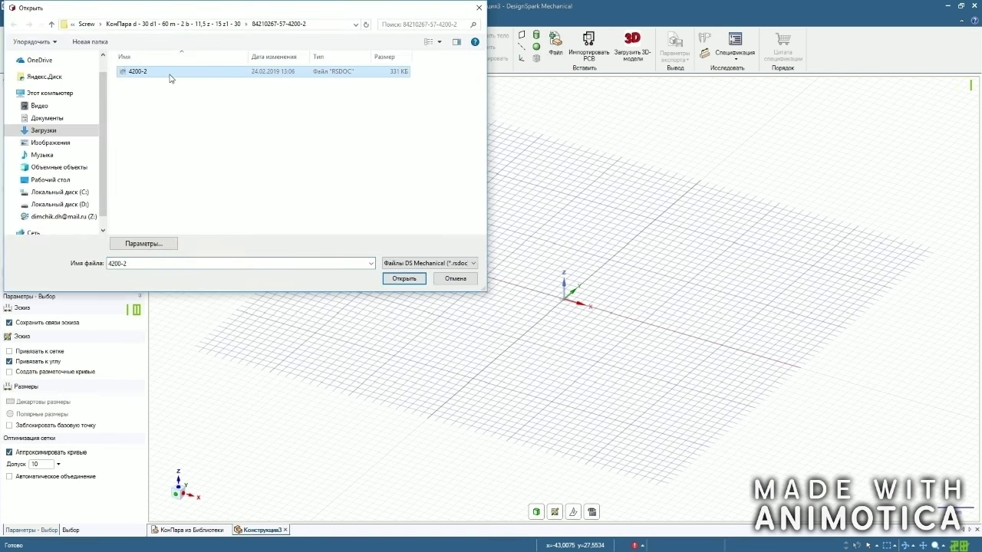
pyautogui.click(405, 278)
# Compare the inserted library gear pair with the finished toothed pair in the КонПара из Библиотеки document.
pyautogui.moveTo(290, 288); pyautogui.dragTo(815, 313, button='middle')
pyautogui.click(191, 530)
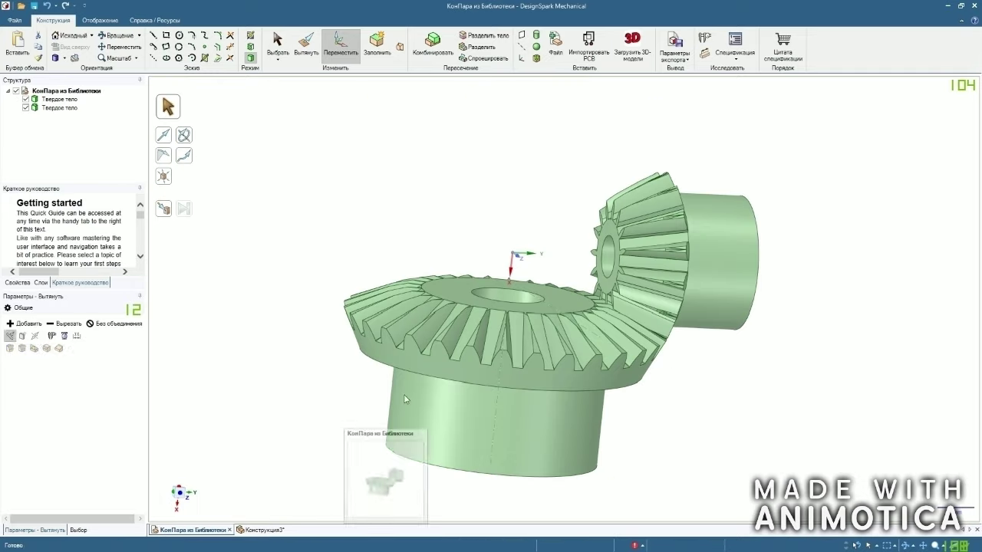
pyautogui.moveTo(833, 299); pyautogui.dragTo(857, 355, button='middle')
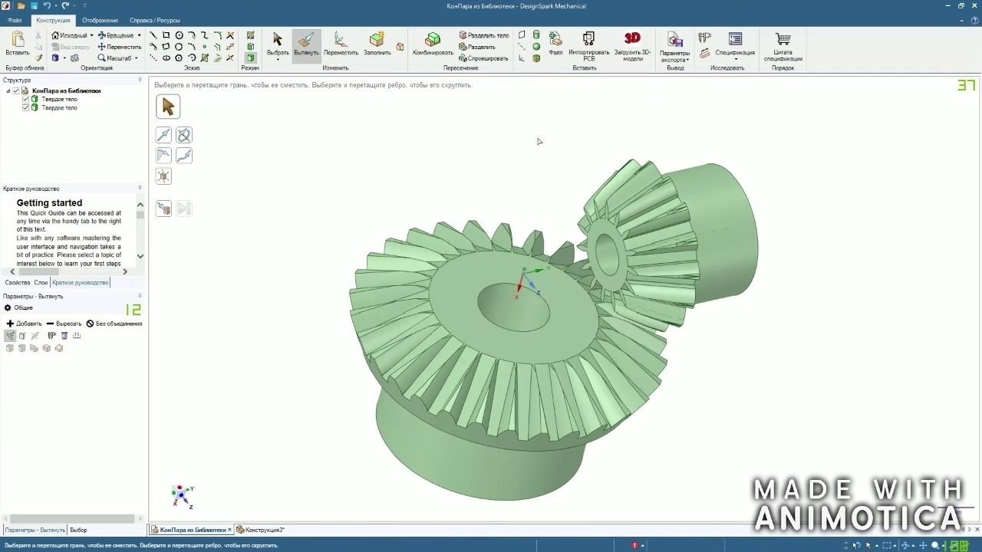
pyautogui.click(261, 530)
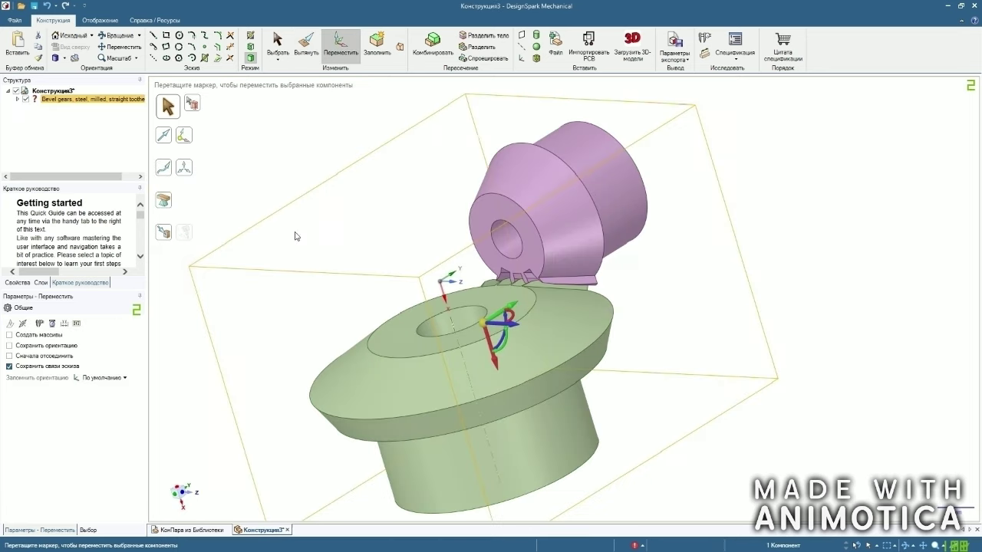
# Expand the inserted bevel gear assembly in the structure and hide the Unnamed_02 component to isolate the pinion.
pyautogui.click(17, 99)
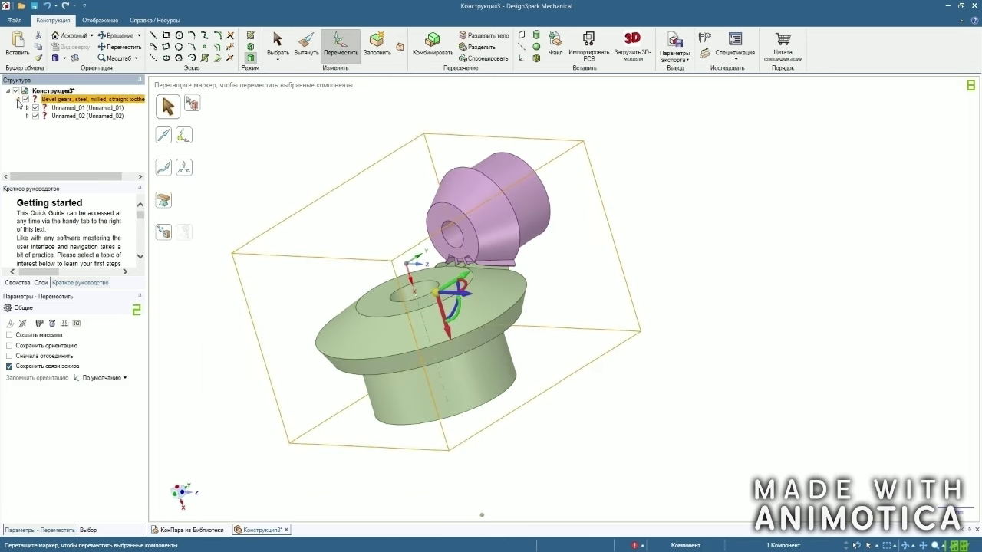
pyautogui.click(35, 116)
pyautogui.moveTo(426, 194); pyautogui.dragTo(430, 131, button='middle')
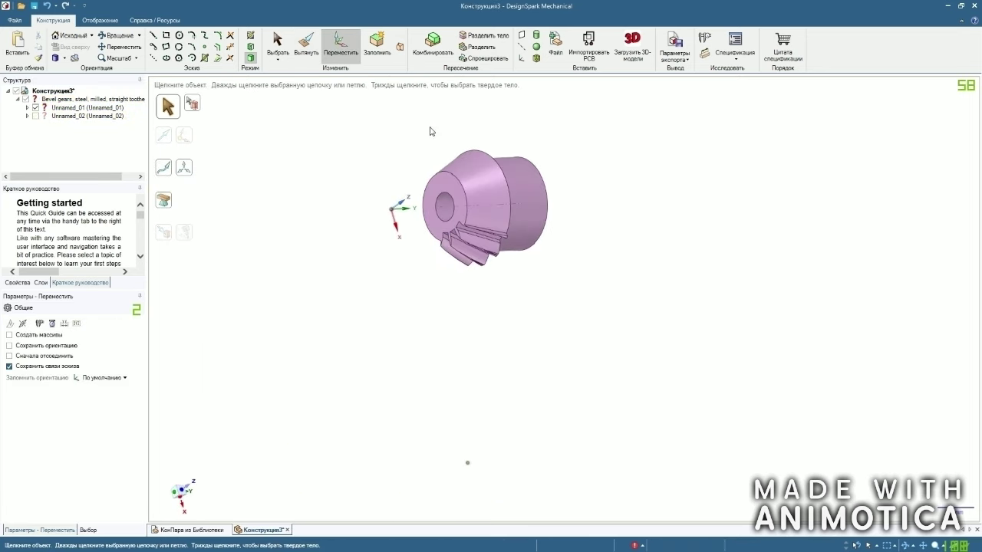
pyautogui.scroll(-3, 526, 328)
pyautogui.moveTo(523, 331); pyautogui.dragTo(465, 293, button='middle')
pyautogui.scroll(3, 419, 217)
pyautogui.moveTo(419, 217); pyautogui.dragTo(459, 240, button='middle')
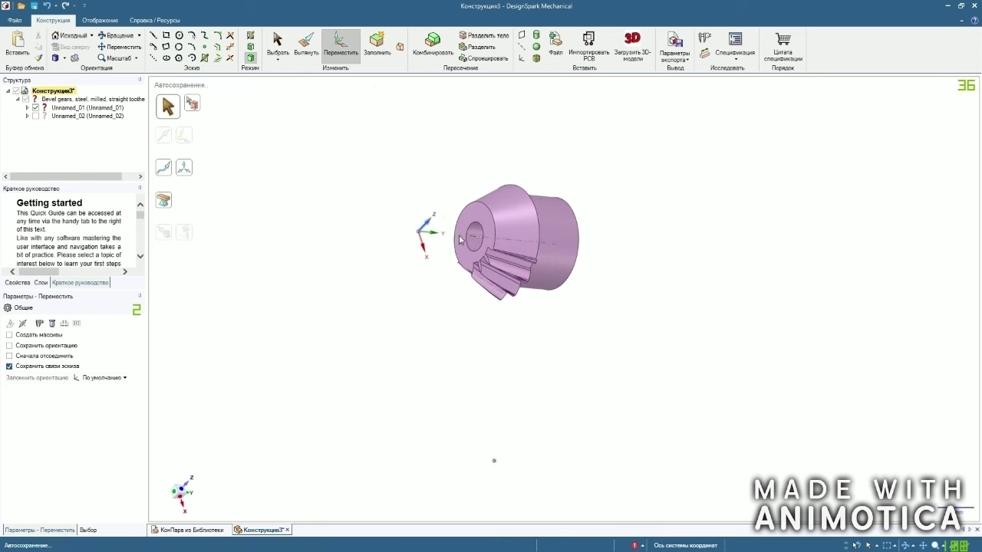
pyautogui.scroll(2, 421, 201)
# Sketch a circle about 14.21 mm in diameter through the tooth-gap corners on the pinion's small end face, then hide it.
pyautogui.click(482, 230)
pyautogui.click(178, 35)
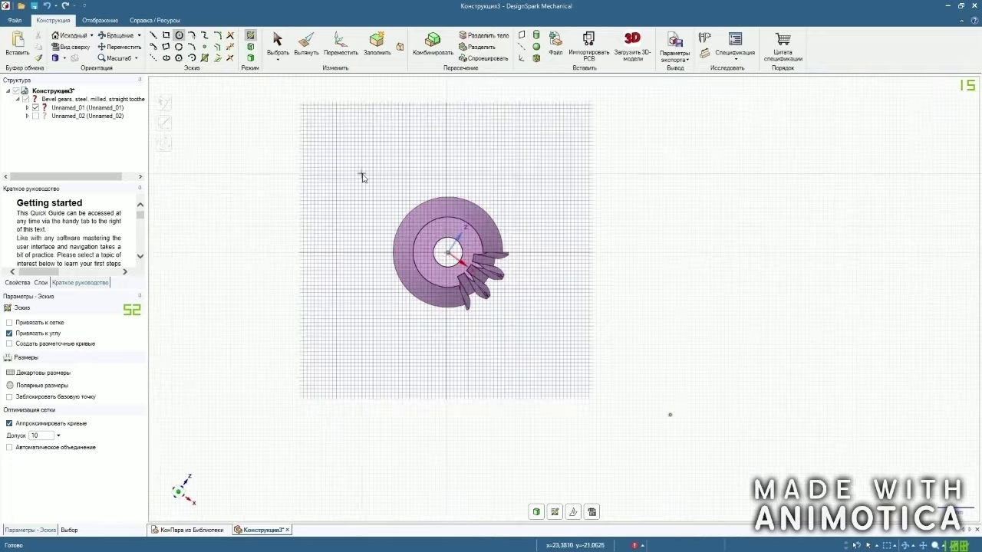
pyautogui.scroll(5, 468, 284)
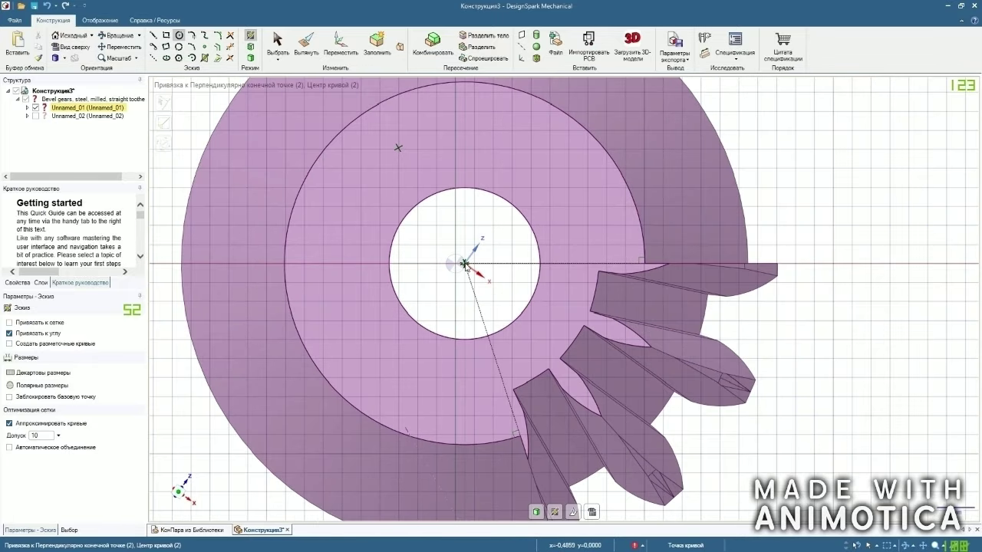
pyautogui.click(464, 265)
pyautogui.scroll(3, 633, 276)
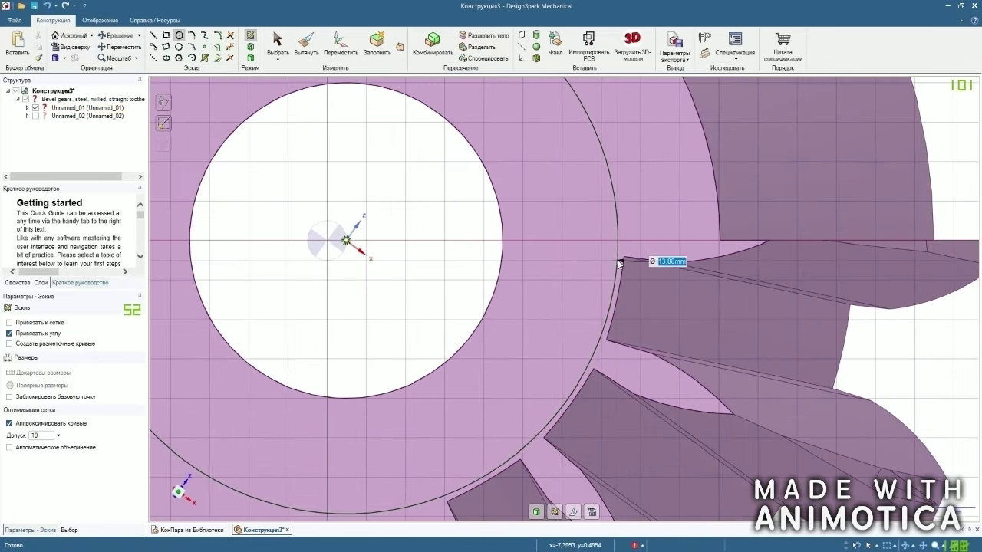
pyautogui.click(624, 263)
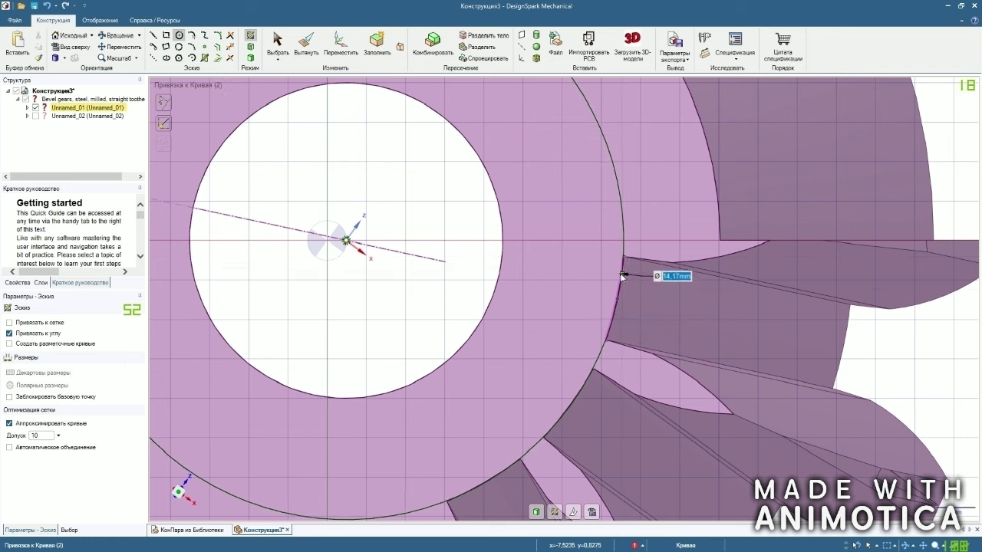
pyautogui.scroll(-1, 546, 268)
pyautogui.scroll(-2, 547, 267)
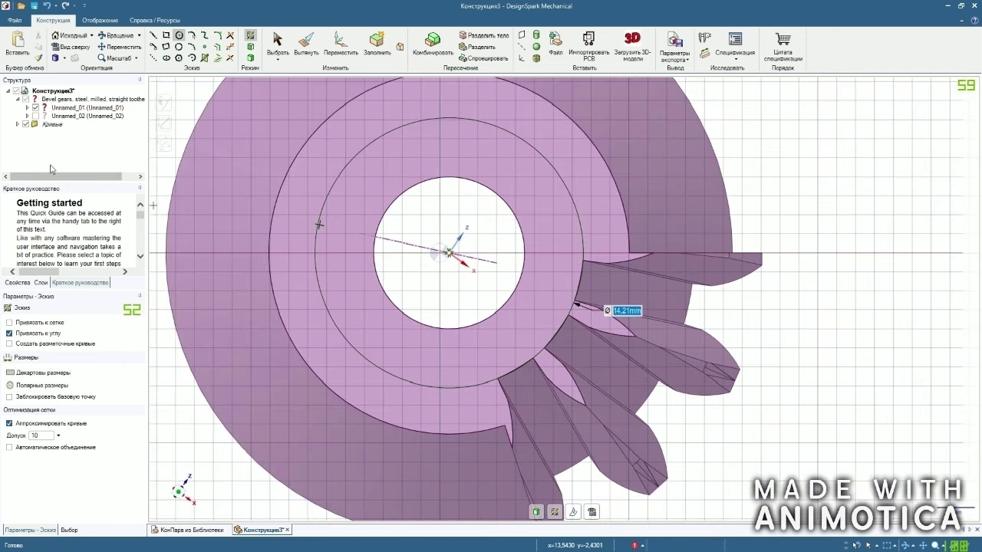
pyautogui.click(15, 125)
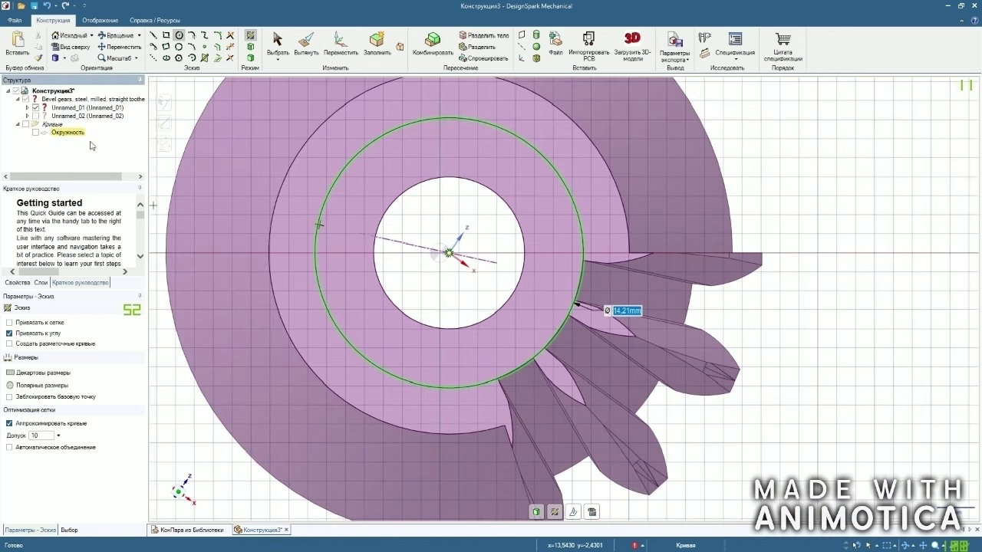
pyautogui.click(35, 133)
# Sketch a second circle of about 14.21 mm on the same centre, passing through the tooth-gap corners of the small face.
pyautogui.scroll(2, 461, 261)
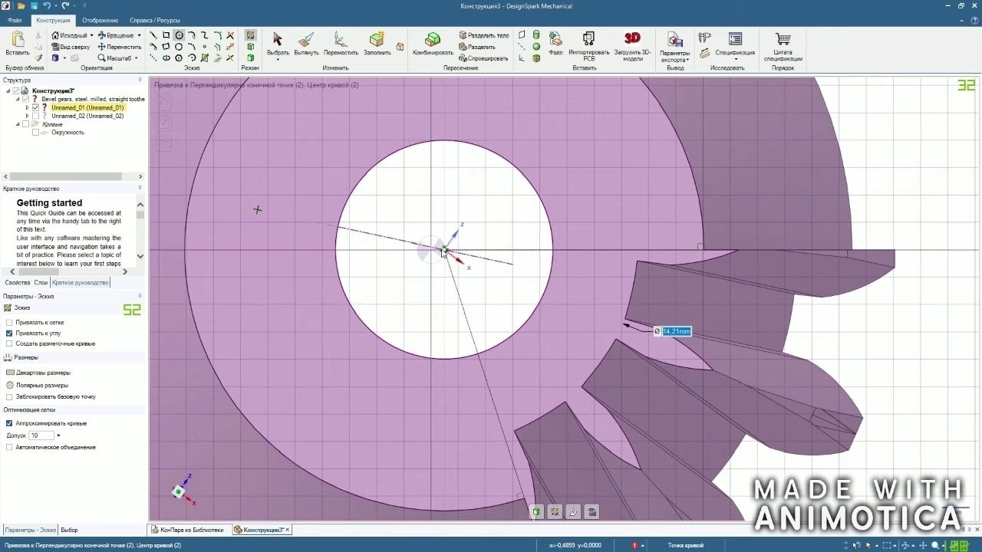
pyautogui.click(445, 251)
pyautogui.scroll(2, 445, 251)
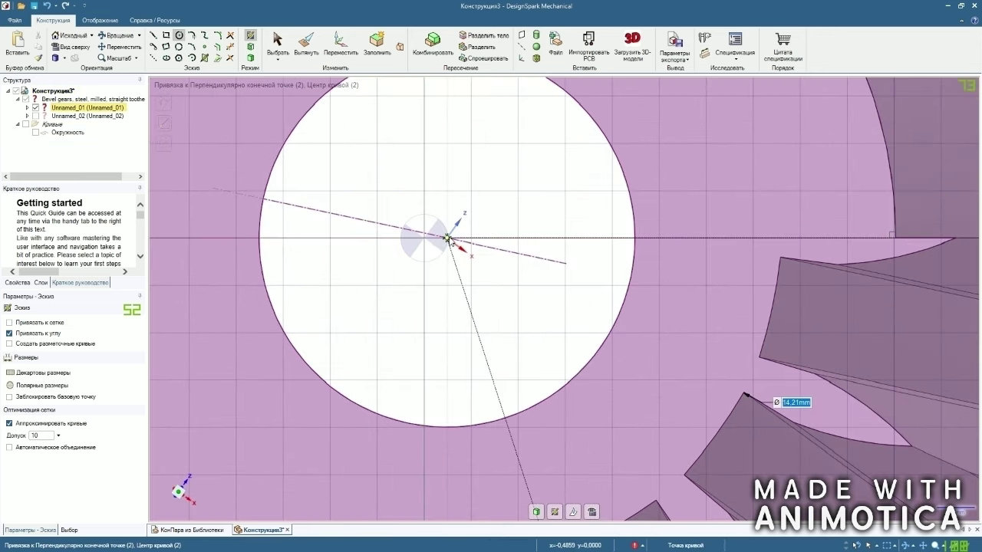
pyautogui.click(781, 257)
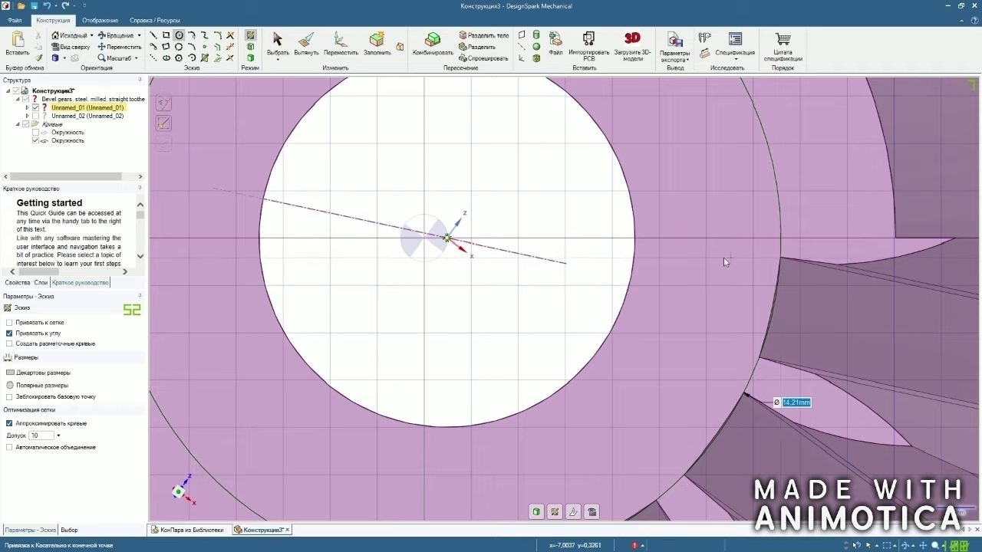
pyautogui.scroll(-2, 521, 253)
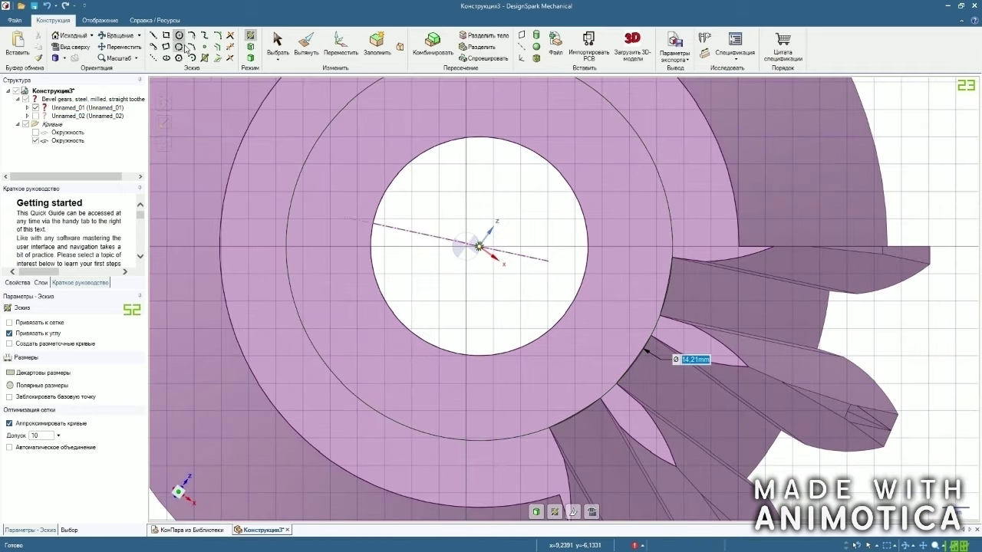
# Draw a three-point rectangle about 0.8 by 0.5 mm inward from two neighbouring tooth-gap corners on the small circle.
pyautogui.click(166, 46)
pyautogui.scroll(4, 671, 337)
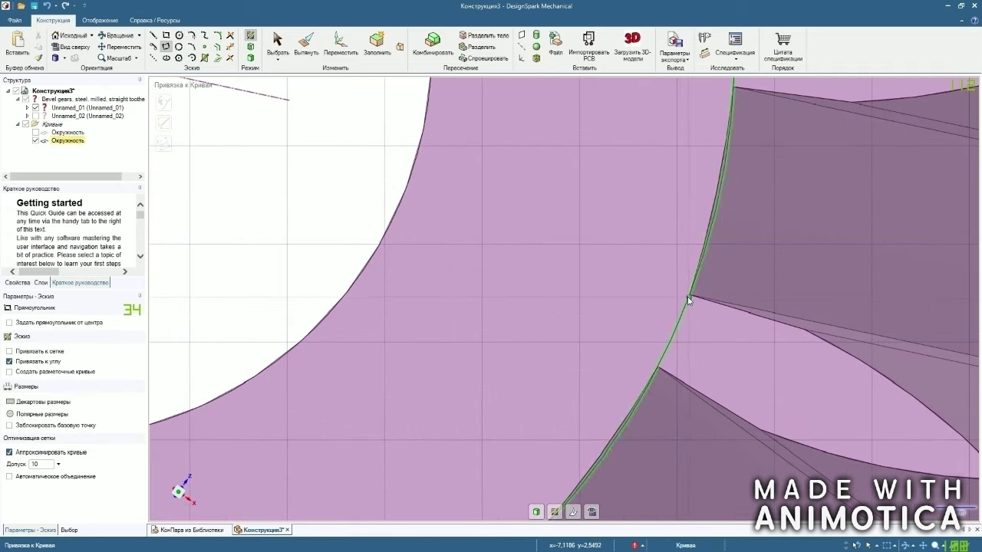
pyautogui.click(690, 297)
pyautogui.click(657, 367)
pyautogui.click(624, 353)
pyautogui.scroll(-2, 532, 263)
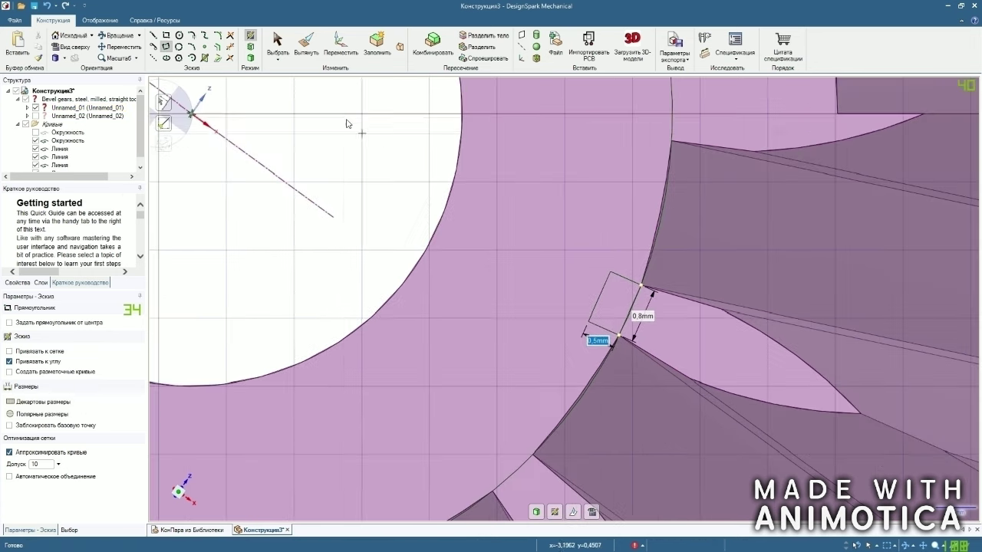
# Trim the arc and rectangle side between those two corners and return to 3D mode to turn the notched profile into a surface.
pyautogui.click(230, 47)
pyautogui.click(633, 307)
pyautogui.scroll(-1, 630, 307)
pyautogui.scroll(-1, 520, 297)
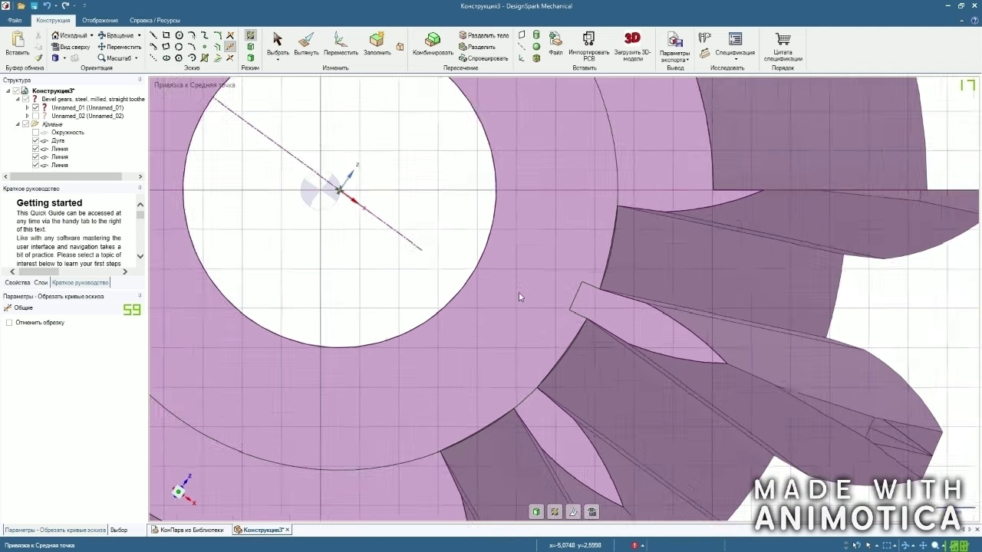
pyautogui.scroll(-3, 519, 297)
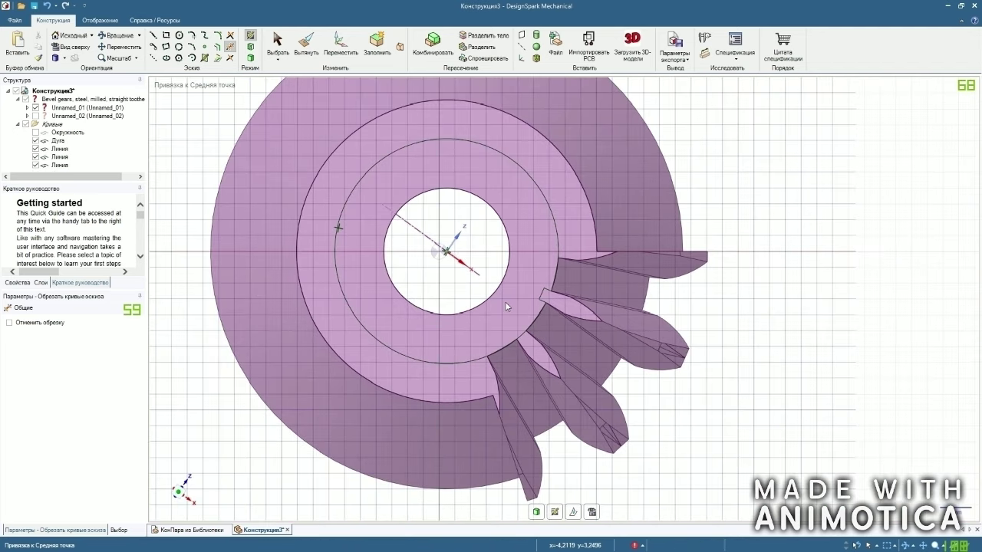
pyautogui.click(251, 60)
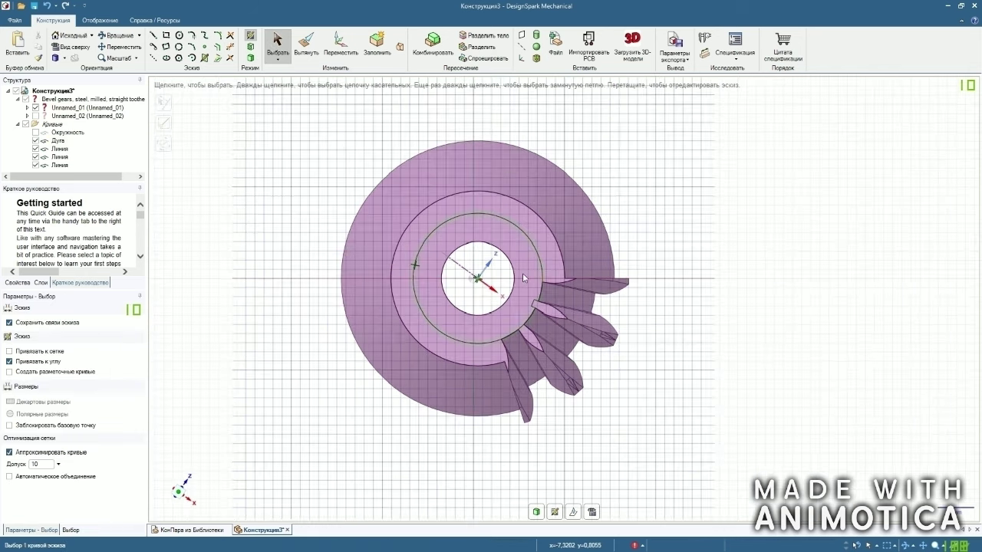
# Start a sketch in the plane of the circular edge where the hub meets the toothed cone, viewed face-on.
pyautogui.moveTo(380, 248)
pyautogui.mouseDown(button='middle')
pyautogui.moveTo(329, 252)
pyautogui.moveTo(363, 247)
pyautogui.mouseUp(button='middle')
pyautogui.press('m')
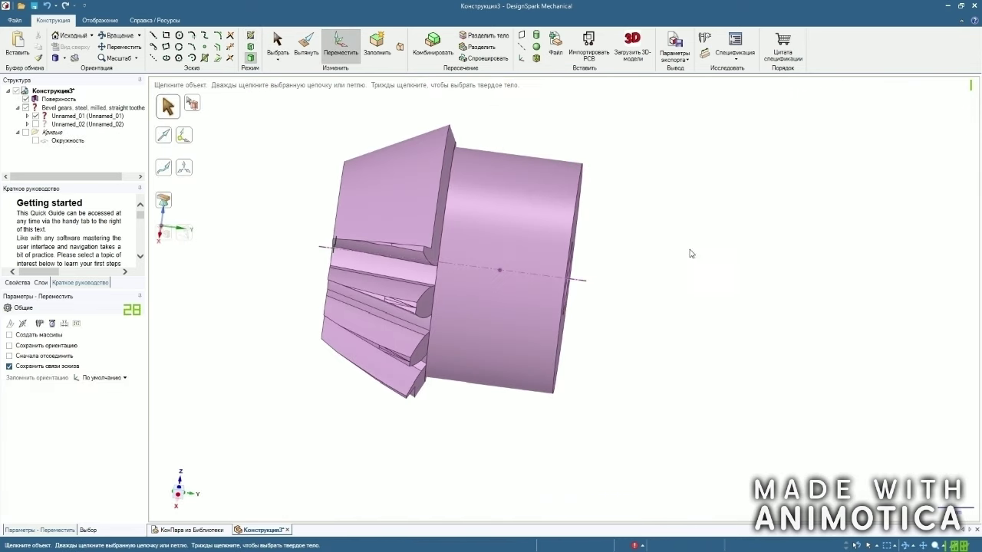
pyautogui.moveTo(679, 235); pyautogui.dragTo(638, 190, button='middle')
pyautogui.scroll(4, 403, 163)
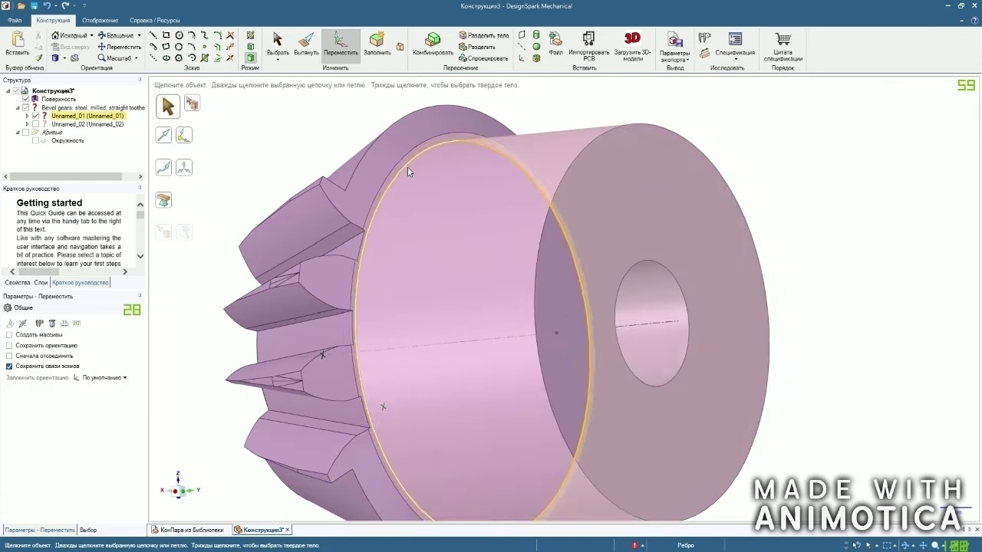
pyautogui.click(396, 168)
pyautogui.click(250, 35)
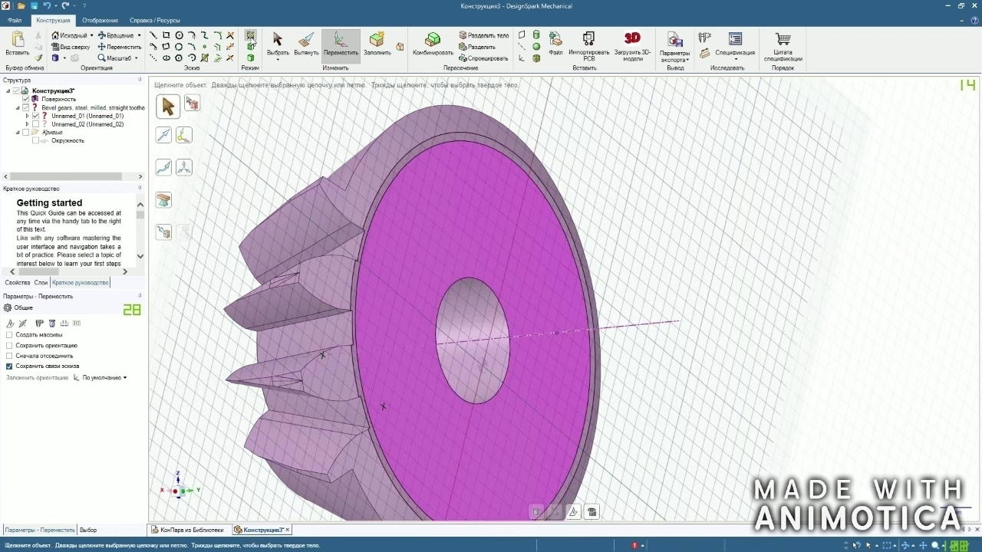
pyautogui.click(66, 58)
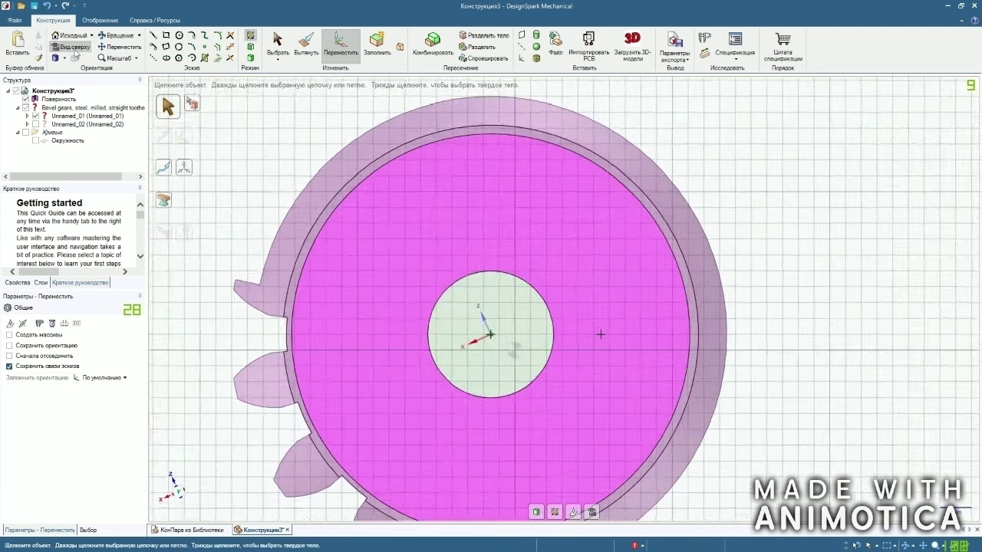
# Sketch two coincident circles about 25.94 mm in diameter through the tooth-gap corners of the large end, hiding the first one.
pyautogui.click(180, 36)
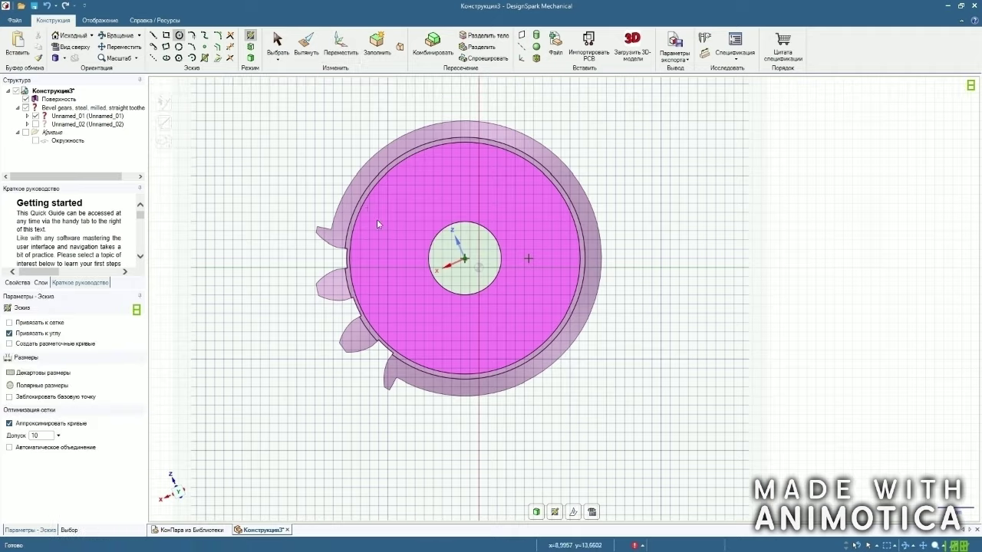
pyautogui.scroll(3, 440, 282)
pyautogui.click(482, 242)
pyautogui.scroll(3, 327, 232)
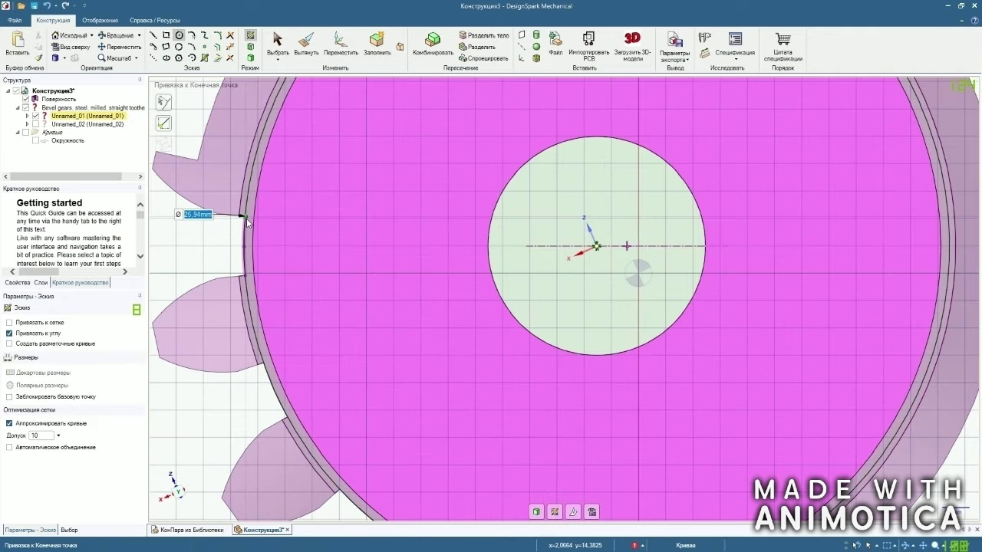
pyautogui.click(244, 217)
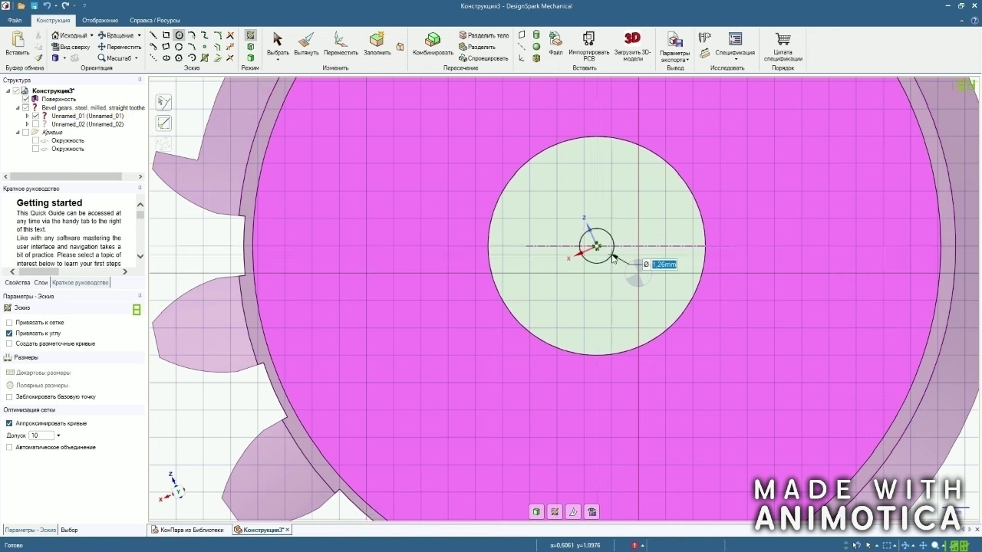
pyautogui.click(252, 221)
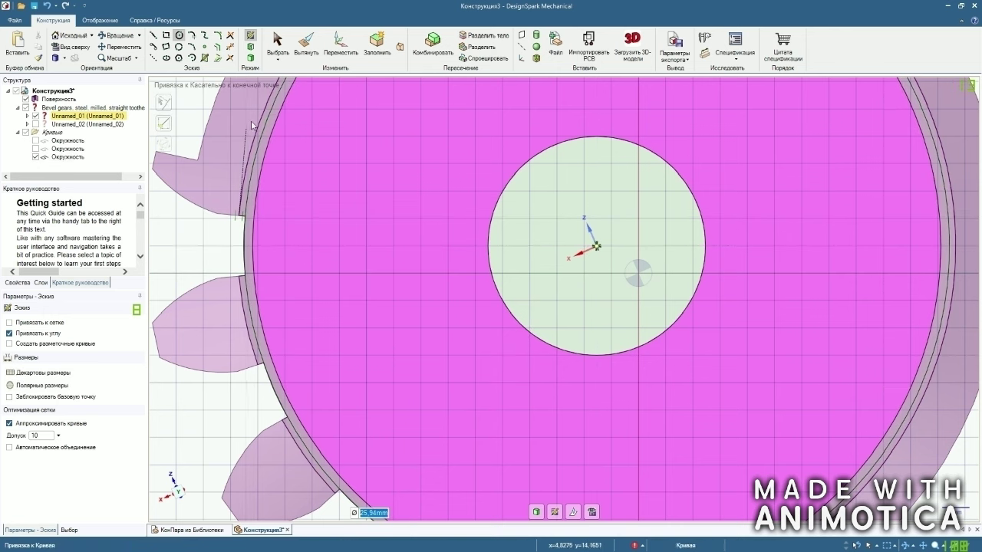
pyautogui.click(276, 40)
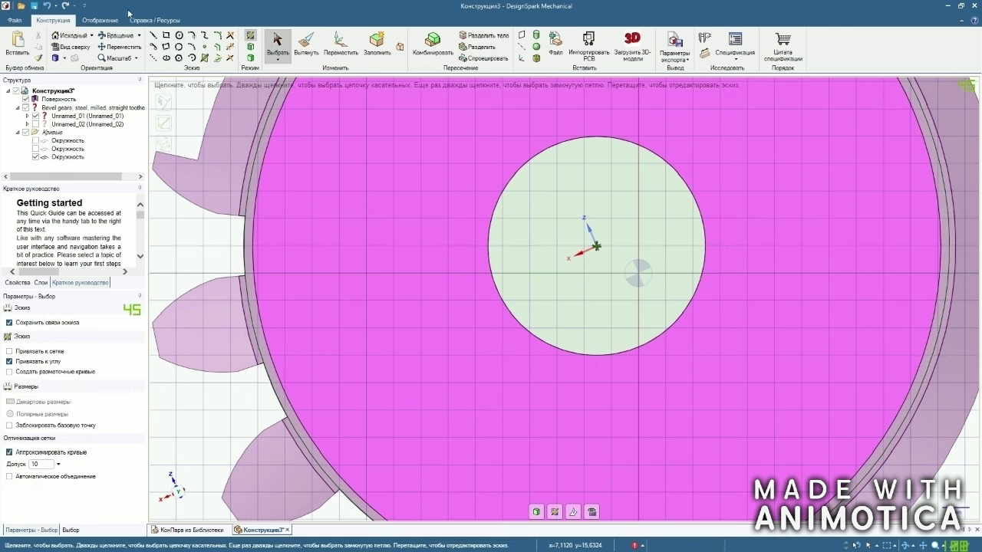
# Draw a three-point rectangle about 0.5 mm deep inward from two neighbouring tooth-root corners on the large circle.
pyautogui.click(167, 47)
pyautogui.scroll(3, 256, 278)
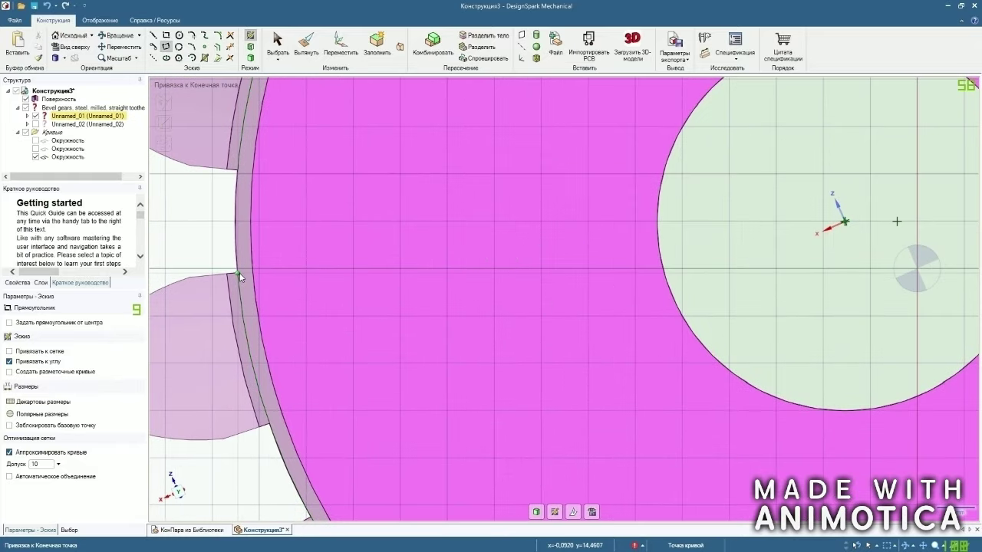
pyautogui.click(238, 274)
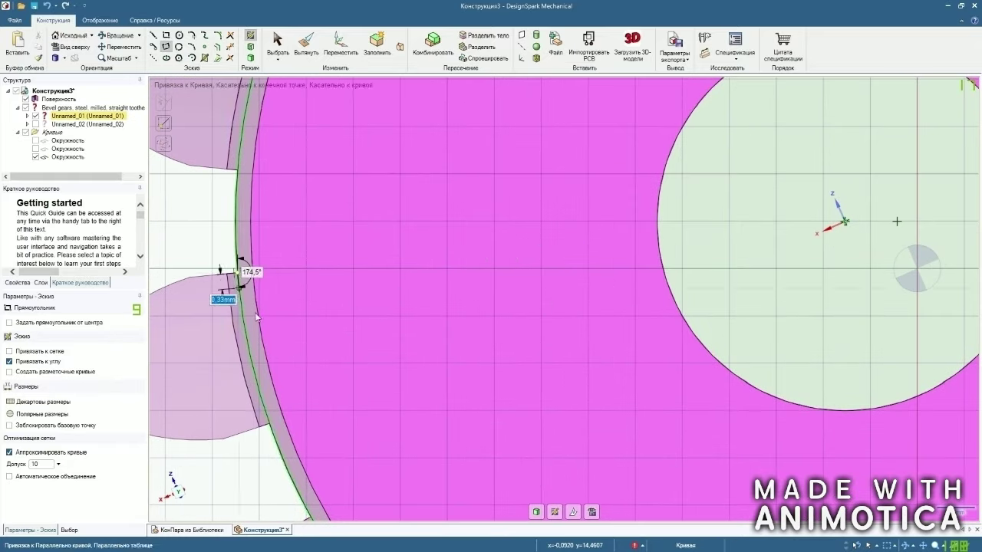
pyautogui.click(271, 425)
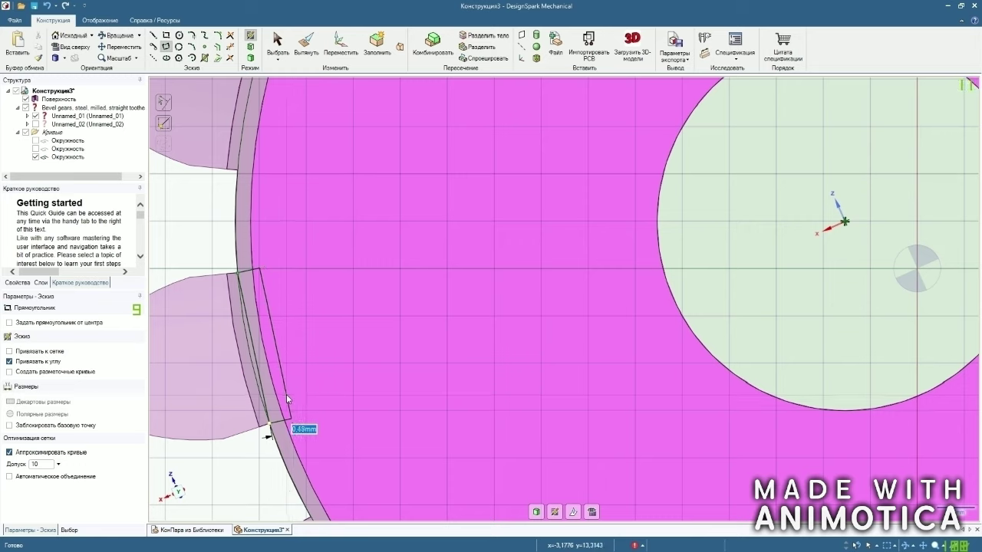
pyautogui.click(287, 395)
# Trim the overlapping segments between the large rectangle's corners and return to 3D mode to make the second notched surface.
pyautogui.click(234, 48)
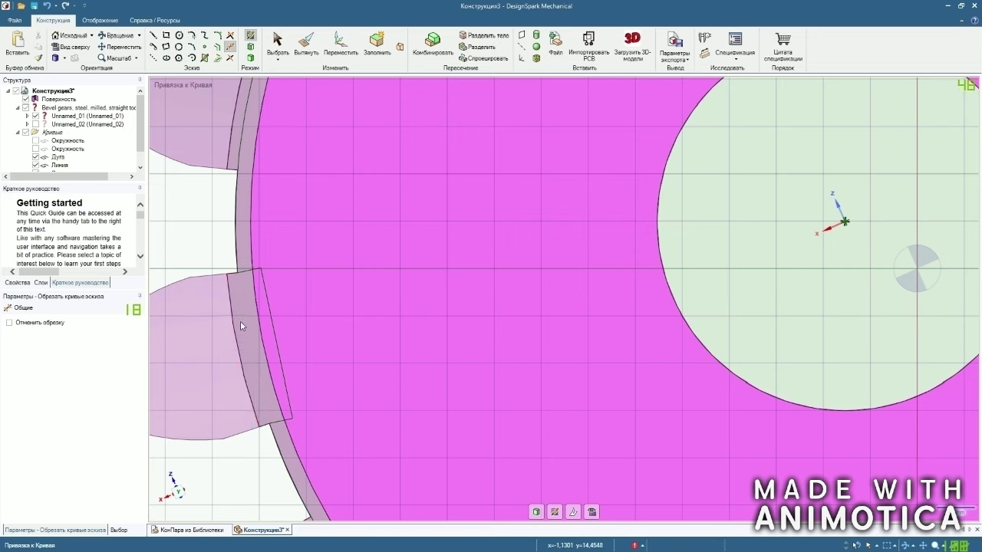
pyautogui.scroll(-5, 240, 320)
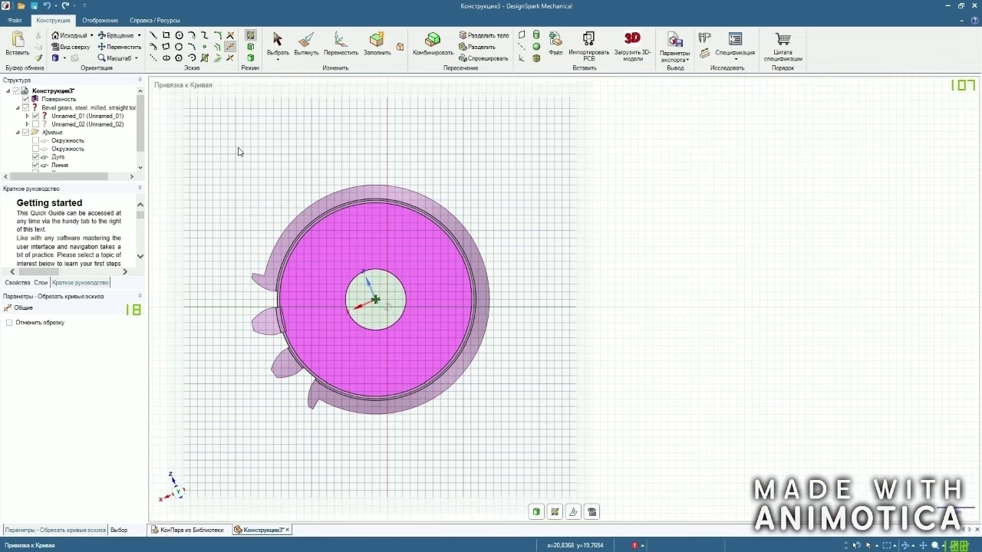
pyautogui.click(251, 58)
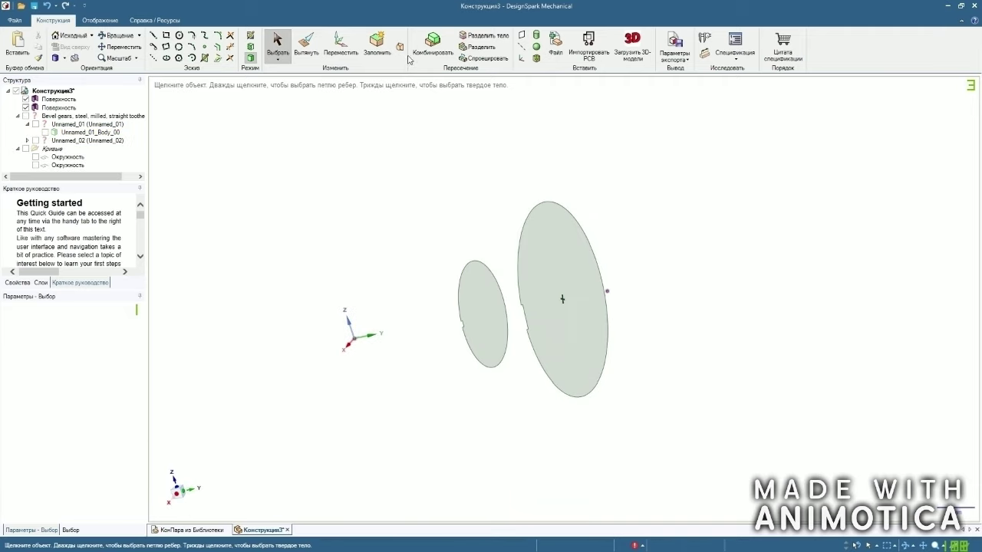
# Blend the large and small notched surfaces into one solid cone with a single tooth groove.
pyautogui.click(399, 47)
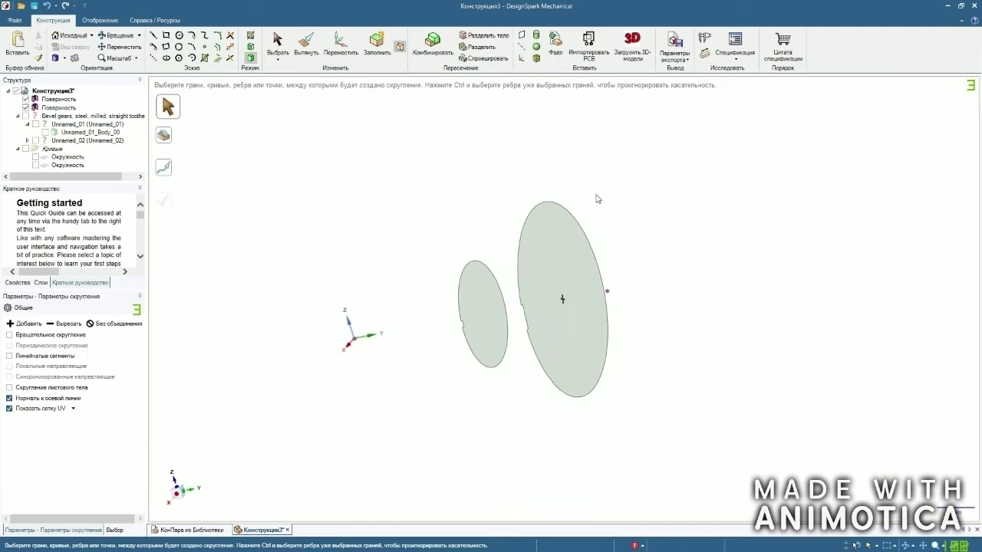
pyautogui.click(569, 269)
pyautogui.click(483, 297)
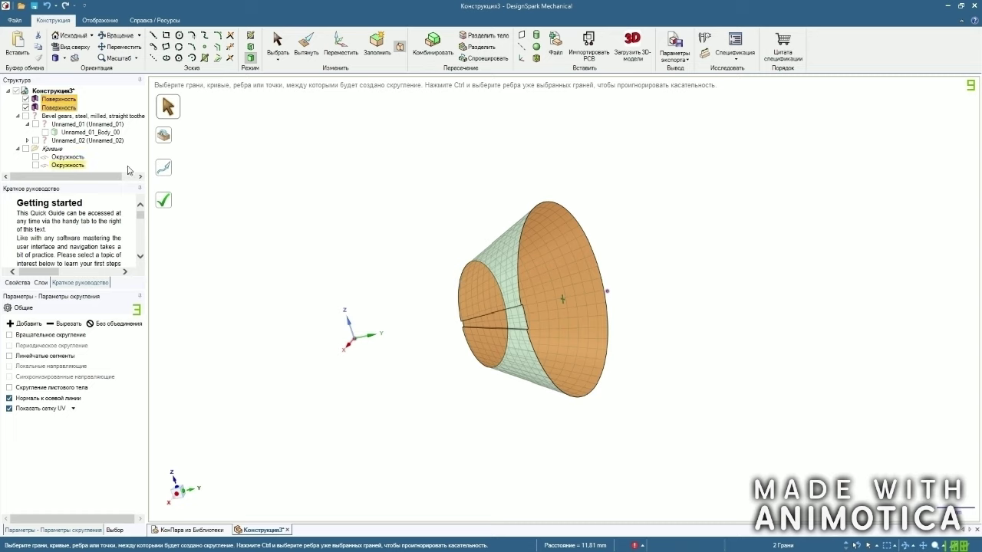
pyautogui.click(165, 205)
pyautogui.moveTo(372, 187); pyautogui.dragTo(381, 186, button='middle')
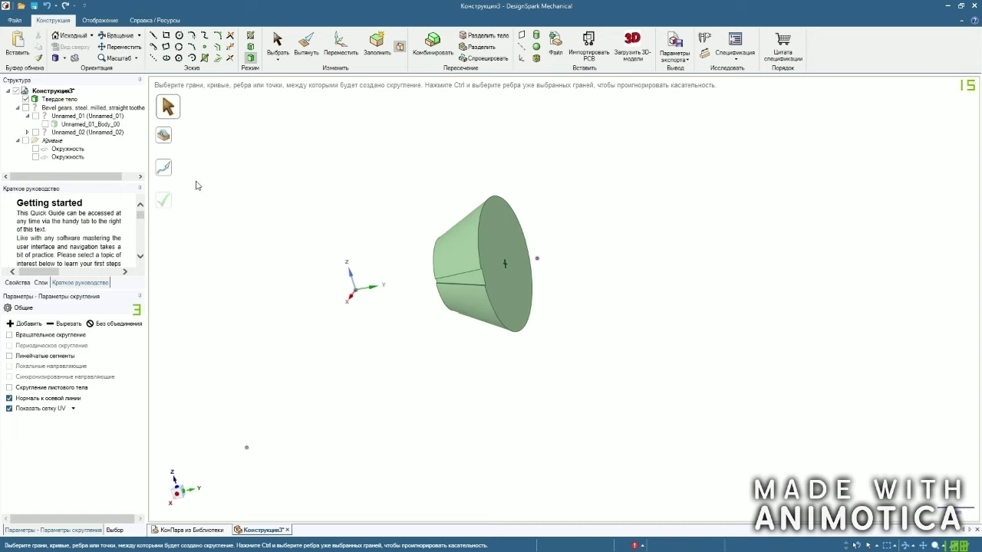
# Hide the new blended solid and show the library pinion body Unnamed_01_Body_00 again.
pyautogui.click(26, 99)
pyautogui.click(46, 124)
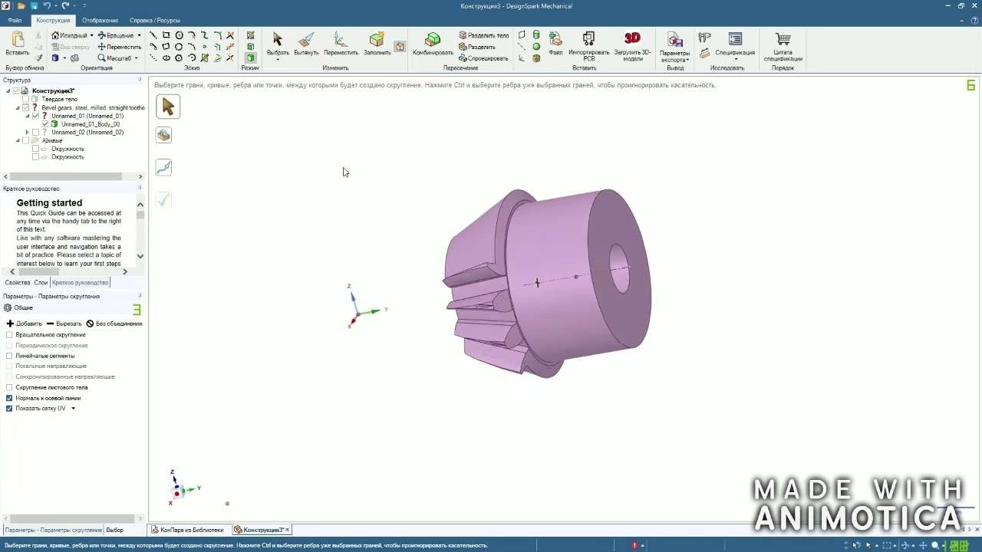
pyautogui.scroll(3, 504, 131)
pyautogui.scroll(-2, 512, 136)
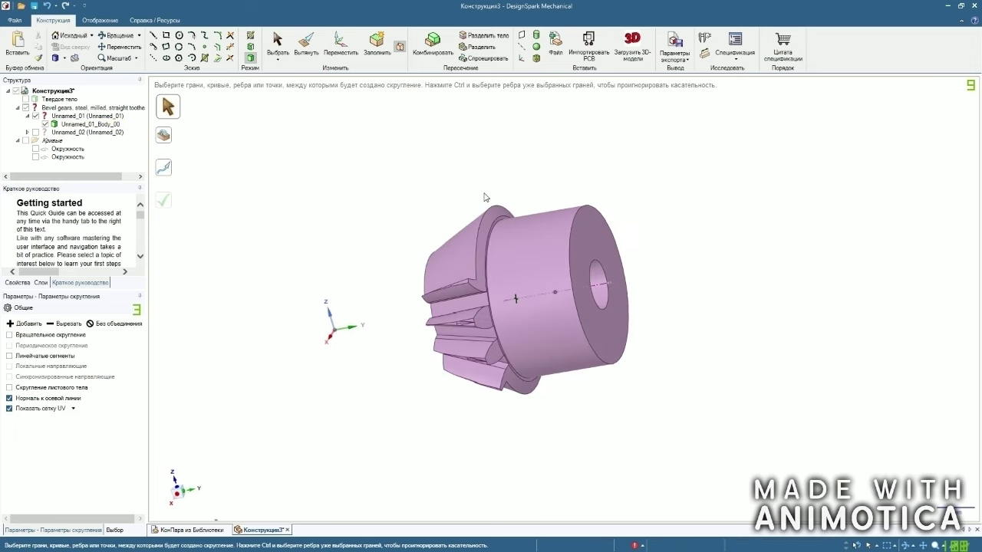
# Create a plane on the ring-shaped back face of the toothed cone, where it meets the cylindrical hub.
pyautogui.scroll(2, 487, 196)
pyautogui.click(521, 36)
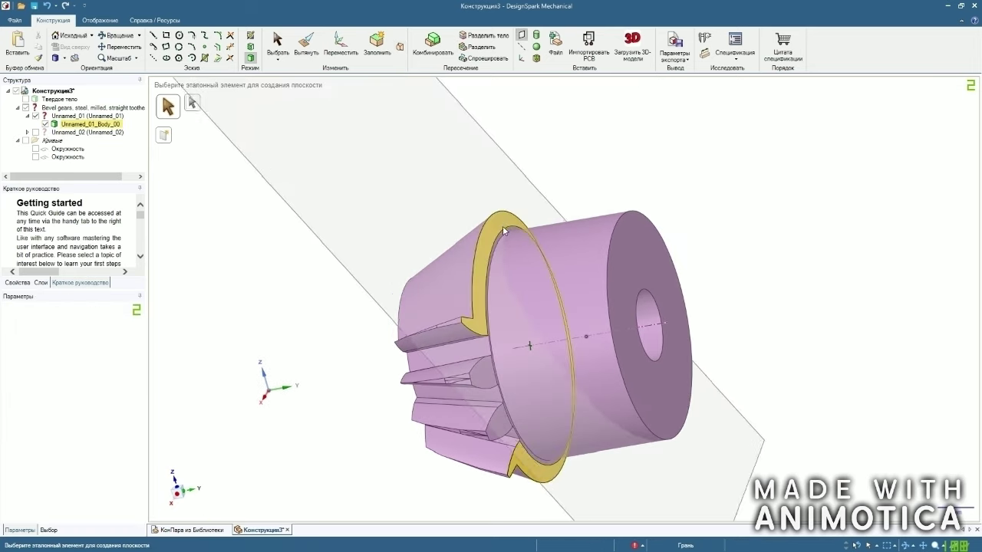
pyautogui.click(498, 243)
pyautogui.scroll(-2, 322, 191)
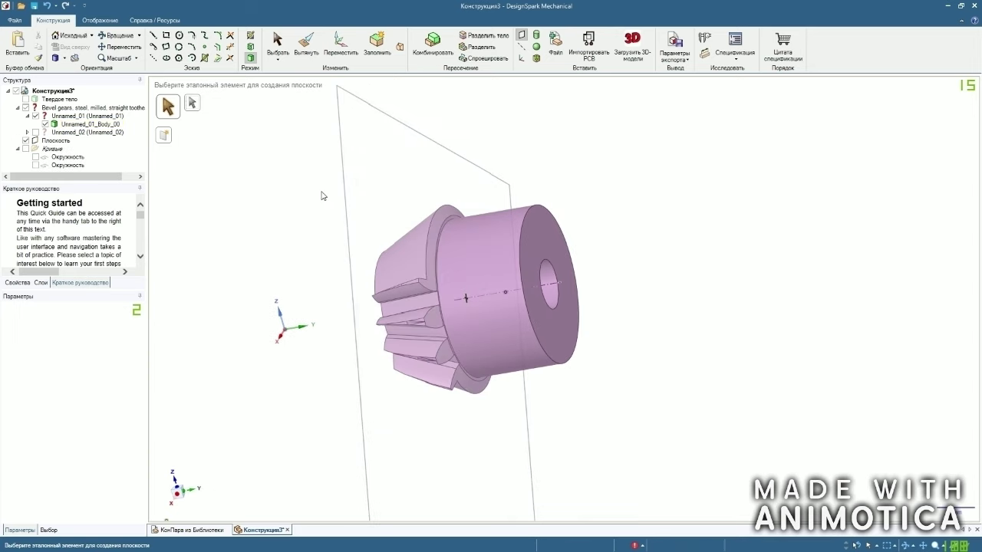
# Split the pinion body with the new plane to separate the toothed cone from the hub.
pyautogui.moveTo(322, 193); pyautogui.dragTo(341, 187, button='middle')
pyautogui.click(433, 46)
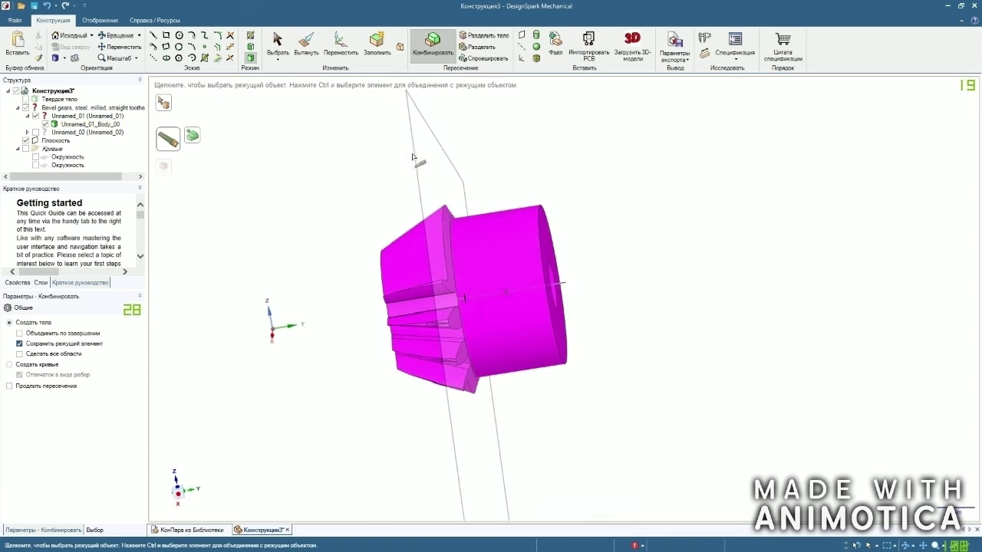
pyautogui.click(413, 157)
pyautogui.scroll(-1, 364, 167)
pyautogui.press('Escape')
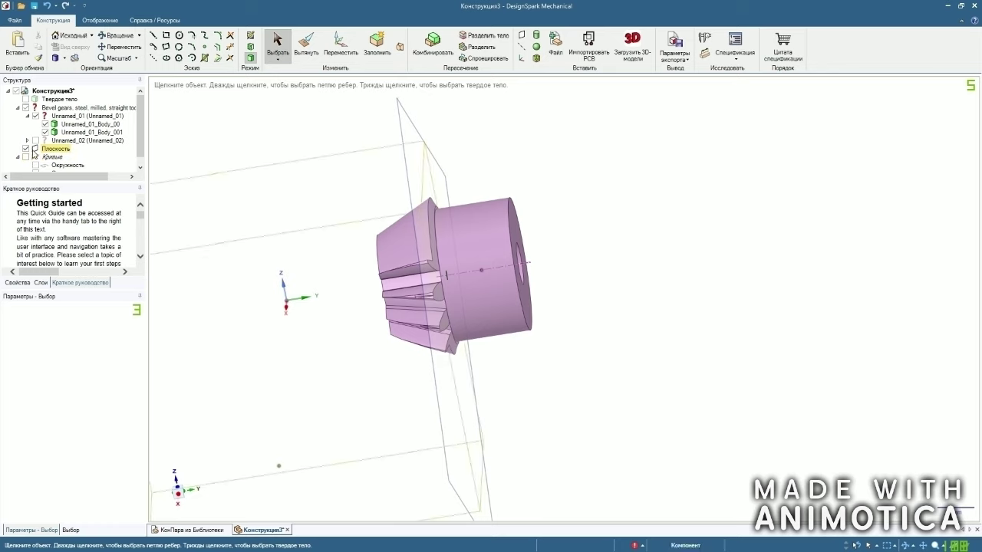
# Hide the plane and the hub body Unnamed_01_Body_00, and show the grooved cone solid.
pyautogui.click(26, 149)
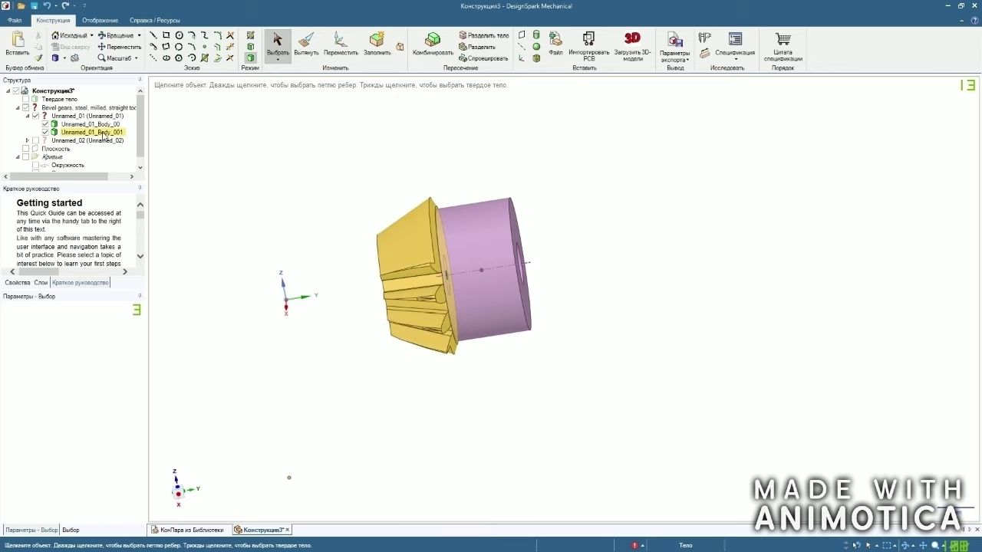
pyautogui.click(45, 124)
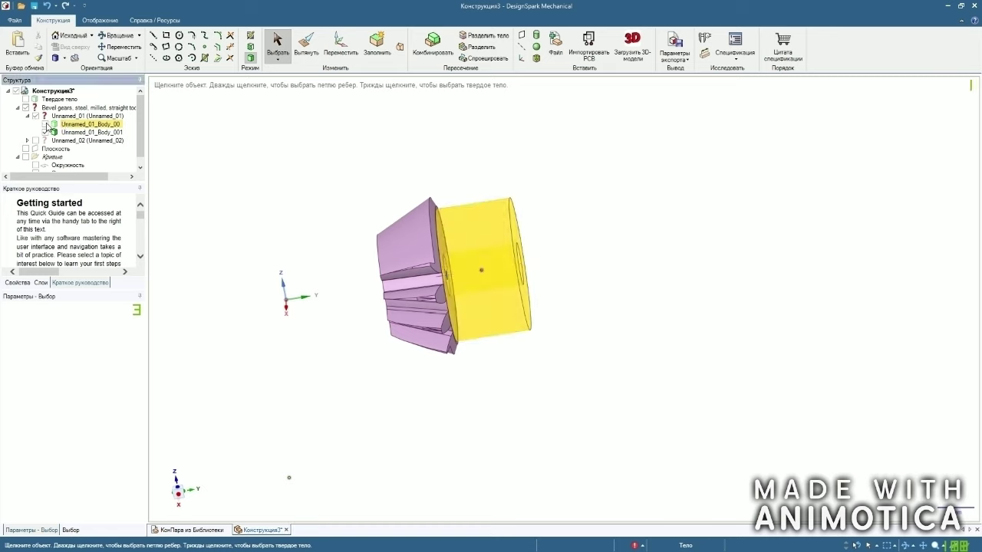
pyautogui.moveTo(292, 138); pyautogui.dragTo(315, 149, button='middle')
pyautogui.click(25, 99)
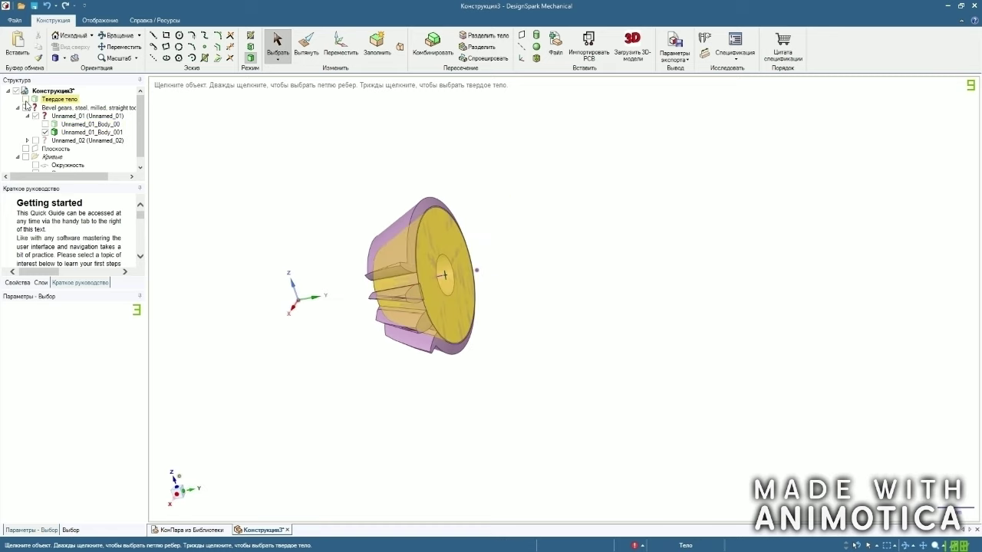
pyautogui.moveTo(257, 147); pyautogui.dragTo(360, 128, button='middle')
# Split the toothed cone body using the grooved cone solid as the cutter.
pyautogui.click(433, 46)
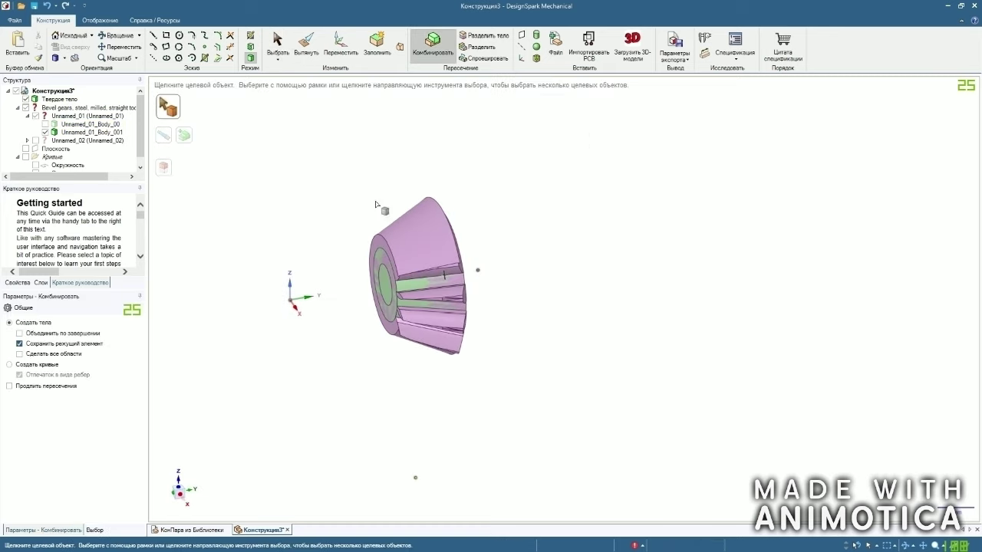
pyautogui.click(370, 266)
pyautogui.click(380, 265)
pyautogui.moveTo(322, 227); pyautogui.dragTo(305, 210, button='middle')
pyautogui.click(277, 38)
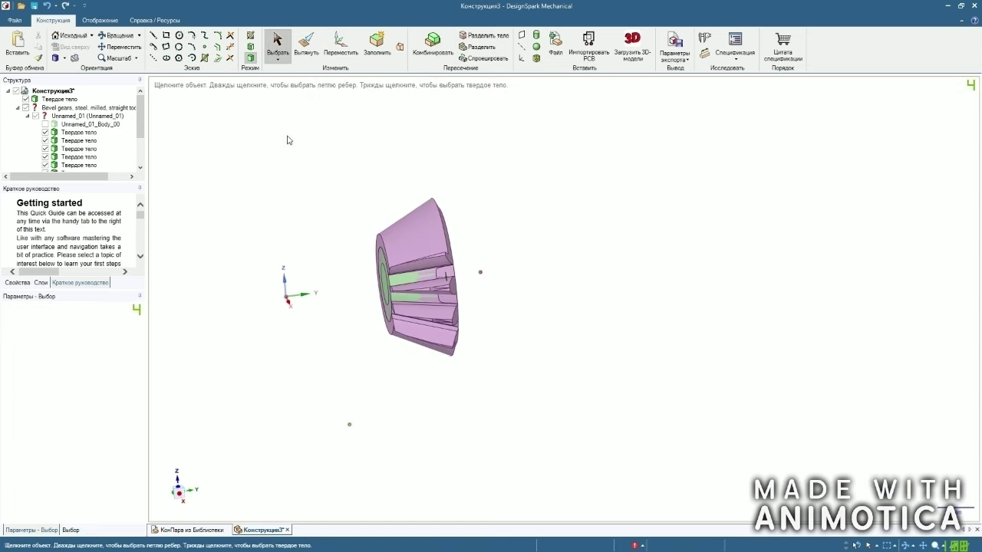
# Hide the grooved cone and delete the outer toothed shell and the fragments, keeping only the core and one whole tooth.
pyautogui.click(26, 99)
pyautogui.moveTo(296, 192); pyautogui.dragTo(321, 185, button='middle')
pyautogui.moveTo(141, 123)
pyautogui.mouseDown()
pyautogui.moveTo(142, 145)
pyautogui.moveTo(143, 135)
pyautogui.mouseUp()
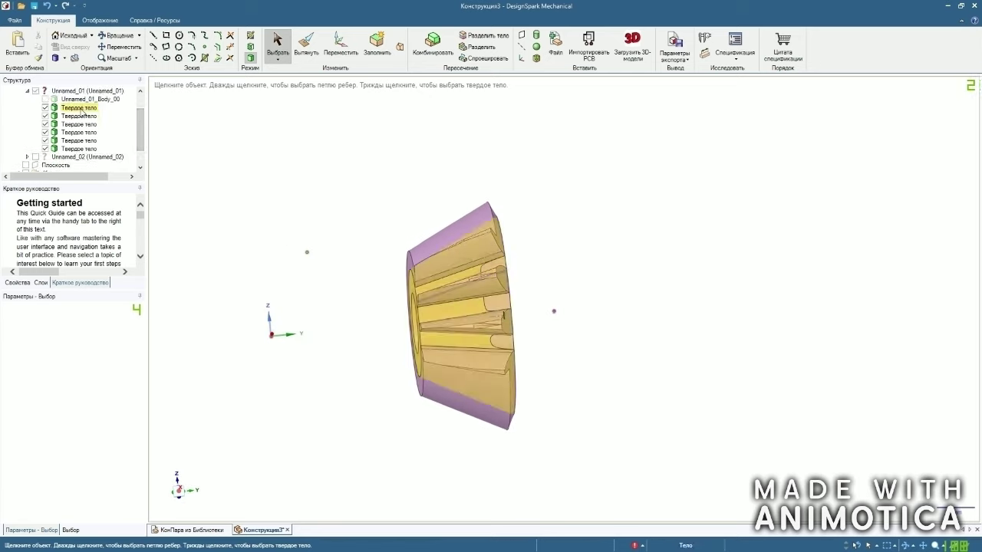
pyautogui.moveTo(278, 156); pyautogui.dragTo(317, 159, button='middle')
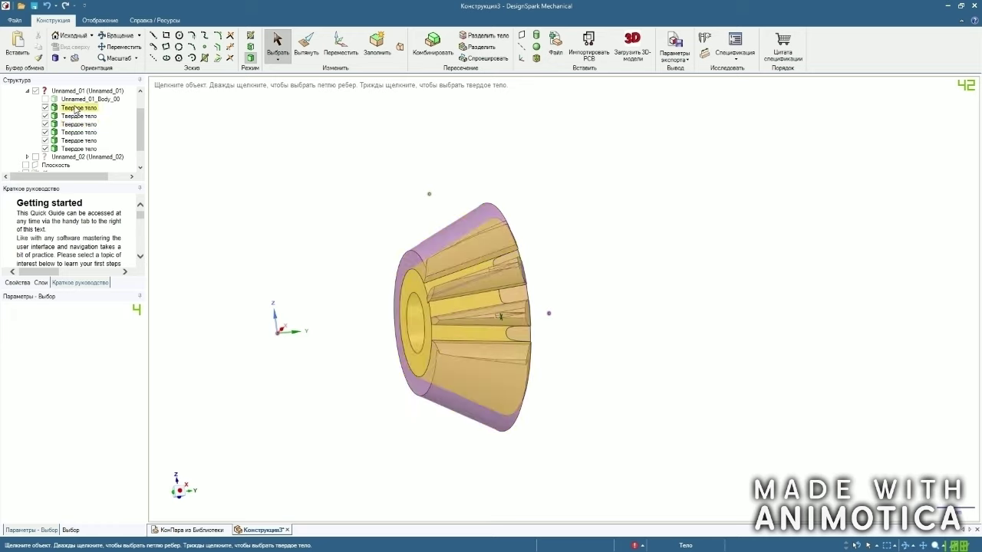
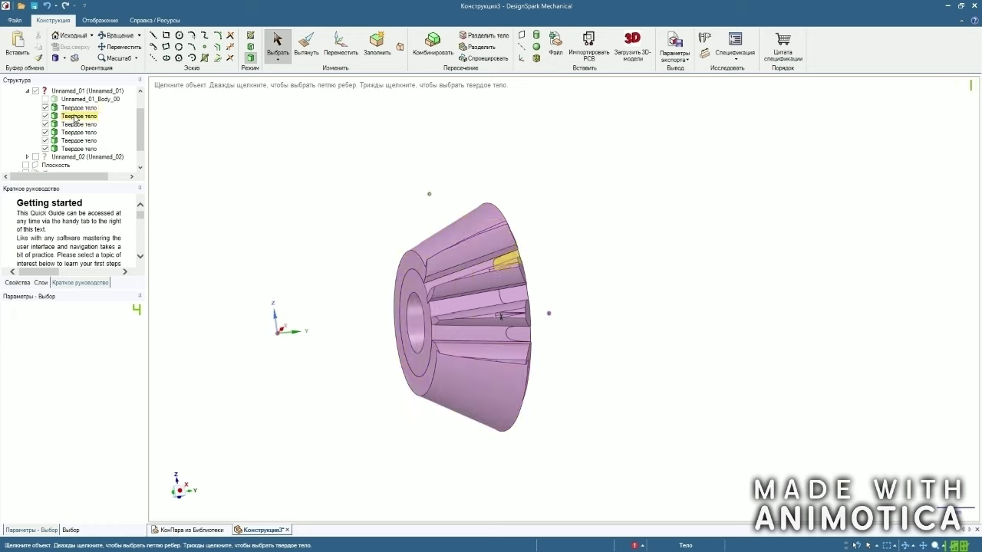
pyautogui.click(74, 117)
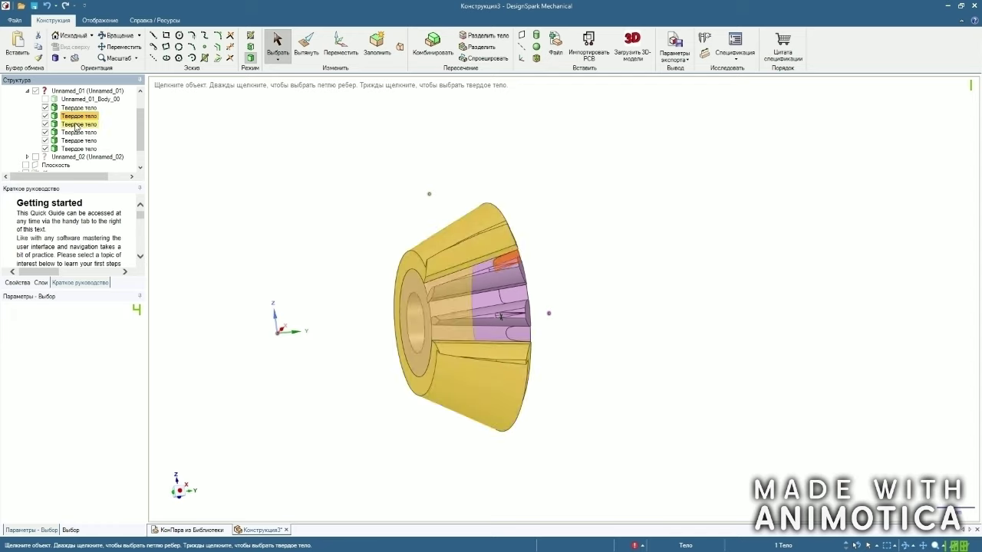
pyautogui.keyDown('ctrl'); pyautogui.click(76, 126); pyautogui.keyUp('ctrl')
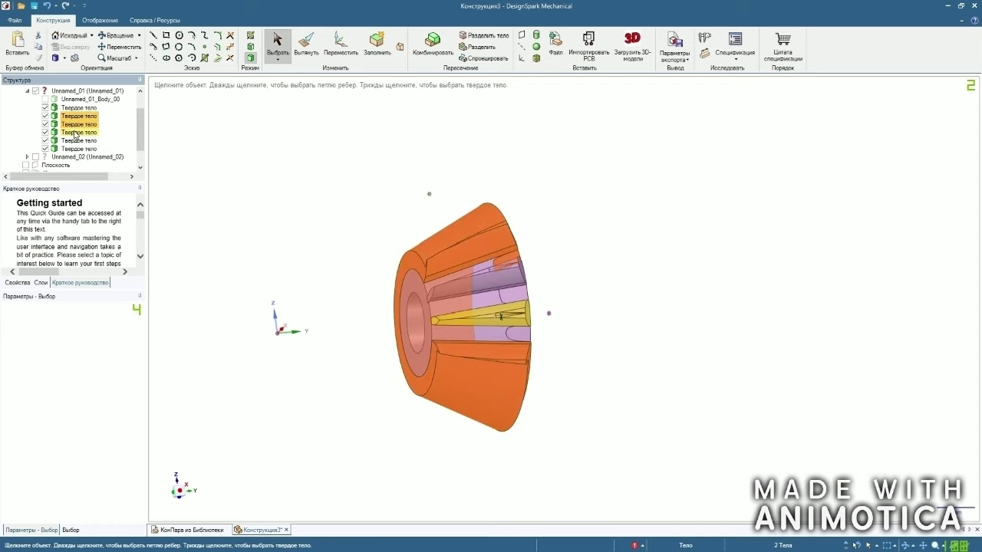
pyautogui.keyDown('ctrl'); pyautogui.click(74, 133); pyautogui.keyUp('ctrl')
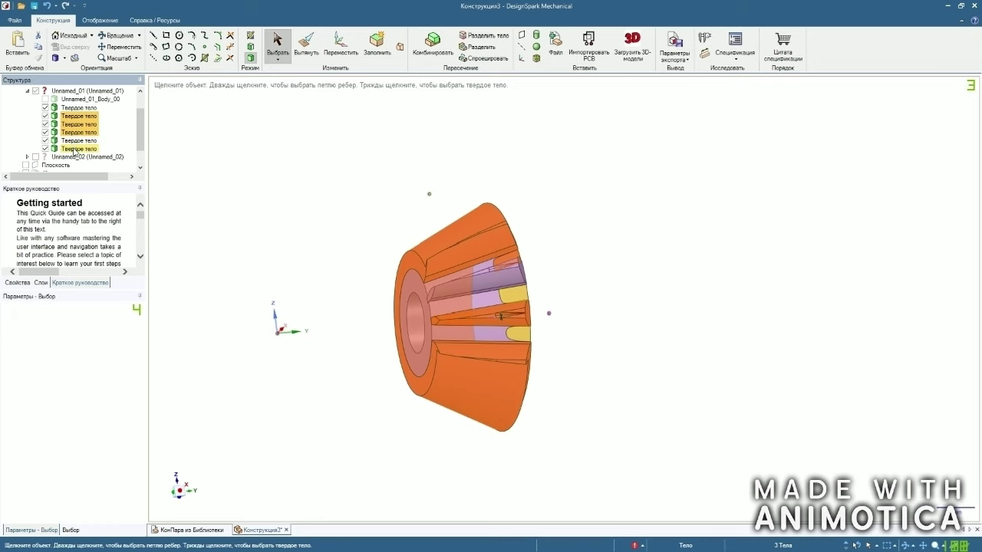
pyautogui.rightClick(74, 149)
pyautogui.click(103, 193)
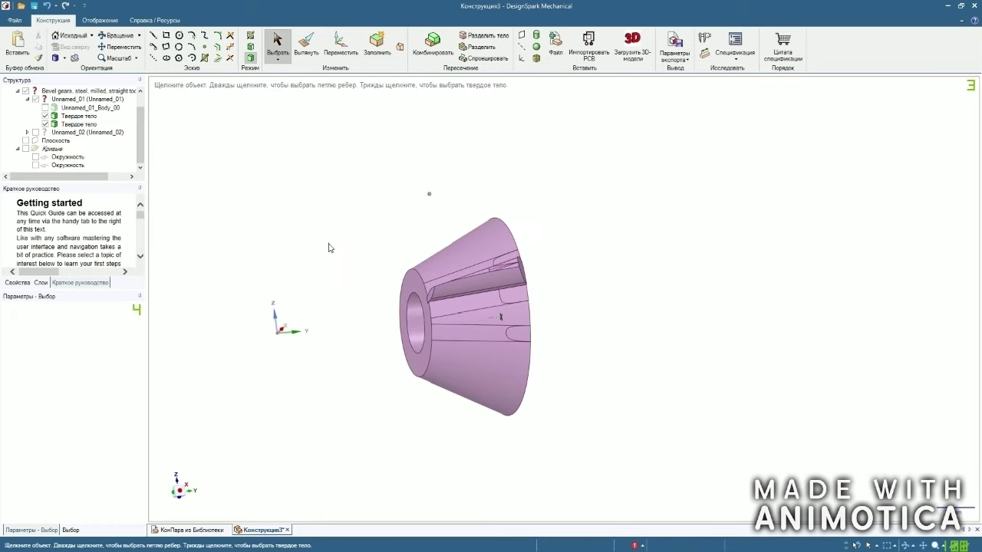
# Delete the remaining conical core solid from Unnamed_01, keeping only the single tooth.
pyautogui.rightClick(80, 116)
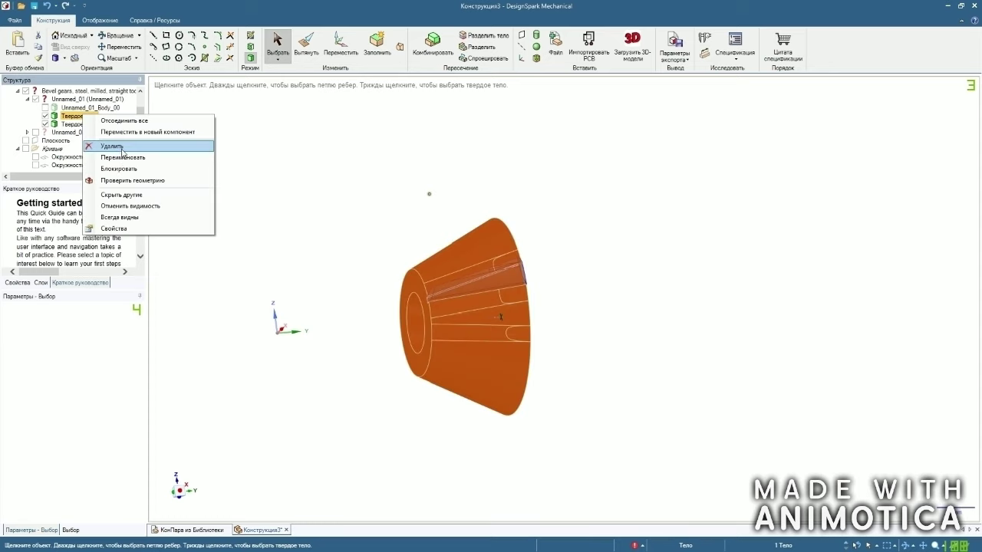
pyautogui.click(125, 154)
pyautogui.moveTo(408, 247); pyautogui.dragTo(396, 286, button='middle')
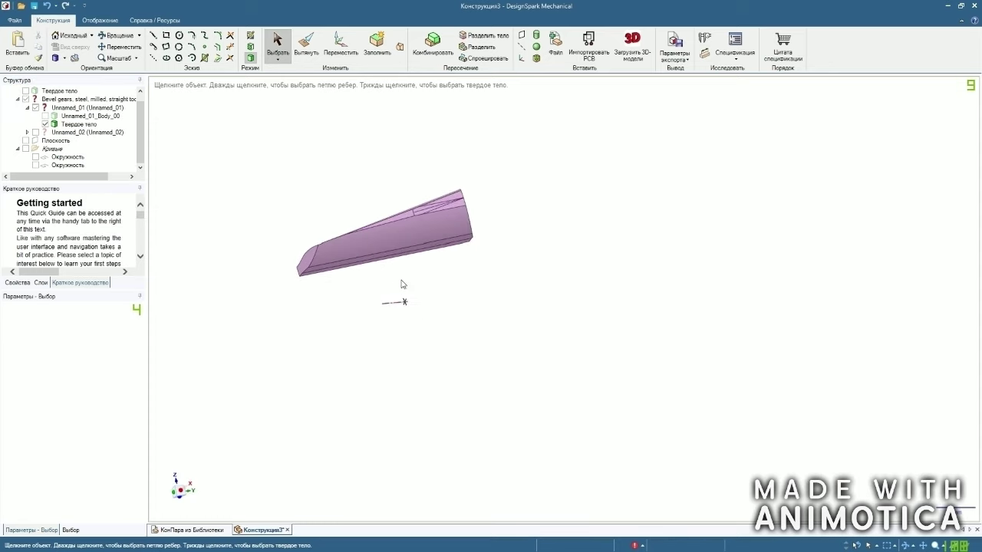
# Delete the grooved cone solid that served as the cutter.
pyautogui.click(25, 91)
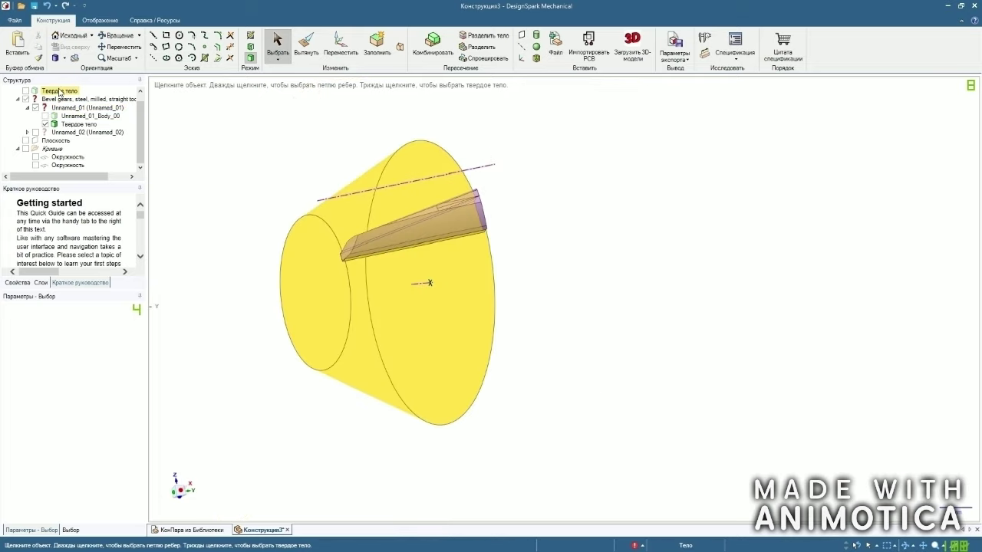
pyautogui.rightClick(59, 94)
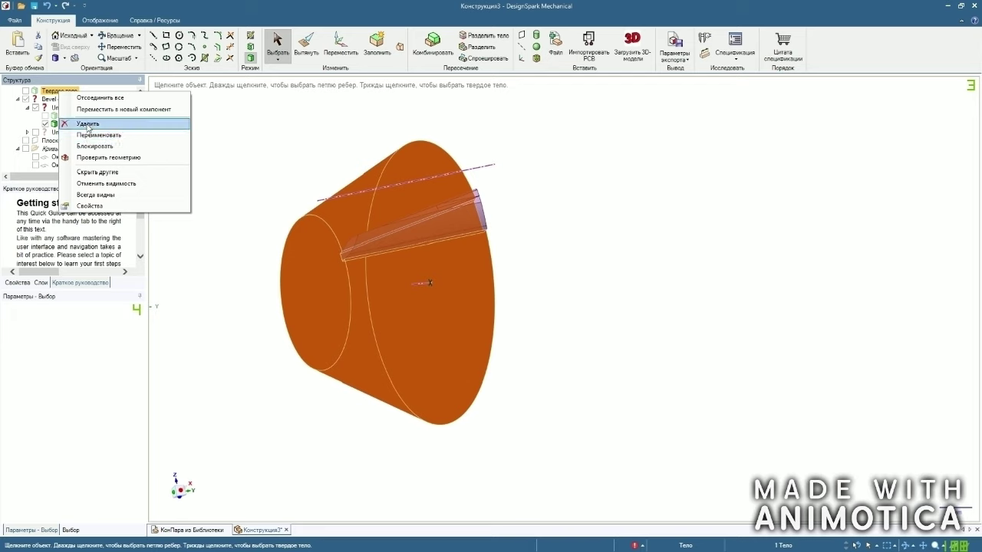
pyautogui.click(88, 124)
pyautogui.moveTo(298, 149); pyautogui.dragTo(288, 117, button='middle')
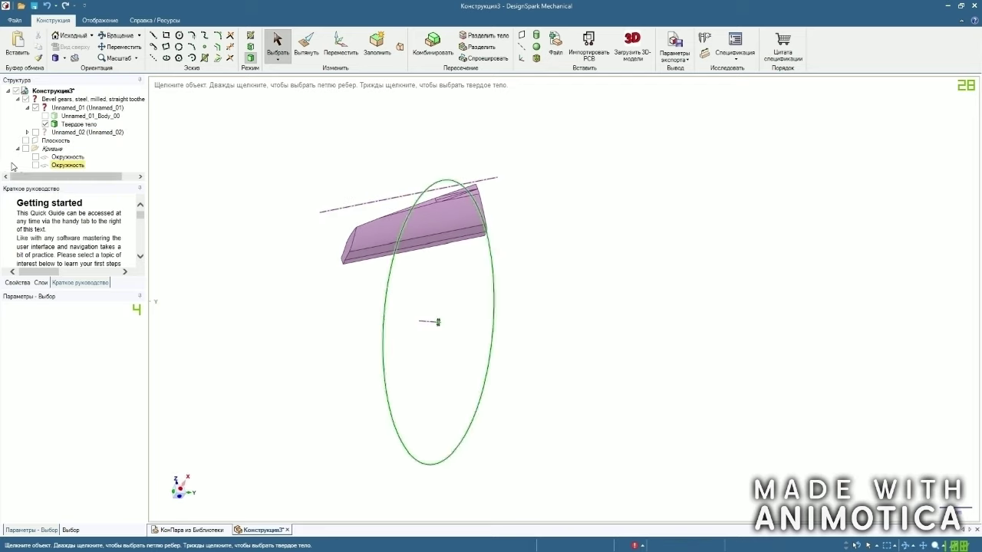
# Show the two circles and blend them into a conical surface beneath the tooth.
pyautogui.click(35, 158)
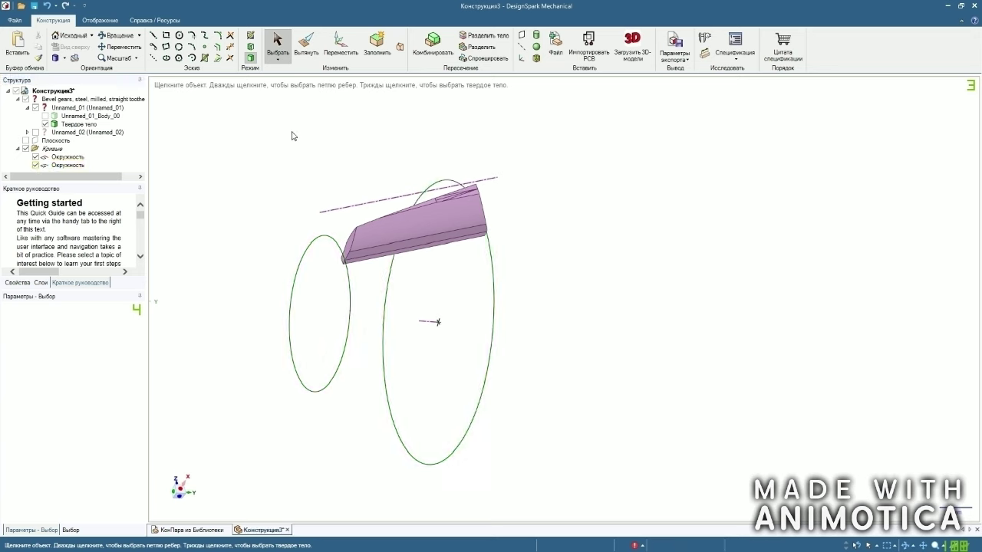
pyautogui.click(399, 47)
pyautogui.click(67, 156)
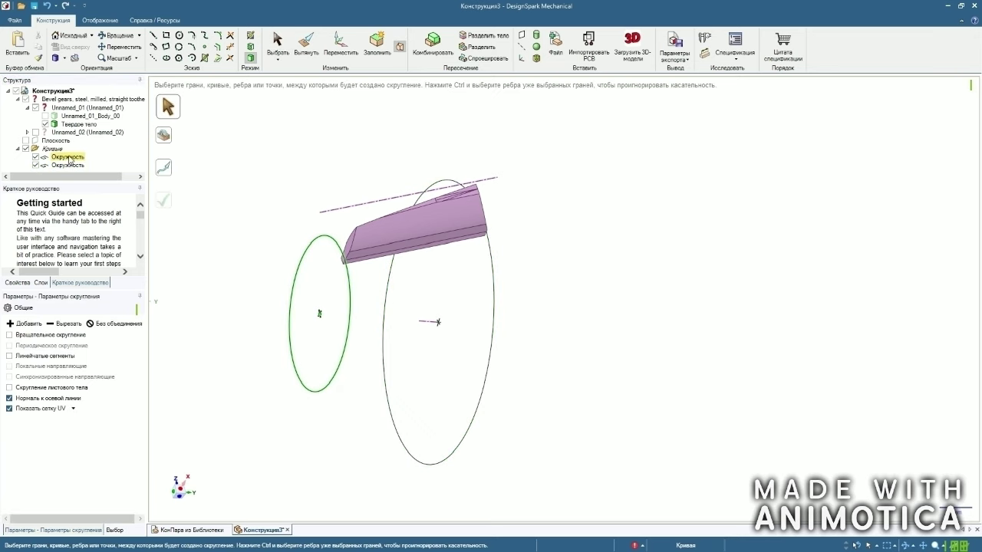
pyautogui.keyDown('ctrl'); pyautogui.click(69, 165); pyautogui.keyUp('ctrl')
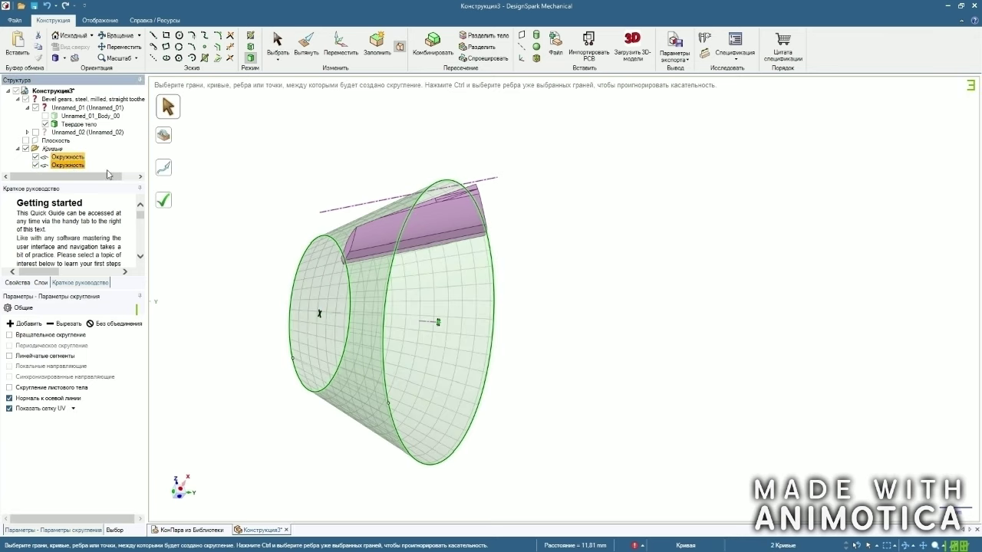
pyautogui.click(164, 201)
# Fill the open circular ends of the conical surface to turn it into a solid cone.
pyautogui.click(278, 43)
pyautogui.click(307, 255)
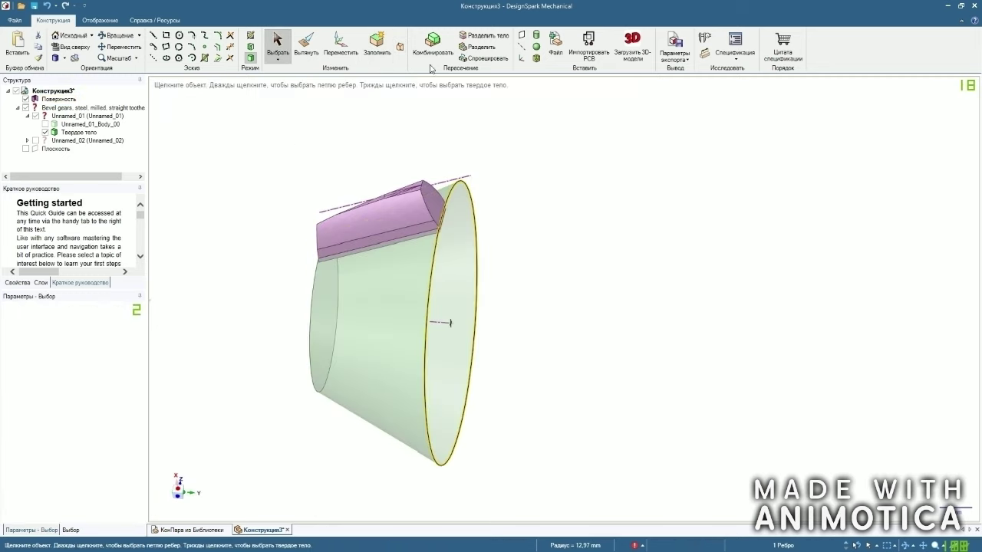
pyautogui.click(379, 51)
pyautogui.moveTo(451, 151); pyautogui.dragTo(281, 167, button='middle')
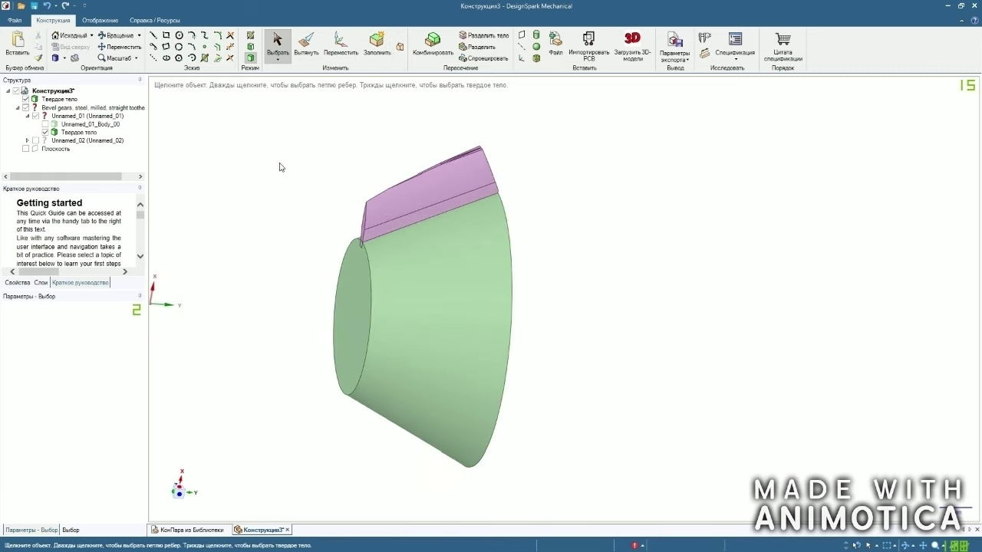
# Duplicate the solid cone in place with the Move tool and hide the copy.
pyautogui.click(342, 52)
pyautogui.click(430, 307)
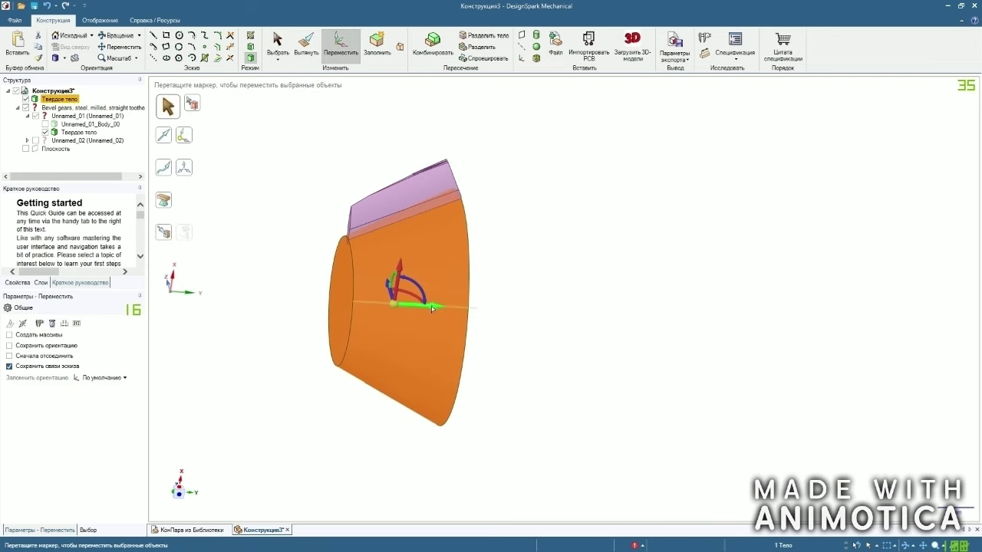
pyautogui.keyDown('ctrl'); pyautogui.moveTo(431, 307); pyautogui.dragTo(482, 307); pyautogui.keyUp('ctrl')
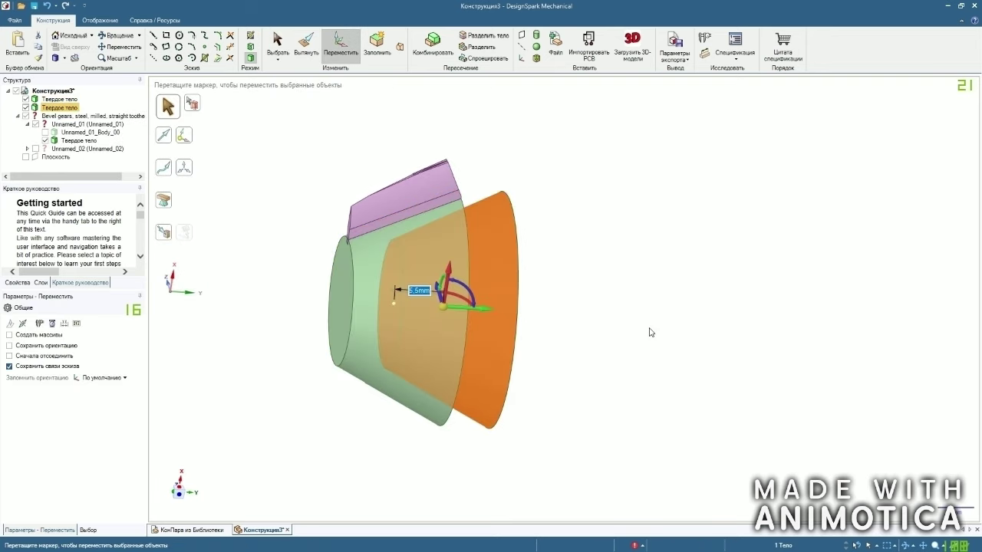
pyautogui.click(26, 107)
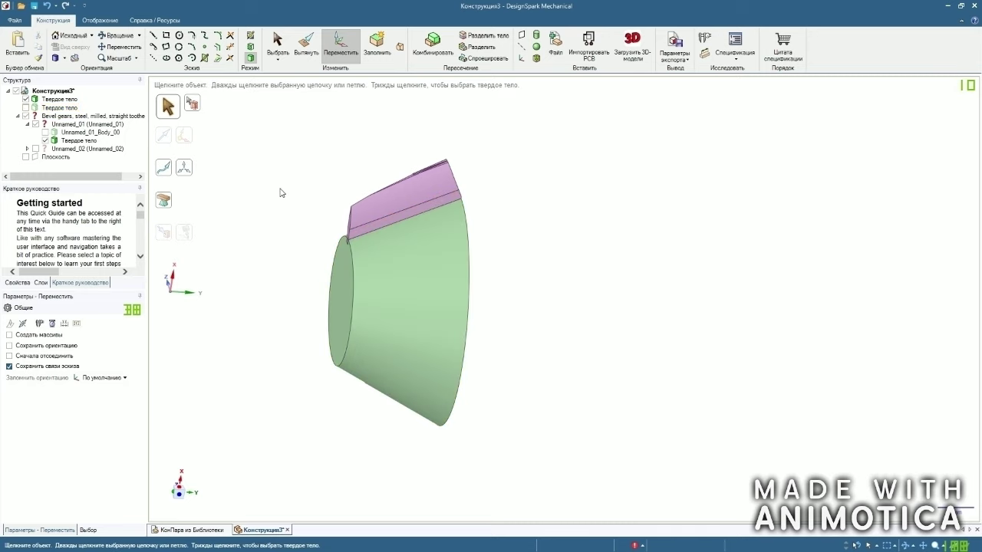
# Merge the visible solid cone and the single tooth into one body with Combine.
pyautogui.click(277, 46)
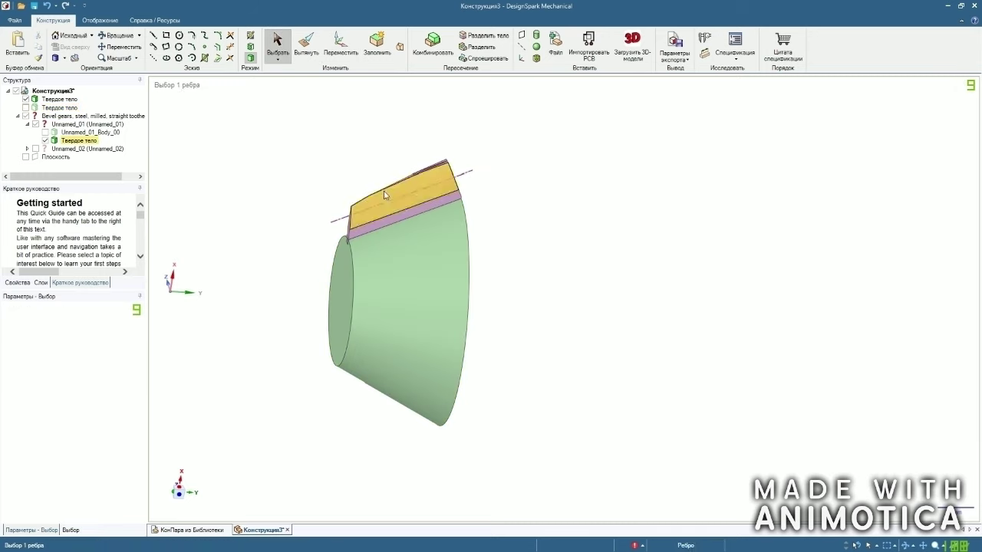
pyautogui.click(433, 46)
pyautogui.click(388, 306)
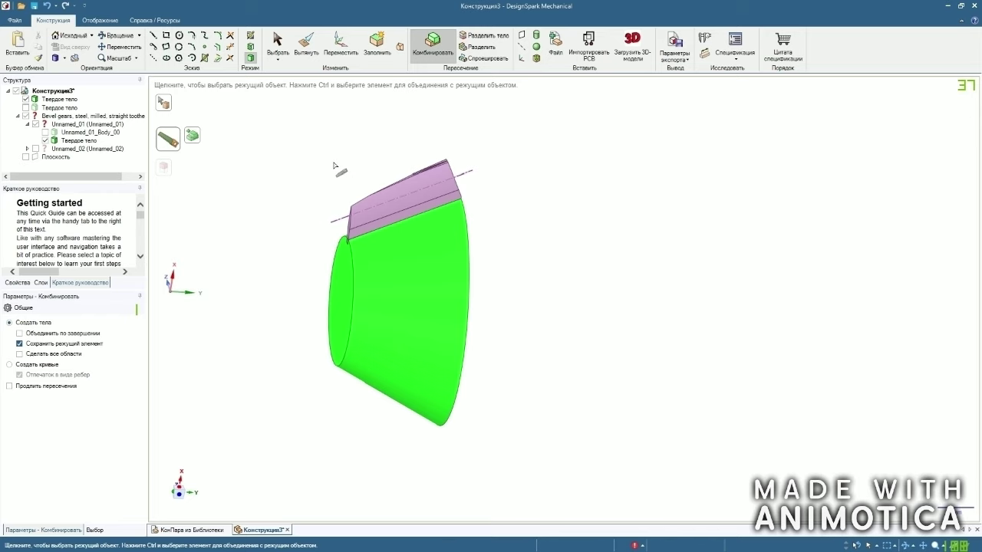
pyautogui.click(379, 204)
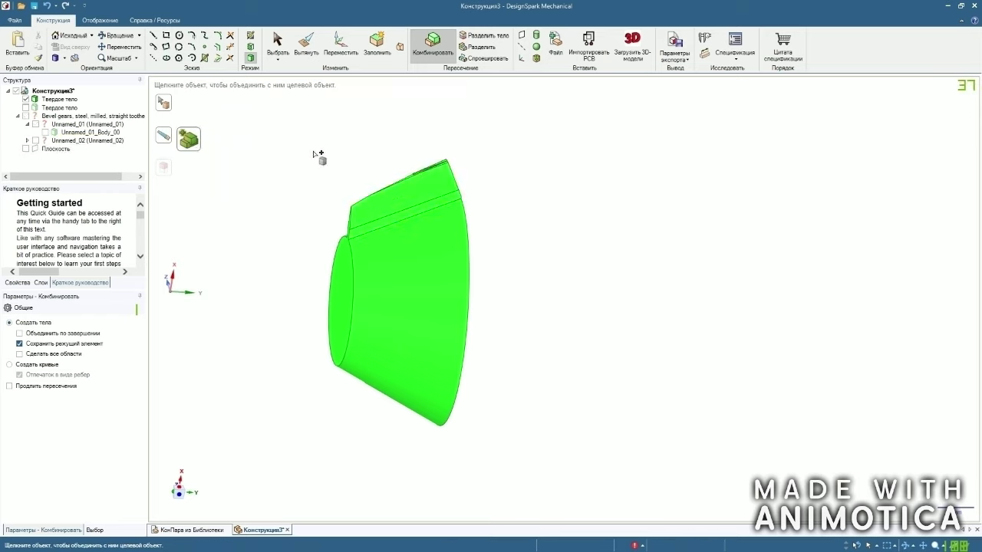
pyautogui.click(277, 46)
# Show the hidden cone copy and split the merged tooth-and-cone body with it using Combine.
pyautogui.moveTo(303, 134); pyautogui.dragTo(336, 146, button='middle')
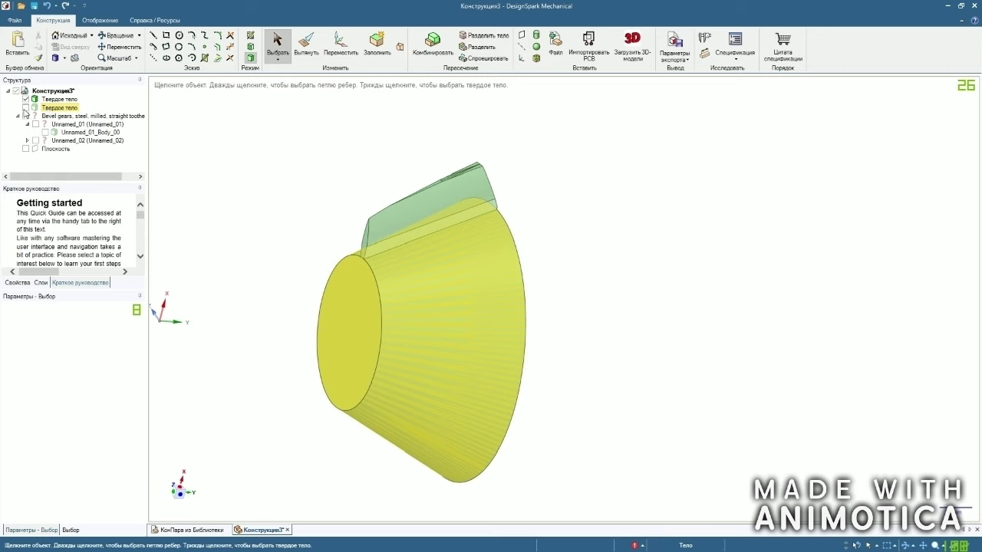
pyautogui.click(25, 109)
pyautogui.click(421, 55)
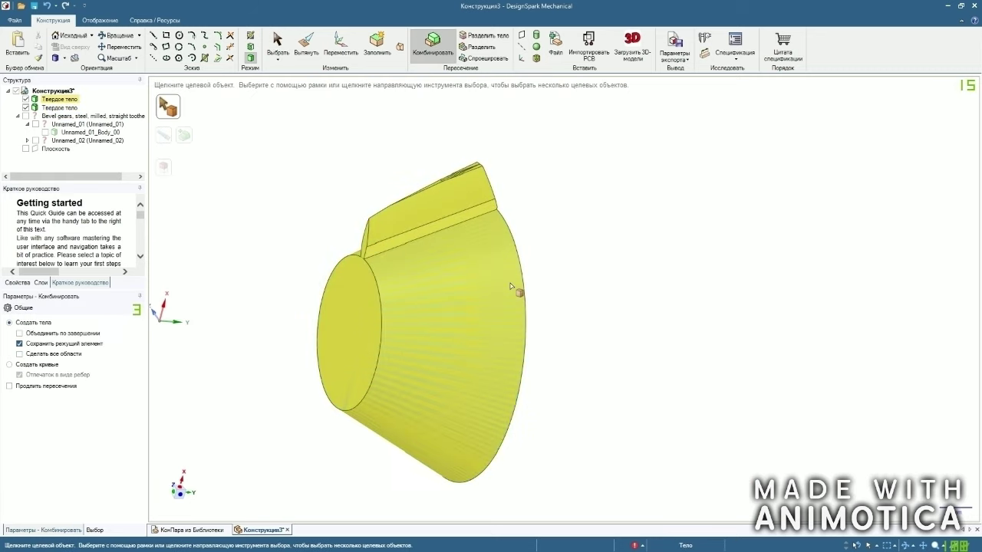
pyautogui.click(67, 100)
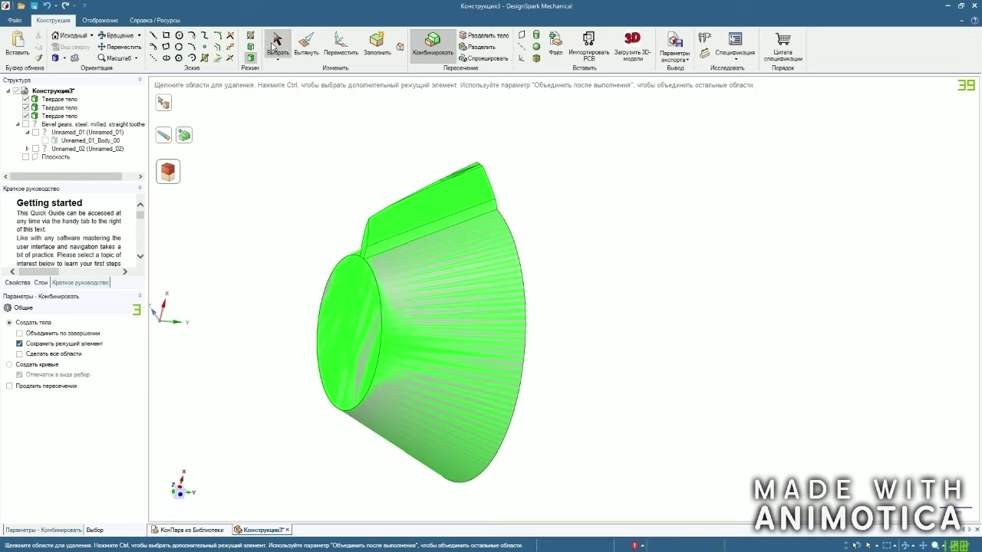
# Leave the Combine tool and hide the solid cone copy that overlaps the tooth-bearing cone.
pyautogui.click(273, 46)
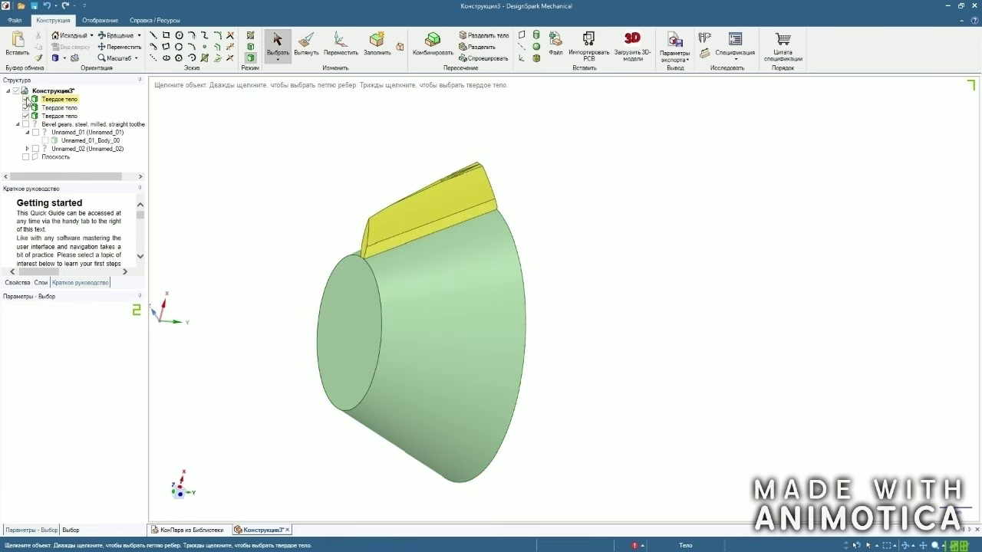
pyautogui.click(26, 109)
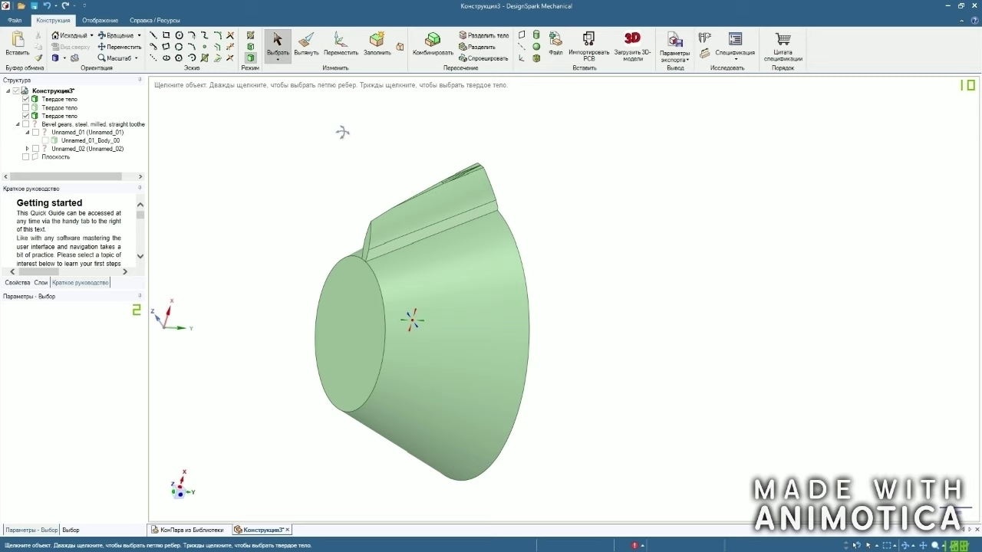
pyautogui.scroll(-3, 345, 134)
pyautogui.scroll(-1, 683, 228)
pyautogui.scroll(1, 412, 290)
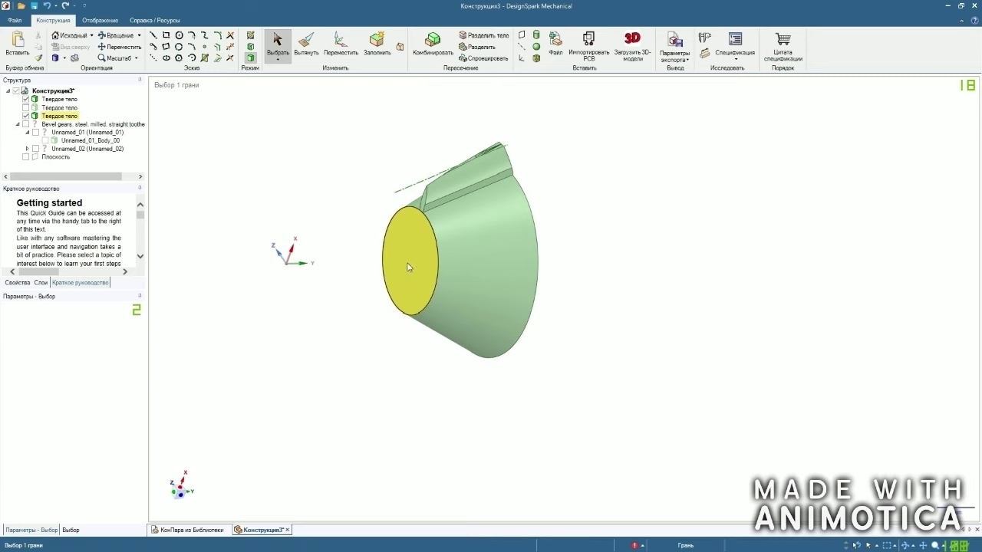
# Select the separated tooth for the Move tool and anchor the move handle at the origin on the cone's axis.
pyautogui.click(63, 100)
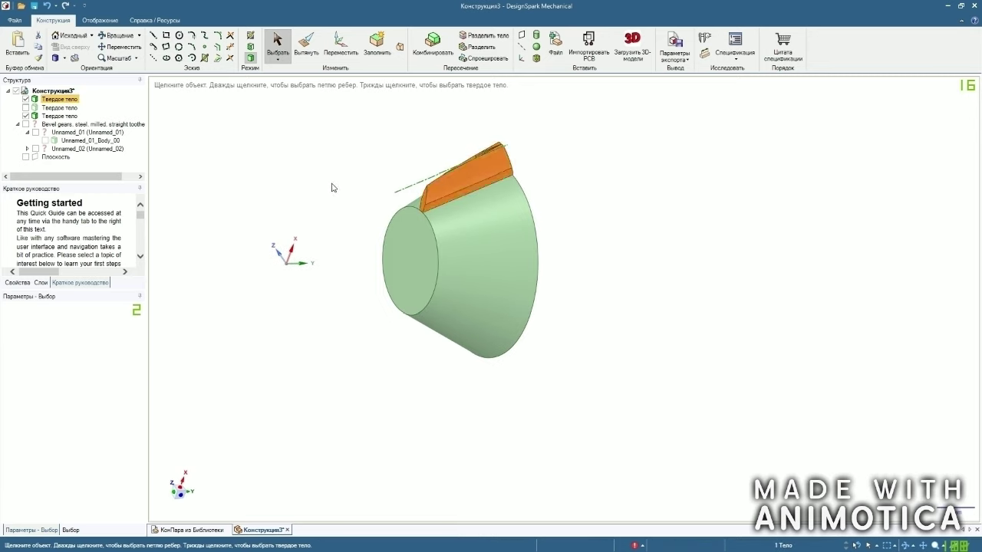
pyautogui.scroll(2, 339, 179)
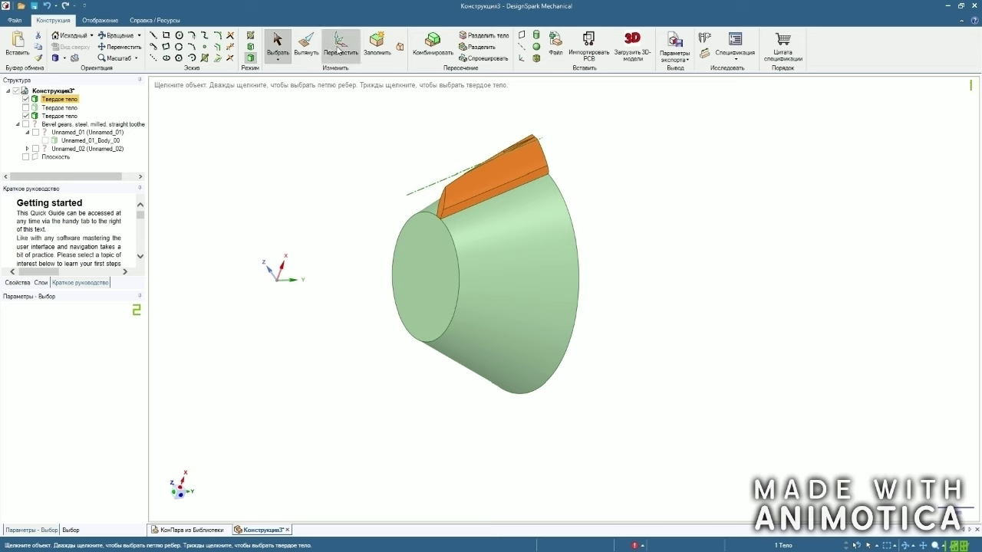
pyautogui.click(338, 50)
pyautogui.moveTo(444, 279); pyautogui.dragTo(349, 298)
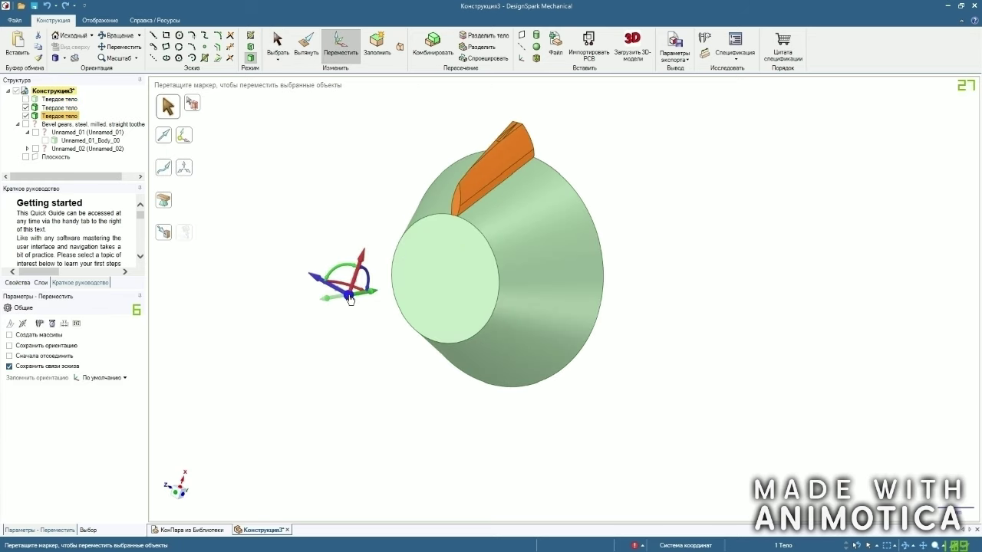
pyautogui.moveTo(350, 239); pyautogui.dragTo(379, 225, button='middle')
# Create a circular pattern of 15 teeth around the cone's axis using the Move tool's pattern option.
pyautogui.click(9, 335)
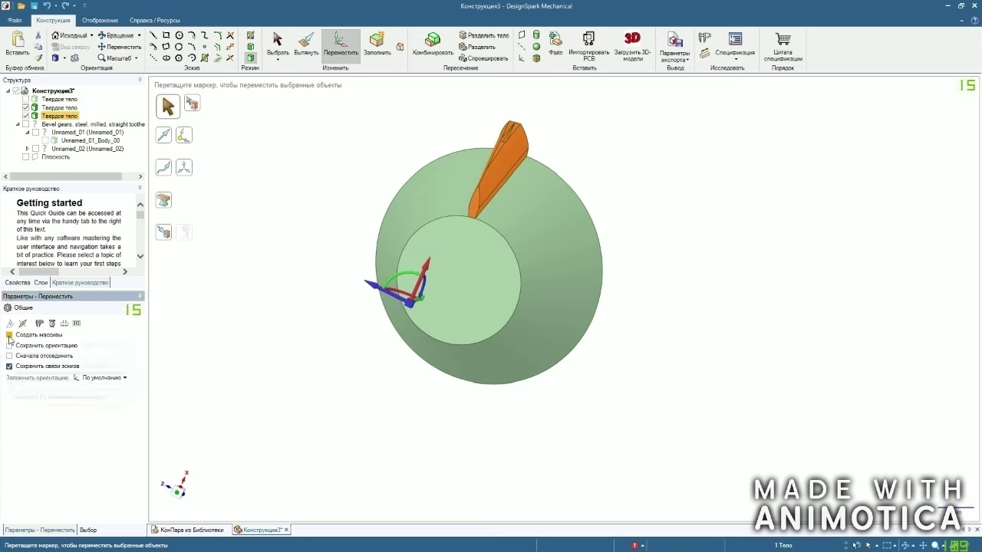
pyautogui.moveTo(335, 210); pyautogui.dragTo(364, 192, button='middle')
pyautogui.moveTo(471, 270); pyautogui.dragTo(497, 281)
pyautogui.moveTo(241, 188); pyautogui.dragTo(259, 178, button='middle')
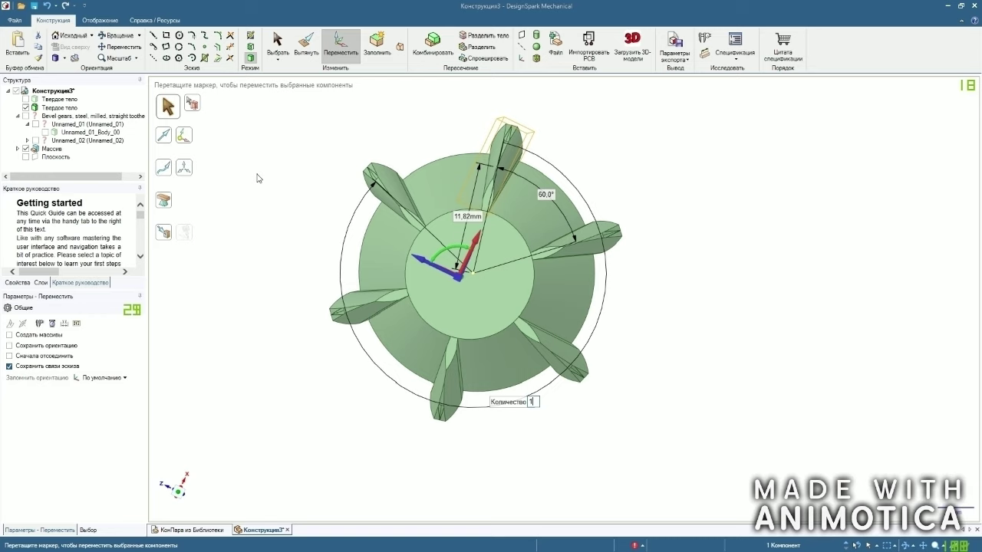
pyautogui.write('15')
pyautogui.press('Return')
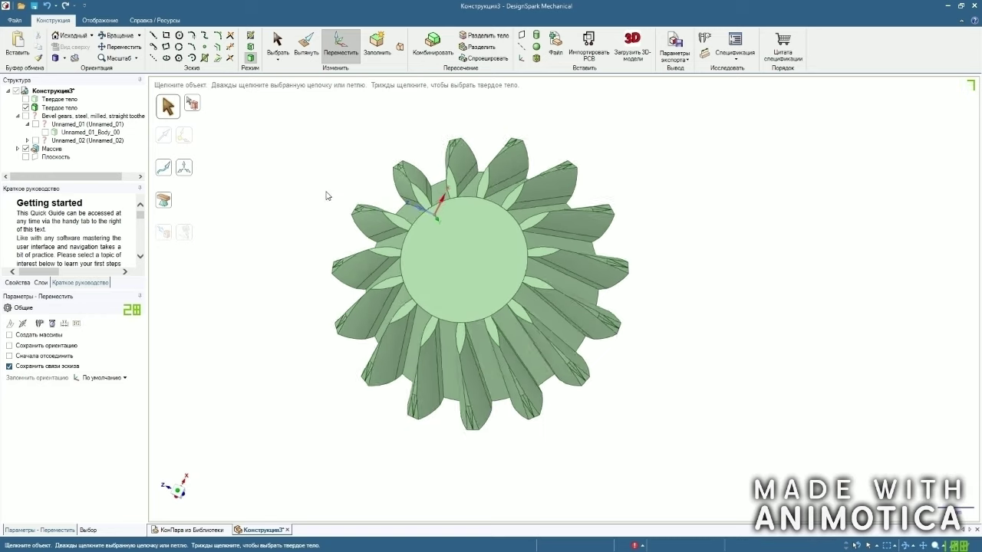
# Show the hub body Unnamed_01_Body_00 and merge it with the solid cone using Combine.
pyautogui.scroll(5, 333, 220)
pyautogui.moveTo(333, 220); pyautogui.dragTo(249, 208, button='middle')
pyautogui.scroll(-6, 324, 222)
pyautogui.click(432, 46)
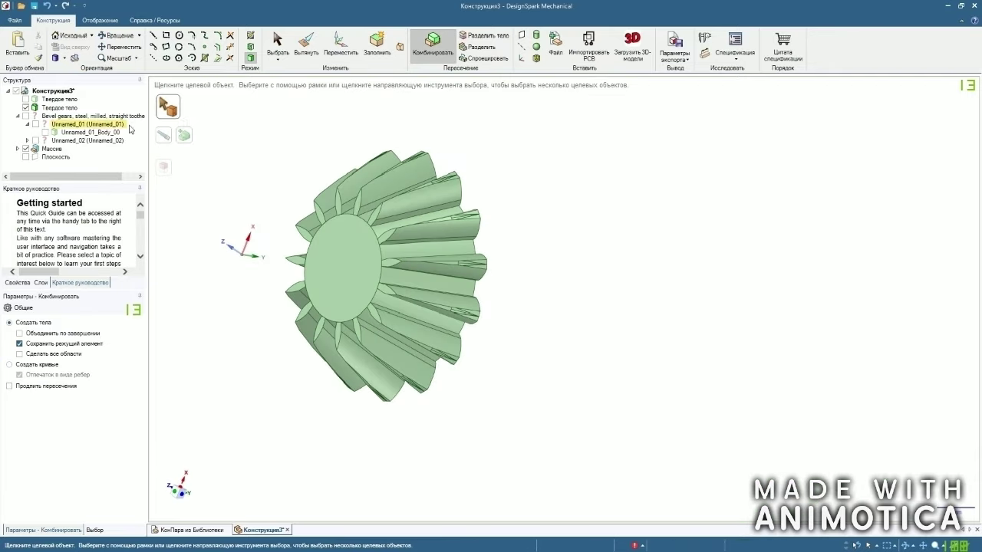
pyautogui.click(44, 133)
pyautogui.scroll(-3, 637, 247)
pyautogui.click(488, 269)
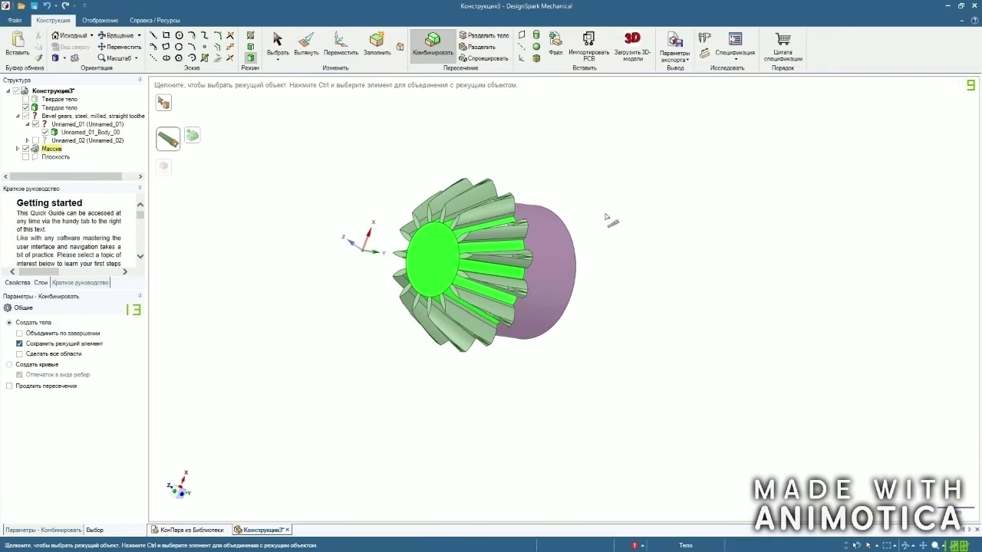
pyautogui.click(566, 243)
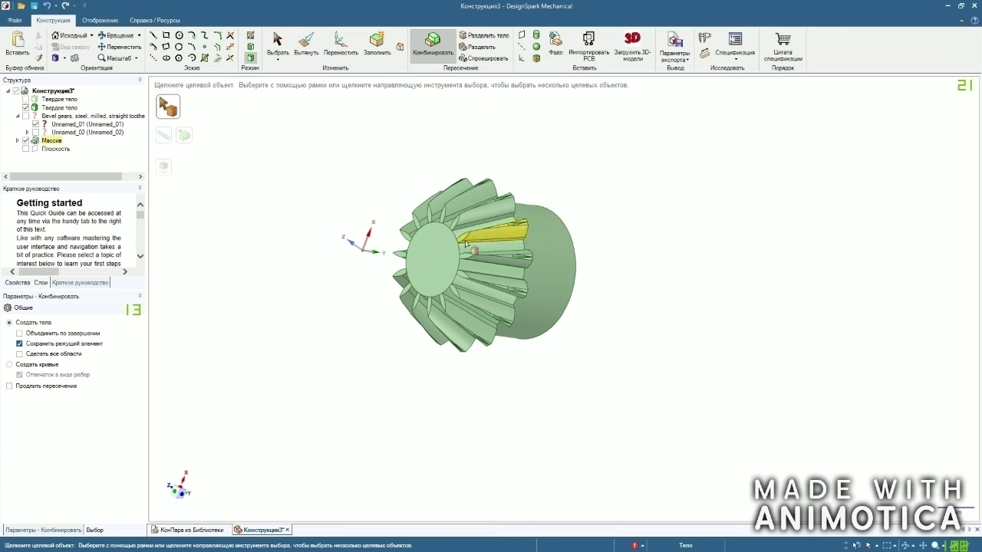
# Merge all the patterned teeth into the joined cone and hub body with Combine.
pyautogui.click(441, 249)
pyautogui.moveTo(441, 250); pyautogui.dragTo(604, 376, button='middle')
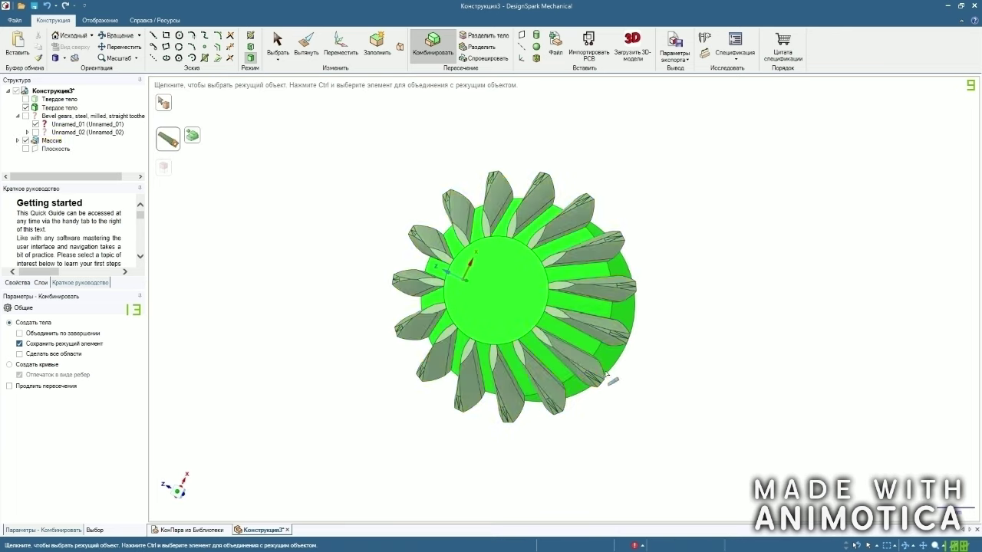
pyautogui.click(592, 373)
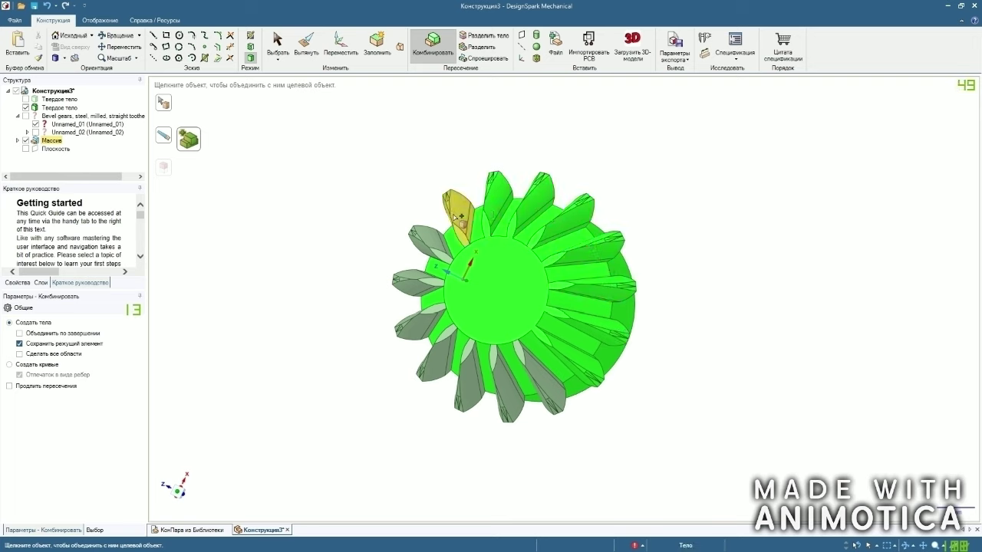
pyautogui.click(415, 284)
pyautogui.click(417, 325)
pyautogui.click(438, 350)
pyautogui.click(471, 383)
pyautogui.click(507, 389)
pyautogui.click(547, 385)
pyautogui.click(279, 60)
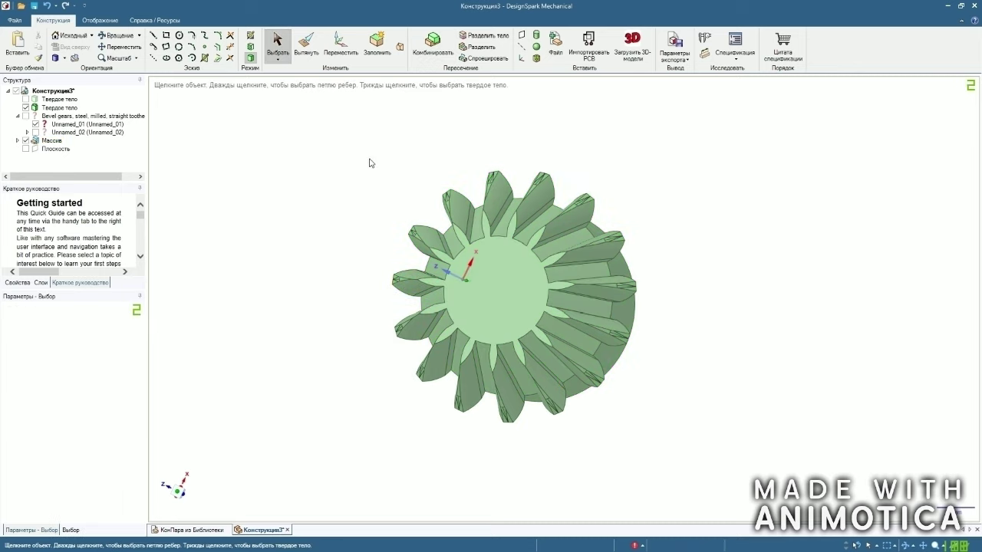
# Delete the hidden leftover cone body and hide the gear's merged cone and hub body.
pyautogui.click(54, 100)
pyautogui.rightClick(54, 99)
pyautogui.click(84, 134)
pyautogui.moveTo(350, 168); pyautogui.dragTo(286, 168, button='middle')
pyautogui.click(26, 99)
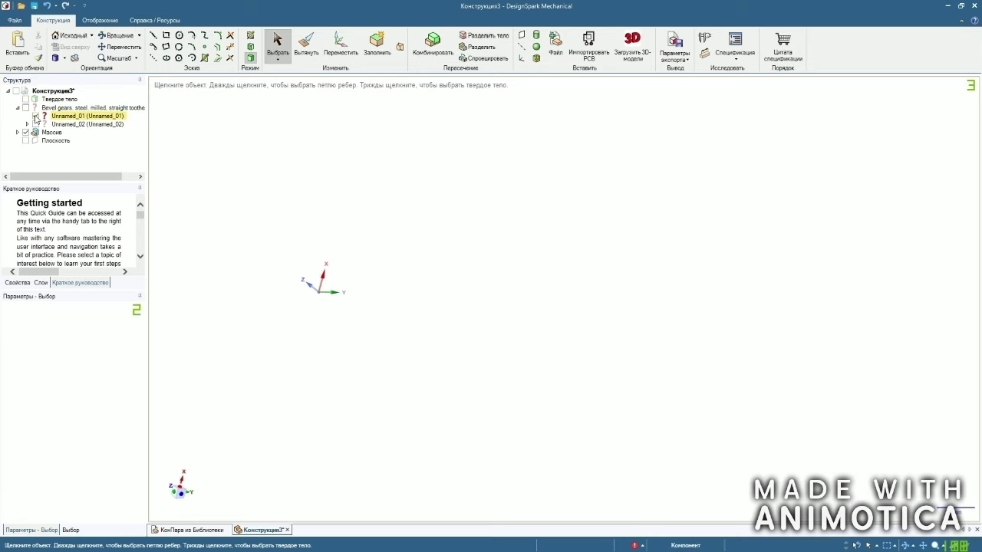
# Show the larger mating gear of the library pair with its toothed side facing front.
pyautogui.click(34, 116)
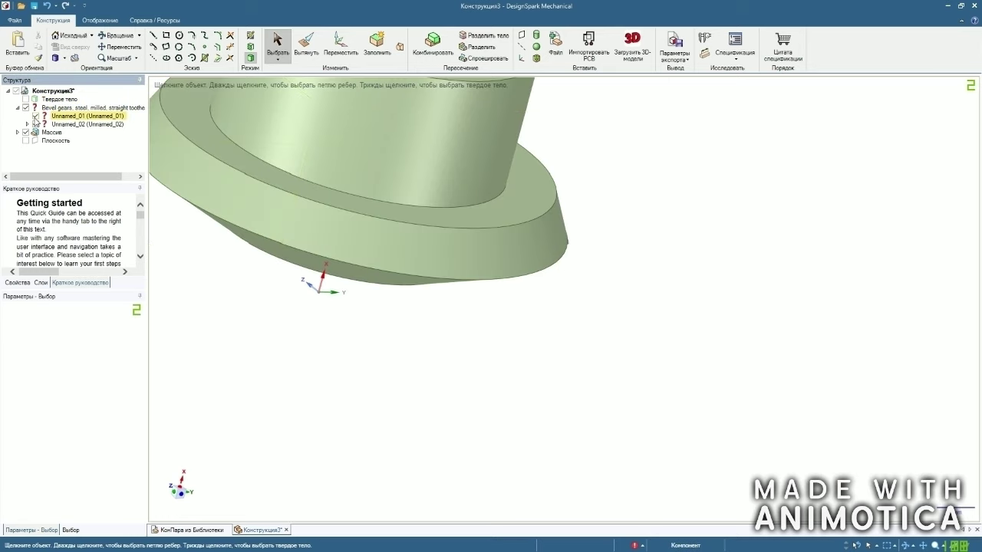
pyautogui.scroll(-5, 423, 270)
pyautogui.moveTo(325, 142); pyautogui.dragTo(484, 412, button='middle')
pyautogui.scroll(-2, 695, 336)
pyautogui.scroll(3, 636, 231)
pyautogui.moveTo(606, 250); pyautogui.dragTo(572, 267, button='middle')
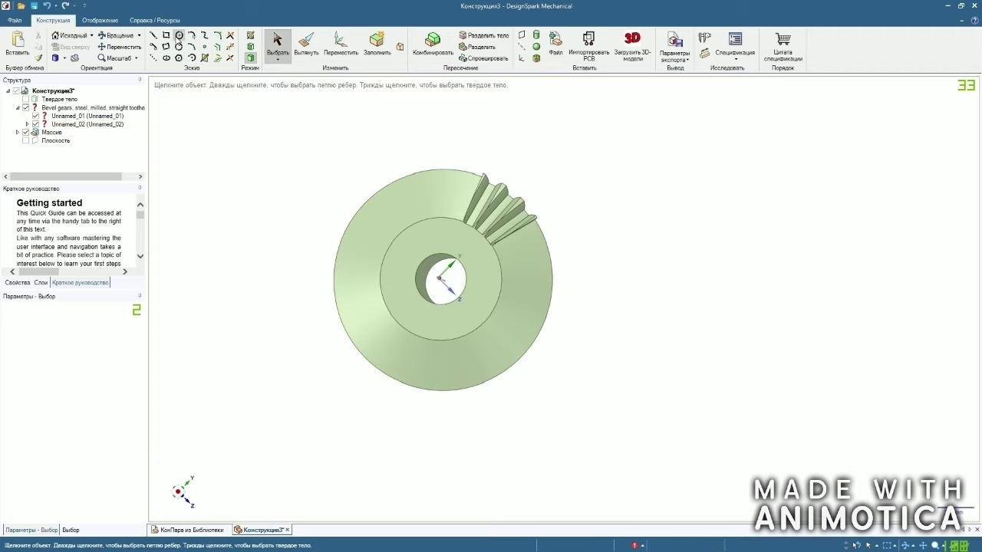
# On the large gear's flat ring face, sketch a circle about 32.92 mm in diameter, concentric with the bore, at the tooth roots.
pyautogui.click(178, 37)
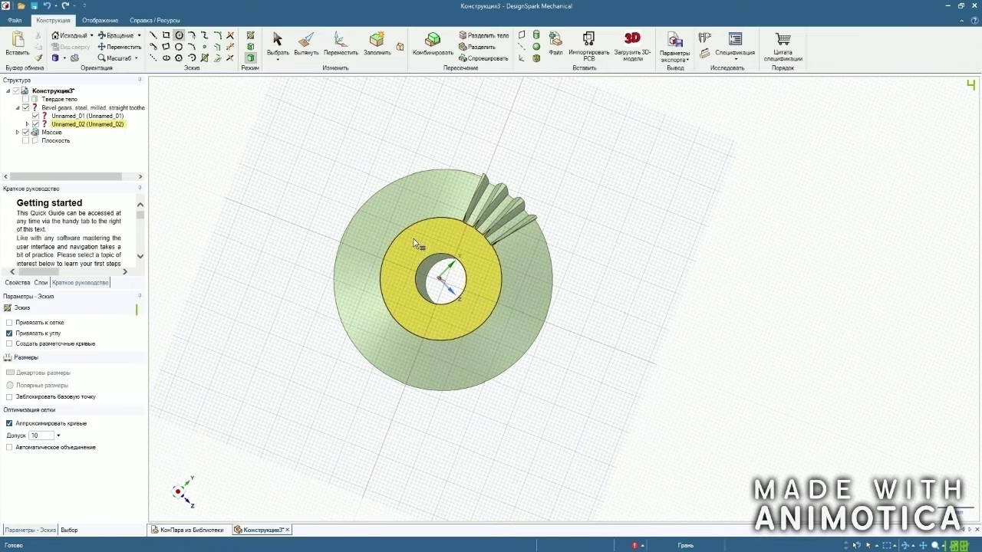
pyautogui.click(413, 238)
pyautogui.click(66, 47)
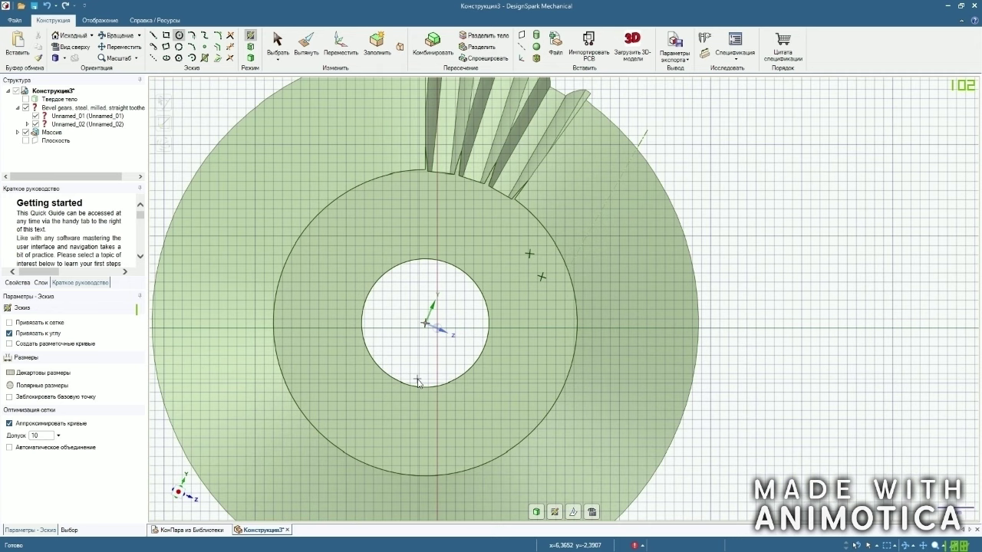
pyautogui.scroll(3, 426, 323)
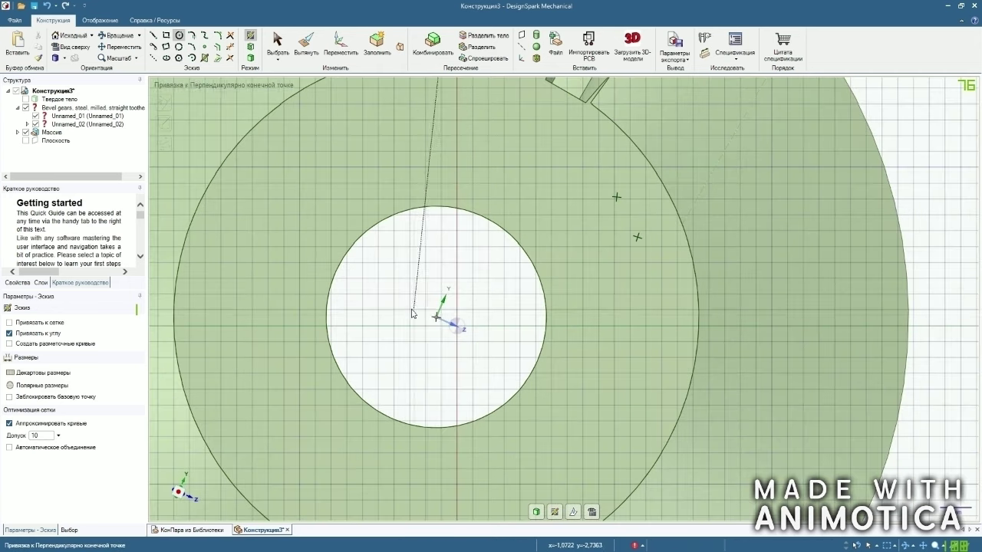
pyautogui.click(9, 325)
pyautogui.click(9, 323)
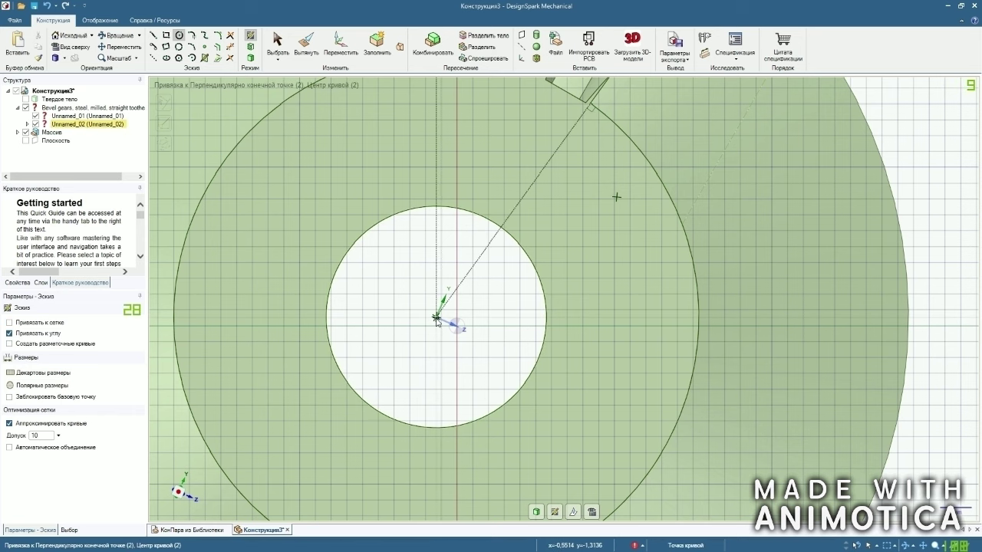
pyautogui.click(436, 319)
pyautogui.scroll(-3, 451, 353)
pyautogui.scroll(11, 471, 199)
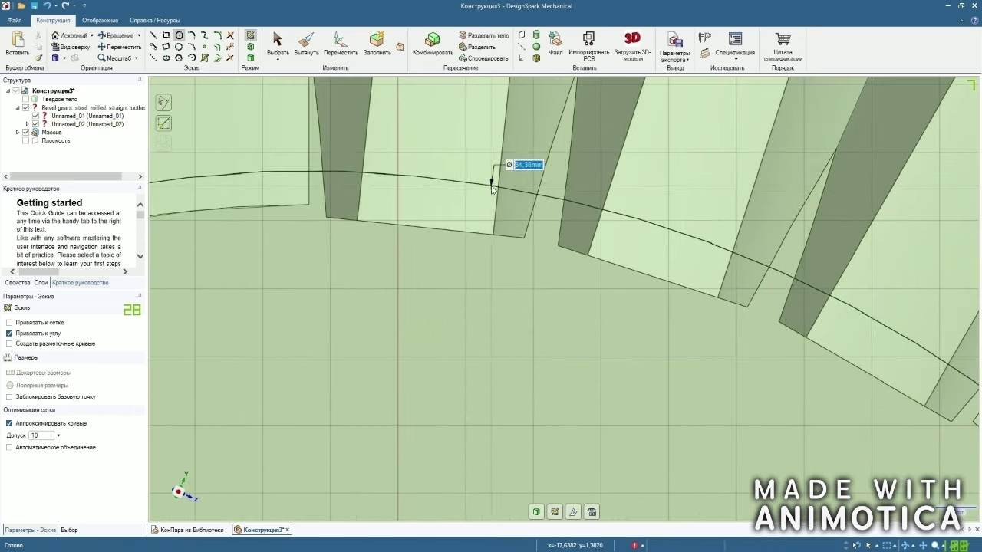
pyautogui.click(490, 236)
pyautogui.scroll(-2, 489, 238)
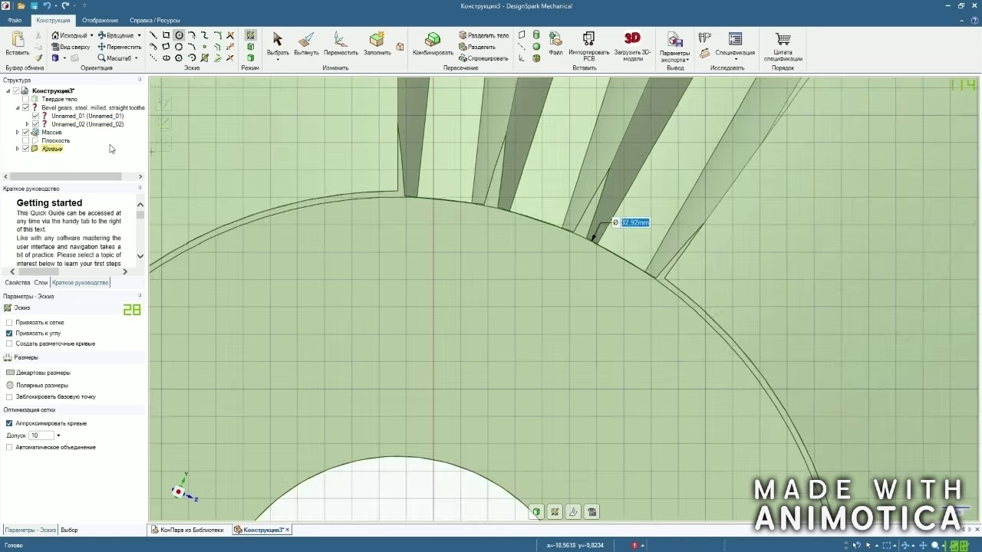
# Expand the curves group in the structure tree and hide the sketched circle.
pyautogui.click(17, 150)
pyautogui.click(34, 158)
pyautogui.scroll(-3, 444, 126)
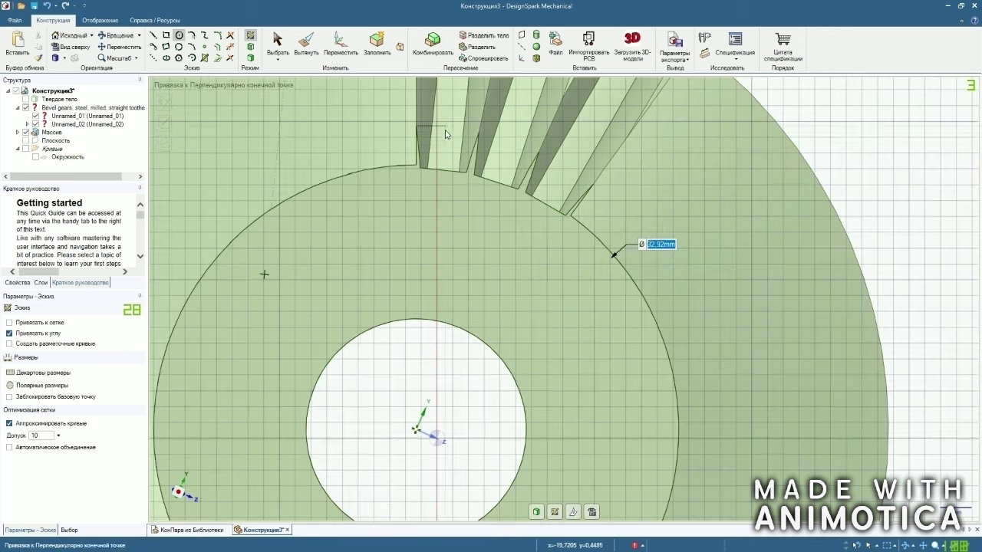
# Sketch another circle about 32.87 mm in diameter from the bore centre to the tooth root edges.
pyautogui.click(415, 430)
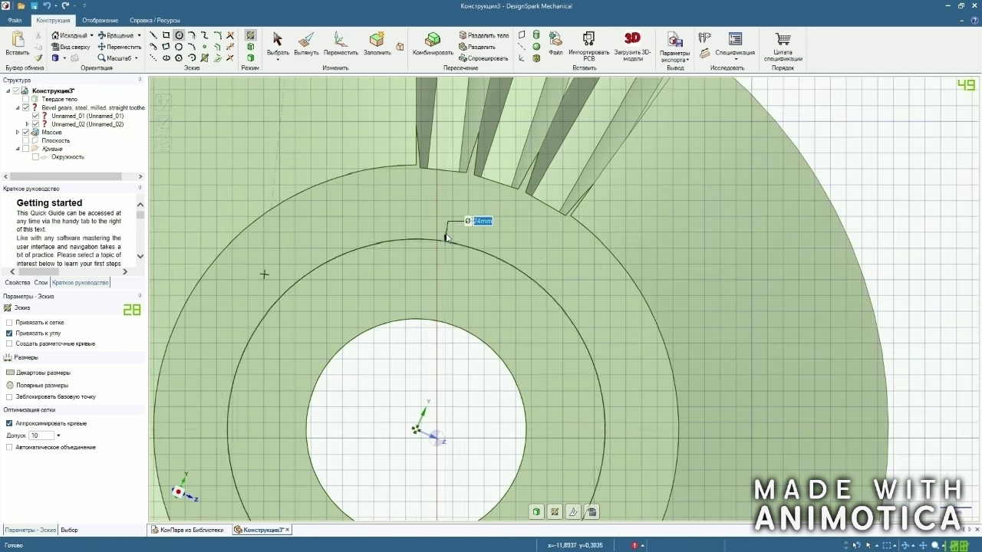
pyautogui.click(444, 166)
pyautogui.scroll(-2, 497, 265)
pyautogui.scroll(2, 483, 182)
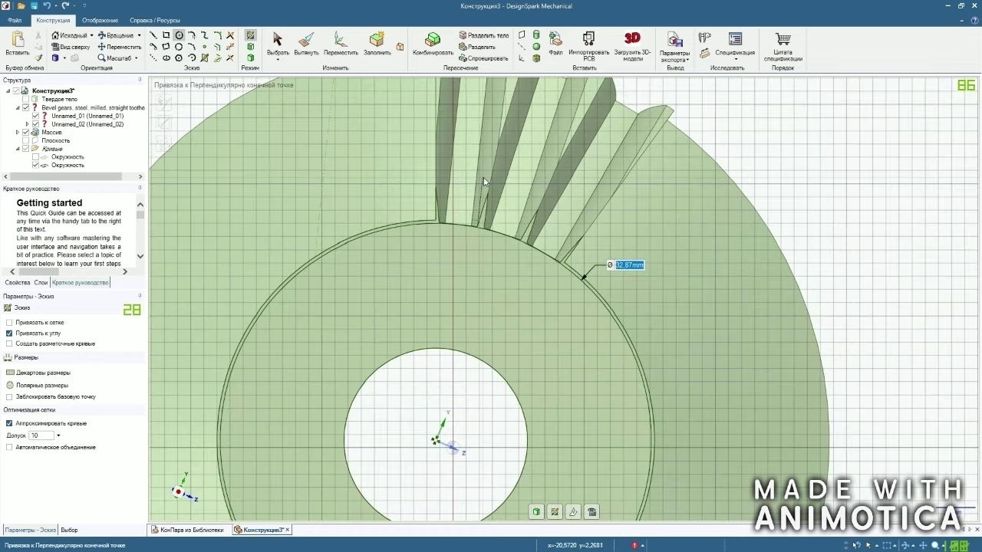
# Examine closely how the new circle lines up with the lower edges of the tooth roots.
pyautogui.click(165, 46)
pyautogui.scroll(4, 494, 231)
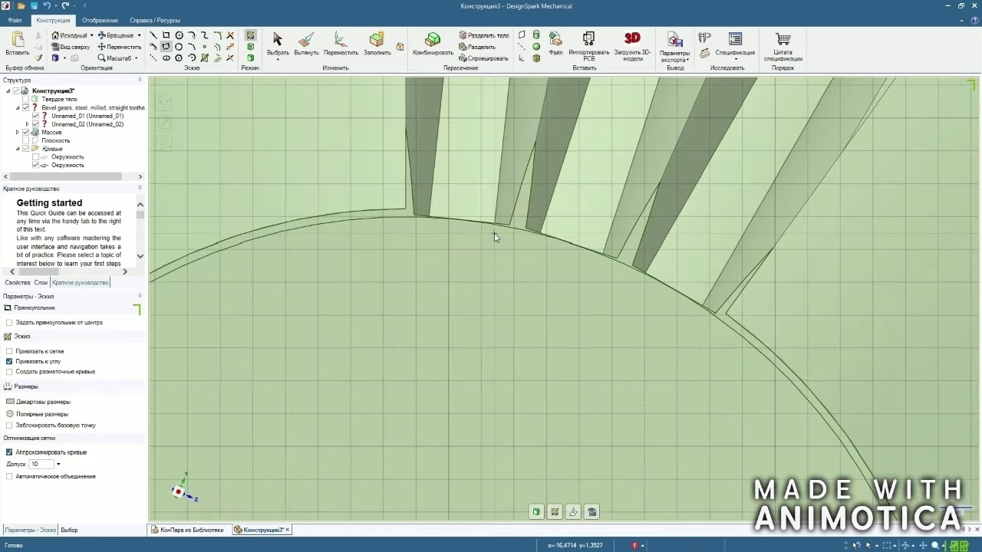
pyautogui.scroll(2, 475, 227)
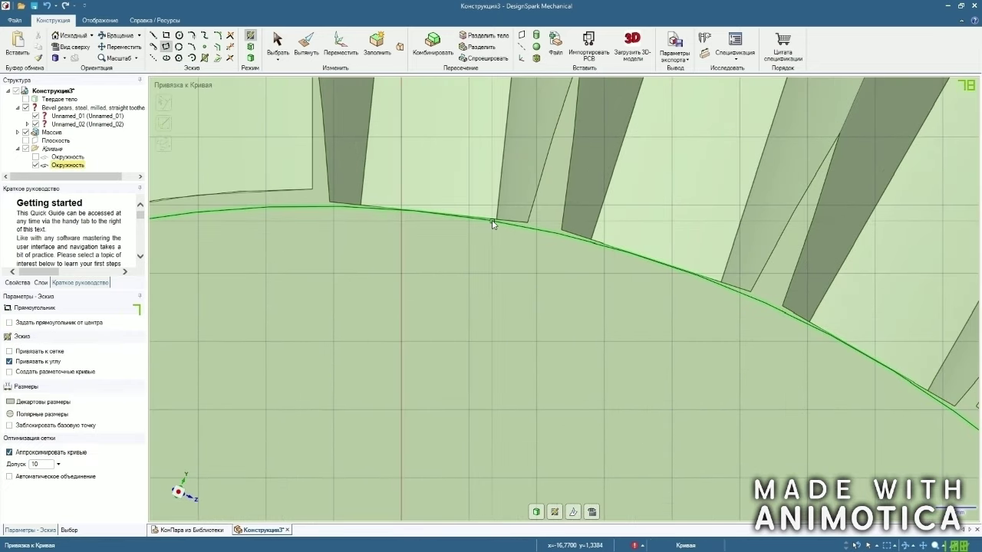
pyautogui.scroll(2, 496, 224)
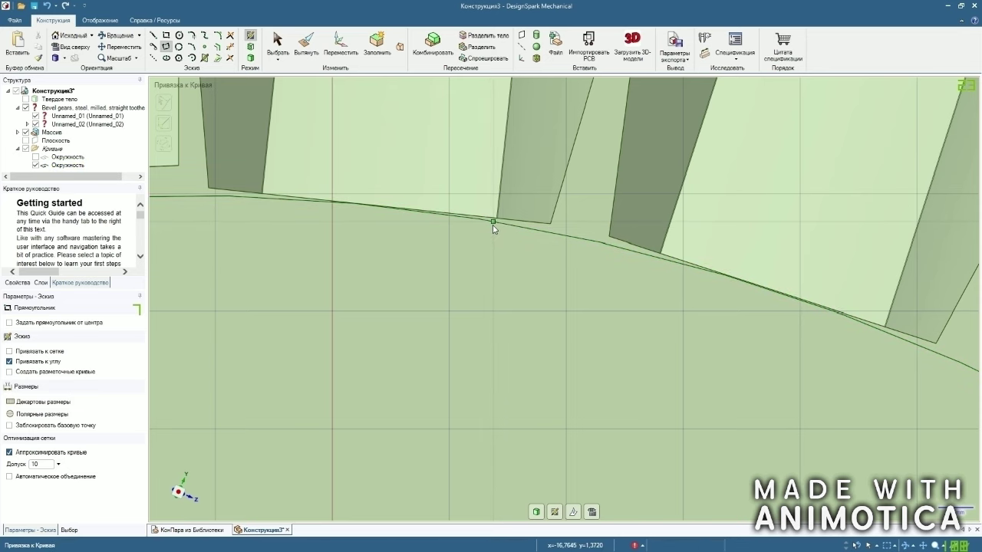
pyautogui.scroll(-3, 481, 230)
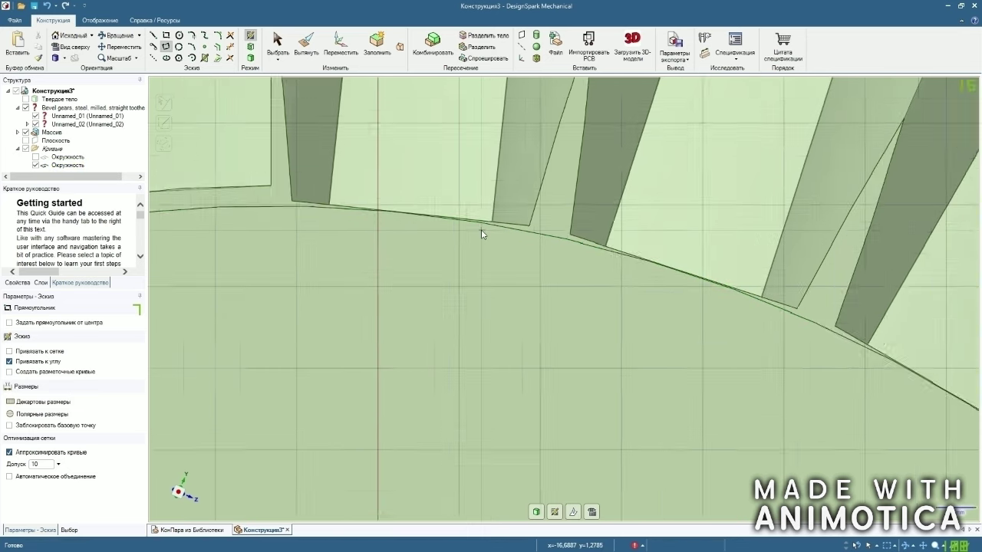
pyautogui.scroll(3, 482, 233)
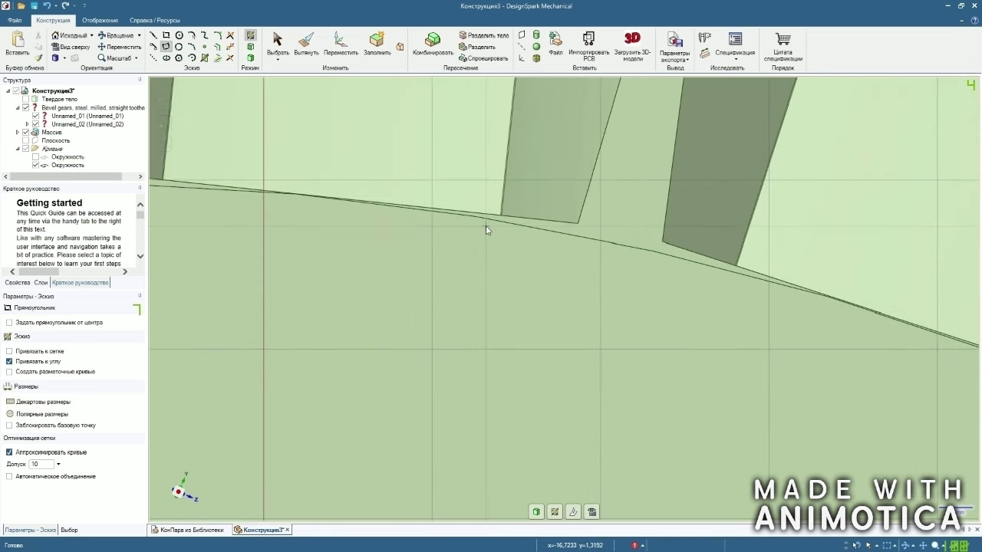
pyautogui.scroll(-3, 487, 228)
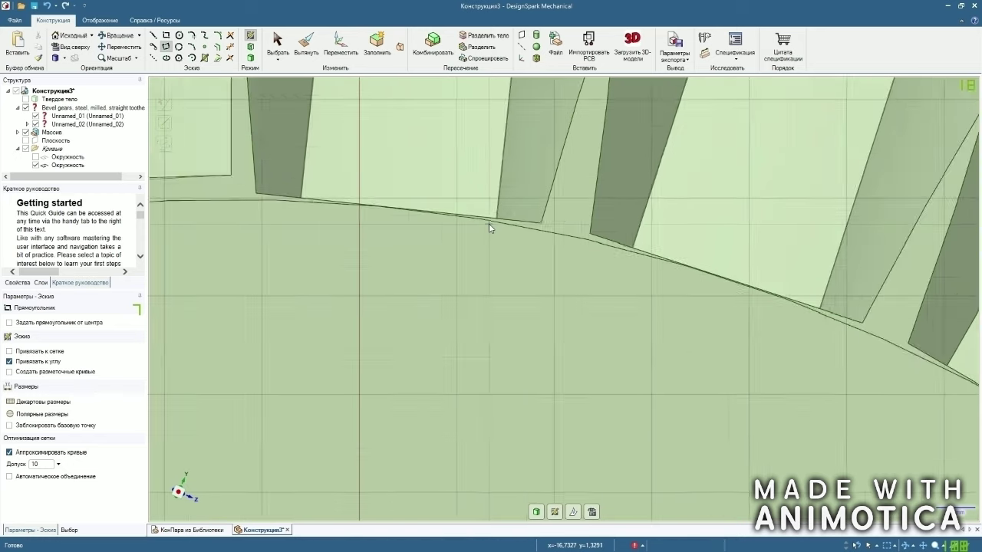
pyautogui.scroll(-2, 489, 224)
# Undo the last circle and sketch a new one about 32.93 mm in diameter from the bore centre to a tooth root edge.
pyautogui.click(49, 11)
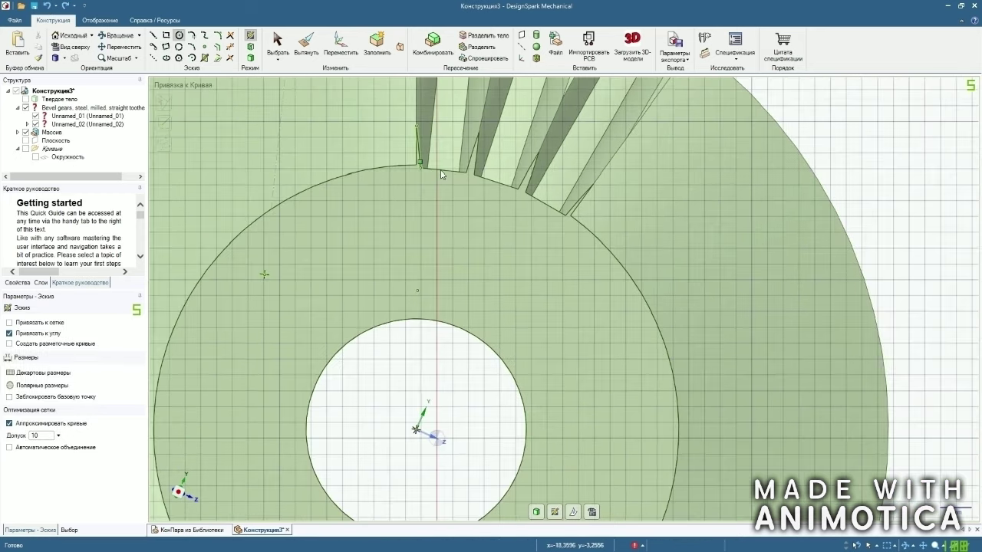
pyautogui.click(414, 432)
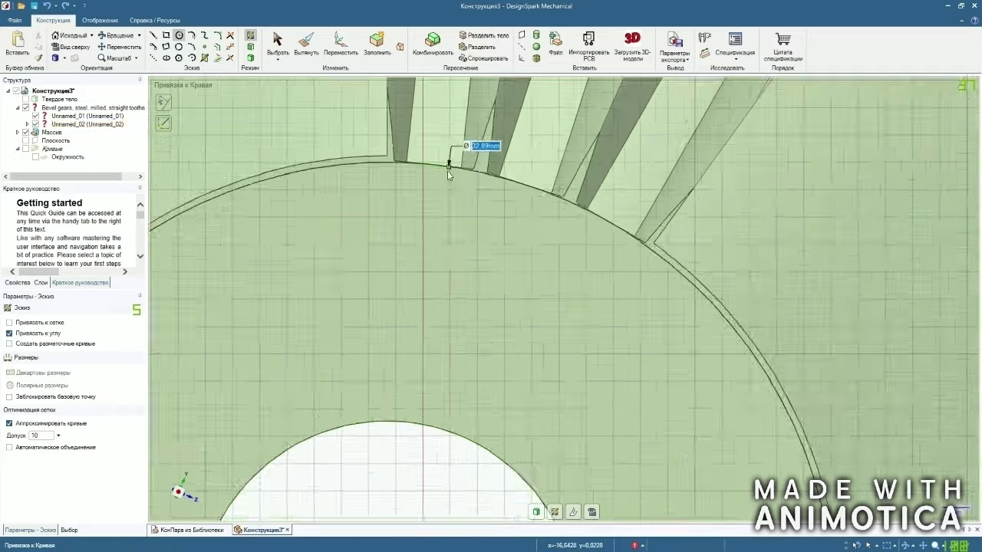
pyautogui.scroll(5, 450, 169)
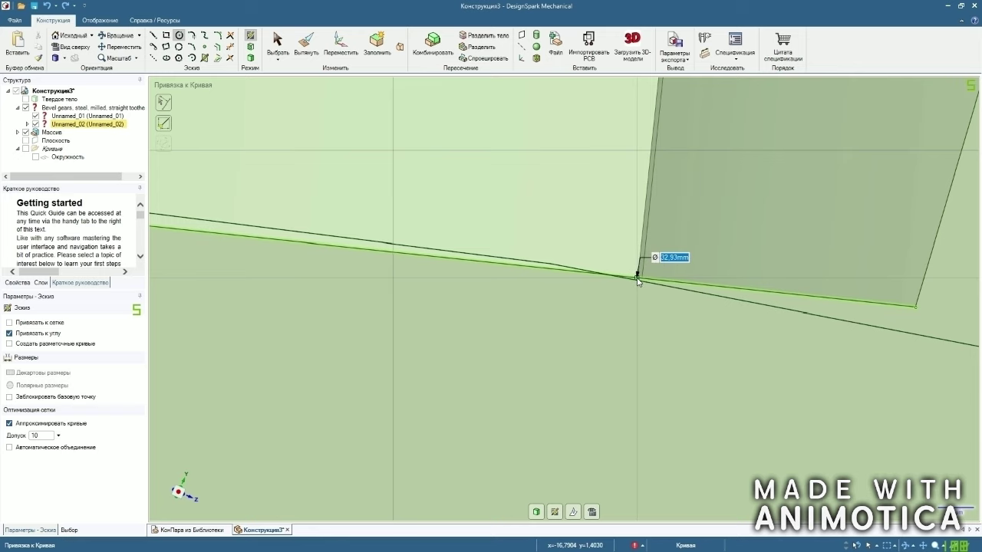
pyautogui.click(638, 281)
pyautogui.scroll(-3, 521, 197)
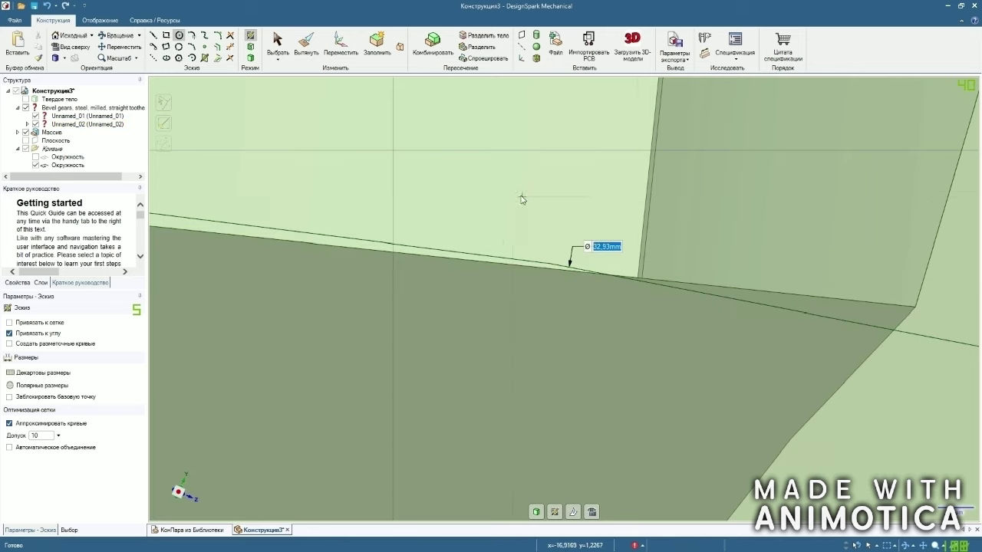
# Sketch a three-point rectangle about 1.43 by 0.5 mm inward from the circle, with its outer corners on two neighbouring tooth root edges.
pyautogui.click(164, 47)
pyautogui.scroll(2, 543, 229)
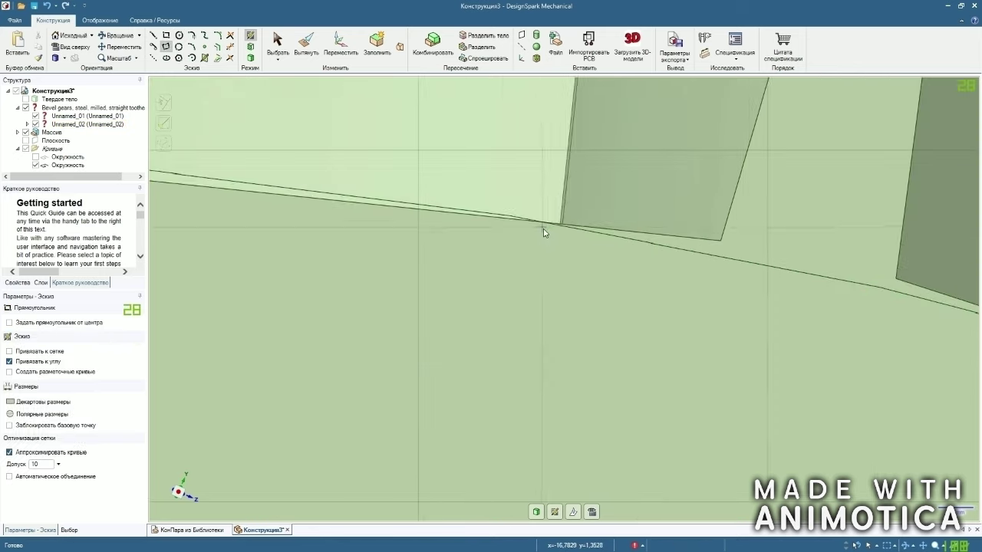
pyautogui.scroll(2, 560, 223)
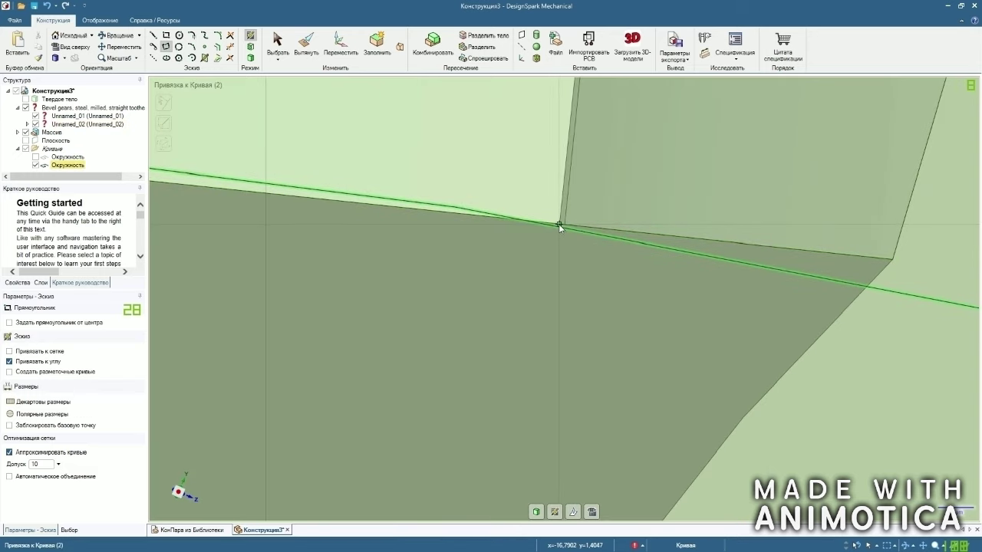
pyautogui.click(560, 223)
pyautogui.scroll(-5, 460, 213)
pyautogui.scroll(3, 546, 220)
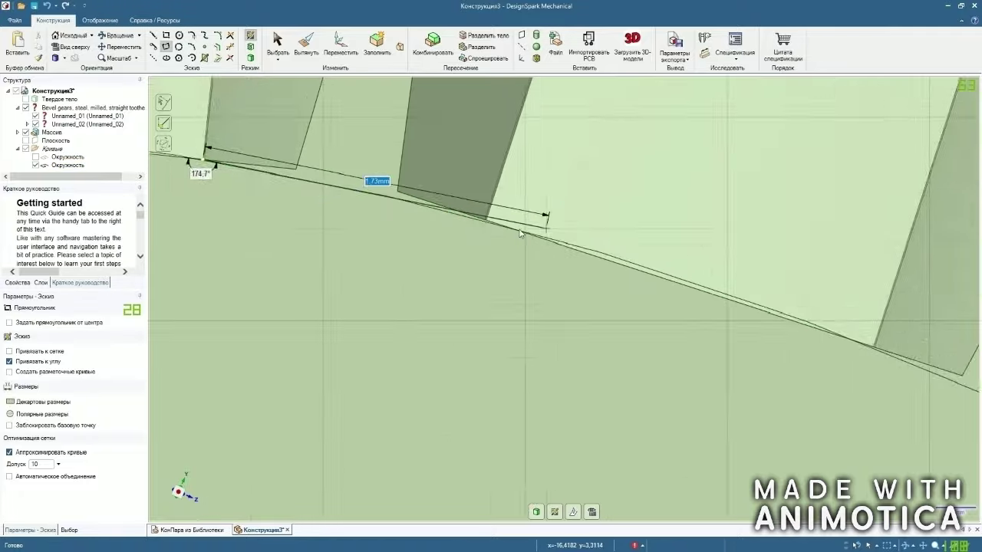
pyautogui.scroll(3, 480, 213)
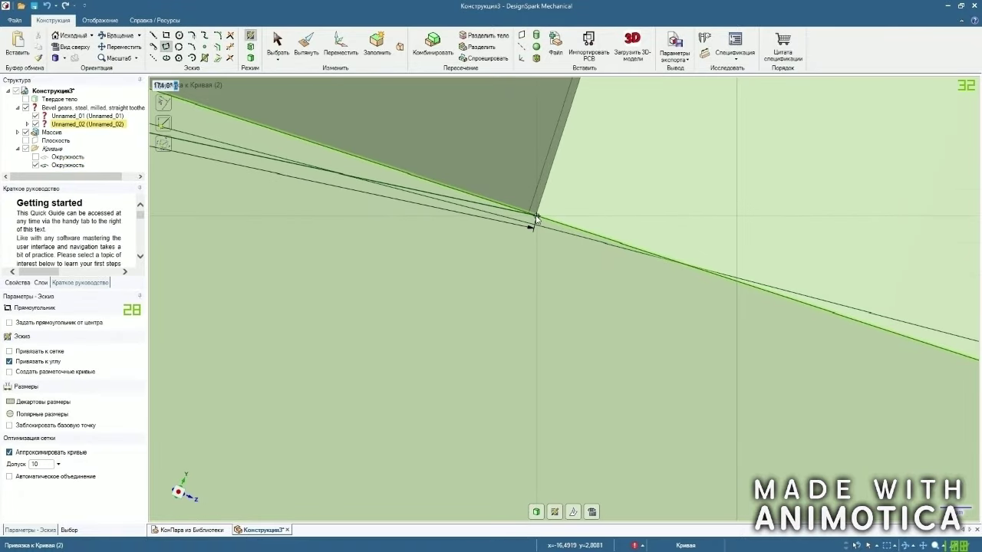
pyautogui.click(537, 220)
pyautogui.scroll(-4, 537, 223)
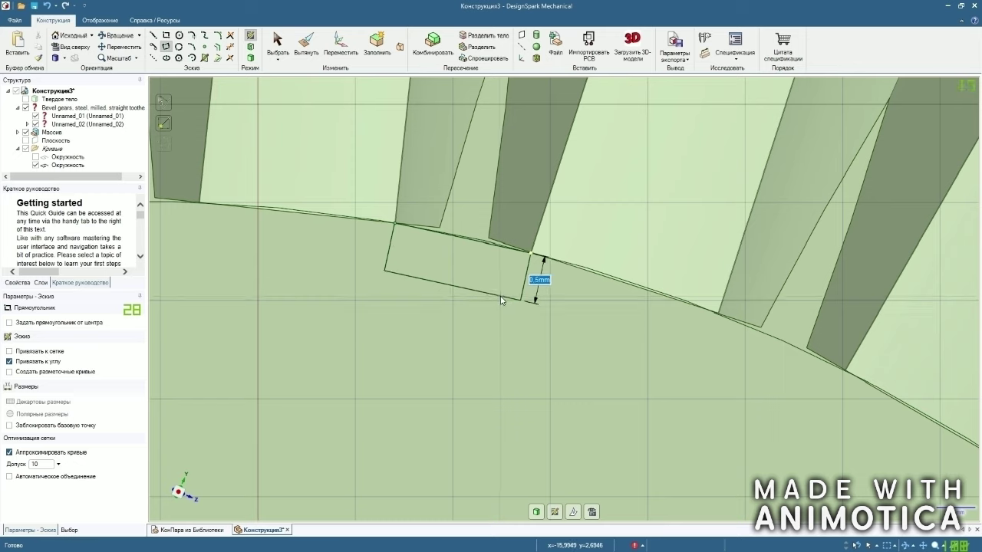
pyautogui.click(501, 298)
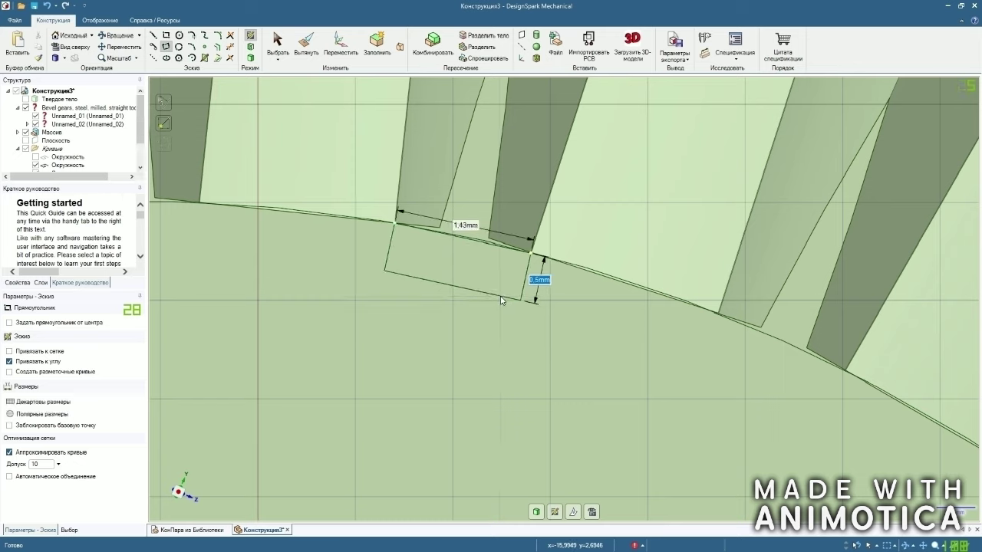
# Trim away the circle segment between the rectangle's outer corners and return to 3D mode.
pyautogui.click(229, 46)
pyautogui.click(461, 239)
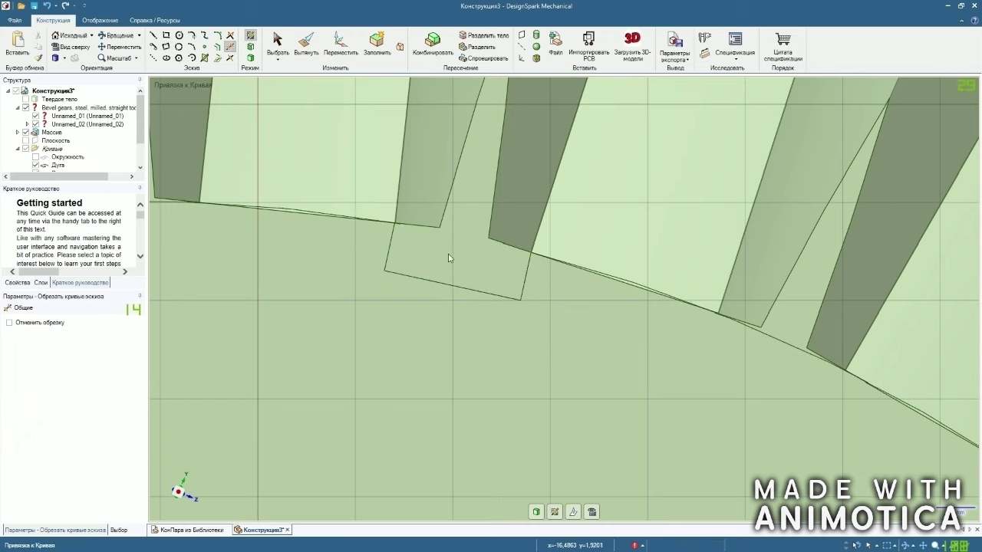
pyautogui.scroll(-6, 462, 239)
pyautogui.moveTo(392, 192); pyautogui.dragTo(299, 181, button='middle')
pyautogui.click(250, 58)
pyautogui.moveTo(300, 125)
pyautogui.mouseDown(button='middle')
pyautogui.moveTo(278, 169)
pyautogui.moveTo(303, 177)
pyautogui.moveTo(493, 147)
pyautogui.moveTo(482, 146)
pyautogui.mouseUp(button='middle')
# Create a reference plane on the large gear's flat ring face between the conical rim and the hub.
pyautogui.click(525, 37)
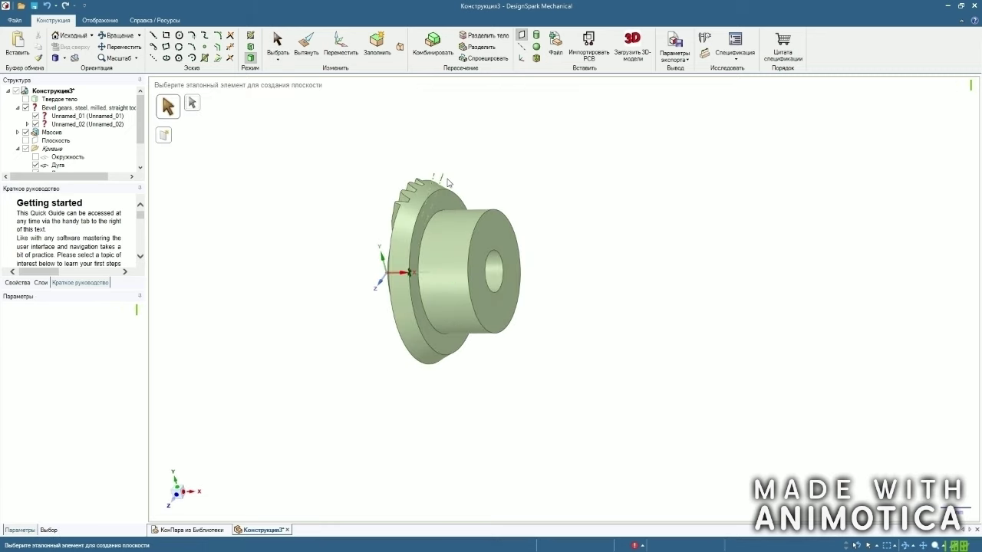
pyautogui.click(445, 199)
pyautogui.scroll(2, 364, 155)
pyautogui.scroll(2, 363, 155)
pyautogui.scroll(-2, 300, 125)
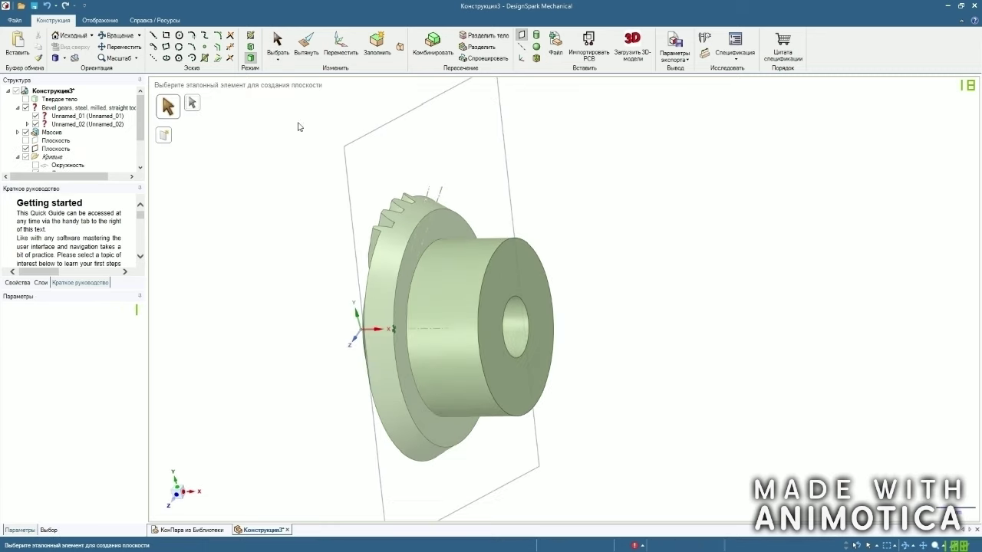
# Move the new plane along the gear axis up to the outer back corner vertex of a tooth gap.
pyautogui.click(340, 47)
pyautogui.scroll(-2, 286, 163)
pyautogui.scroll(2, 286, 176)
pyautogui.moveTo(285, 182); pyautogui.dragTo(292, 181, button='middle')
pyautogui.click(383, 164)
pyautogui.moveTo(321, 216); pyautogui.dragTo(342, 262, button='middle')
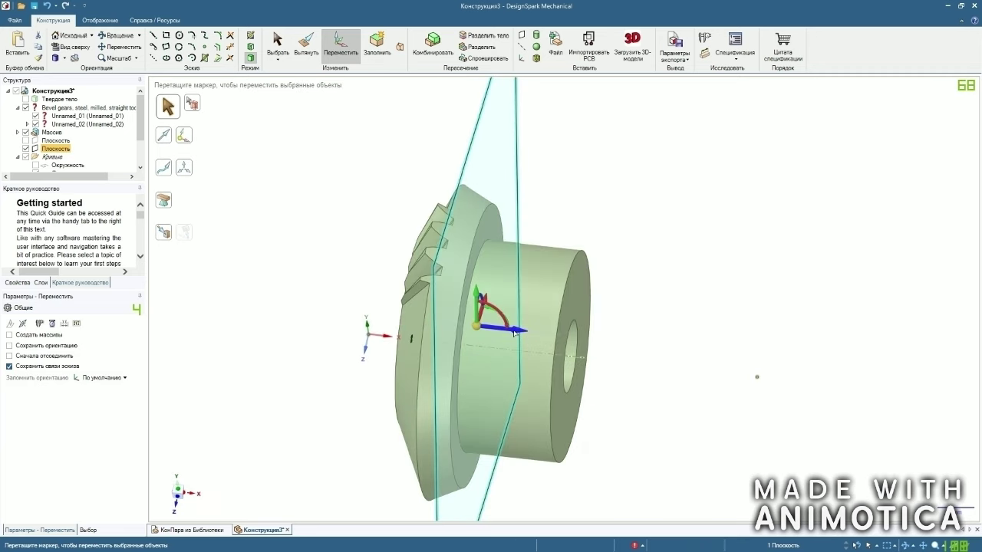
pyautogui.click(164, 232)
pyautogui.scroll(5, 468, 263)
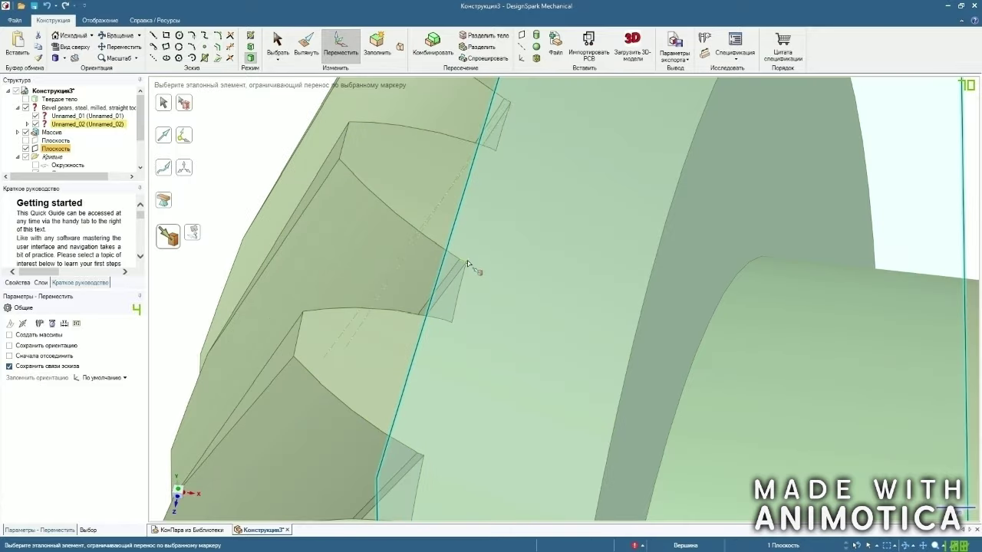
pyautogui.click(468, 263)
# Split the large gear's body with the moved plane using Combine.
pyautogui.scroll(-4, 468, 262)
pyautogui.scroll(-3, 346, 263)
pyautogui.moveTo(613, 193); pyautogui.dragTo(623, 204, button='middle')
pyautogui.click(581, 339)
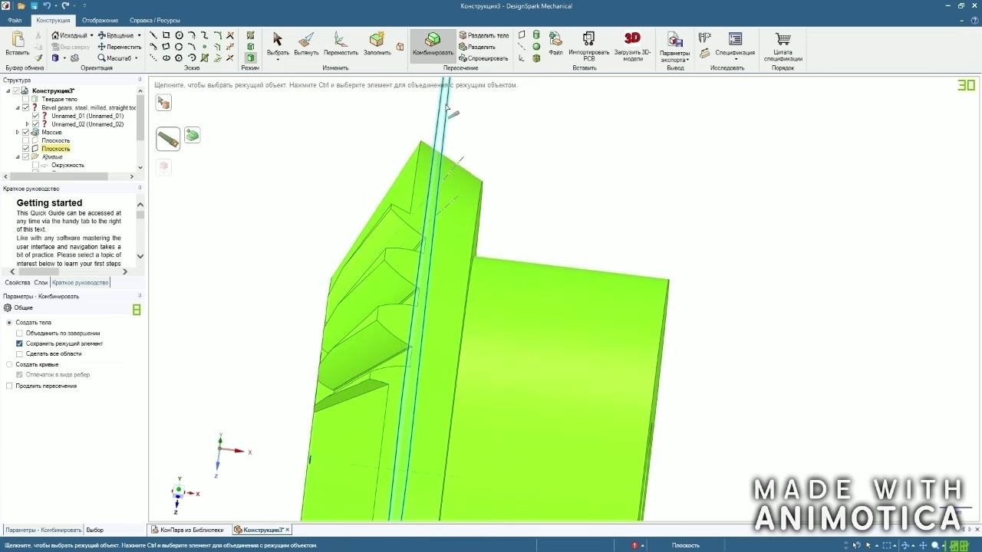
pyautogui.press('Escape')
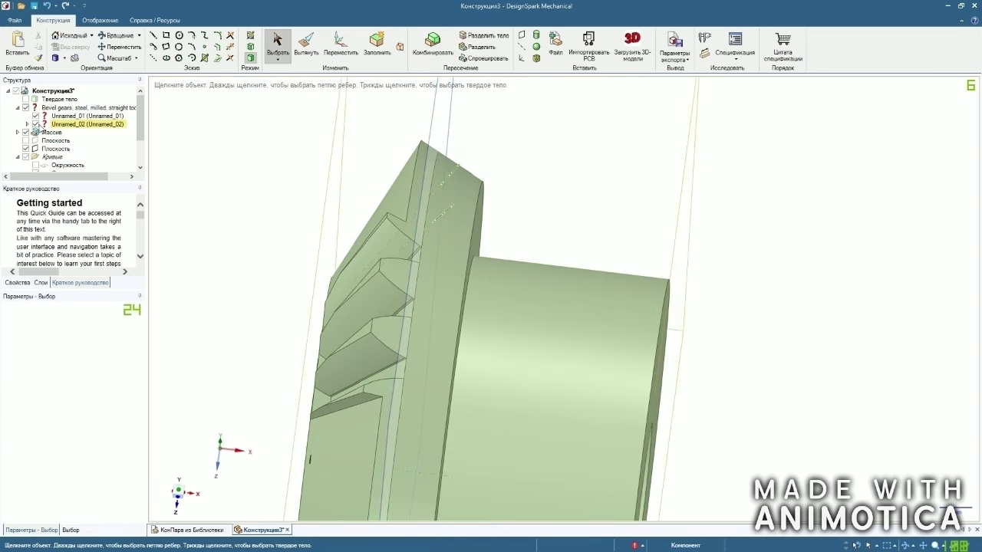
# Expand the Unnamed_02 component and hide the hub-side body Unnamed_02_Body_001 and the cutting plane.
pyautogui.click(27, 124)
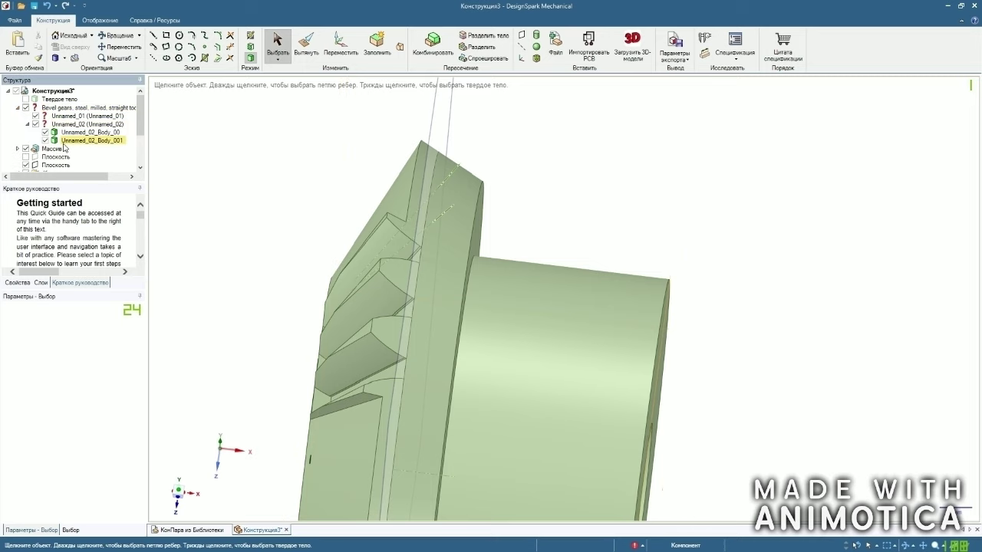
pyautogui.click(46, 140)
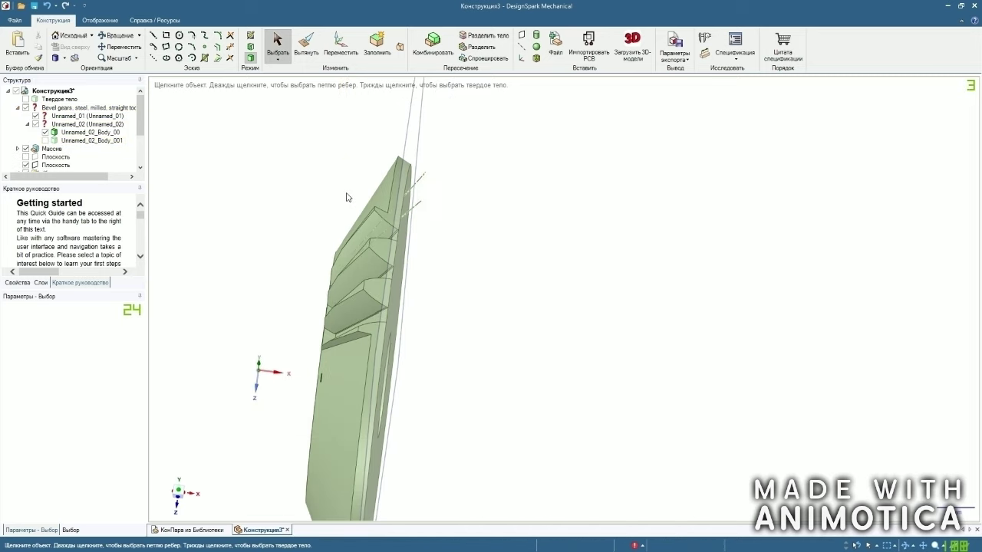
pyautogui.click(27, 165)
pyautogui.scroll(-3, 504, 230)
pyautogui.moveTo(504, 230); pyautogui.dragTo(323, 189, button='middle')
pyautogui.scroll(2, 343, 185)
pyautogui.click(368, 240)
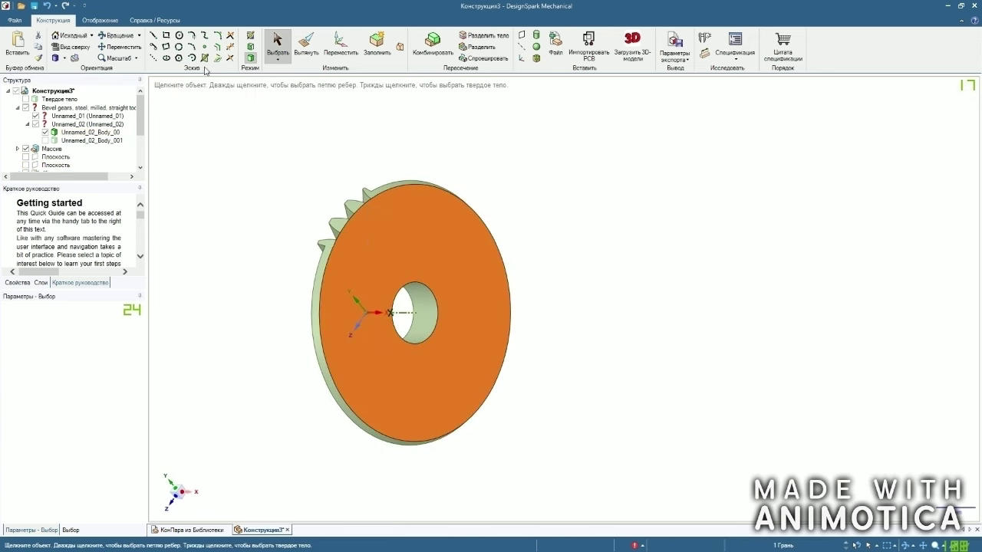
pyautogui.click(179, 35)
pyautogui.click(89, 47)
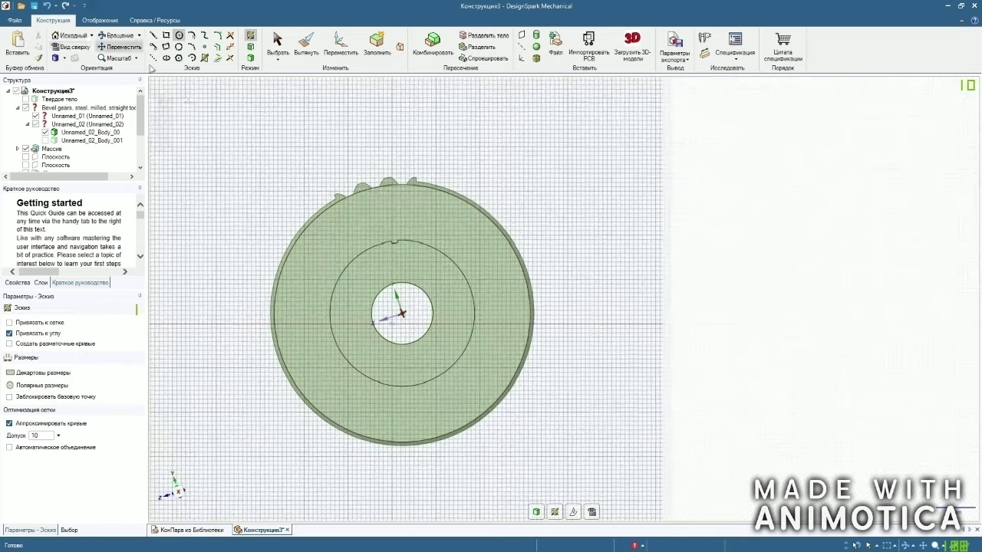
pyautogui.scroll(-2, 300, 146)
pyautogui.moveTo(300, 147); pyautogui.dragTo(415, 196, button='middle')
pyautogui.click(250, 59)
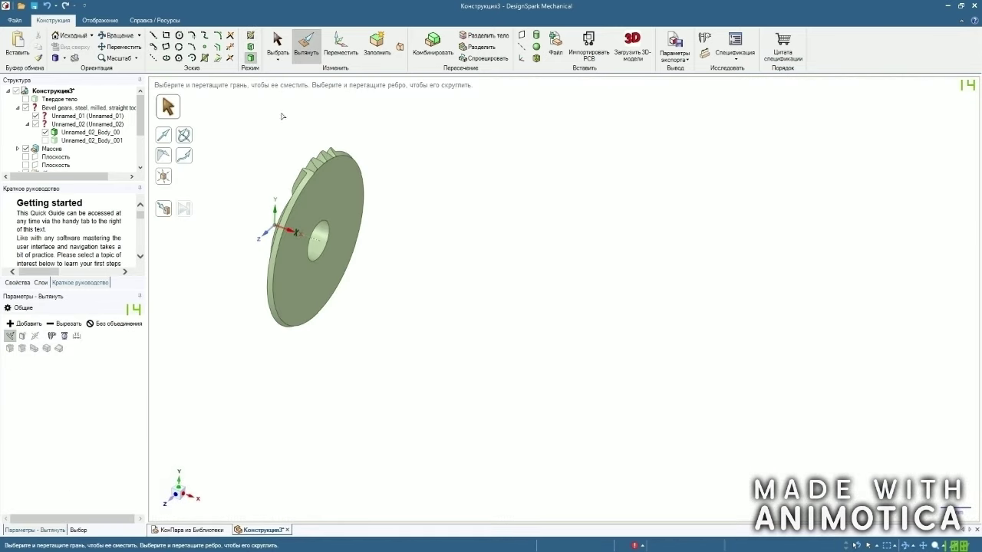
pyautogui.scroll(5, 280, 130)
pyautogui.click(279, 58)
pyautogui.moveTo(284, 131); pyautogui.dragTo(350, 160, button='middle')
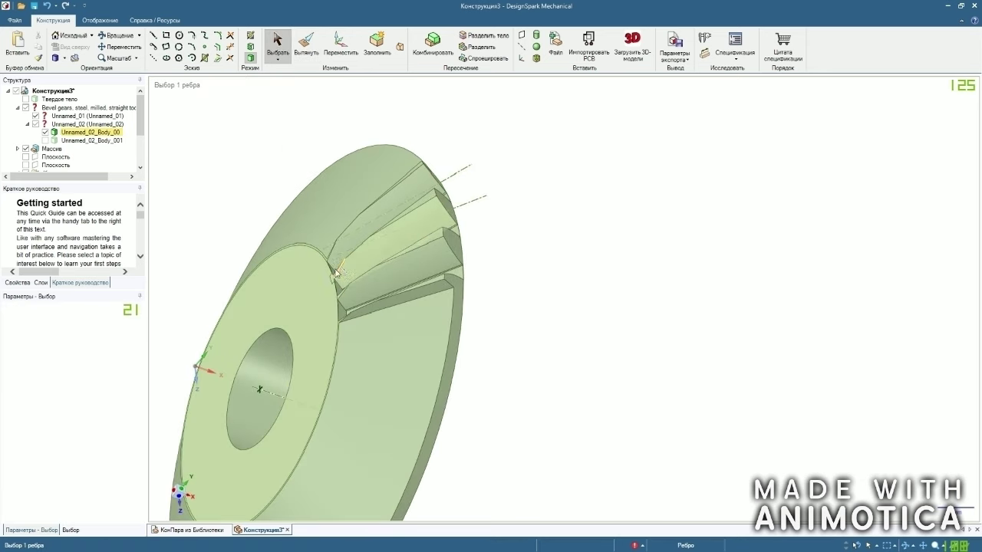
pyautogui.moveTo(440, 262); pyautogui.dragTo(569, 260, button='middle')
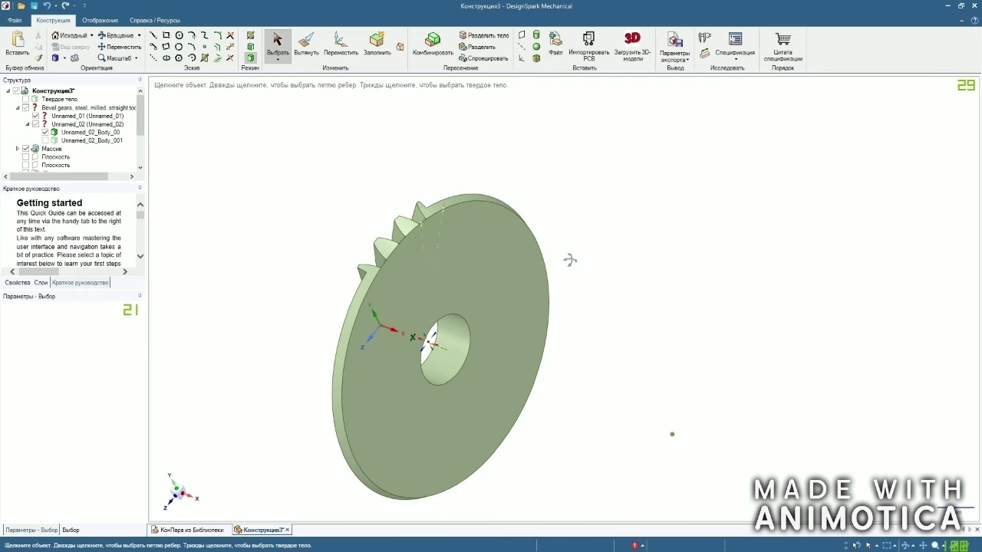
# On the toothed body's flat cut face, sketch a circle about 58.29 mm in diameter from the bore centre to a tooth root corner.
pyautogui.click(455, 274)
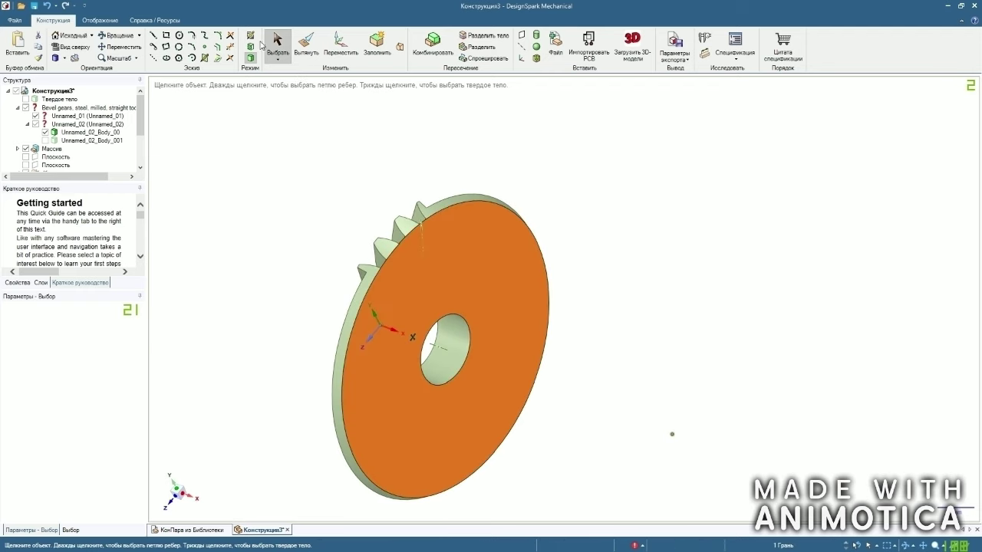
pyautogui.click(250, 36)
pyautogui.click(81, 52)
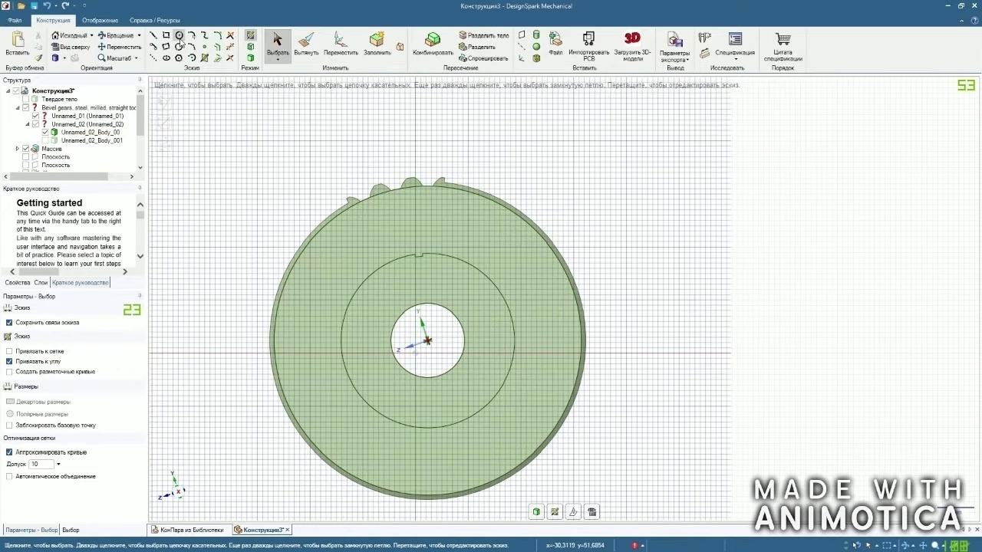
pyautogui.click(179, 36)
pyautogui.scroll(5, 388, 343)
pyautogui.click(500, 340)
pyautogui.scroll(-3, 444, 201)
pyautogui.scroll(6, 438, 99)
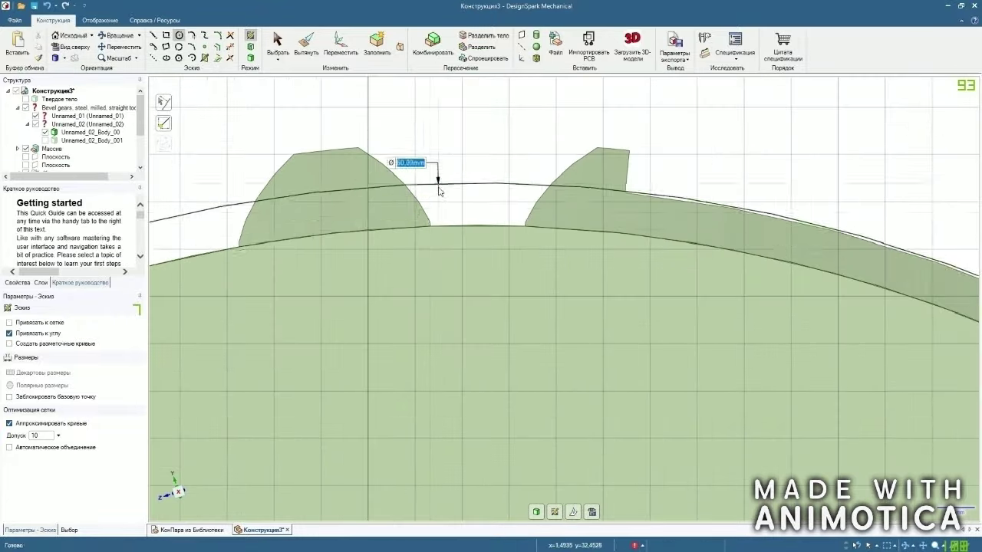
pyautogui.scroll(5, 441, 199)
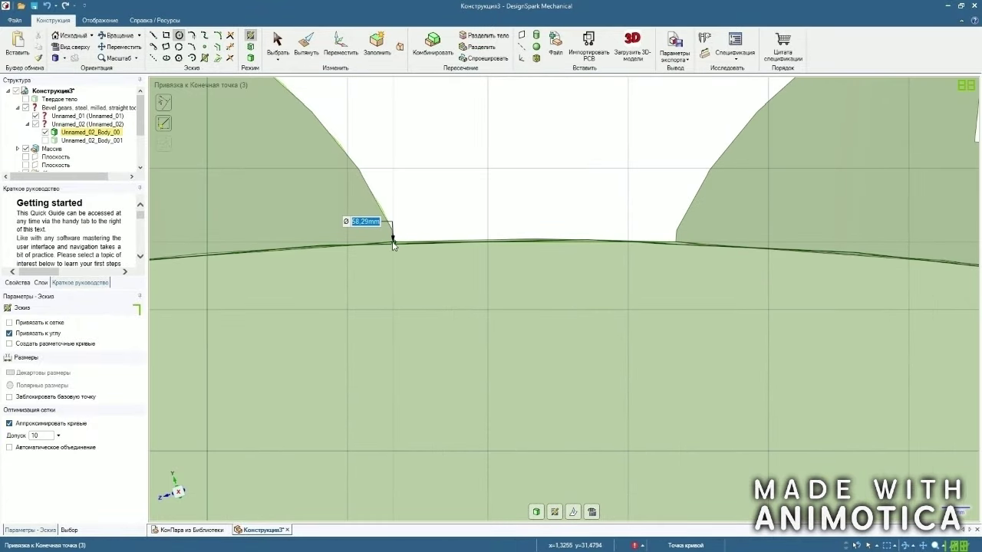
pyautogui.scroll(3, 393, 244)
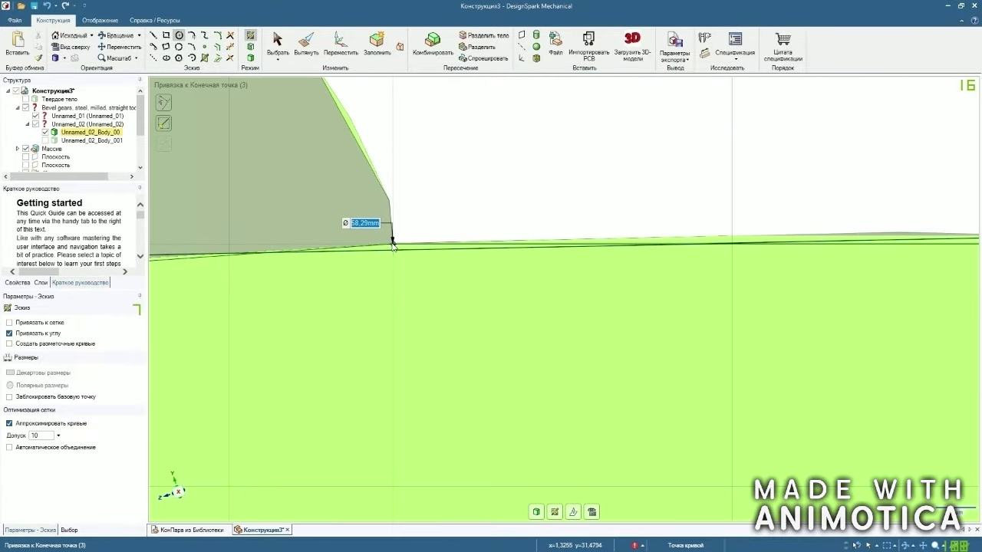
pyautogui.scroll(-6, 393, 243)
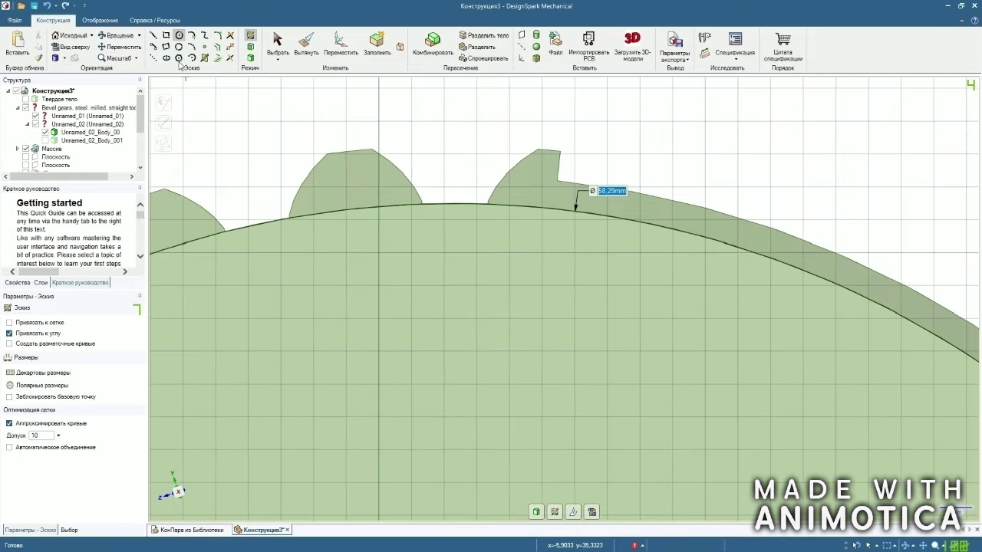
# Hide the outer sketched circle and sketch another one about 58.29 mm in diameter through the tooth root corners.
pyautogui.moveTo(139, 129); pyautogui.dragTo(135, 162)
pyautogui.click(35, 164)
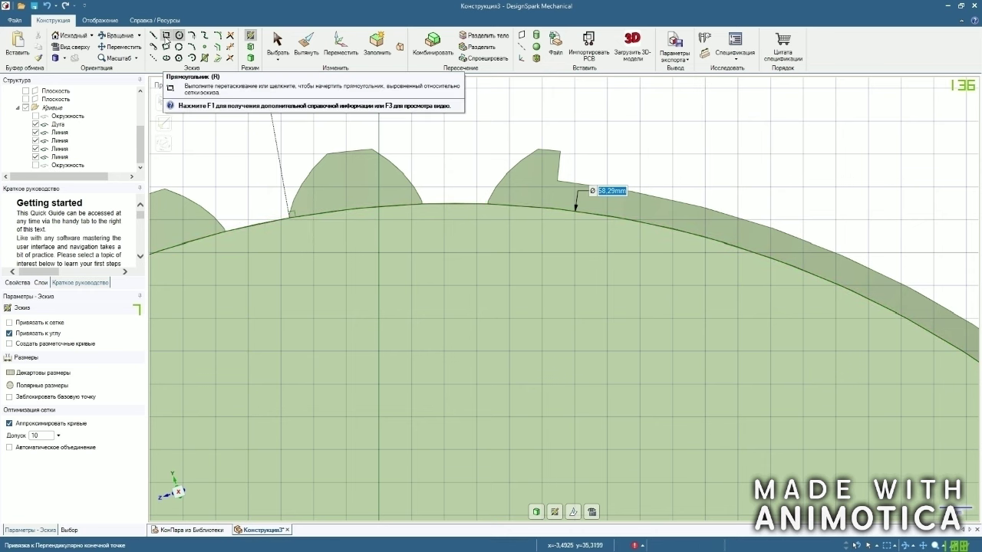
pyautogui.scroll(-6, 460, 154)
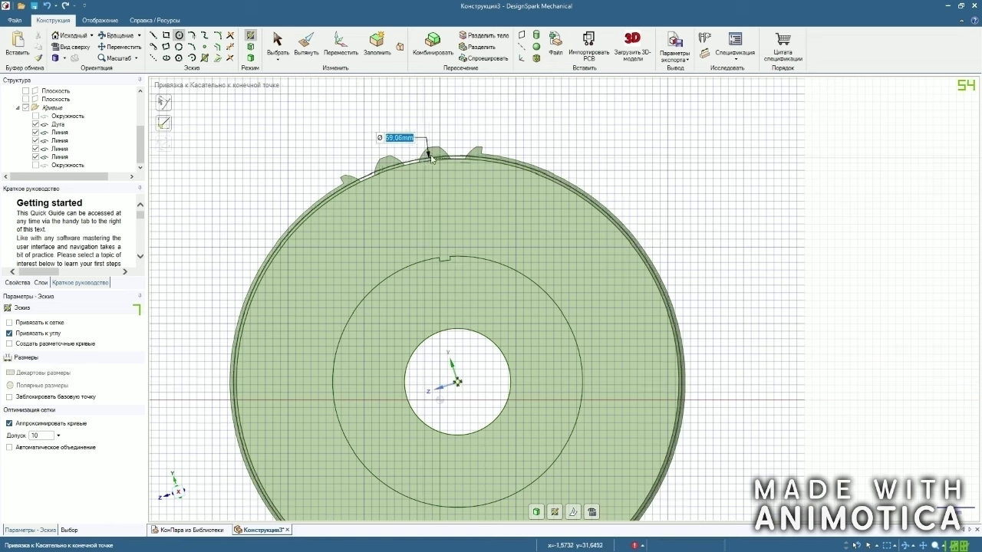
pyautogui.scroll(5, 430, 147)
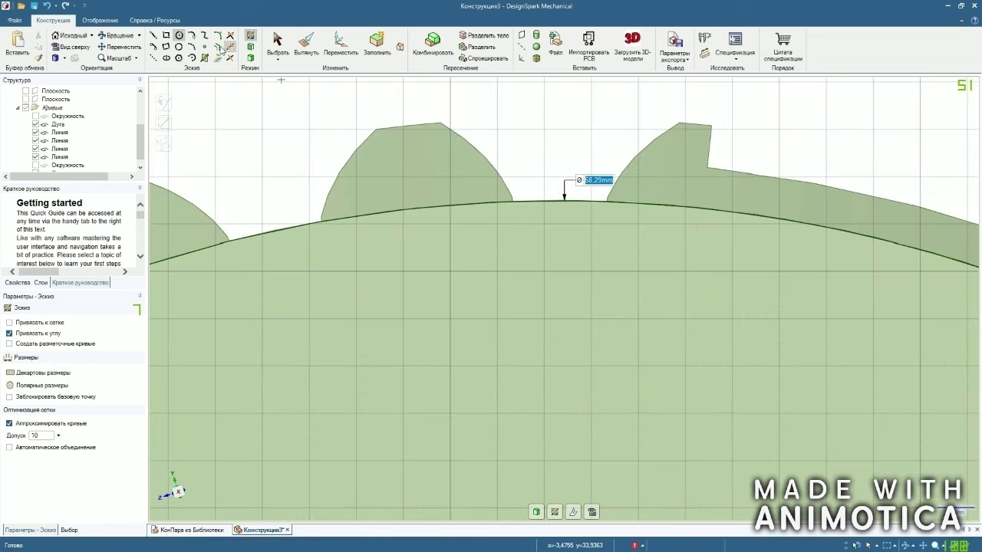
# Sketch a three-point rectangle about 4.09 mm by 0.5 mm inward from the two root corners of one full tooth.
pyautogui.click(165, 46)
pyautogui.scroll(4, 506, 196)
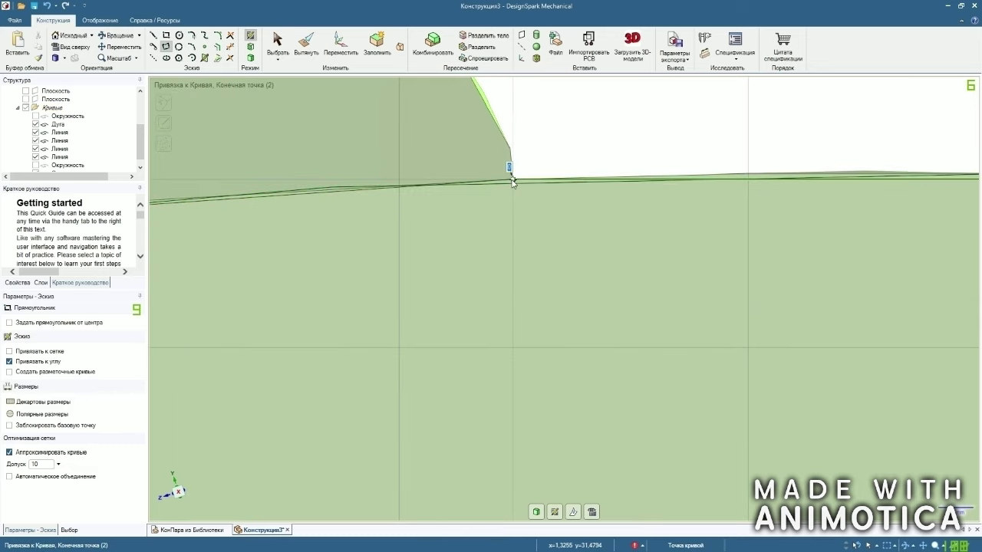
pyautogui.click(513, 180)
pyautogui.scroll(-7, 578, 194)
pyautogui.scroll(7, 359, 225)
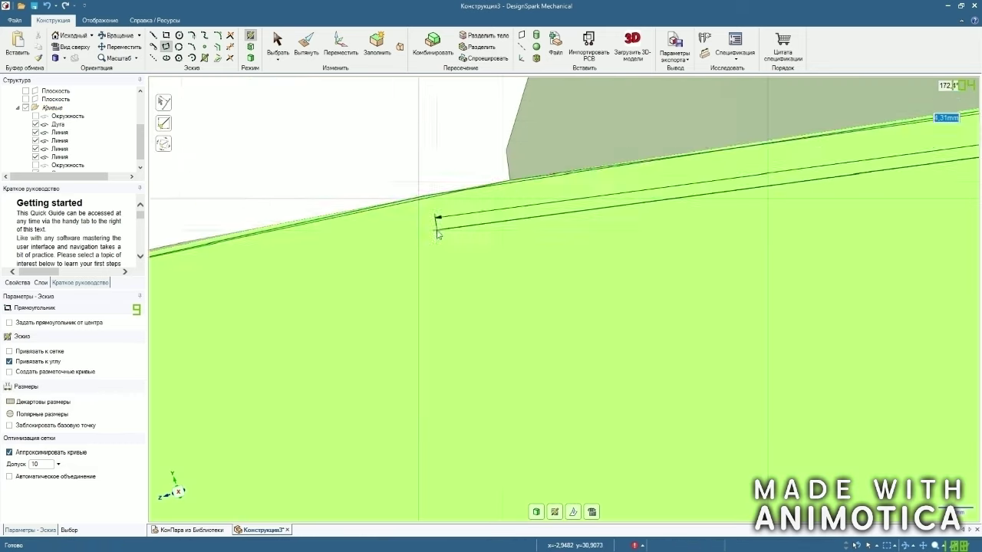
pyautogui.click(513, 183)
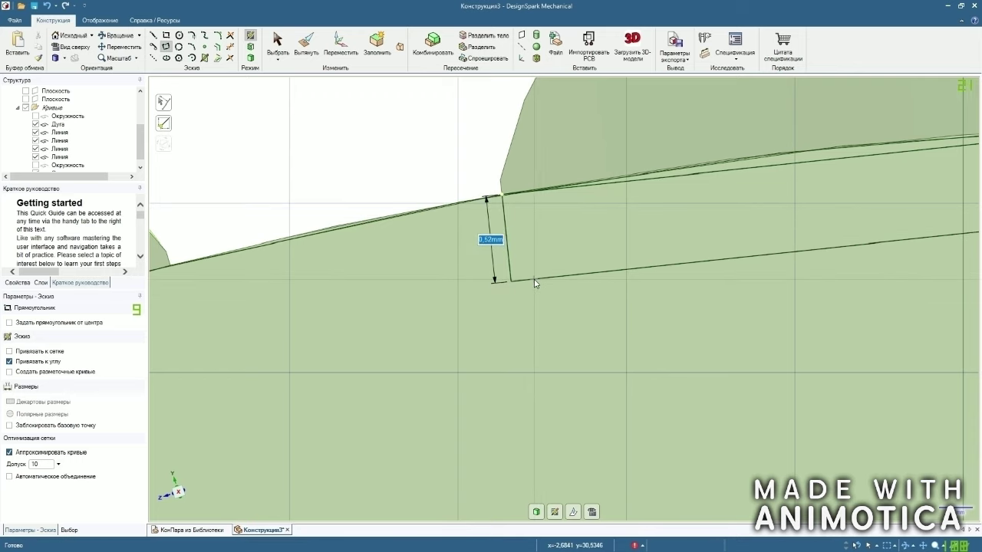
pyautogui.scroll(-2, 426, 195)
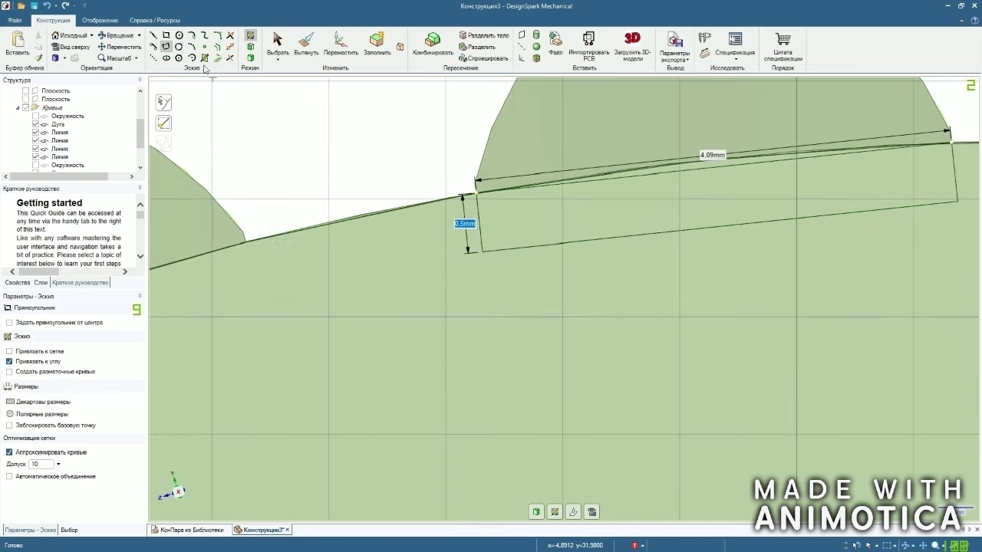
# Trim the outer root circle and rectangle into one closed notched outline and return to 3D mode.
pyautogui.click(230, 48)
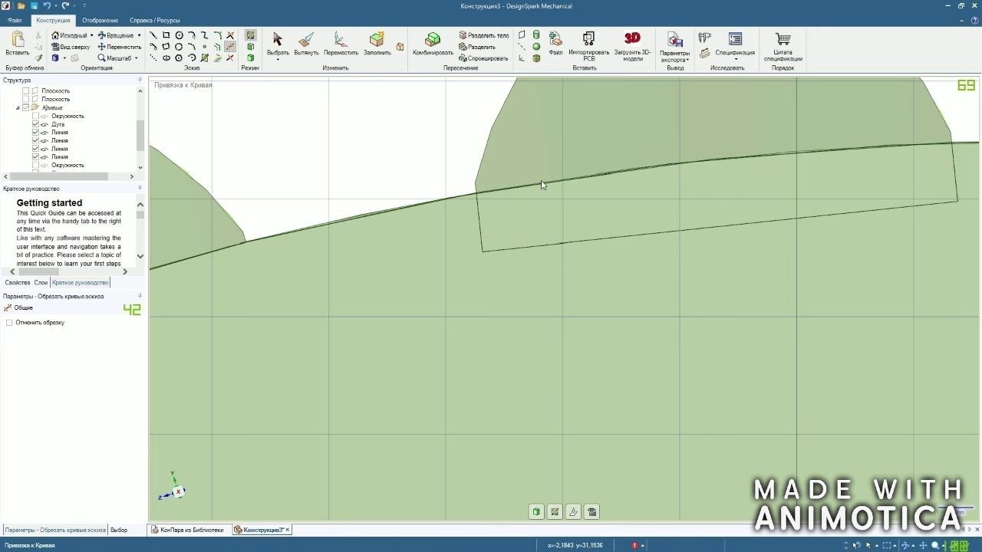
pyautogui.scroll(-14, 433, 175)
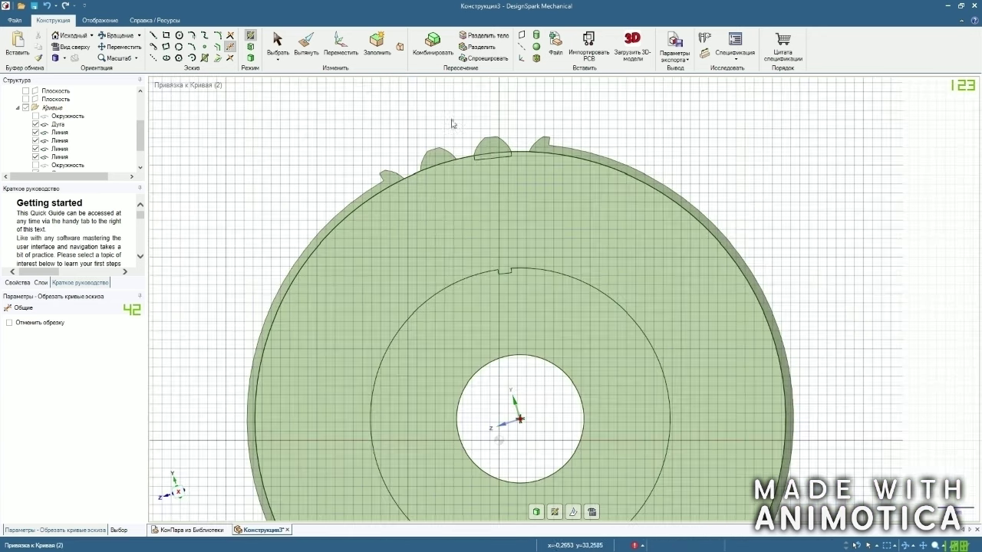
pyautogui.click(250, 59)
# Hide the outer notched profile surface, leaving the inner notched outline on view.
pyautogui.moveTo(318, 131); pyautogui.dragTo(469, 152, button='middle')
pyautogui.moveTo(138, 147); pyautogui.dragTo(139, 135)
pyautogui.click(75, 108)
pyautogui.click(46, 108)
pyautogui.moveTo(554, 222)
pyautogui.mouseDown(button='middle')
pyautogui.moveTo(613, 250)
pyautogui.moveTo(560, 225)
pyautogui.mouseUp(button='middle')
pyautogui.scroll(3, 560, 225)
pyautogui.moveTo(140, 137); pyautogui.dragTo(131, 164)
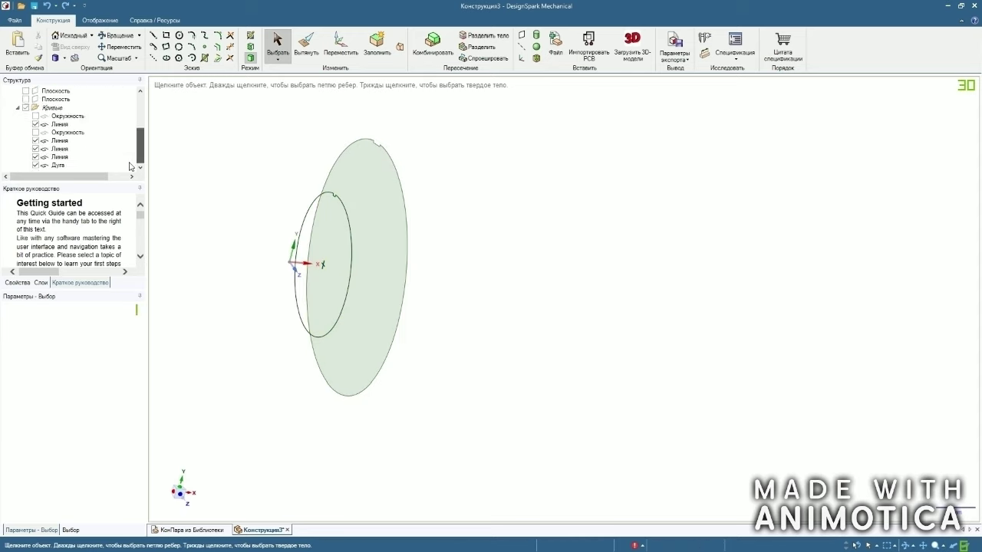
pyautogui.moveTo(296, 160); pyautogui.dragTo(356, 151, button='middle')
pyautogui.scroll(5, 374, 192)
pyautogui.scroll(-2, 315, 184)
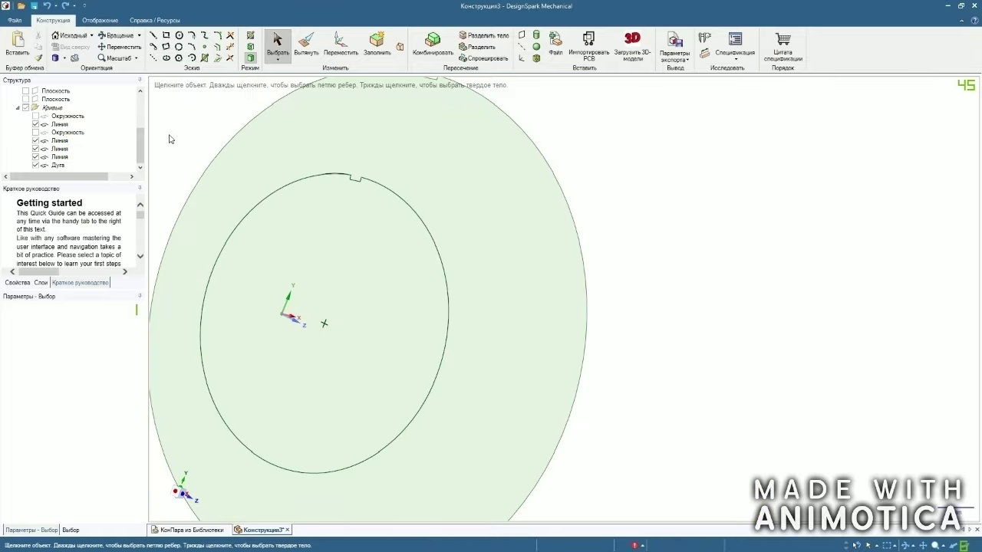
pyautogui.moveTo(142, 141); pyautogui.dragTo(138, 105)
pyautogui.click(26, 108)
# Select all curves of the inner notched outline and fill them into a surface.
pyautogui.scroll(-1, 498, 175)
pyautogui.scroll(2, 373, 178)
pyautogui.scroll(3, 373, 180)
pyautogui.moveTo(373, 180); pyautogui.dragTo(411, 165, button='middle')
pyautogui.scroll(-4, 456, 178)
pyautogui.scroll(3, 455, 175)
pyautogui.scroll(-5, 454, 174)
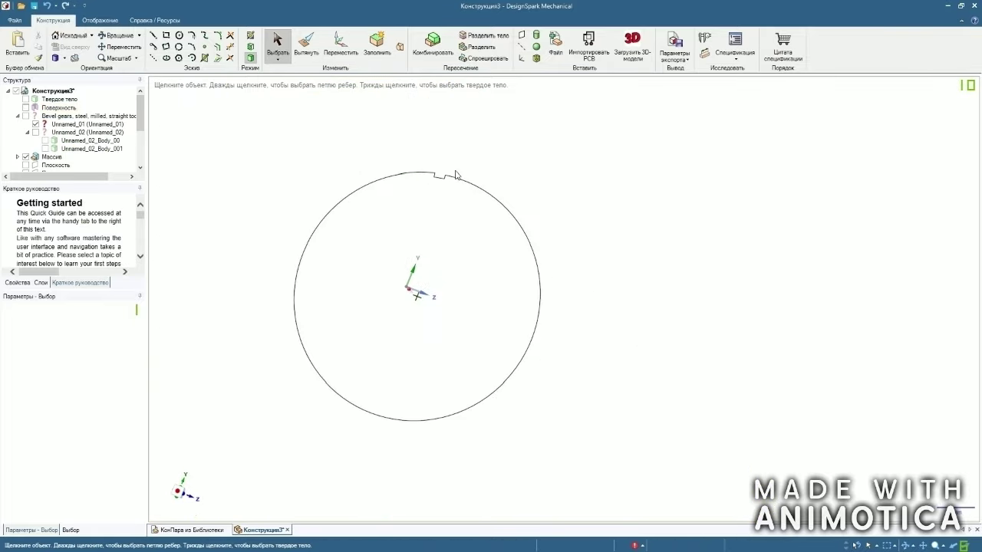
pyautogui.moveTo(285, 152); pyautogui.dragTo(599, 405)
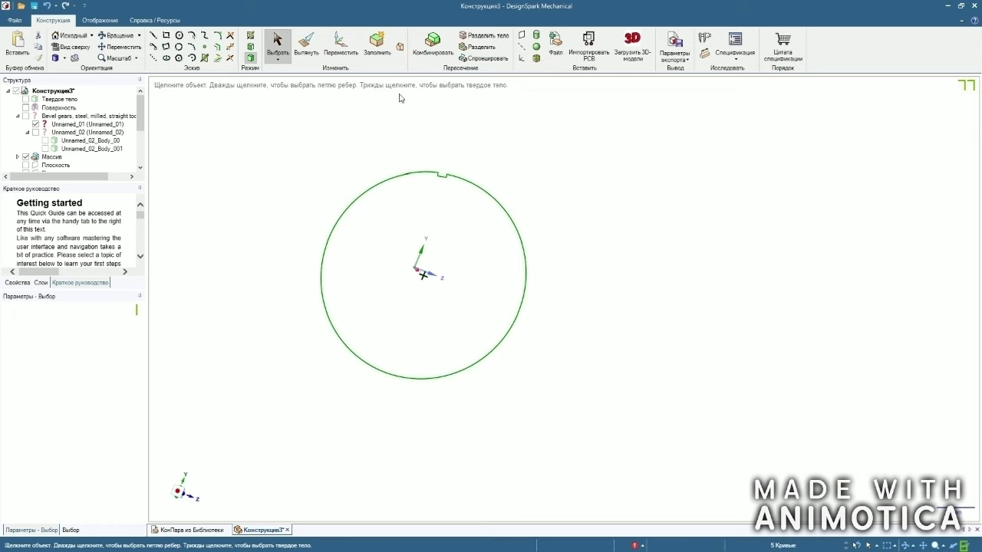
pyautogui.click(373, 53)
pyautogui.moveTo(345, 131)
pyautogui.mouseDown(button='middle')
pyautogui.moveTo(325, 182)
pyautogui.moveTo(298, 187)
pyautogui.mouseUp(button='middle')
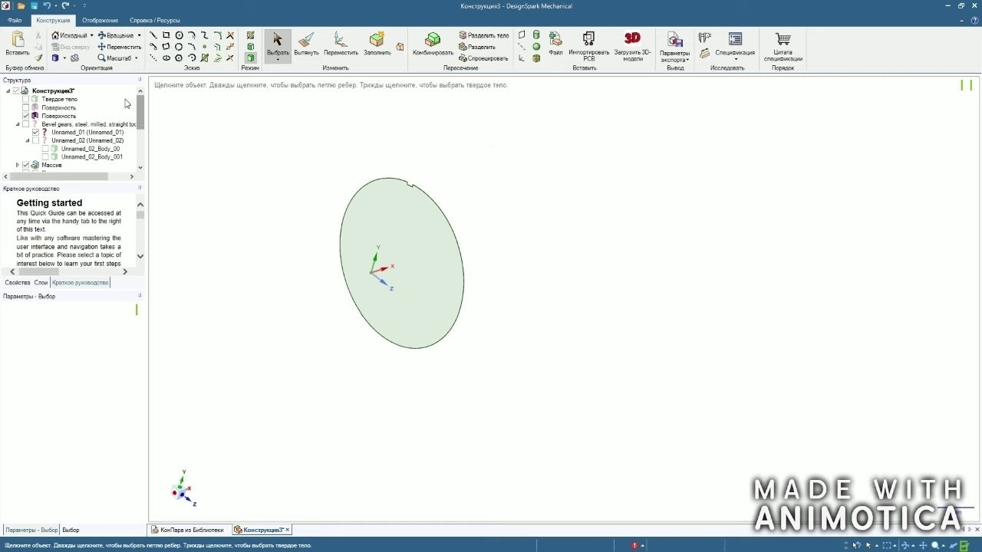
# Show the outer profile surface and blend the outer and inner notched surfaces into a solid.
pyautogui.click(25, 107)
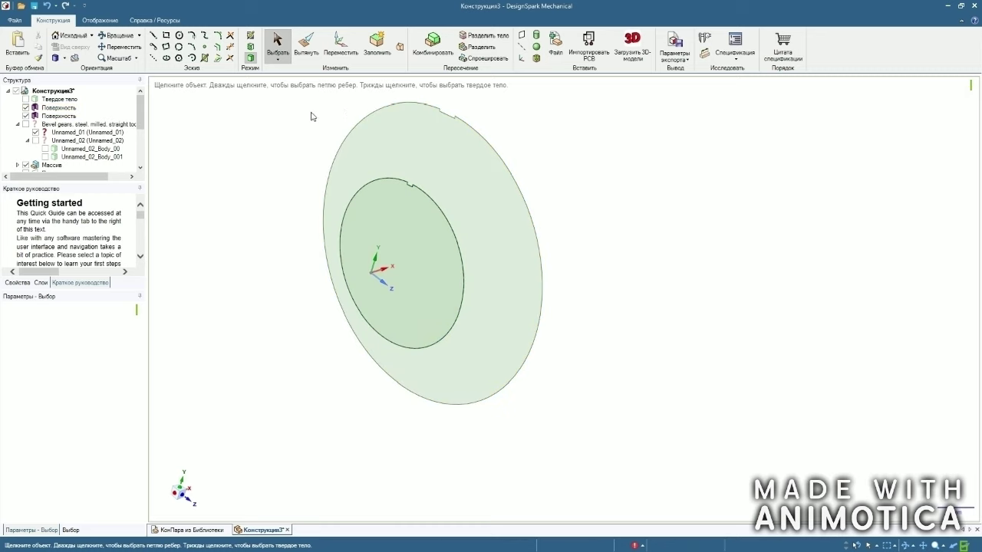
pyautogui.click(399, 49)
pyautogui.click(432, 151)
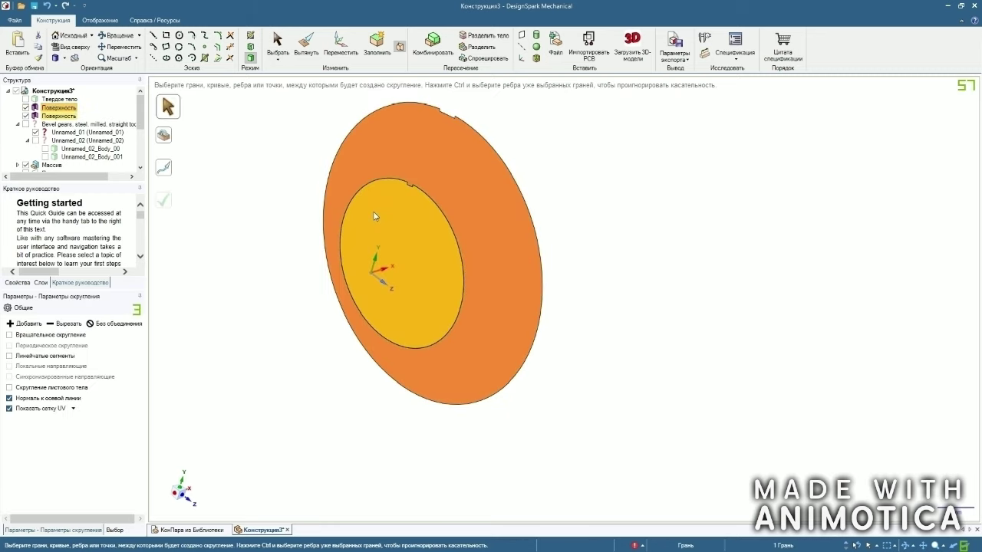
pyautogui.click(374, 213)
pyautogui.click(164, 203)
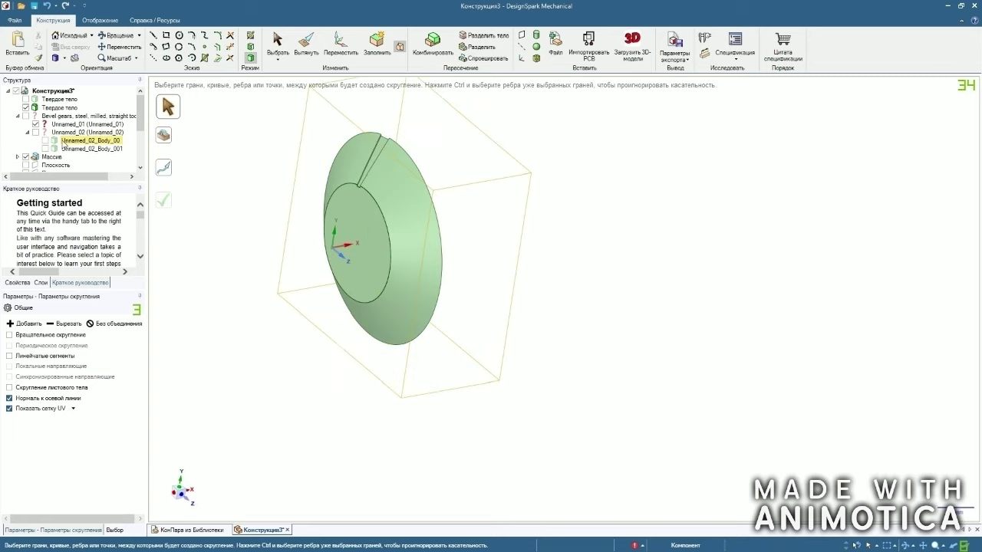
# Show the toothed body Unnamed_02_Body_00 and split it with the blended solid using Combine, keeping the cutter.
pyautogui.click(46, 141)
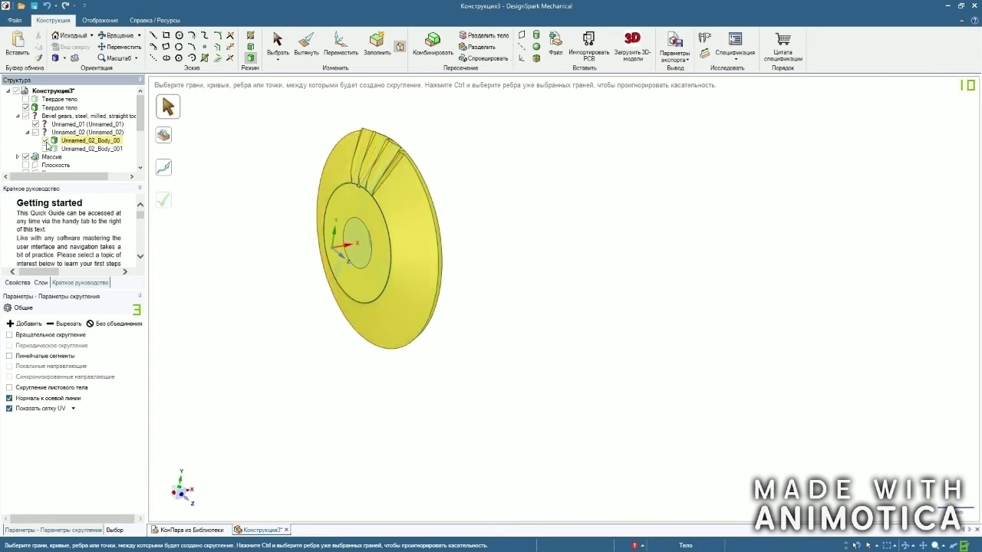
pyautogui.moveTo(293, 161); pyautogui.dragTo(299, 169, button='middle')
pyautogui.press('i')
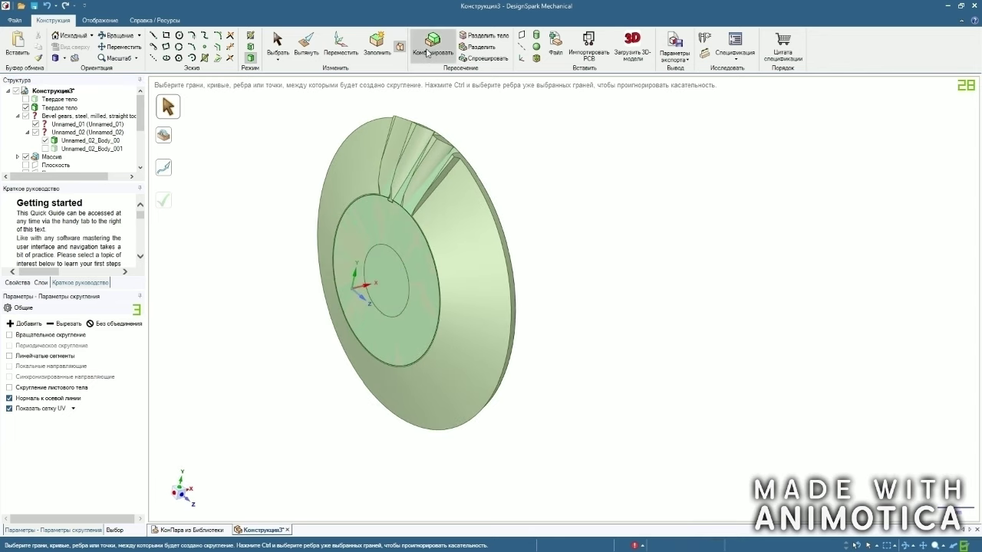
pyautogui.click(355, 228)
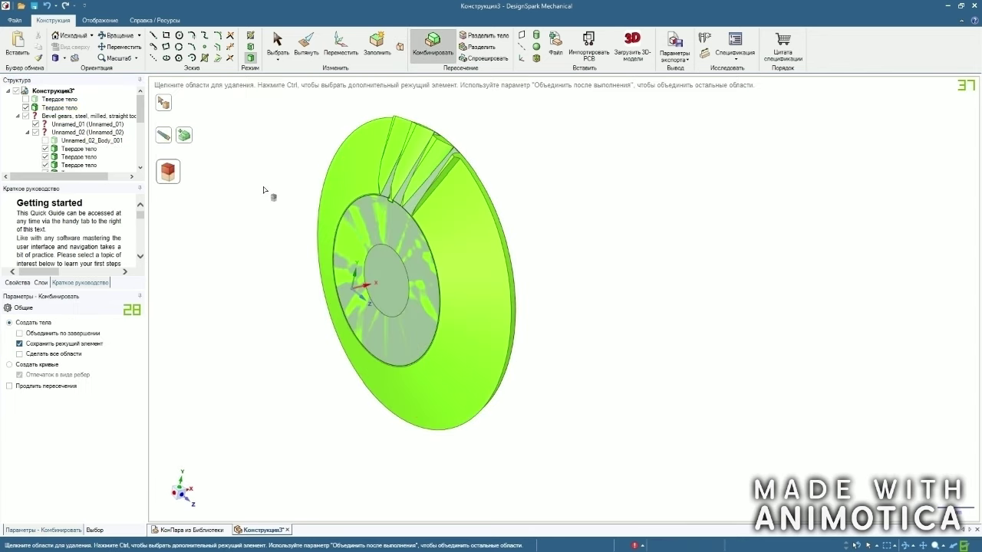
pyautogui.click(274, 66)
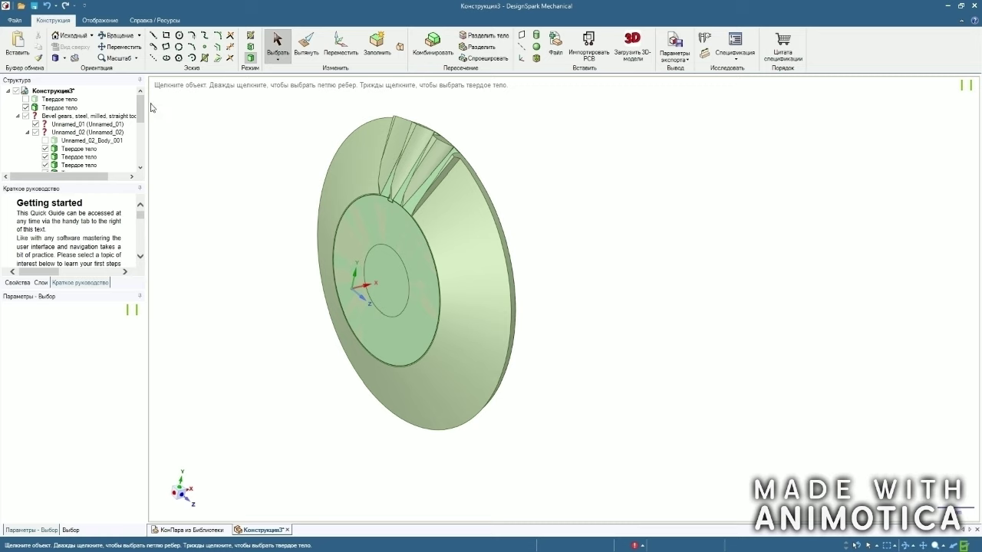
# Hide the single full tooth piece over the notch and delete all the other split pieces under Unnamed_02.
pyautogui.scroll(-1, 141, 113)
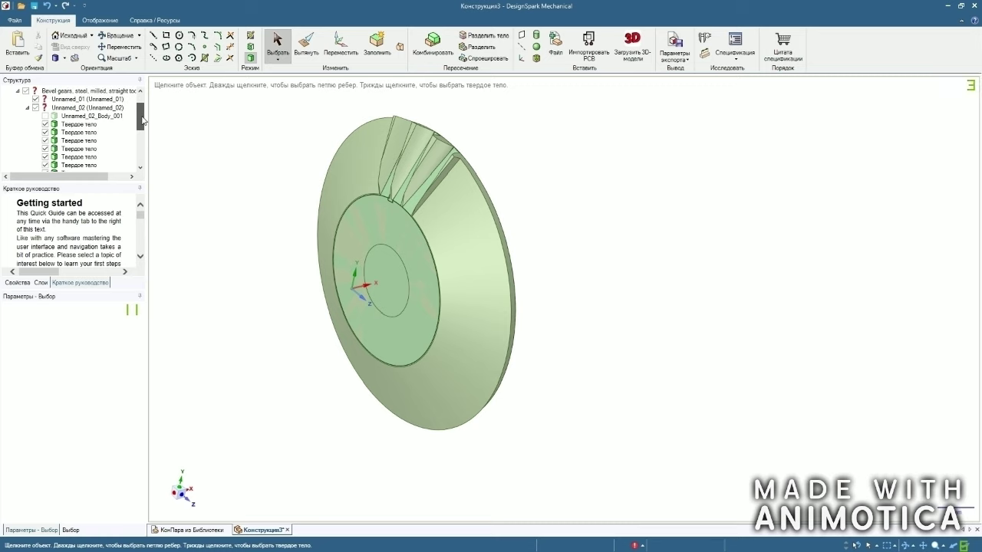
pyautogui.click(88, 125)
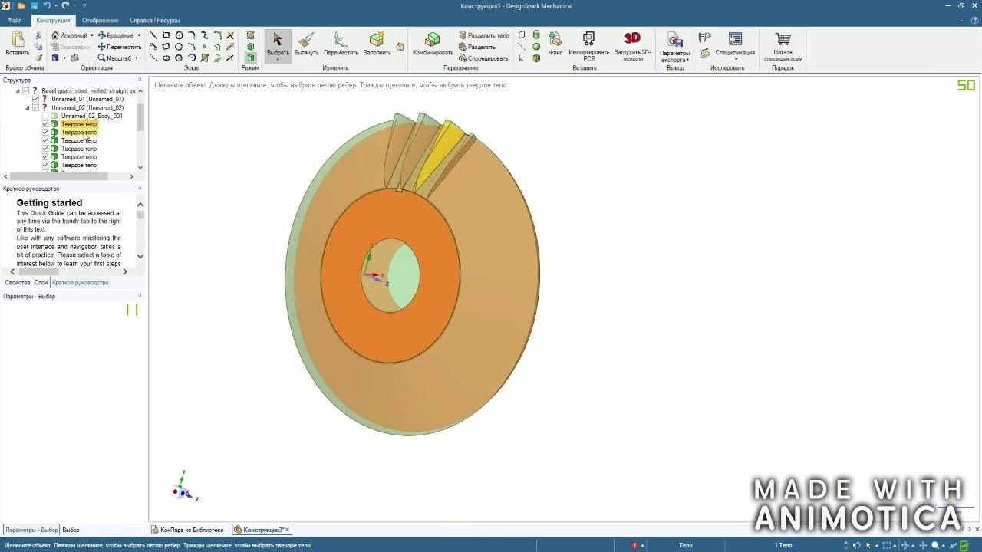
pyautogui.keyDown('ctrl'); pyautogui.click(85, 132); pyautogui.keyUp('ctrl')
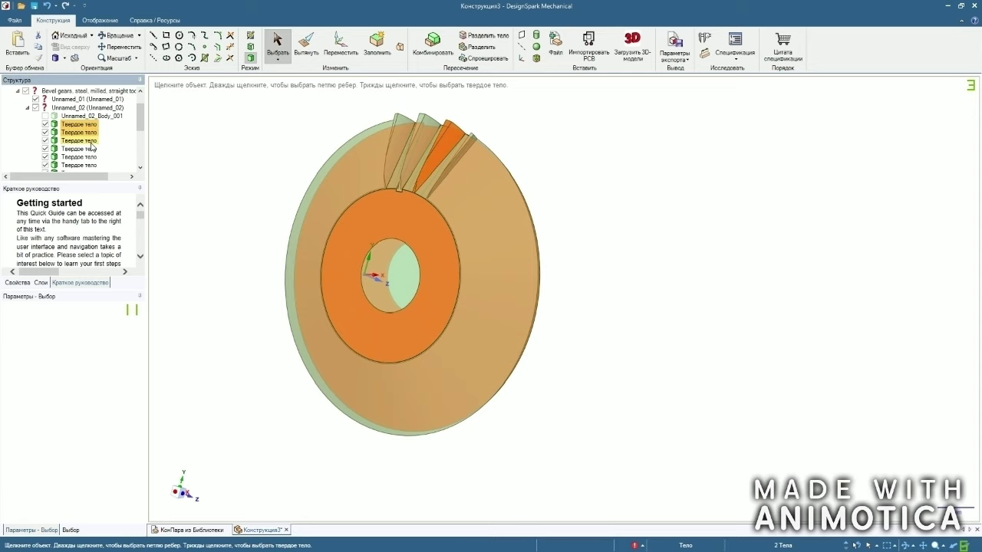
pyautogui.press('ctrl')
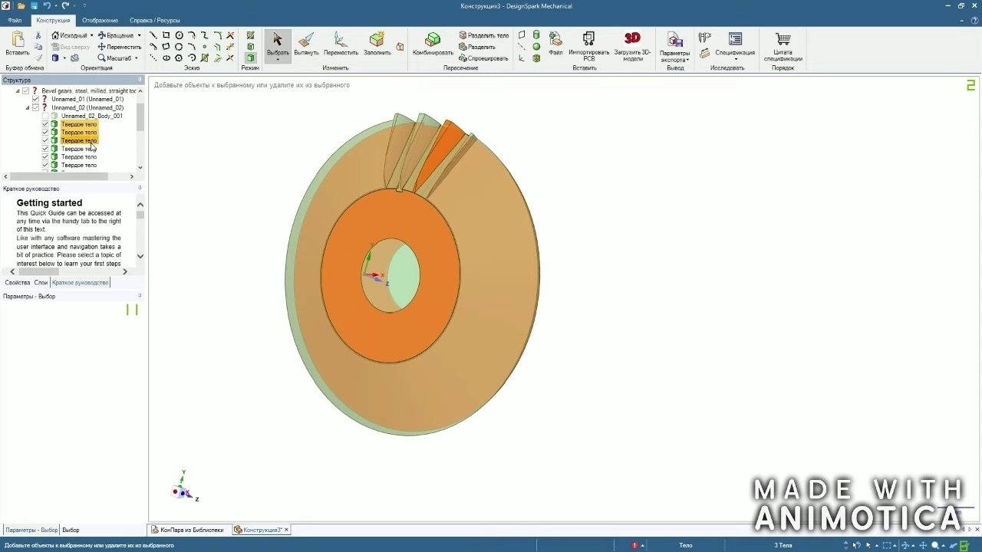
pyautogui.keyDown('ctrl'); pyautogui.click(89, 151); pyautogui.keyUp('ctrl')
pyautogui.keyDown('ctrl'); pyautogui.click(87, 157); pyautogui.keyUp('ctrl')
pyautogui.scroll(-1, 115, 148)
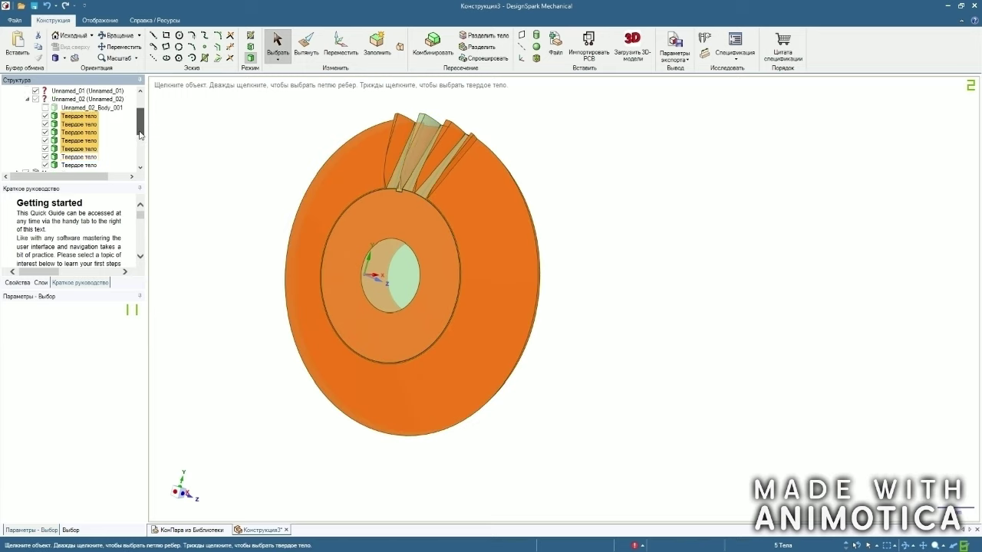
pyautogui.keyDown('ctrl'); pyautogui.click(84, 141); pyautogui.keyUp('ctrl')
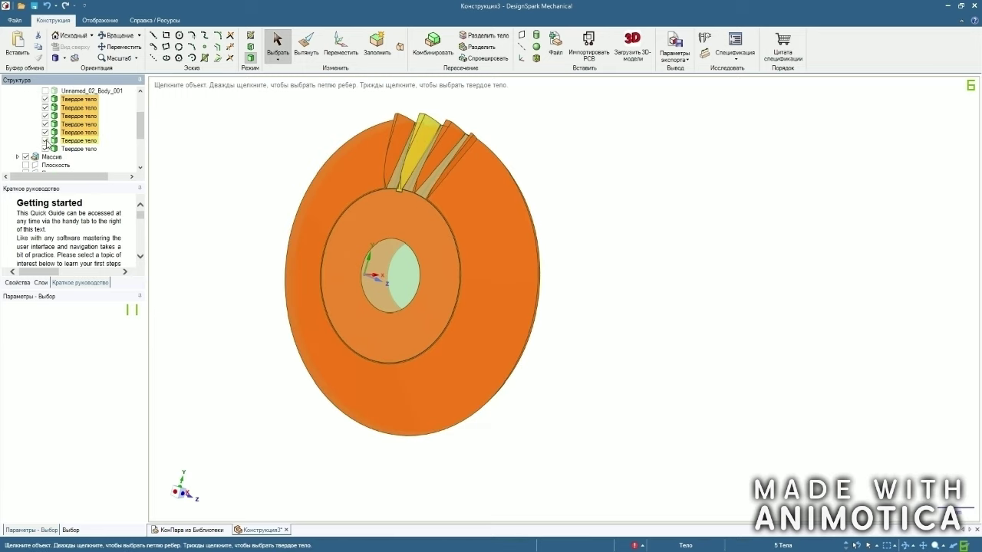
pyautogui.keyDown('ctrl'); pyautogui.click(81, 151); pyautogui.keyUp('ctrl')
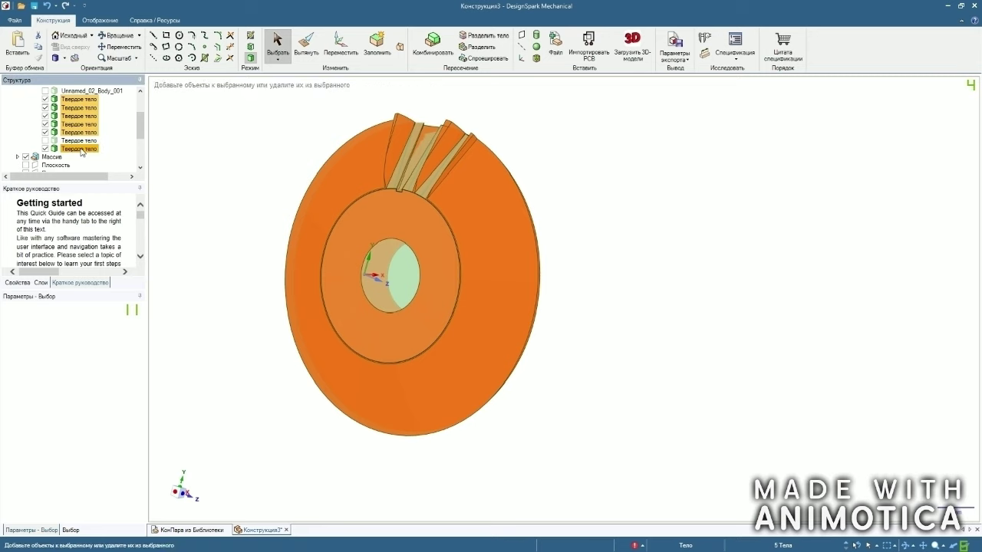
pyautogui.rightClick(81, 151)
pyautogui.click(104, 192)
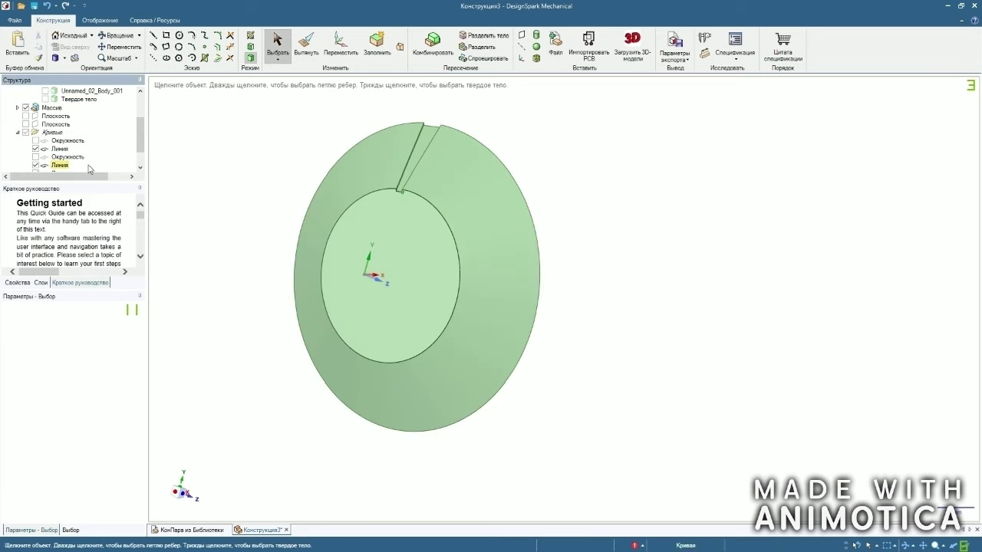
# Delete the blended cutting solid and the remaining curves of the inner notched outline.
pyautogui.scroll(-1, 330, 177)
pyautogui.scroll(3, 143, 122)
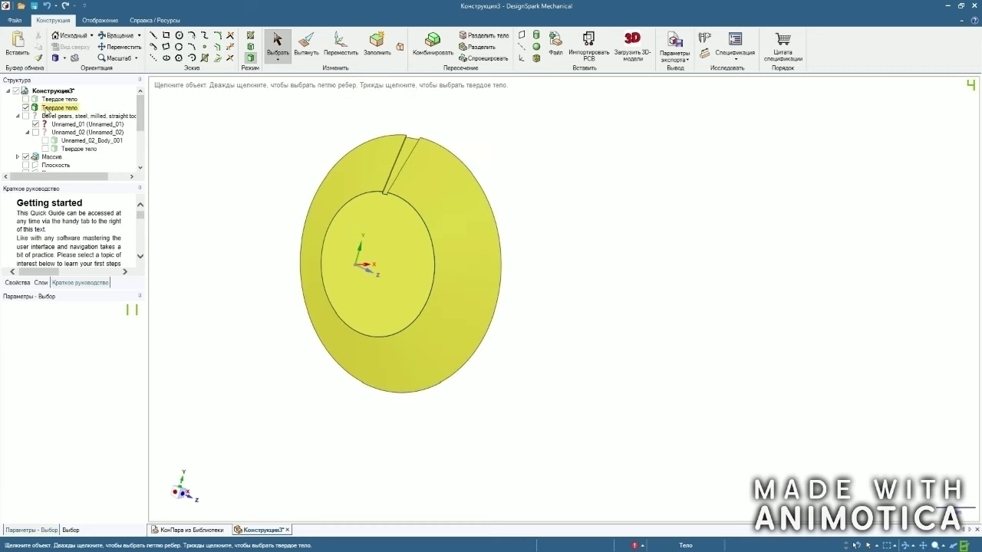
pyautogui.rightClick(46, 109)
pyautogui.click(71, 139)
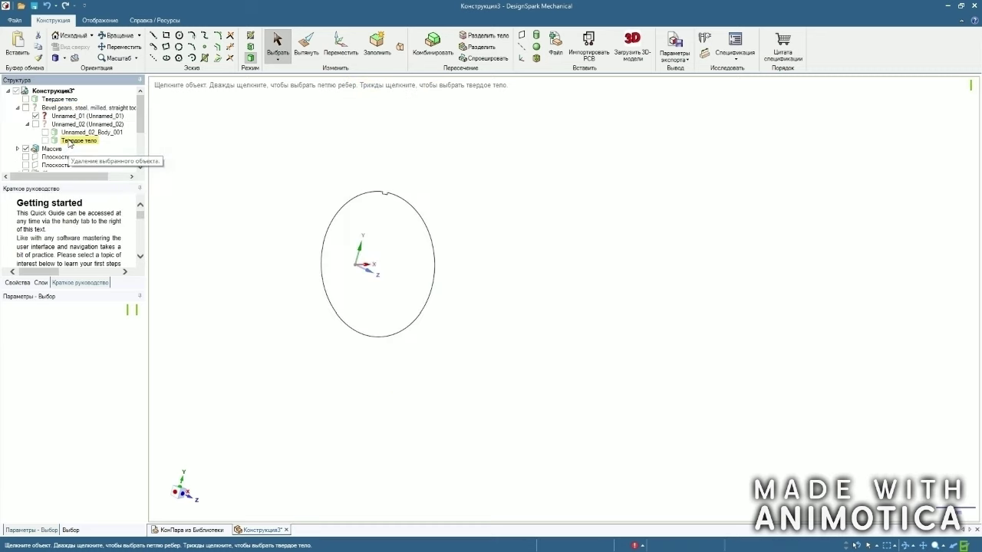
pyautogui.moveTo(412, 335); pyautogui.dragTo(476, 342)
pyautogui.rightClick(463, 334)
pyautogui.click(491, 311)
# Check the isolated tooth body, then hide it and show the two tooth-root circles.
pyautogui.moveTo(140, 137); pyautogui.dragTo(140, 150)
pyautogui.click(44, 116)
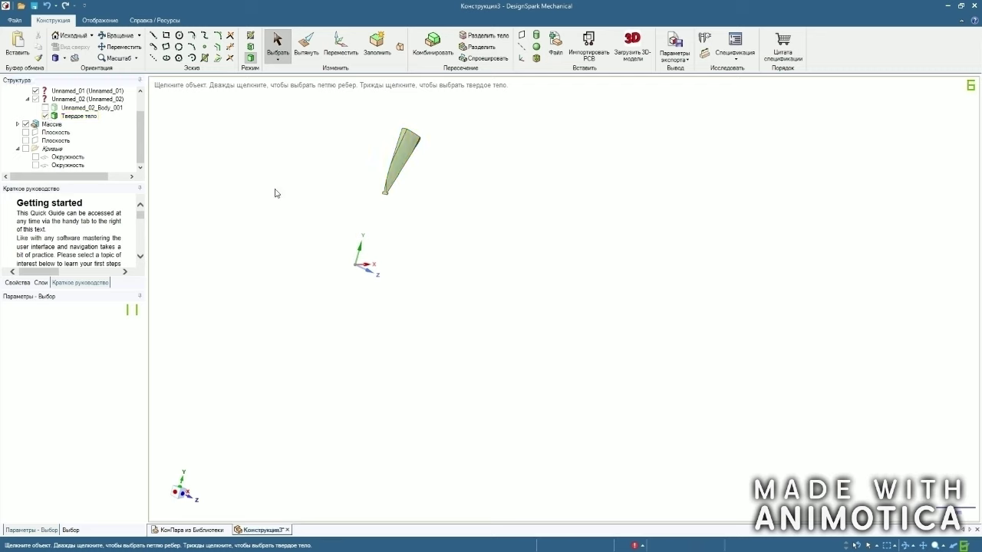
pyautogui.scroll(-1, 276, 193)
pyautogui.click(35, 157)
pyautogui.click(35, 165)
pyautogui.moveTo(259, 173); pyautogui.dragTo(323, 193, button='middle')
# Blend the inner and outer root circles into a conical surface.
pyautogui.click(339, 201)
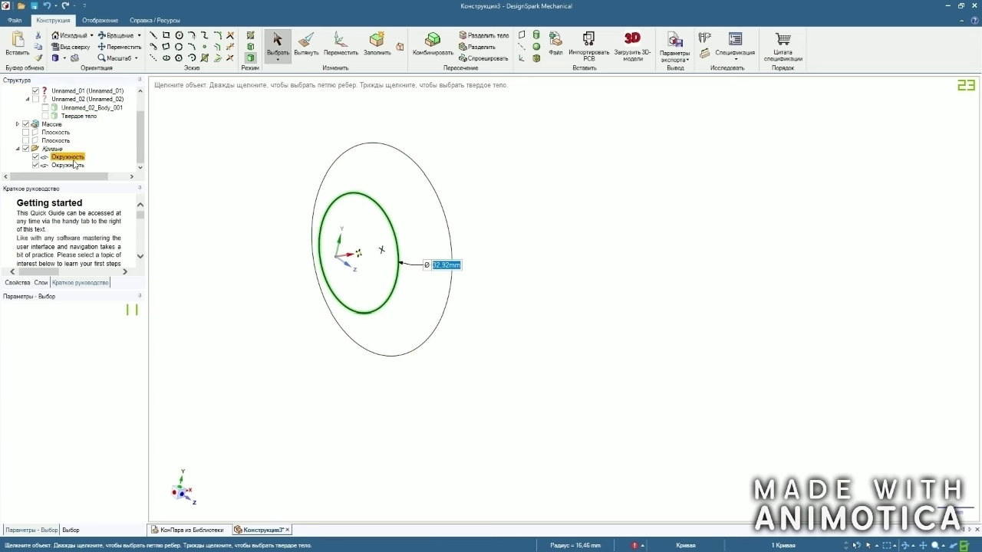
pyautogui.click(398, 51)
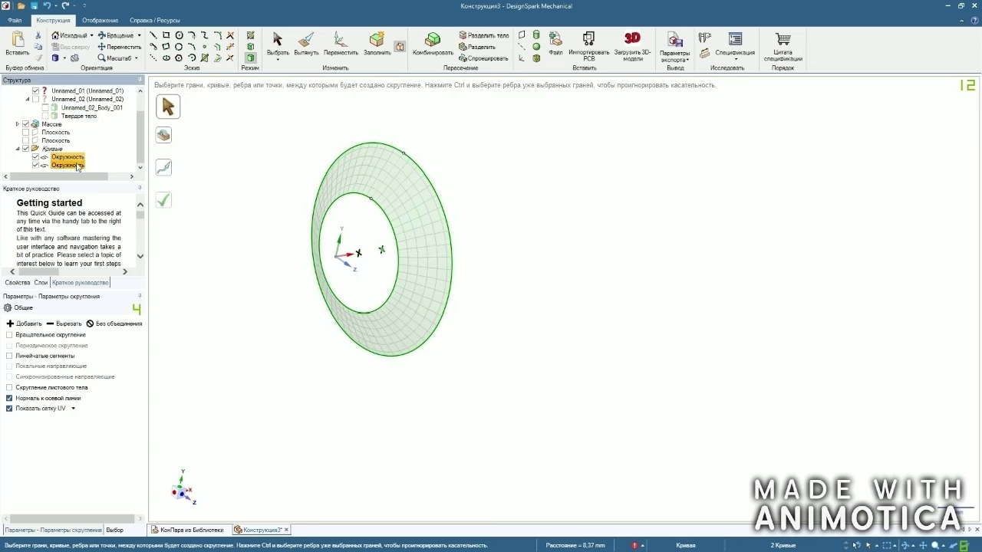
pyautogui.click(167, 201)
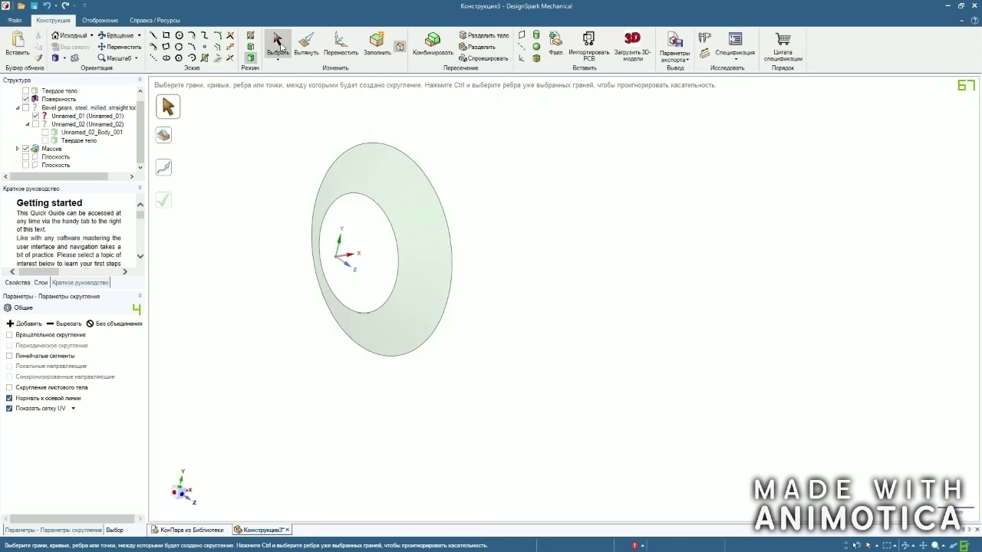
# Fill the inner circular edge of the conical surface to close it into a solid gear blank.
pyautogui.click(278, 45)
pyautogui.click(369, 195)
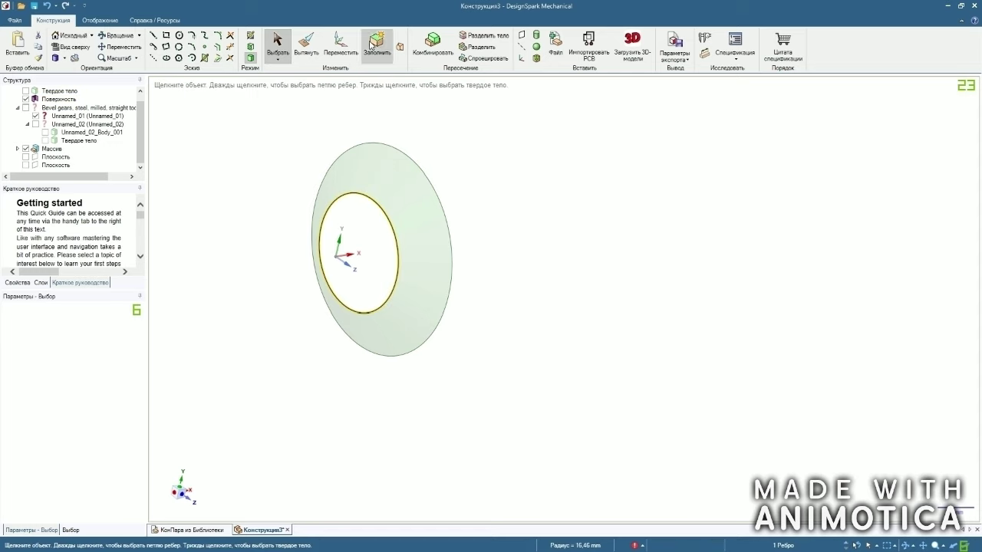
pyautogui.click(373, 44)
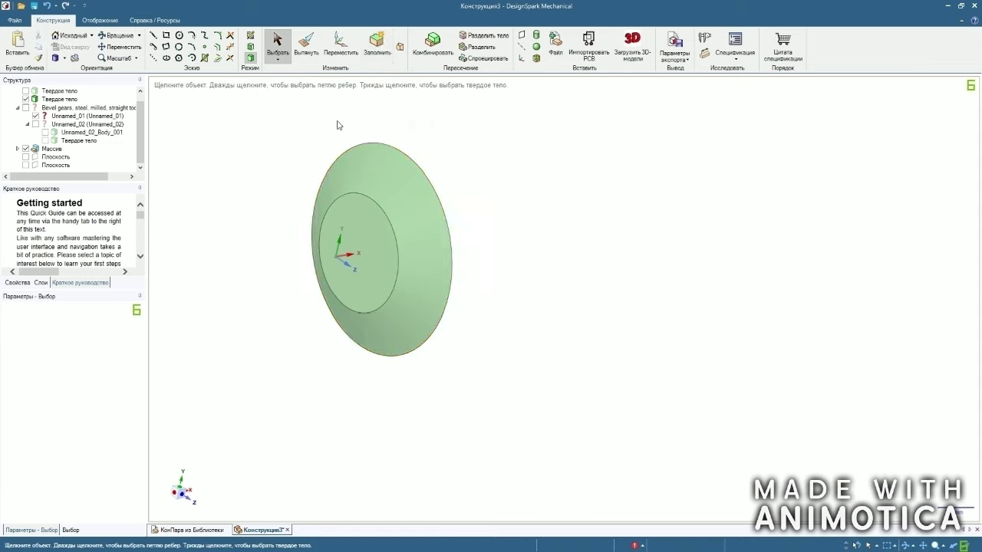
pyautogui.moveTo(141, 148); pyautogui.dragTo(254, 130)
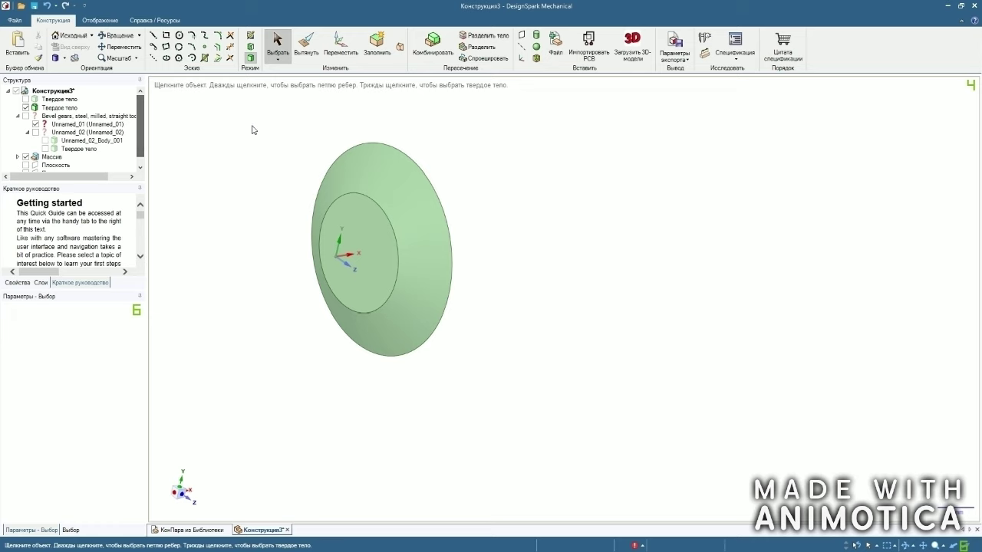
# Copy the conical gear blank in place with a 0 offset along its axis and hide the copy.
pyautogui.click(341, 46)
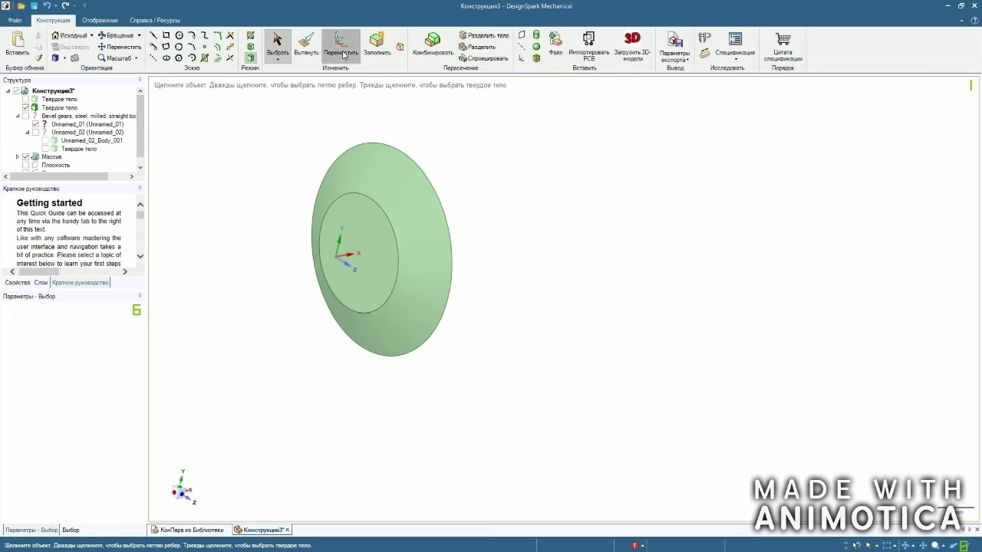
pyautogui.moveTo(233, 115); pyautogui.dragTo(537, 411)
pyautogui.moveTo(522, 313); pyautogui.dragTo(466, 289, button='middle')
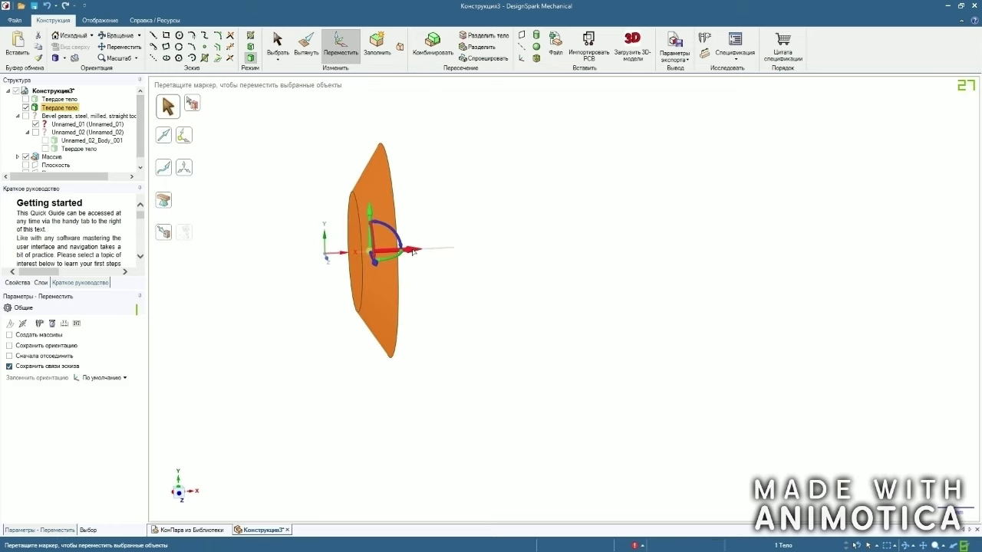
pyautogui.keyDown('ctrl'); pyautogui.moveTo(413, 251); pyautogui.dragTo(438, 257); pyautogui.keyUp('ctrl')
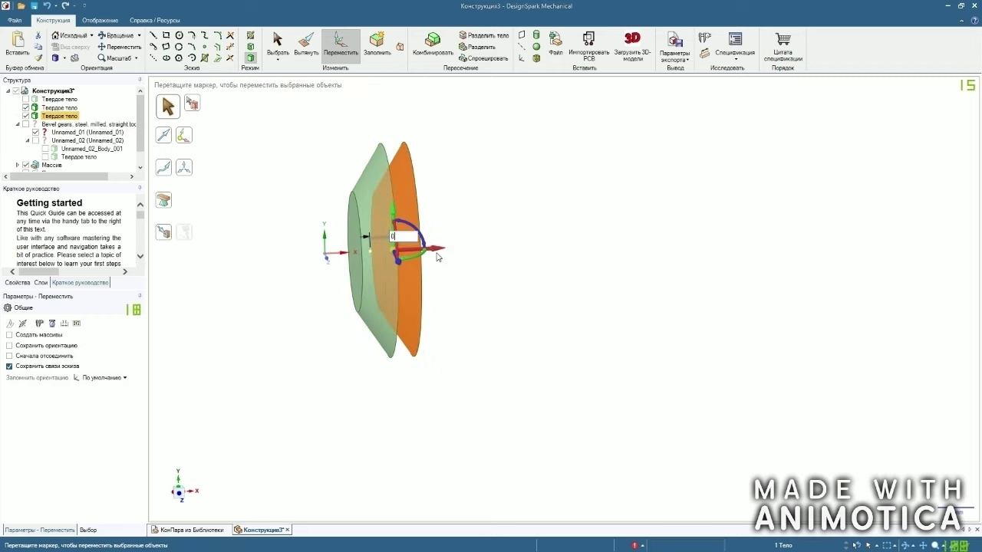
pyautogui.press('Return')
pyautogui.click(26, 116)
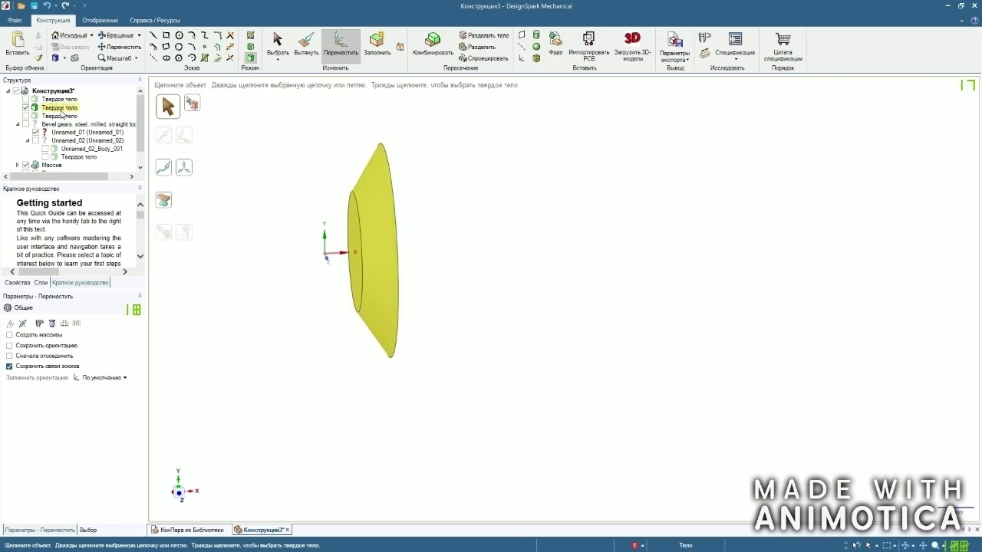
# Show the isolated tooth and merge it with the visible conical blank using Combine.
pyautogui.click(45, 157)
pyautogui.moveTo(337, 145); pyautogui.dragTo(395, 150, button='middle')
pyautogui.scroll(-3, 522, 189)
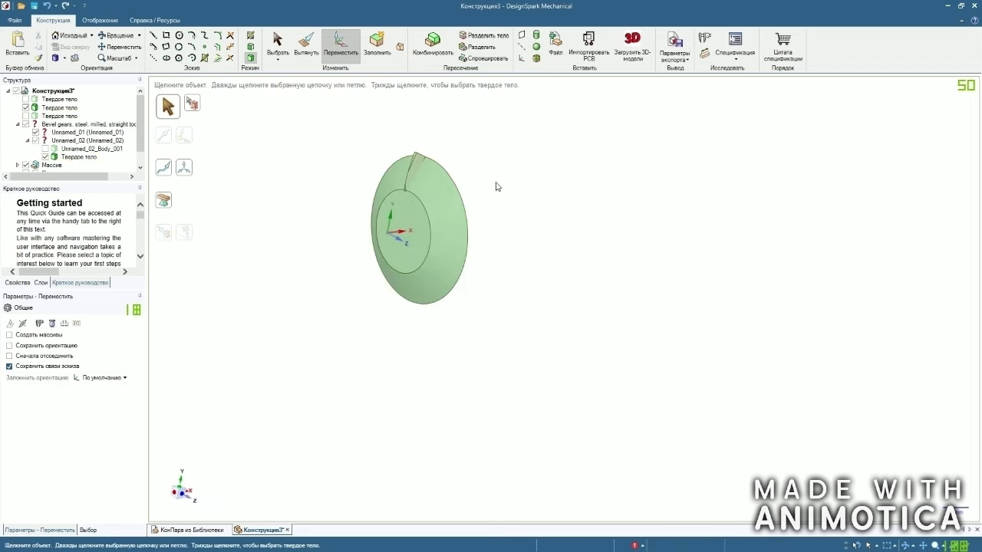
pyautogui.scroll(4, 326, 146)
pyautogui.moveTo(325, 146); pyautogui.dragTo(357, 137, button='middle')
pyautogui.scroll(-2, 359, 140)
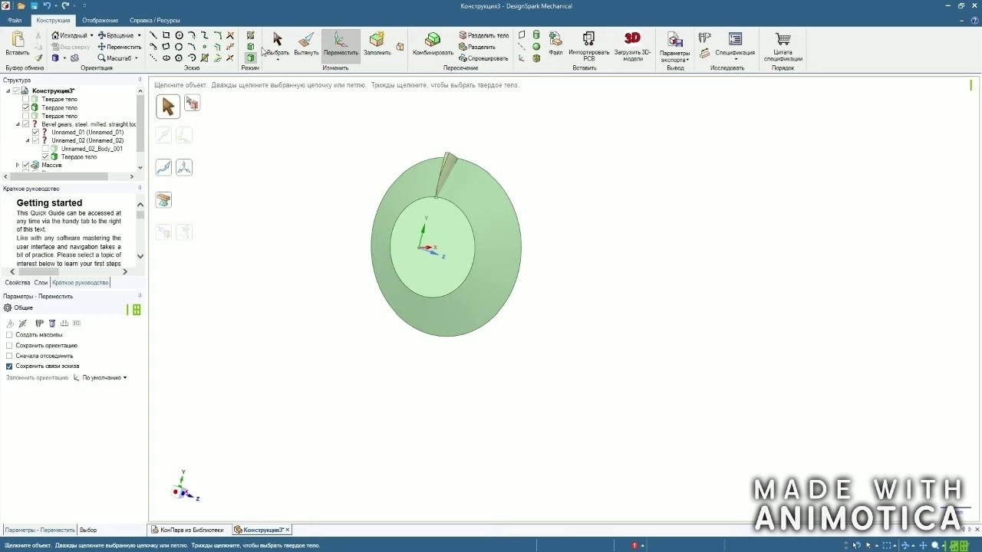
pyautogui.click(433, 46)
pyautogui.click(422, 201)
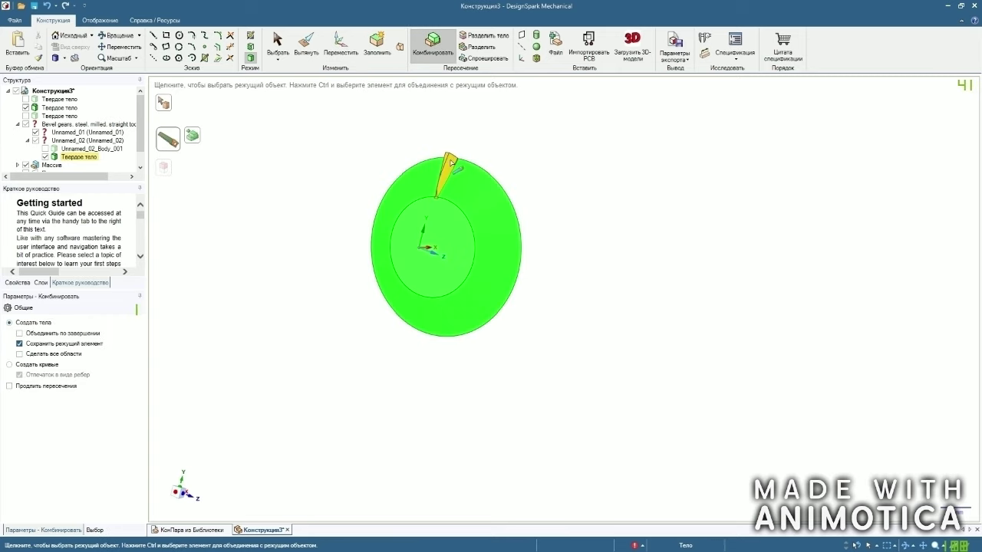
pyautogui.press('ctrl')
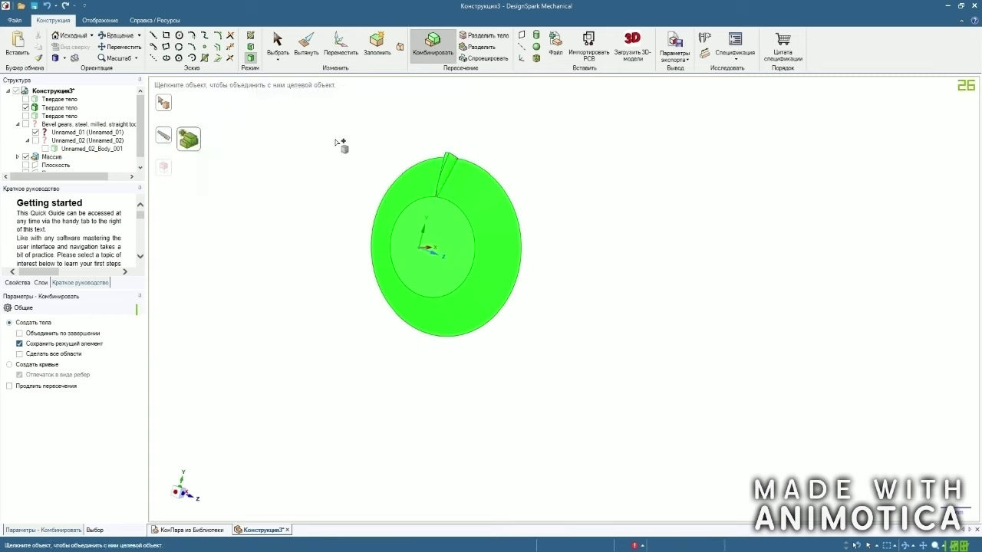
pyautogui.click(336, 143)
pyautogui.moveTo(338, 143); pyautogui.dragTo(321, 143, button='middle')
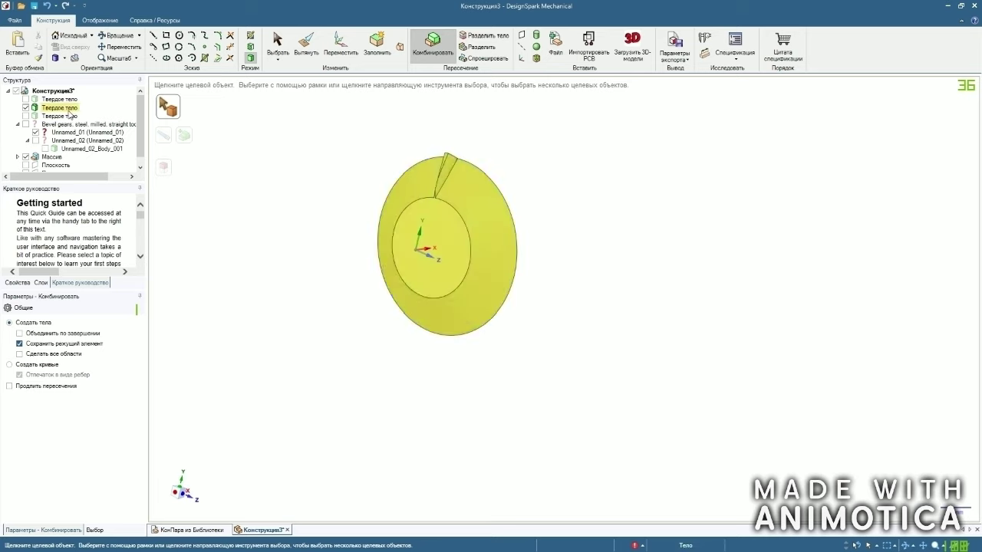
# Split the merged tooth and blank with the copied conical blank as cutter, keeping only the trimmed tooth and one blank visible.
pyautogui.click(27, 117)
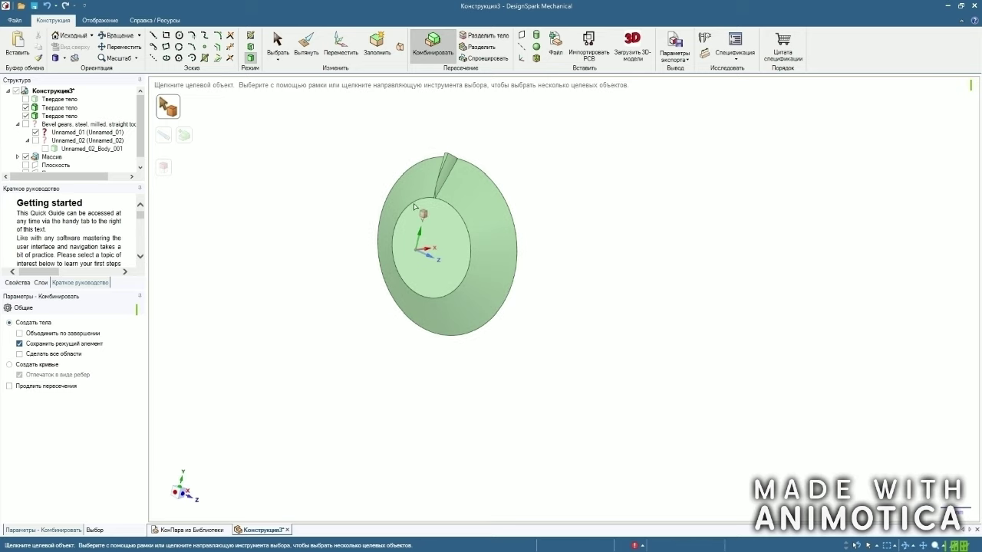
pyautogui.click(453, 176)
pyautogui.click(438, 226)
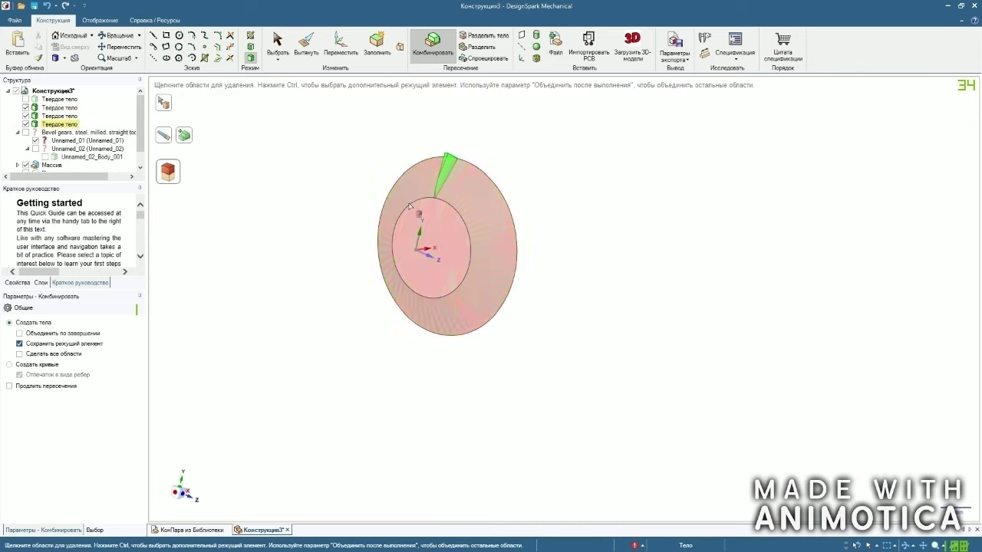
pyautogui.click(281, 52)
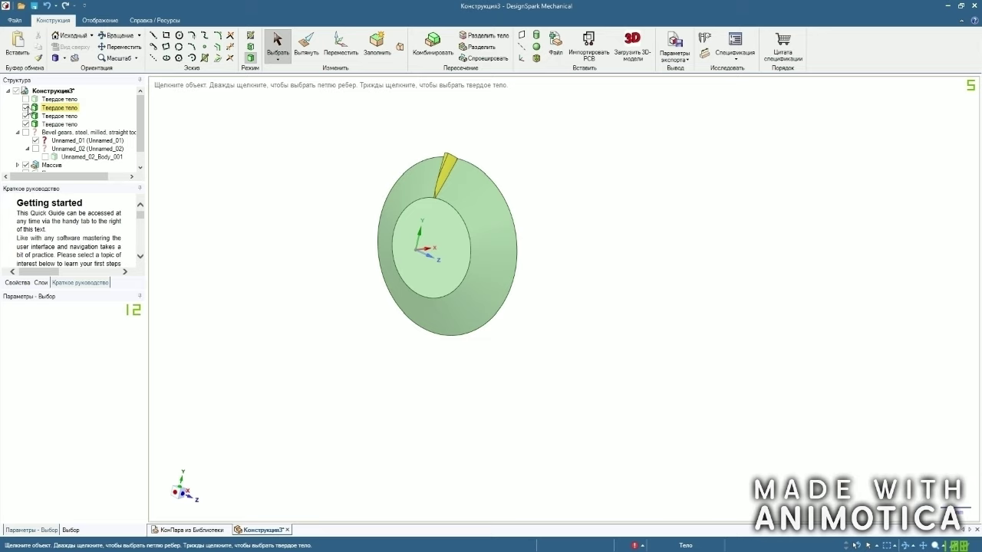
pyautogui.click(26, 108)
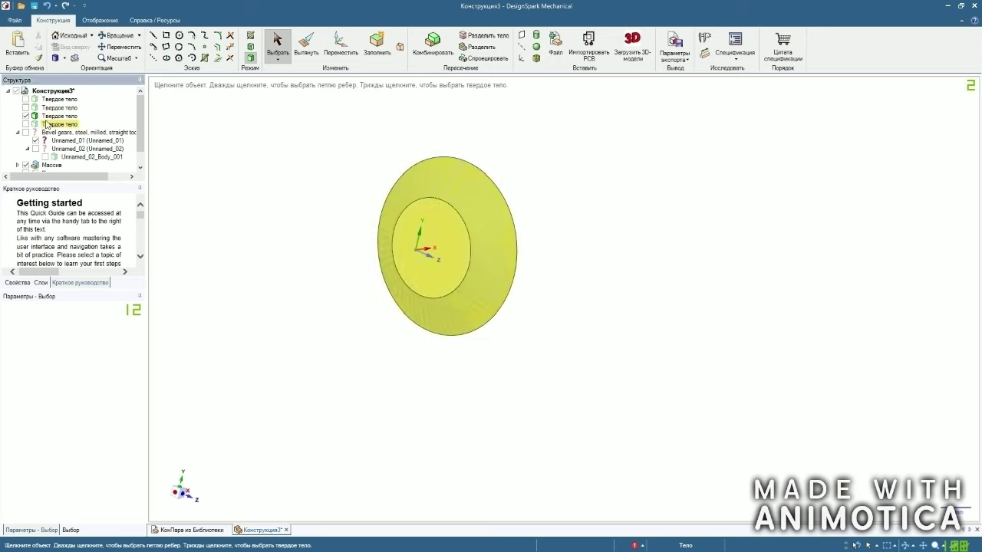
pyautogui.click(26, 108)
pyautogui.moveTo(374, 164); pyautogui.dragTo(422, 155, button='middle')
# Create a circular pattern of 30 trimmed teeth around the conical blank's axis with the Move tool.
pyautogui.click(55, 109)
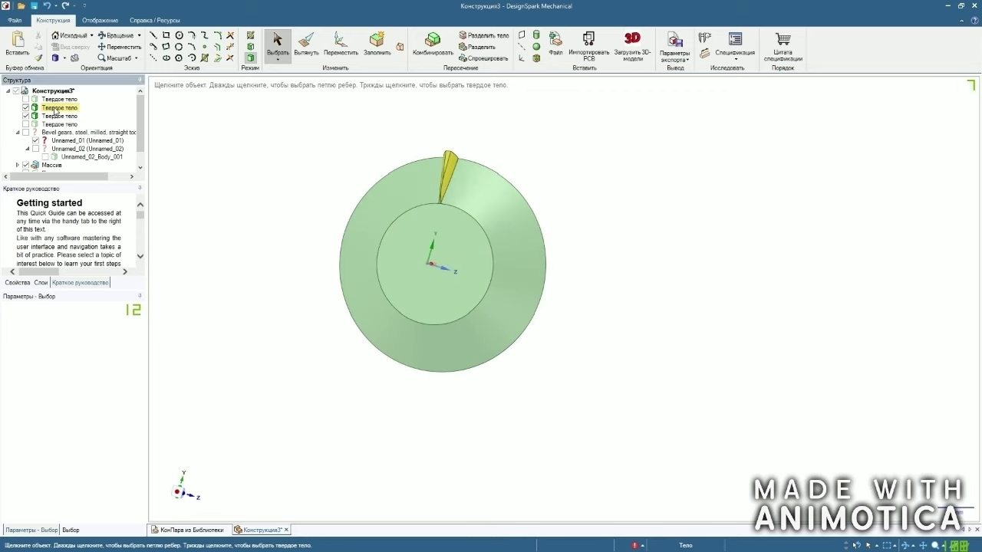
pyautogui.click(335, 46)
pyautogui.scroll(-2, 351, 125)
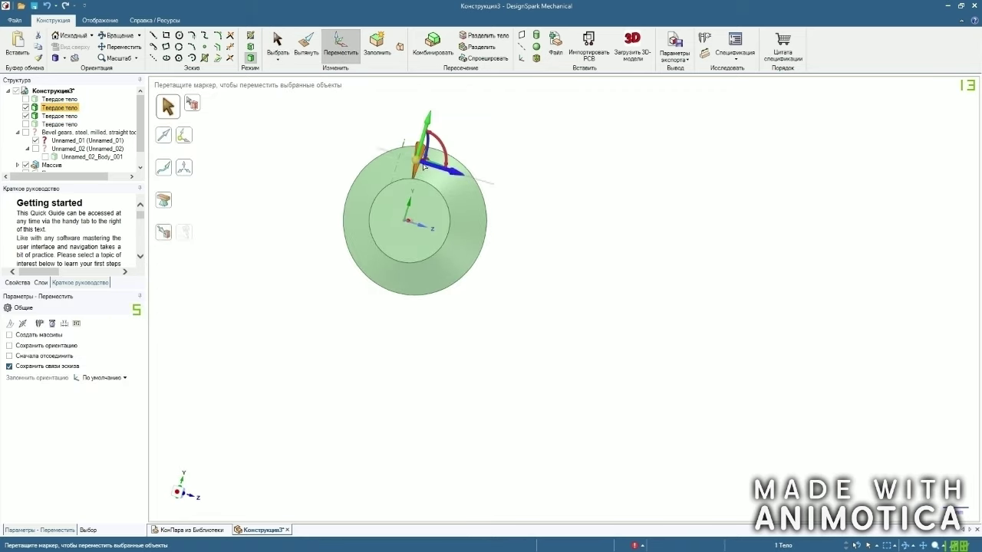
pyautogui.moveTo(330, 190); pyautogui.dragTo(349, 193, button='middle')
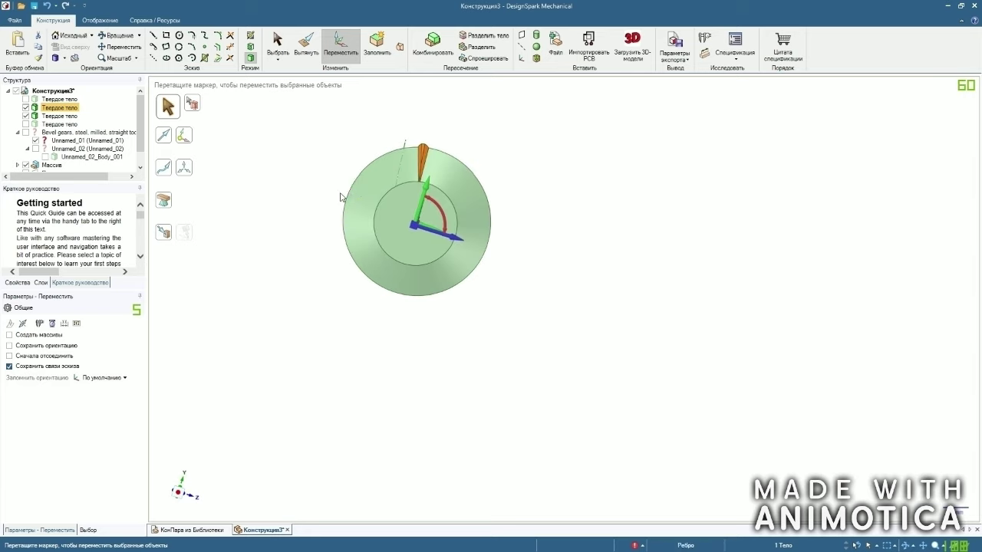
pyautogui.click(9, 334)
pyautogui.moveTo(438, 211); pyautogui.dragTo(563, 218)
pyautogui.write('33')
pyautogui.press('Return')
pyautogui.click(261, 182)
pyautogui.scroll(3, 298, 166)
pyautogui.moveTo(298, 167); pyautogui.dragTo(293, 113, button='middle')
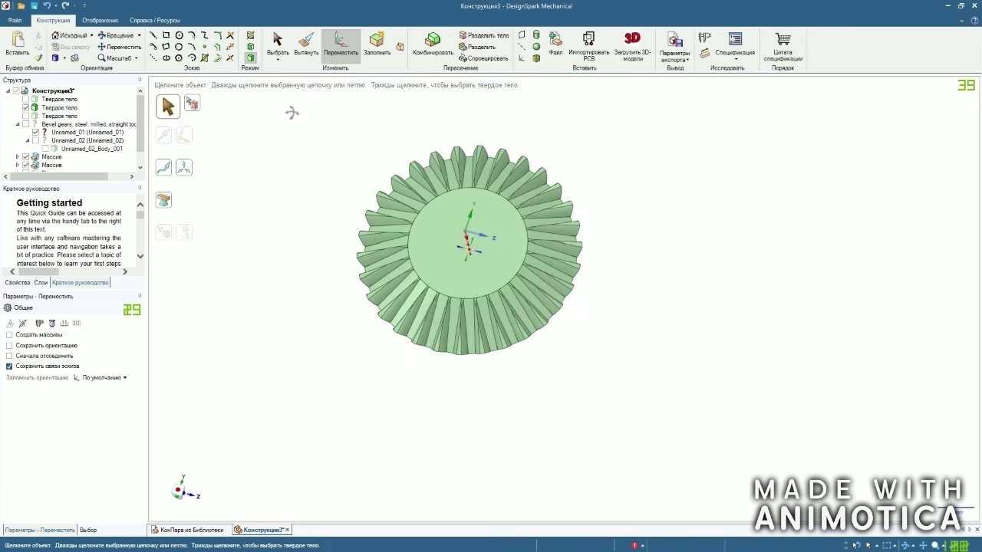
# Show the original body Unnamed_02_Body_001 and merge it with the conical blank behind the teeth.
pyautogui.scroll(1, 294, 114)
pyautogui.scroll(2, 606, 426)
pyautogui.moveTo(598, 406); pyautogui.dragTo(592, 434, button='middle')
pyautogui.scroll(-2, 591, 431)
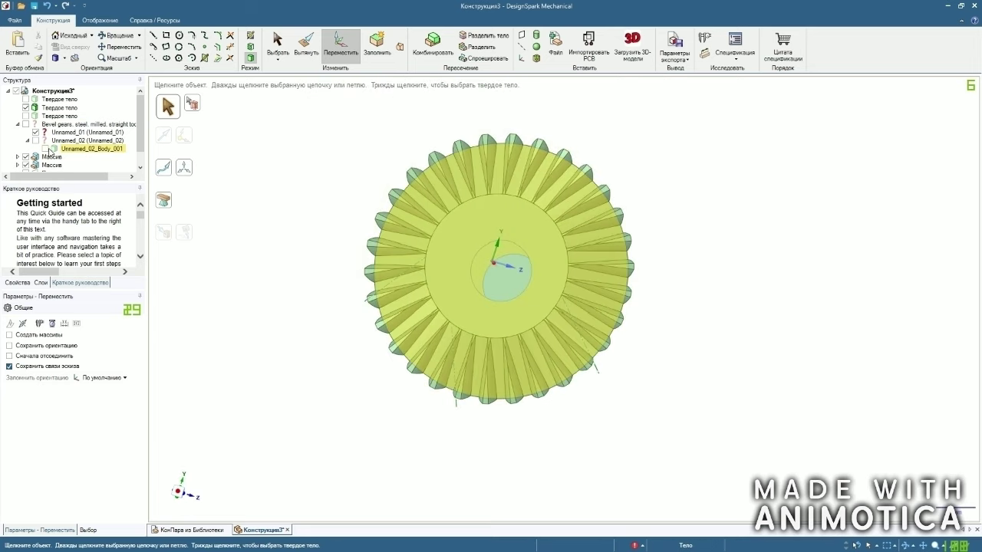
pyautogui.click(46, 151)
pyautogui.moveTo(241, 184); pyautogui.dragTo(184, 213, button='middle')
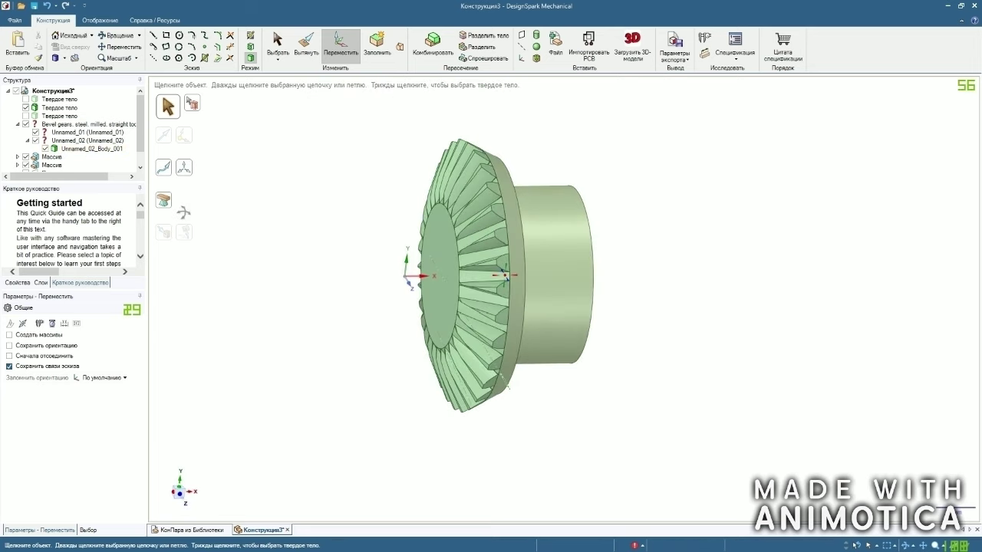
pyautogui.click(432, 42)
pyautogui.click(460, 292)
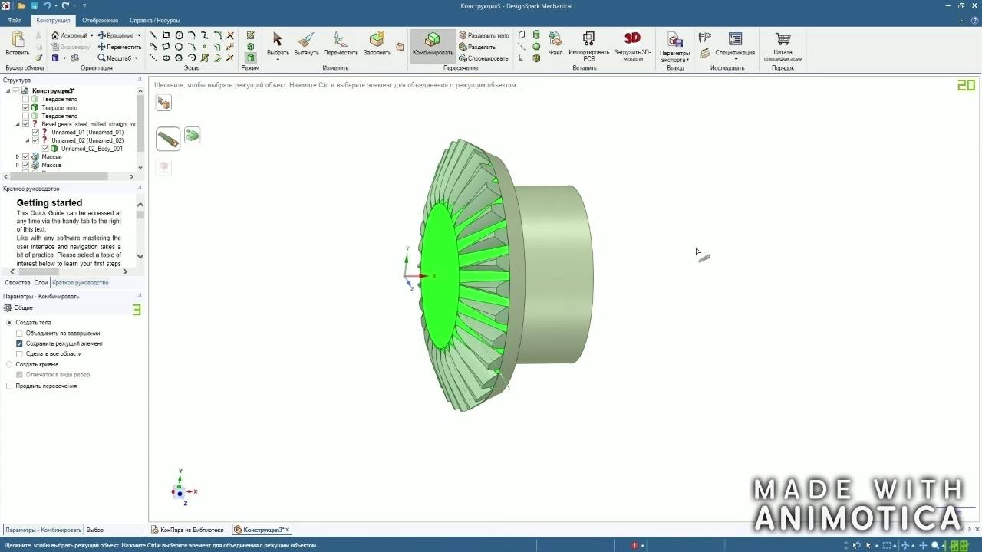
pyautogui.click(586, 254)
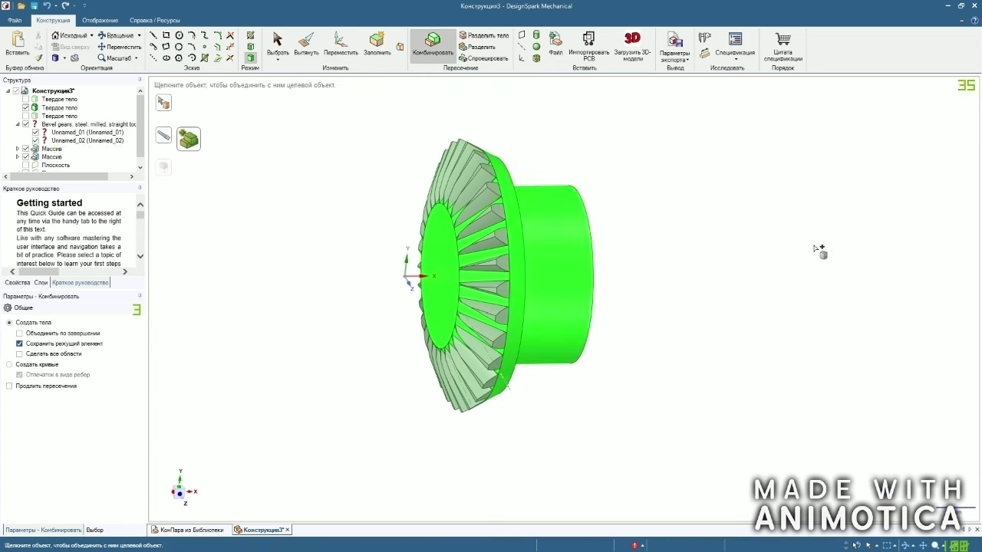
pyautogui.click(402, 132)
# Merge every patterned tooth around the larger gear with the combined blank and hub body.
pyautogui.moveTo(421, 134); pyautogui.dragTo(449, 143, button='middle')
pyautogui.click(493, 252)
pyautogui.moveTo(328, 121); pyautogui.dragTo(359, 129, button='middle')
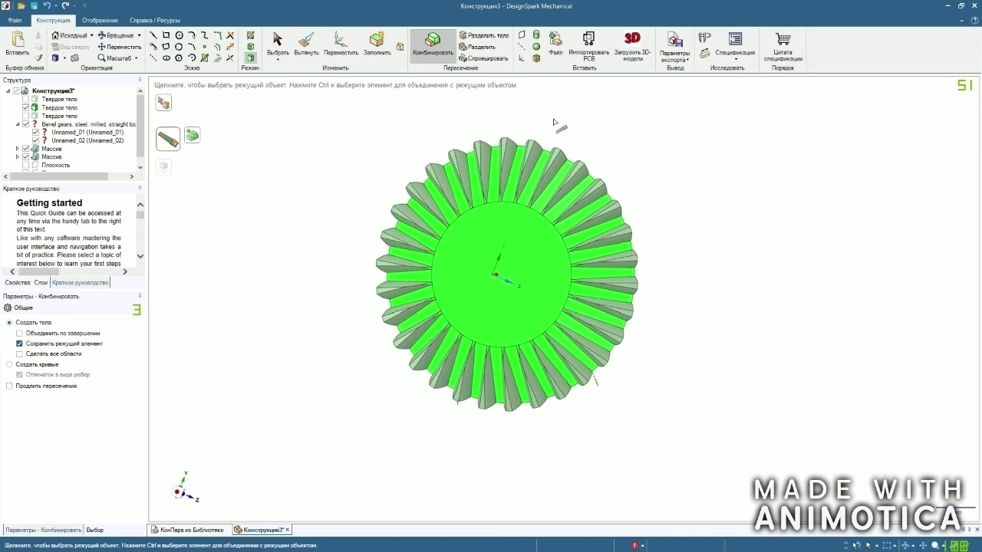
pyautogui.press('ctrl')
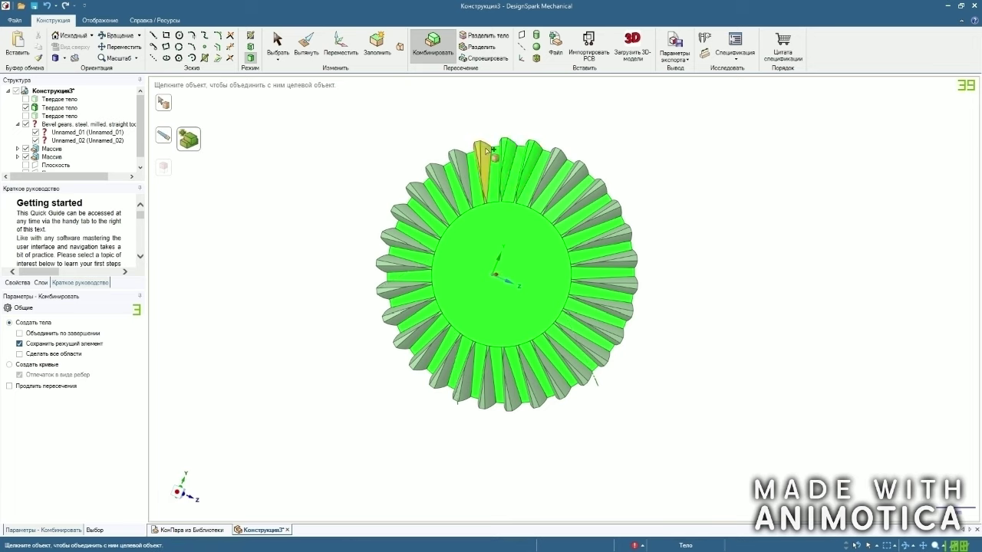
pyautogui.click(459, 159)
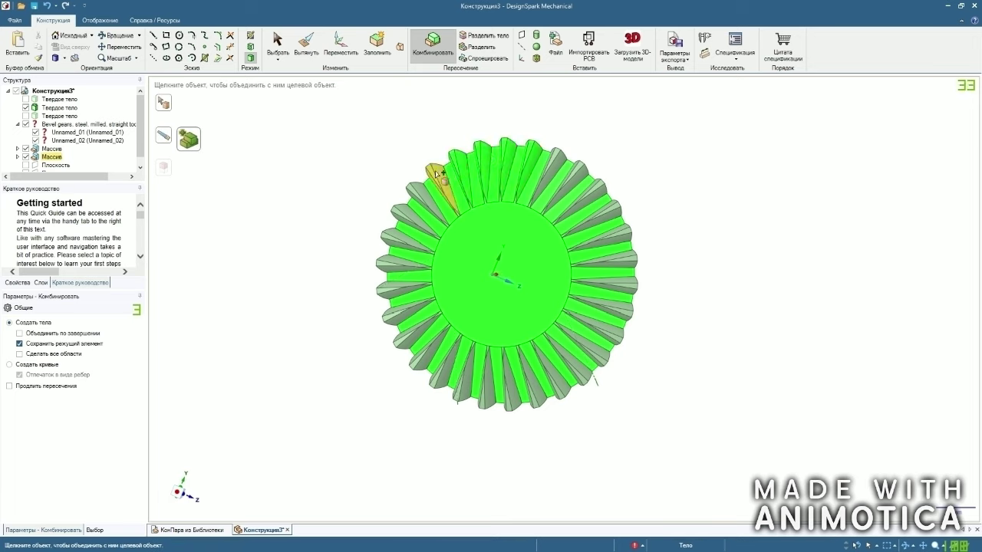
pyautogui.click(422, 190)
pyautogui.click(397, 236)
pyautogui.click(394, 290)
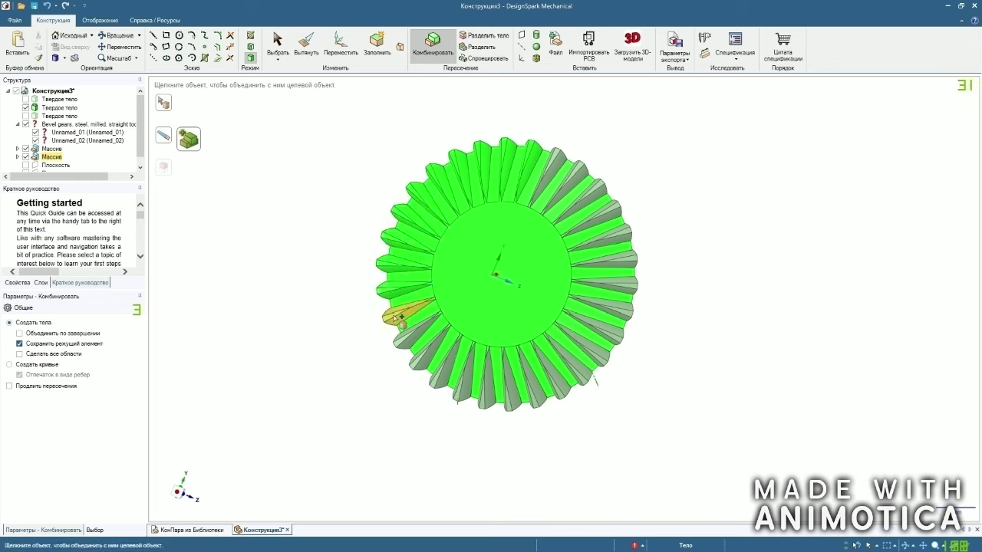
pyautogui.click(424, 352)
pyautogui.click(465, 377)
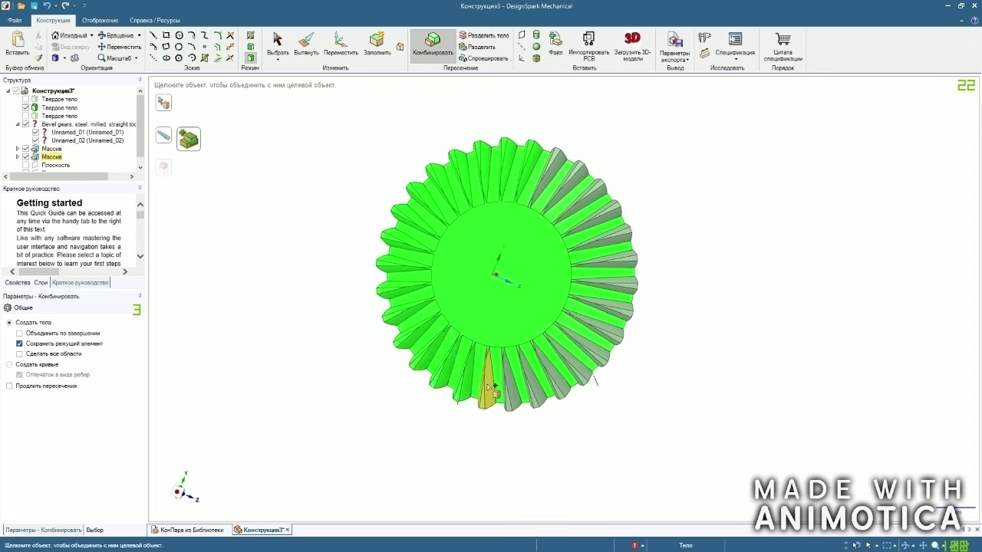
pyautogui.click(497, 391)
pyautogui.click(517, 397)
pyautogui.click(560, 393)
pyautogui.click(580, 375)
pyautogui.click(597, 359)
pyautogui.click(611, 335)
pyautogui.click(622, 314)
pyautogui.click(630, 292)
pyautogui.click(629, 261)
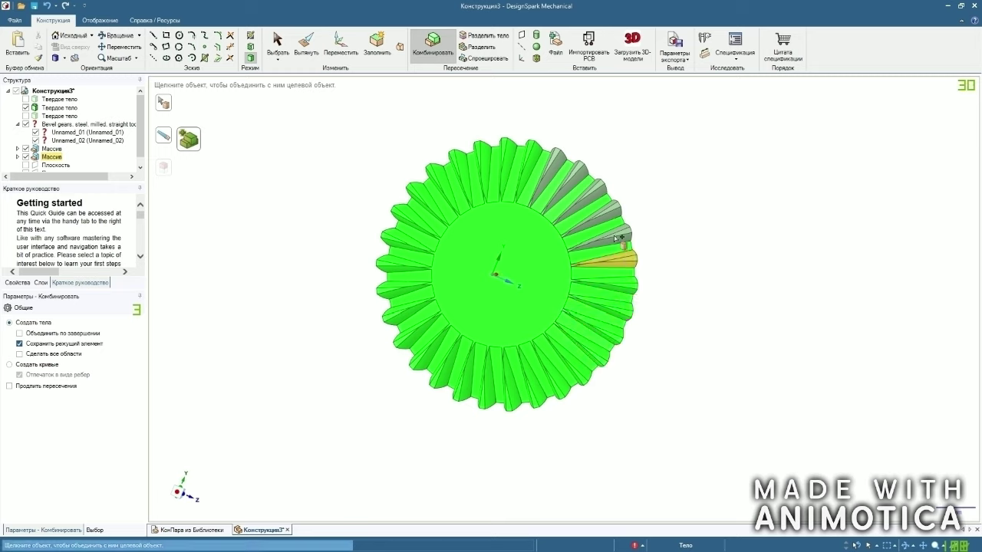
pyautogui.click(594, 201)
pyautogui.click(577, 182)
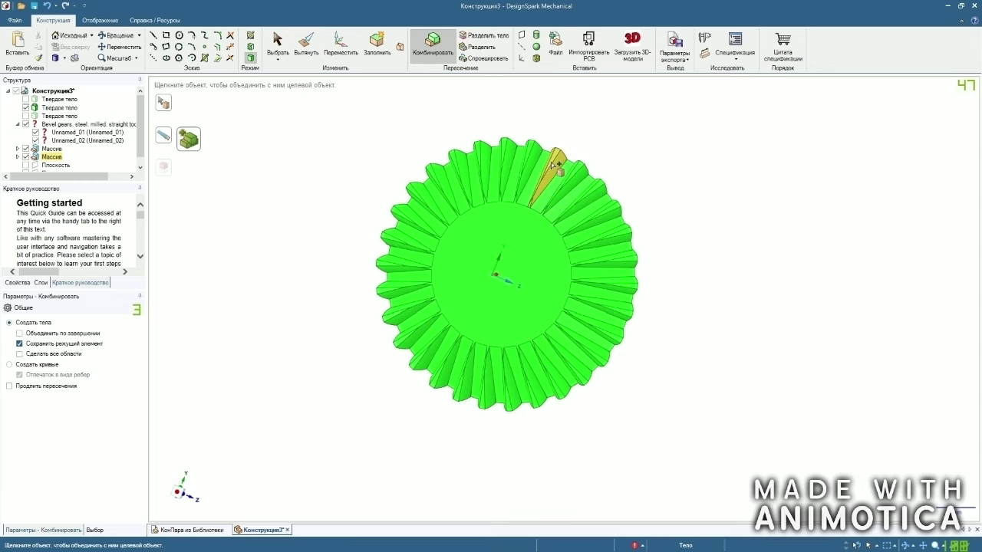
pyautogui.click(280, 48)
# Pull the inner end face of the larger gear's bore through the conical blank to make a through hole.
pyautogui.moveTo(732, 200); pyautogui.dragTo(494, 218, button='middle')
pyautogui.scroll(-1, 289, 185)
pyautogui.moveTo(290, 188); pyautogui.dragTo(139, 202, button='middle')
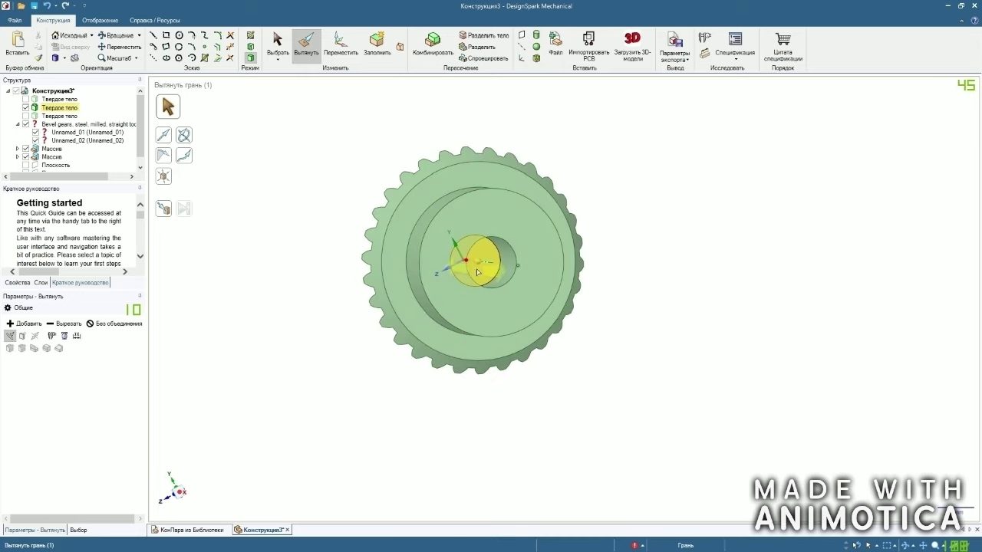
pyautogui.moveTo(281, 251); pyautogui.dragTo(436, 259, button='middle')
pyautogui.moveTo(453, 264); pyautogui.dragTo(325, 261)
pyautogui.moveTo(320, 242); pyautogui.dragTo(410, 234, button='middle')
# Show the finished smaller gear and delete the hidden duplicate of the conical blank.
pyautogui.click(25, 99)
pyautogui.rightClick(61, 116)
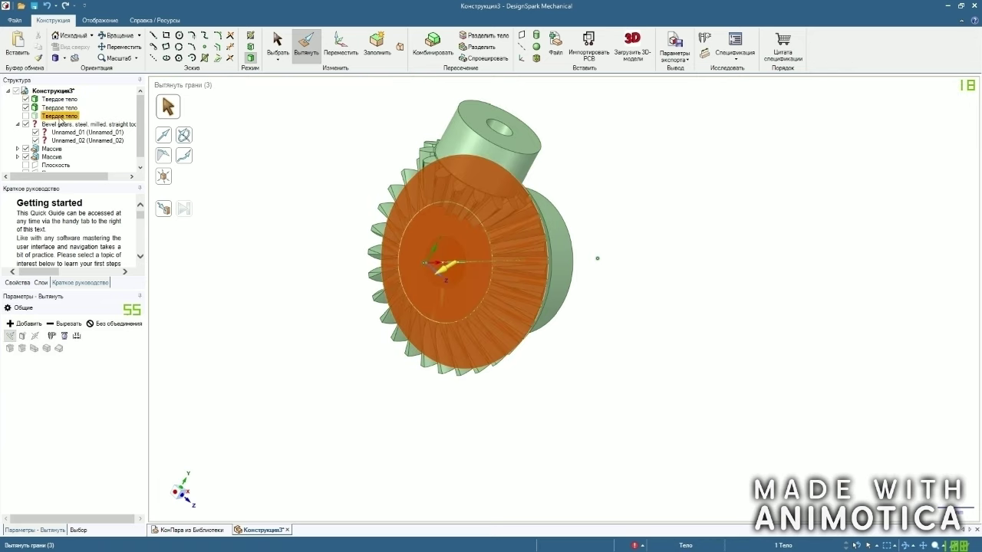
pyautogui.click(91, 150)
pyautogui.scroll(-2, 334, 204)
pyautogui.moveTo(334, 203); pyautogui.dragTo(305, 148, button='middle')
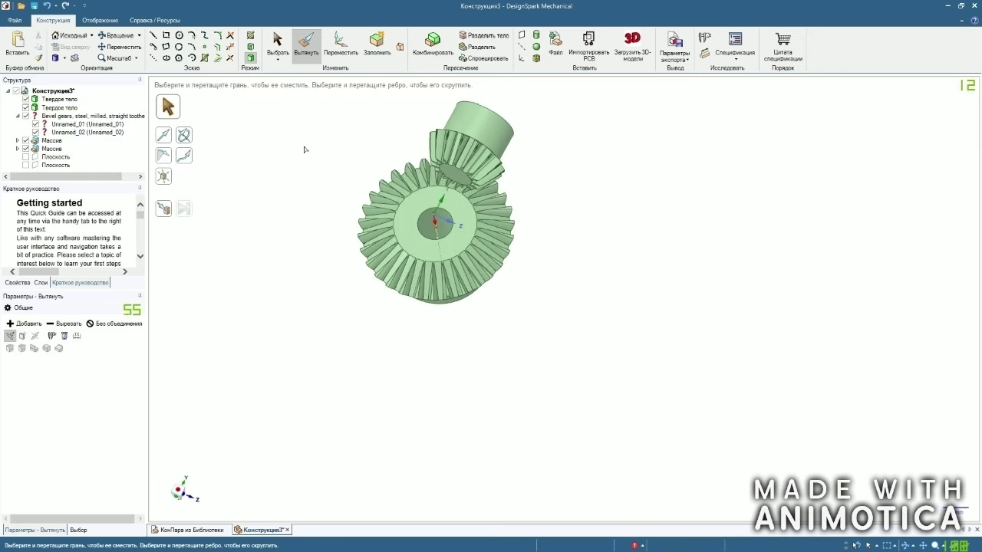
# Delete the leftover bevel gears component, both patterns and both planes, declining to save the component's changes.
pyautogui.click(17, 116)
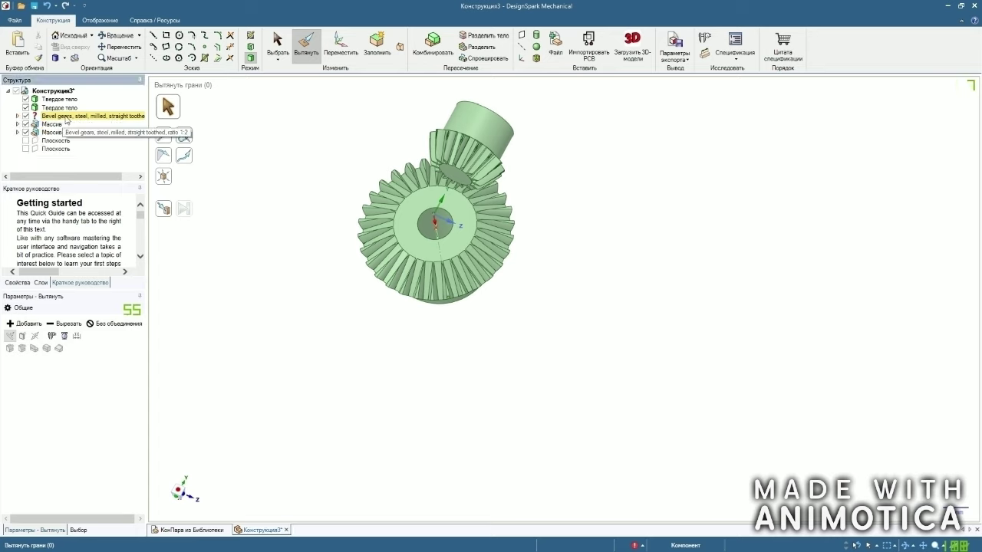
pyautogui.rightClick(62, 151)
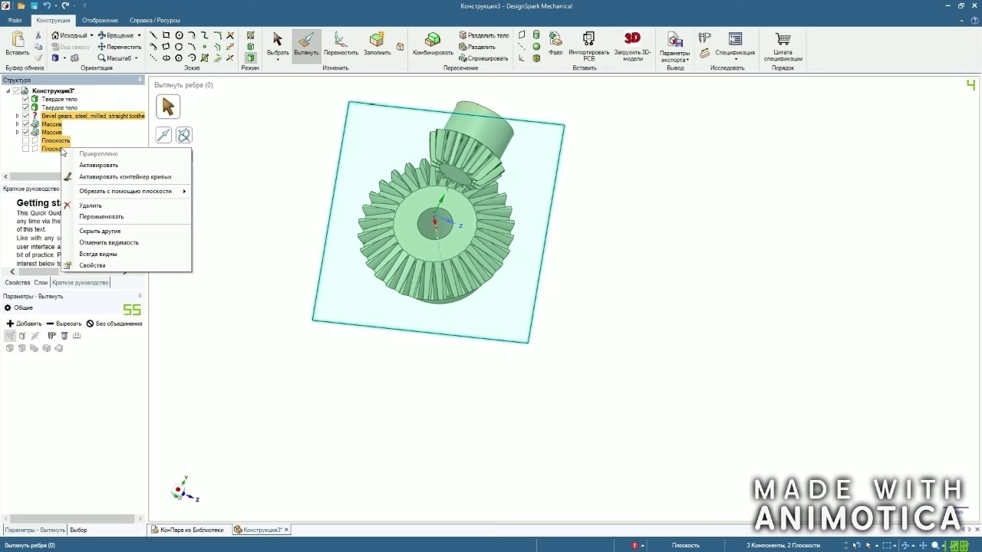
pyautogui.click(108, 208)
pyautogui.click(514, 327)
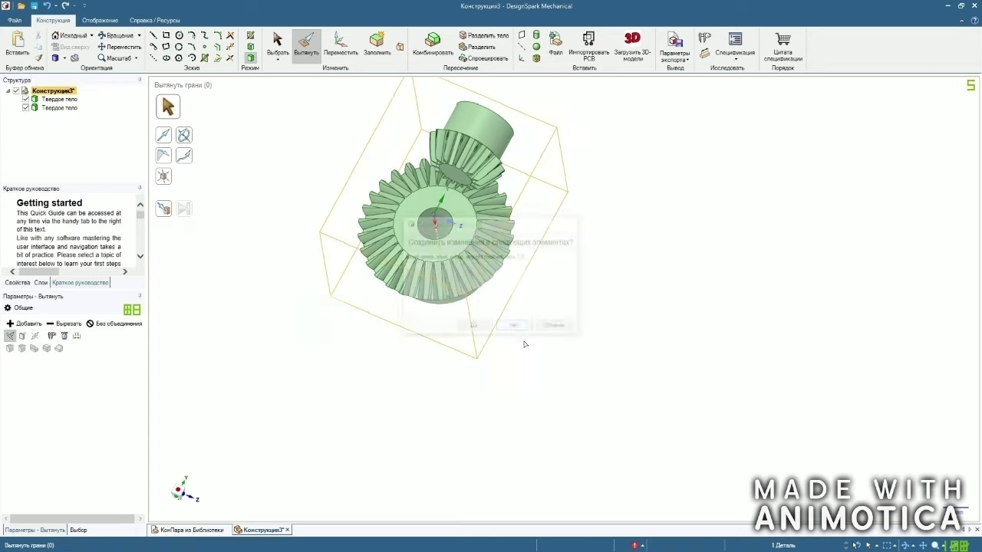
# Pull the inner end face of the smaller gear's bore through its toothed end with the Cut option.
pyautogui.moveTo(387, 224); pyautogui.dragTo(250, 182, button='middle')
pyautogui.scroll(5, 419, 160)
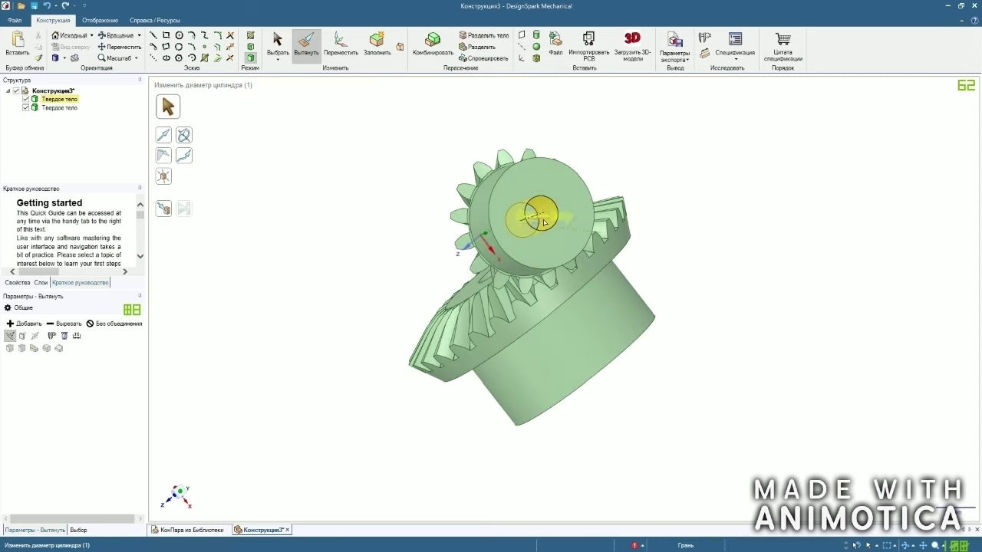
pyautogui.moveTo(369, 184); pyautogui.dragTo(522, 241, button='middle')
pyautogui.click(488, 238)
pyautogui.click(65, 325)
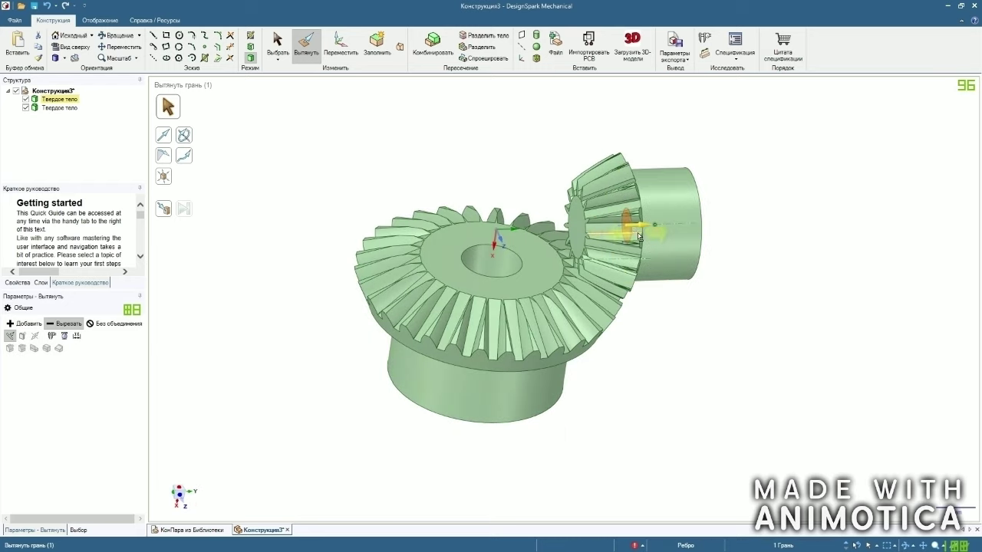
pyautogui.press('Escape')
pyautogui.scroll(2, 423, 146)
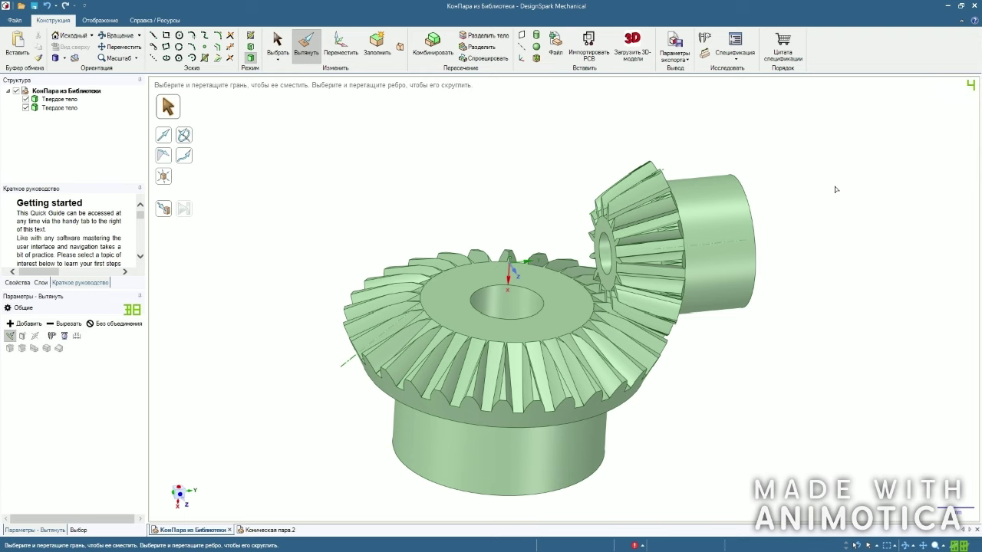
pyautogui.moveTo(834, 188); pyautogui.dragTo(638, 278, button='middle')
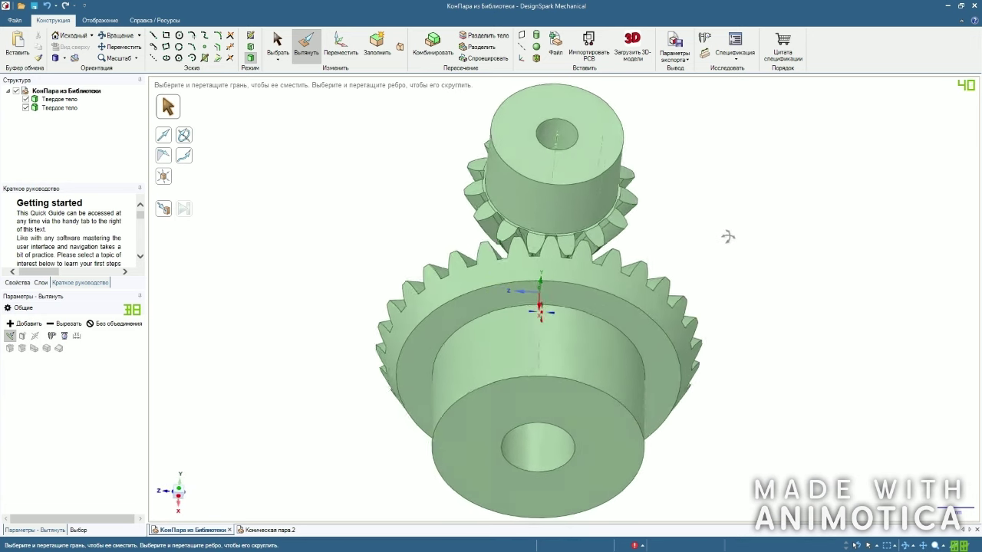